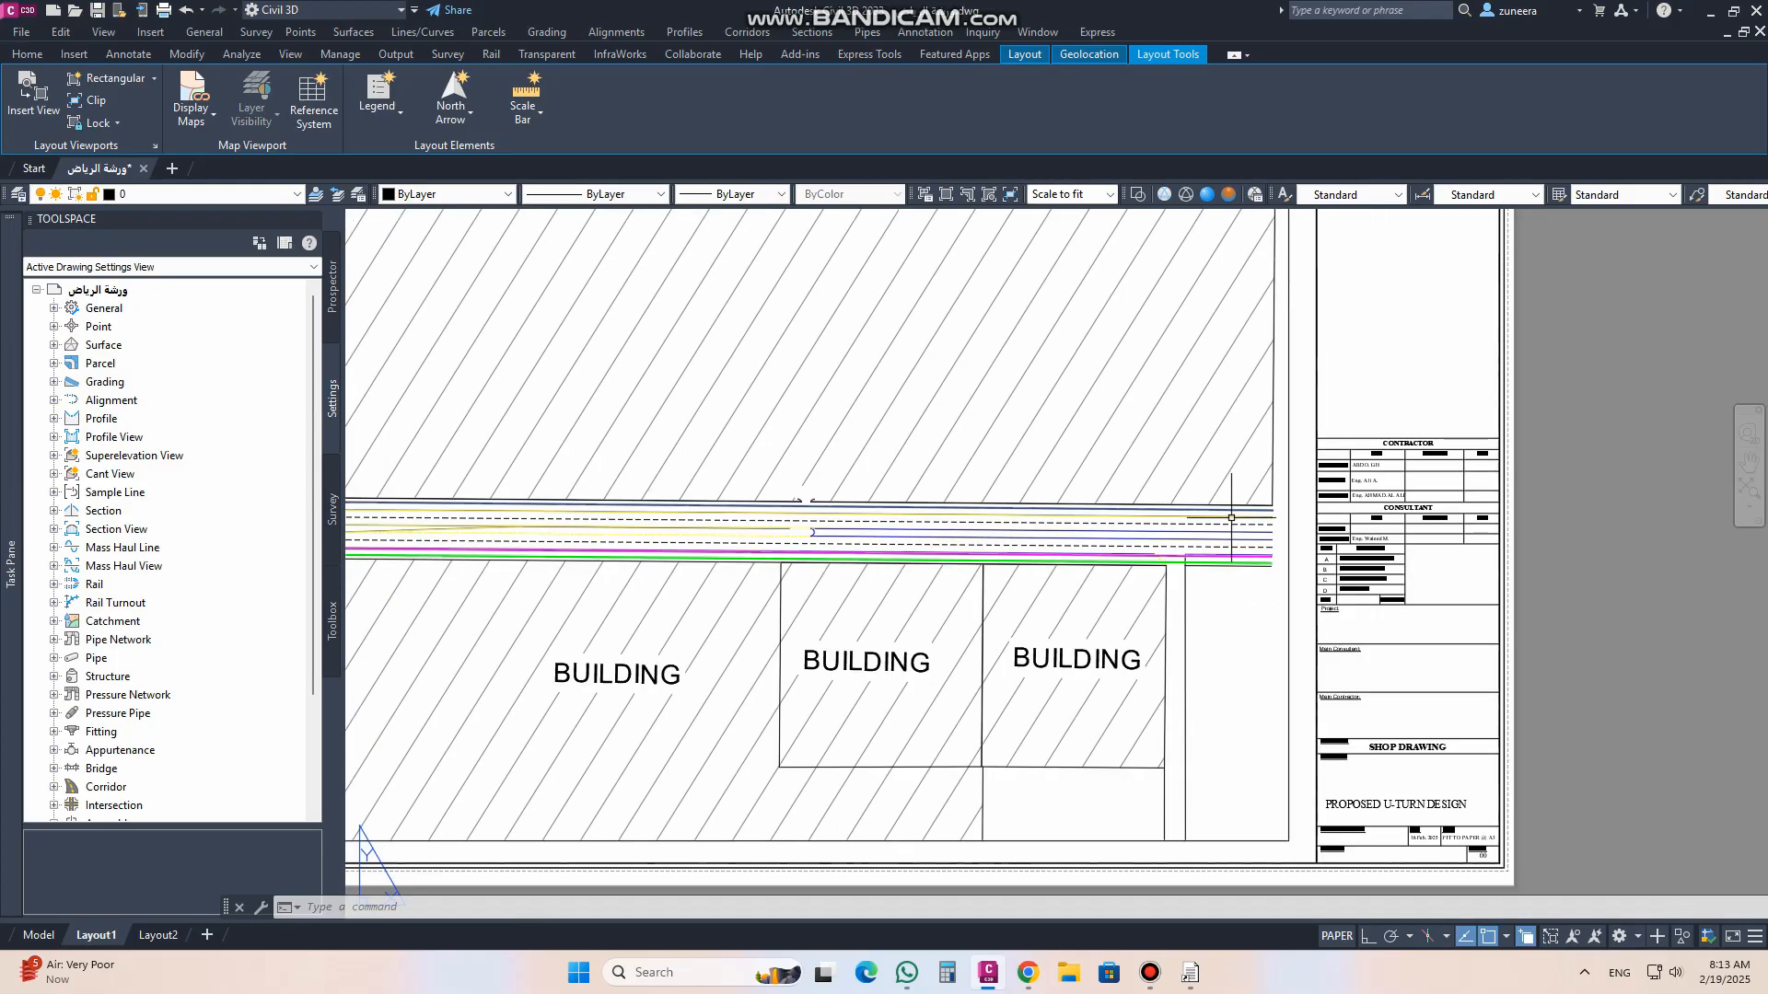
Step: Inspect the road strip, its coloured utility lines and the surrounding buildings on the U-turn design sheet
scroll(1231, 517, "down", 2)
scroll(948, 543, "up", 2)
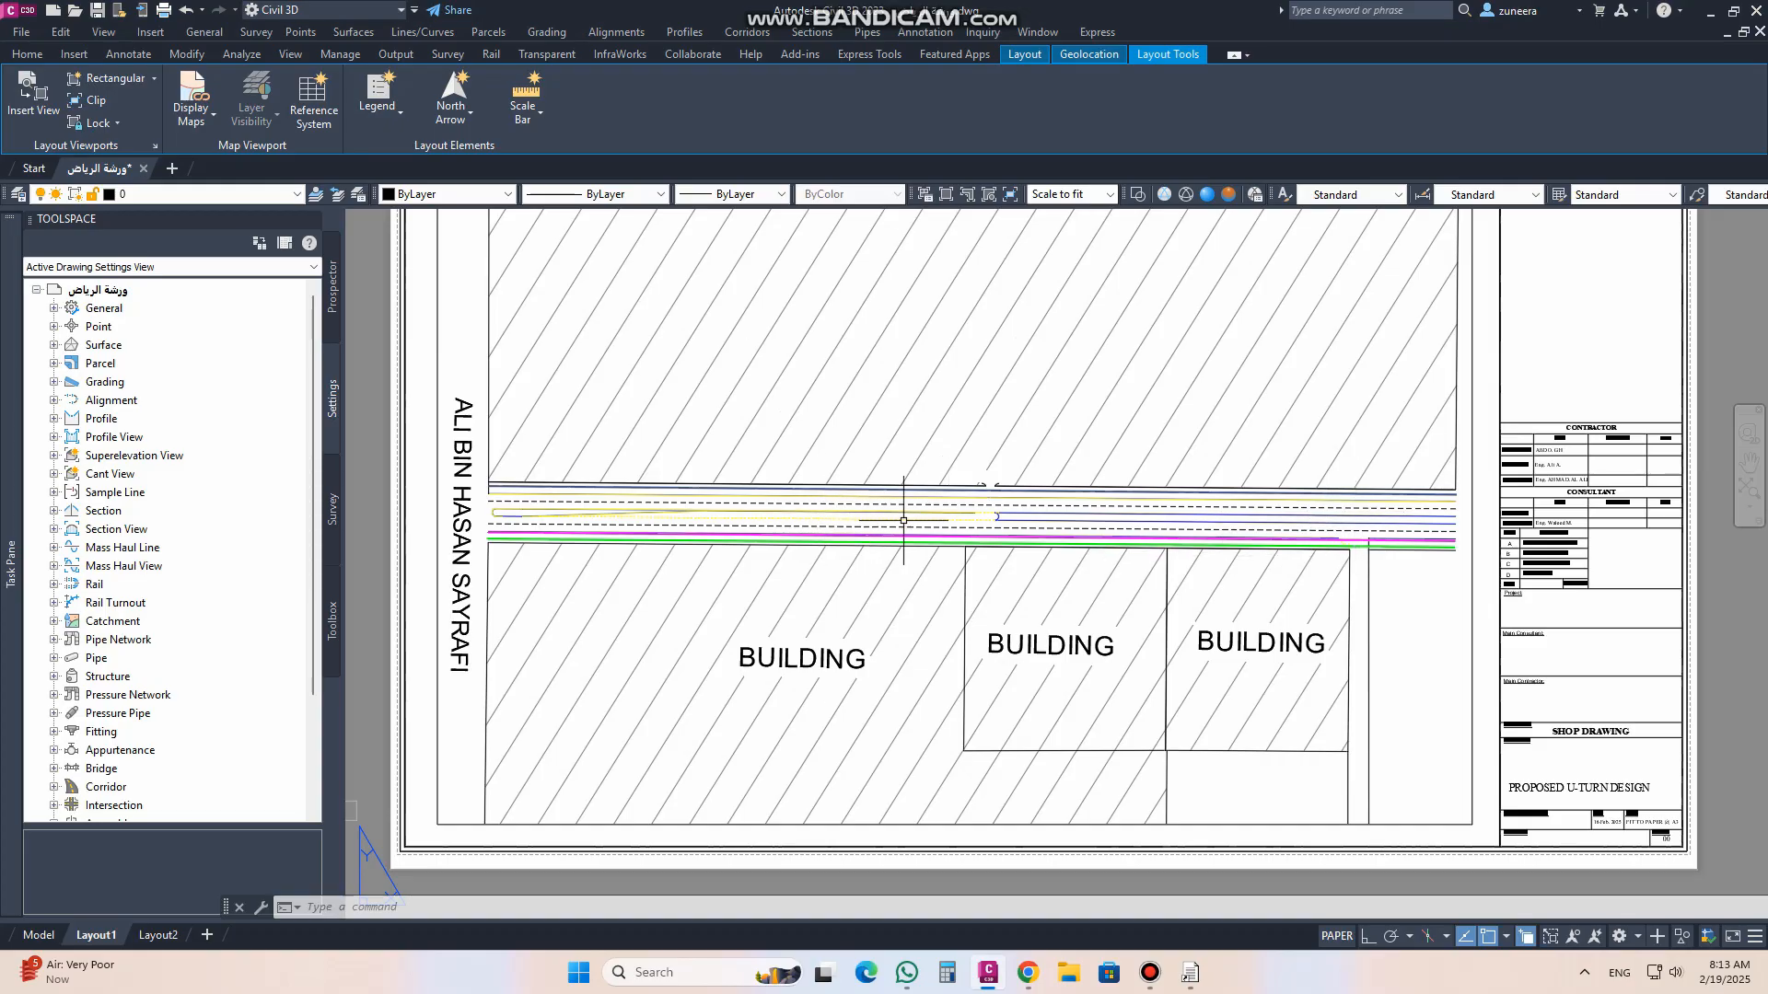
scroll(1463, 552, "up", 2)
scroll(1241, 595, "up", 1)
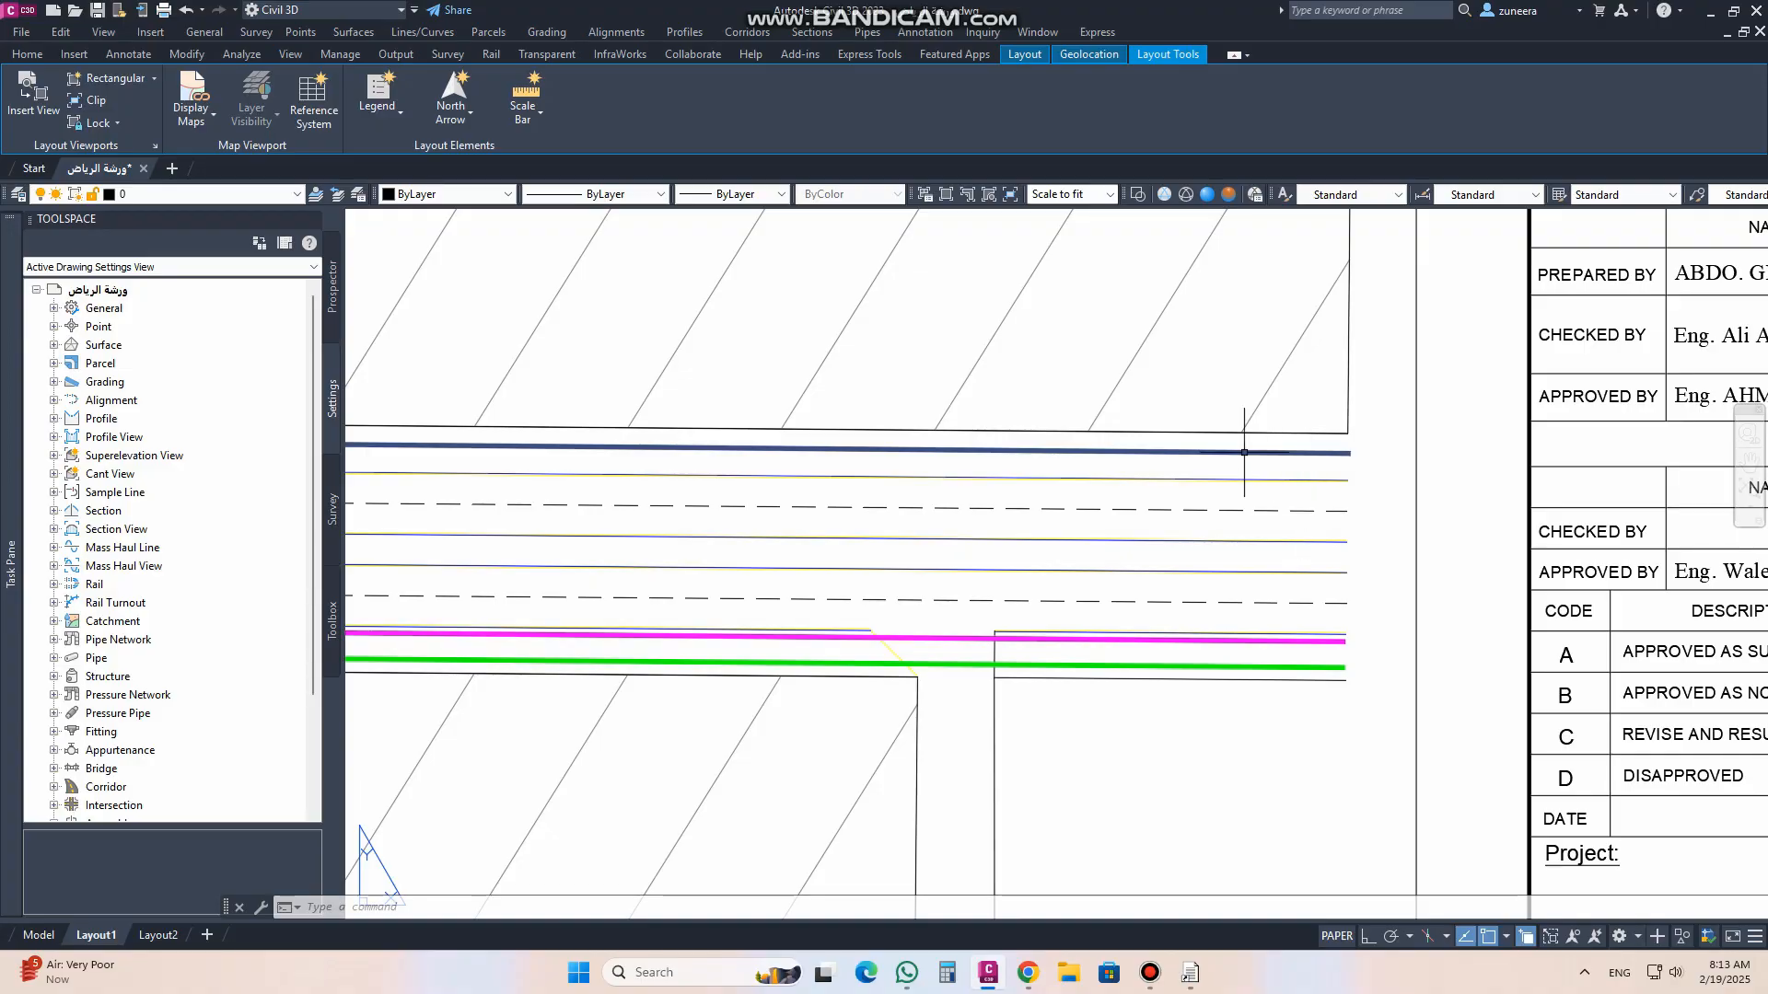
scroll(1169, 543, "down", 4)
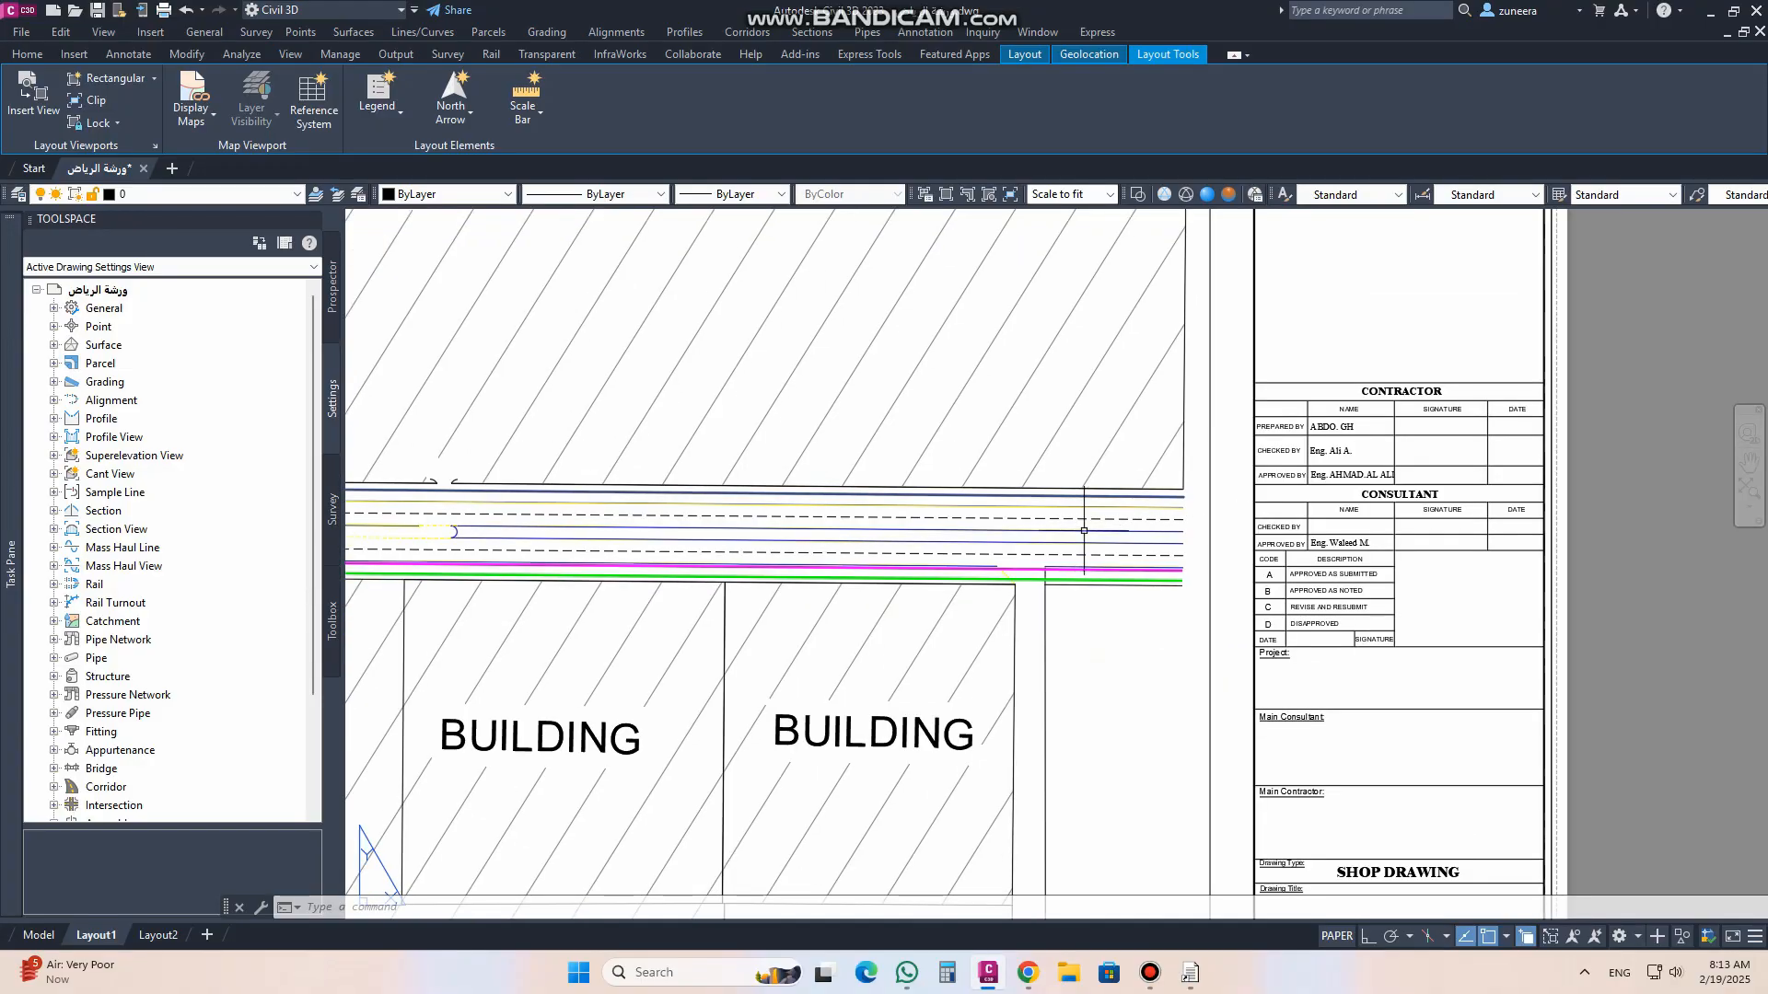
scroll(1115, 595, "up", 4)
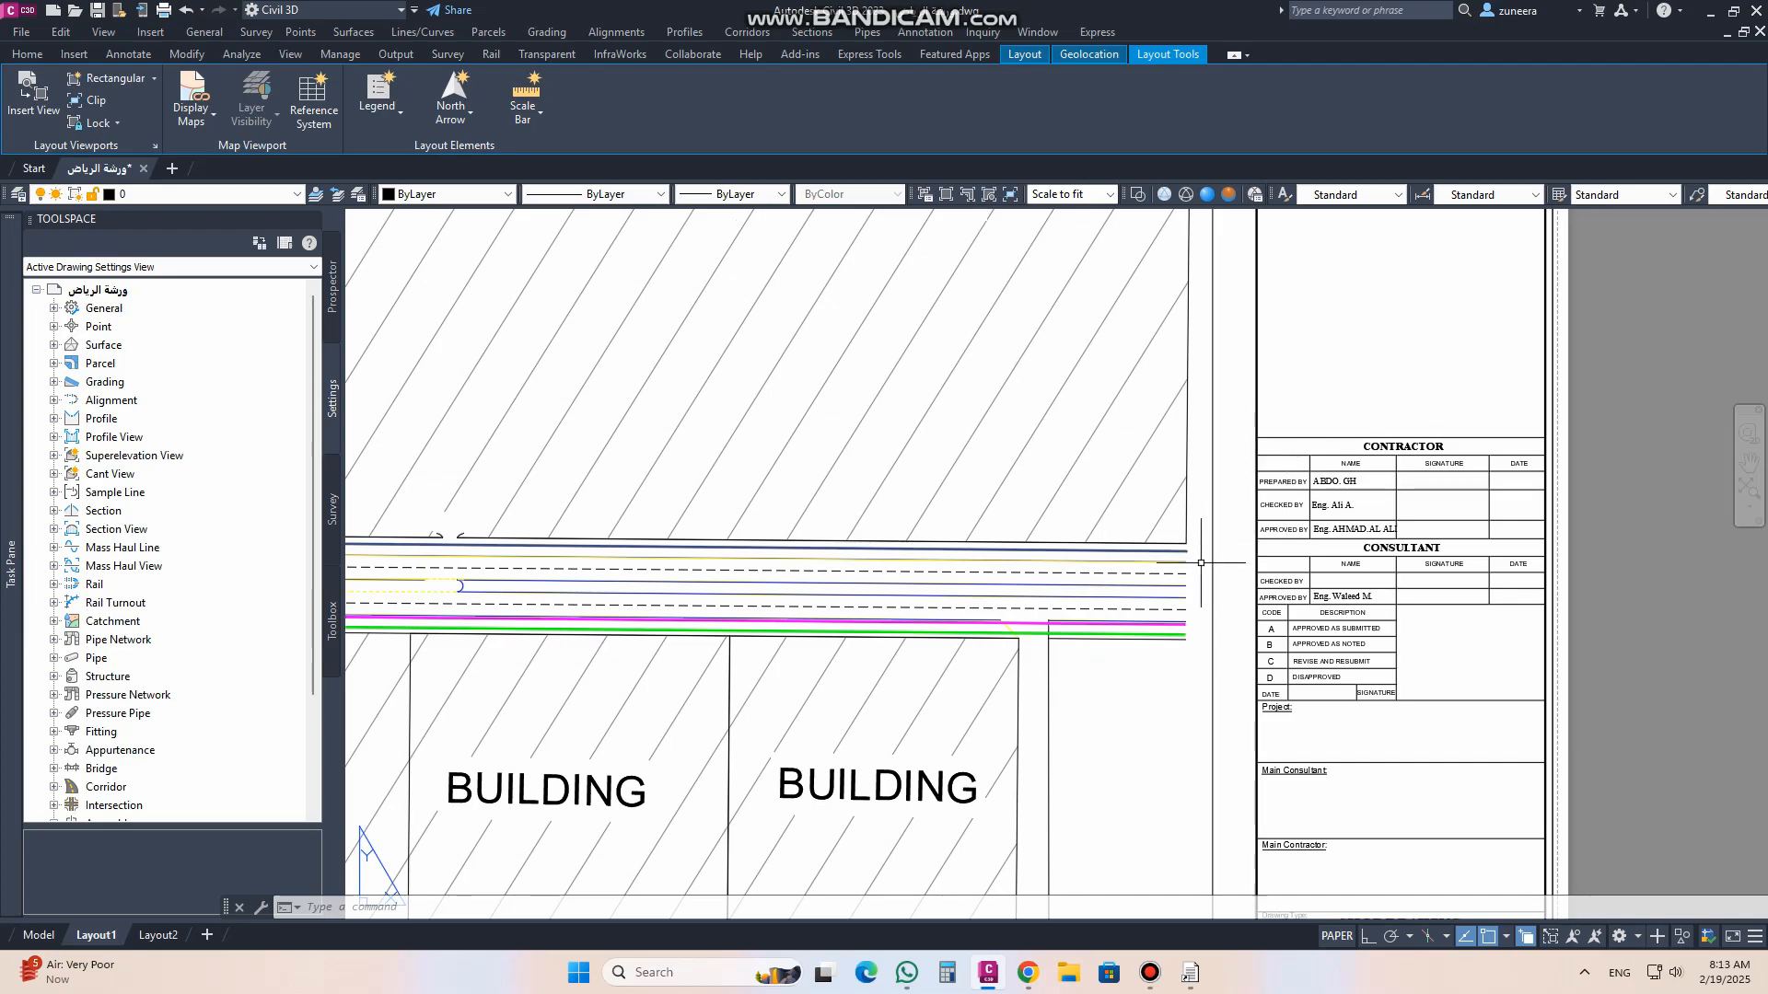
scroll(1085, 575, "down", 2)
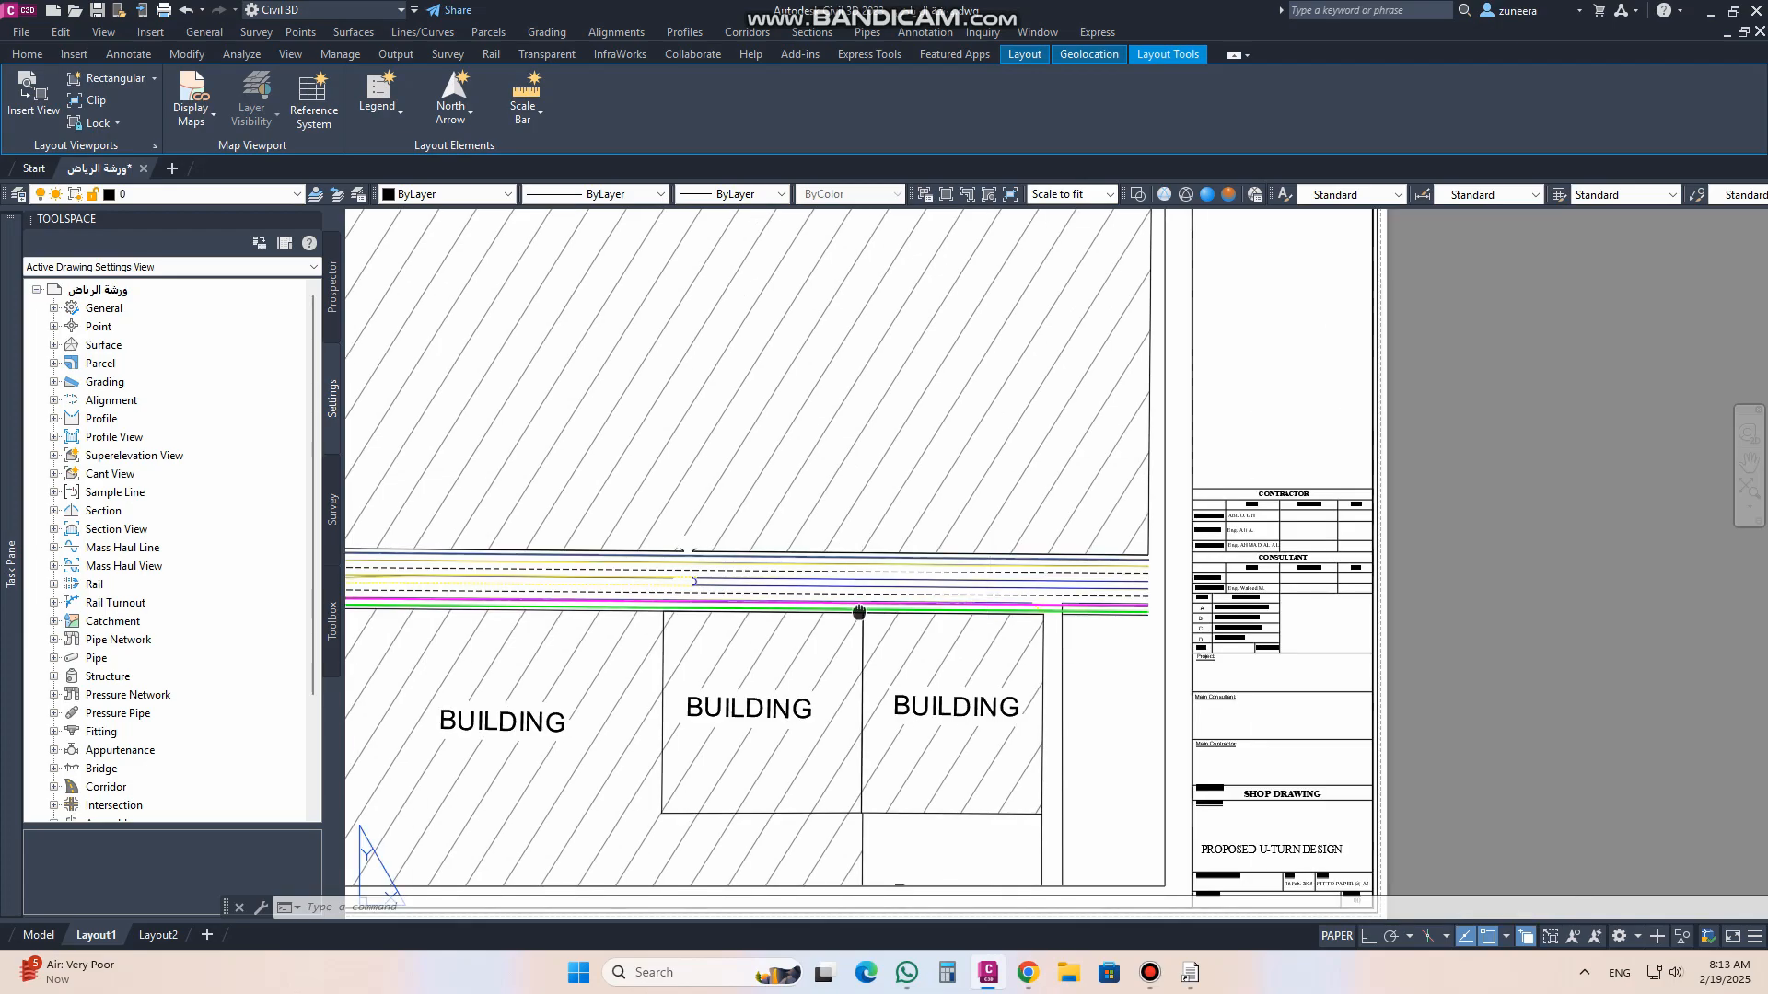
middle_click_drag(859, 612, 1169, 559)
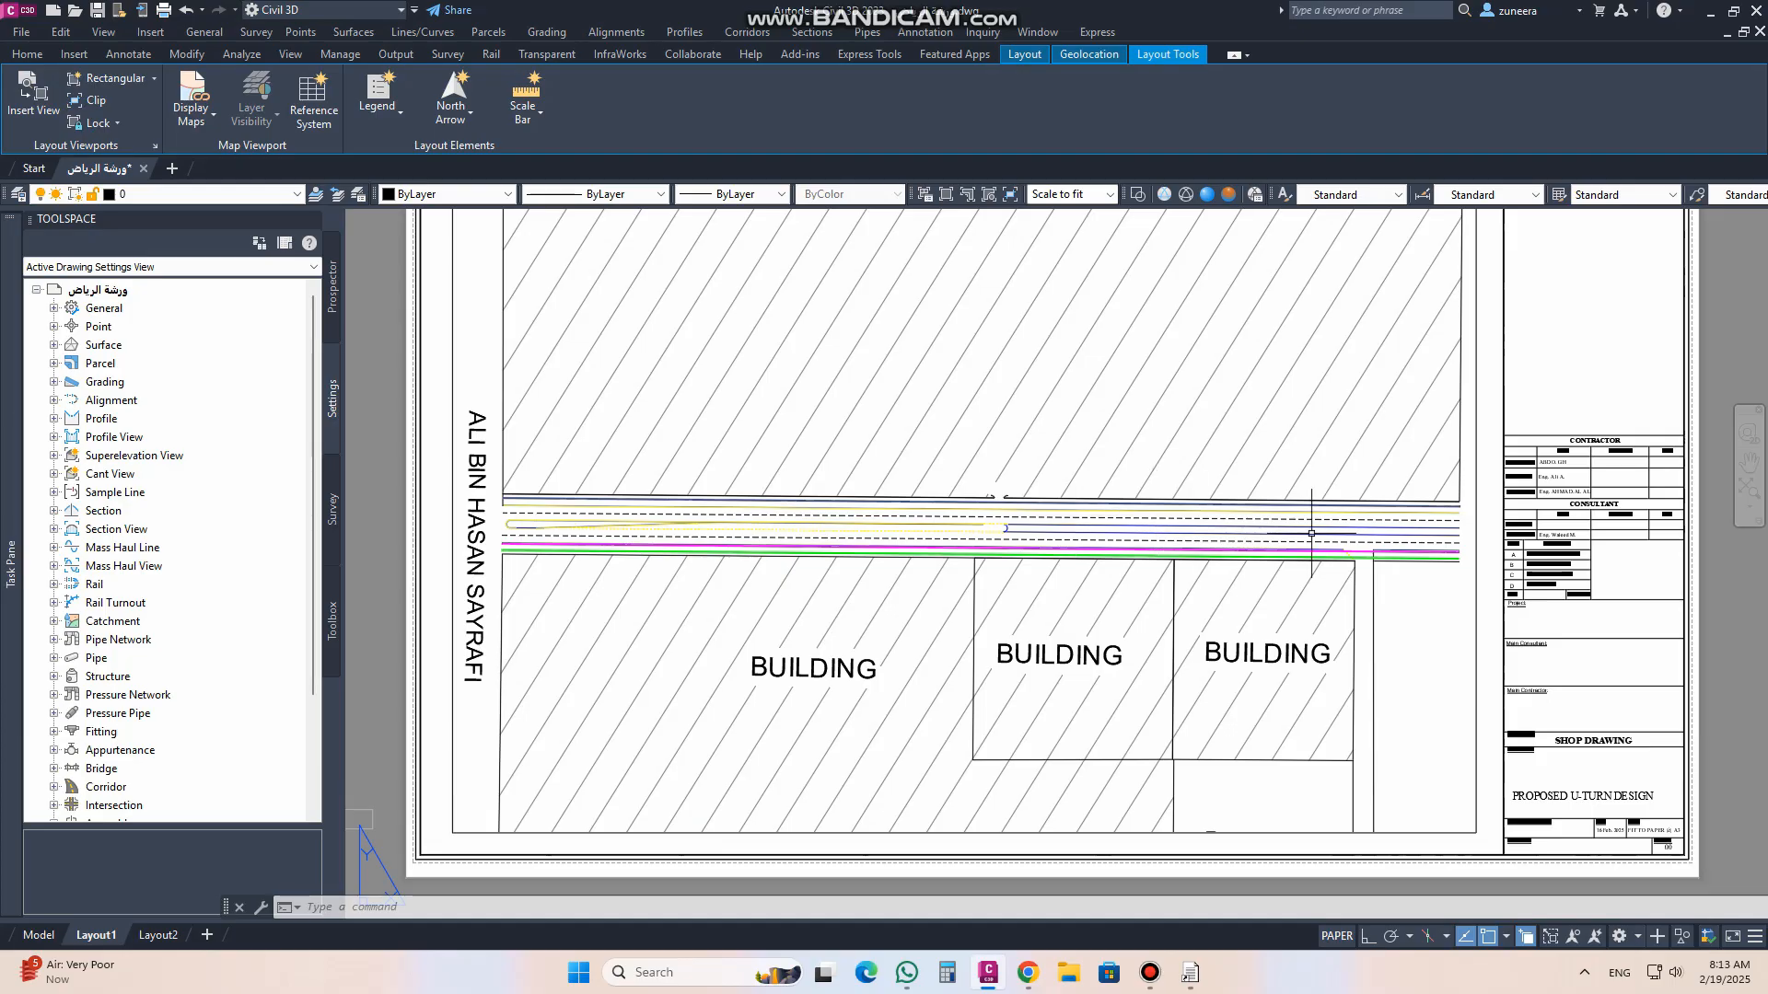
middle_click_drag(1319, 521, 1111, 536)
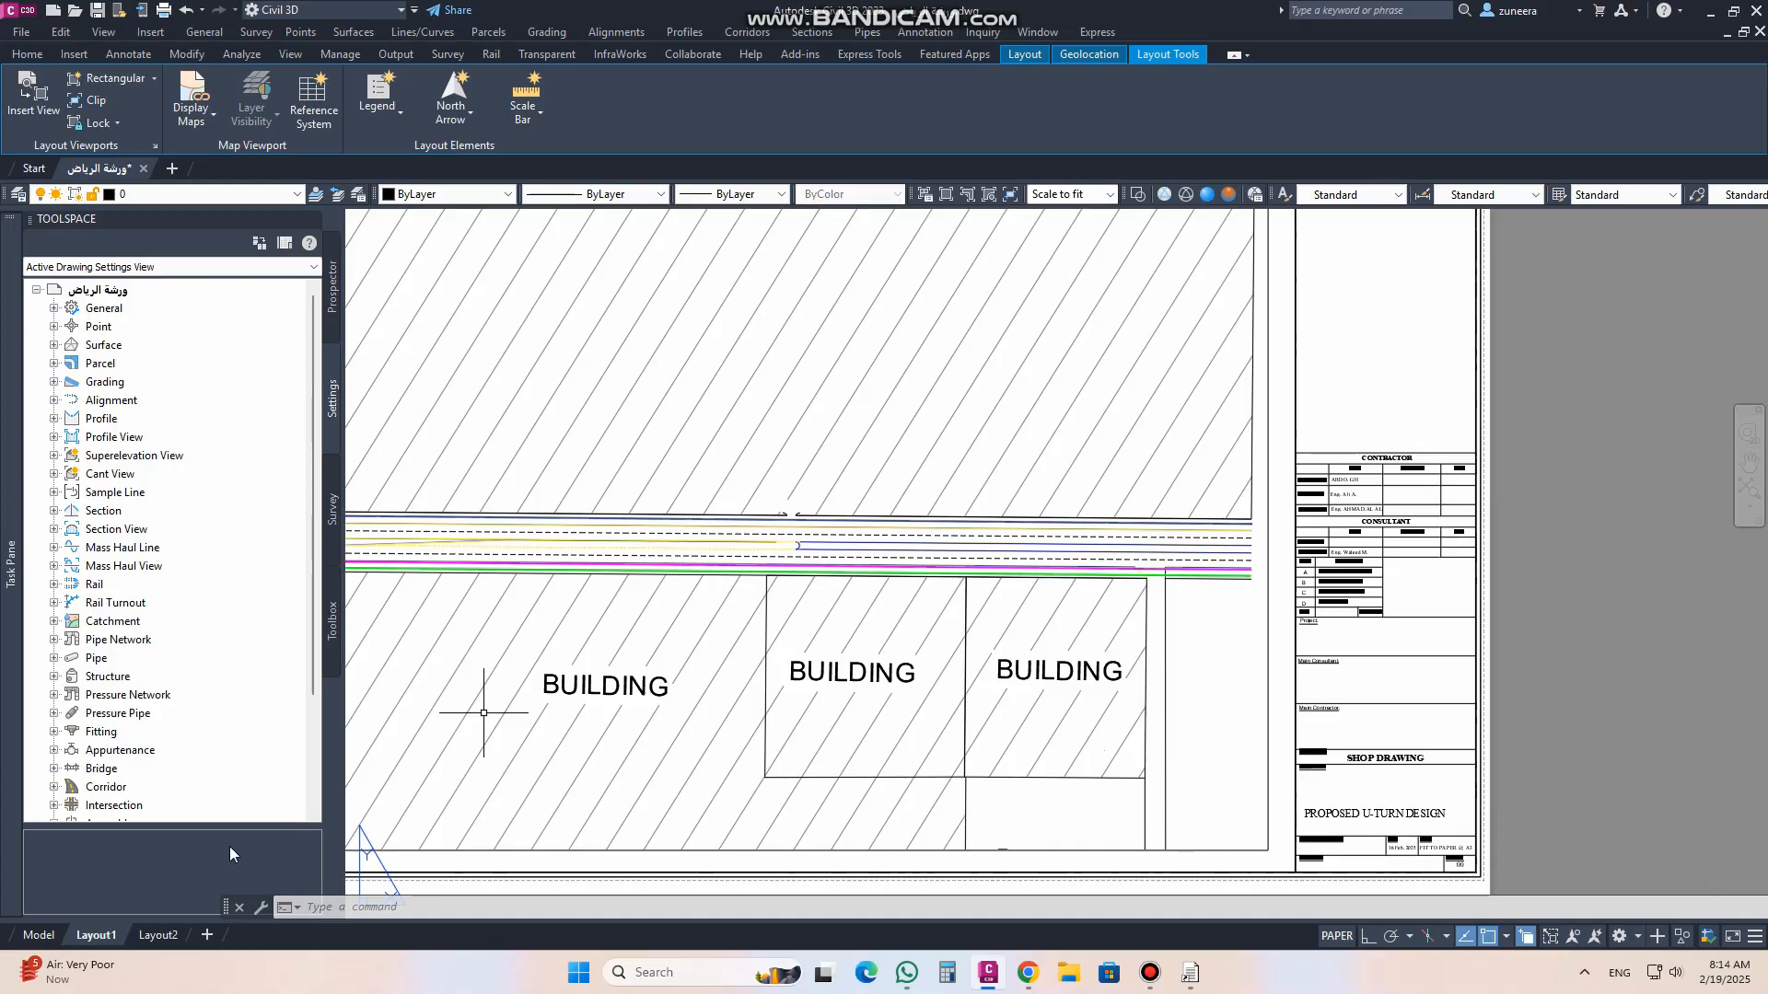
Step: Switch to model space and draw a two-segment quick leader starting at the thick blue line's northeast end
left_click(40, 934)
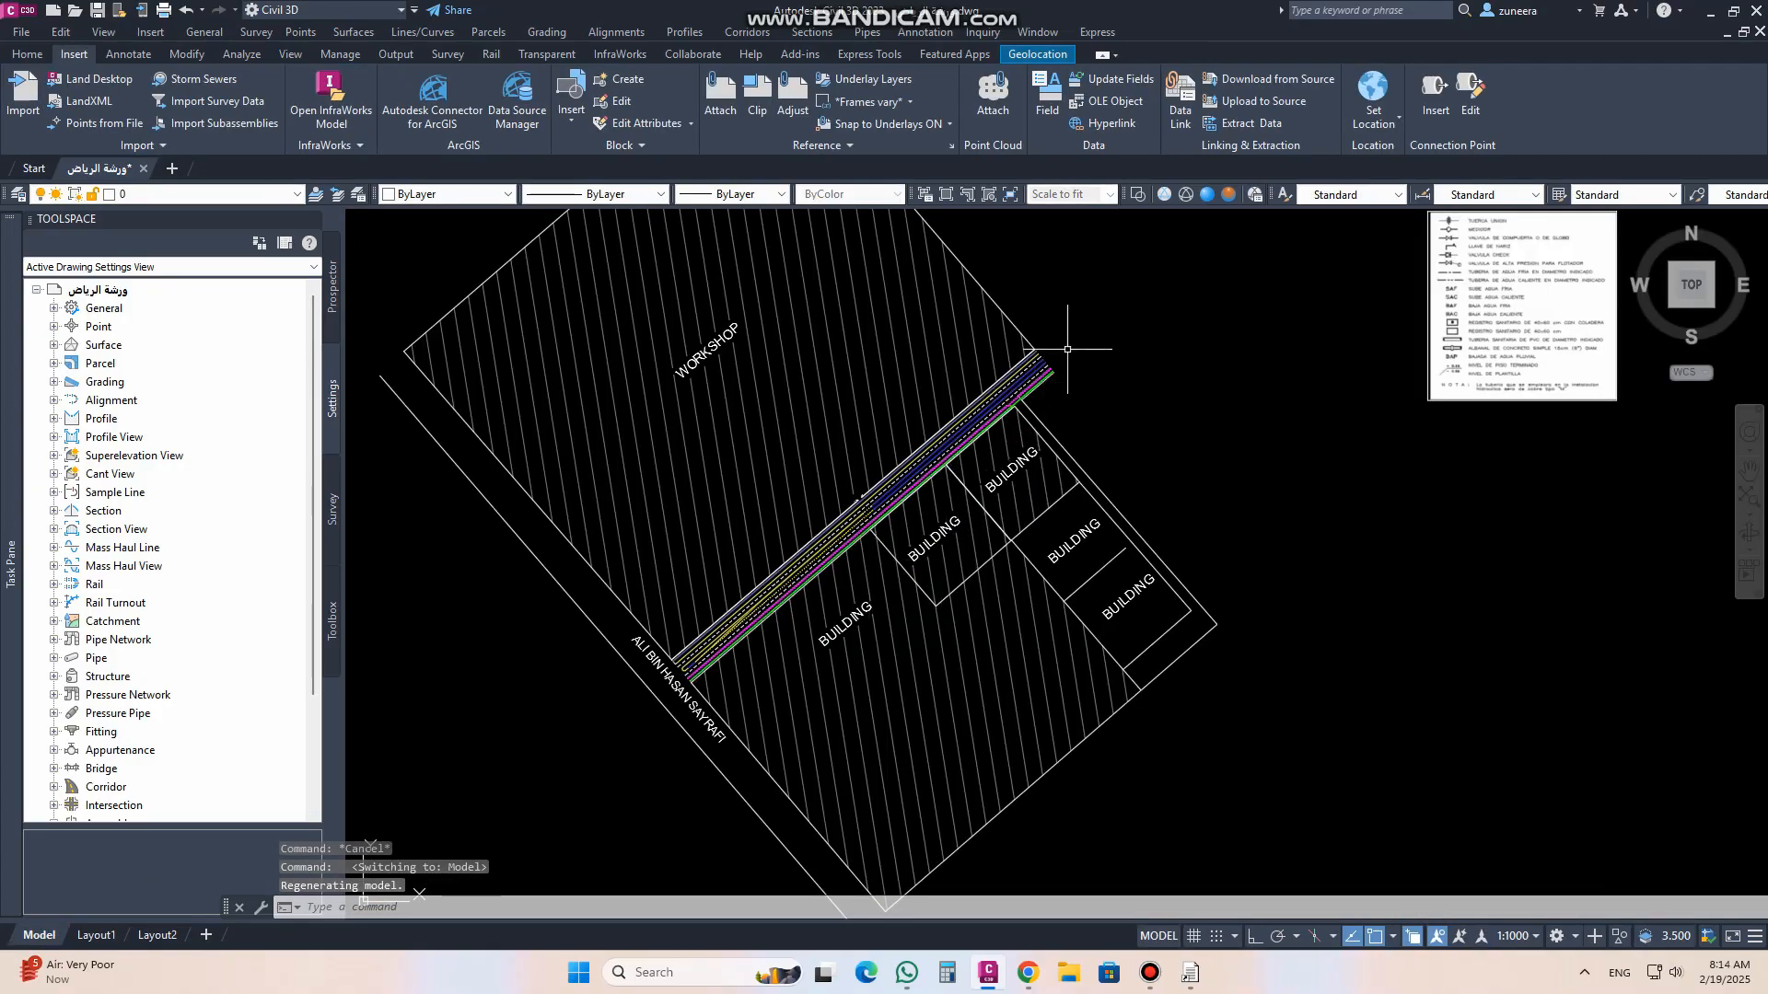
scroll(1065, 356, "up", 5)
scroll(962, 535, "down", 2)
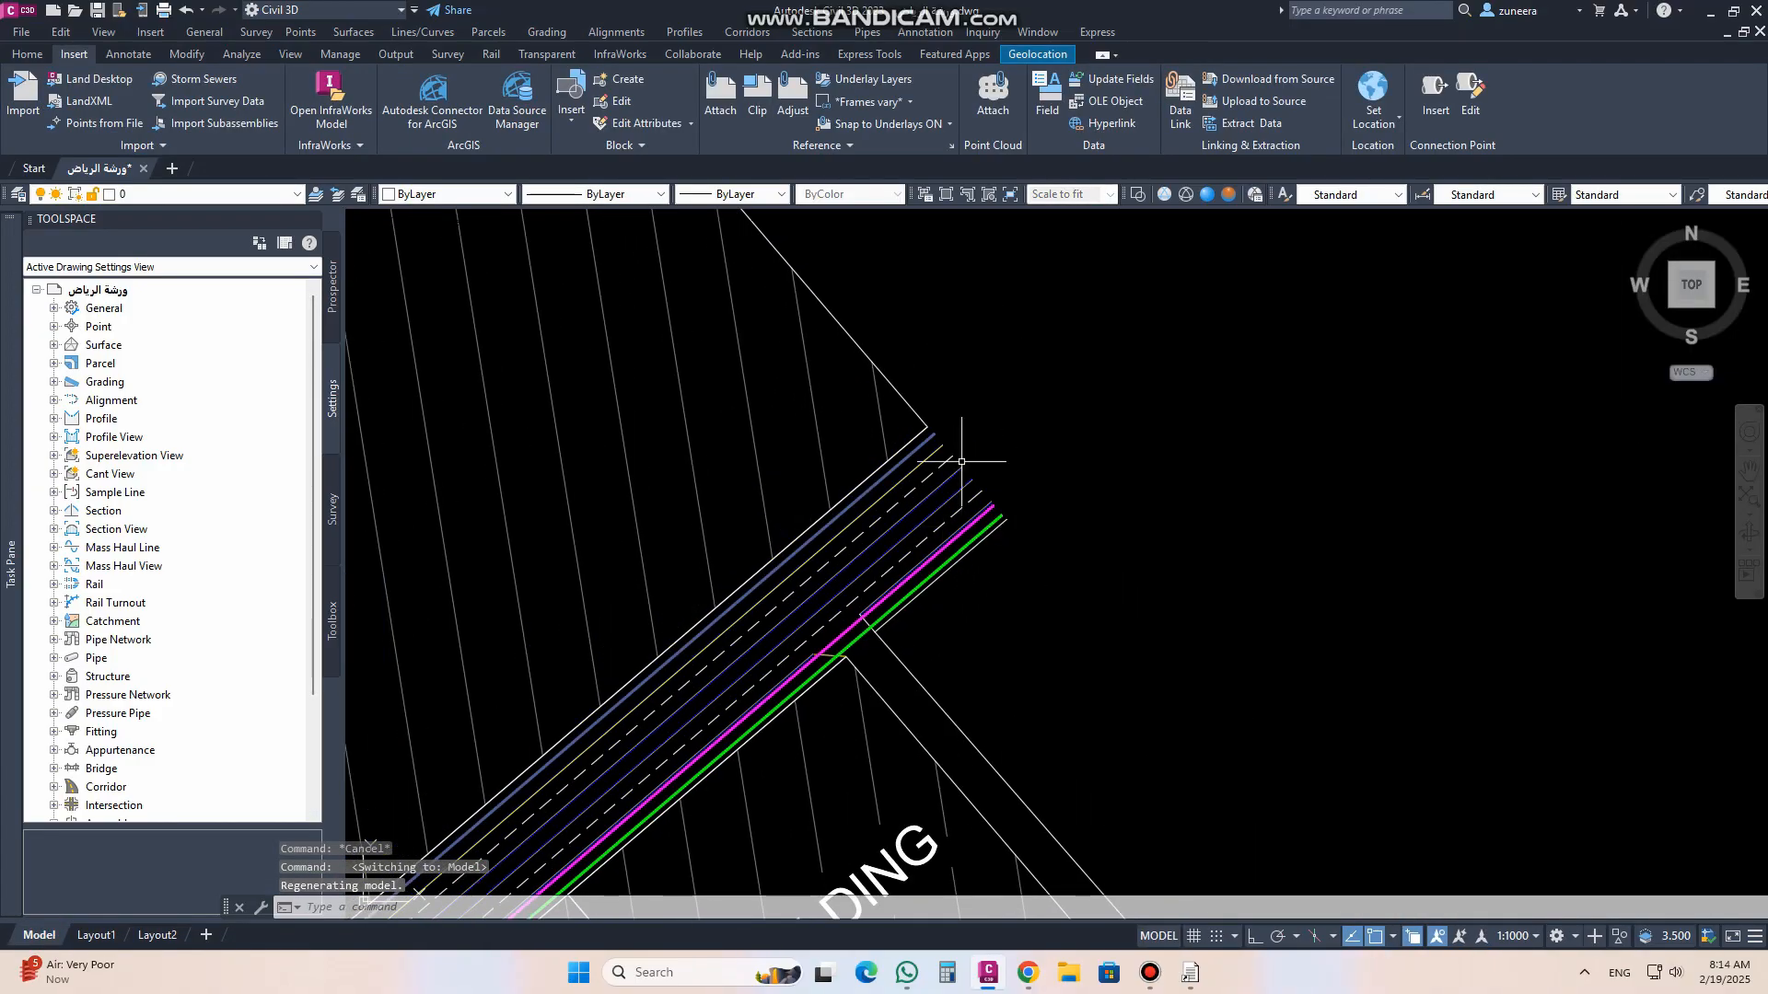
scroll(961, 397, "up", 2)
type("le")
key("Return")
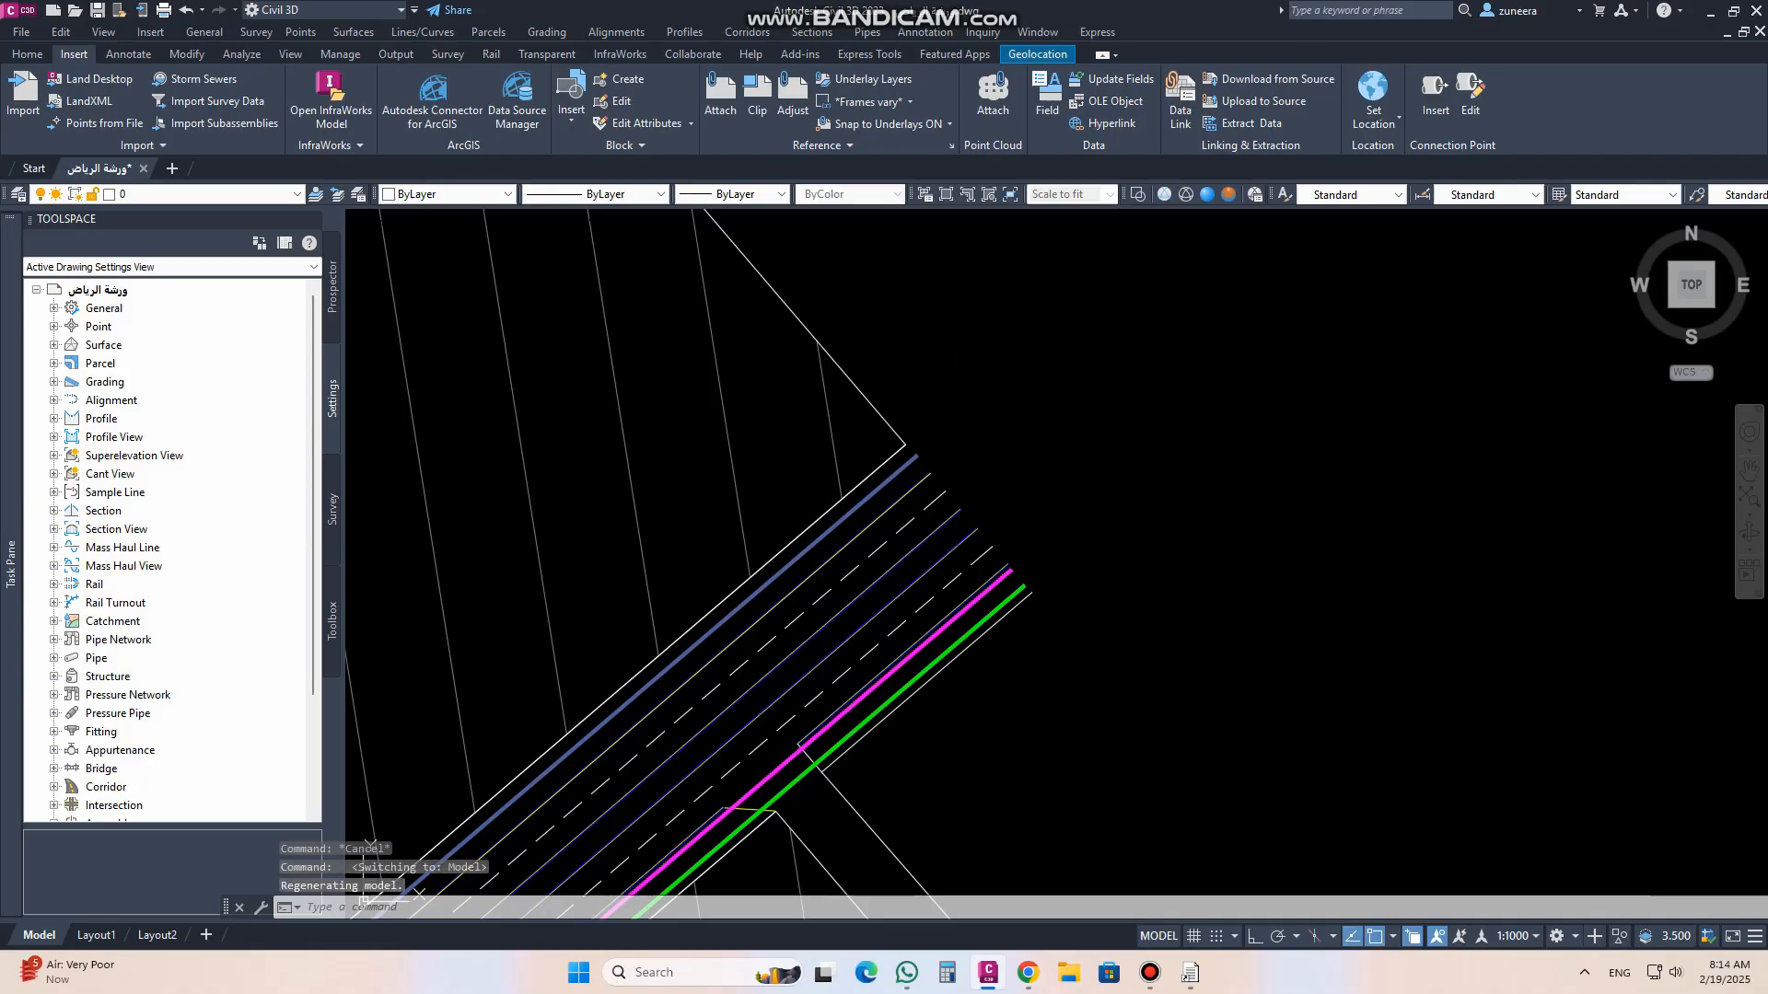
left_click(918, 455)
scroll(961, 424, "up", 2)
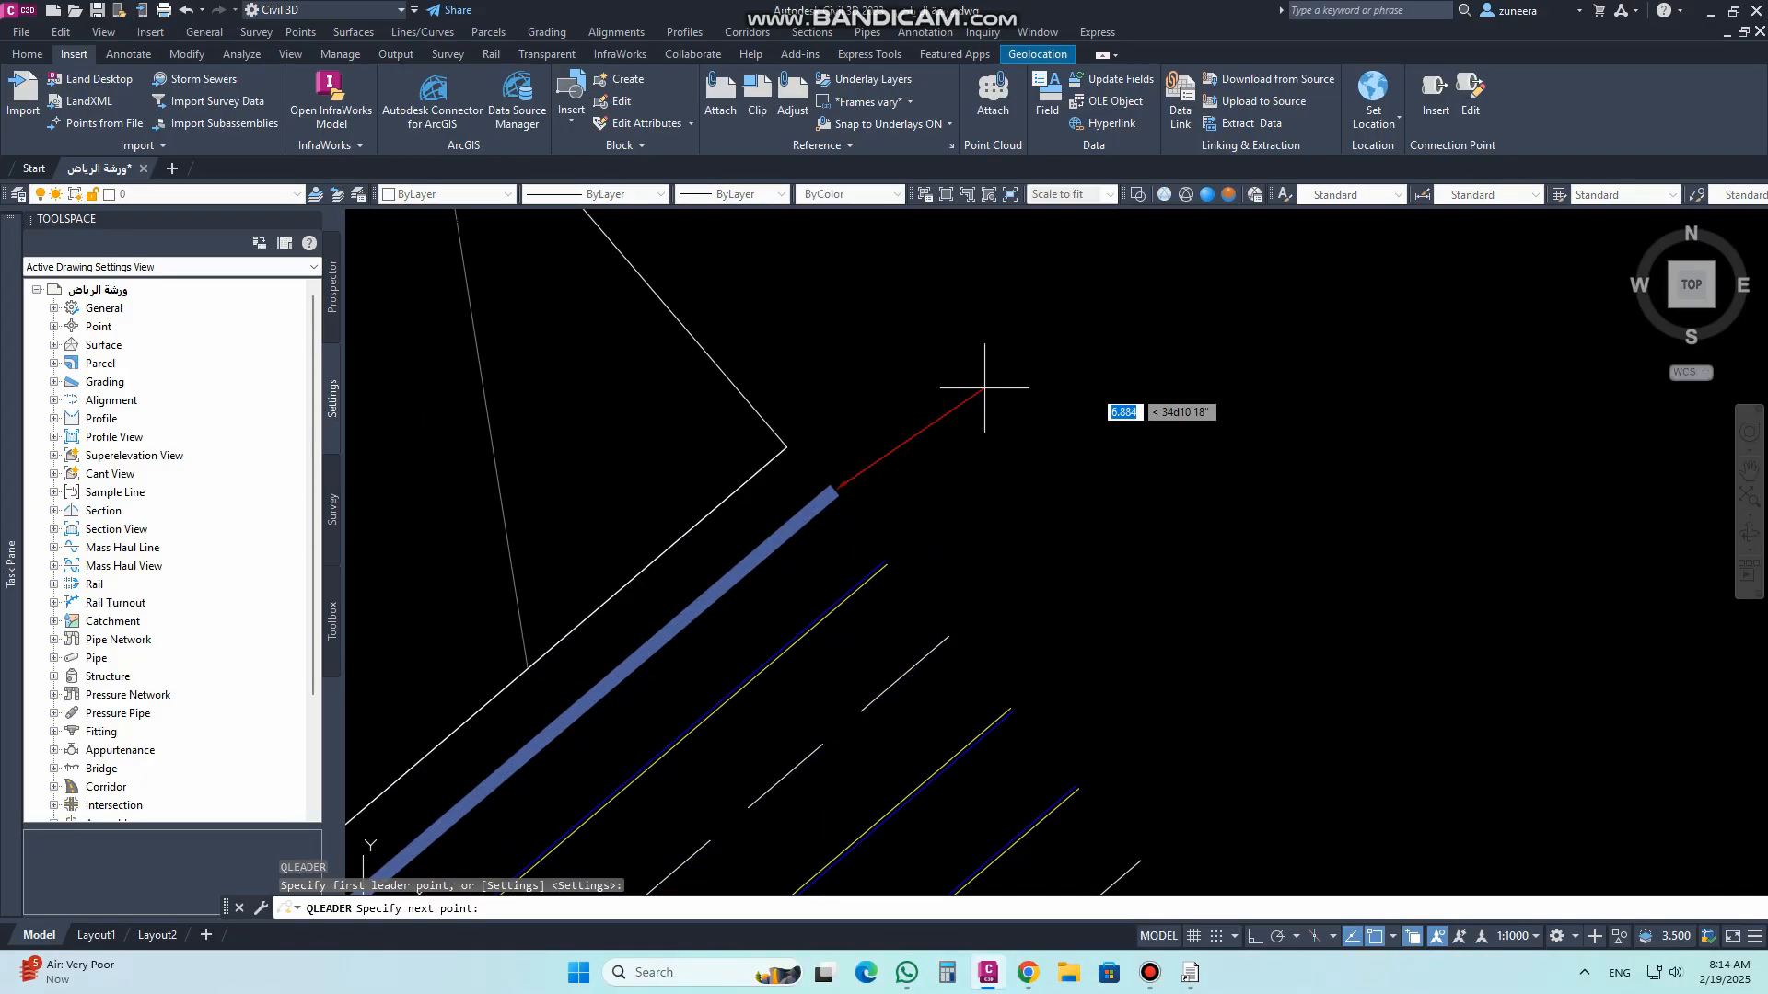
left_click(986, 388)
left_click(1163, 381)
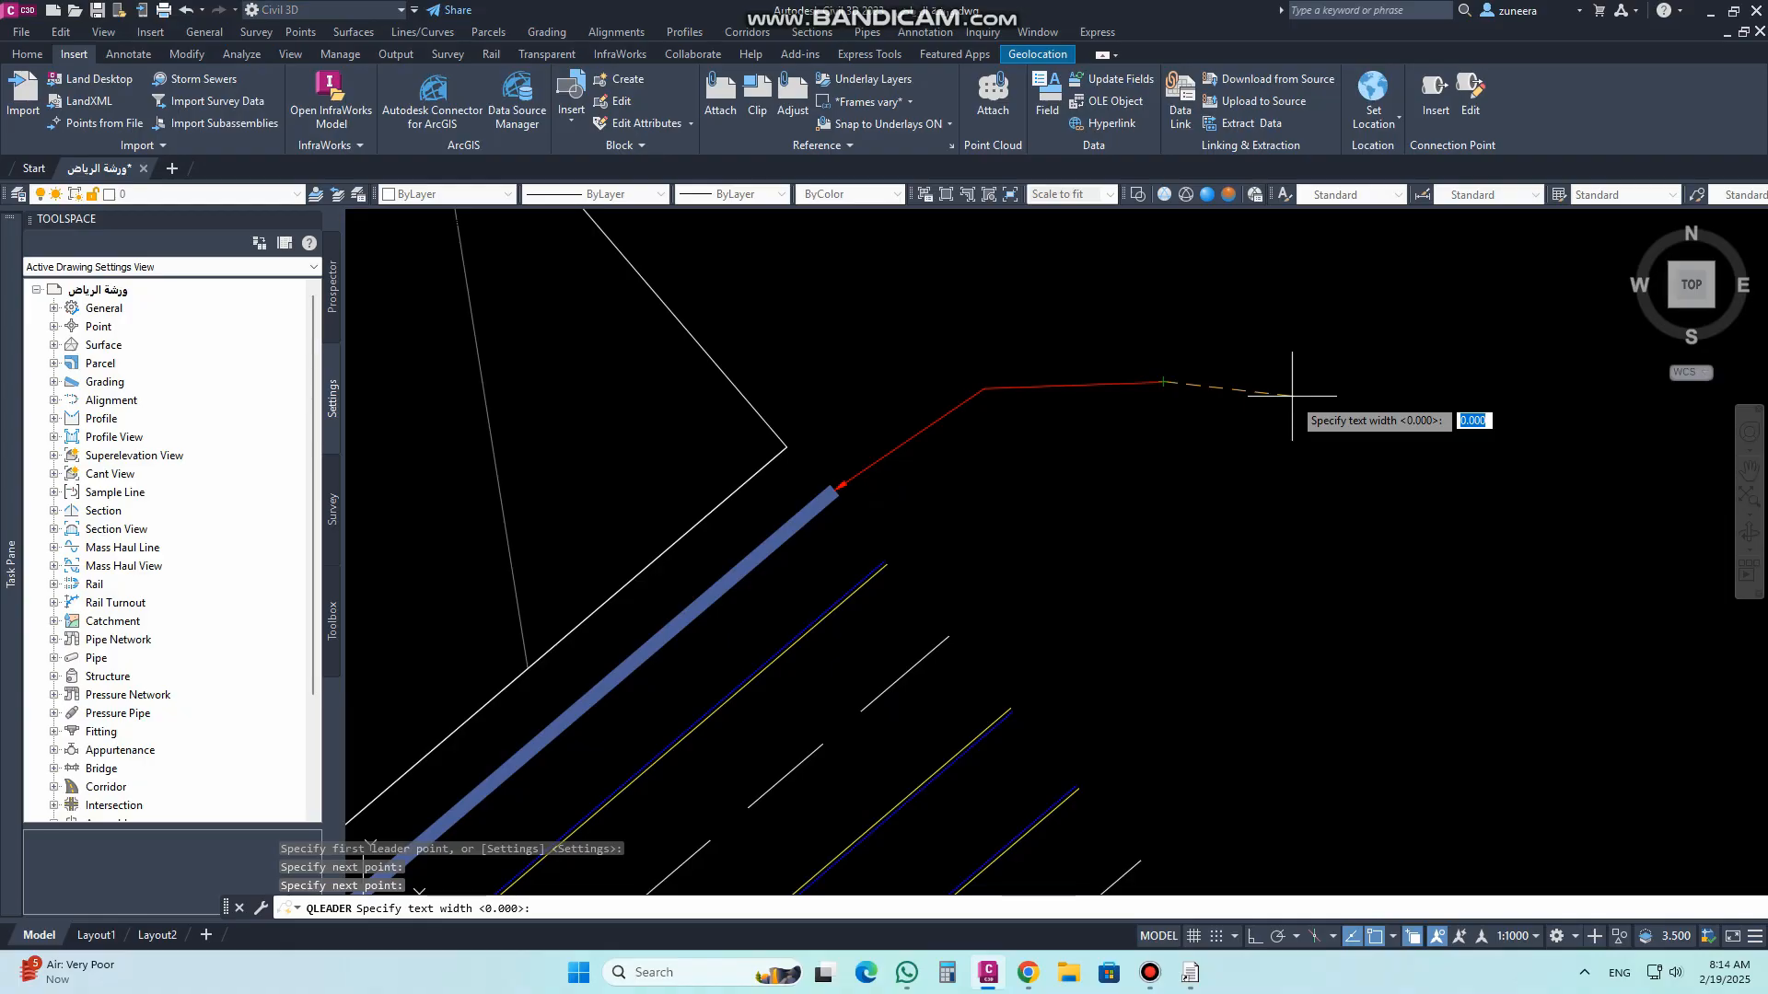
Step: Give the leader annotation a text width of 1 and the text ELECTRIC CABLE
type("1")
key("Return")
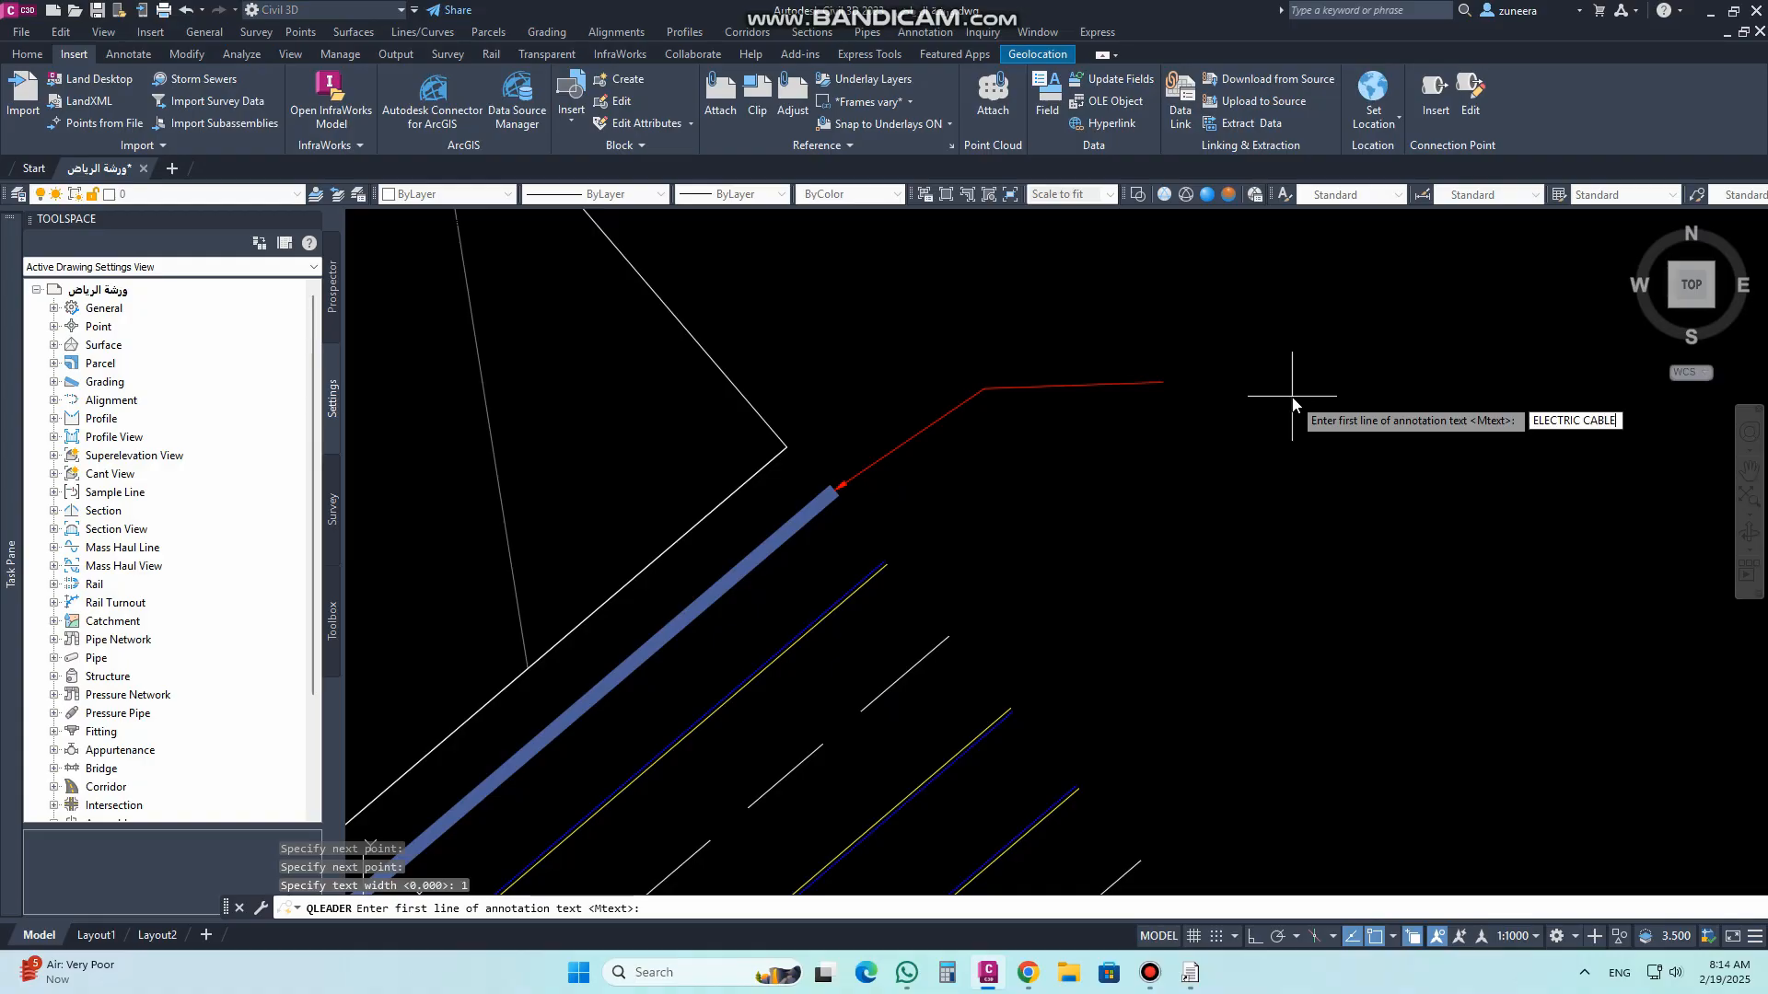
key("Return")
key("Return")
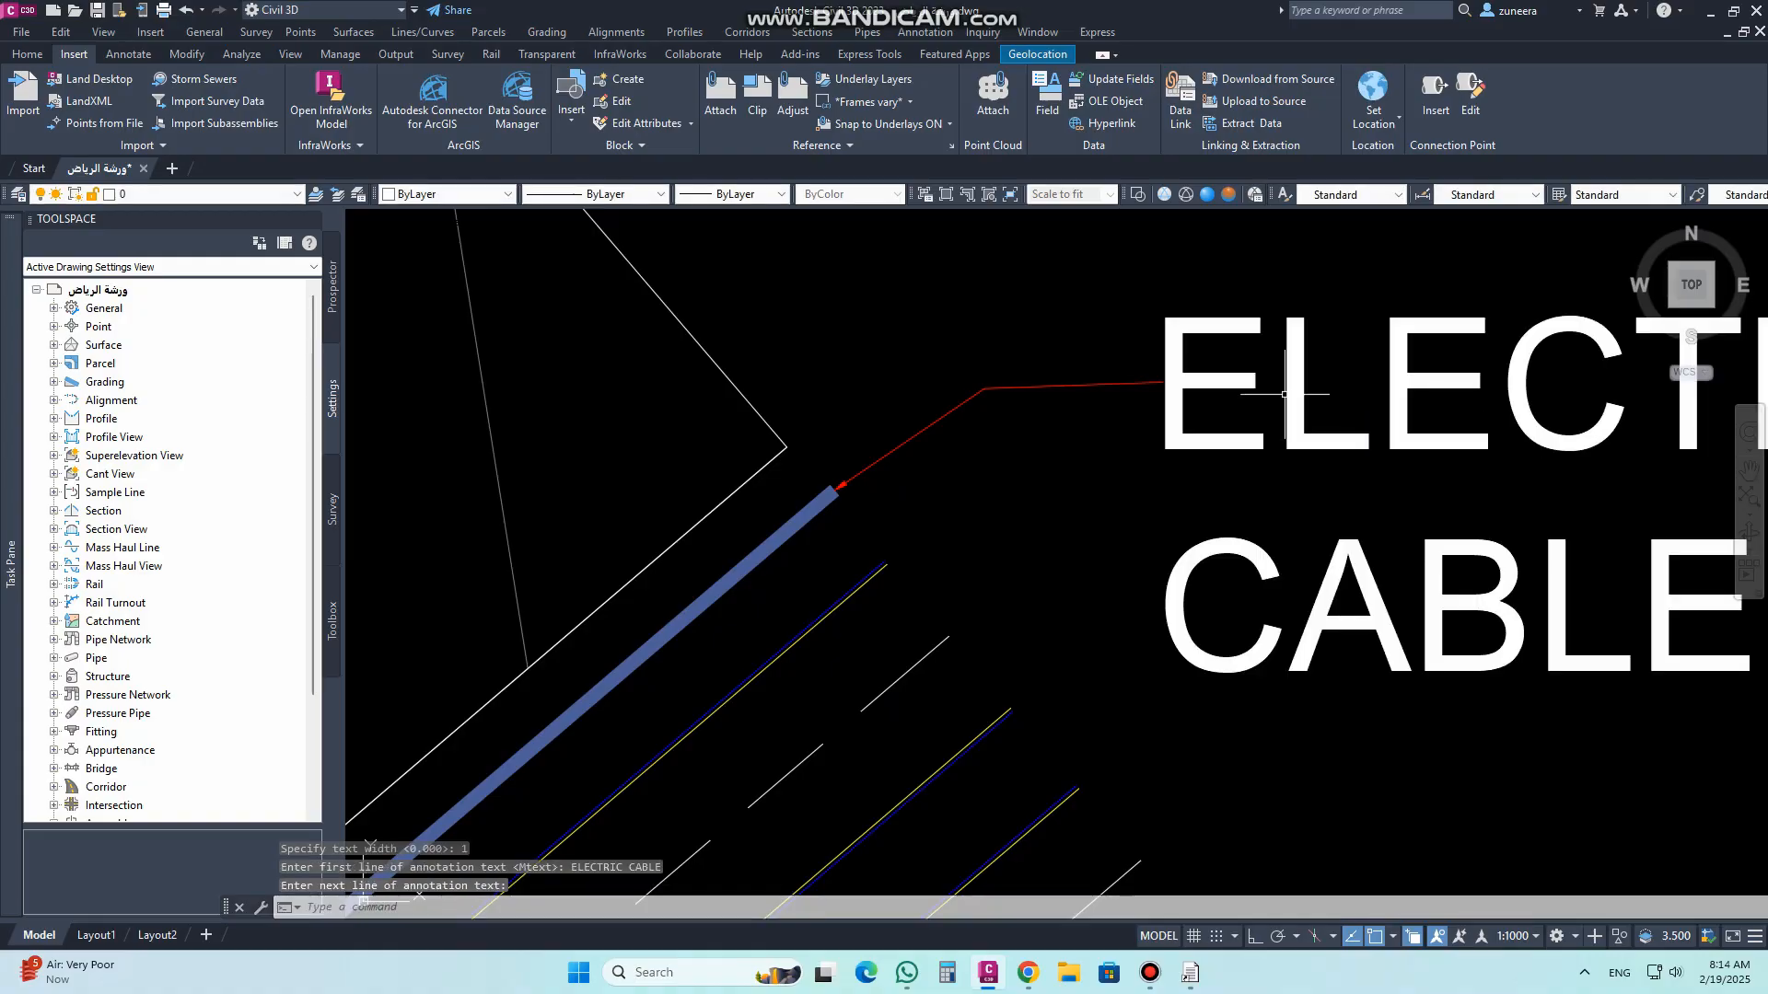
Step: Set the ELECTRIC CABLE label's text height to 1
scroll(1105, 386, "down", 4)
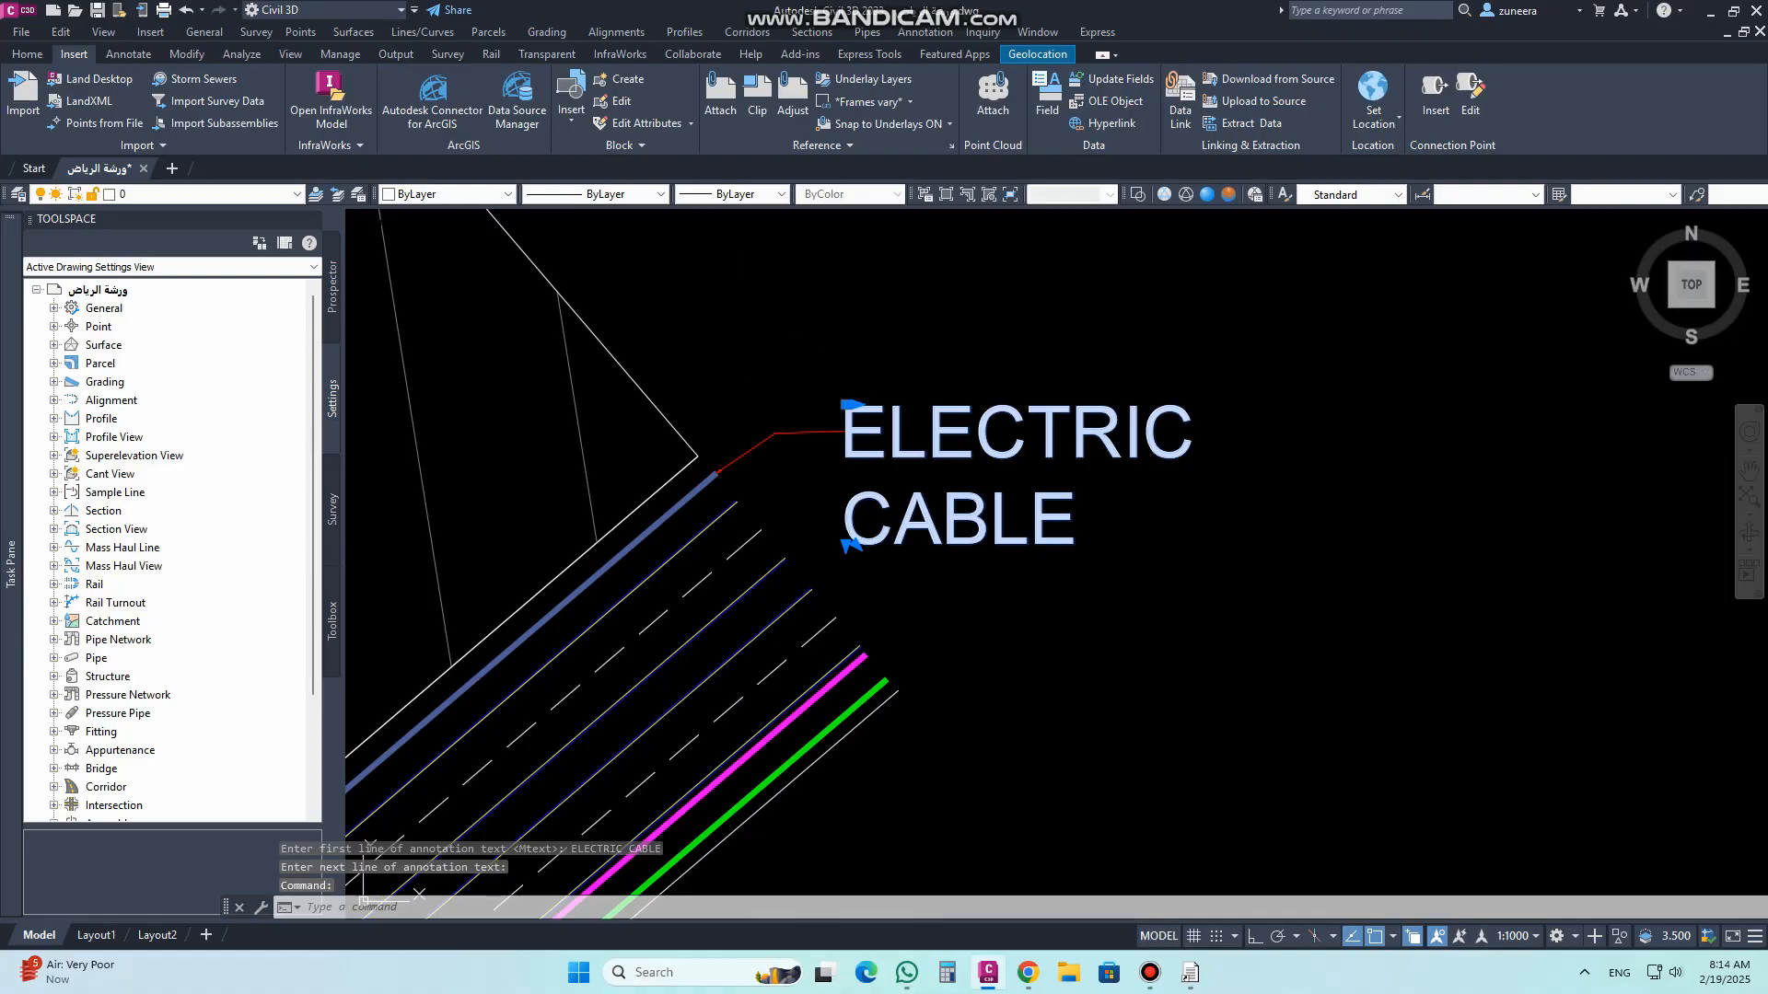
key("ctrl+1")
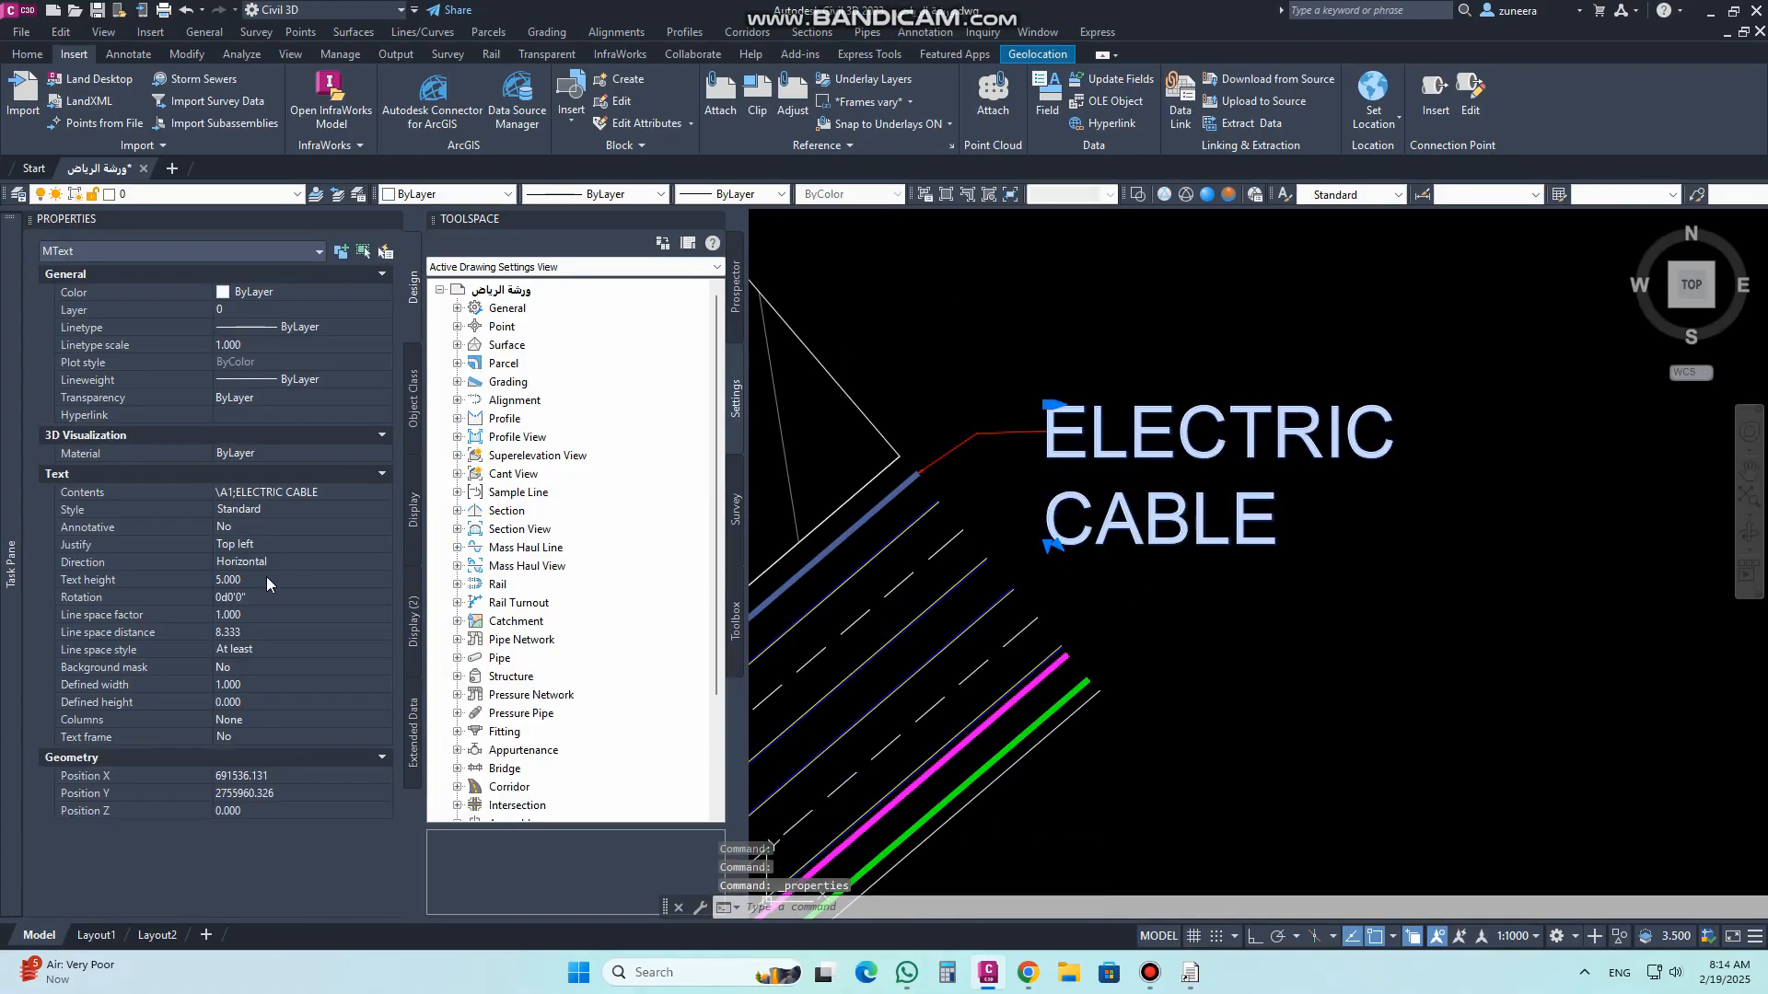
left_click(259, 582)
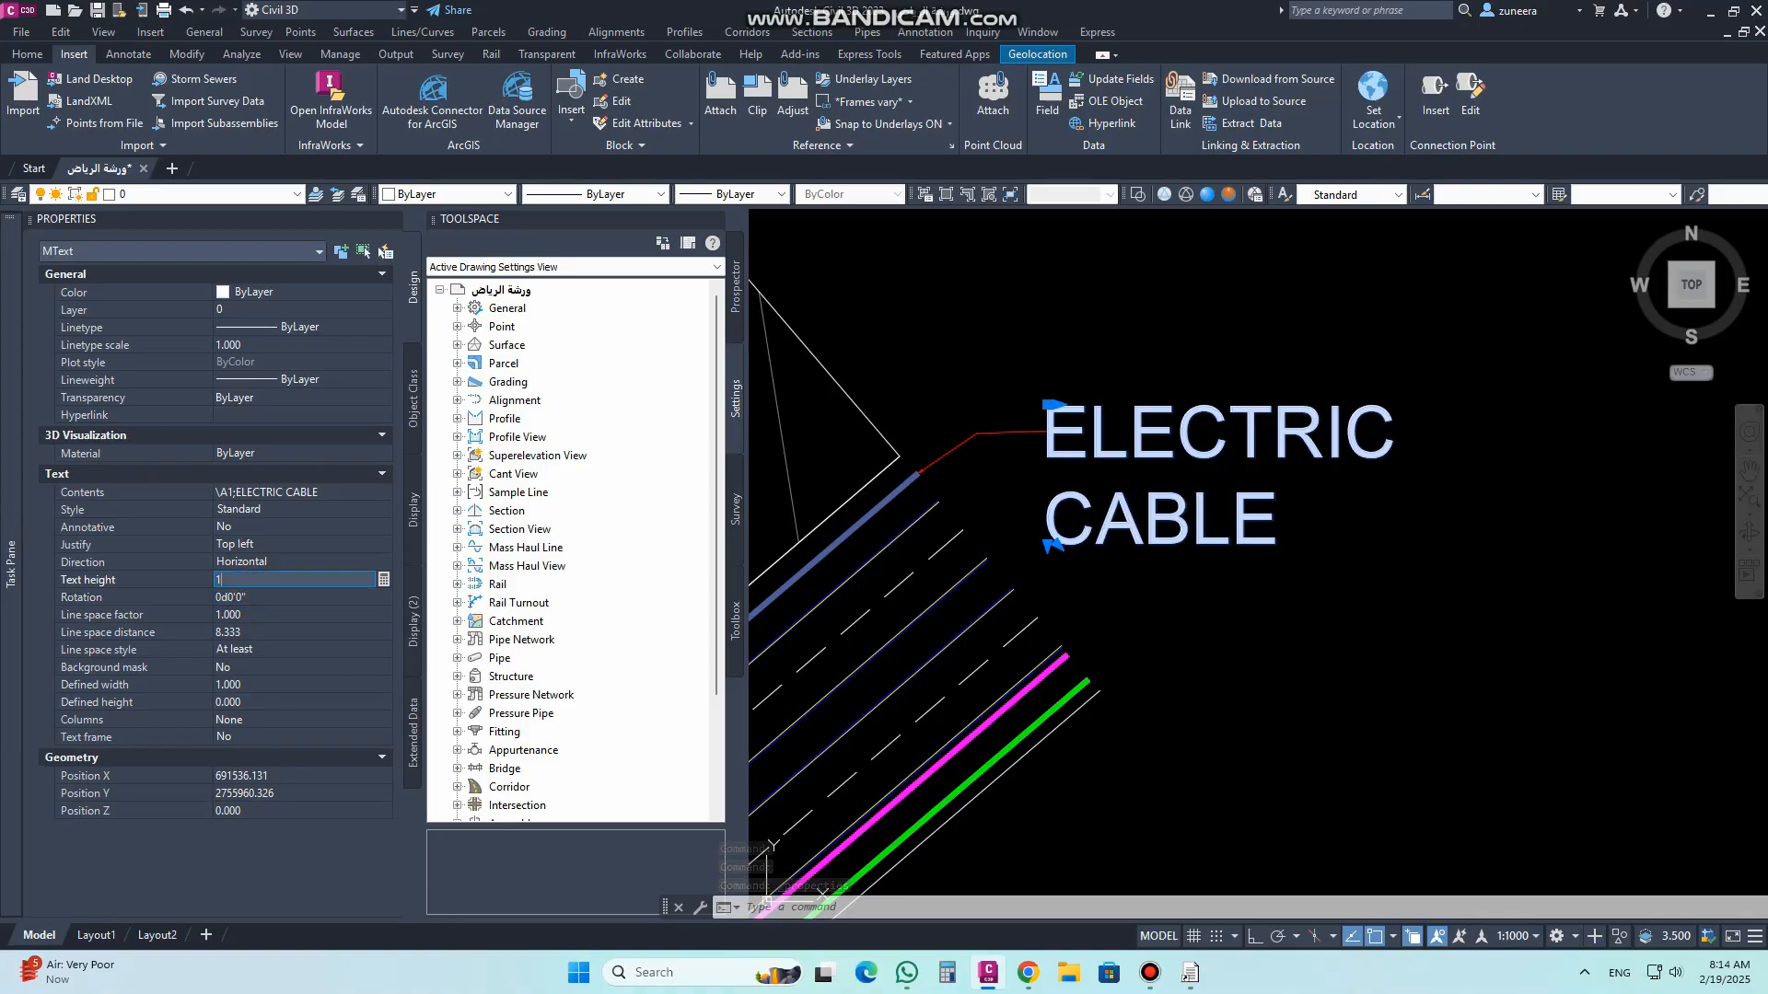
key("Tab")
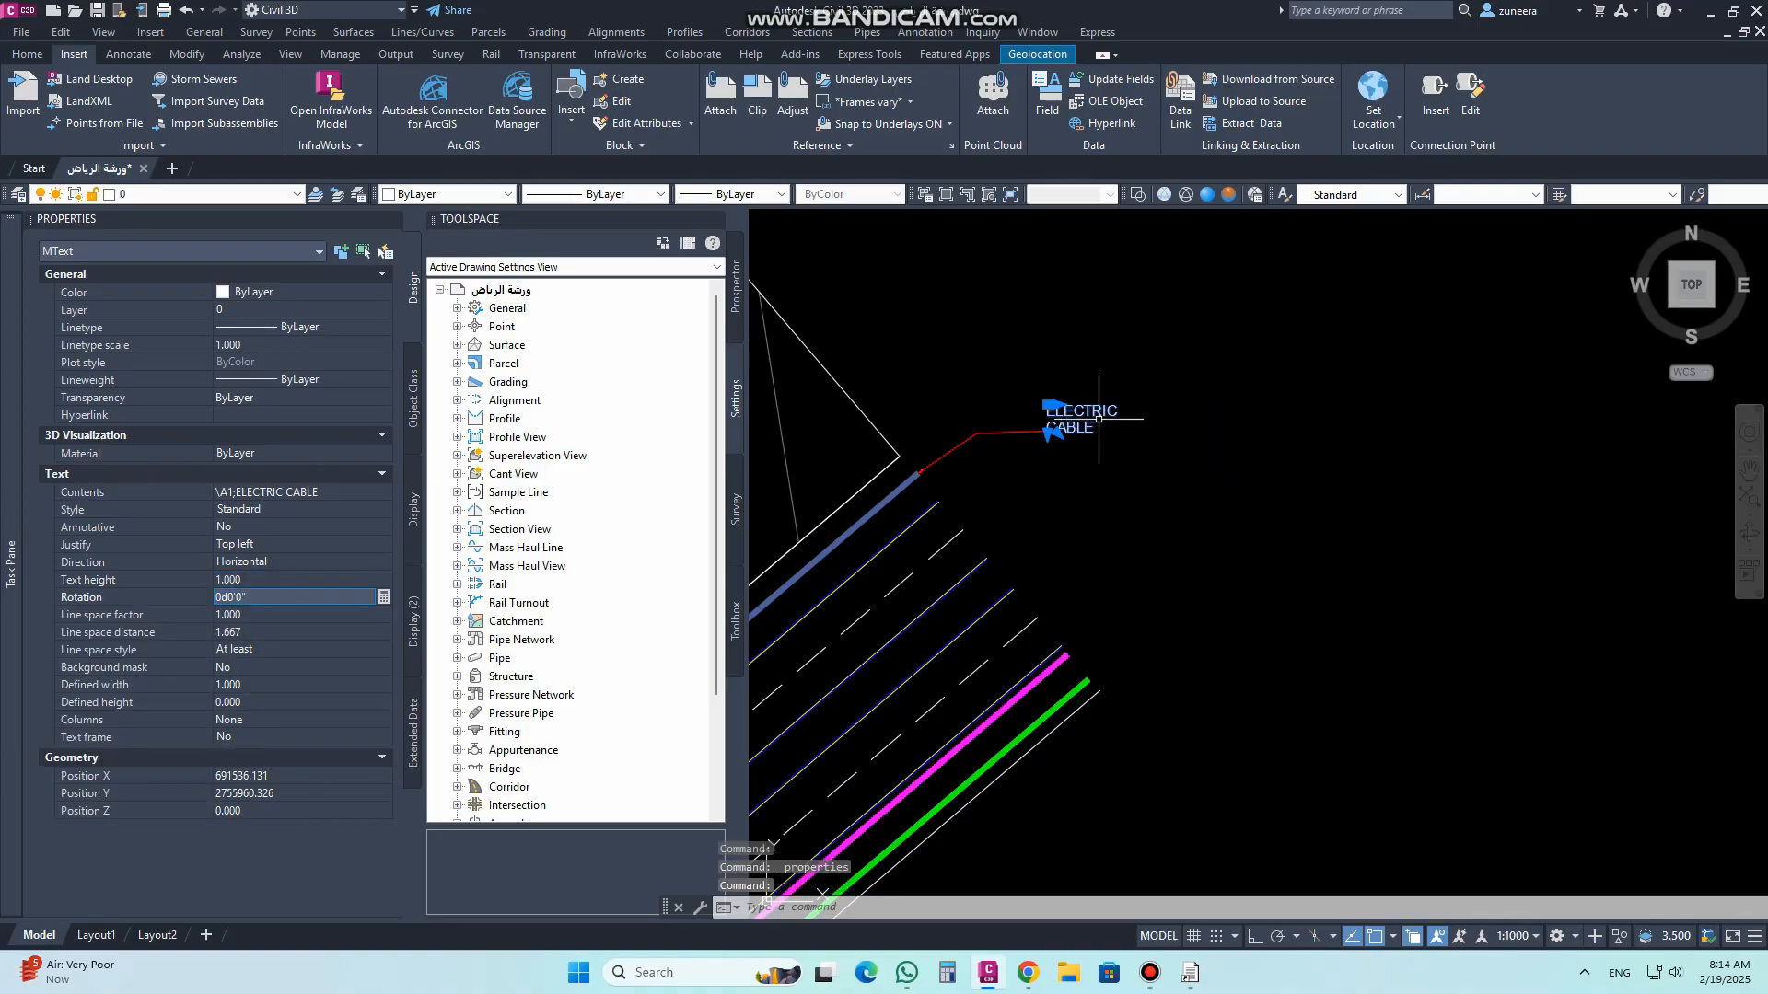
Step: Stretch the ELECTRIC CABLE text frame to about 12.5 wide so the label fits on one line
scroll(1115, 405, "up", 5)
left_click(879, 407)
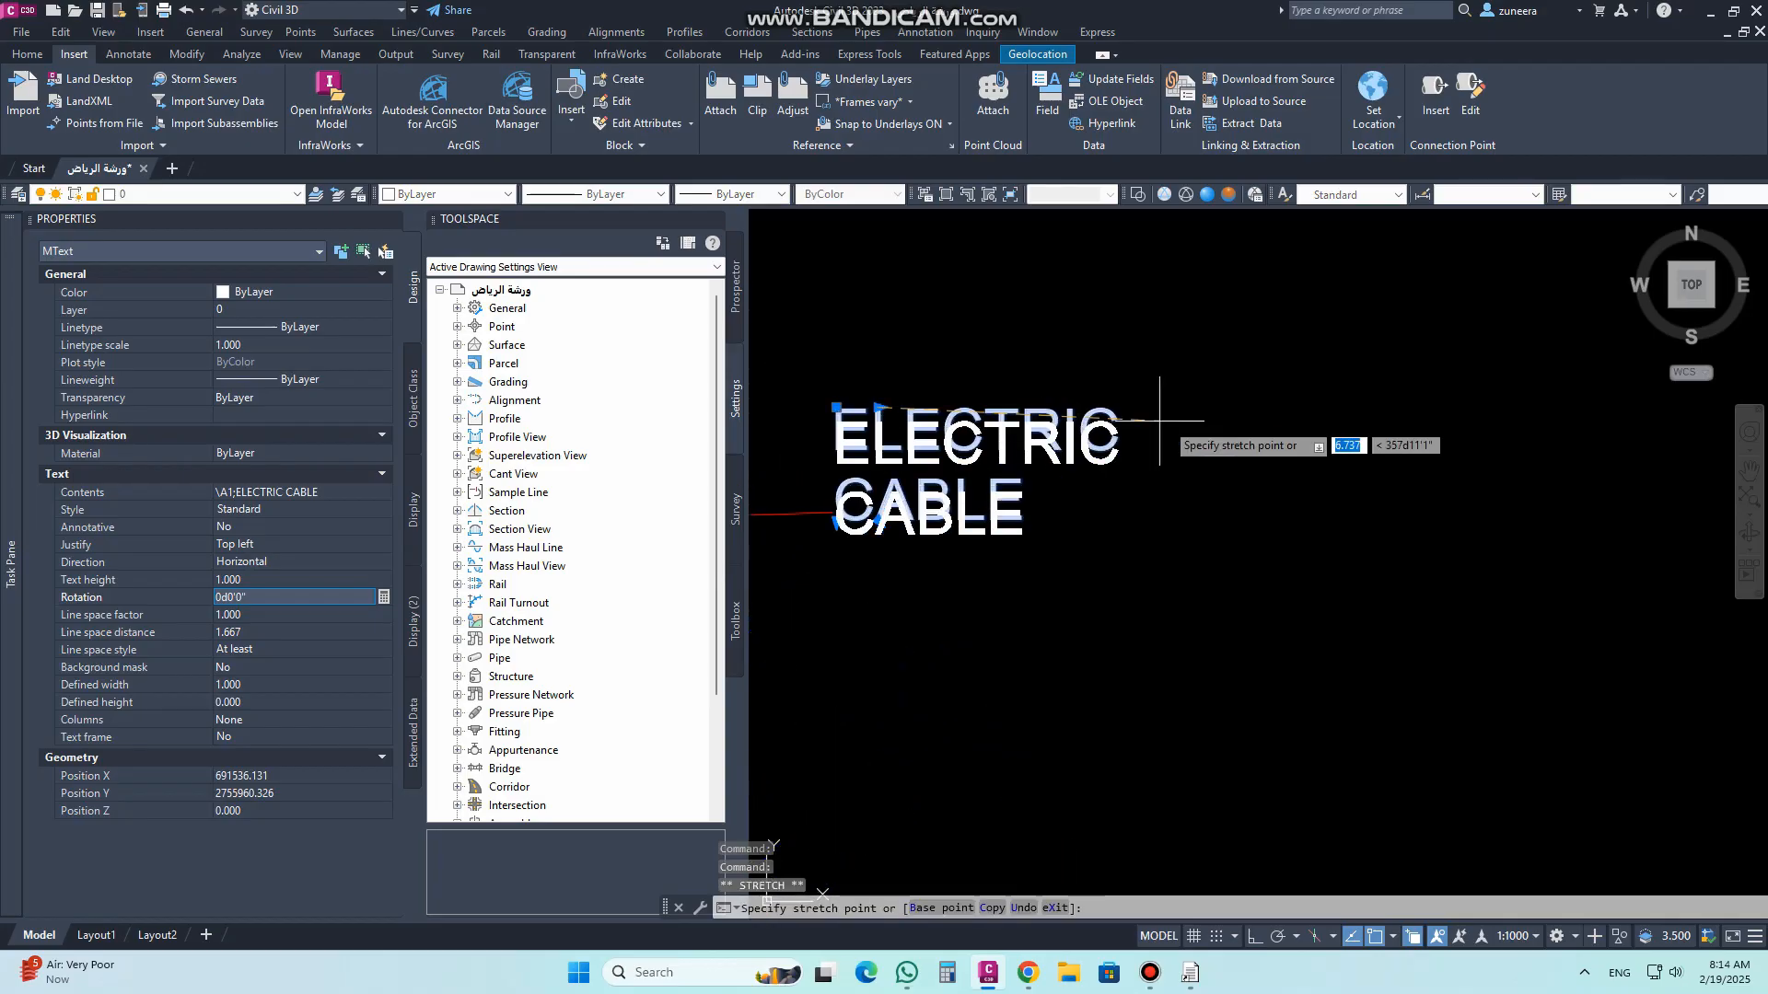
left_click(1138, 385)
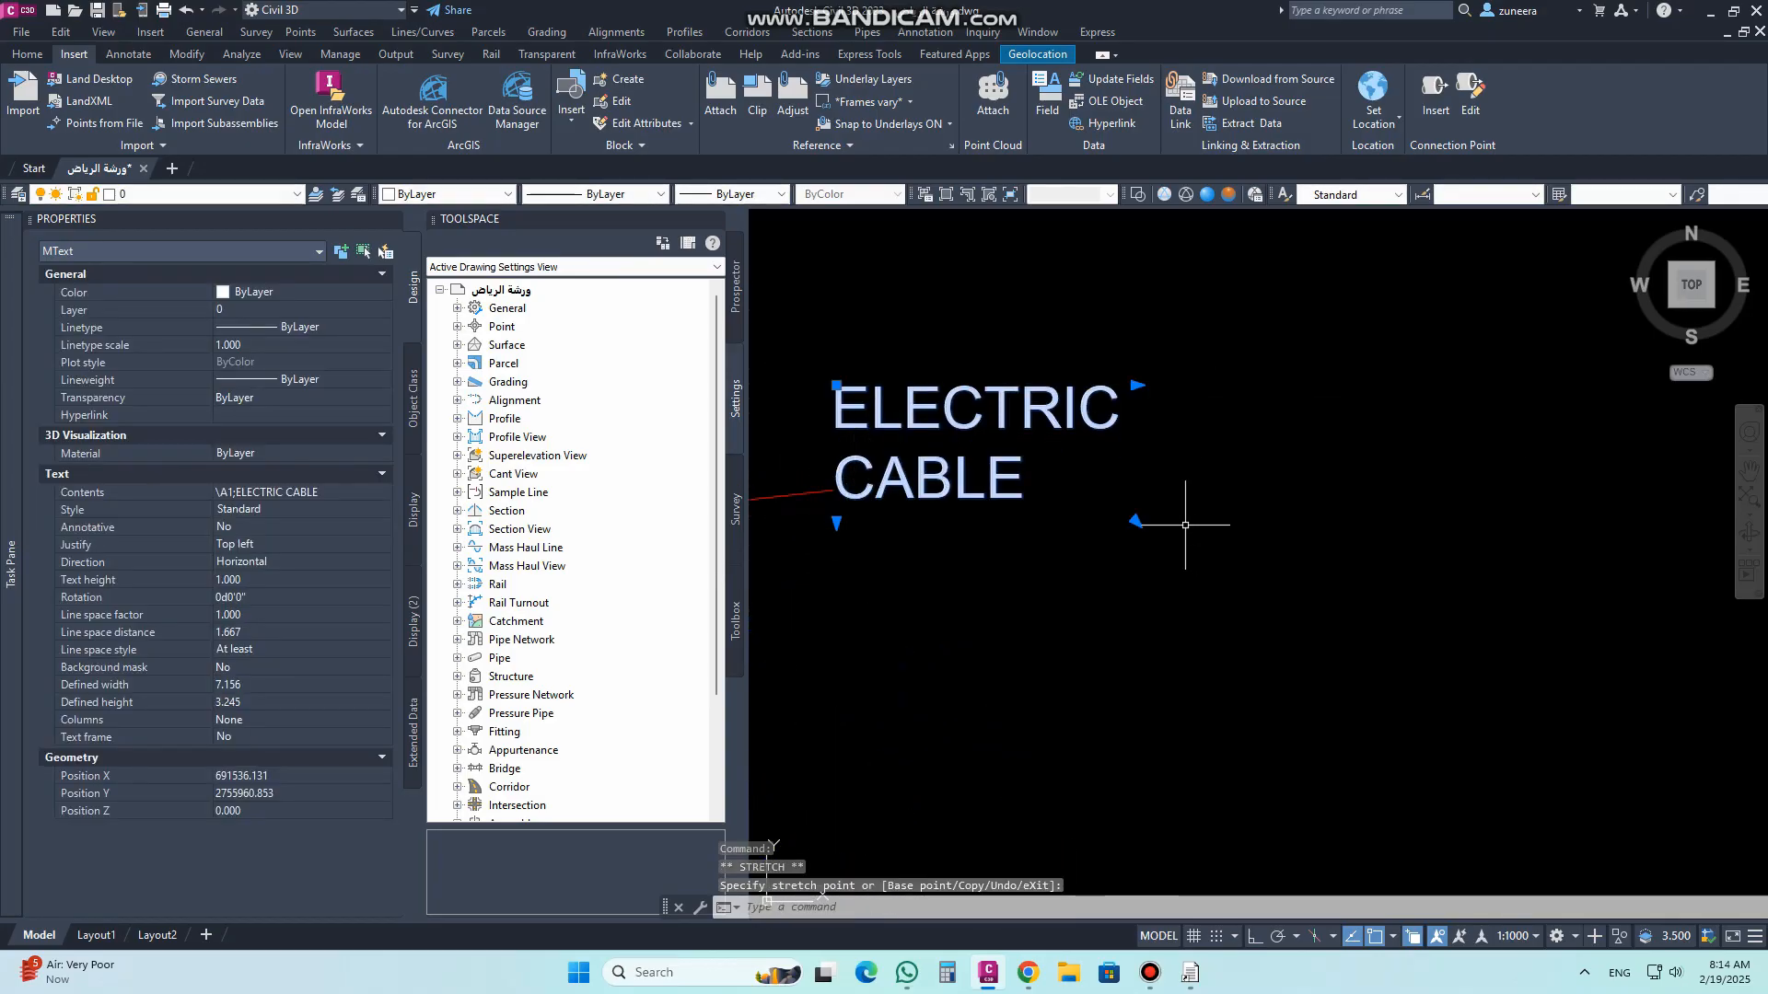
left_click(1136, 522)
left_click(1361, 582)
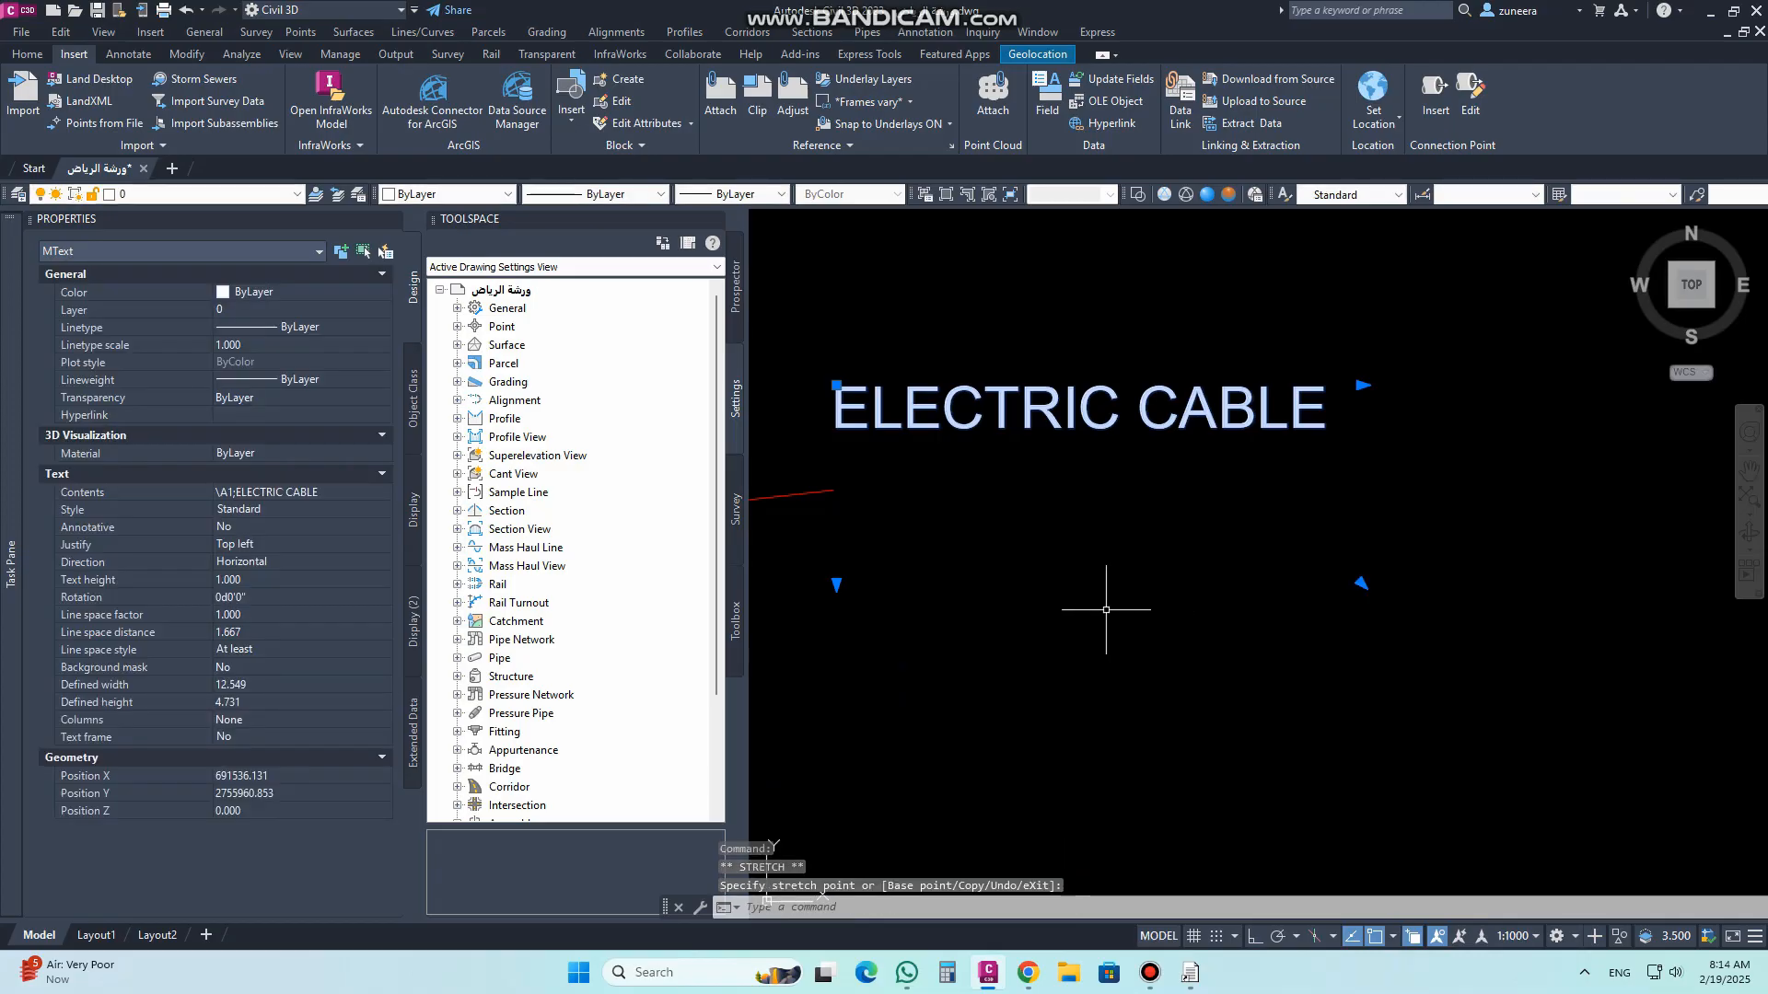
Step: Shift the ELECTRIC CABLE text slightly and narrow its frame to about 8.1 wide from the leader side
left_click(866, 496)
scroll(942, 514, "down", 3)
left_click(982, 558)
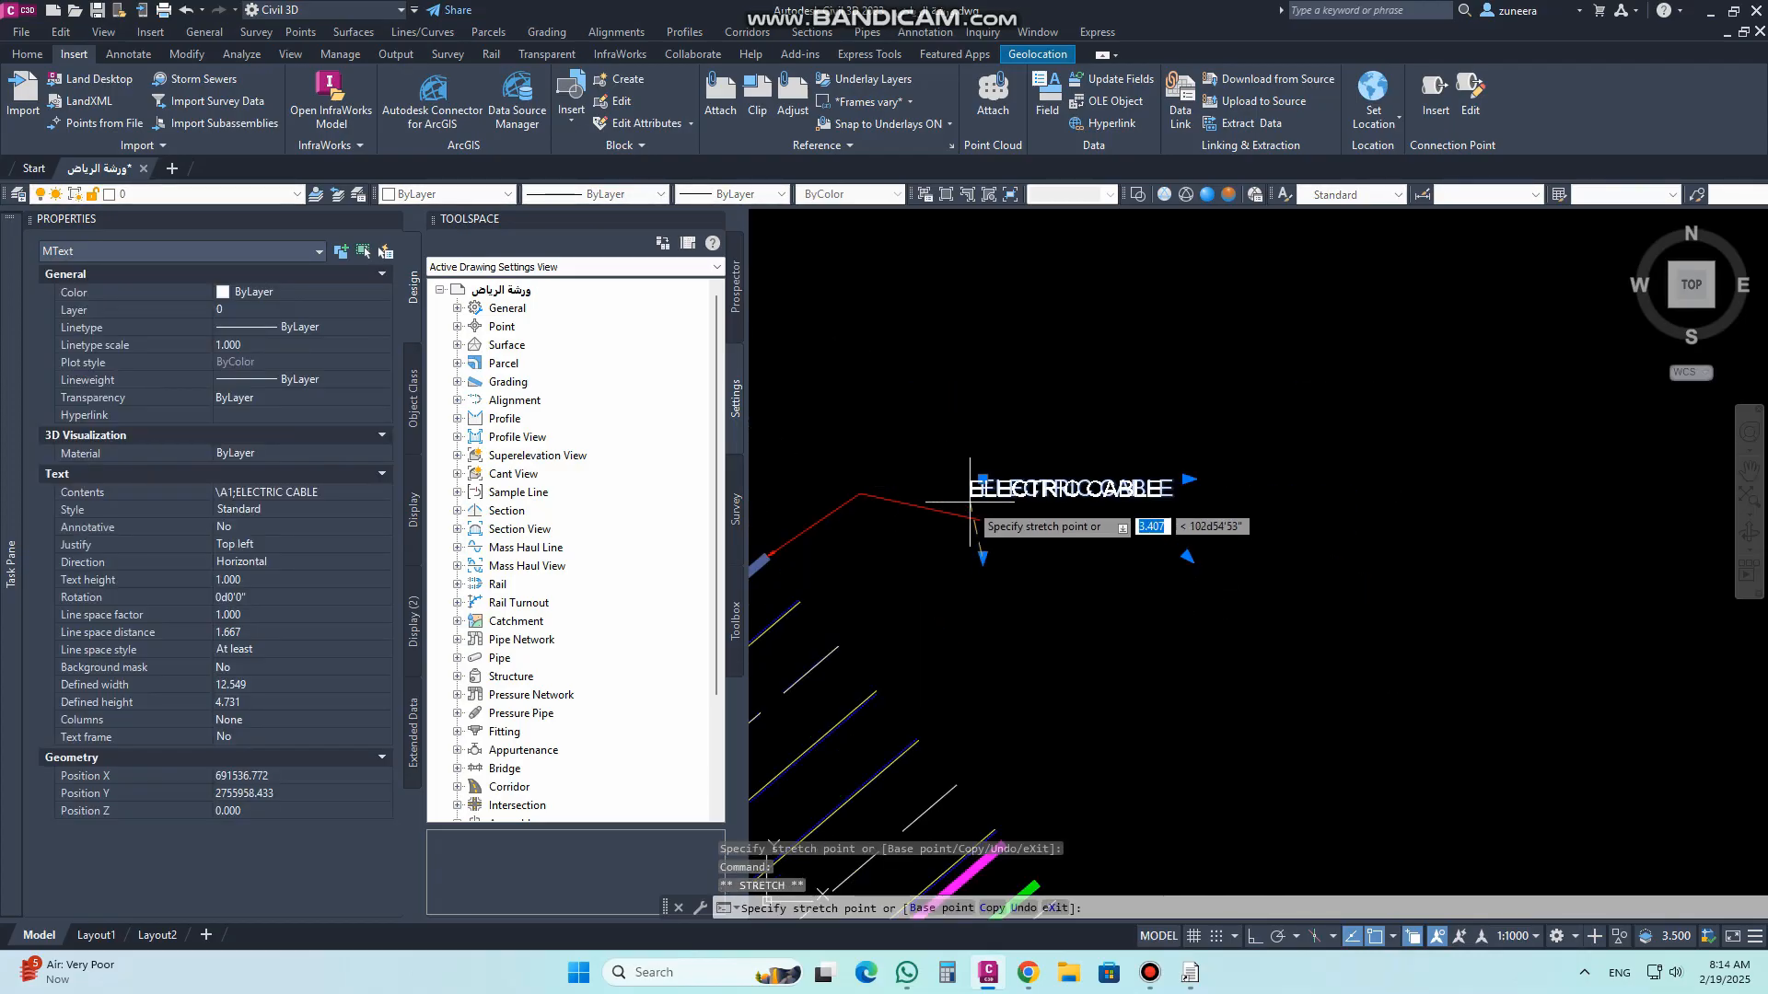
left_click(1011, 529)
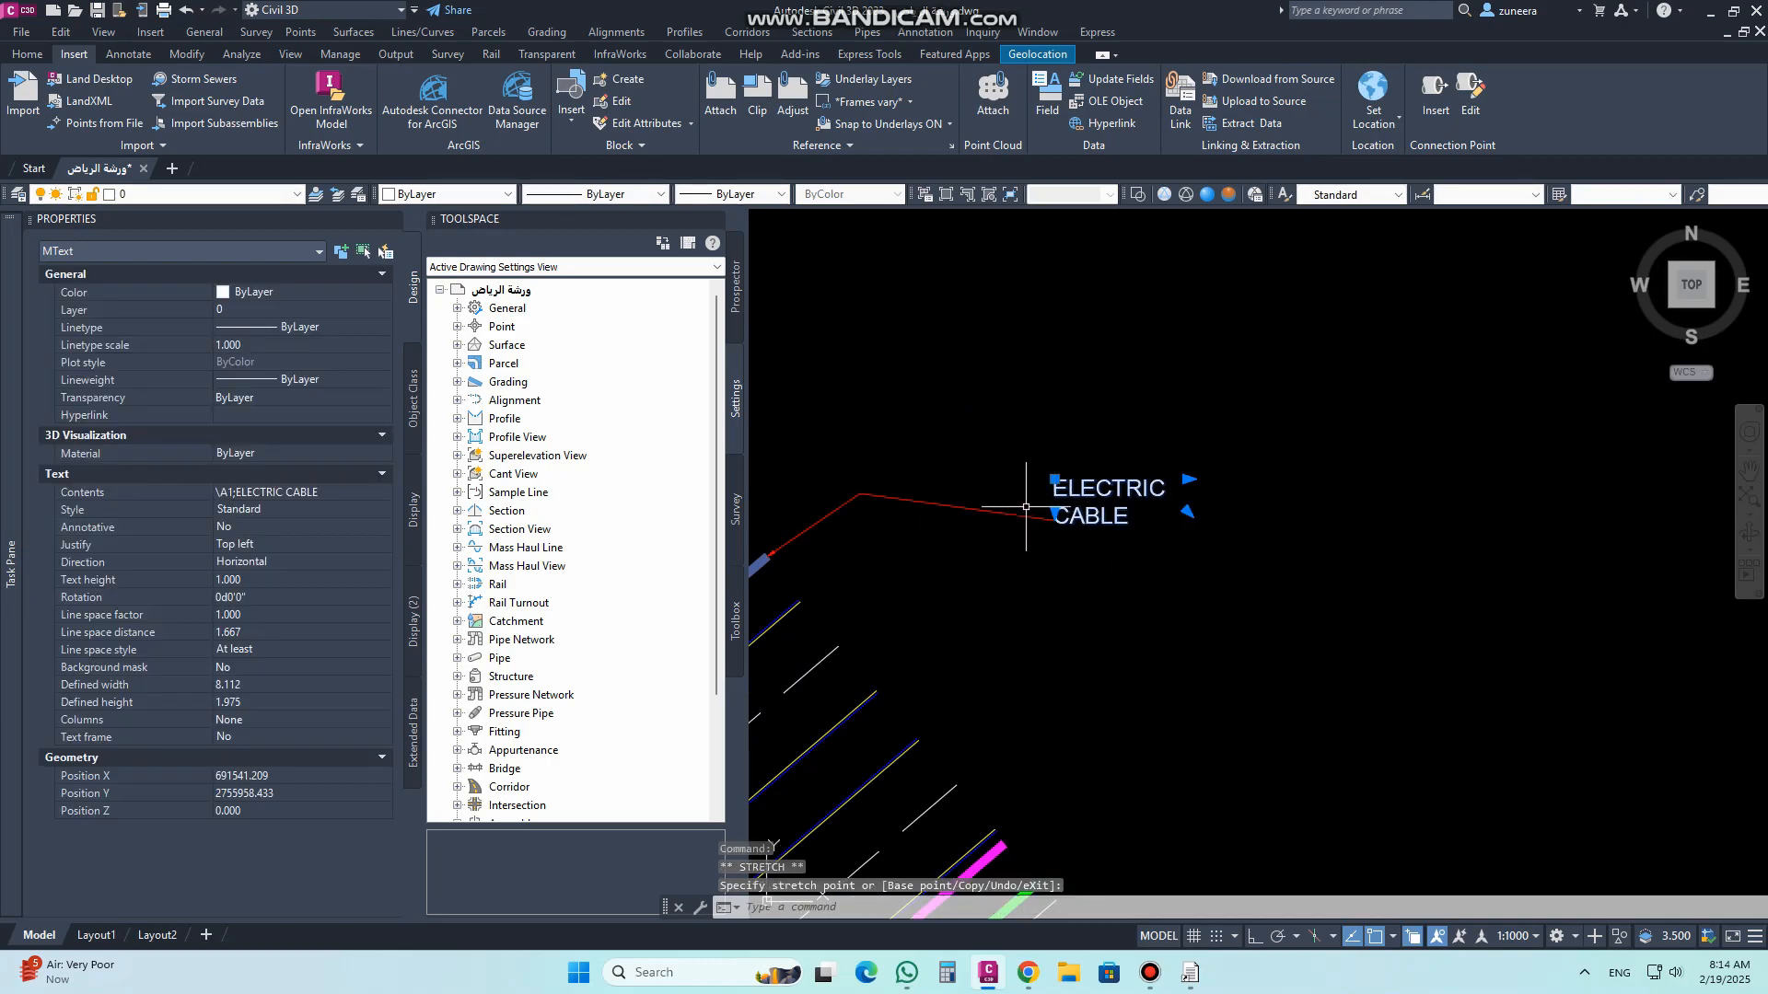
key("Escape")
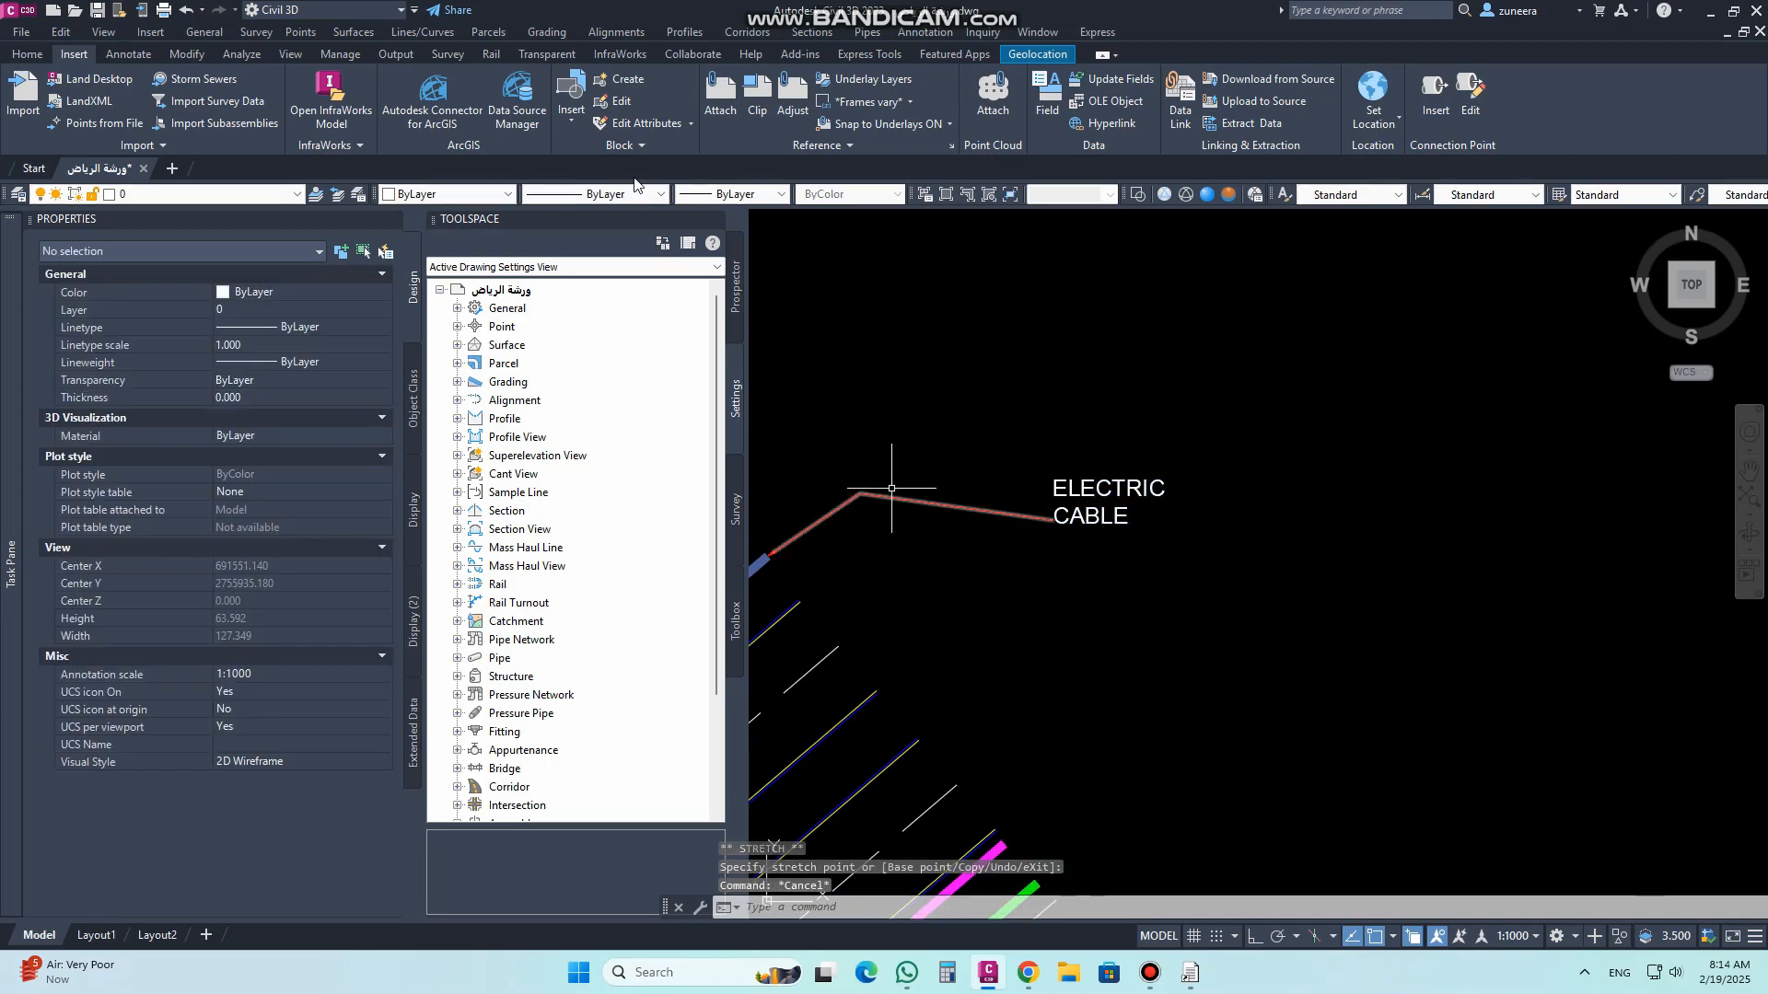
Step: Close the Properties palette
left_click(394, 221)
scroll(1068, 495, "down", 2)
scroll(907, 512, "up", 2)
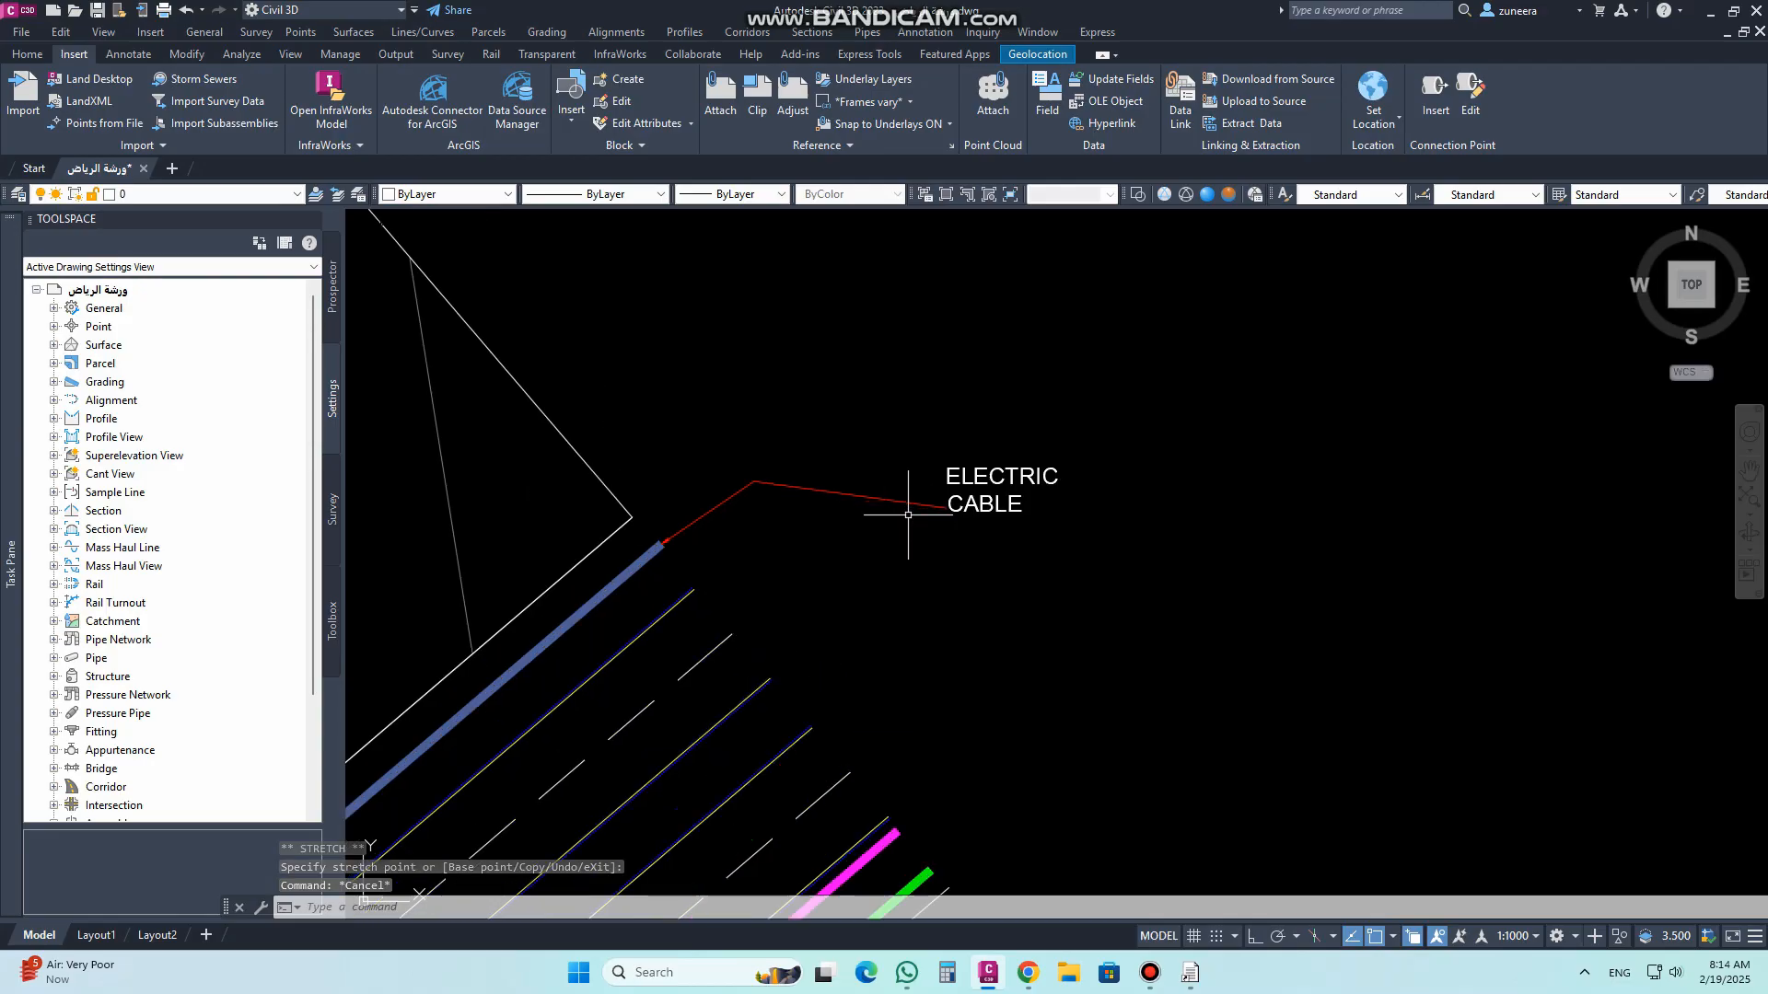
Step: Try to shorten the leader by stretching its text end close to its bend, and undo this together with the preceding label frame edits
left_click(901, 493)
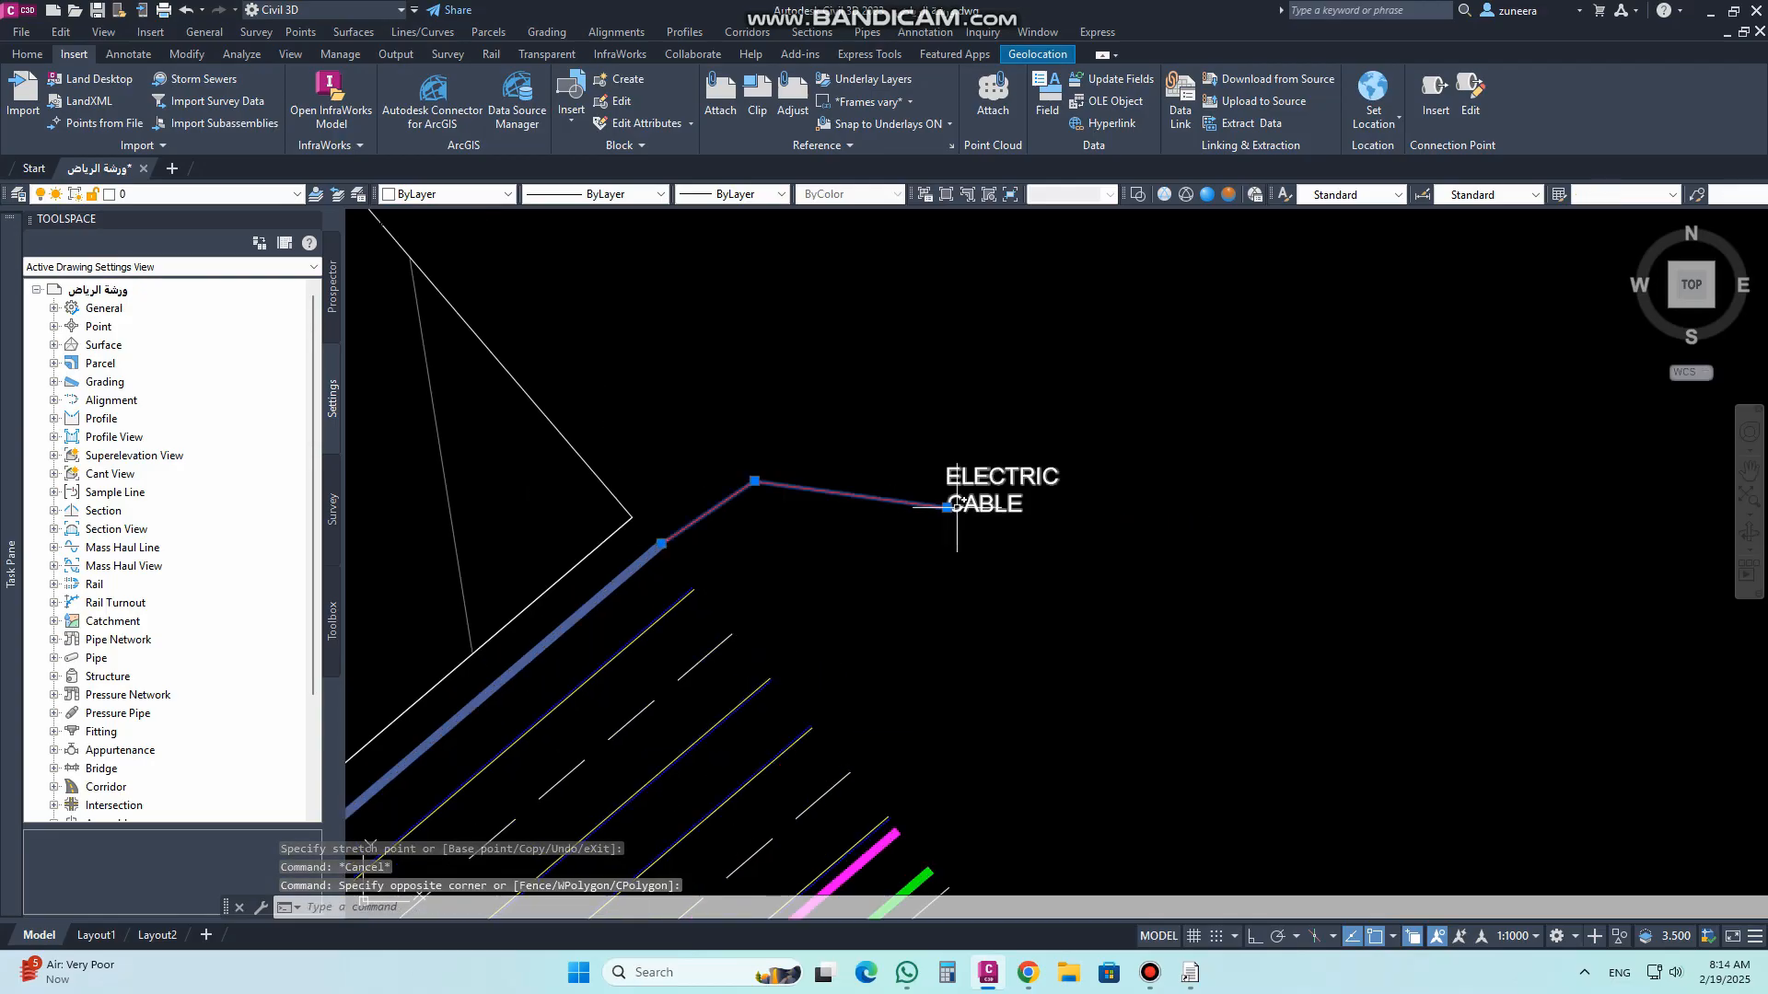
left_click(755, 482)
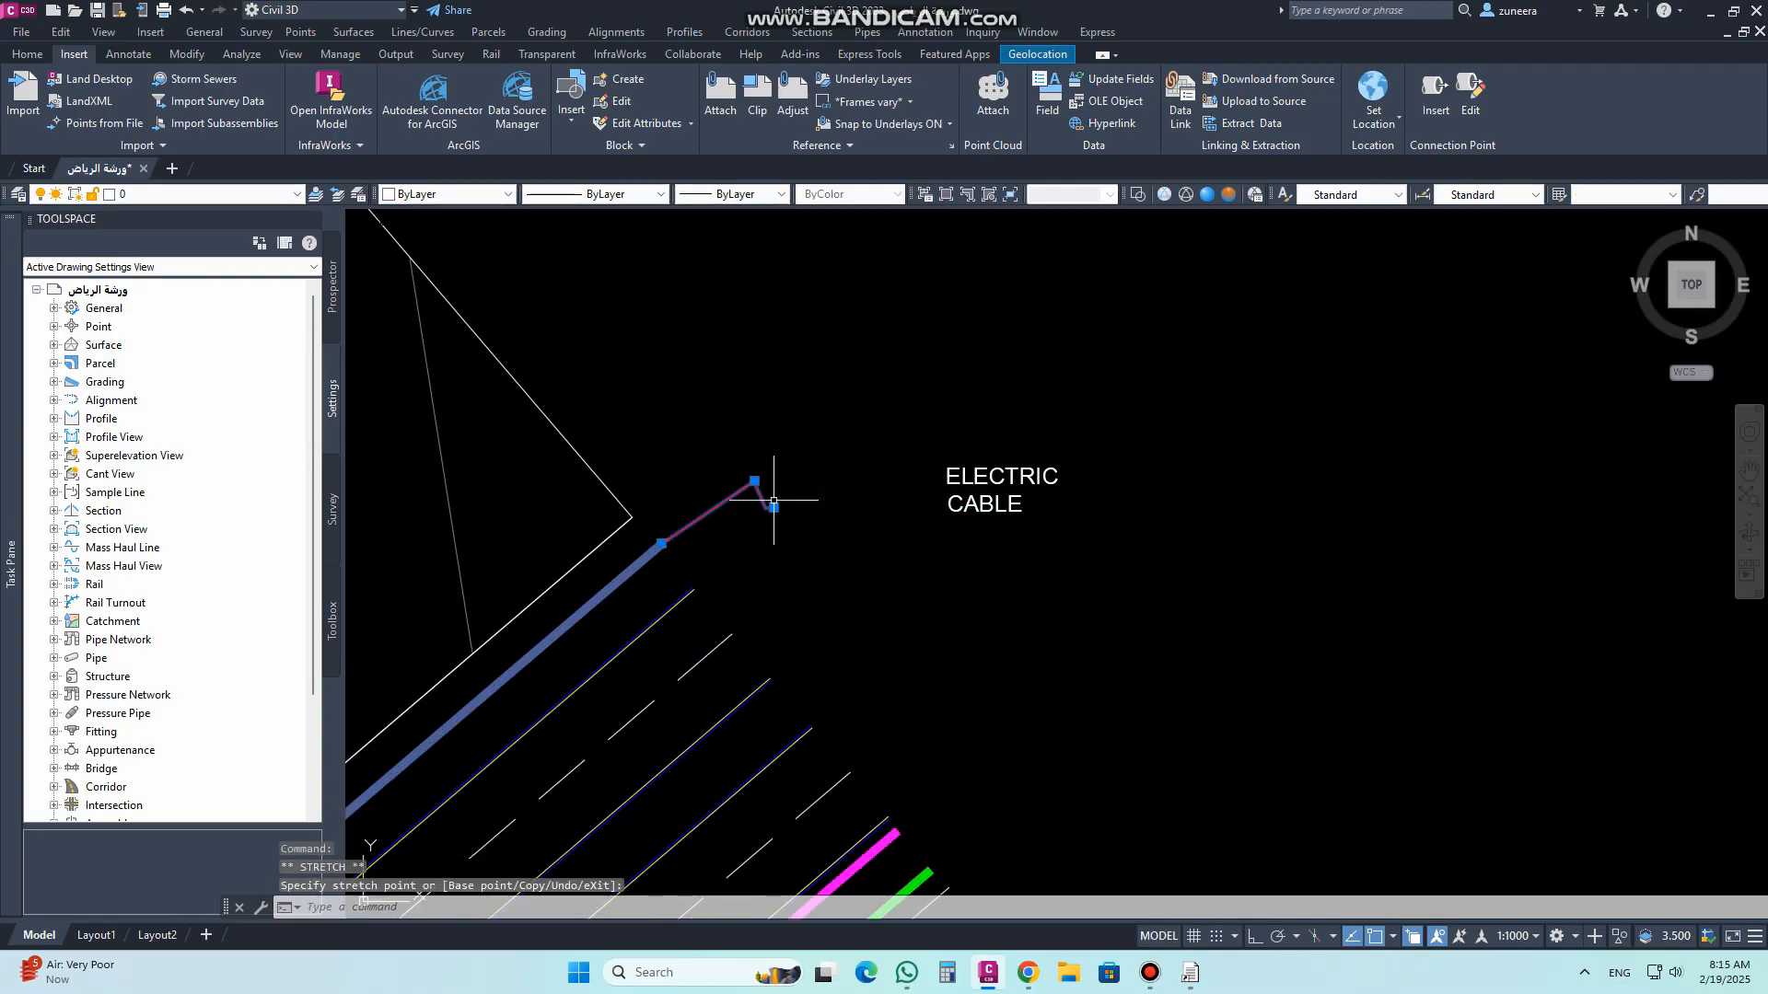
left_click(774, 507)
left_click(955, 498)
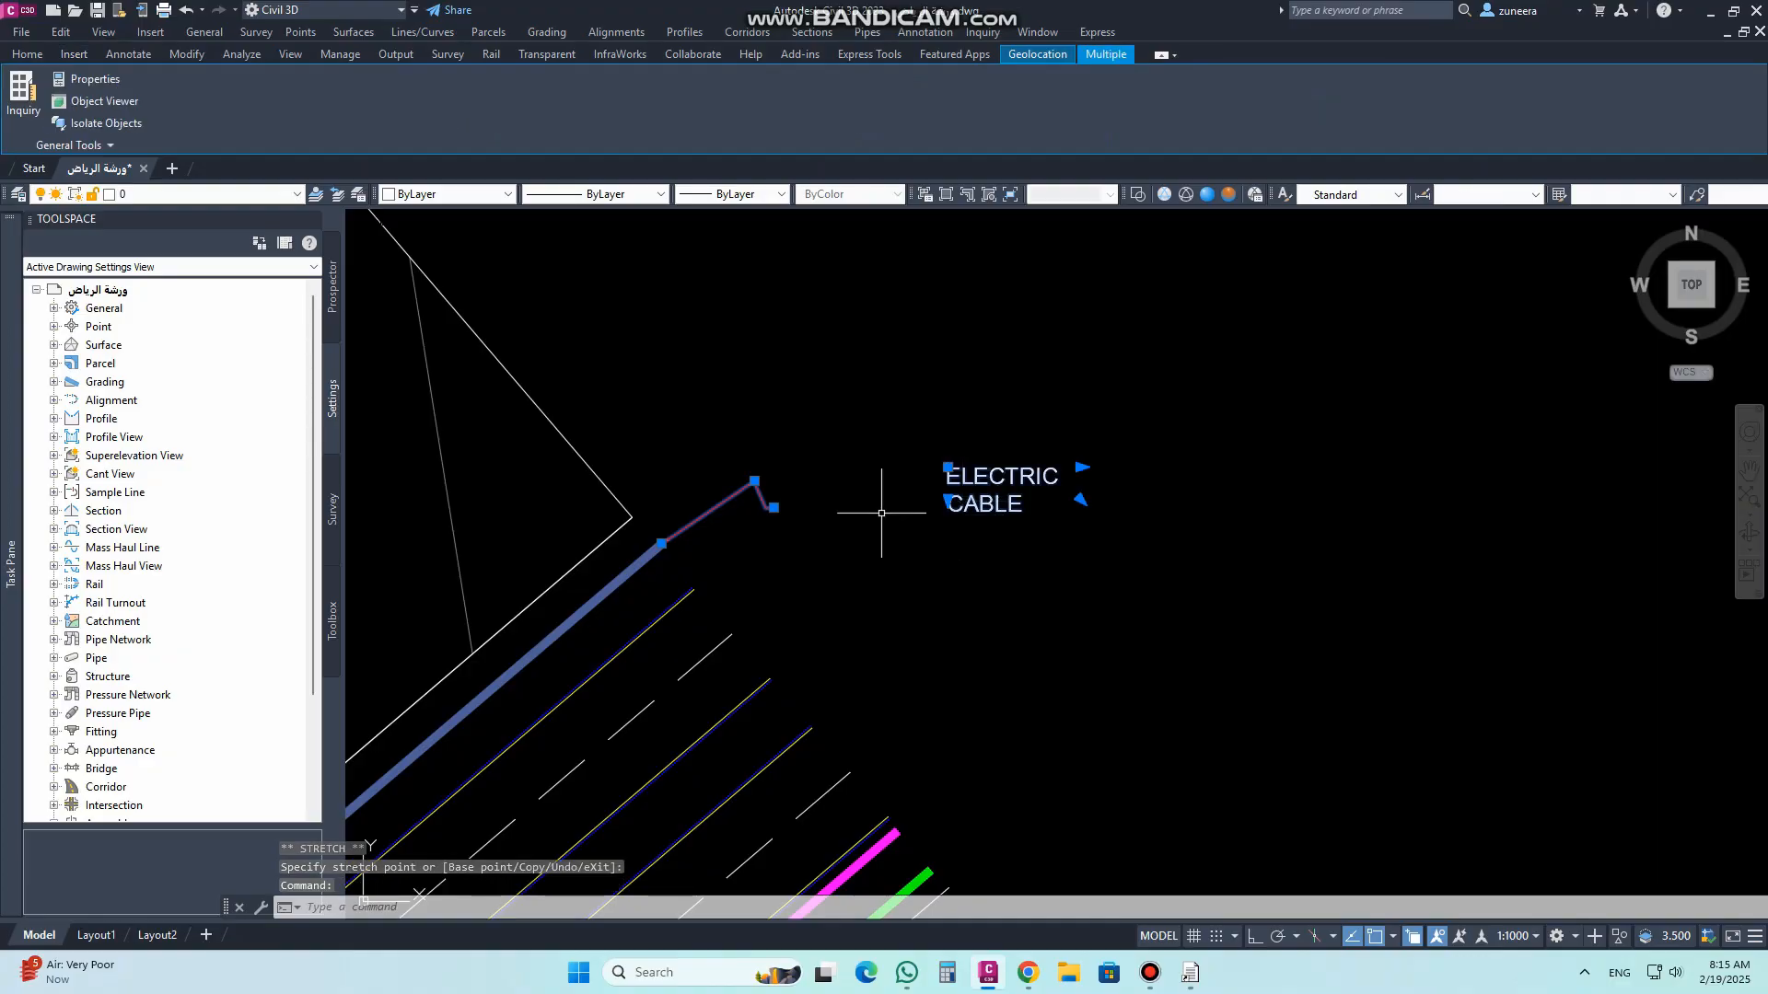
key("Escape")
key("ctrl+z")
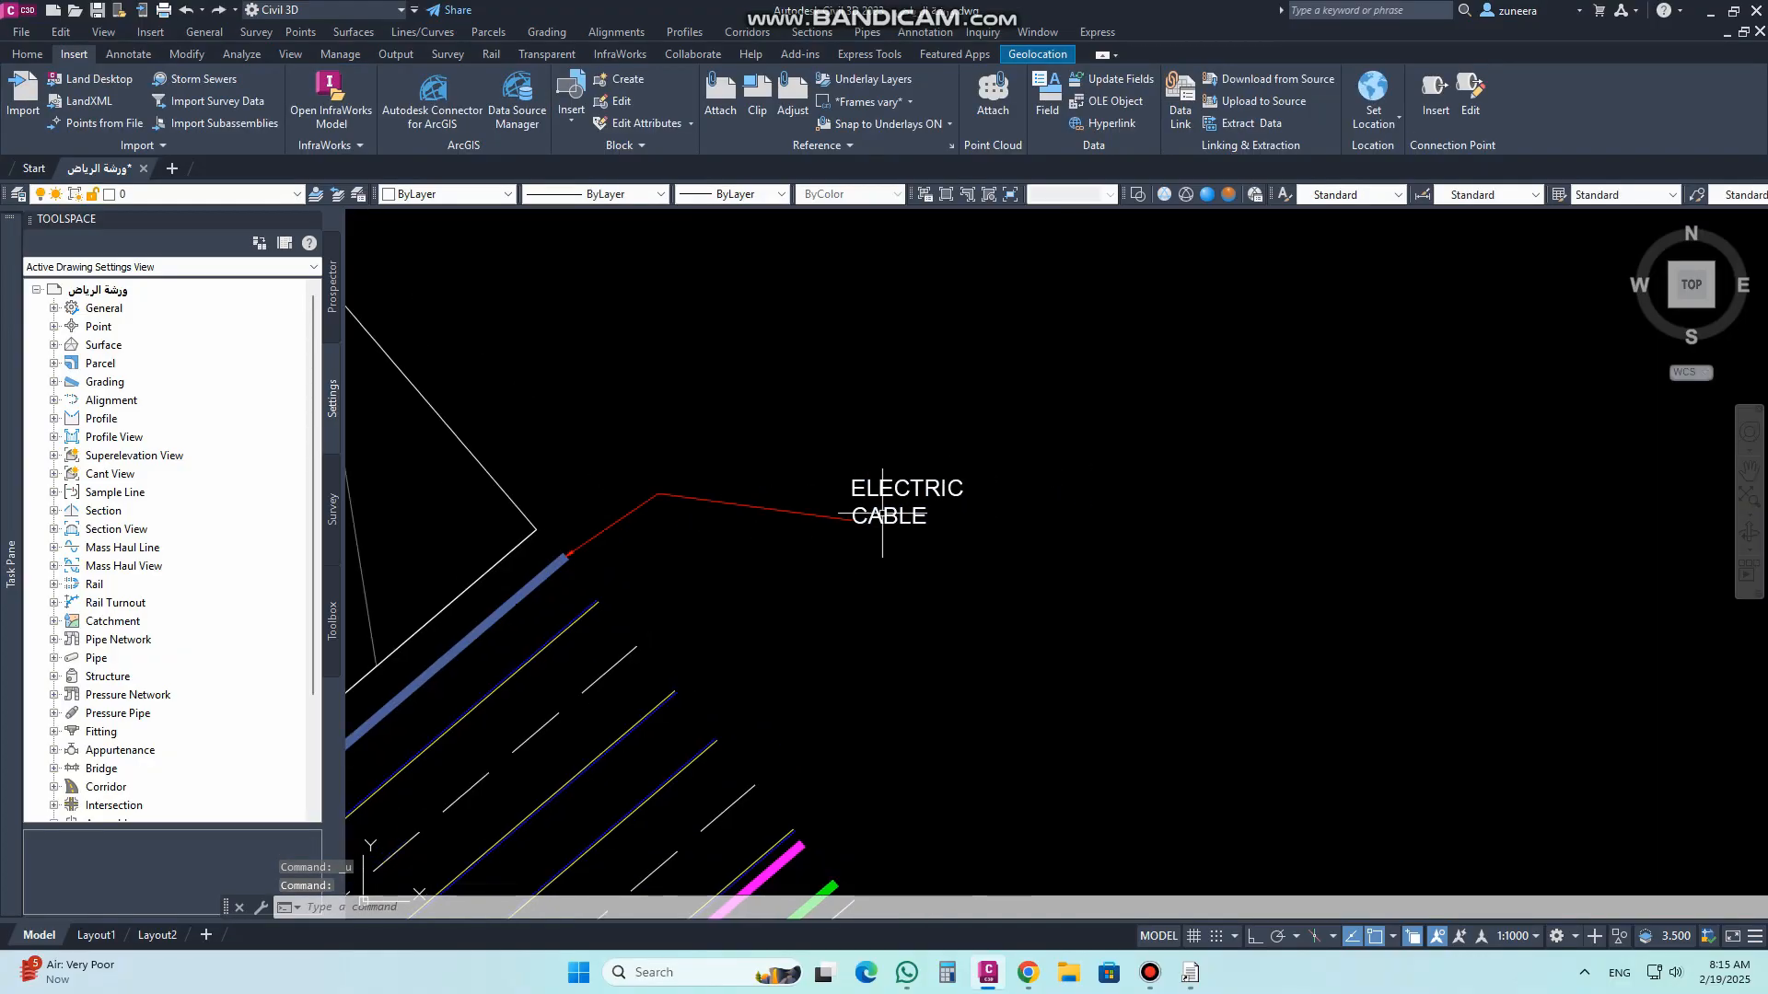
key("ctrl+z")
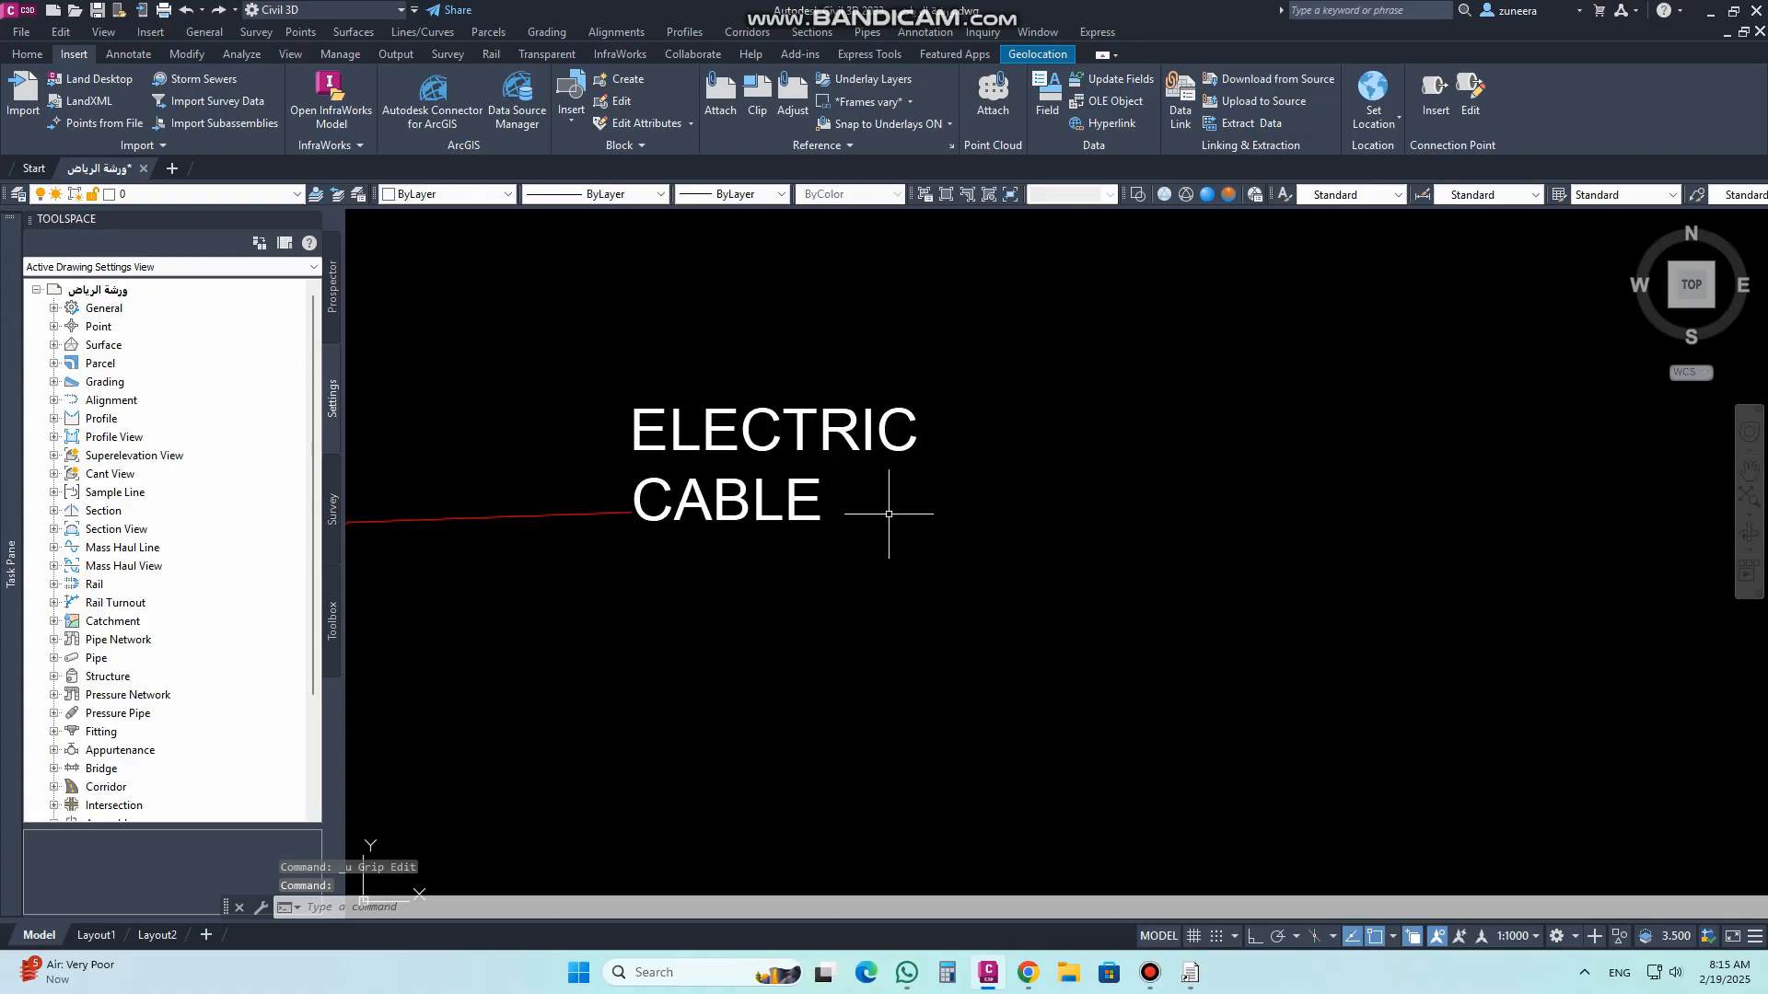
Step: Move the ELECTRIC CABLE text close to the leader's bend
scroll(948, 502, "down", 2)
left_click(782, 516)
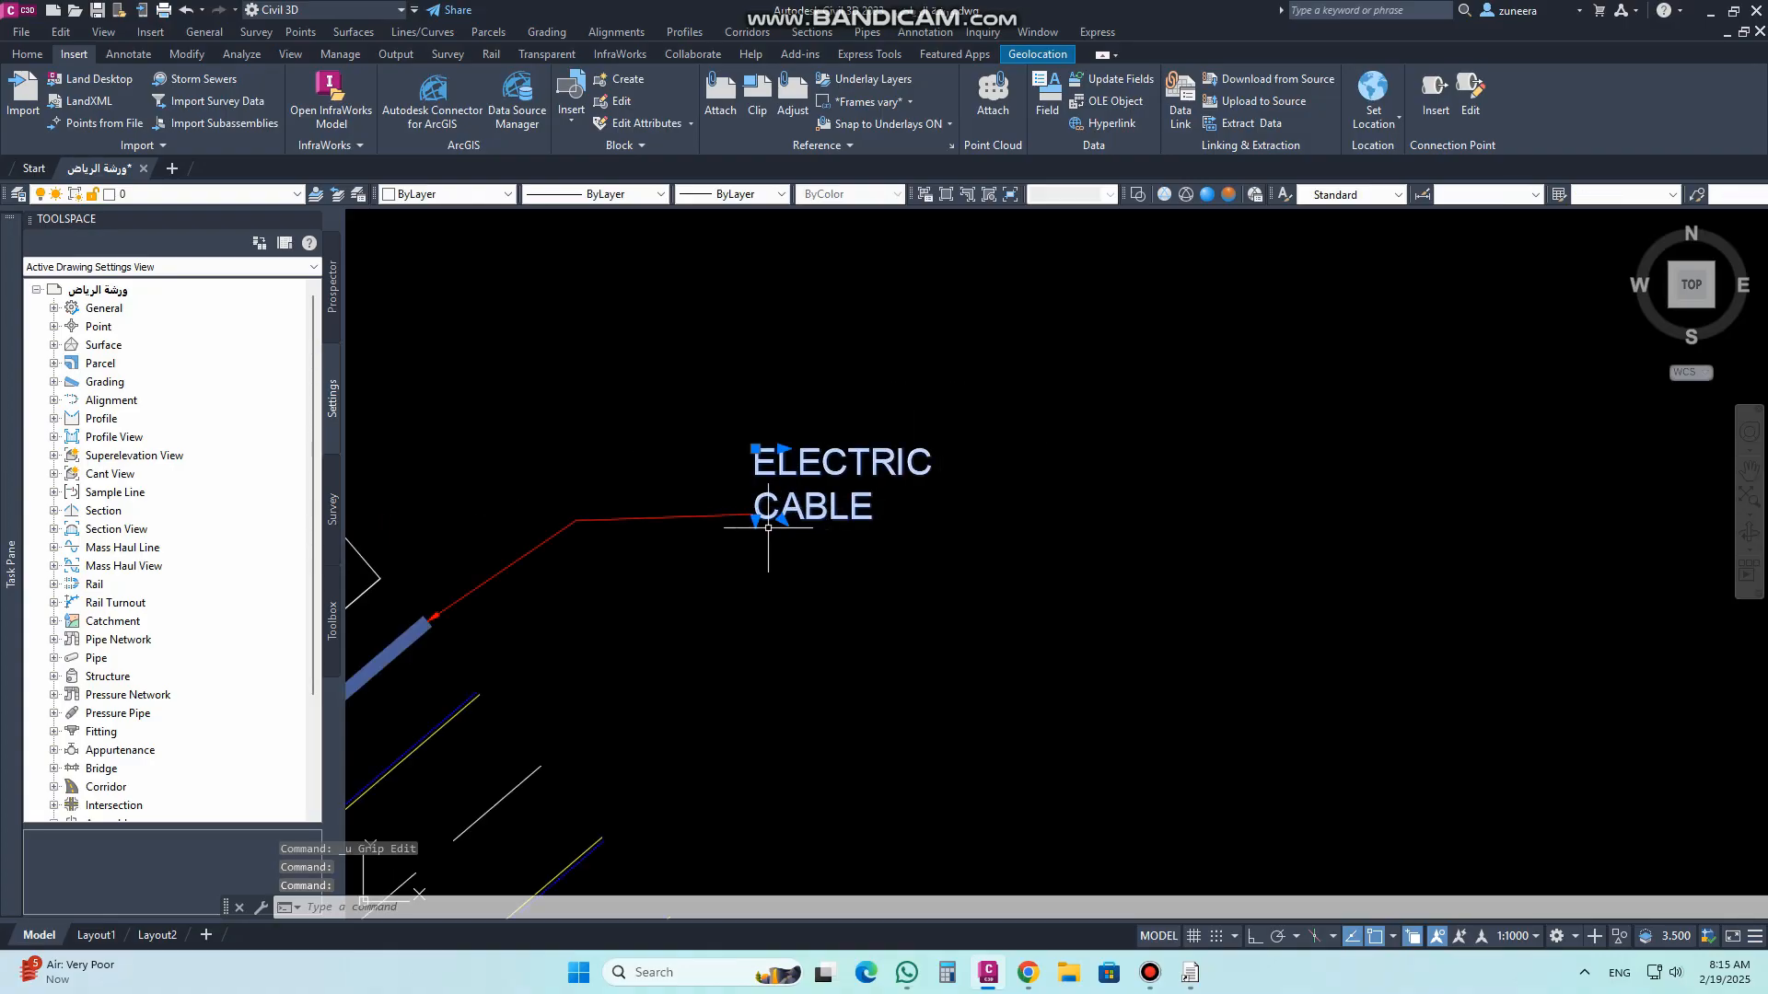
left_click(755, 450)
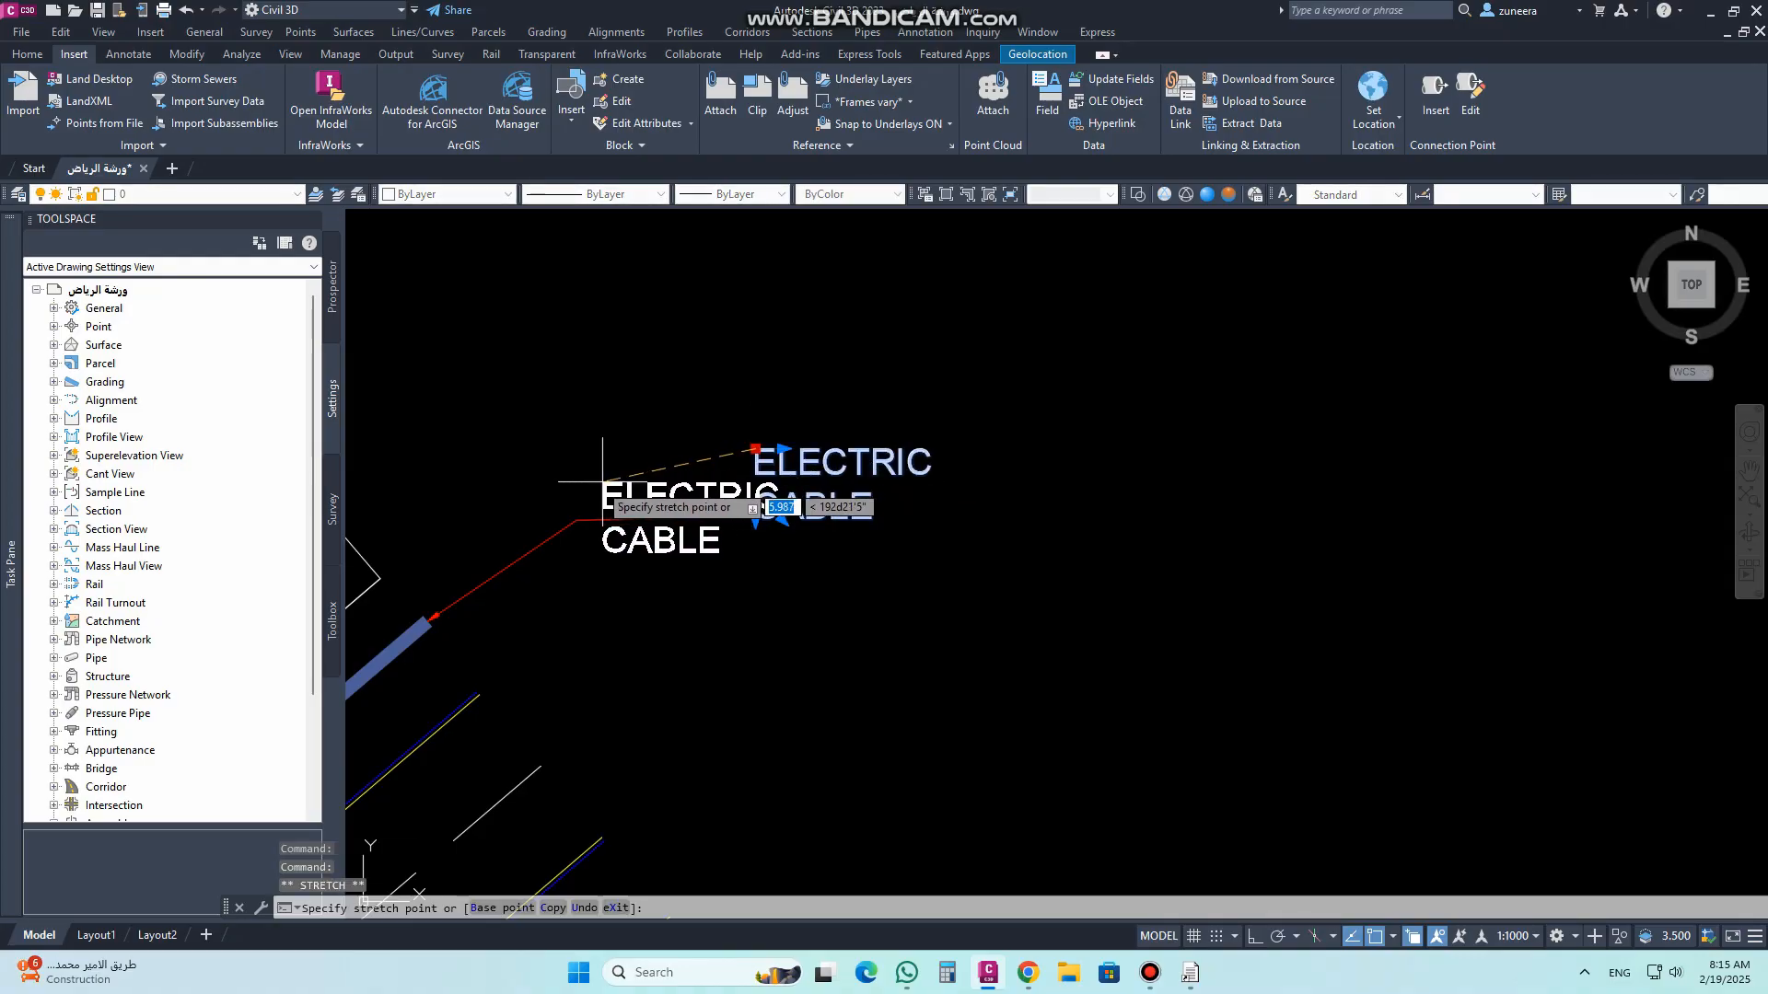
scroll(677, 497, "down", 4)
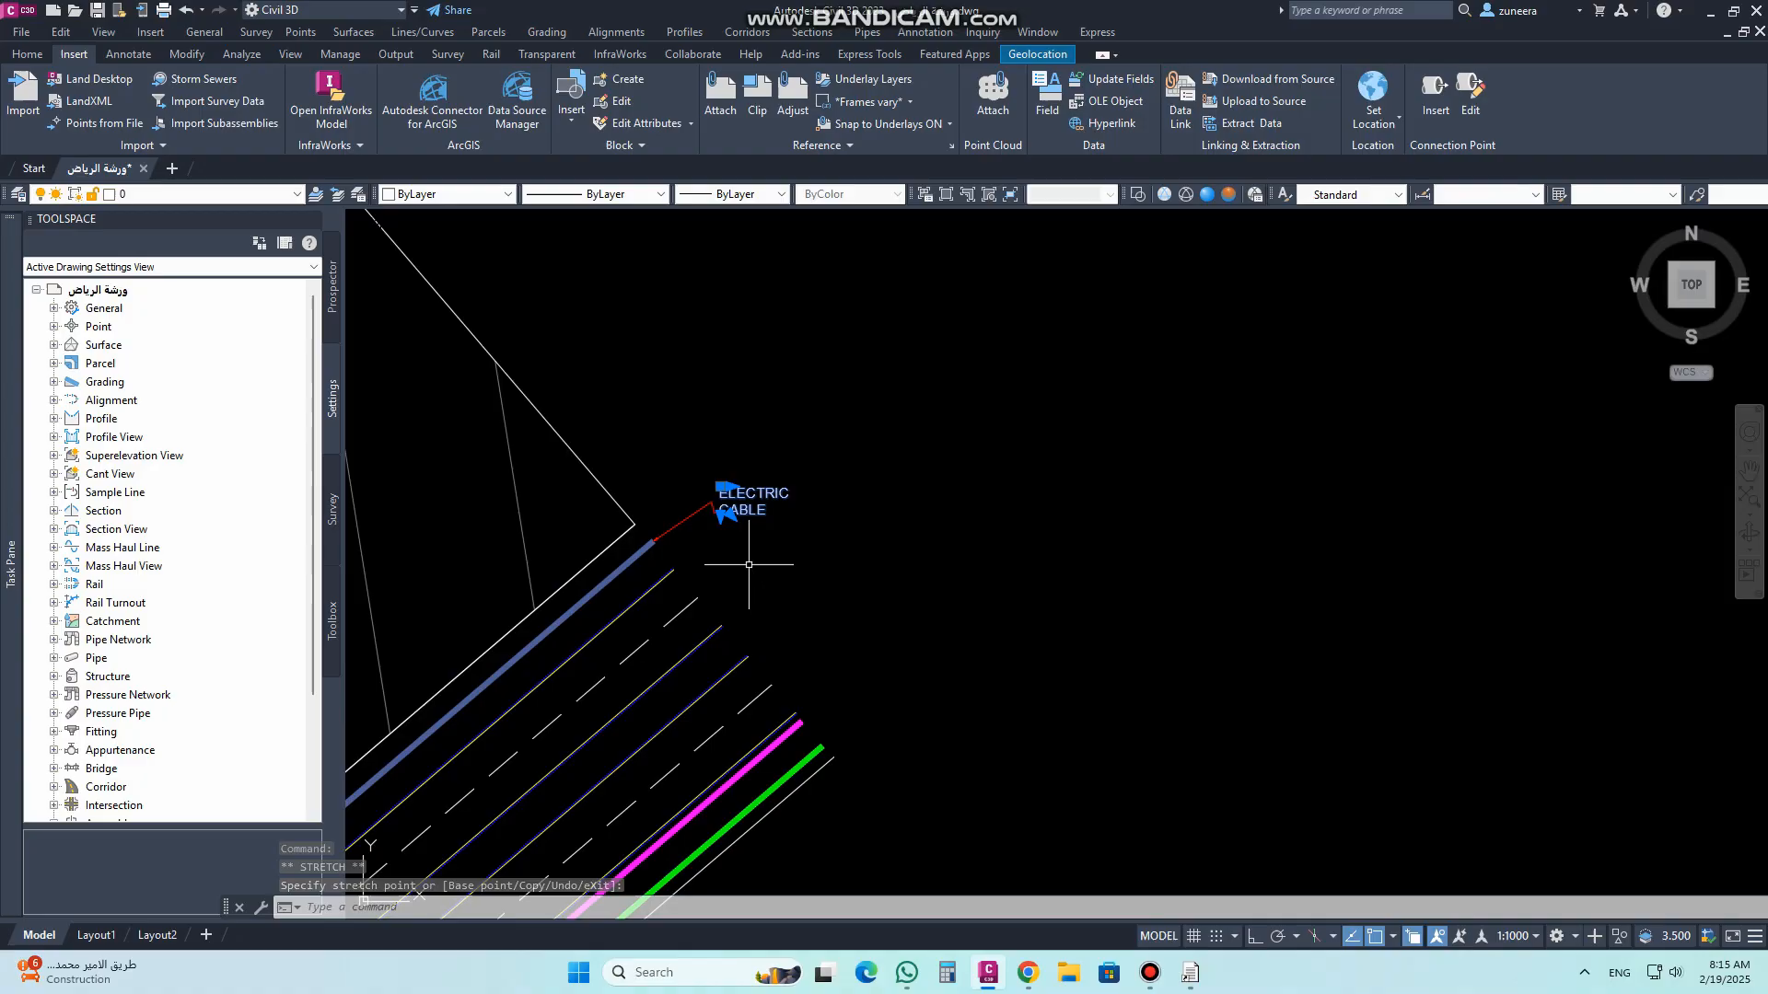
key("Escape")
Step: Stretch the leader's text end away from its bend, into the ELECTRIC CABLE text
scroll(705, 504, "up", 5)
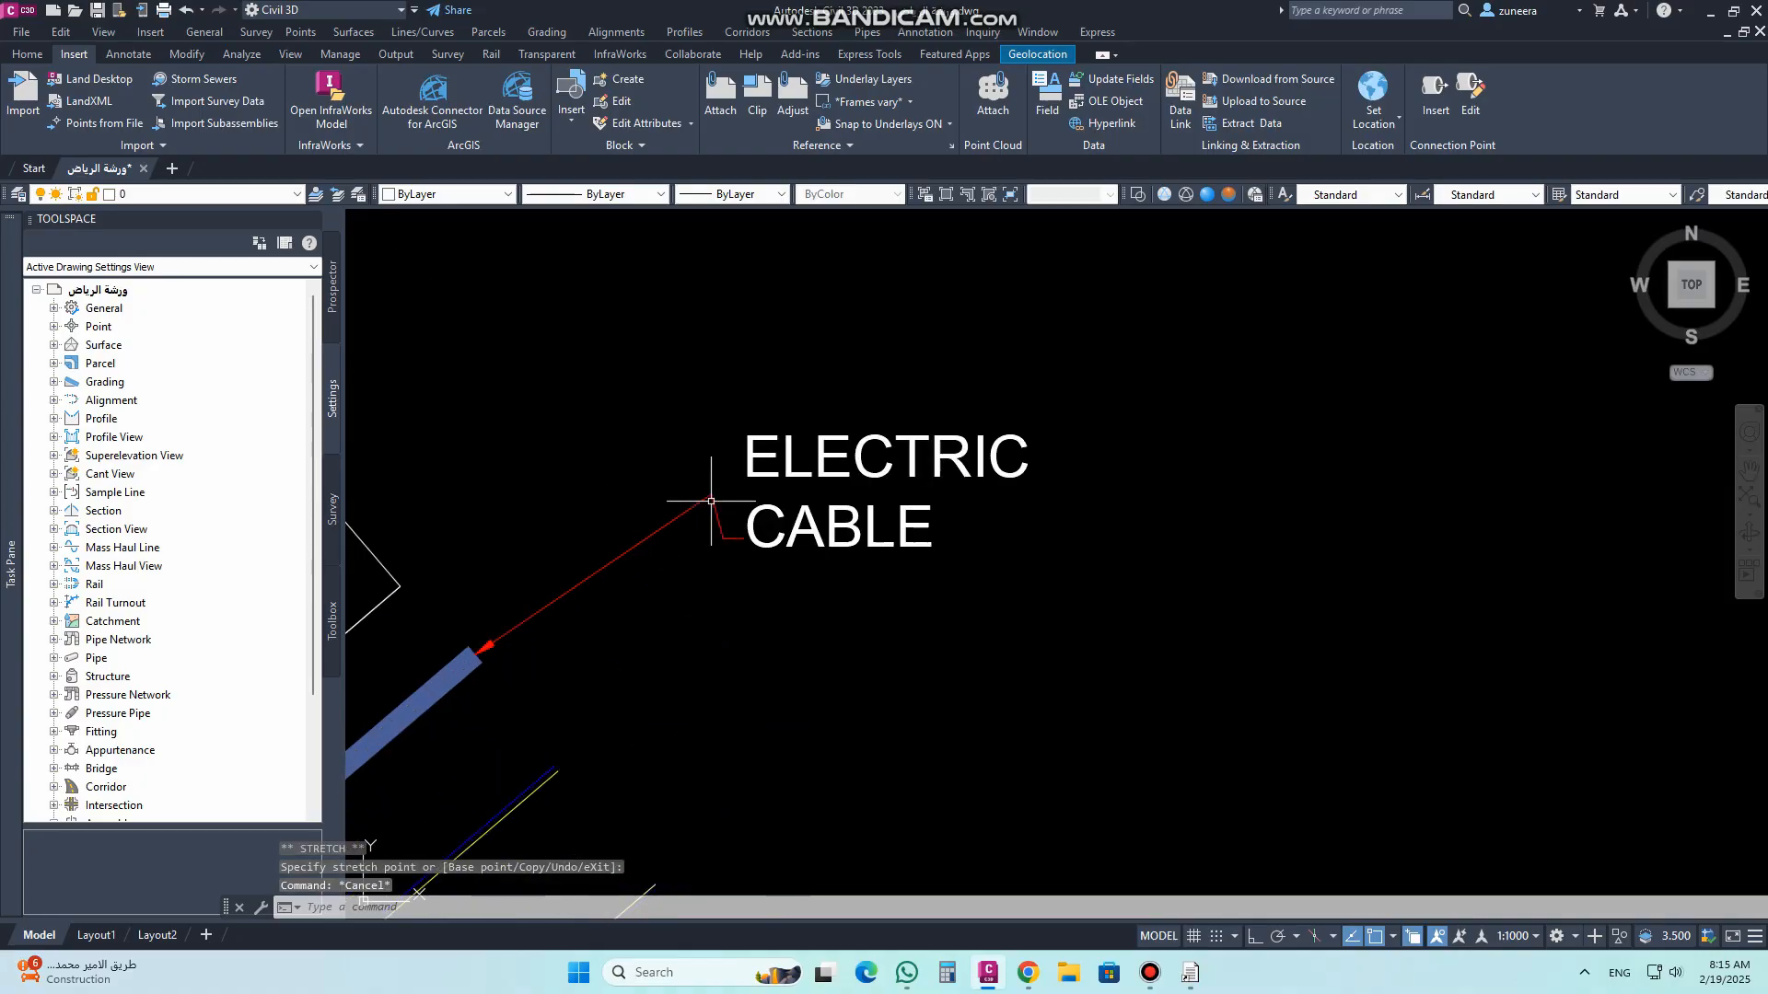
left_click(732, 523)
left_click(744, 538)
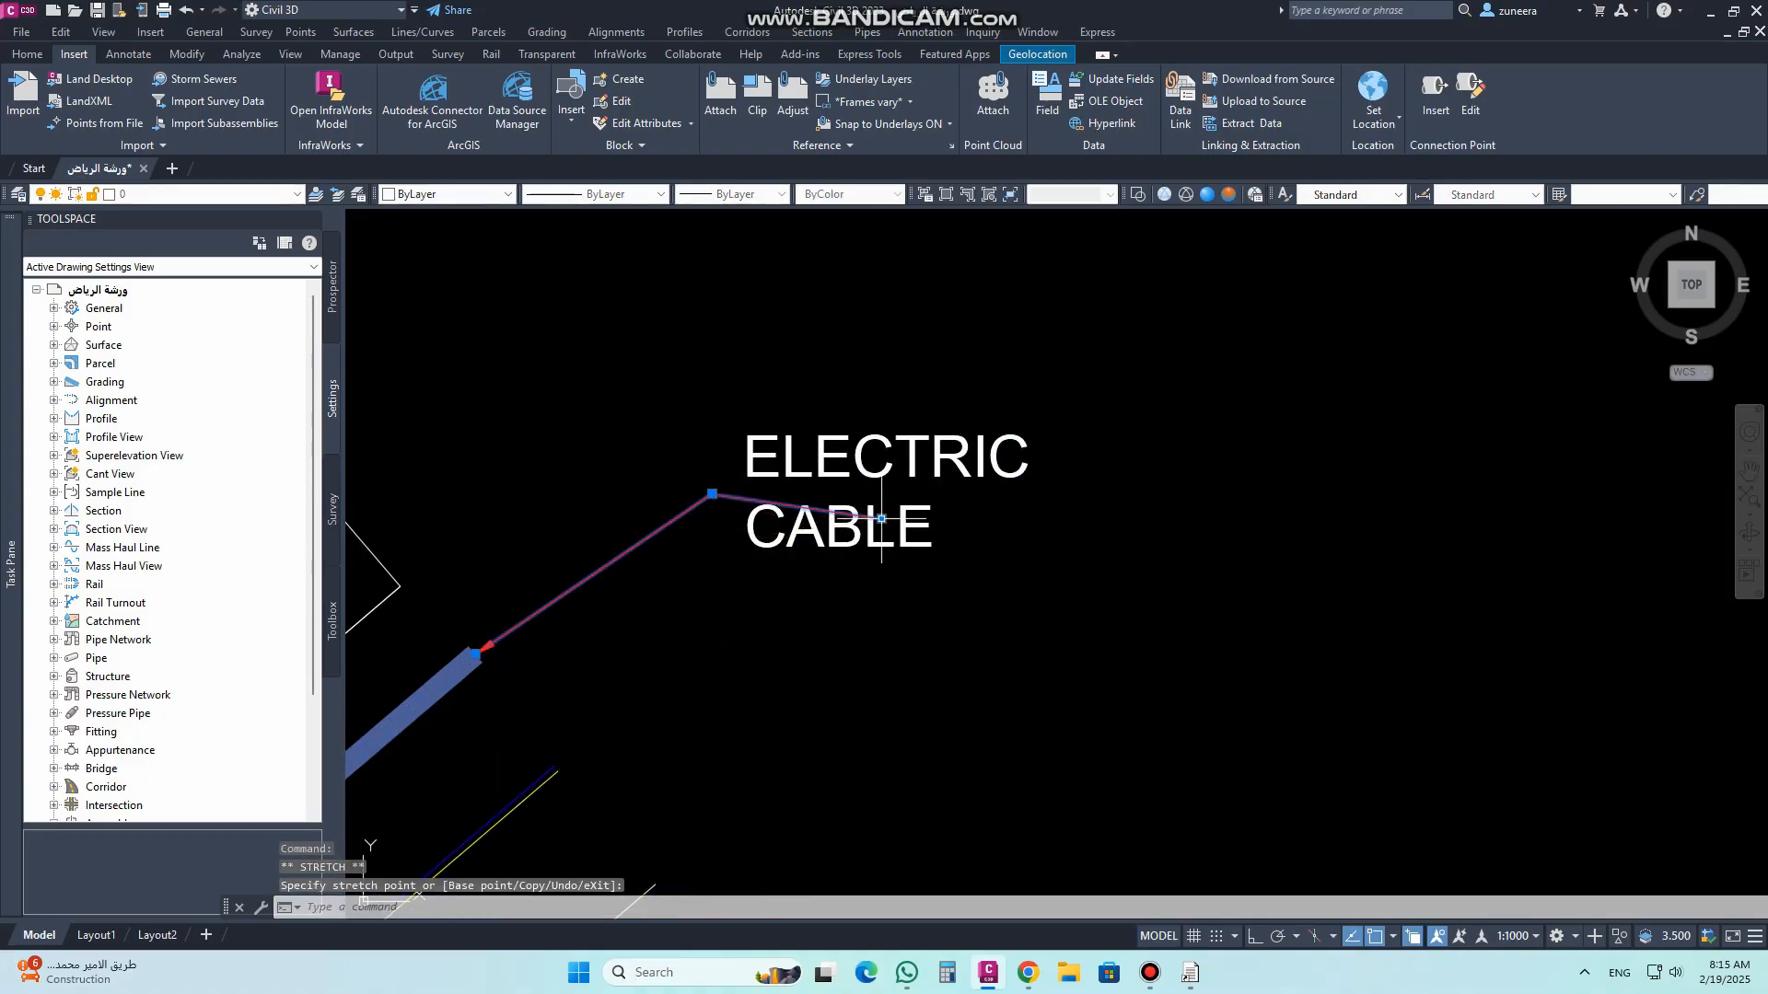
Step: Undo the last leader stretch and move the ELECTRIC CABLE text up beside the leader's bend
left_click(827, 444)
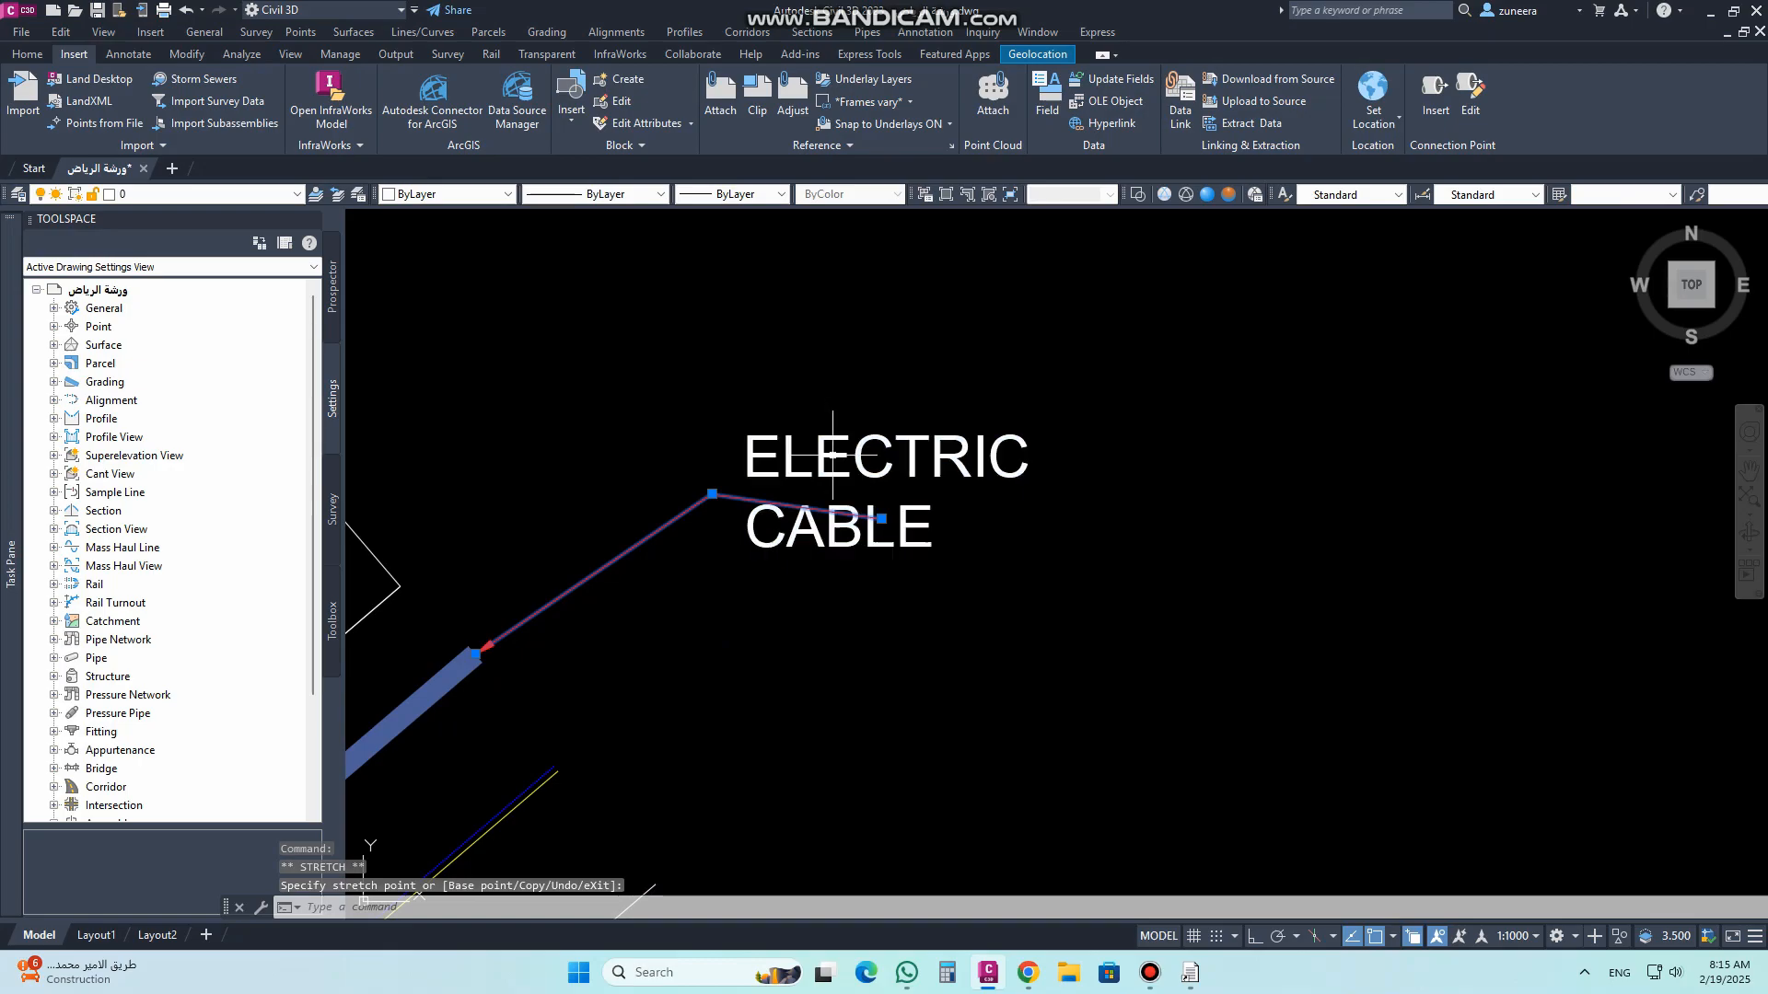
key("ctrl+z")
left_click(767, 442)
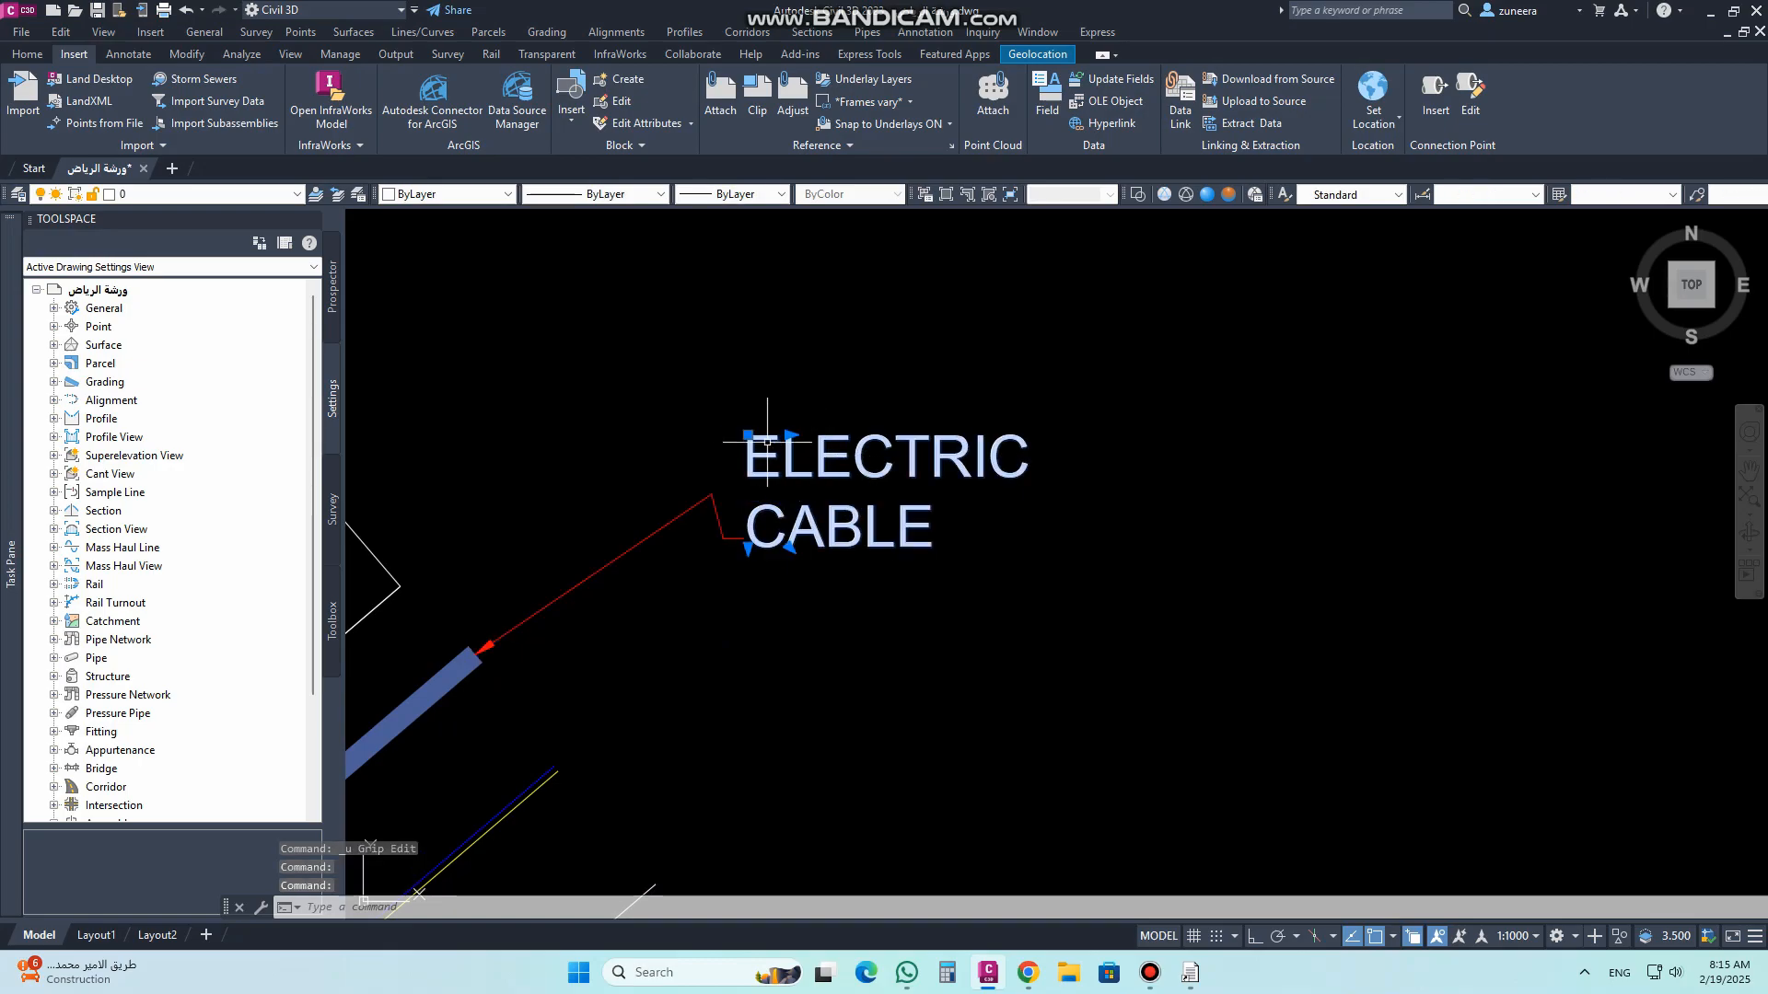
left_click(748, 435)
left_click(940, 435)
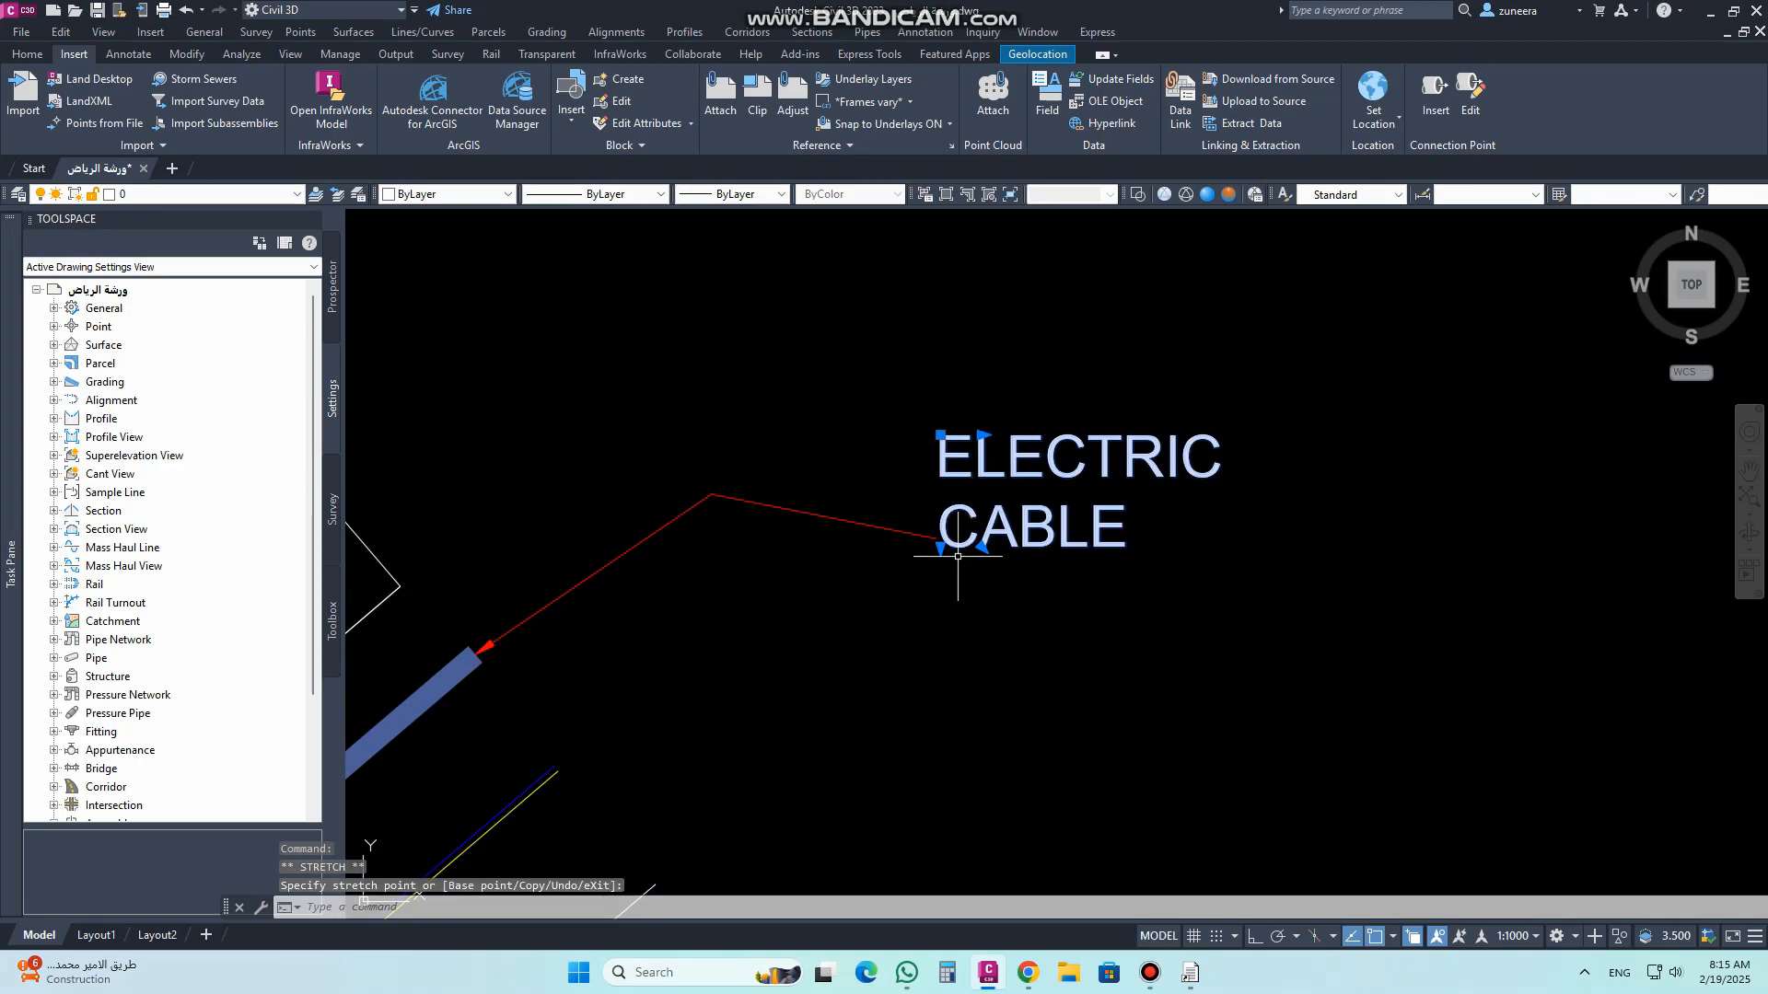
left_click(940, 435)
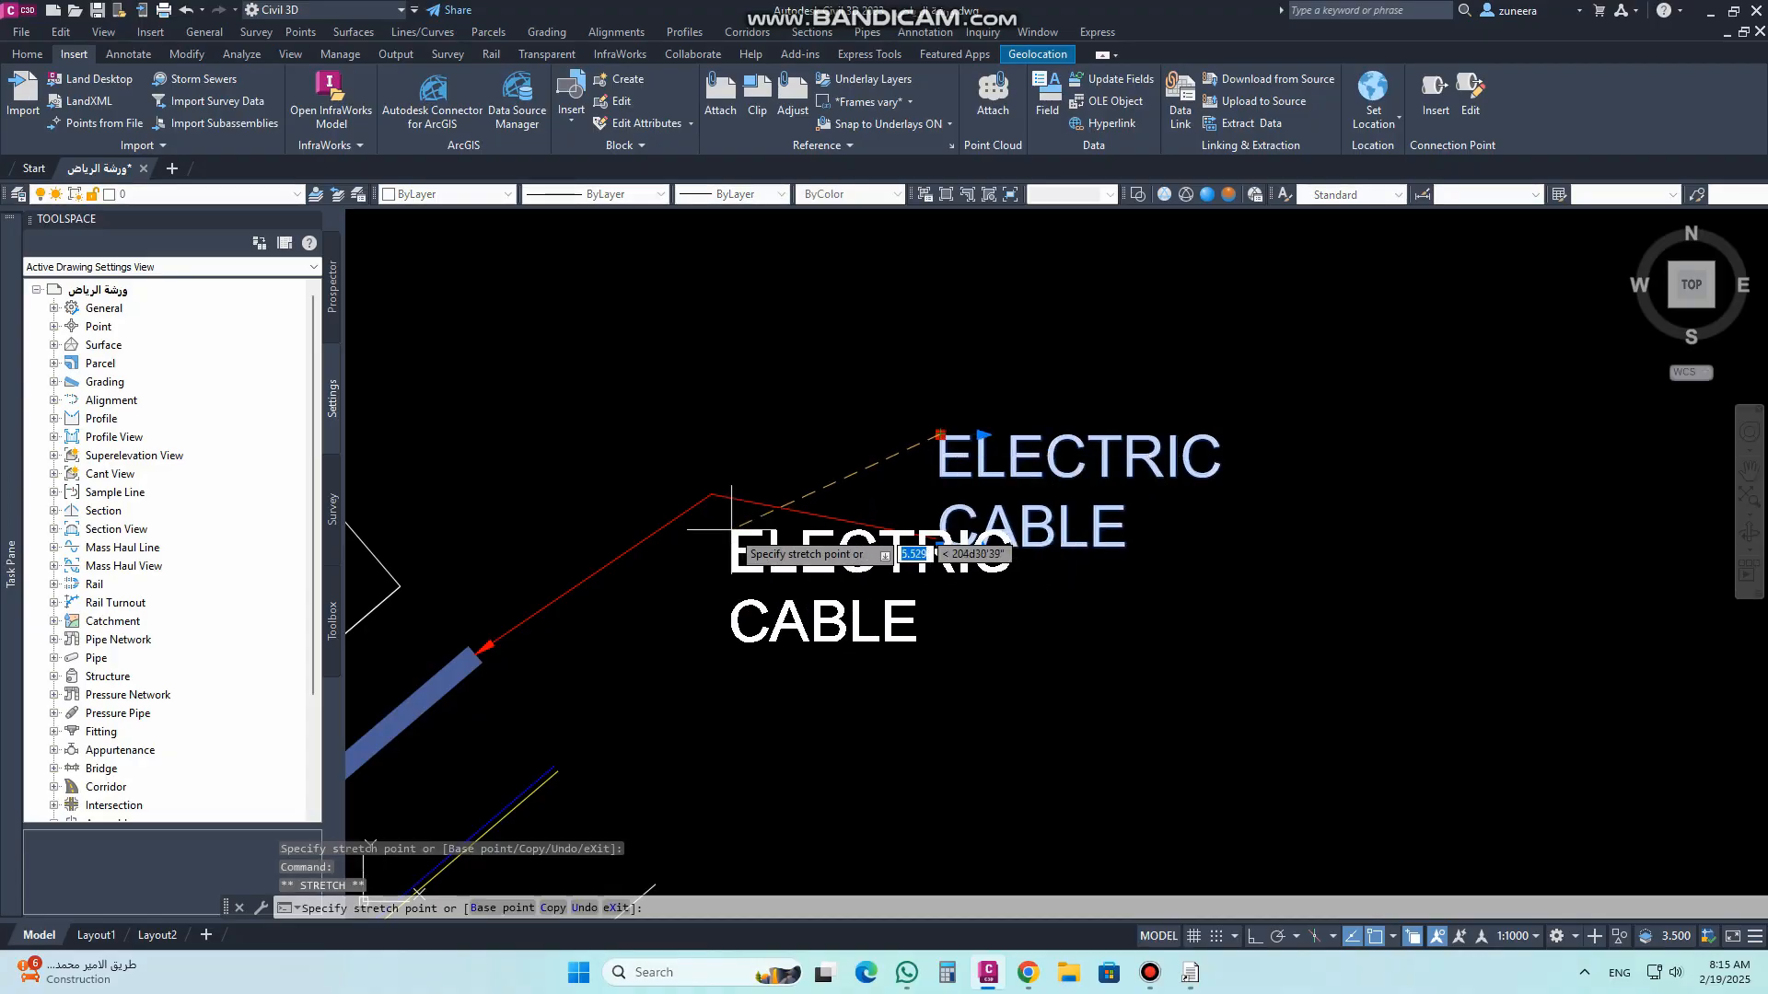
left_click(732, 531)
left_click(734, 532)
left_click(776, 365)
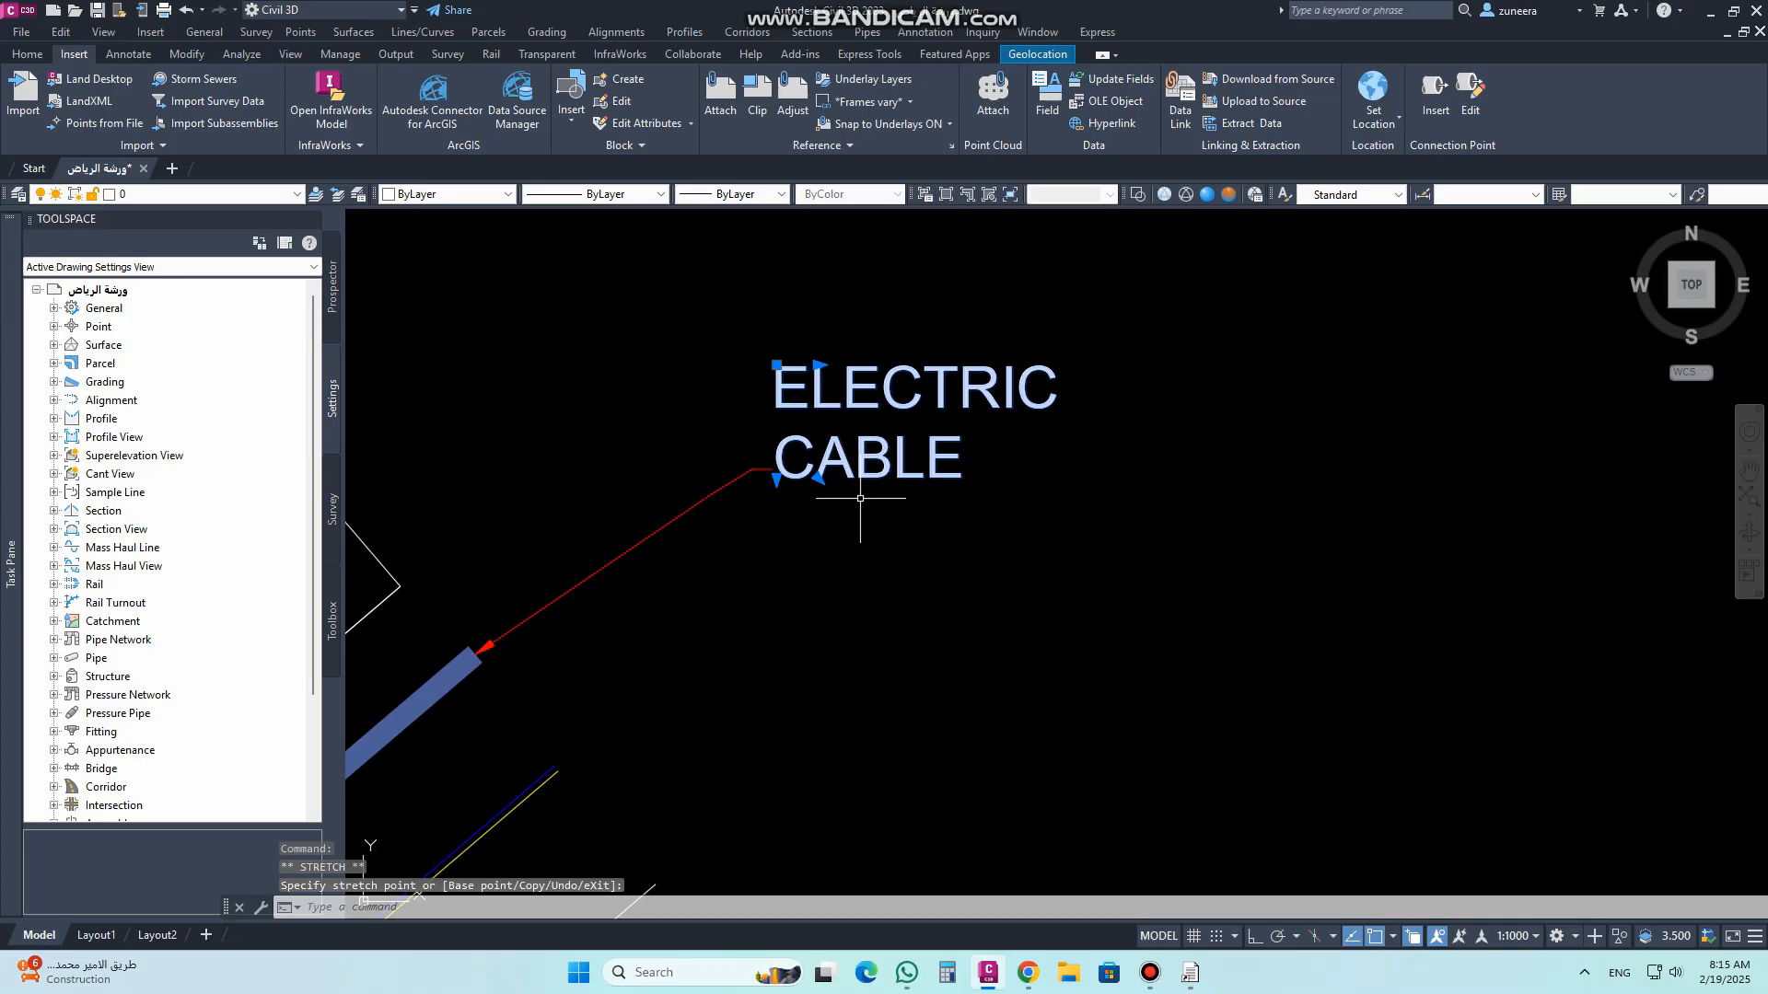
key("Escape")
Step: Copy the ELECTRIC CABLE label with its leader from the blue line's end to the ends of the magenta and green lines
type("CP")
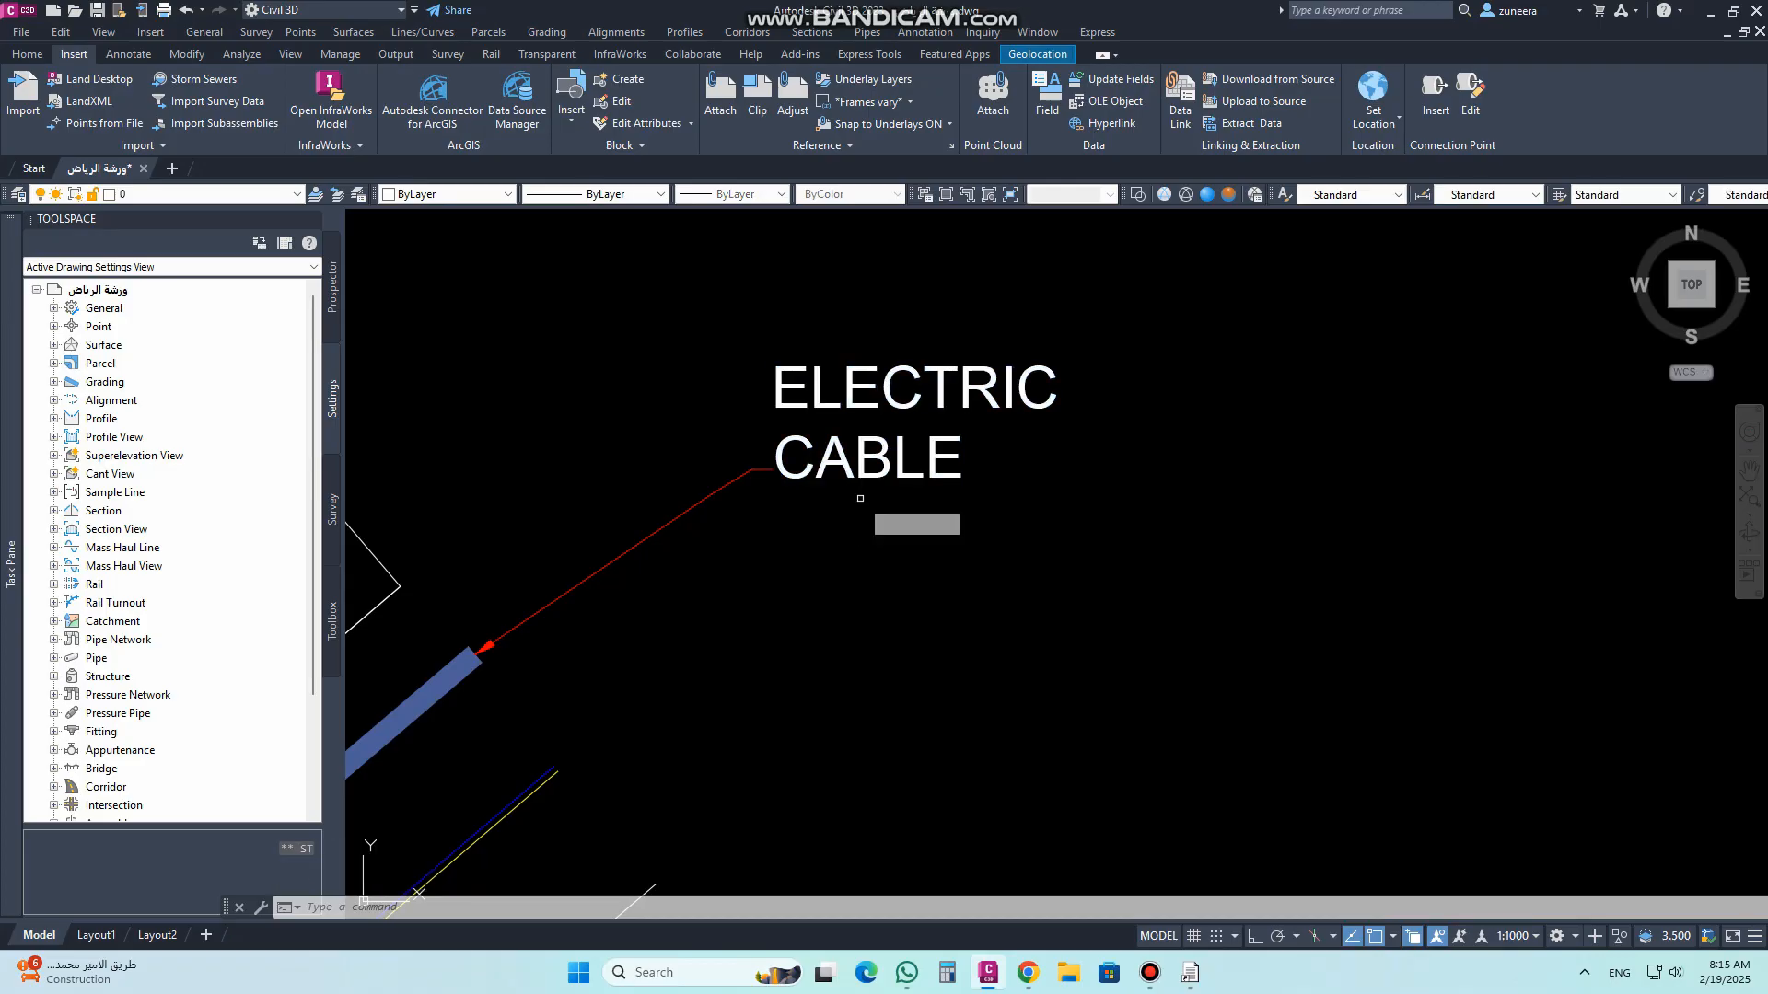
key("Return")
scroll(859, 500, "down", 4)
left_click(937, 397)
left_click(714, 556)
scroll(736, 552, "up", 6)
key("Return")
left_click(713, 557)
scroll(651, 461, "down", 4)
middle_click_drag(974, 807, 818, 558)
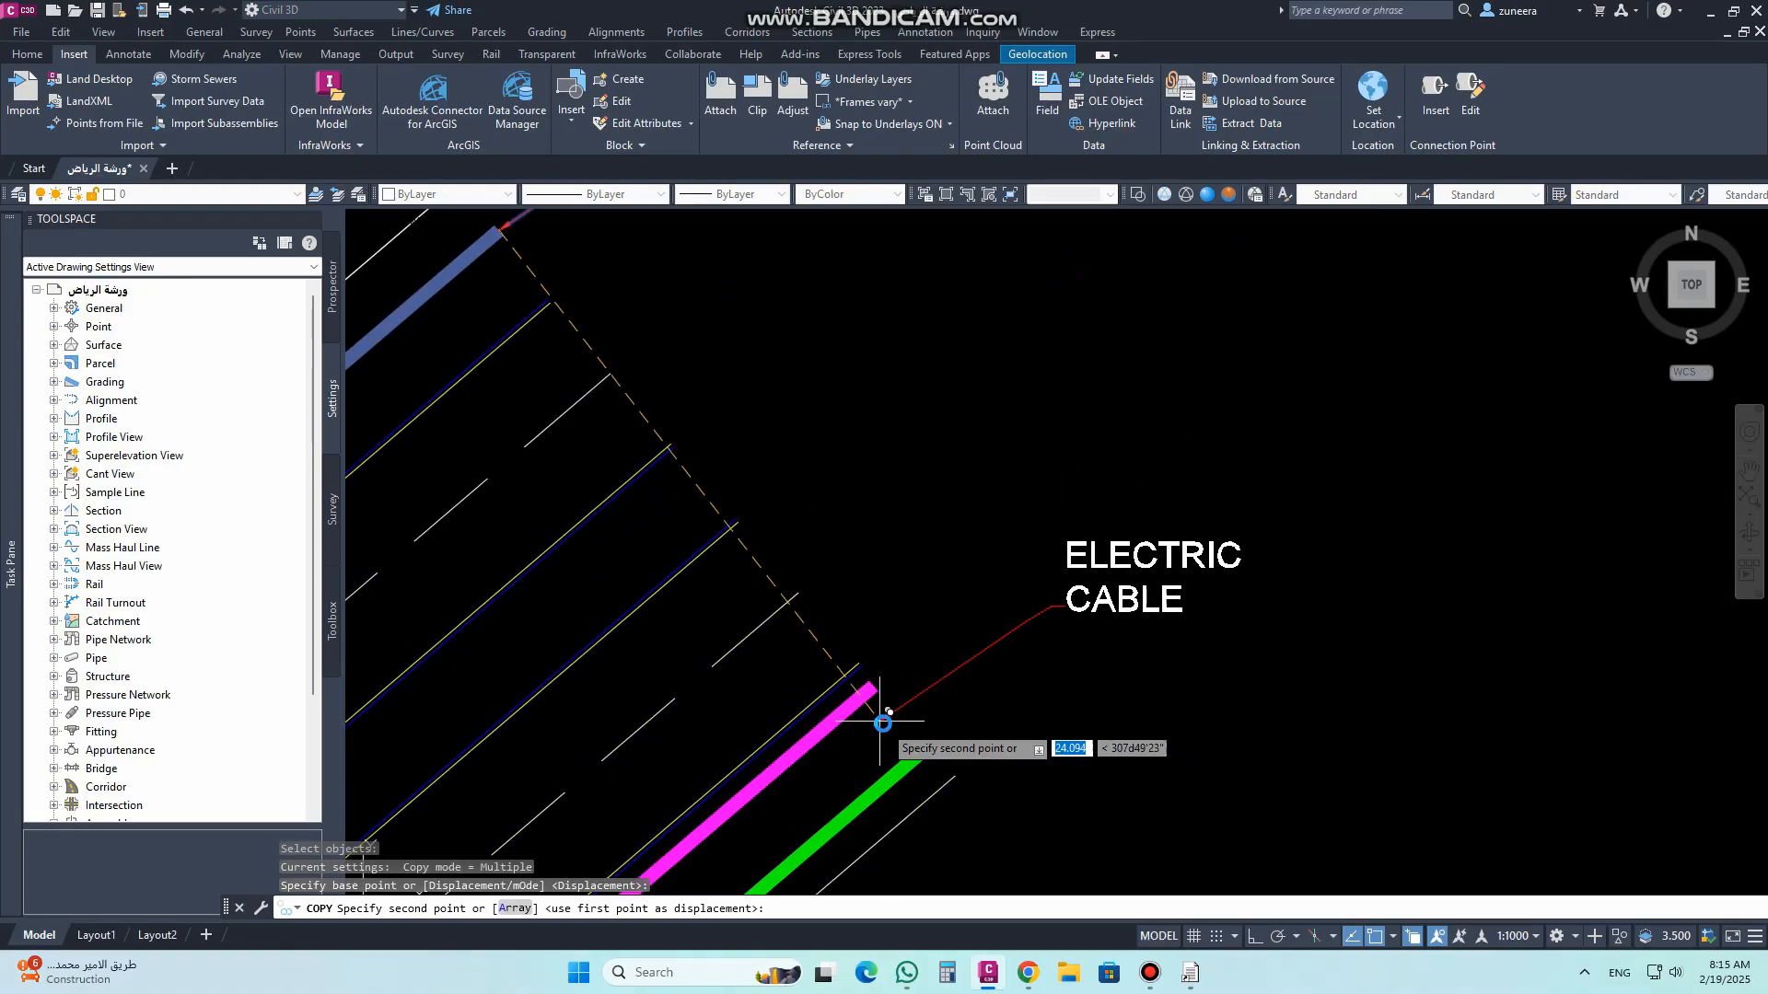
scroll(882, 723, "up", 2)
left_click(866, 662)
left_click(958, 753)
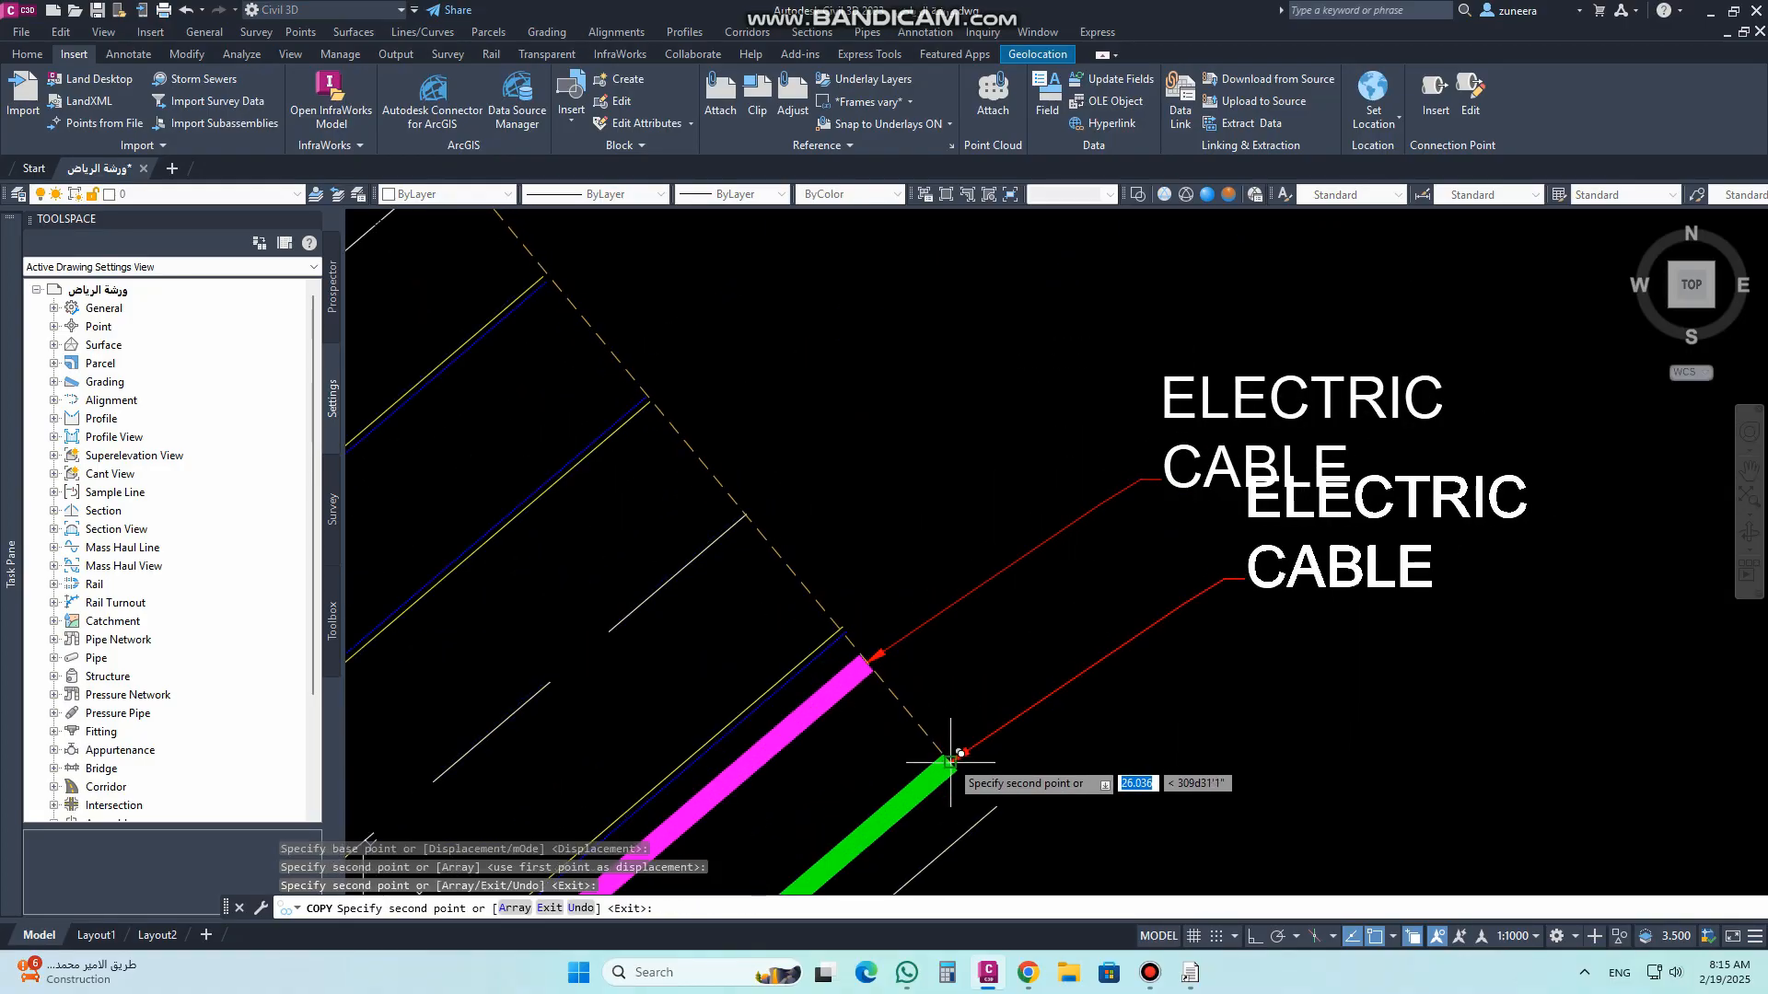
key("Escape")
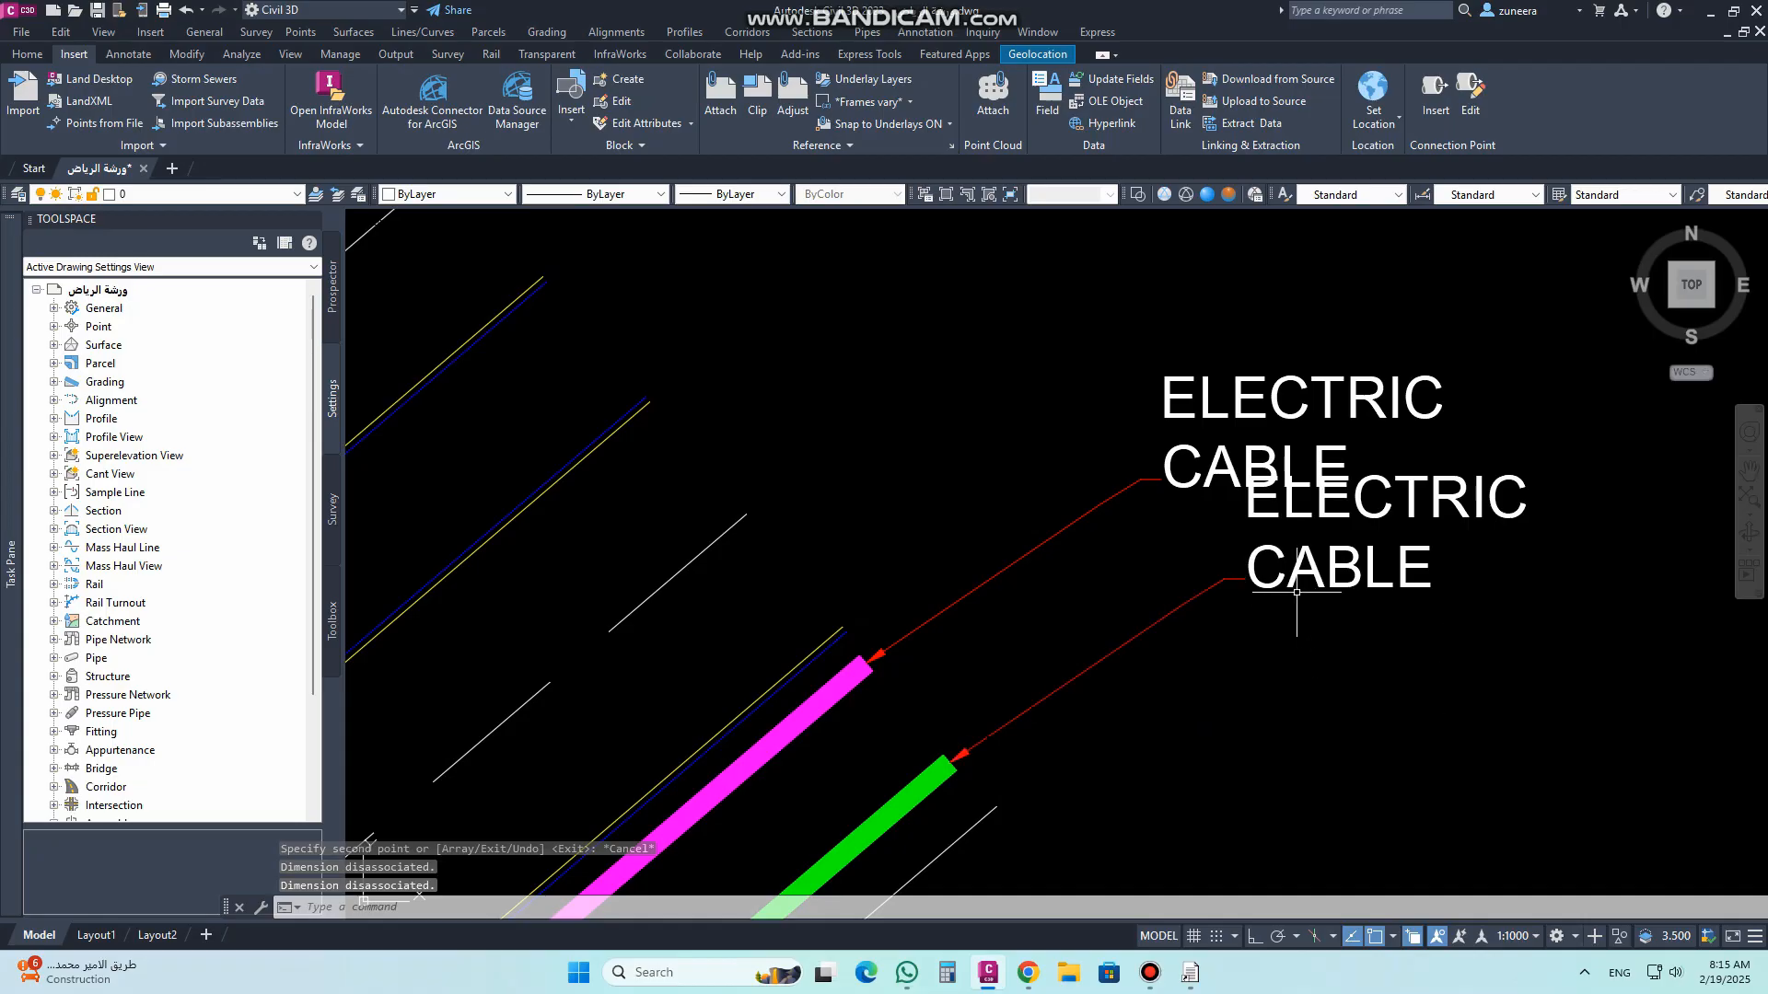
Step: Move the green line's ELECTRIC CABLE text down, clear of the magenta line's label
left_click(1283, 567)
left_click(1249, 476)
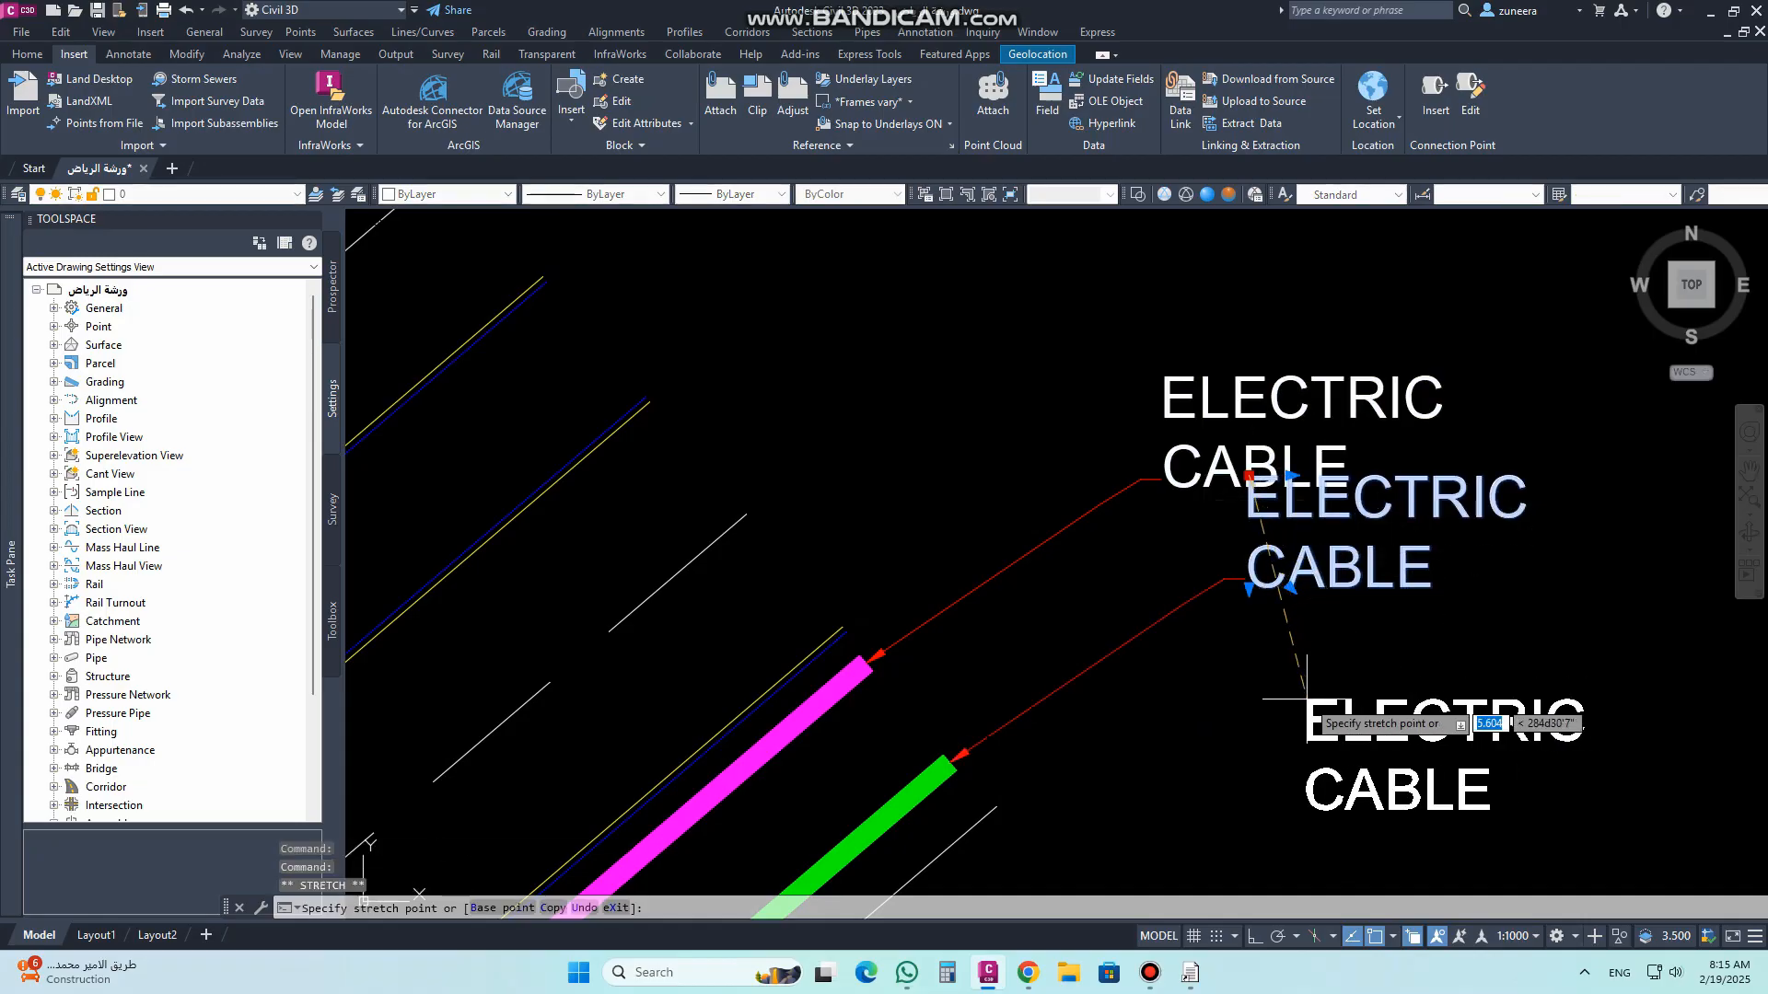
left_click(1307, 700)
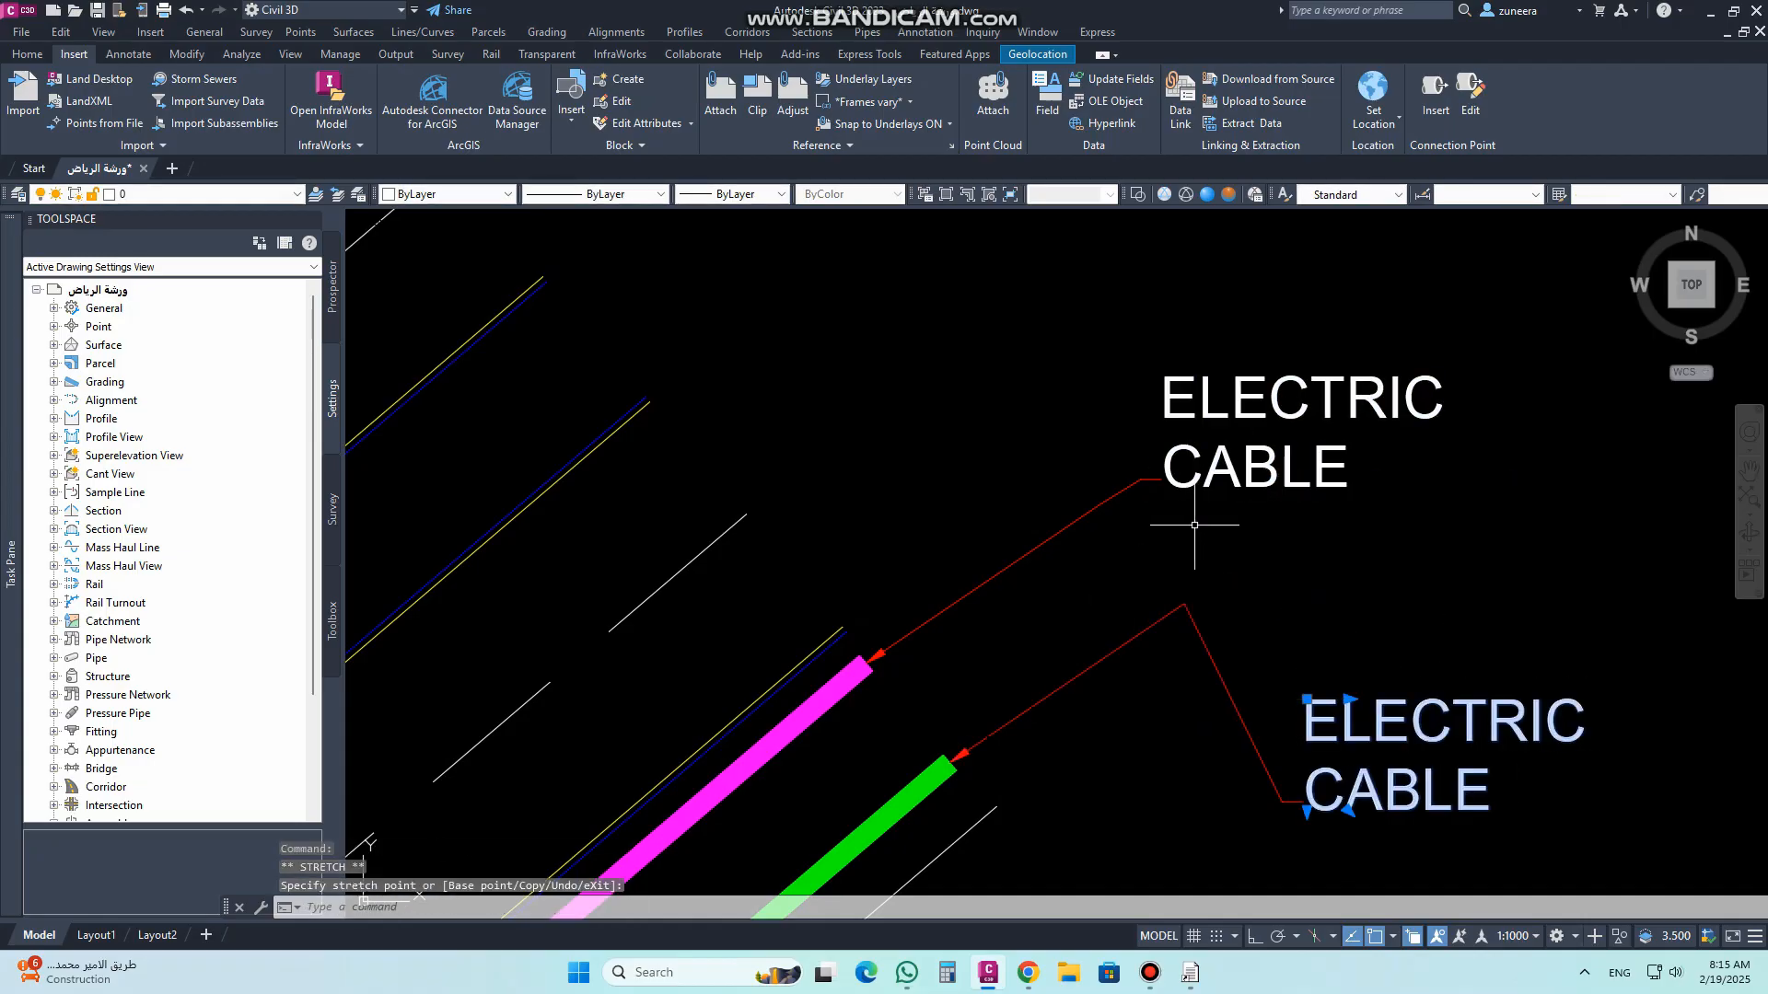
key("Escape")
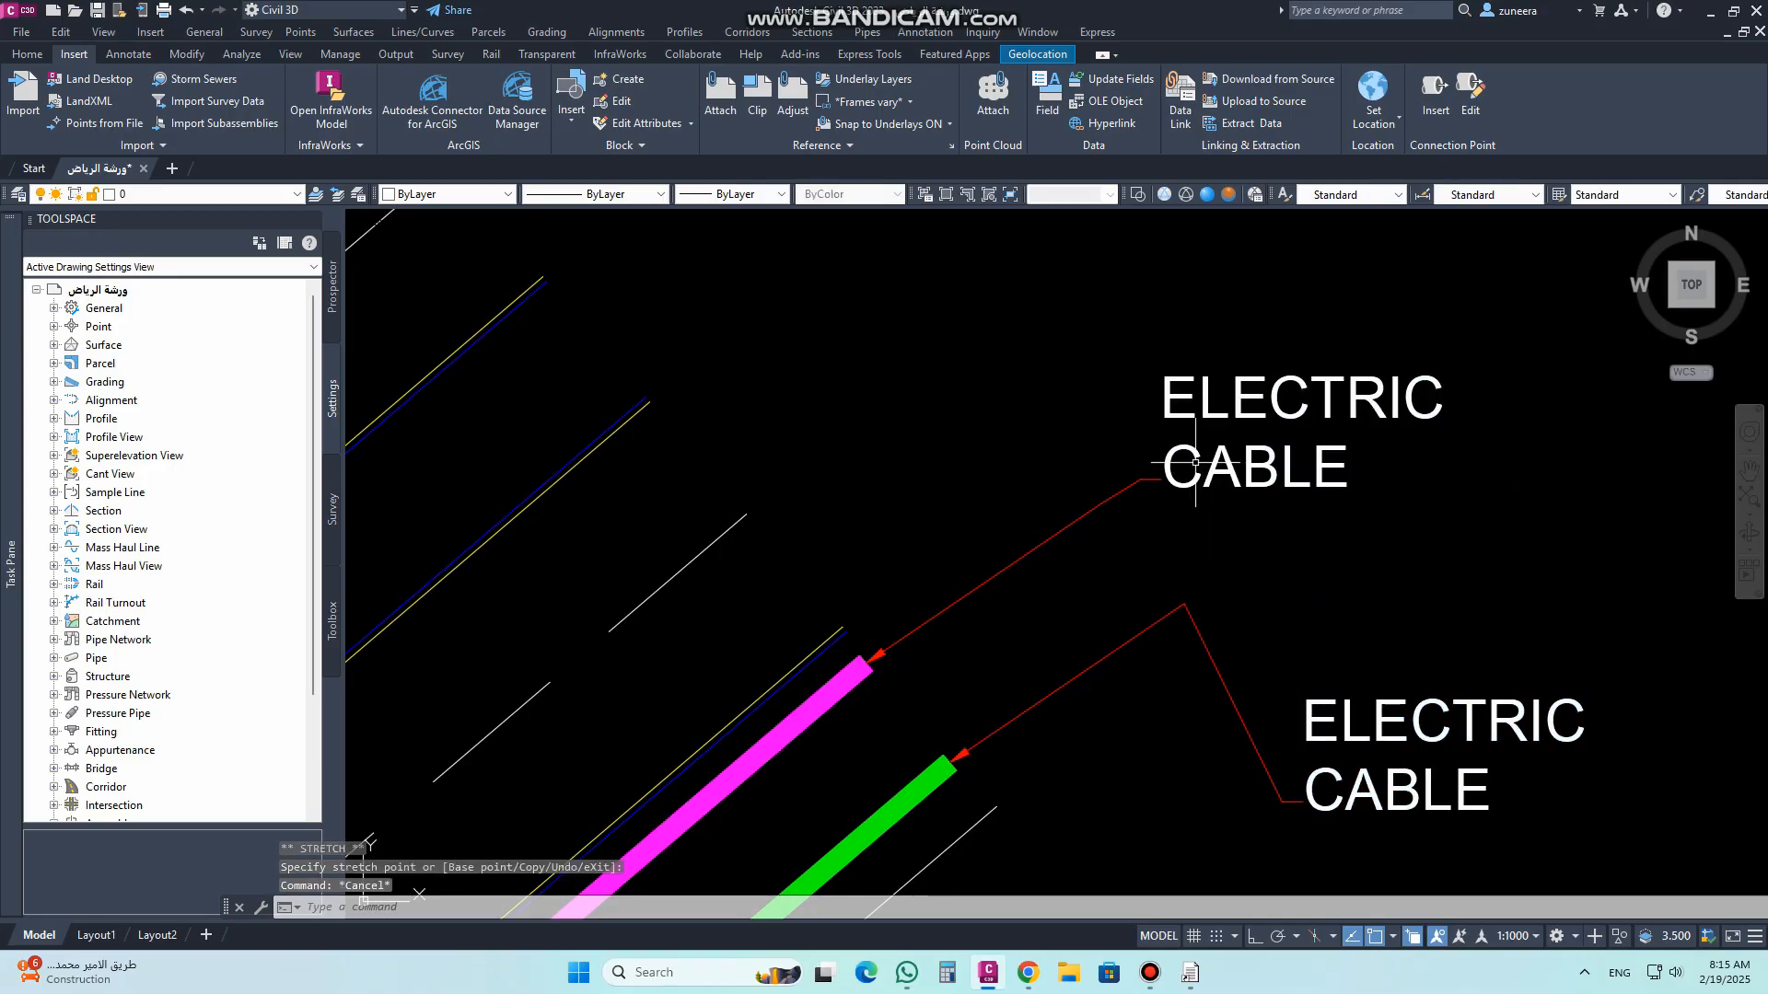
Step: Change the magenta line's label text to GAS
type("ED")
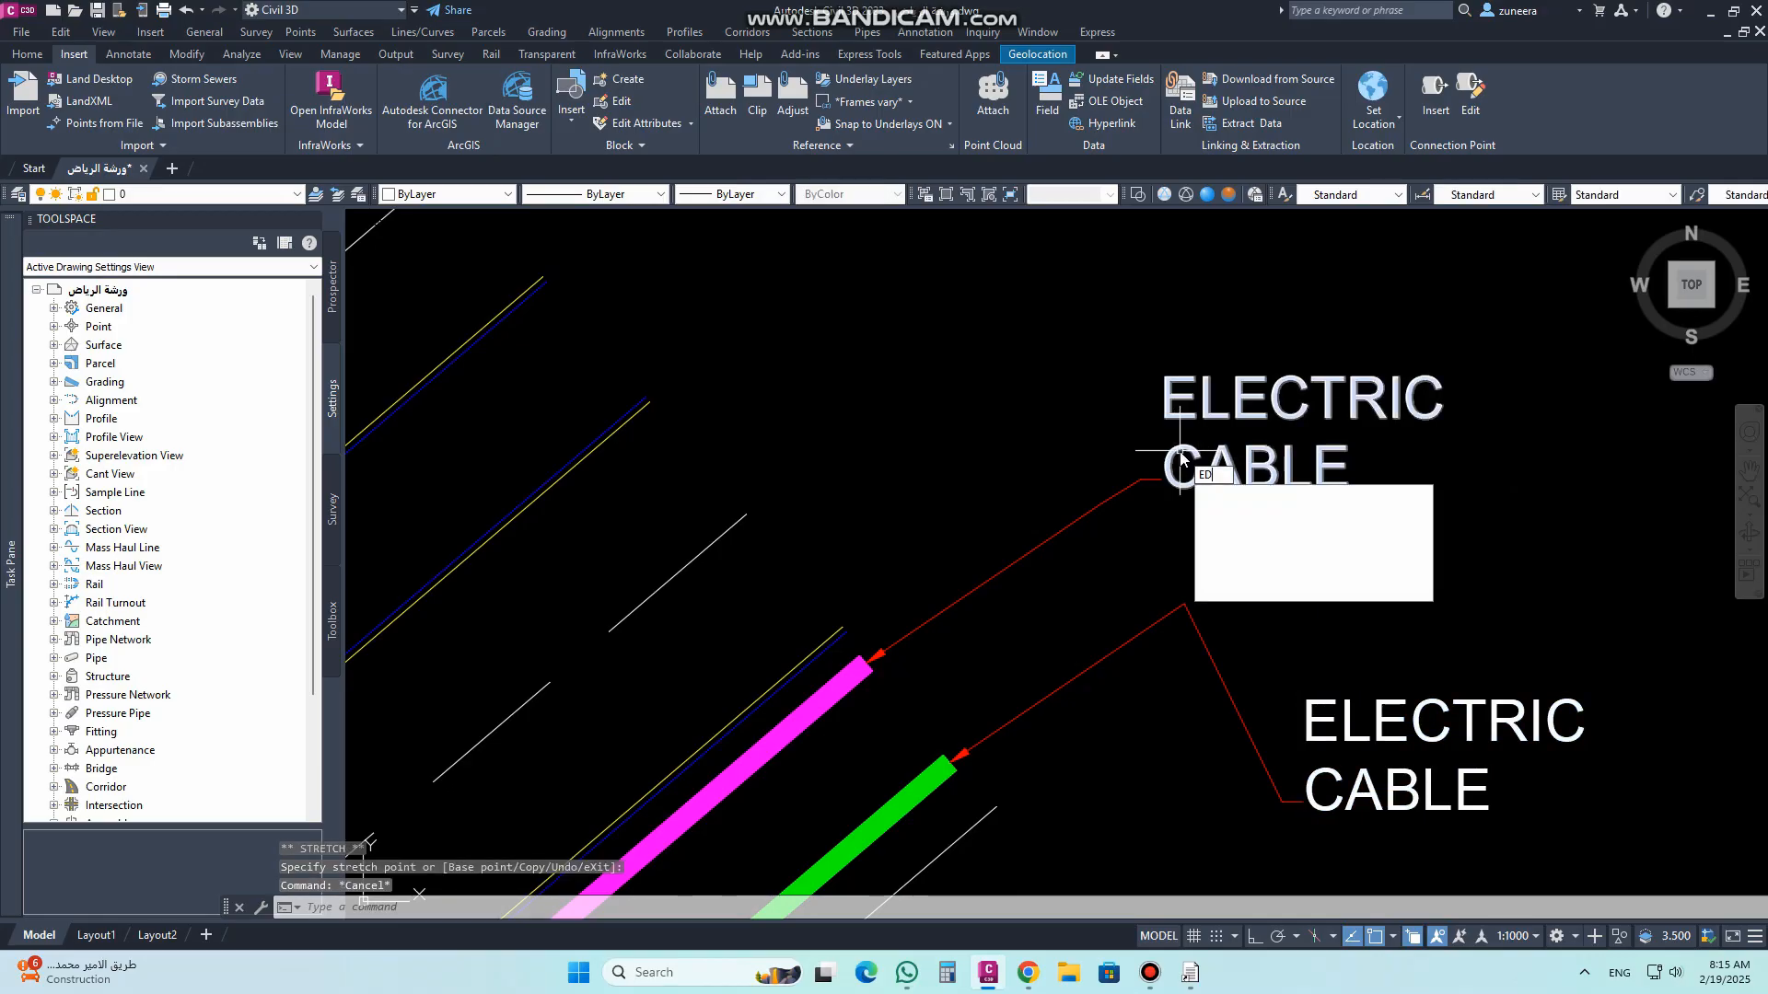
key("Return")
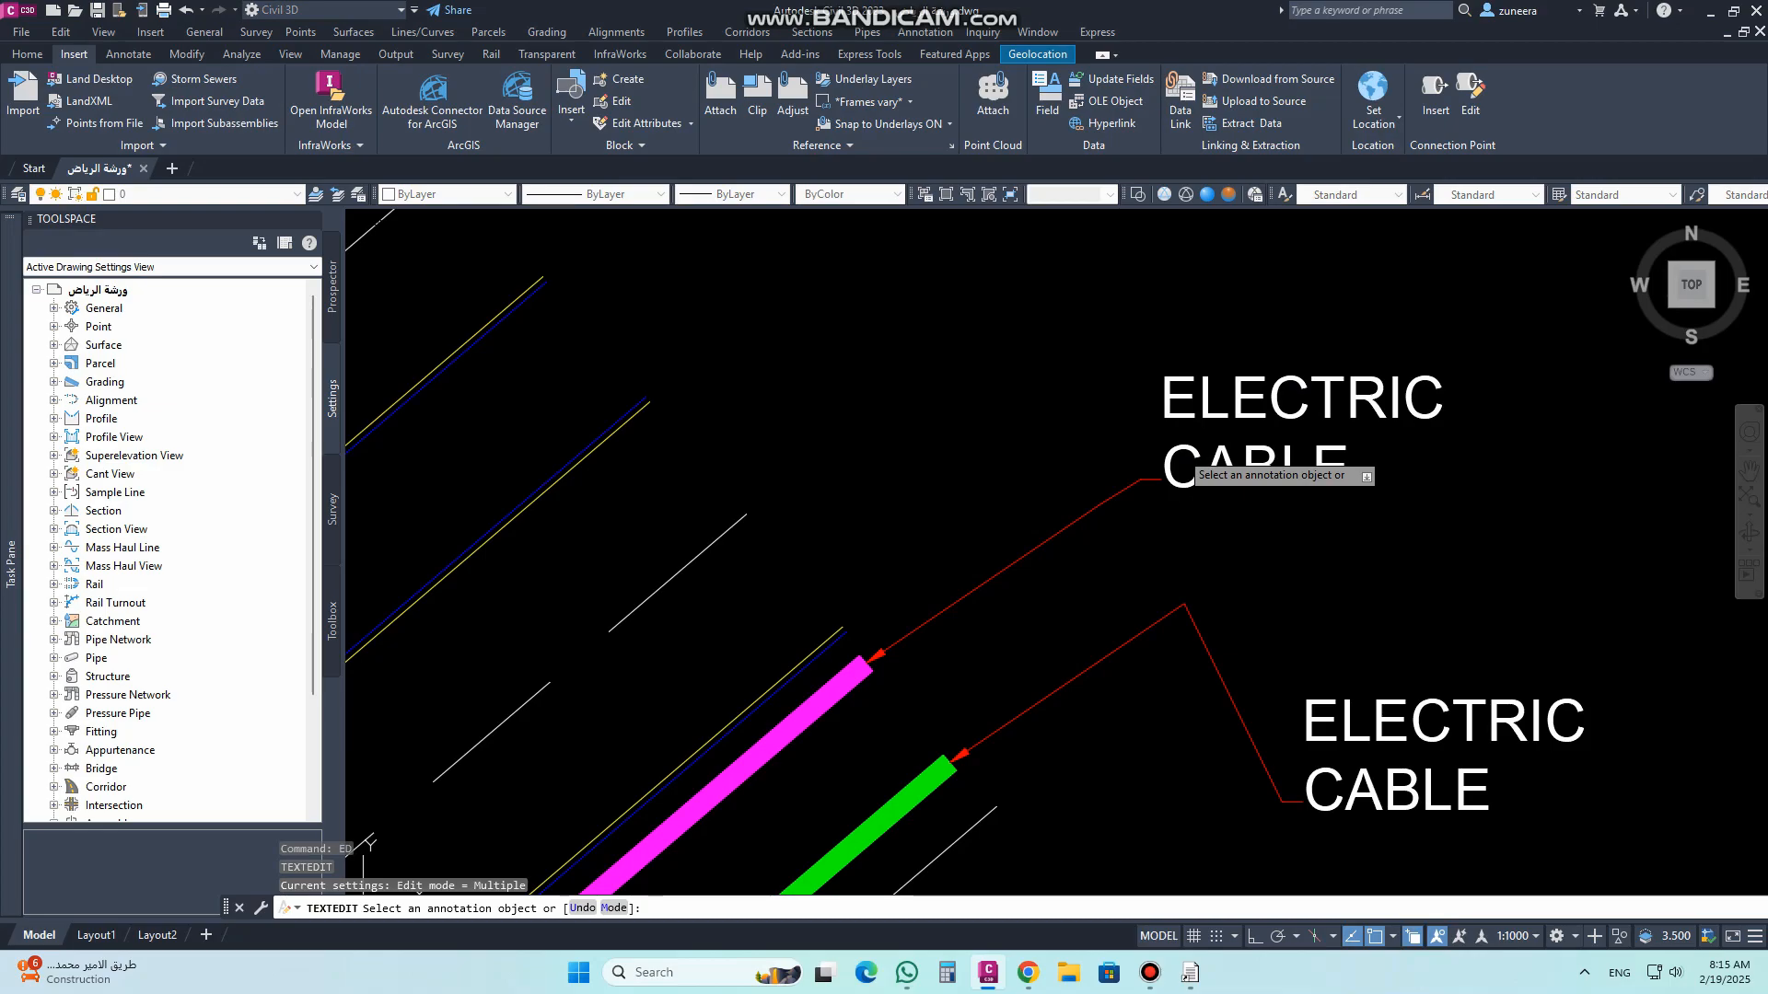
left_click(1187, 460)
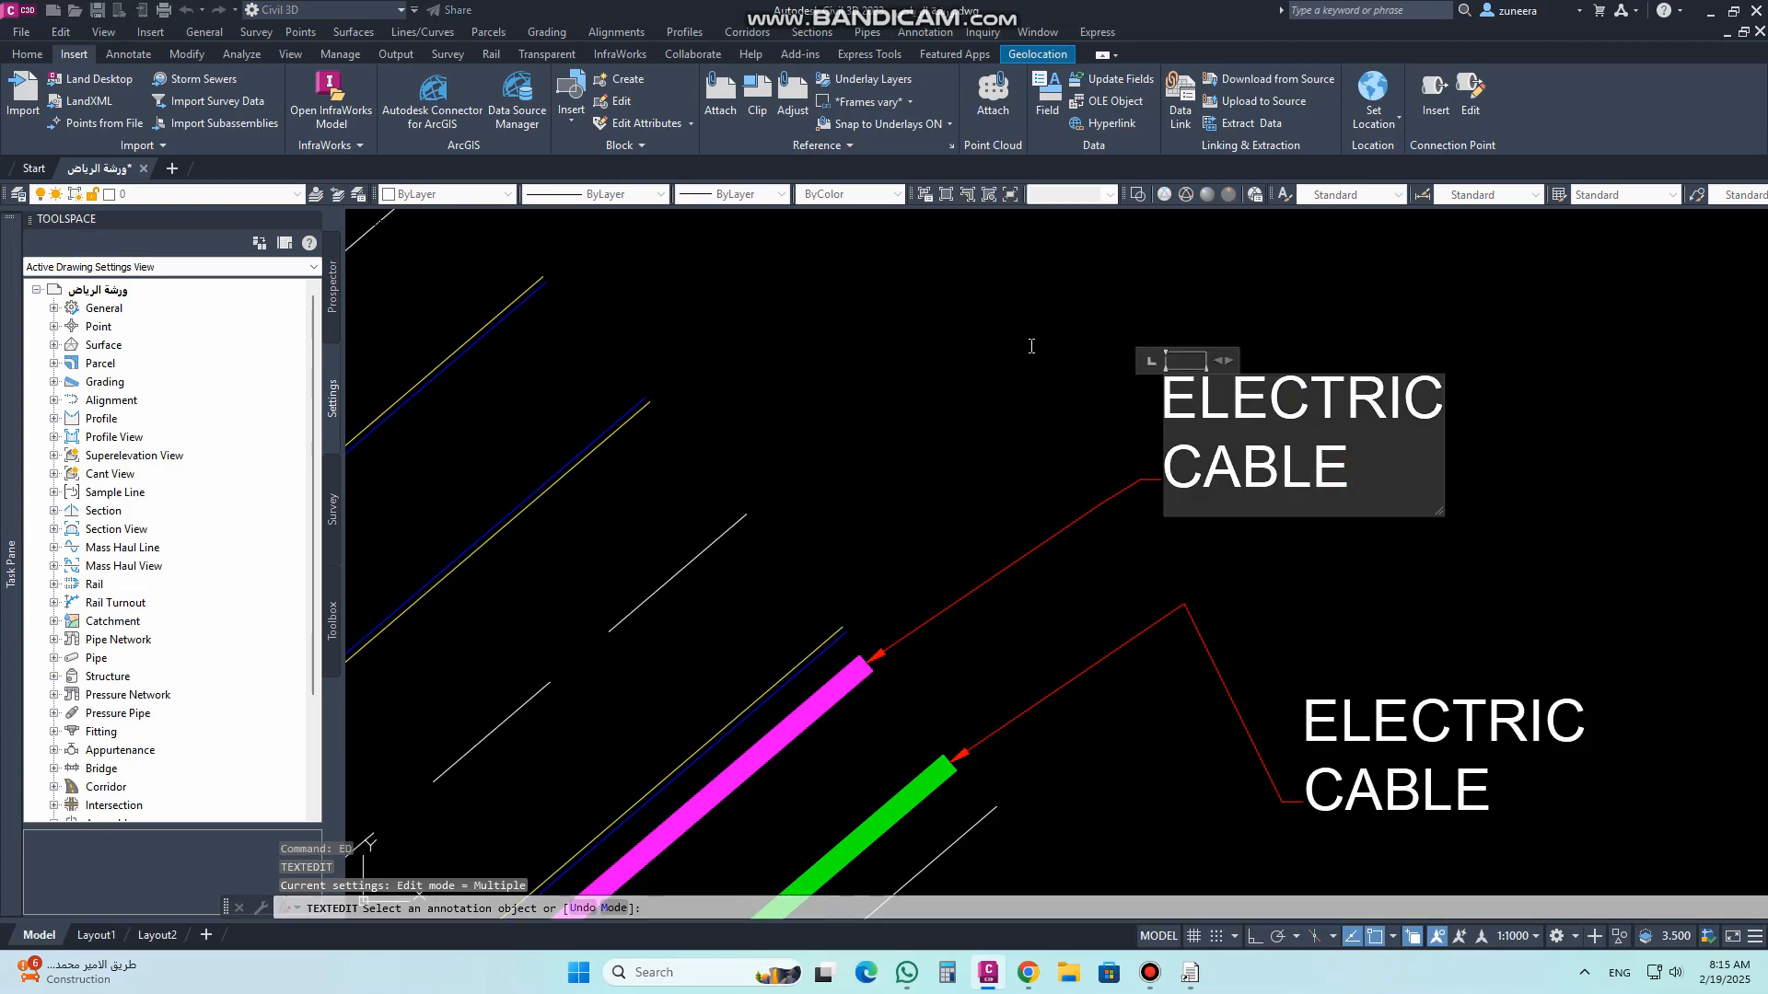
type("GAS")
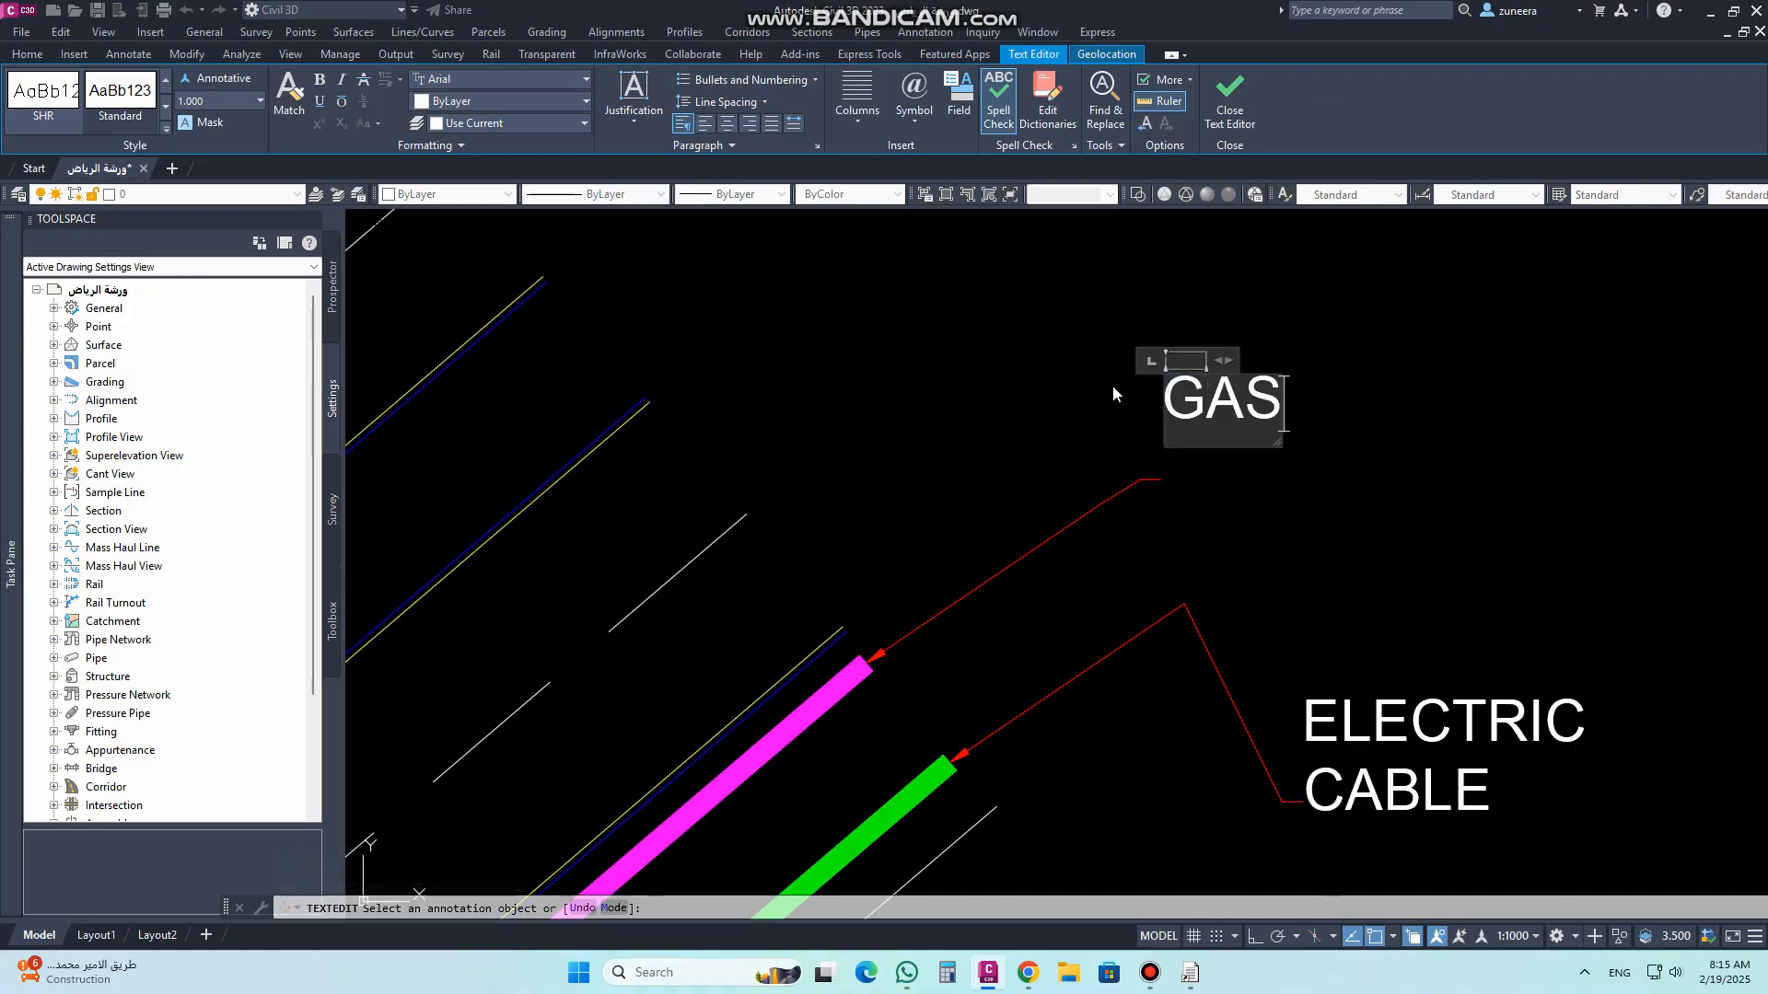
left_click(1505, 511)
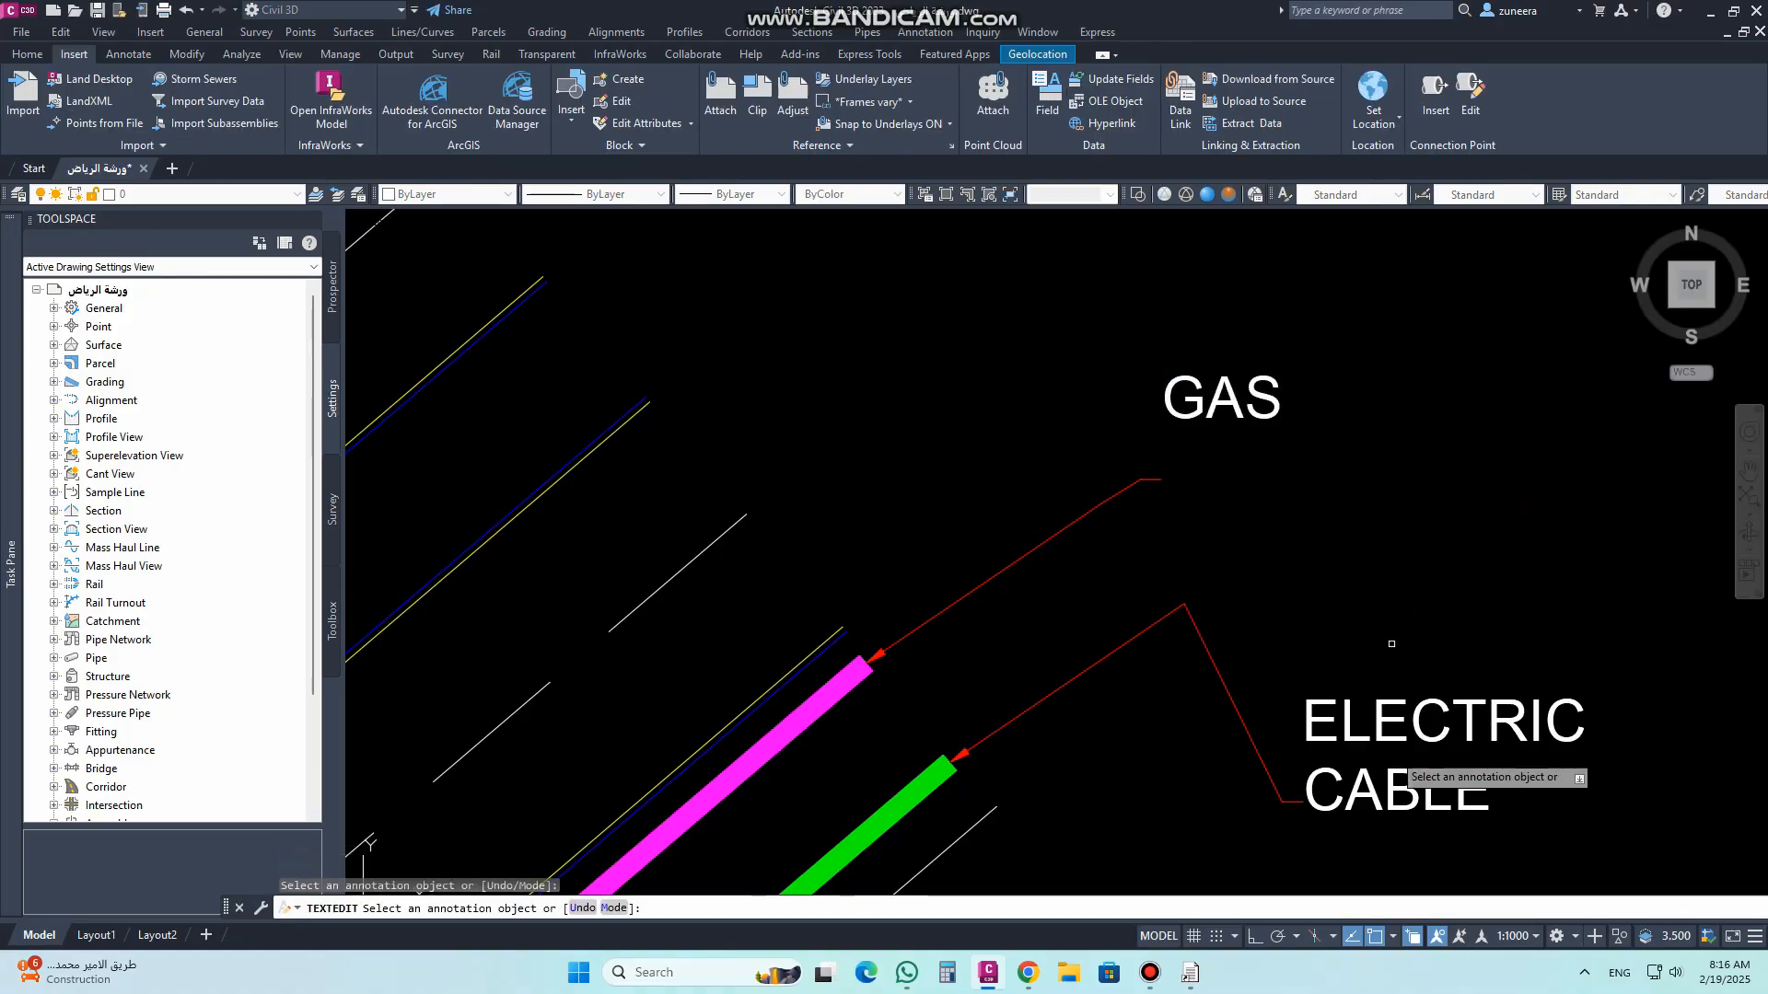
Step: Change the green line's label text to WATER and end text editing
left_click(1390, 730)
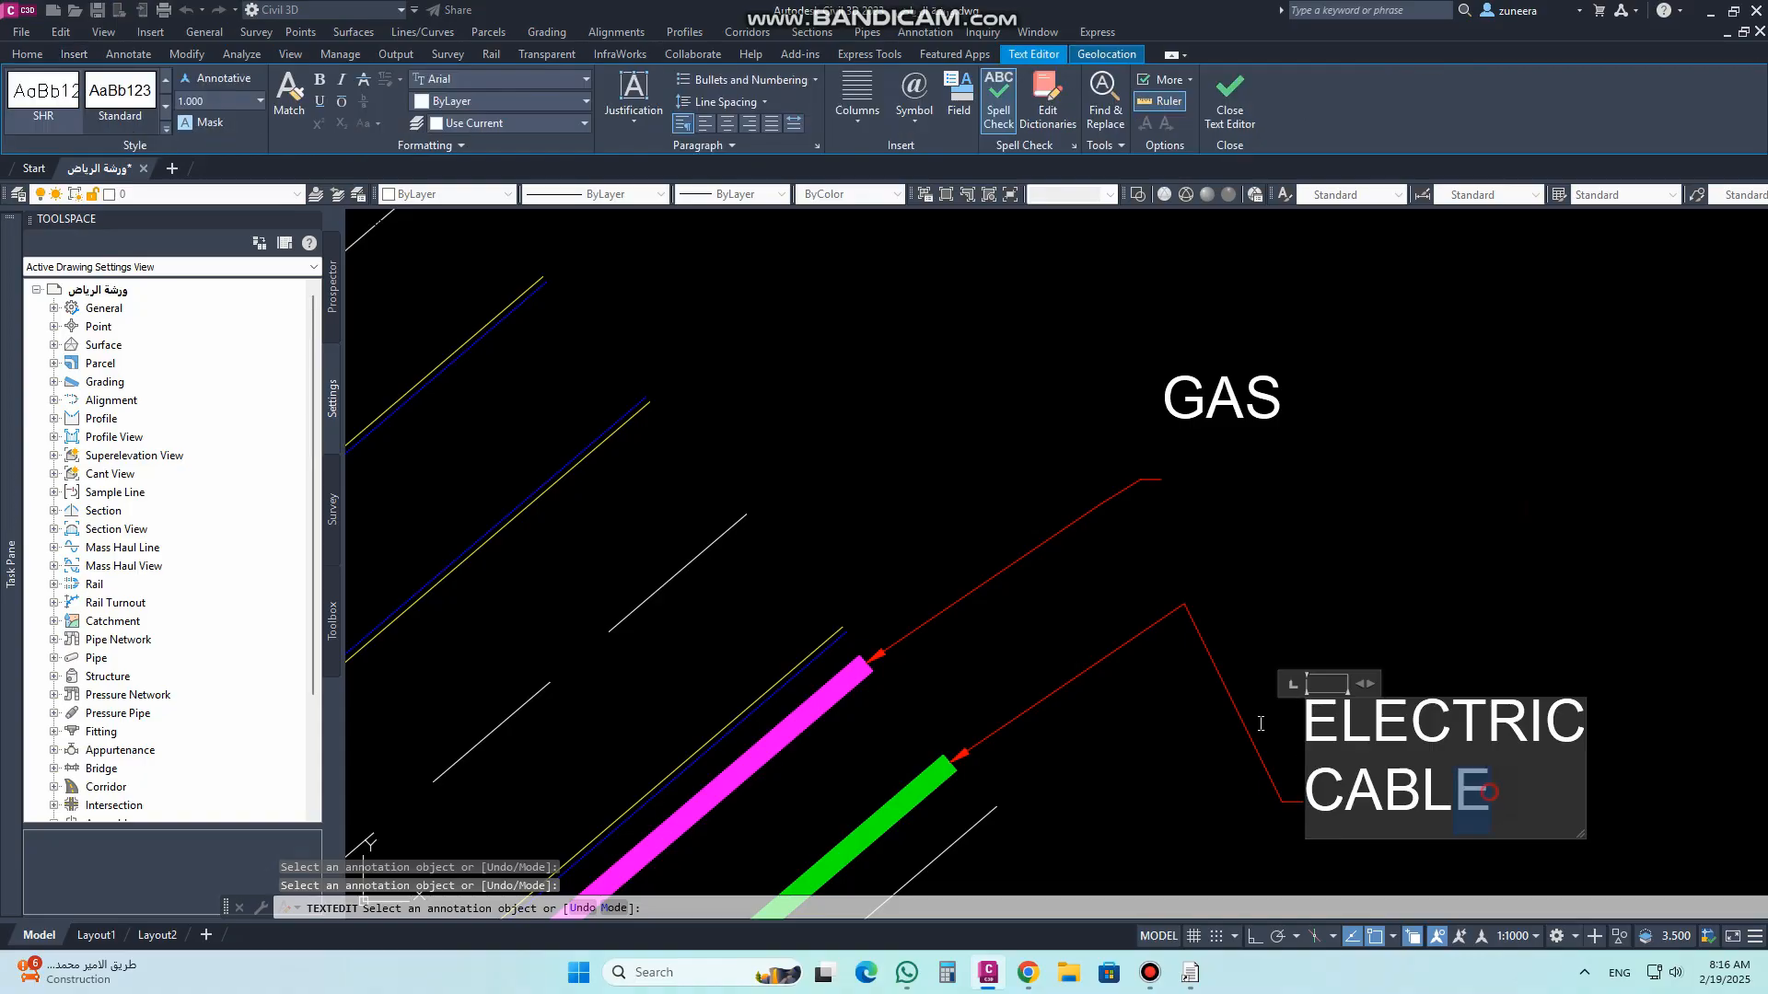
type("WATER")
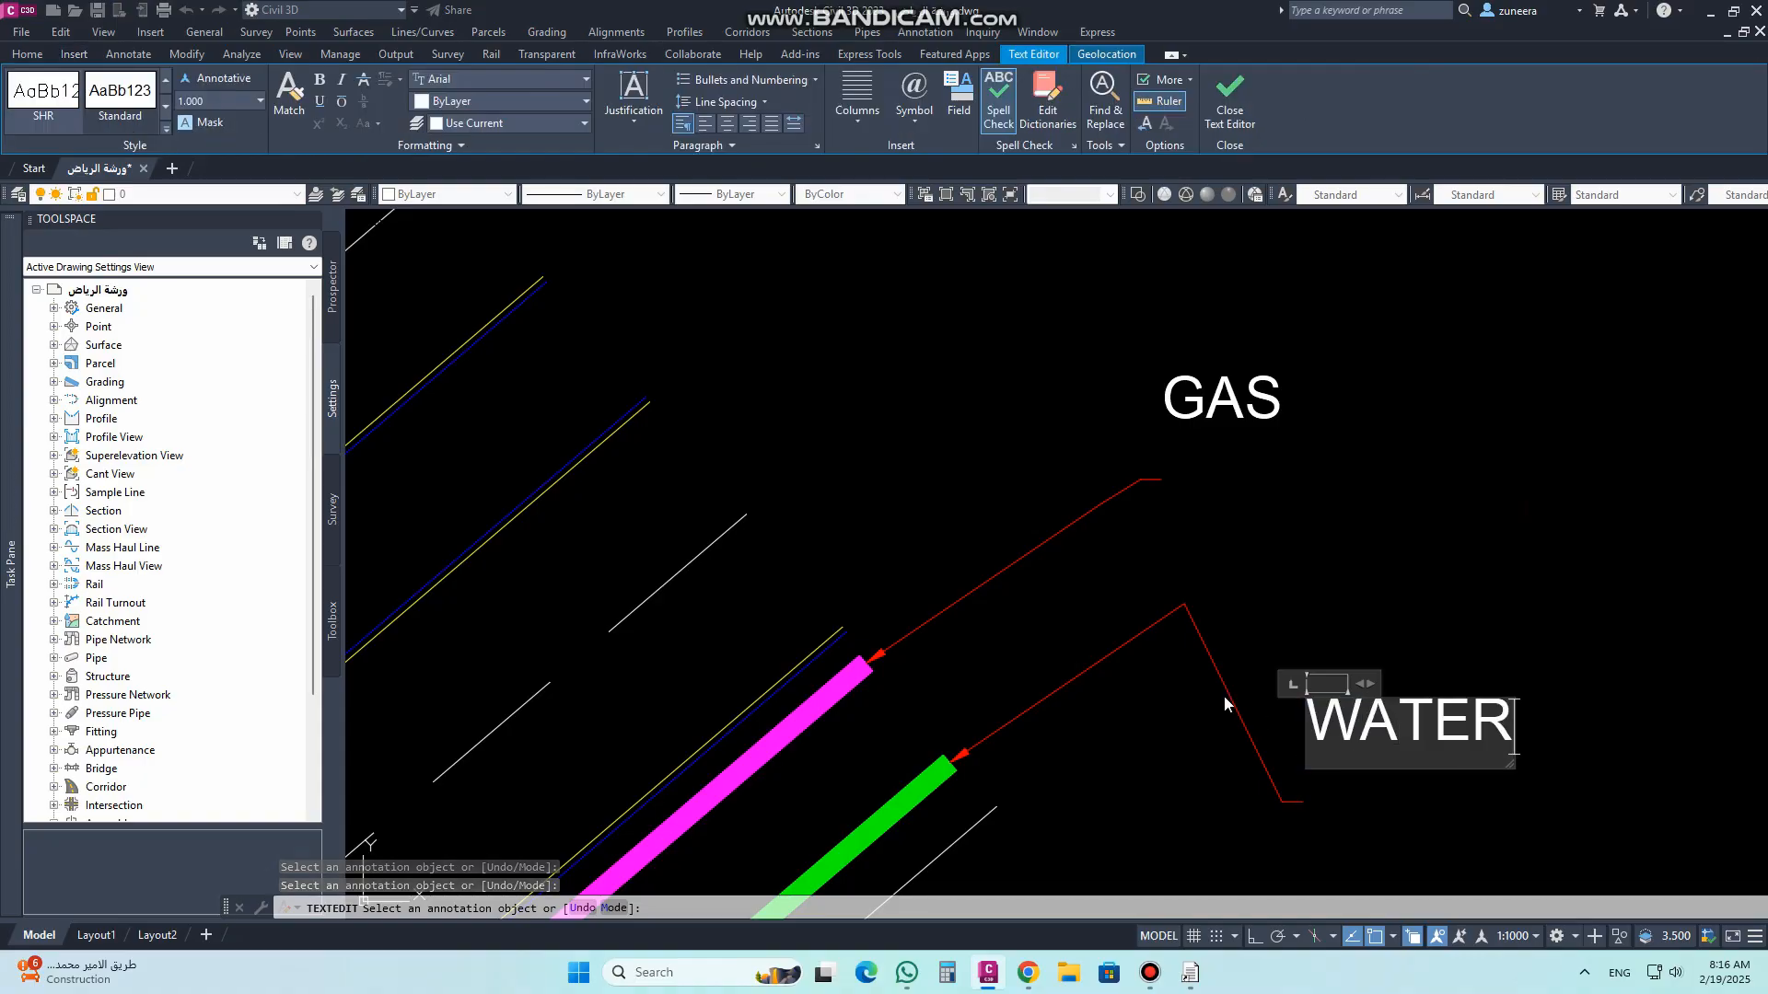
left_click(1324, 541)
key("Escape")
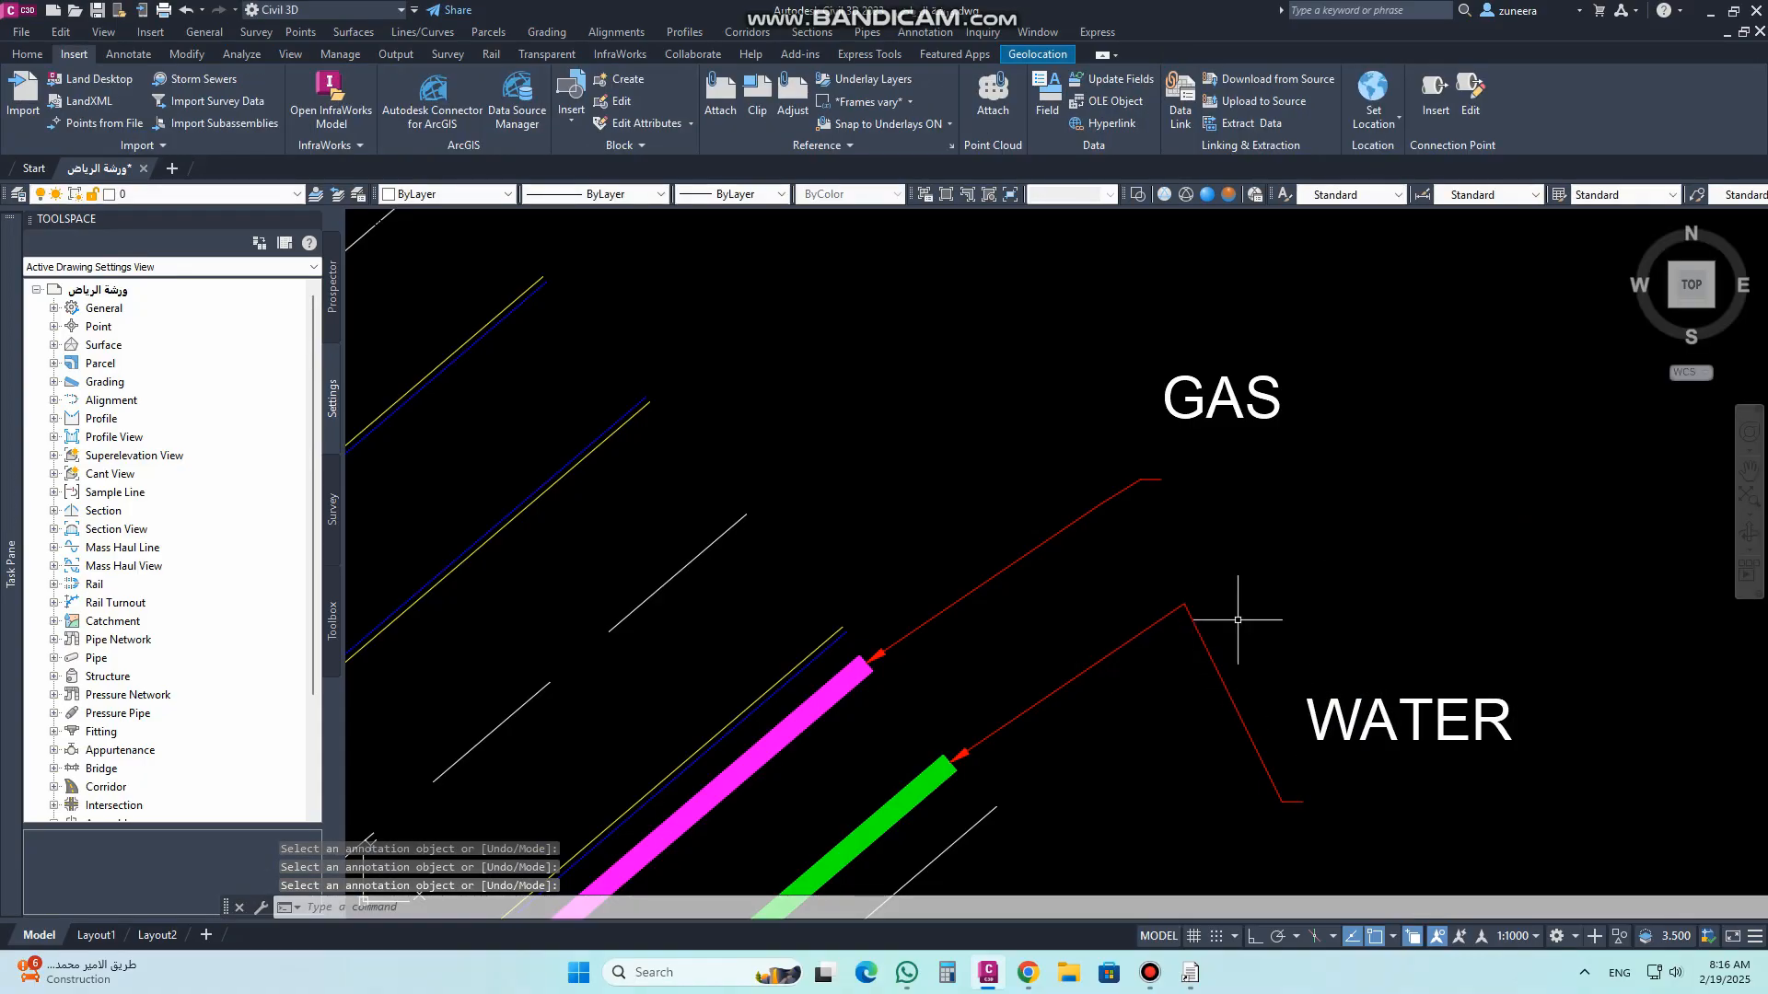
Step: Move the WATER text up, closer to its leader's bend
left_click(1311, 734)
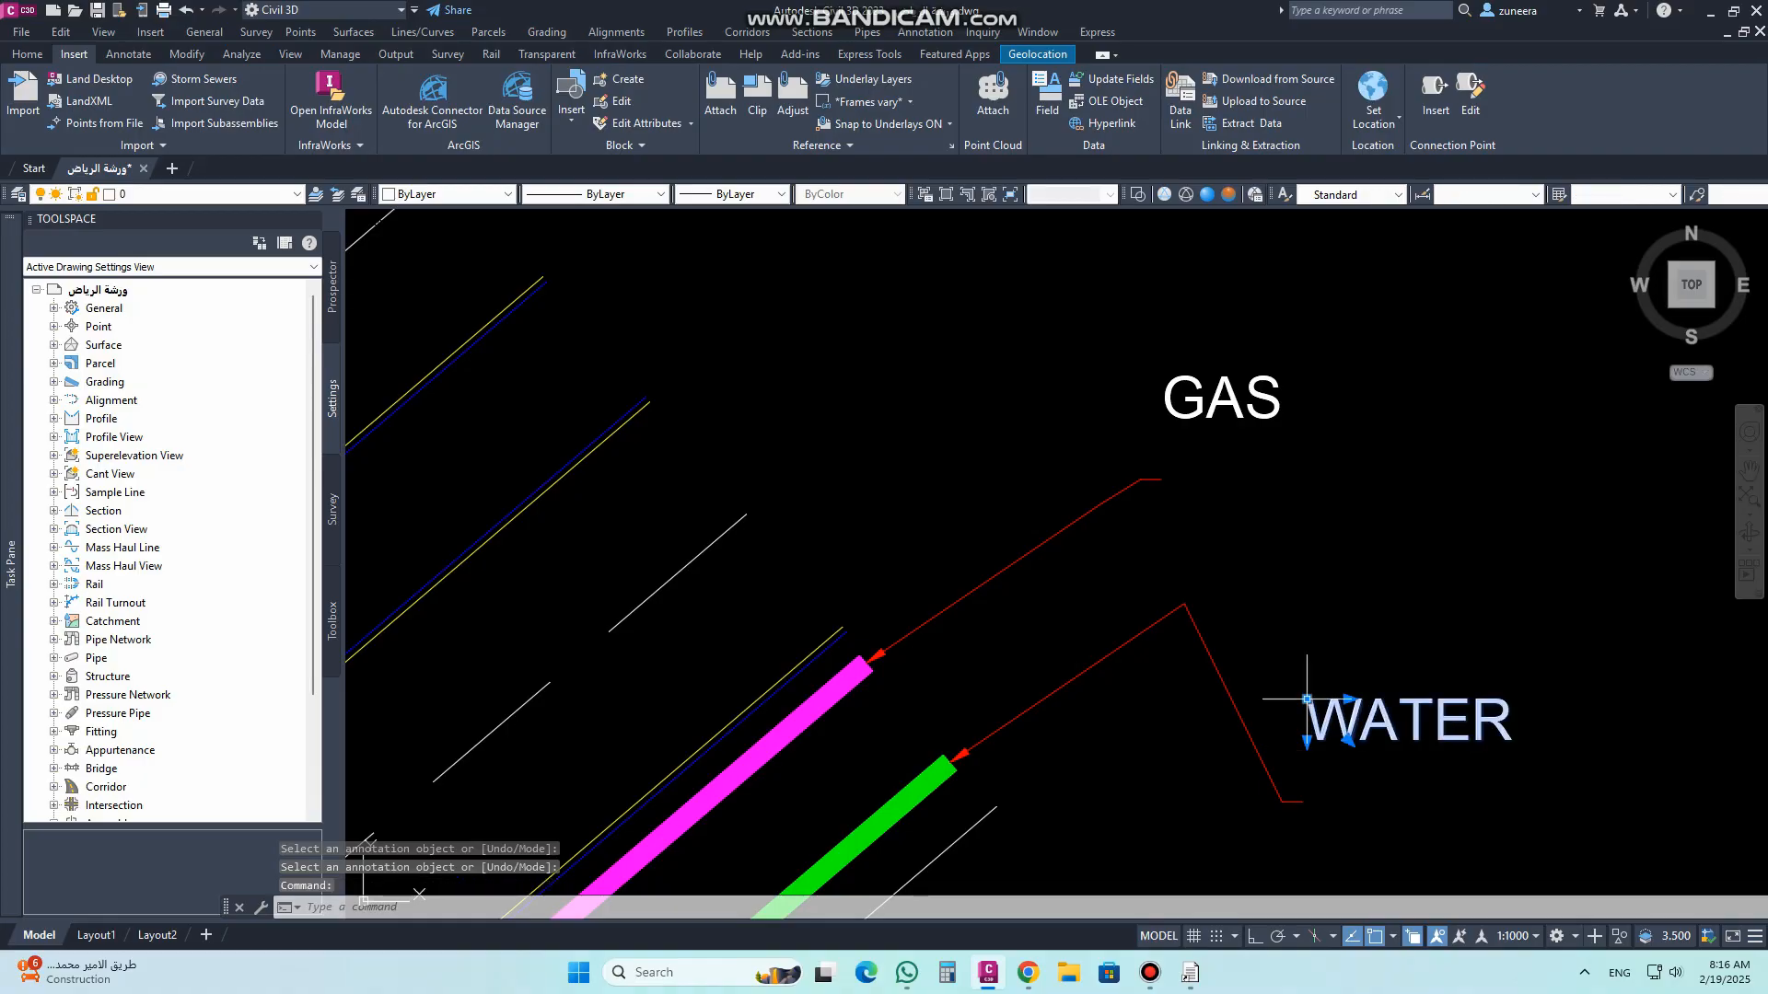
left_click(1307, 700)
scroll(1197, 659, "down", 4)
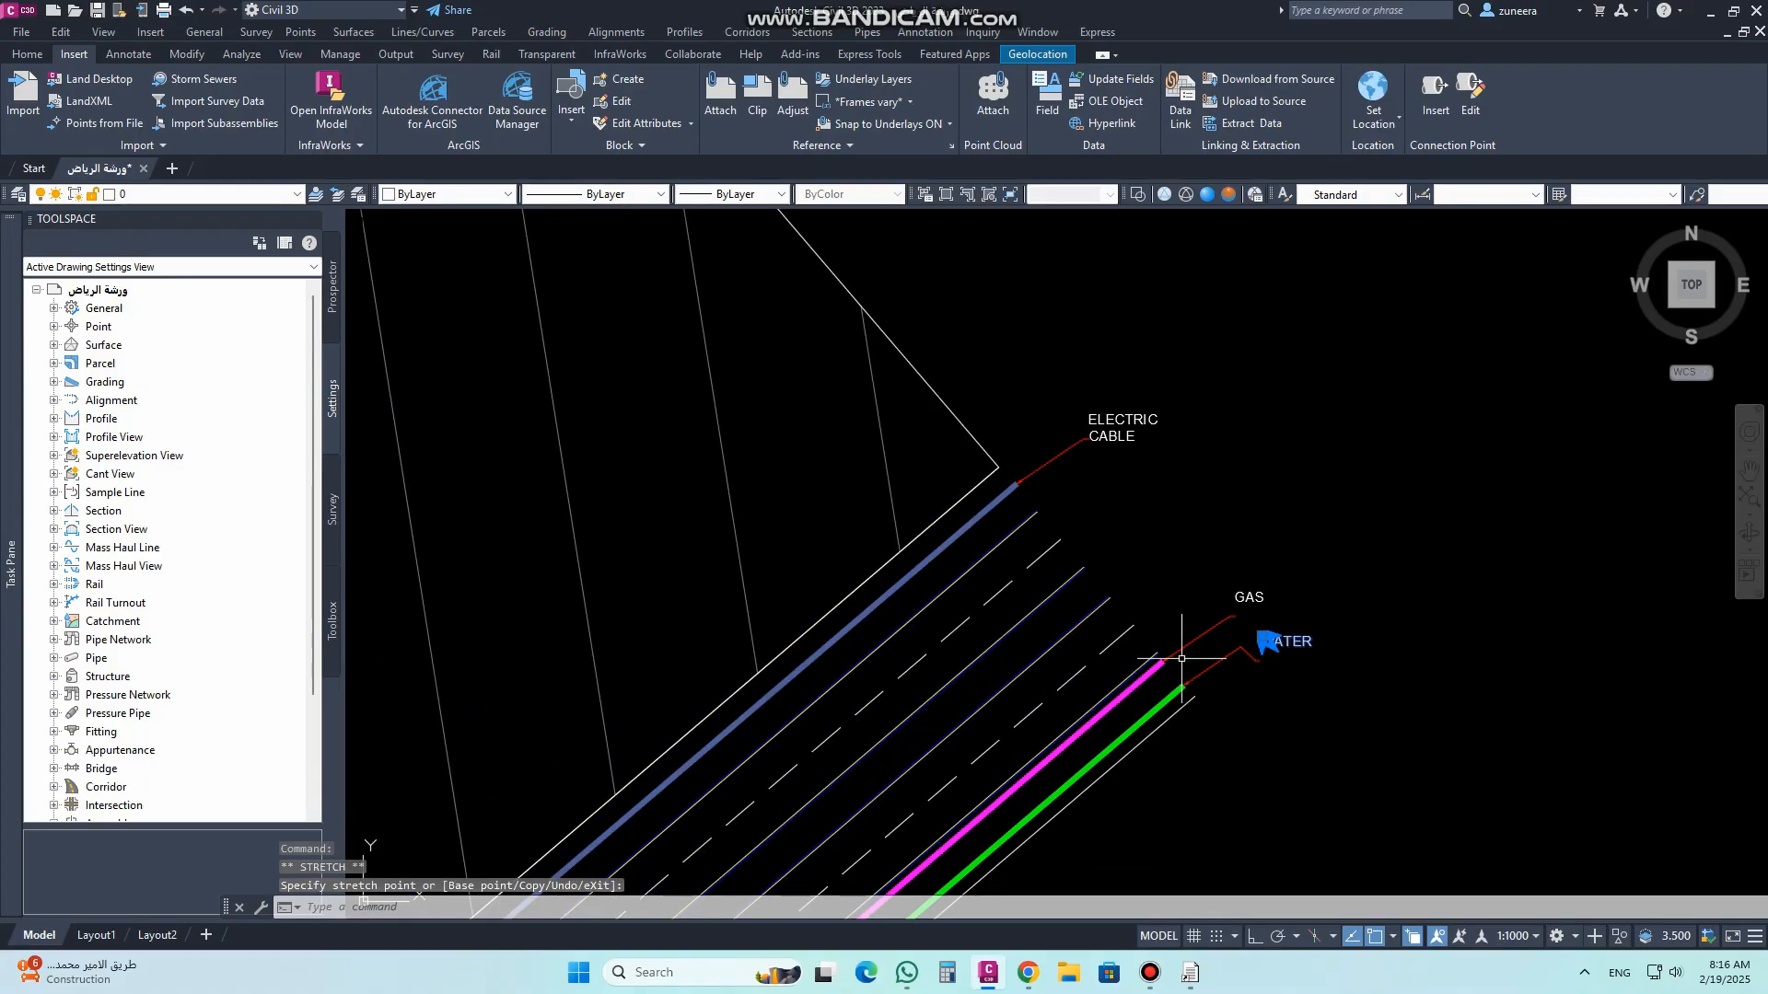
Step: Examine in Layout1 how the ELECTRIC CABLE, GAS and WATER labels appear at the road's end
left_click(96, 935)
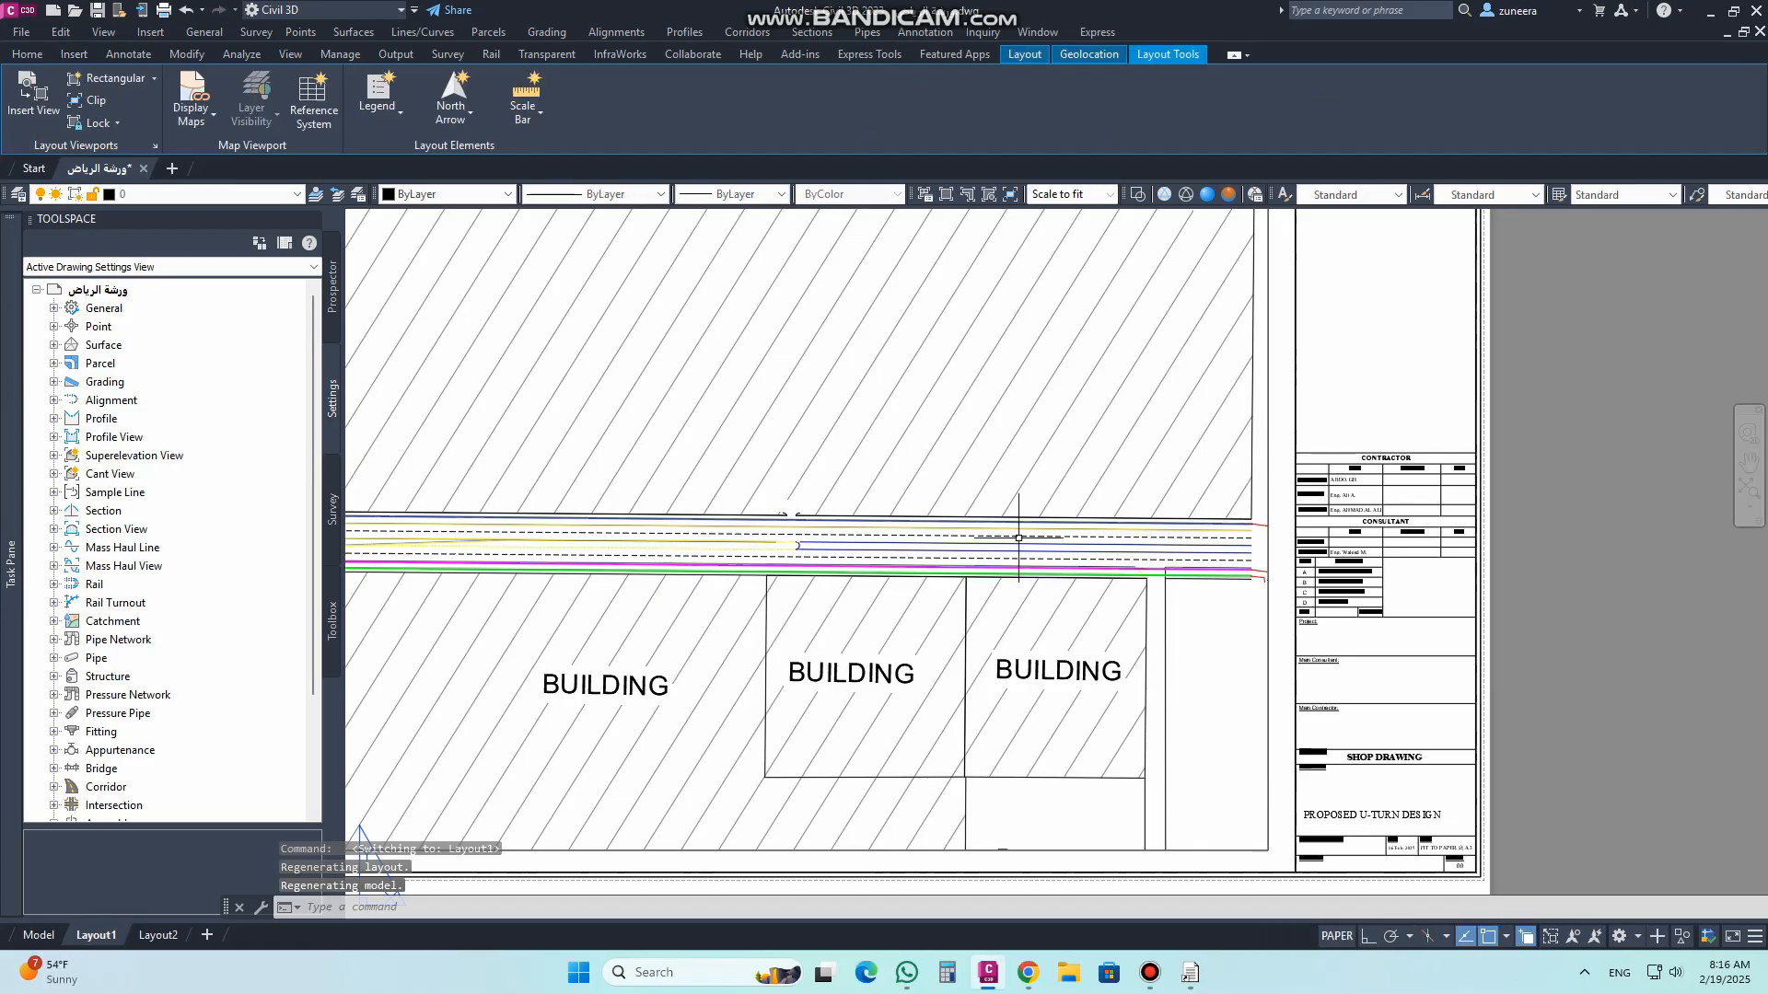
scroll(1018, 538, "down", 2)
double_click(961, 508)
middle_click_drag(1082, 513, 1063, 508)
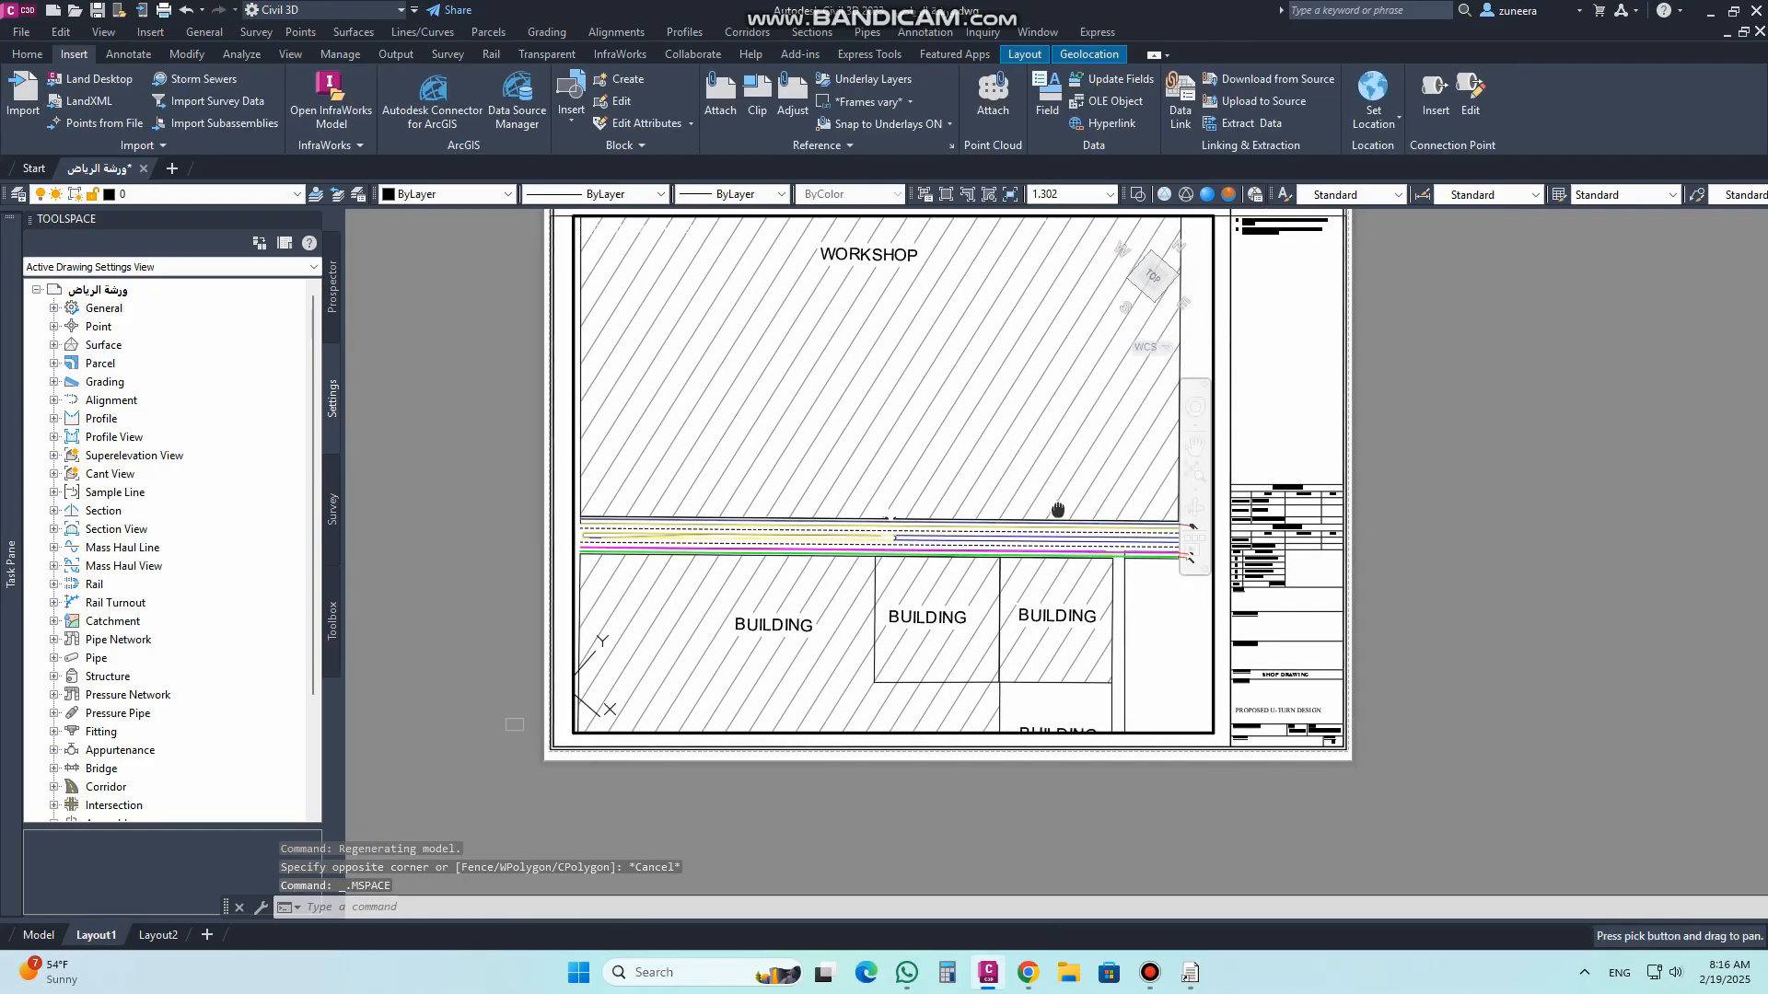
double_click(1410, 507)
scroll(1169, 550, "up", 2)
scroll(1185, 558, "up", 5)
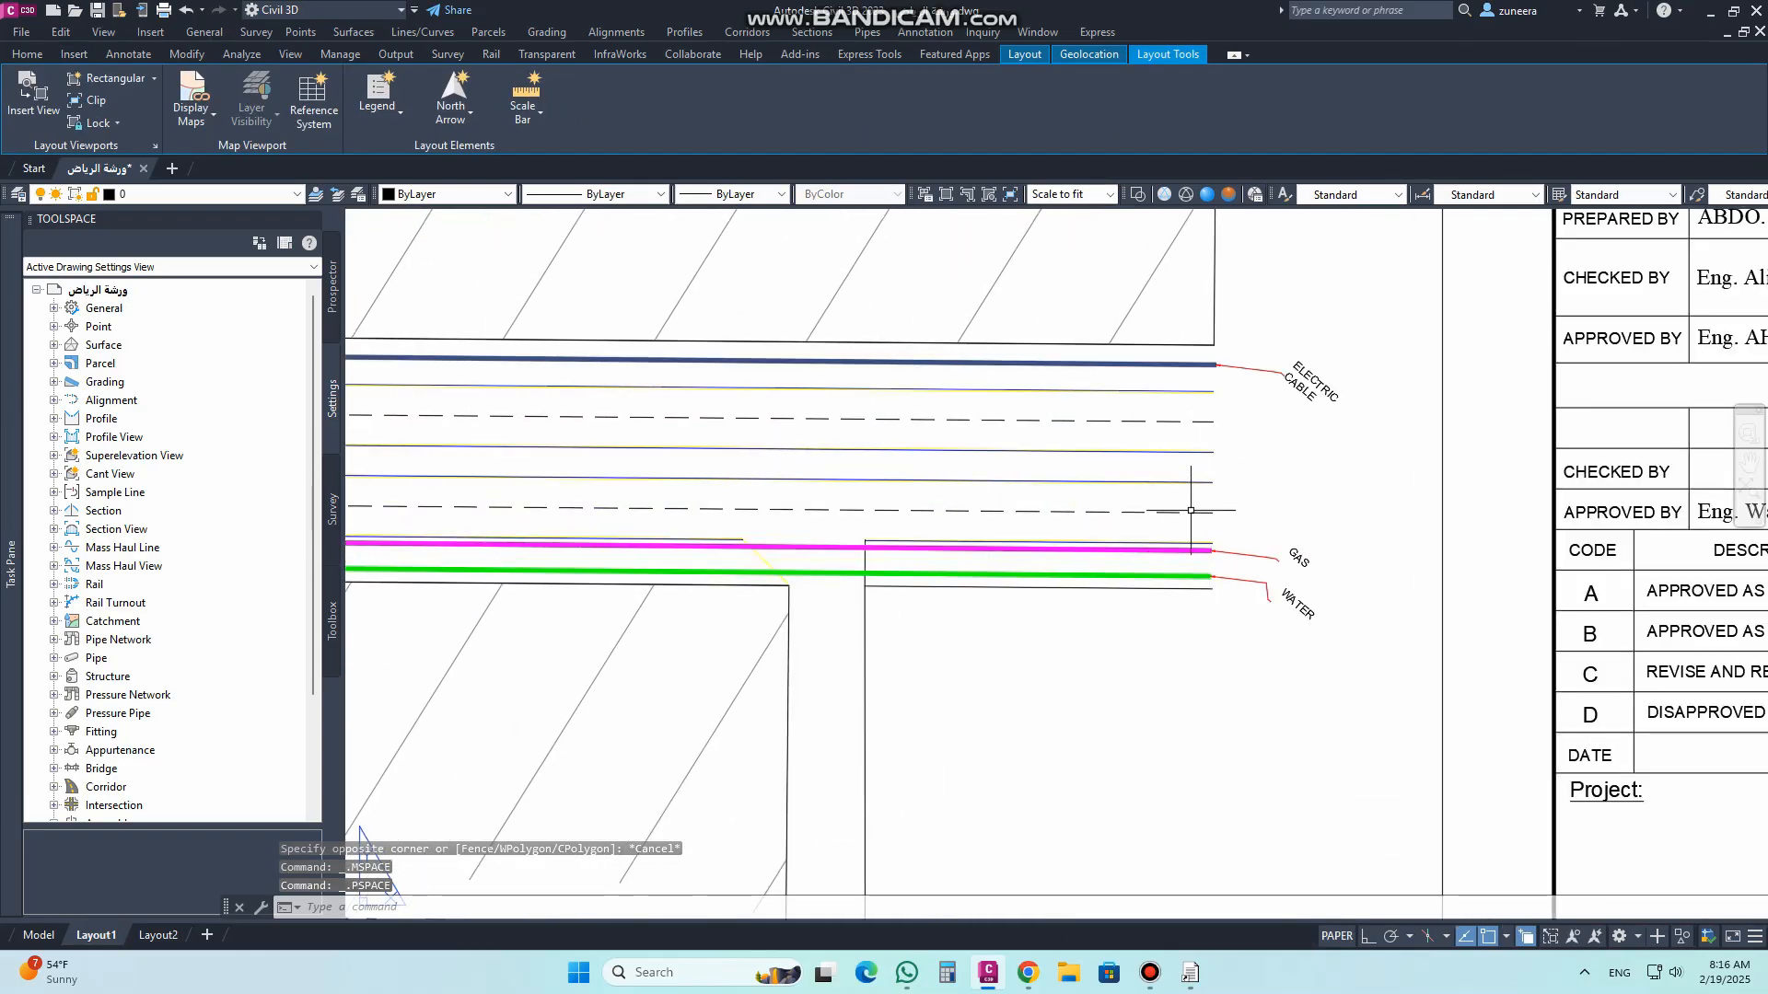
scroll(1302, 482, "down", 3)
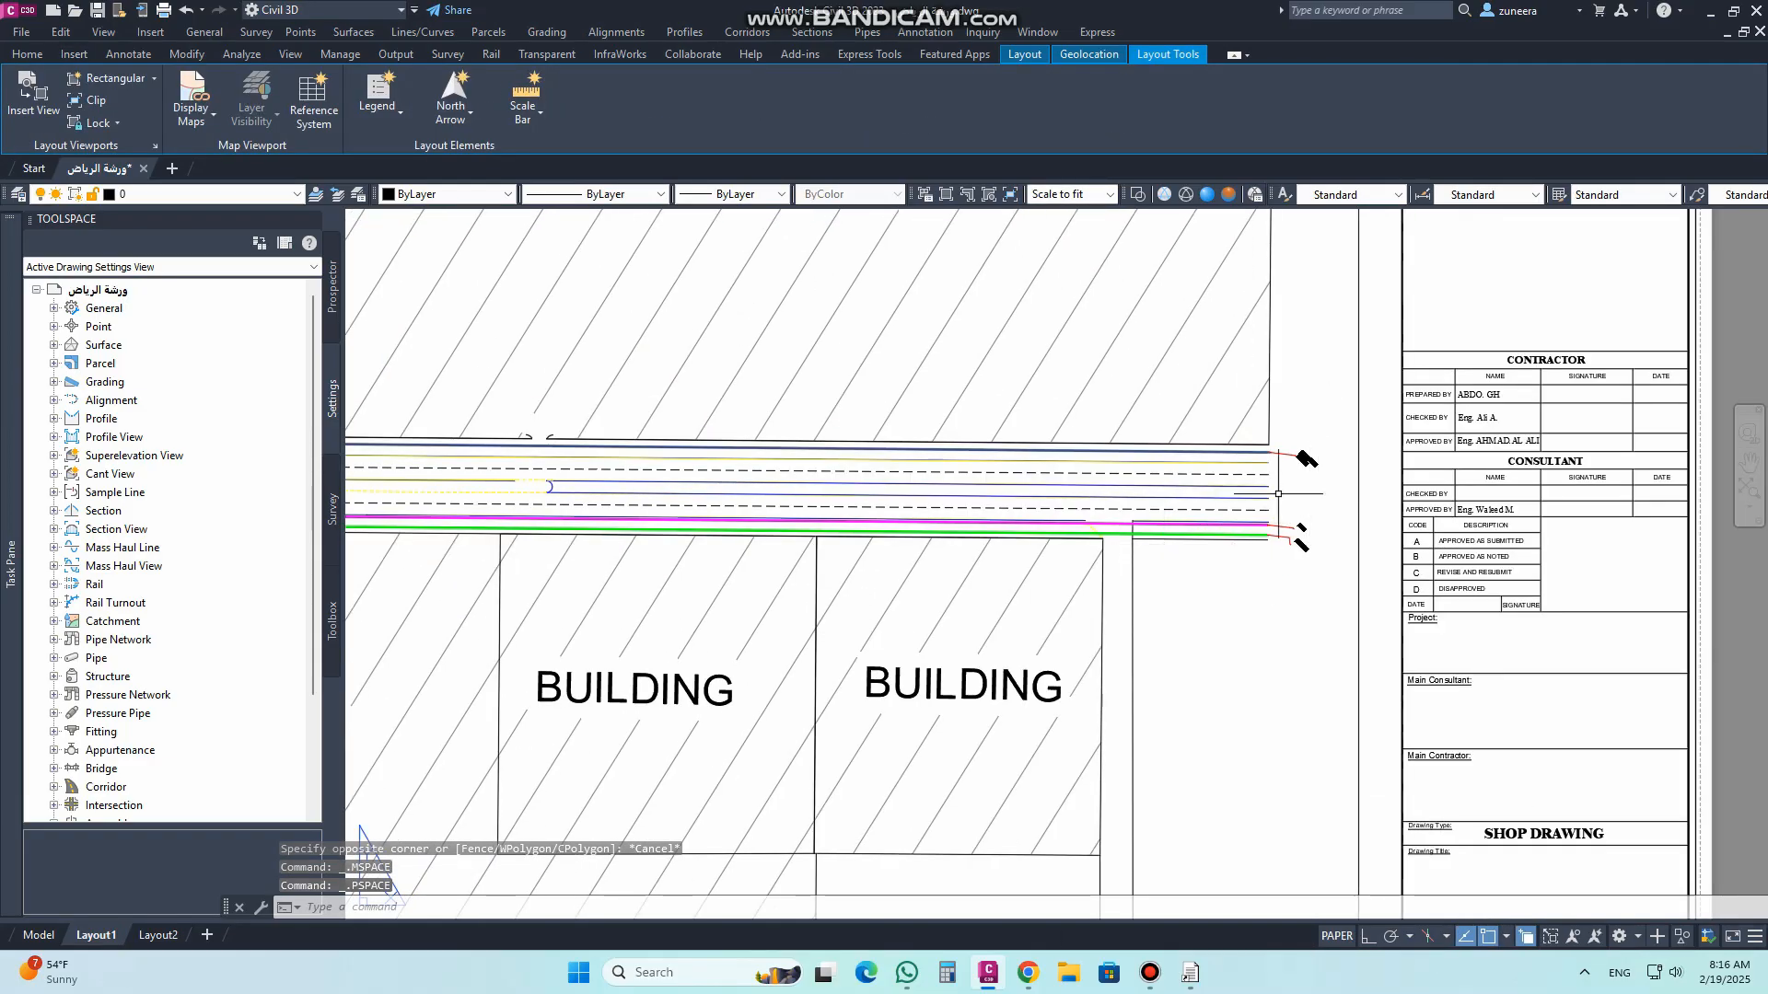
Step: Erase the ELECTRIC CABLE, GAS and WATER labels together with their leaders in model space
left_click(38, 935)
left_click(1427, 688)
left_click(1241, 541)
left_click(1212, 586)
left_click(1198, 632)
left_click(1276, 496)
left_click(1059, 380)
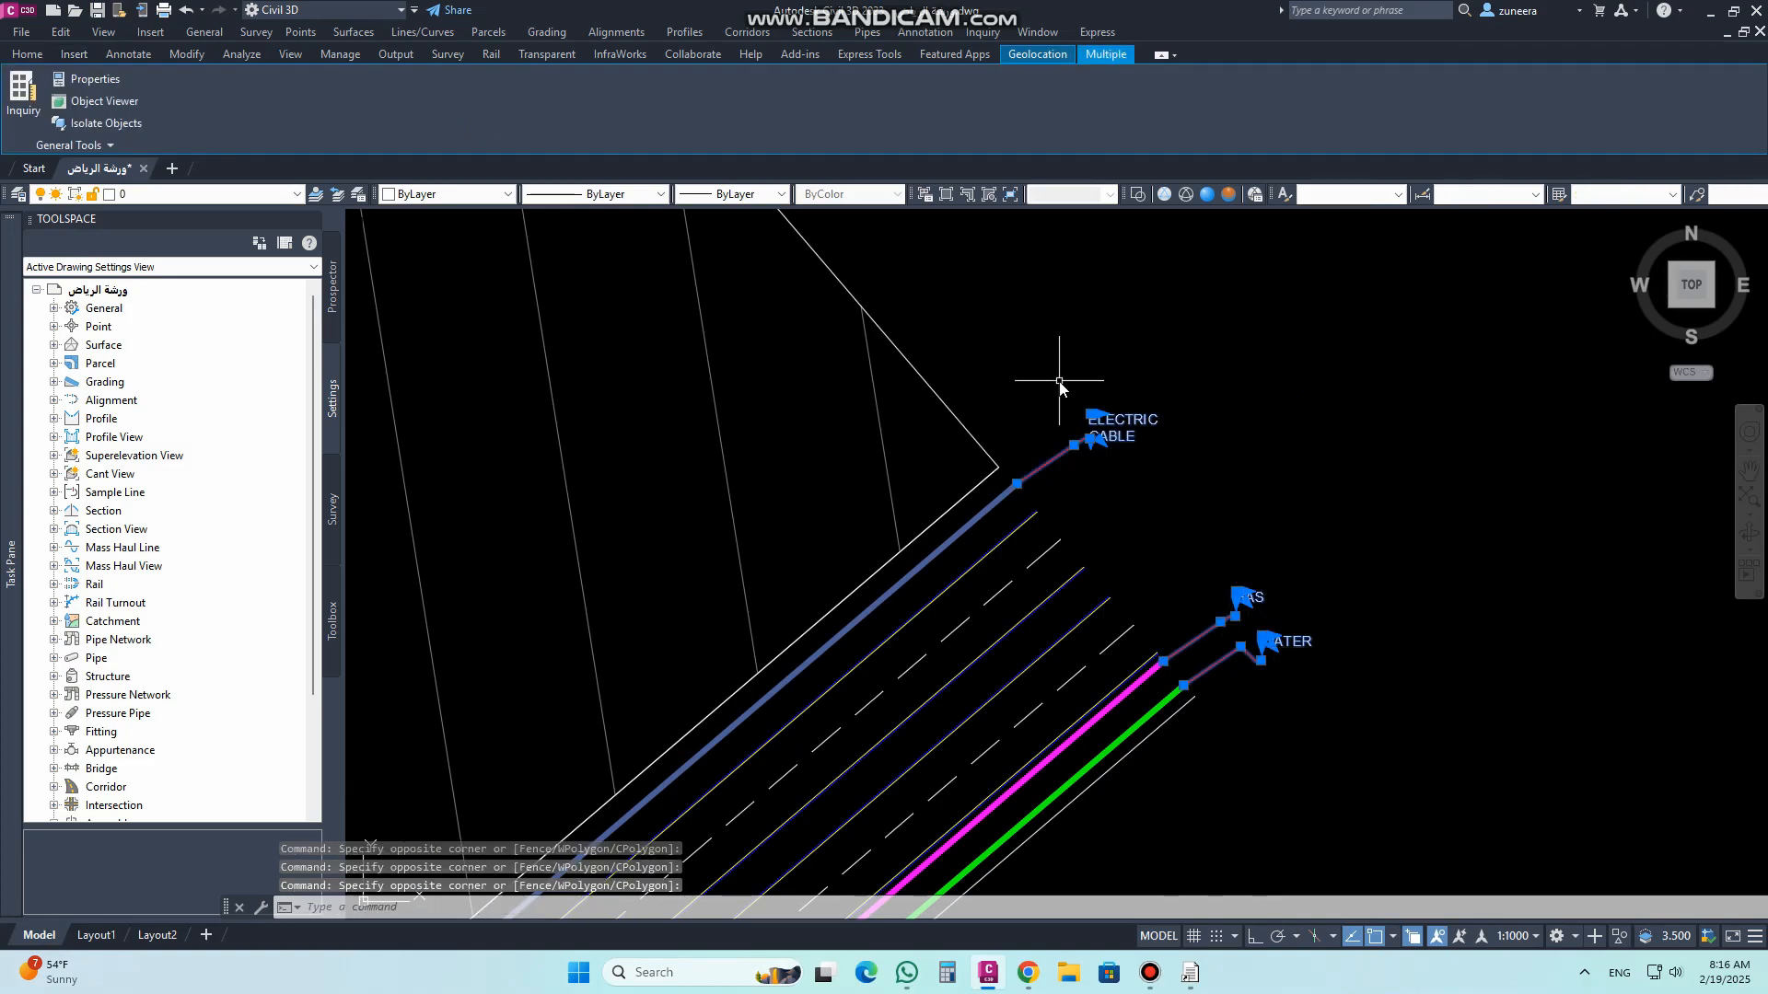
type("E")
key("Return")
Step: Examine the pipe symbol legend image beside the plan in model space
scroll(1257, 429, "down", 2)
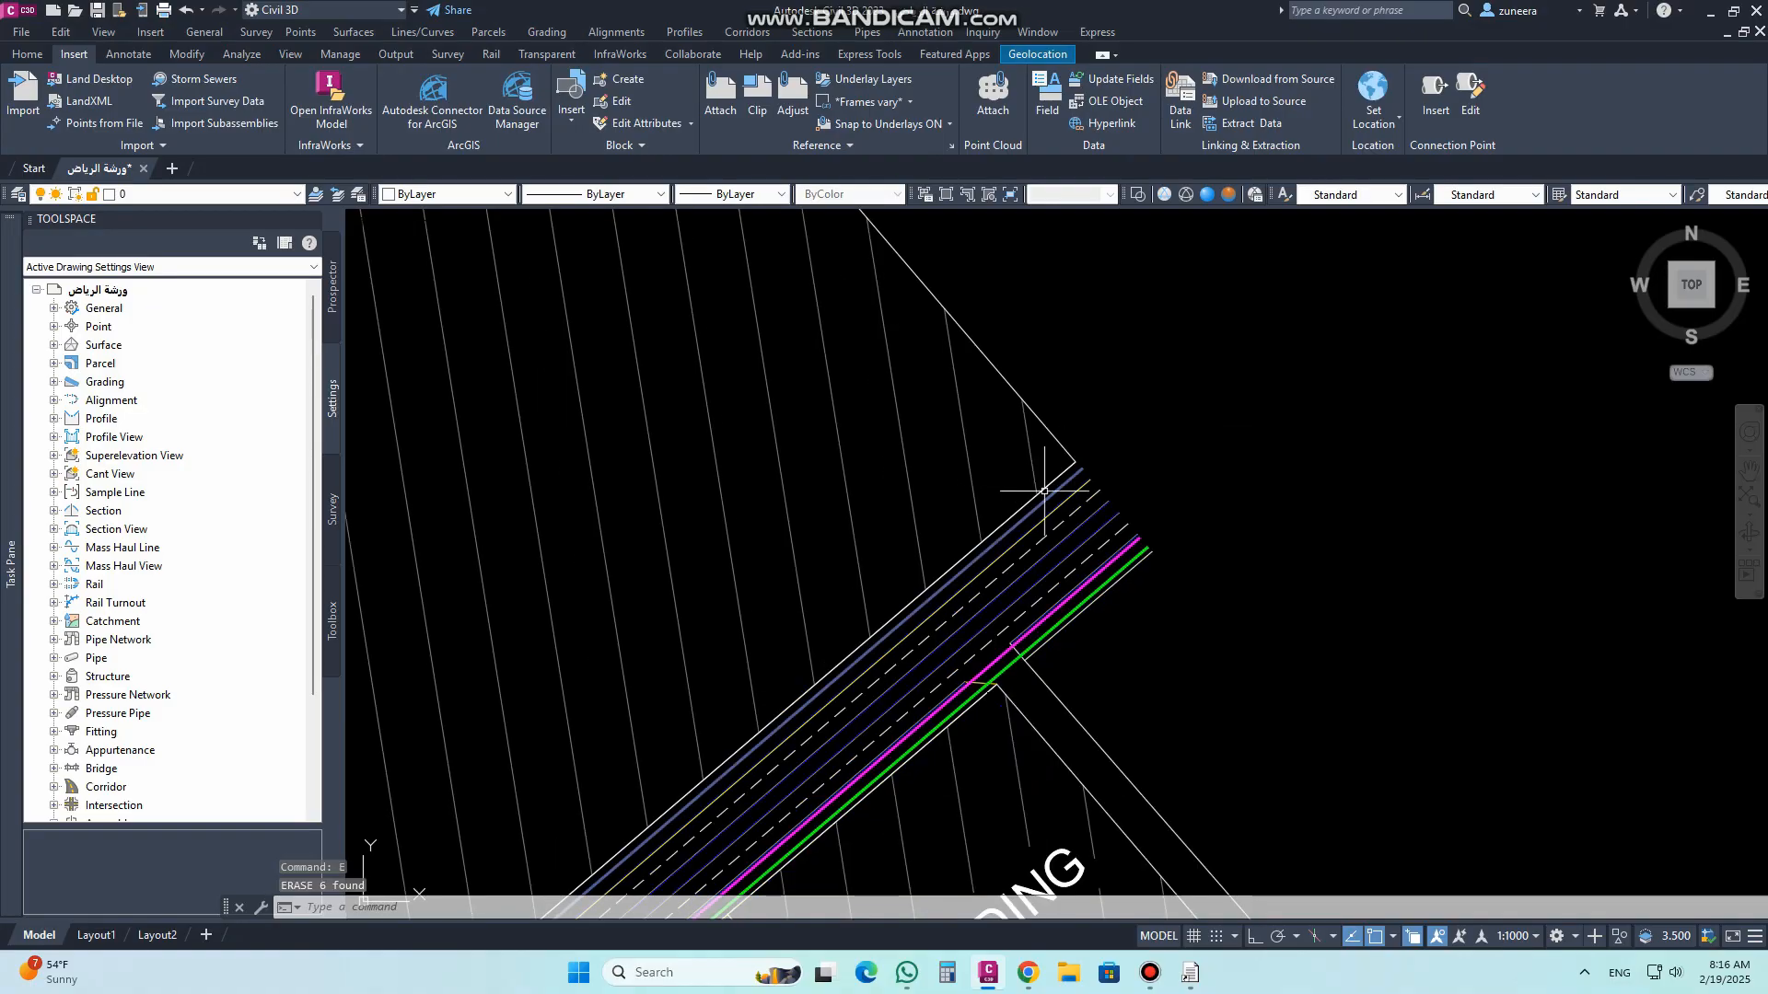
scroll(736, 565, "down", 5)
scroll(1572, 436, "up", 4)
middle_click_drag(1570, 435, 1433, 426)
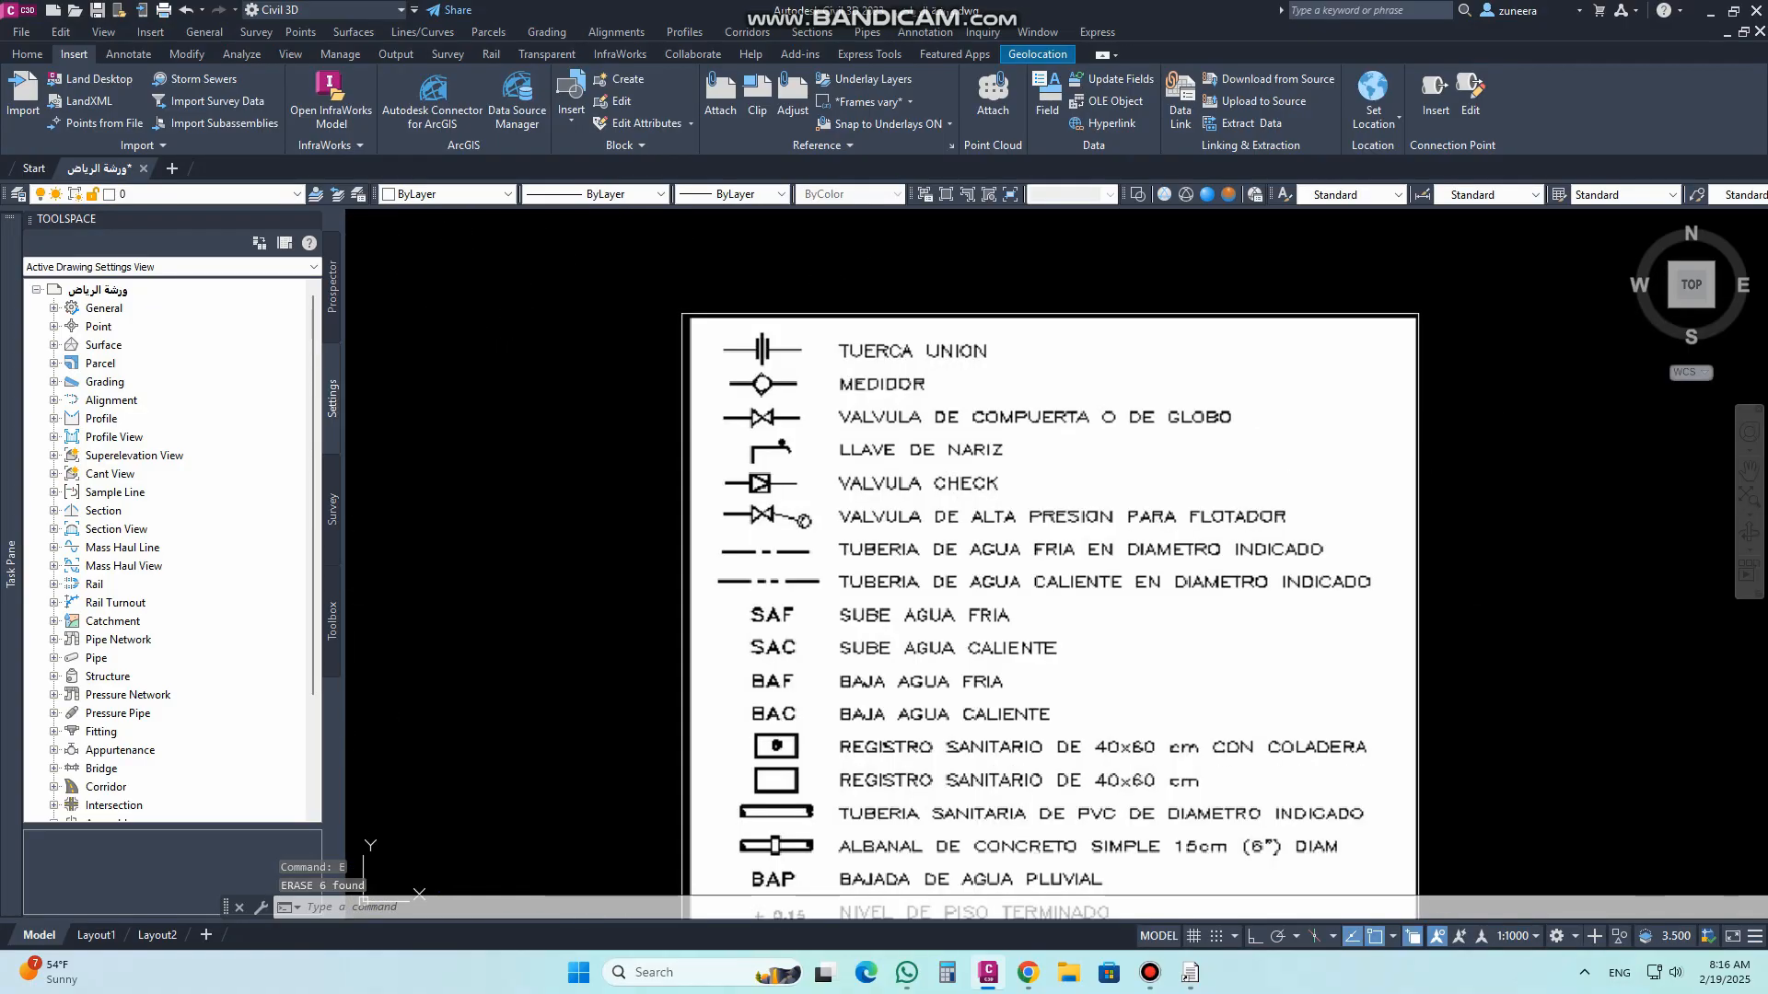
scroll(1123, 359, "down", 3)
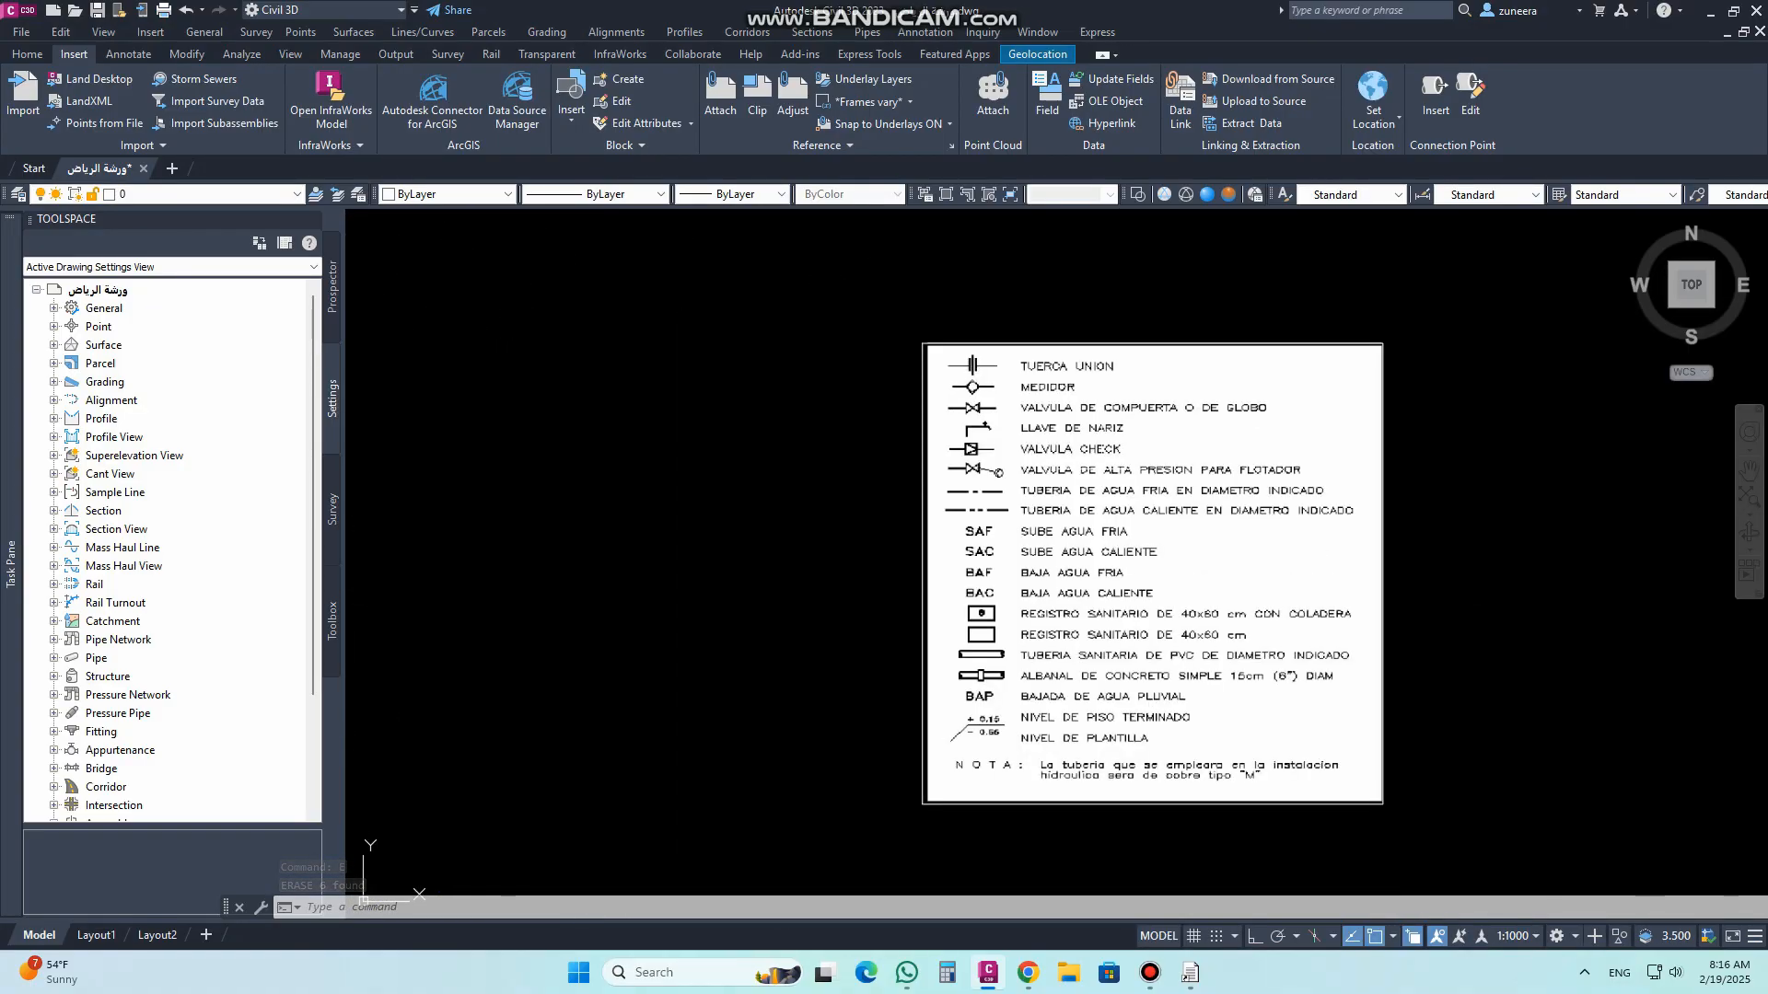
scroll(1013, 396, "up", 3)
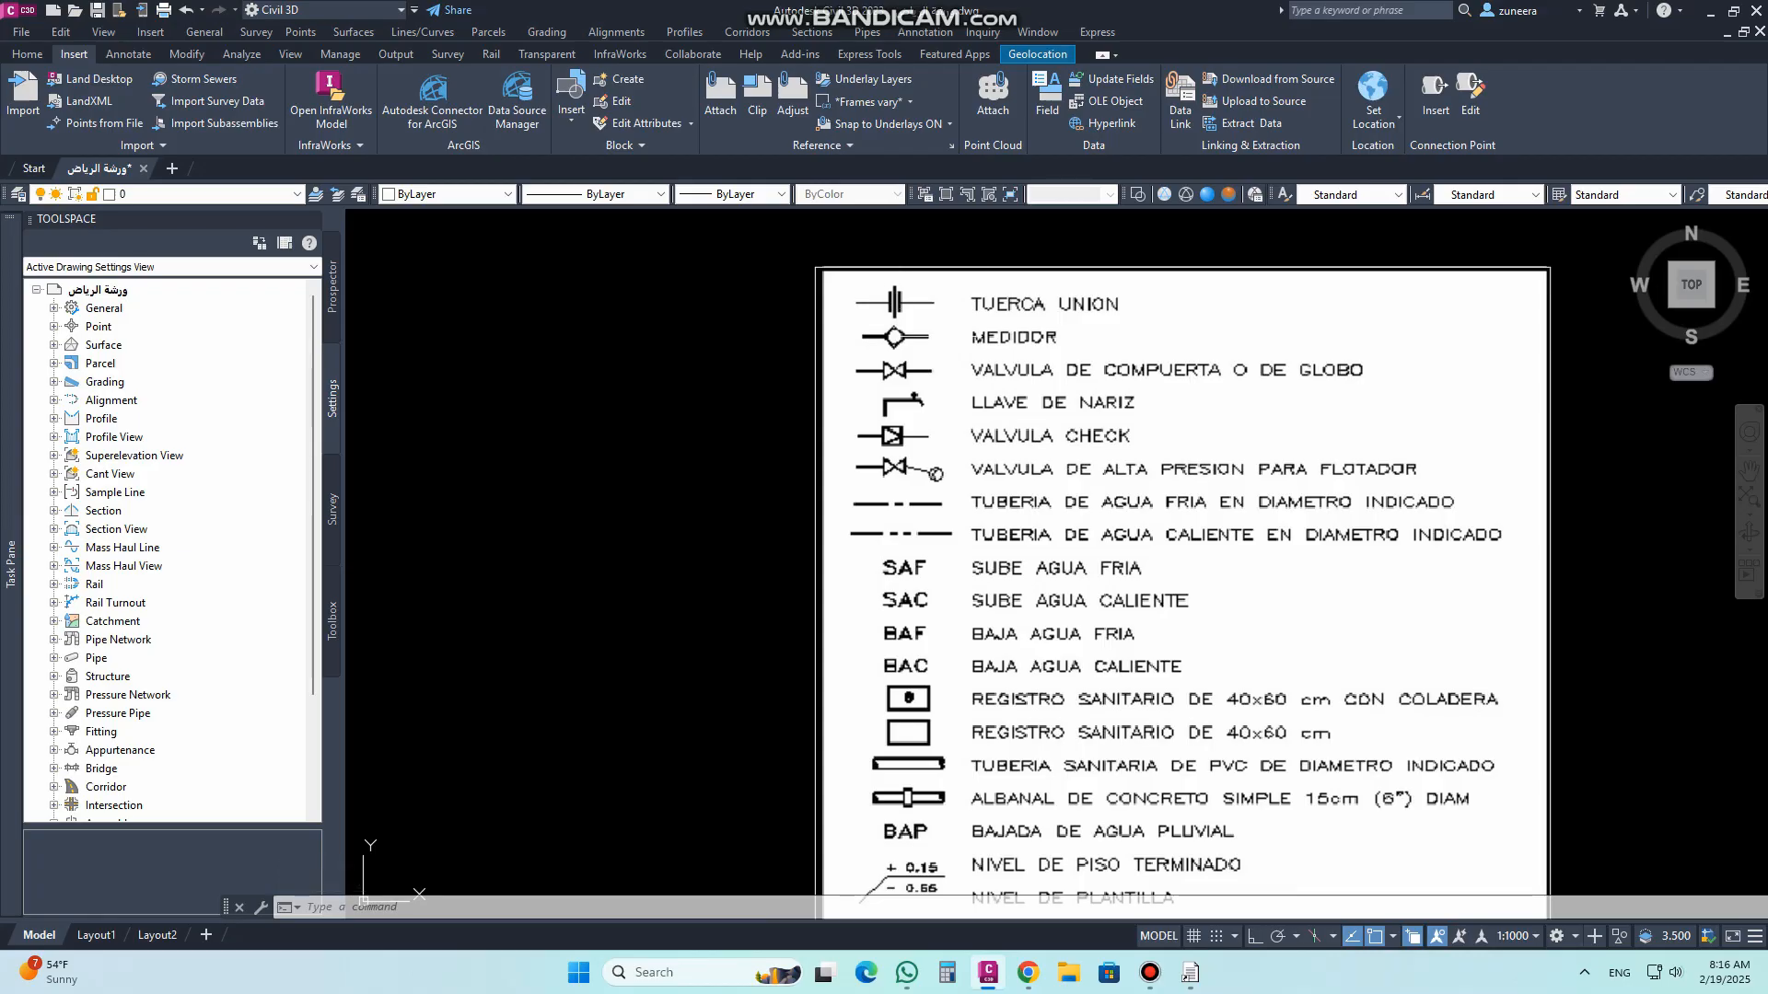
Step: Examine the free space above the title block in Layout1 and return to the utility lines' ends in model space
left_click(92, 935)
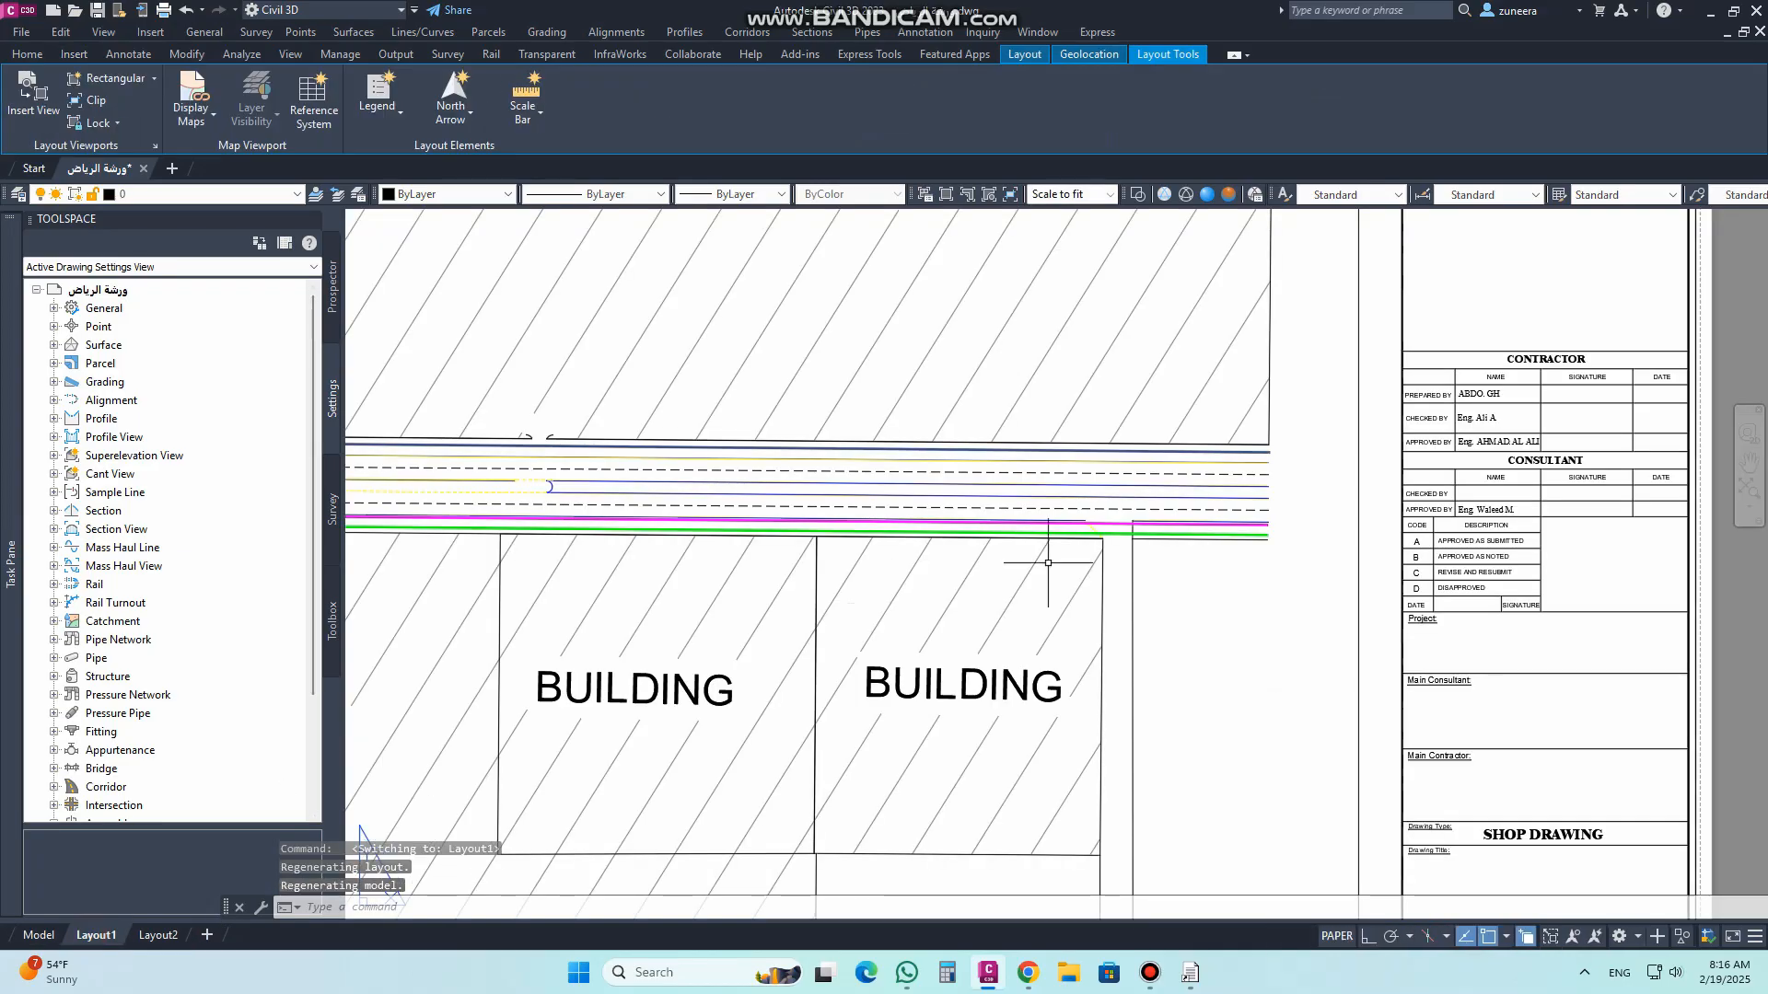
scroll(1160, 343, "up", 2)
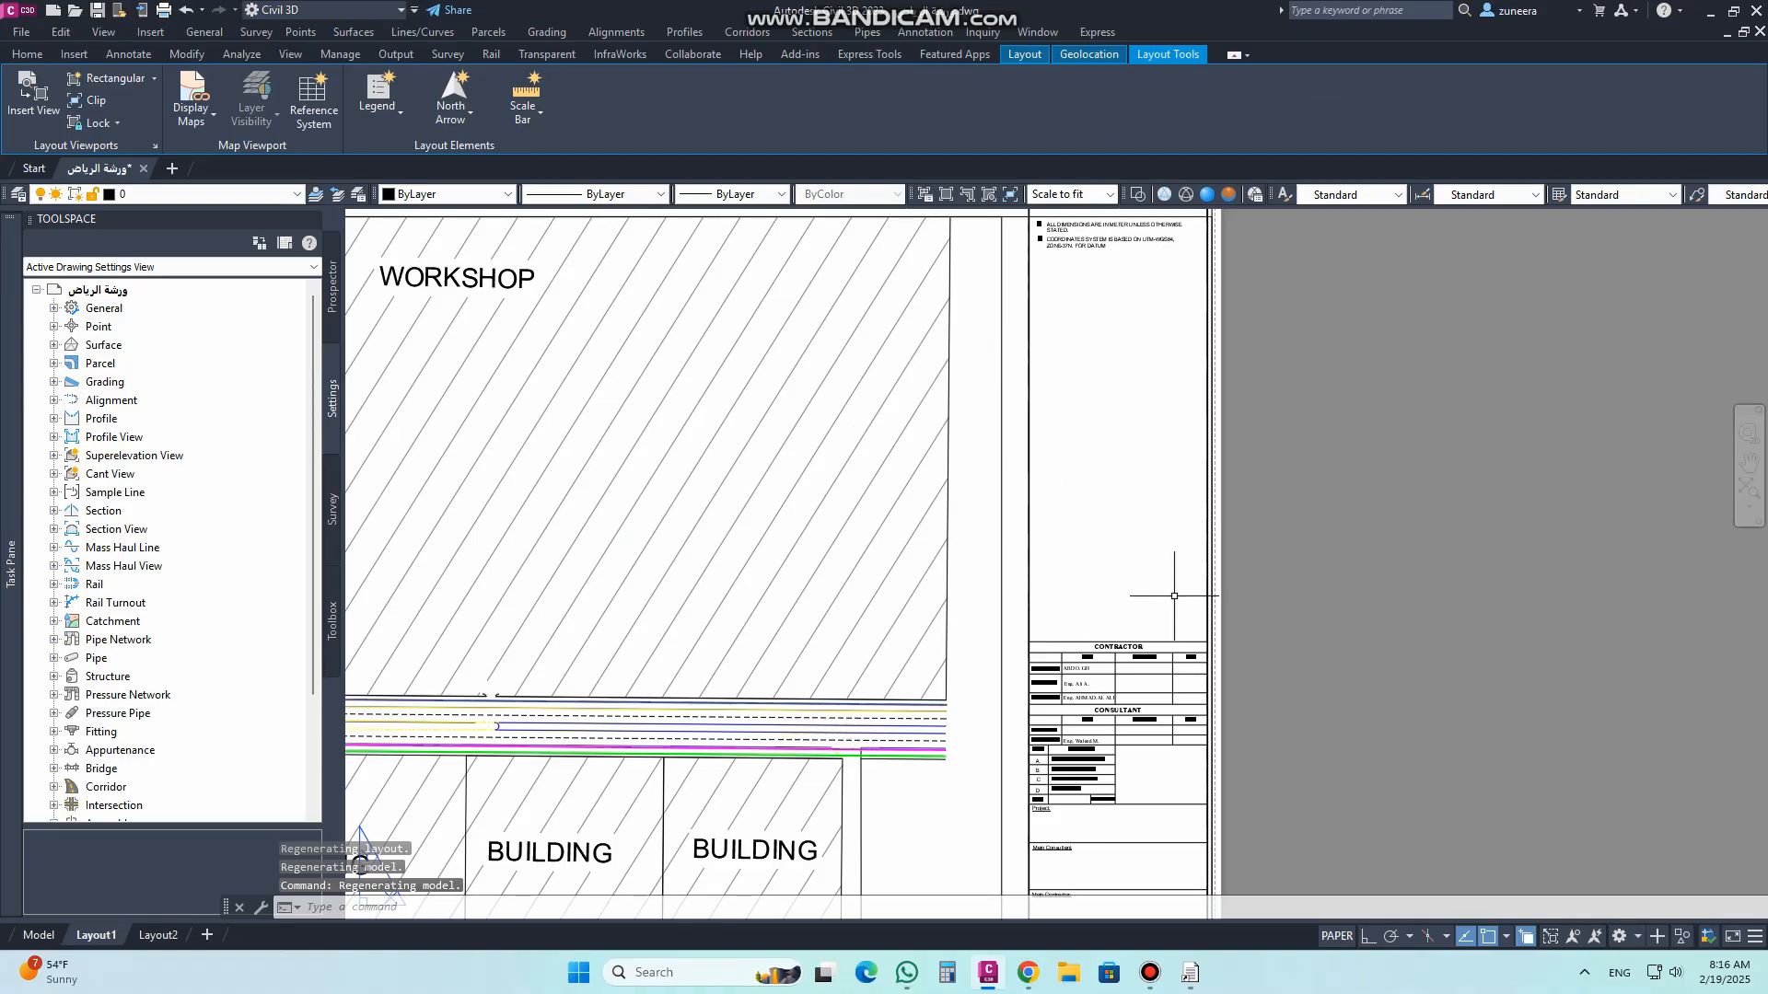
left_click(39, 934)
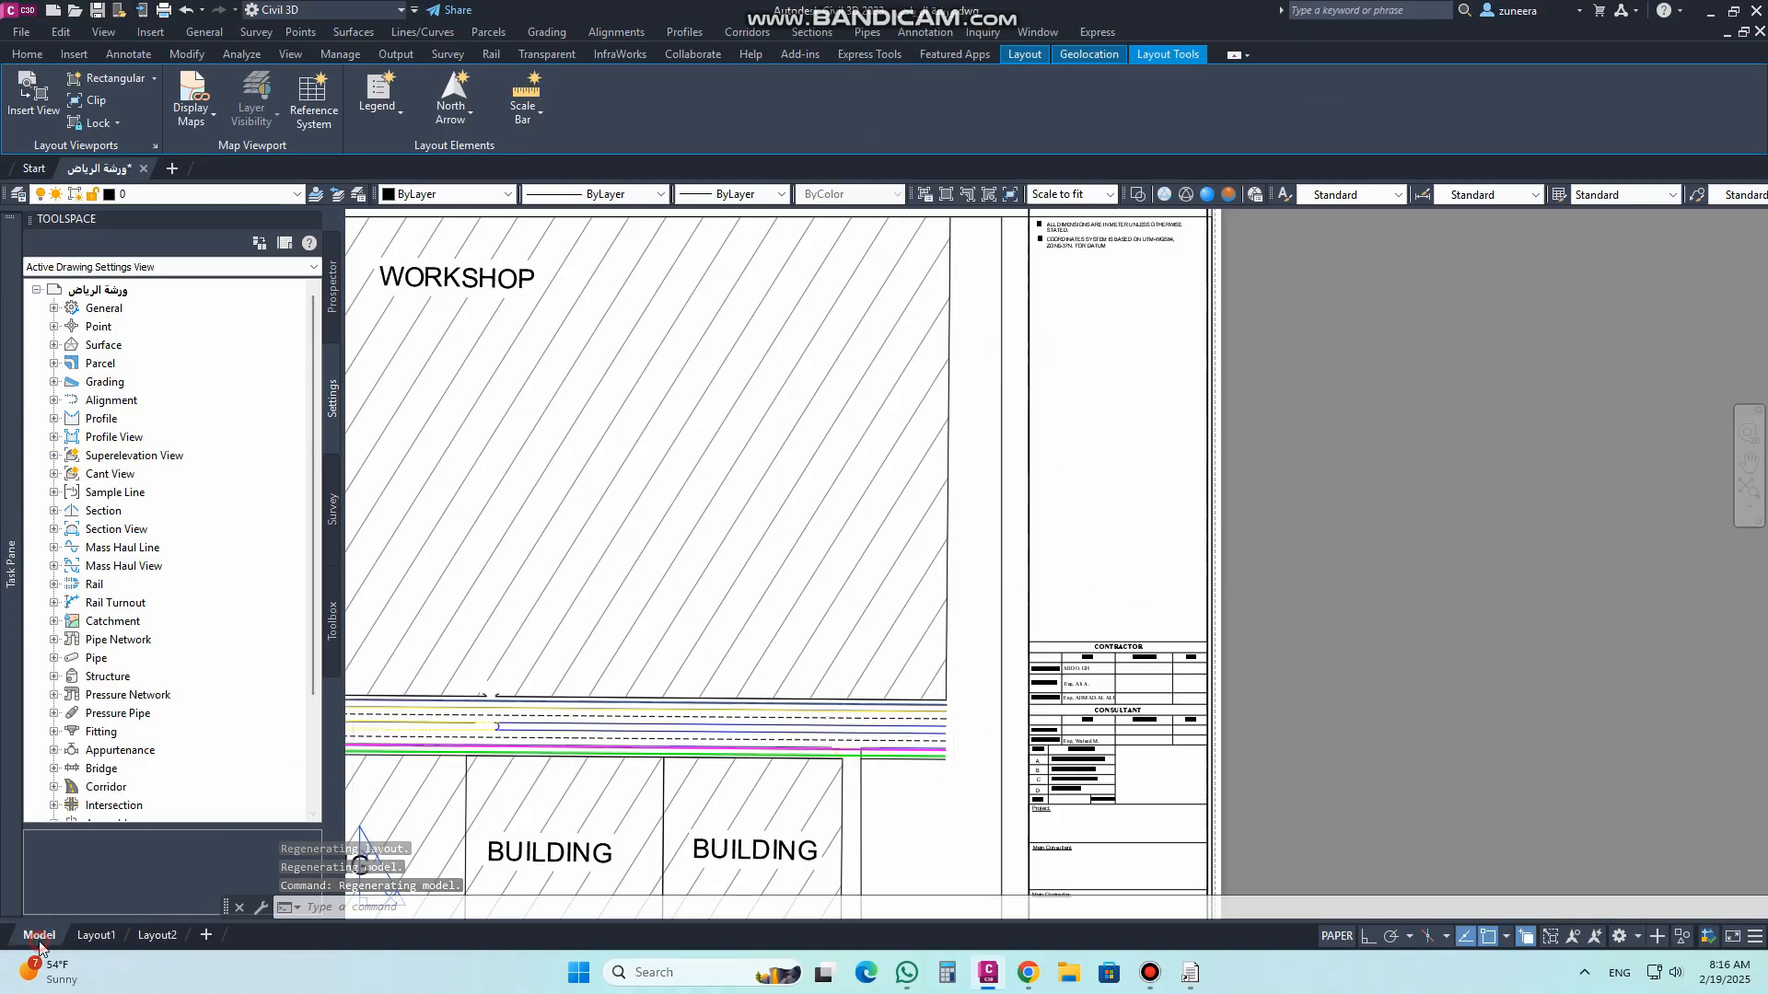
scroll(686, 576, "up", 8)
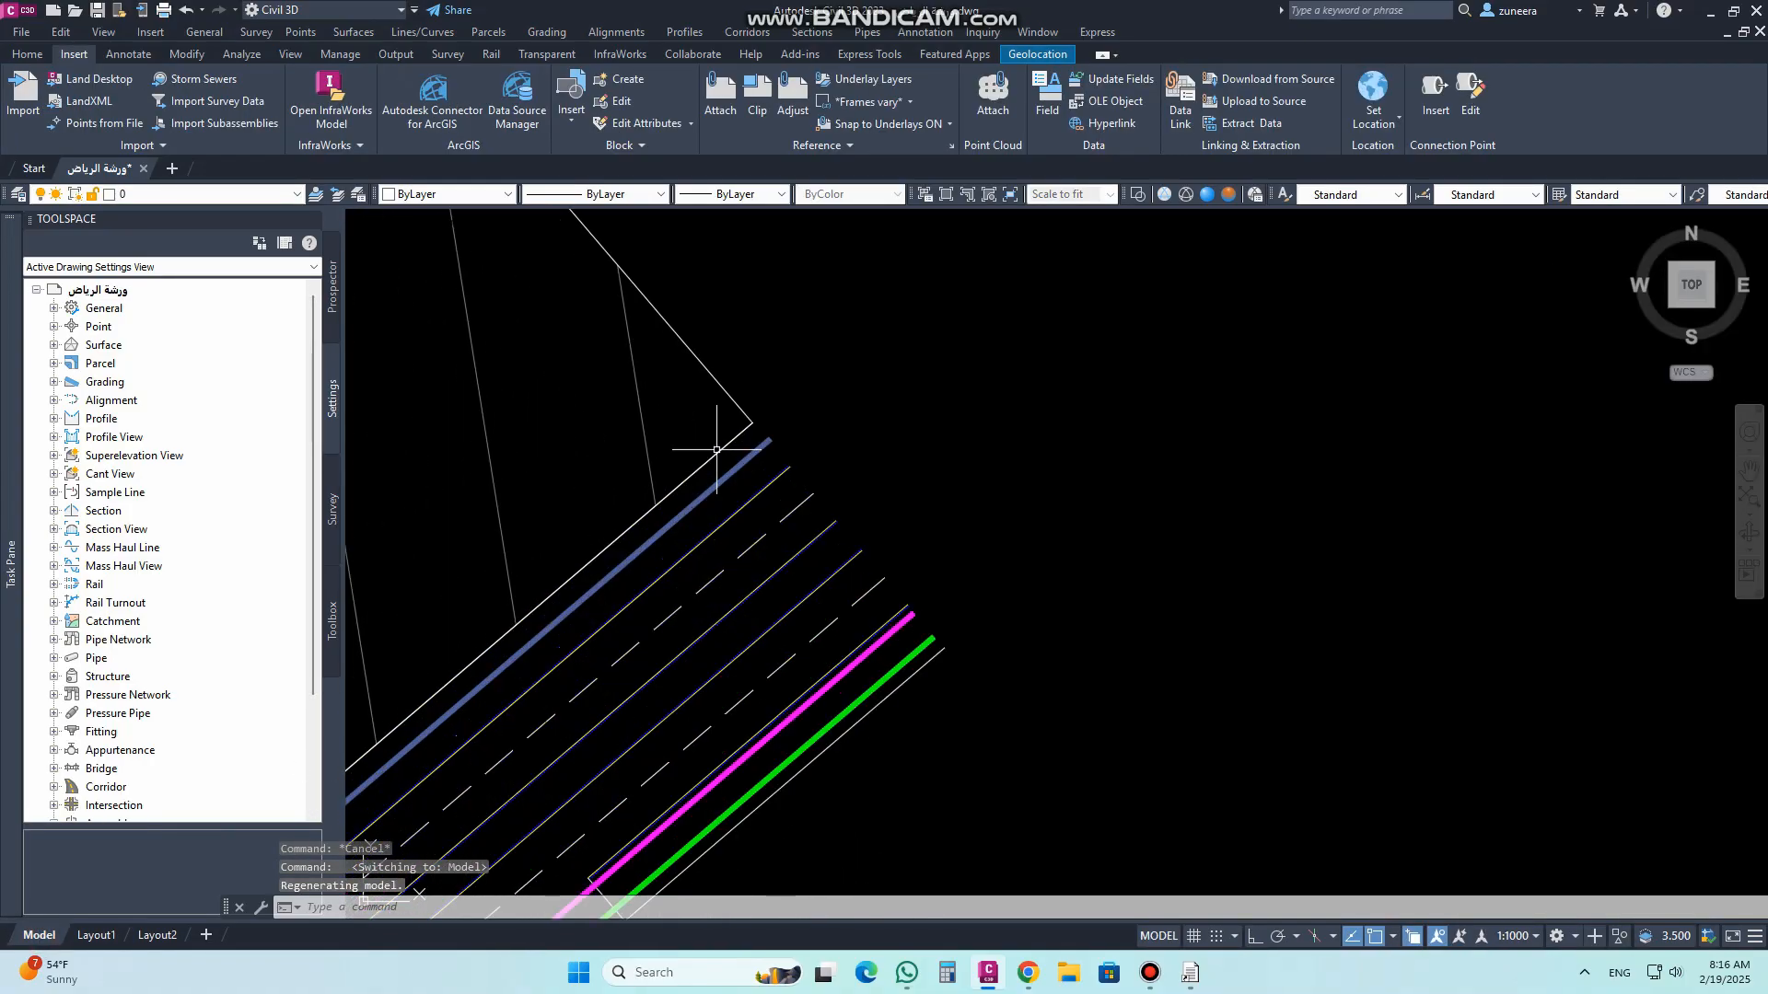
Step: Compare the utility lines' ends with the cold and hot water pipe symbols in the legend image
scroll(871, 440, "down", 4)
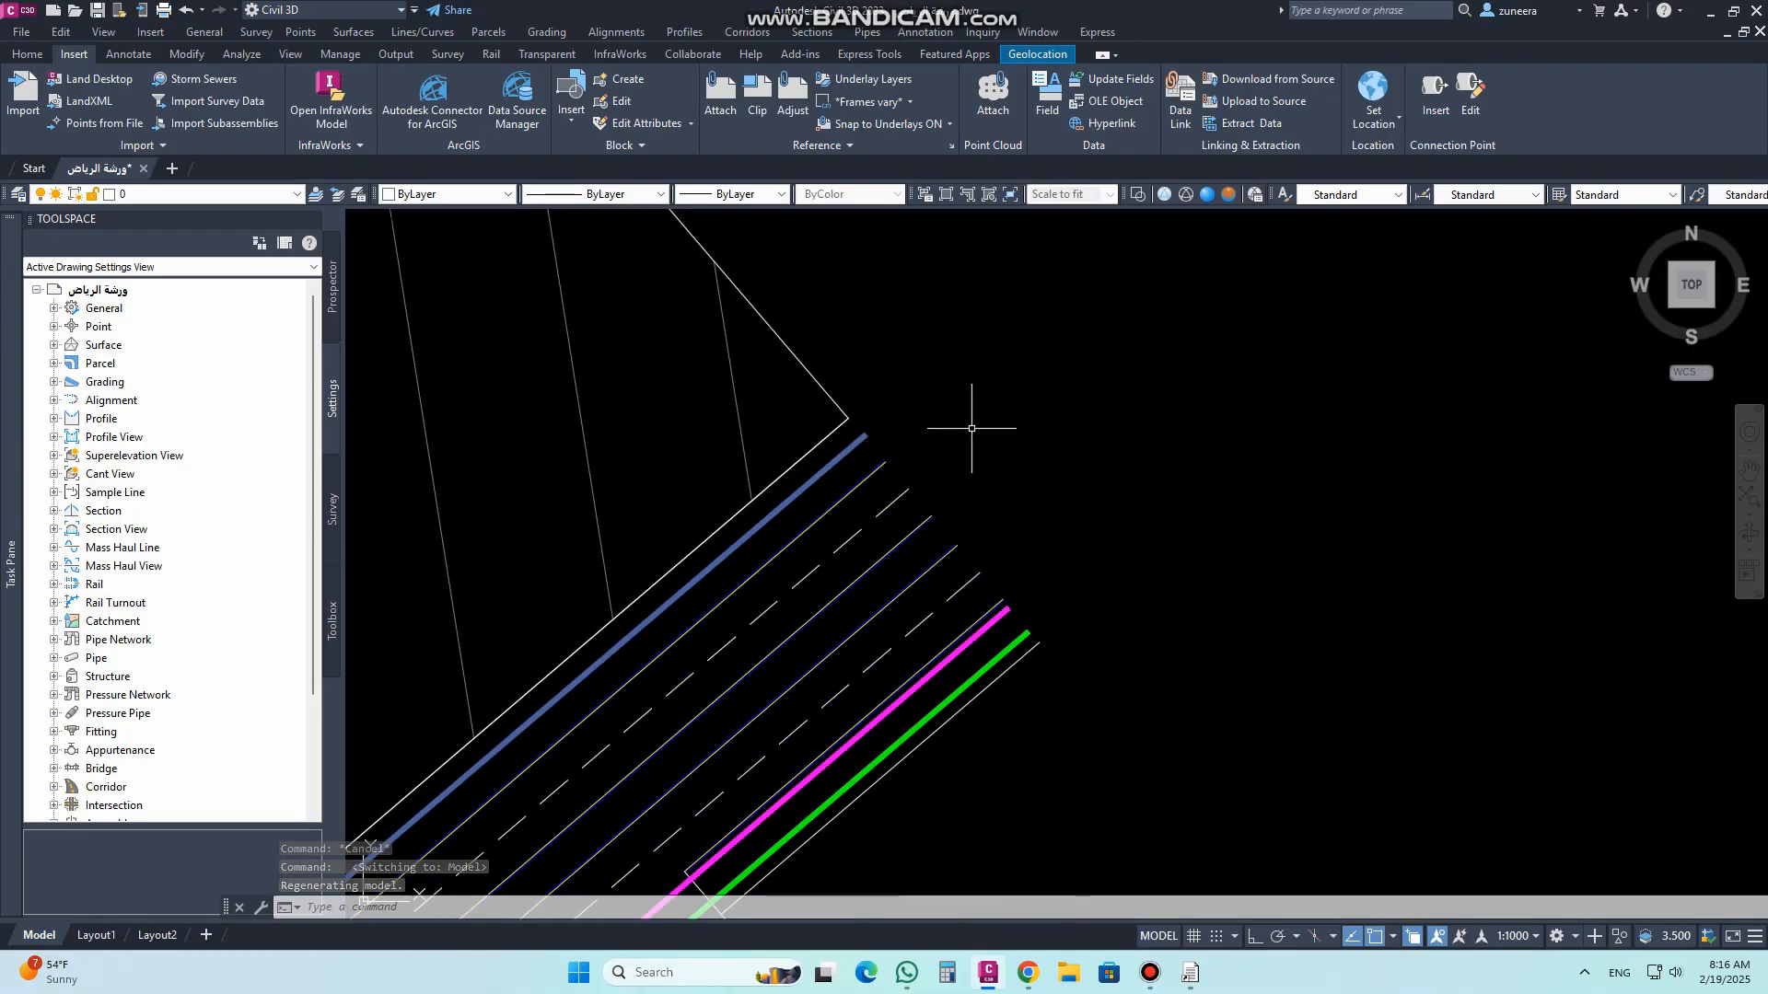
middle_click_drag(926, 488, 804, 552)
scroll(840, 501, "up", 2)
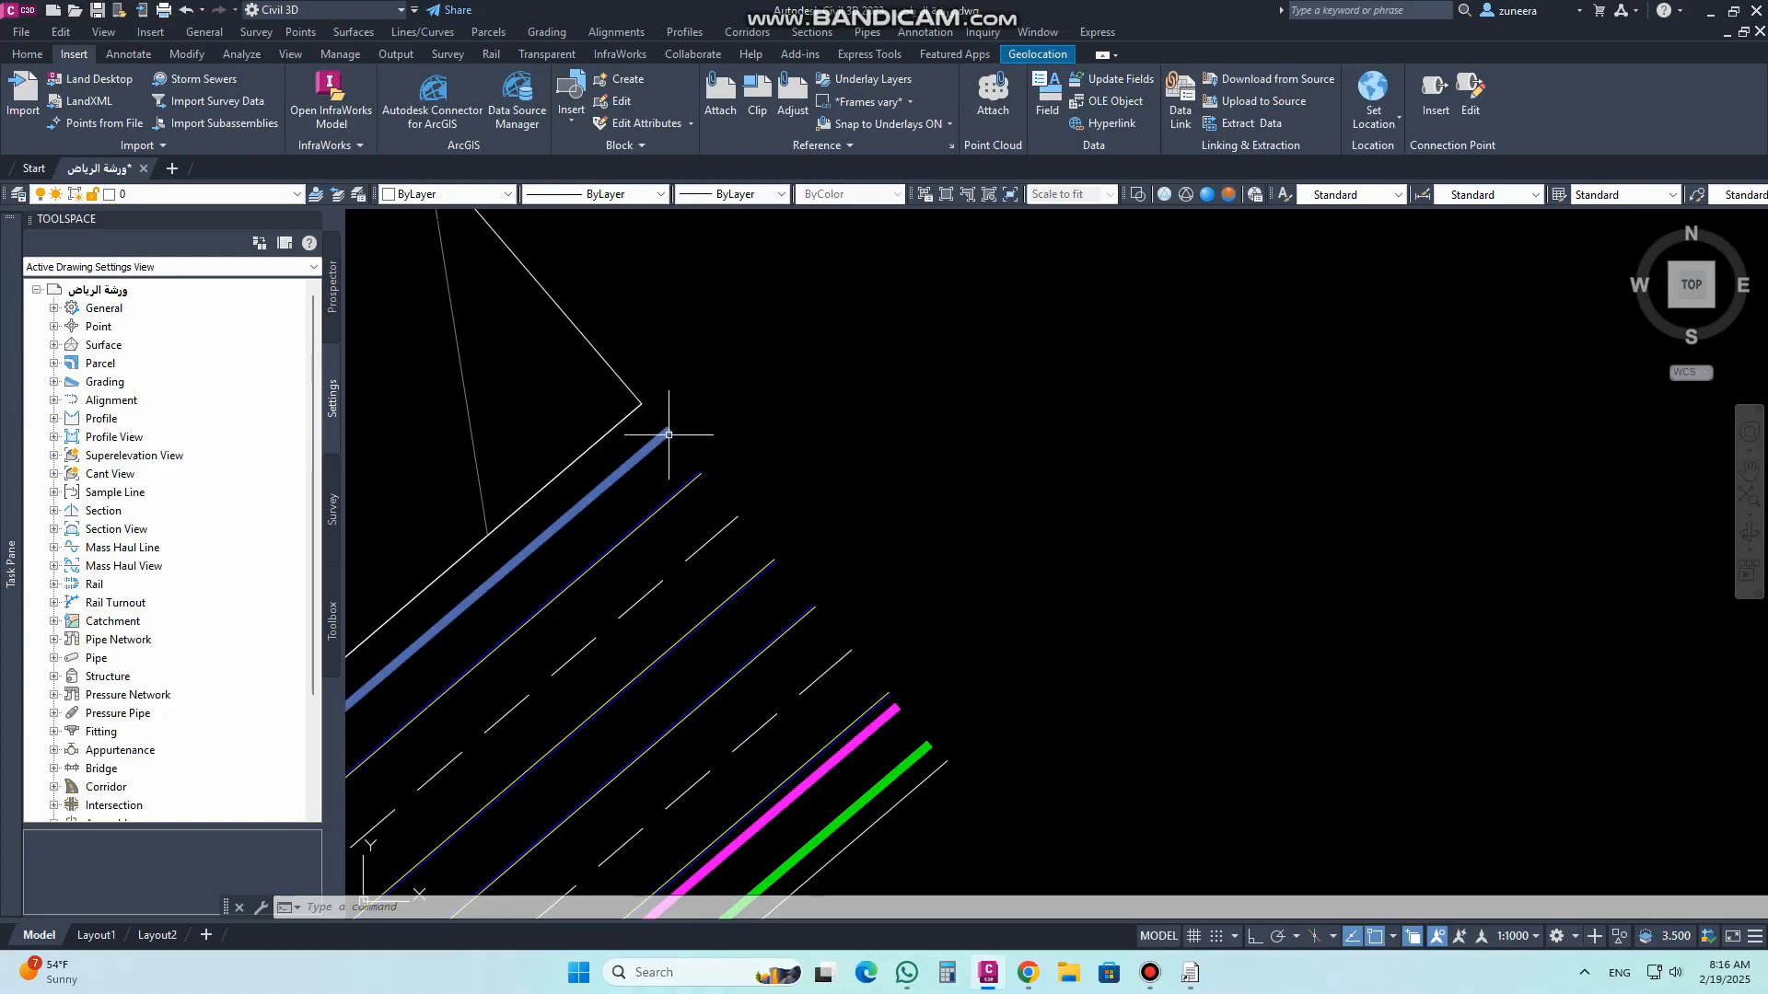
scroll(676, 532, "down", 6)
scroll(1006, 493, "up", 2)
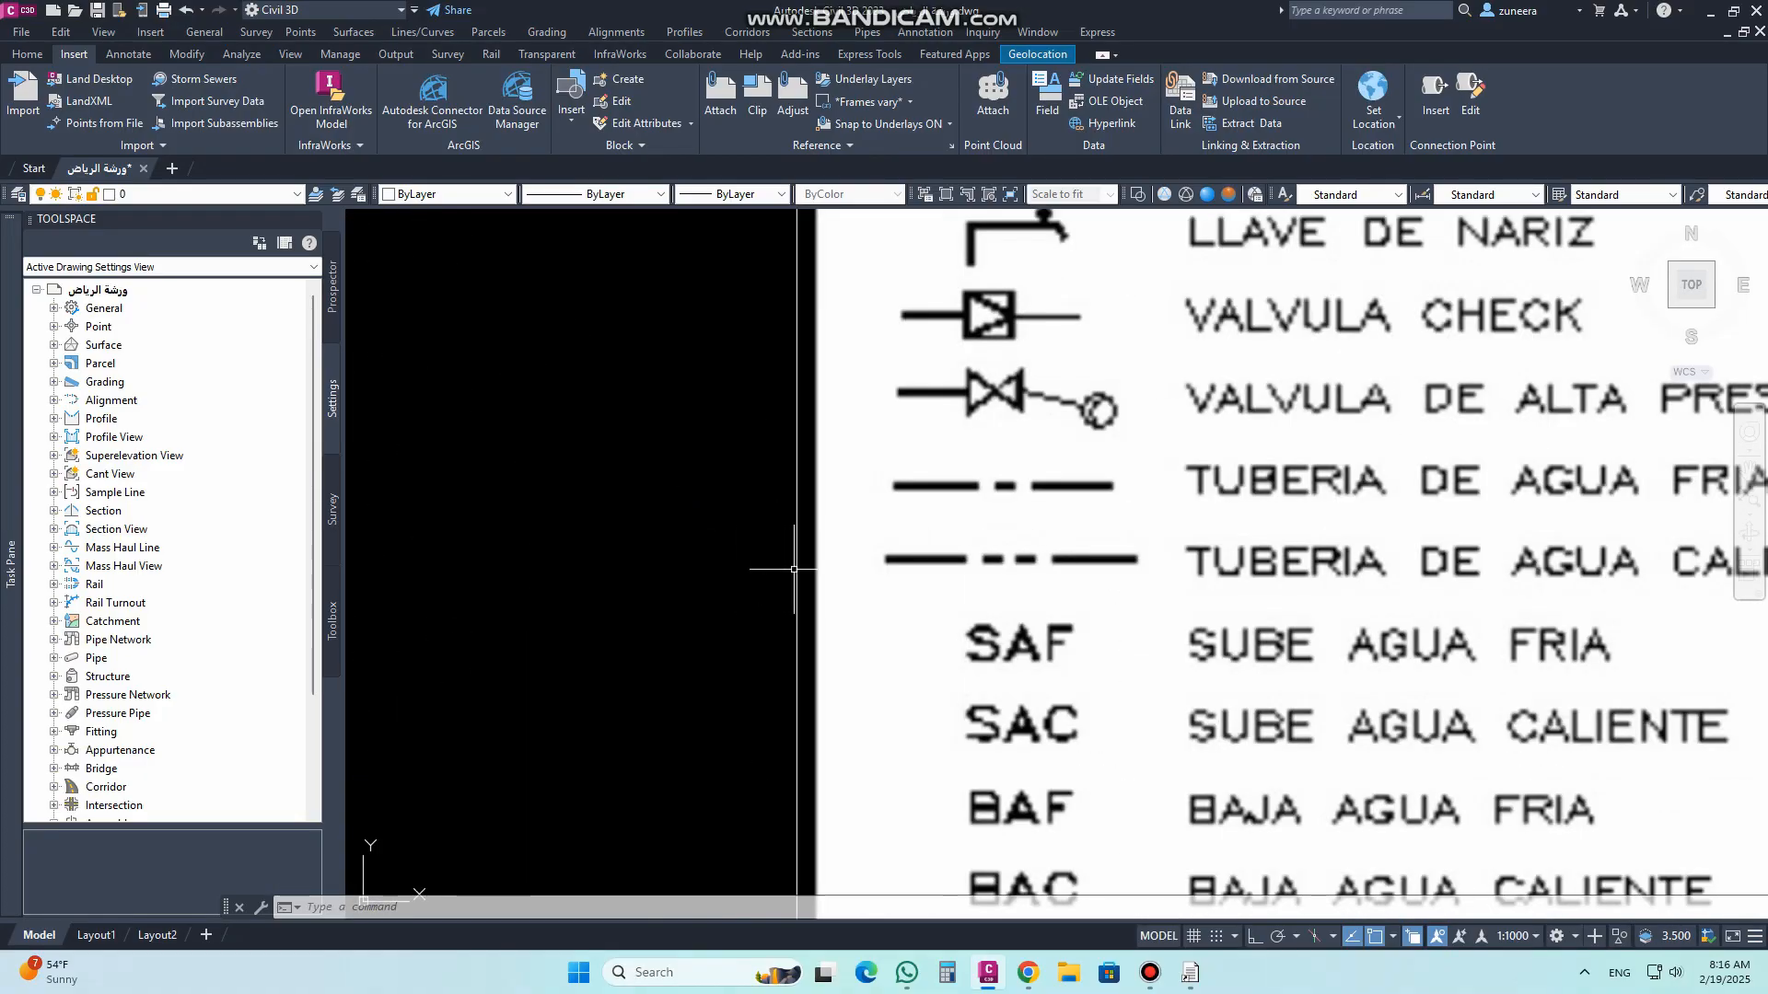
scroll(1381, 512, "down", 4)
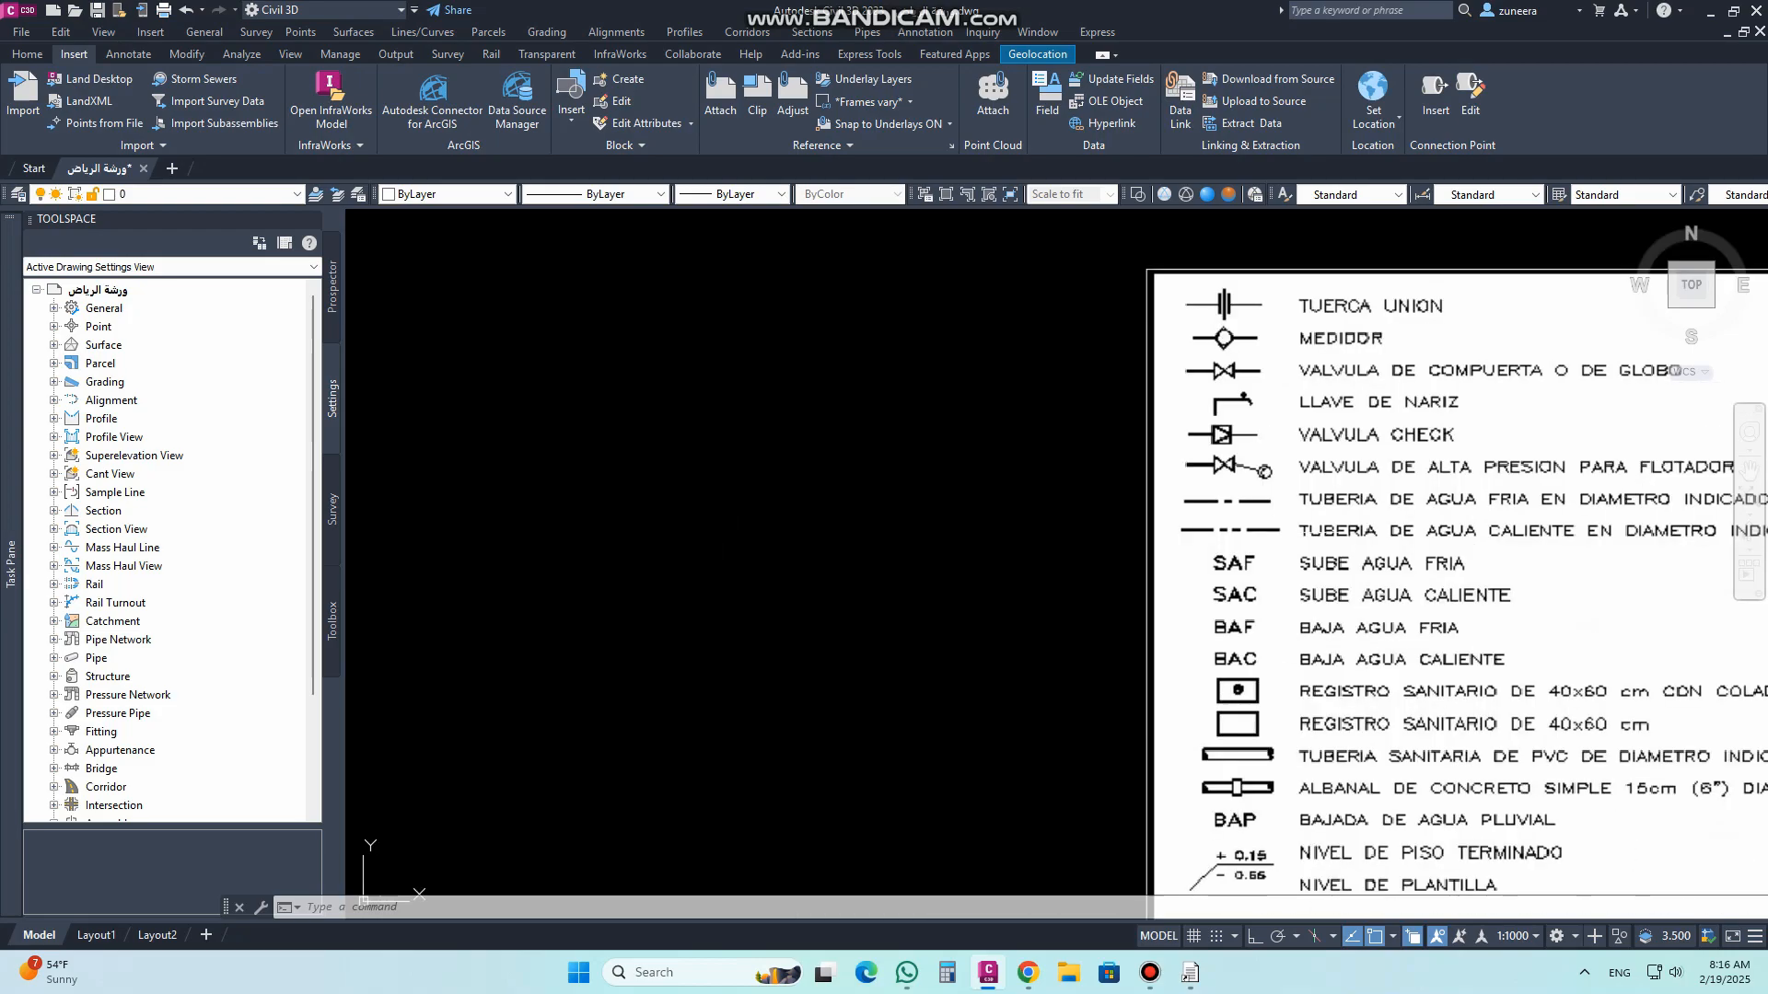
middle_click_drag(770, 578, 1350, 419)
scroll(1349, 421, "down", 4)
scroll(953, 530, "up", 4)
scroll(969, 519, "up", 3)
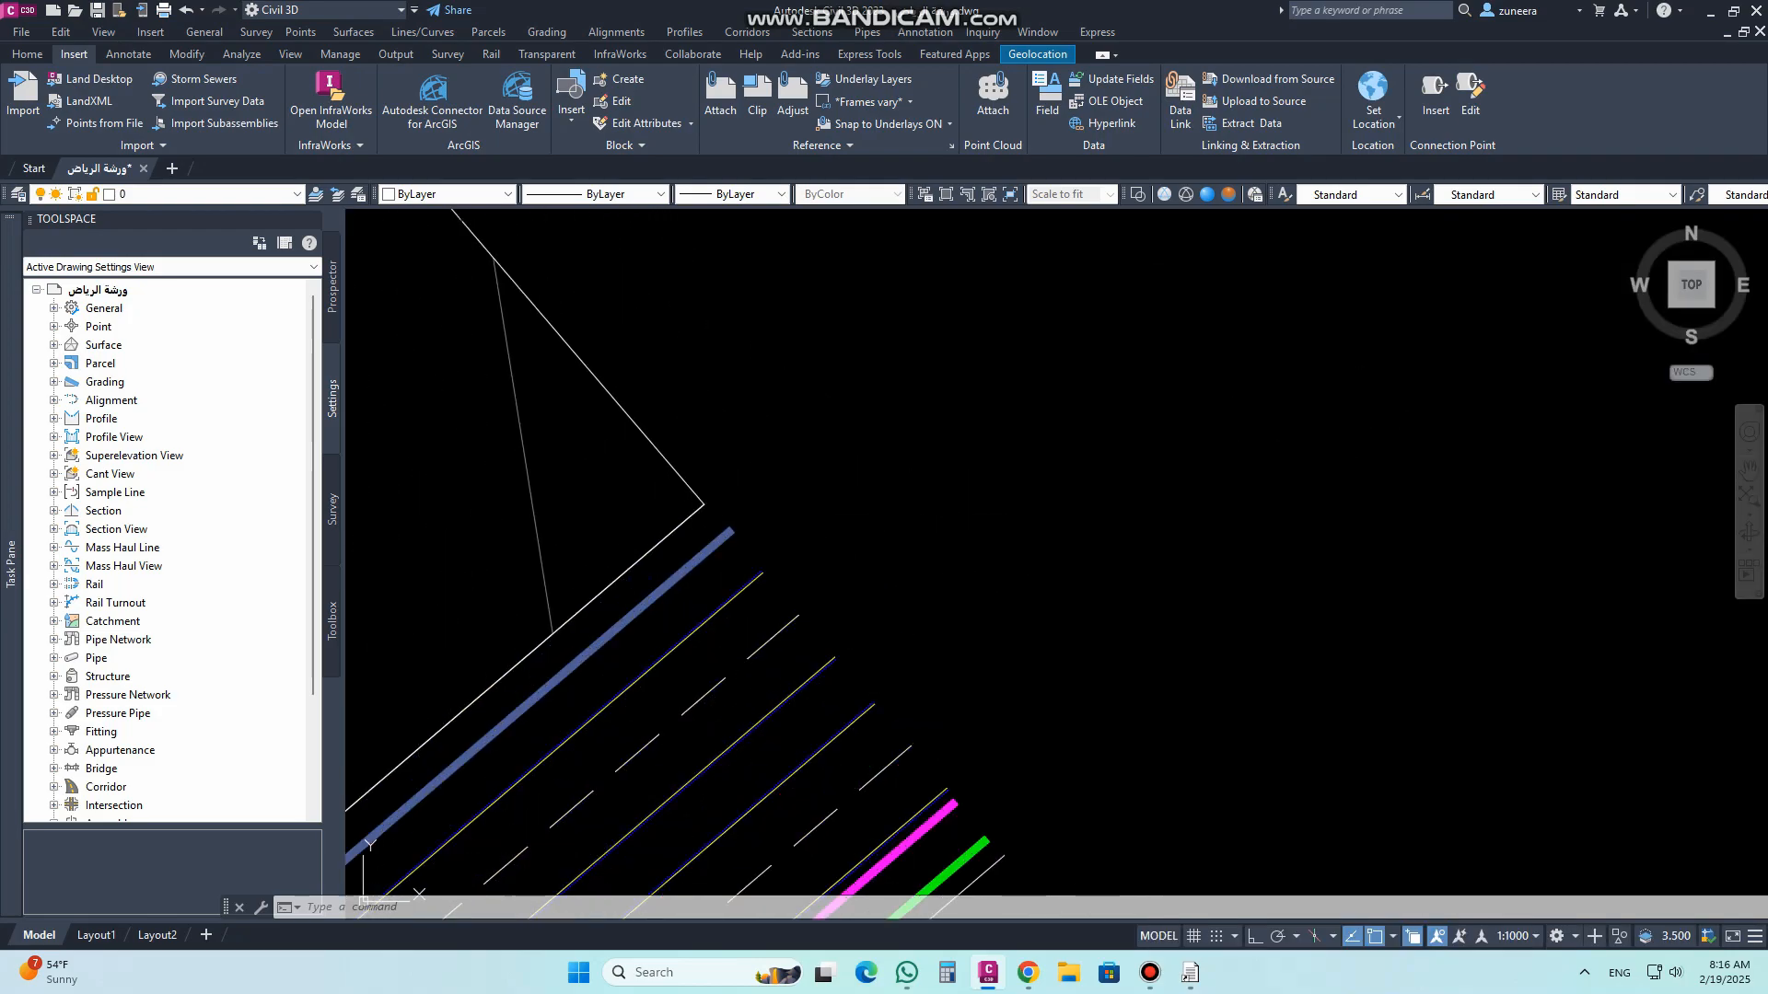
Step: Draw a horizontal polyline about 5 units long with Ortho on, in the empty space beyond the utility lines' ends
type("l")
key("Return")
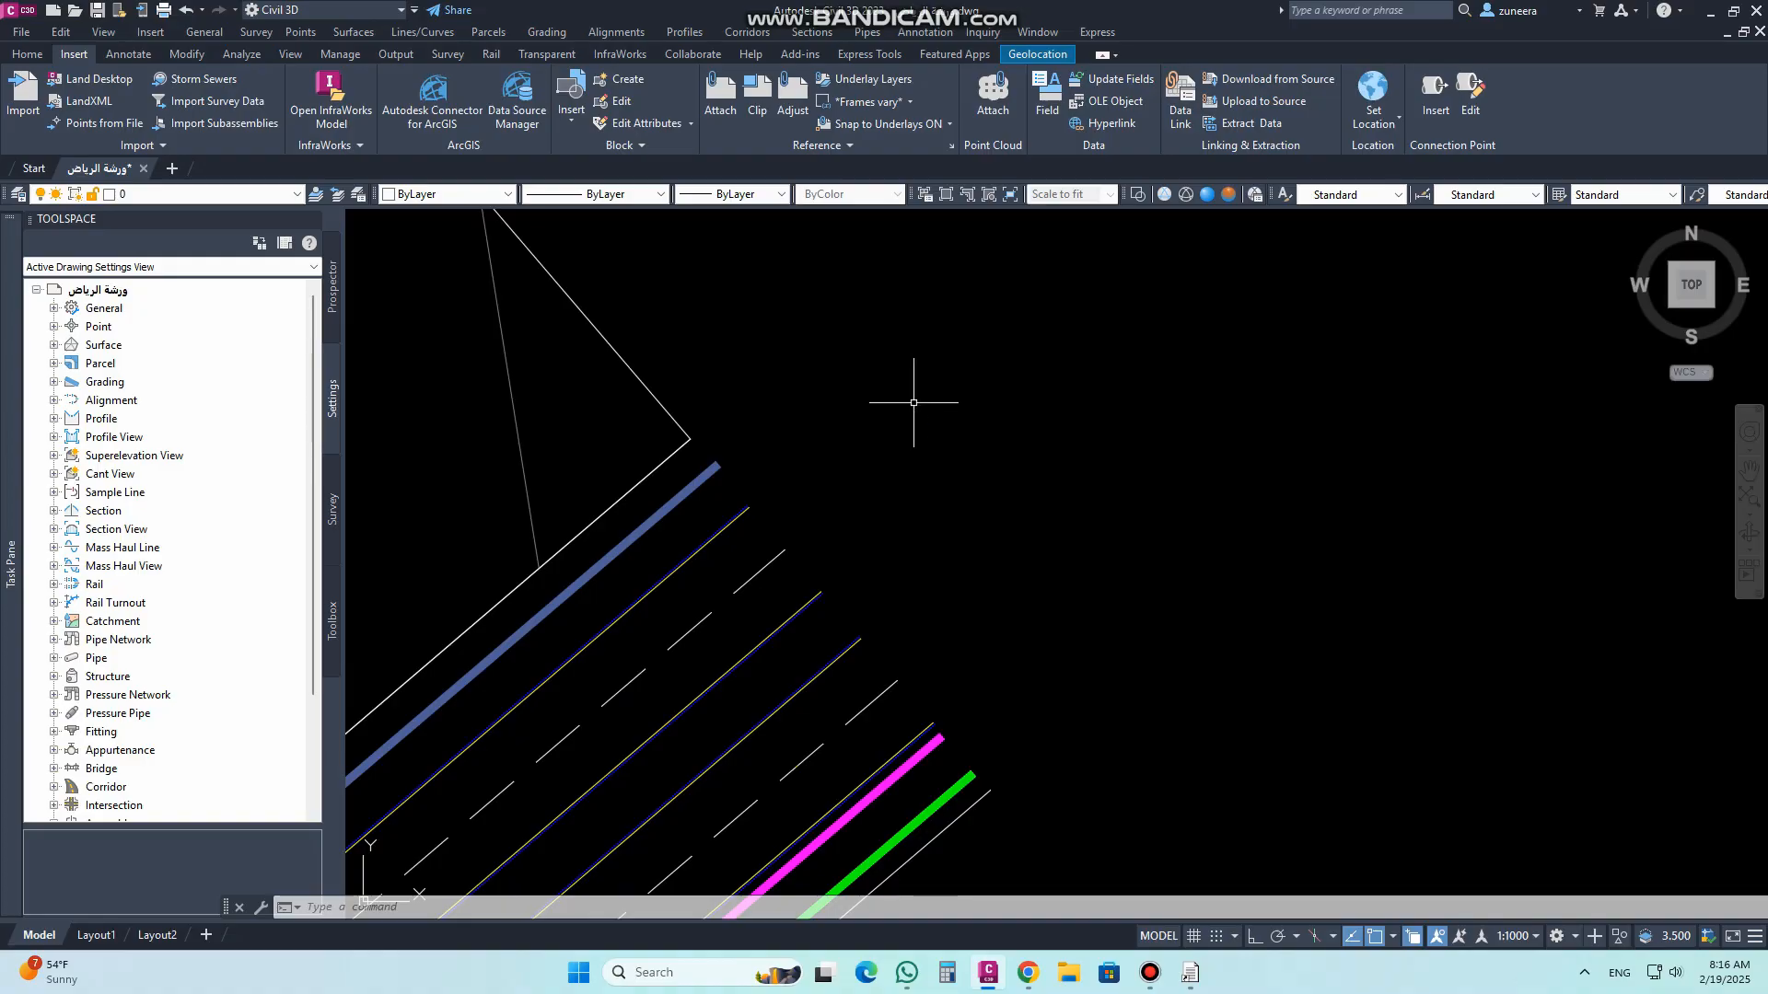
left_click(1252, 937)
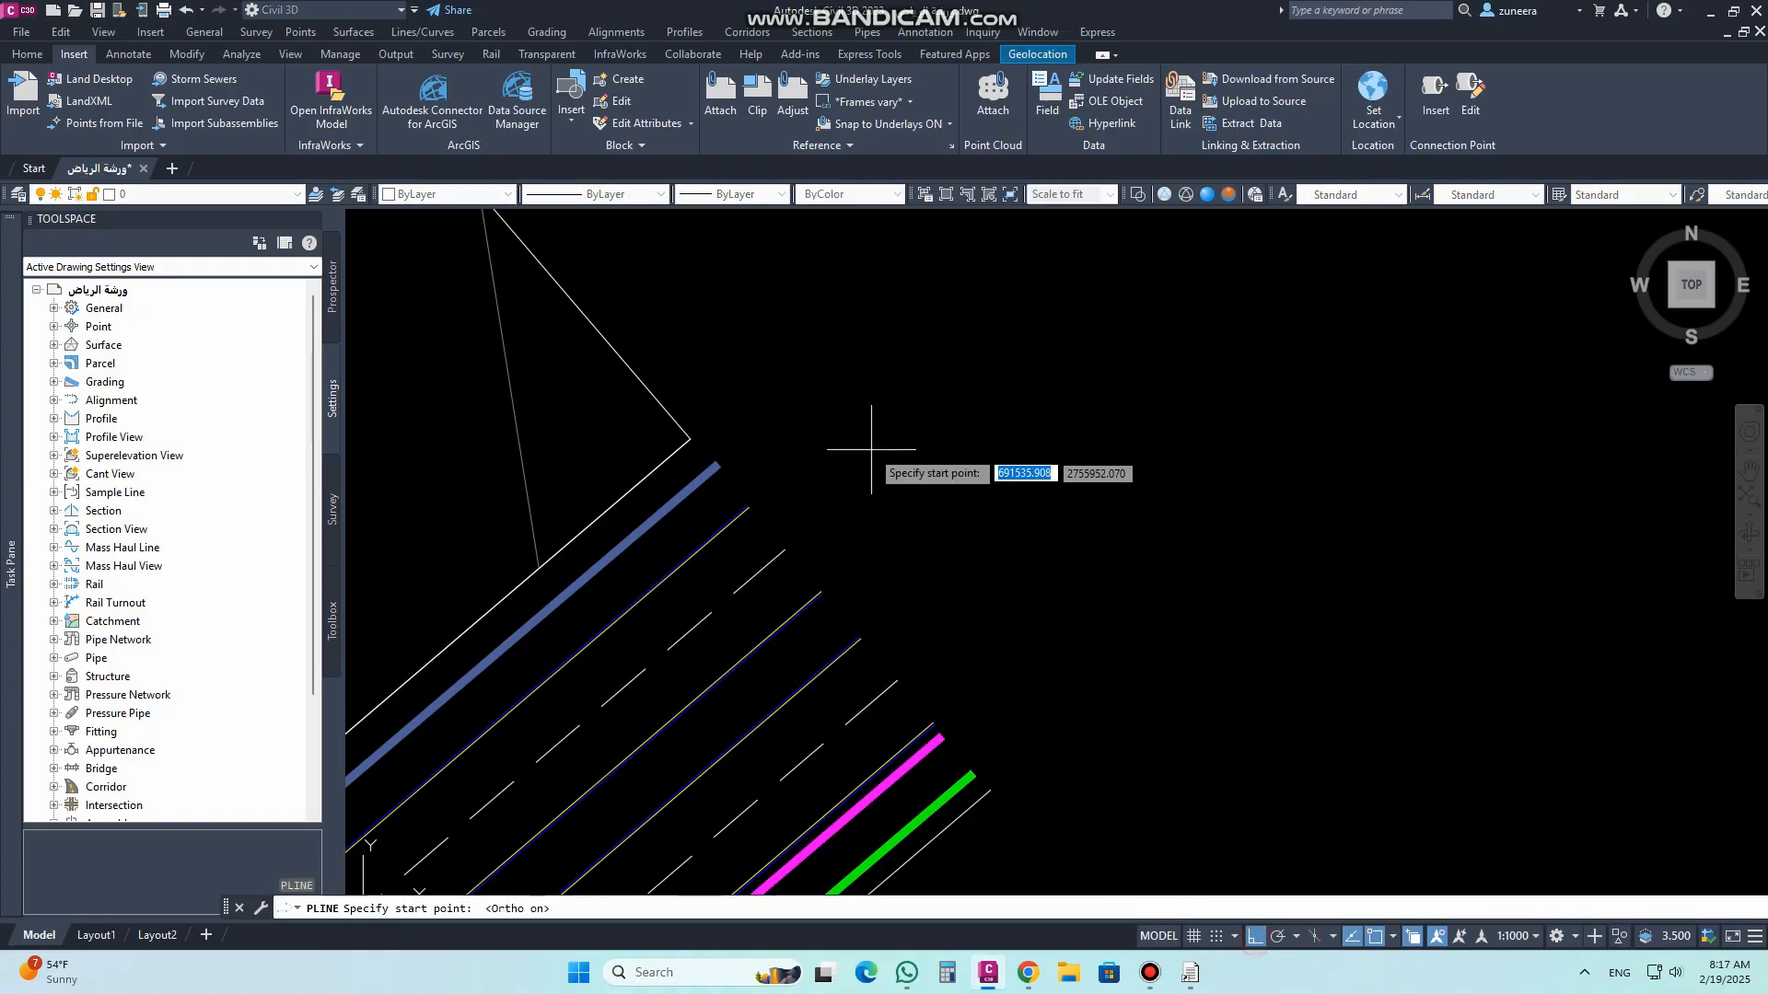
left_click(904, 383)
scroll(958, 394, "up", 2)
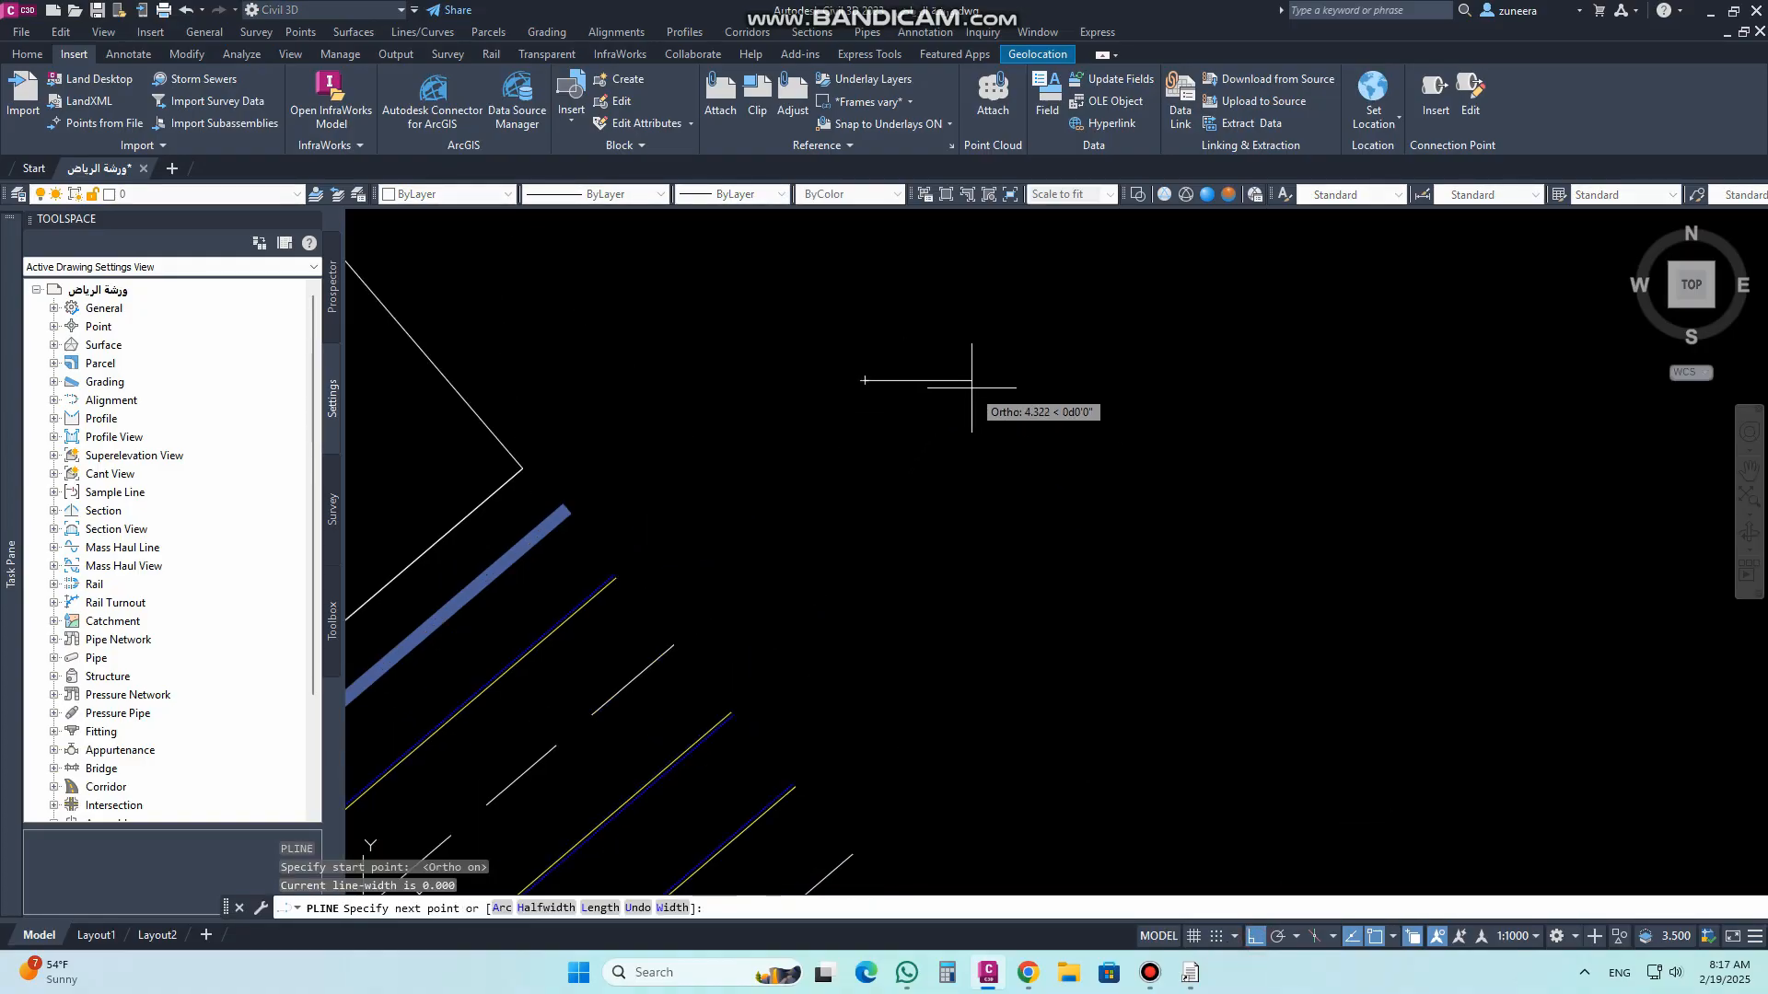
left_click(991, 396)
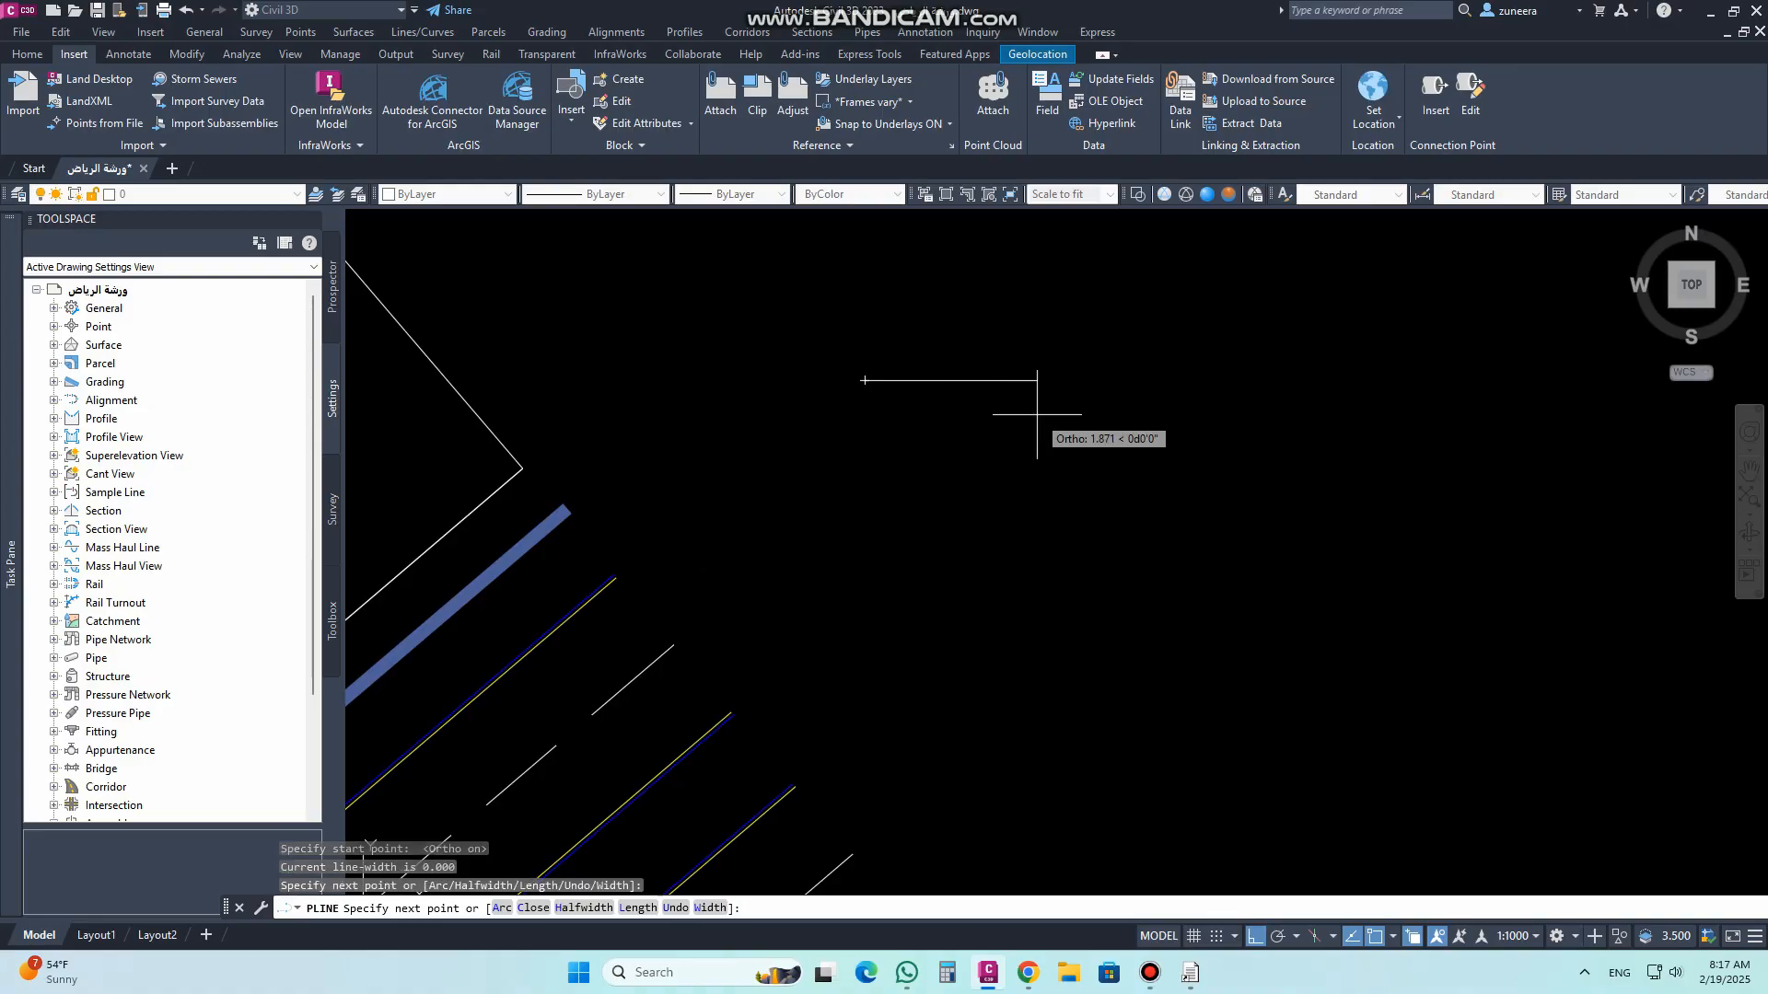
key("Return")
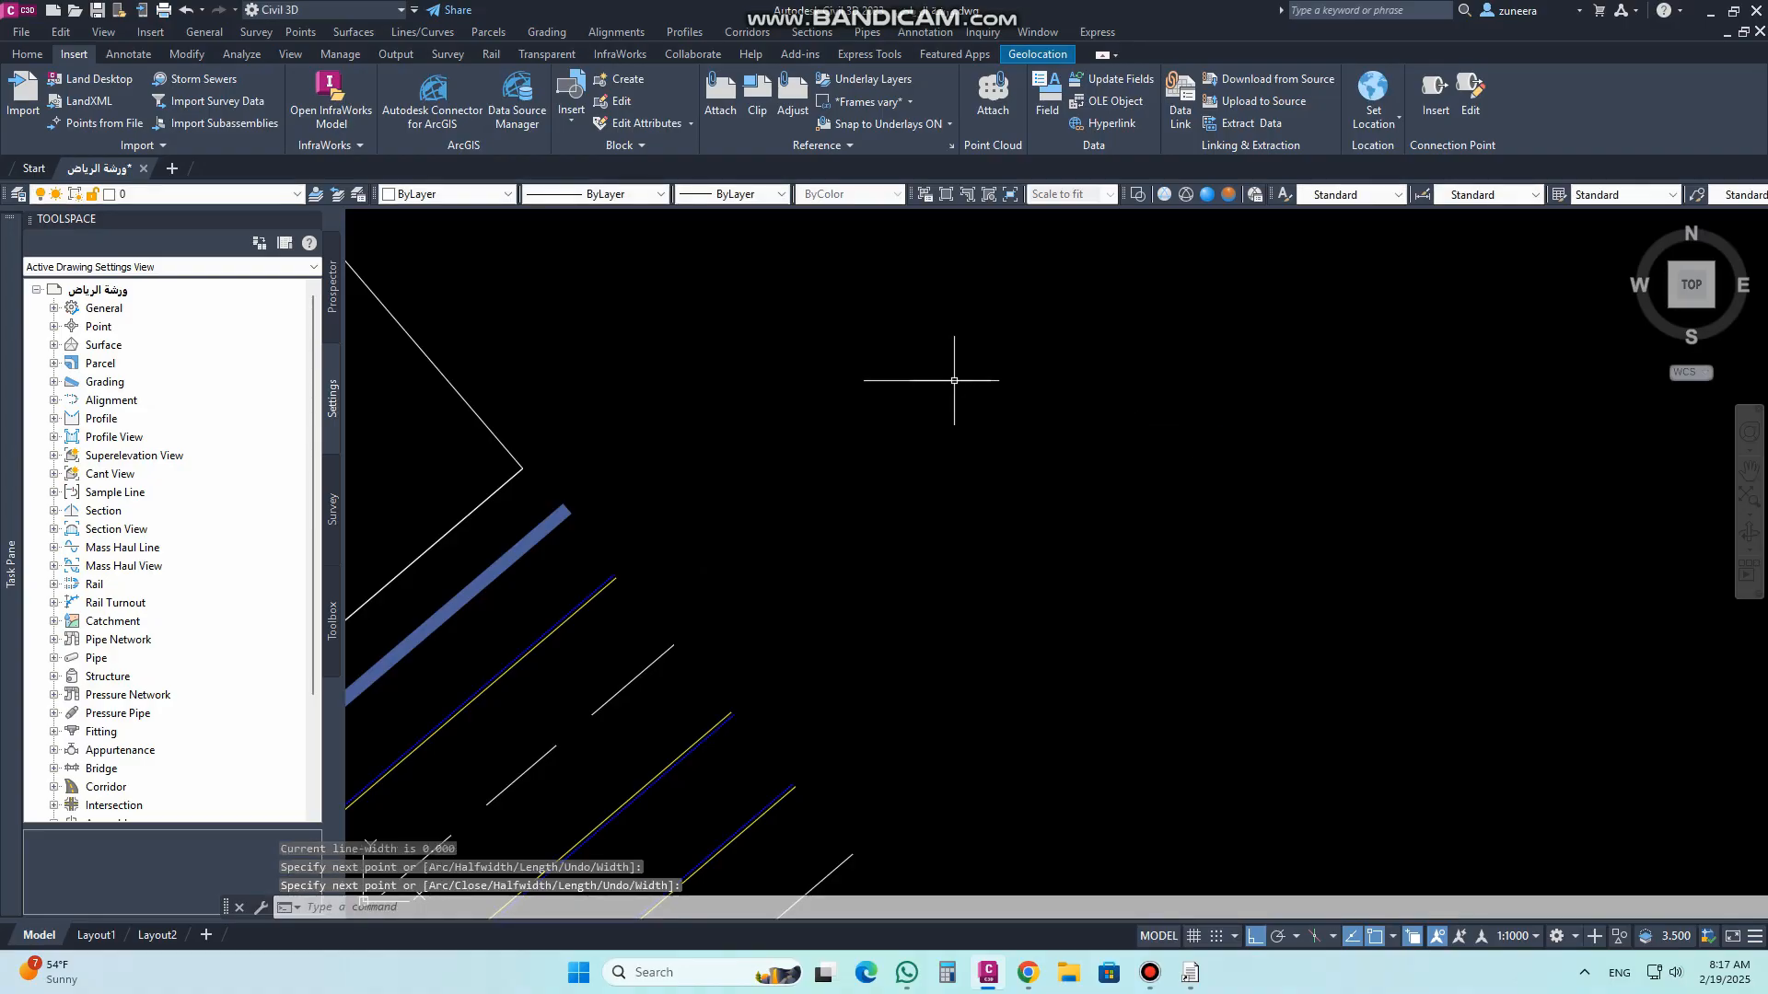
Step: Draw a short horizontal polyline dash about 0.5 units long from the east end of the long line
scroll(958, 387, "up", 3)
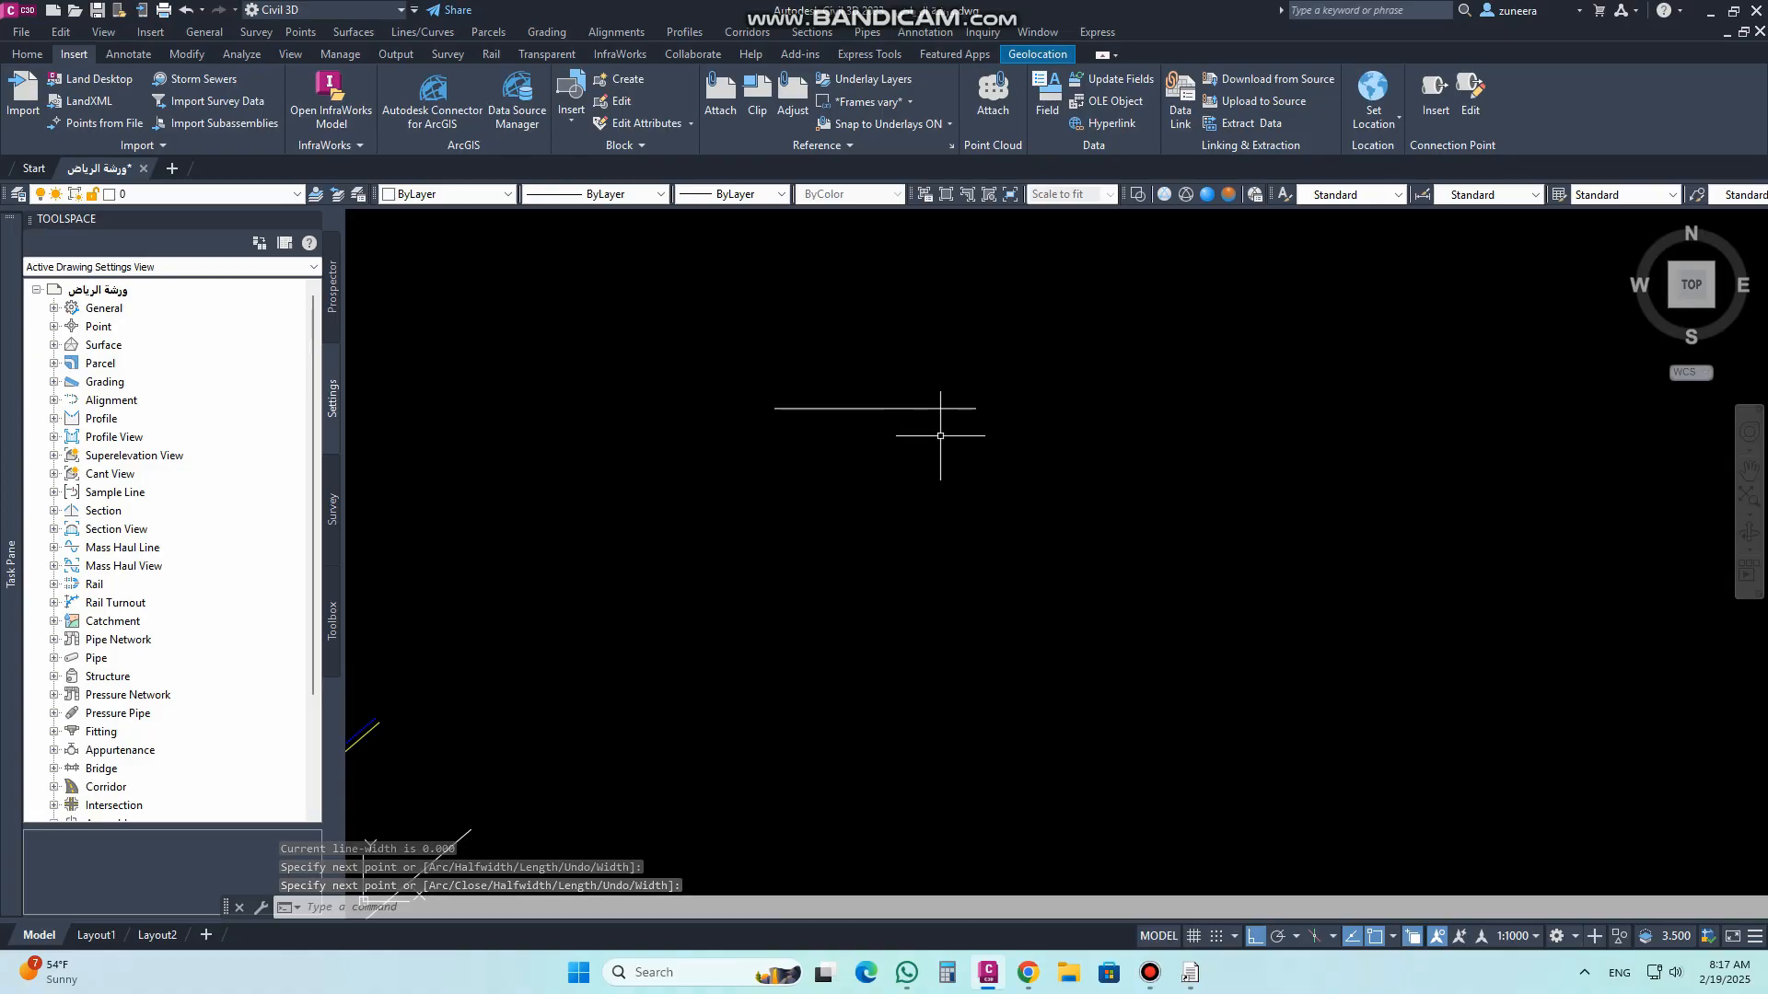
type("pl")
key("Return")
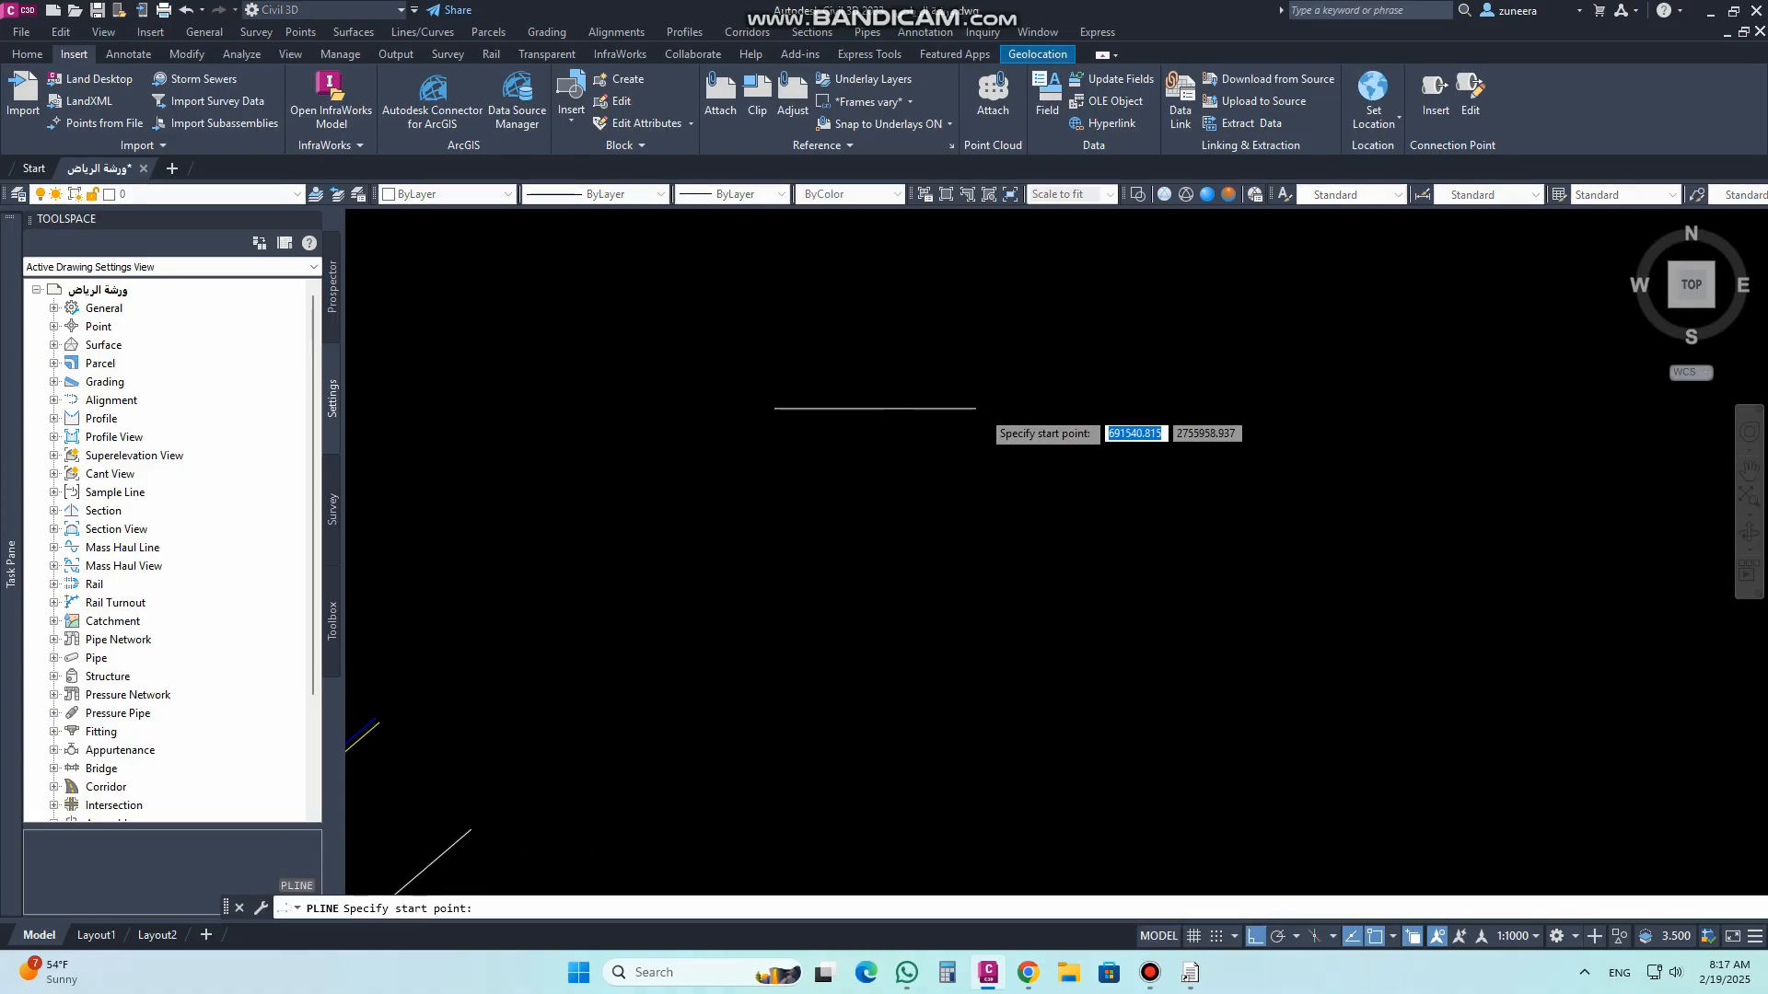
left_click(964, 407)
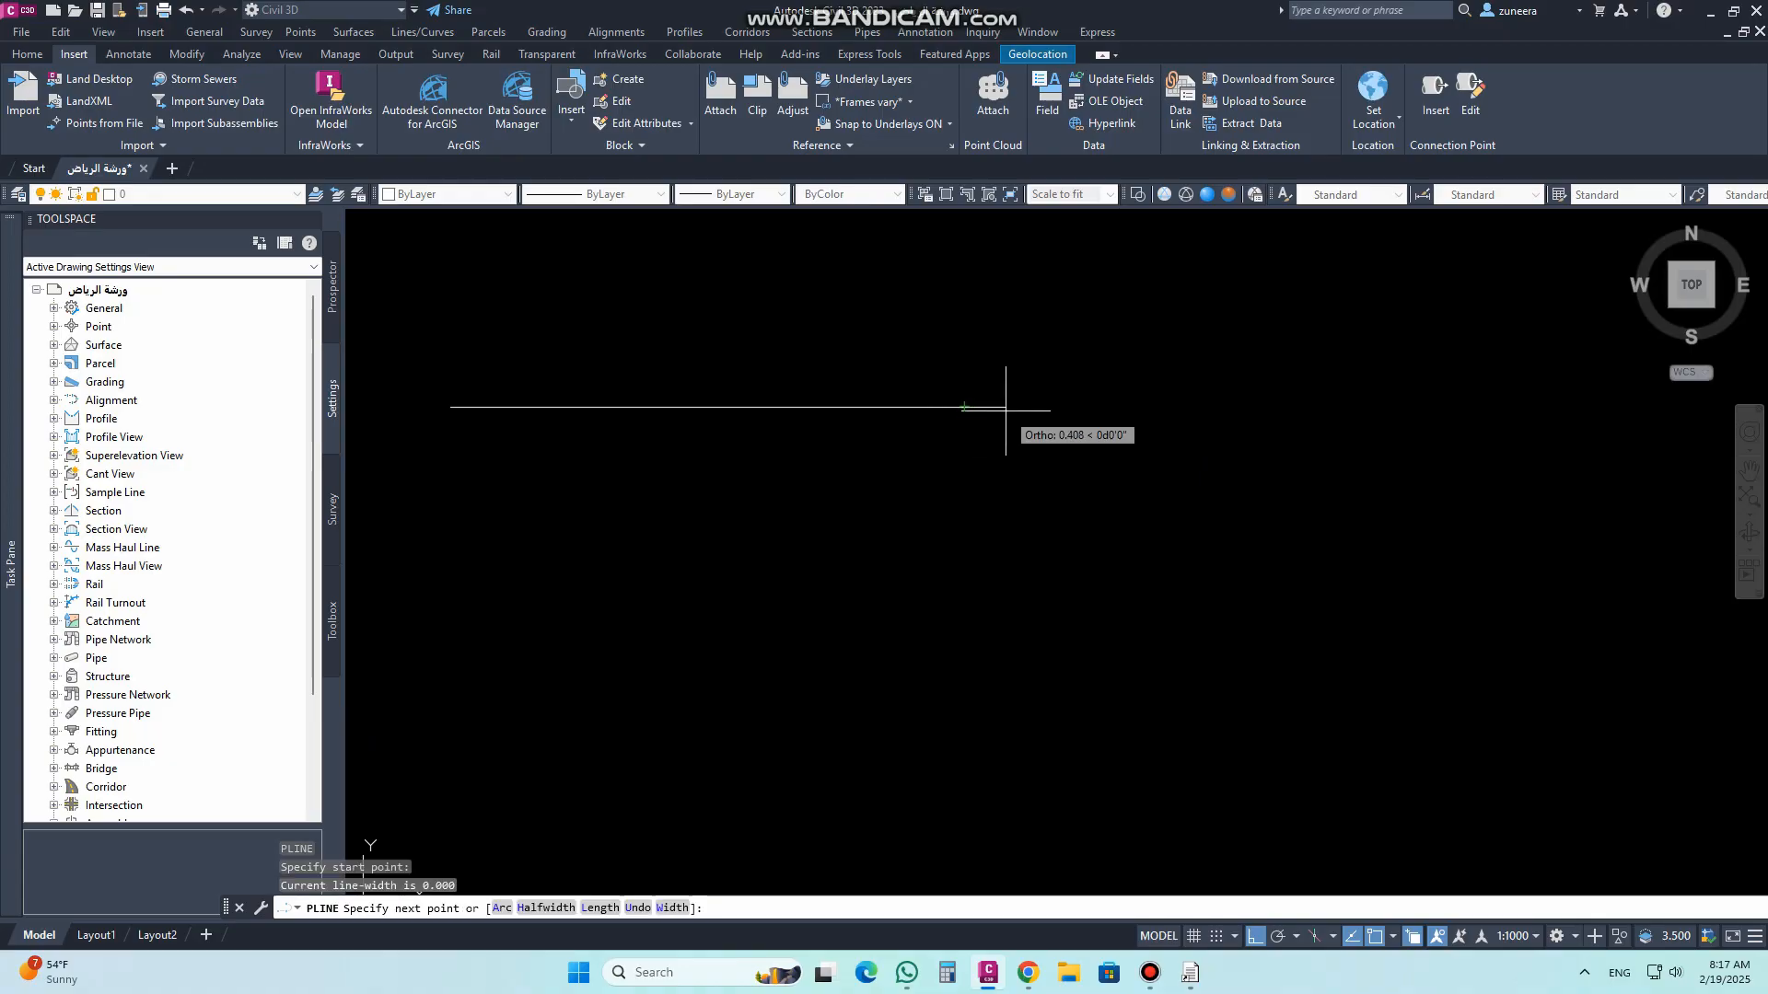
left_click(1014, 407)
key("Return")
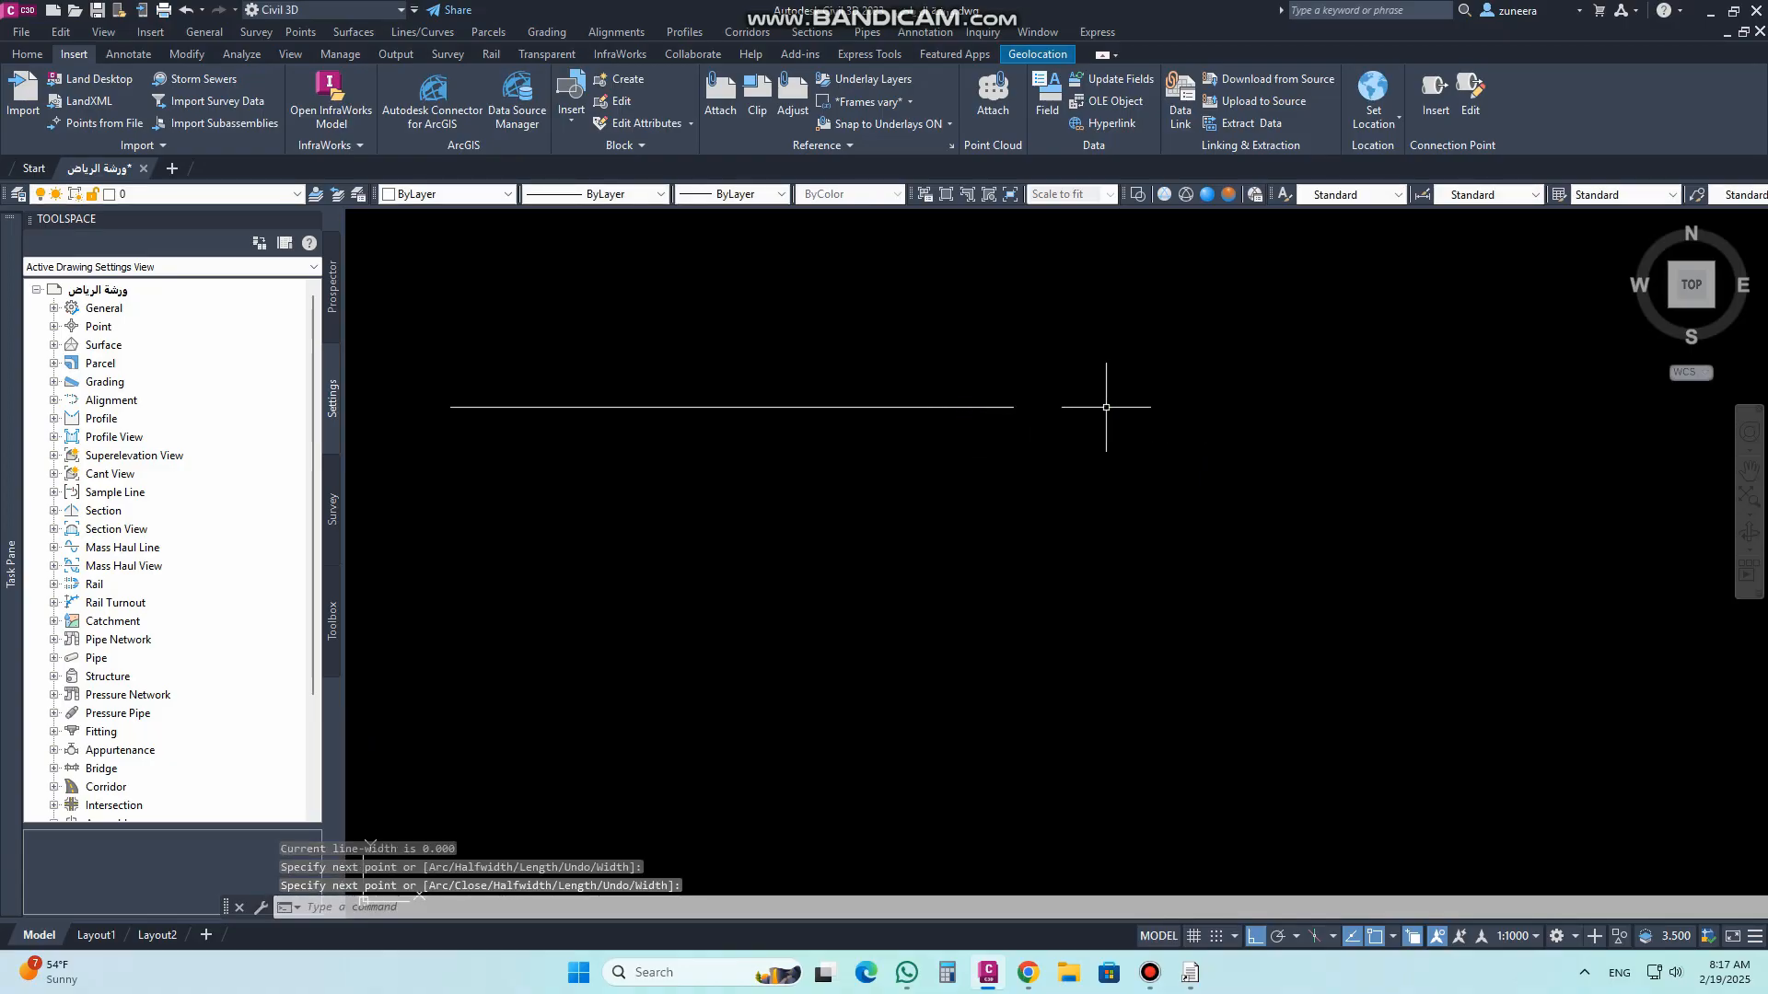
Step: Move the short dash about 0.4 units east to leave a gap after the long line
type("m")
key("Return")
left_click(1082, 385)
left_click(1008, 497)
key("Return")
left_click(958, 482)
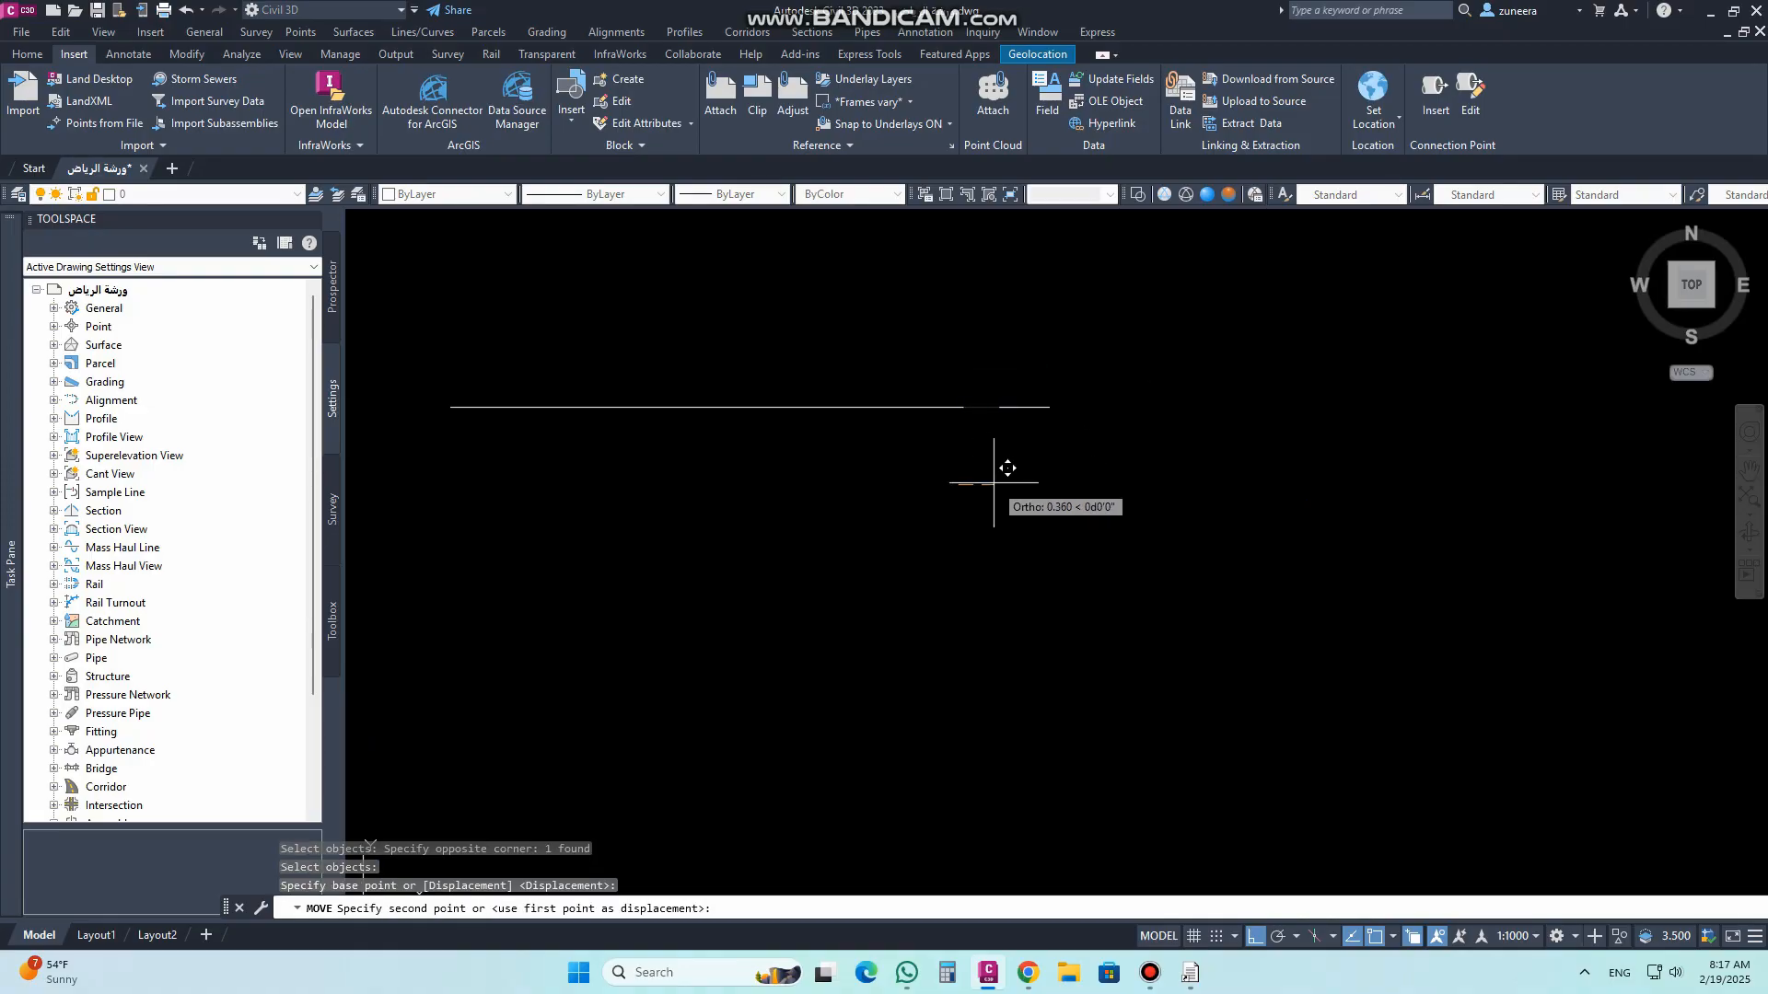
left_click(1002, 482)
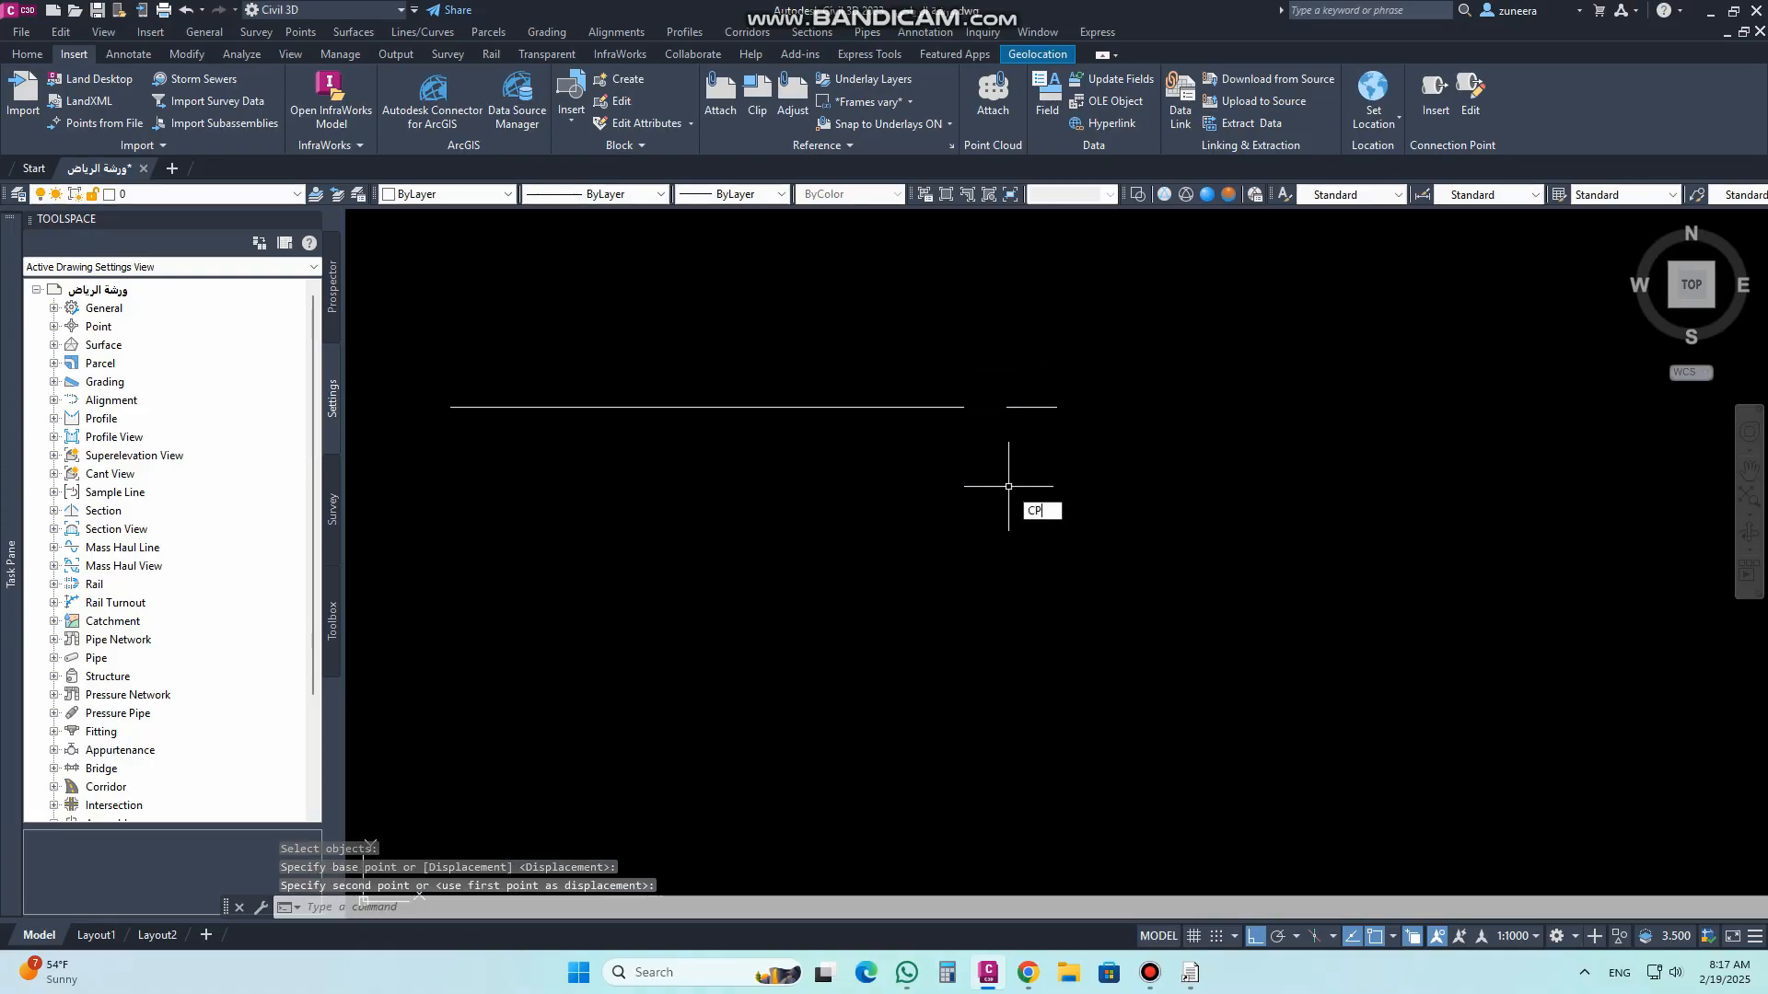
Step: Copy the short dash east, from the long line's end to the dash's far end, to make an equally spaced second dash
key("Return")
left_click(1068, 449)
left_click(1026, 390)
key("Return")
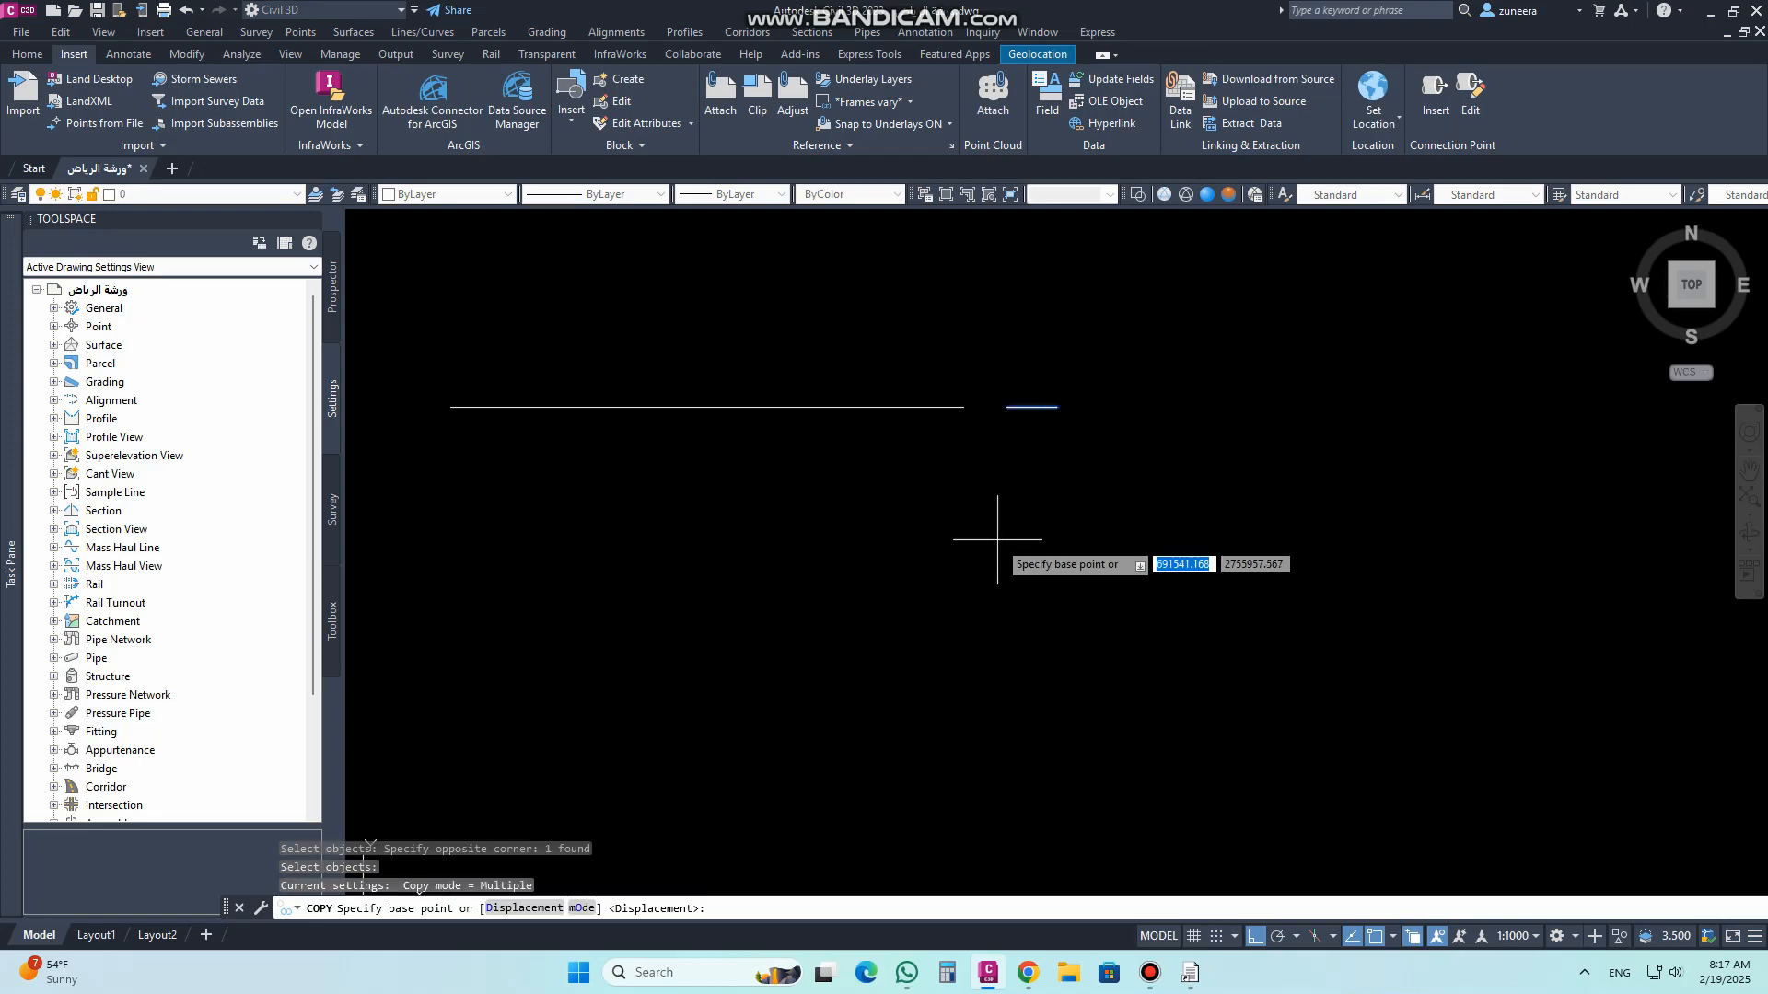
left_click(964, 406)
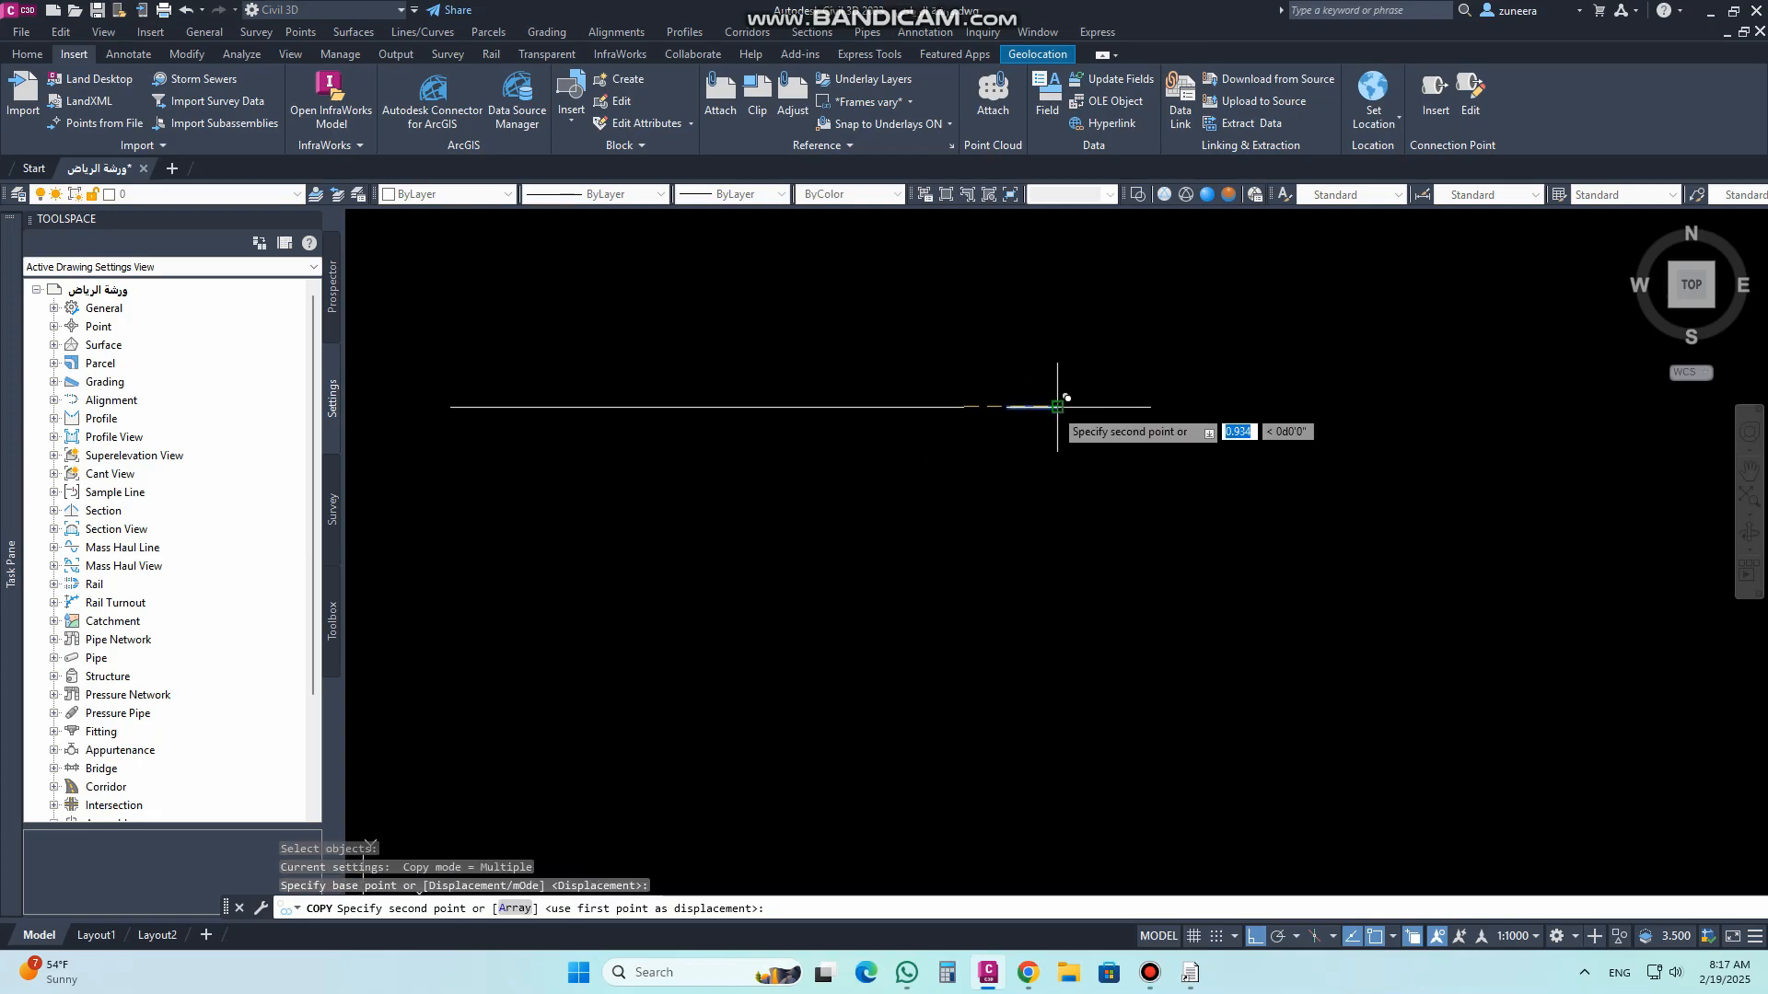
left_click(1084, 487)
key("Return")
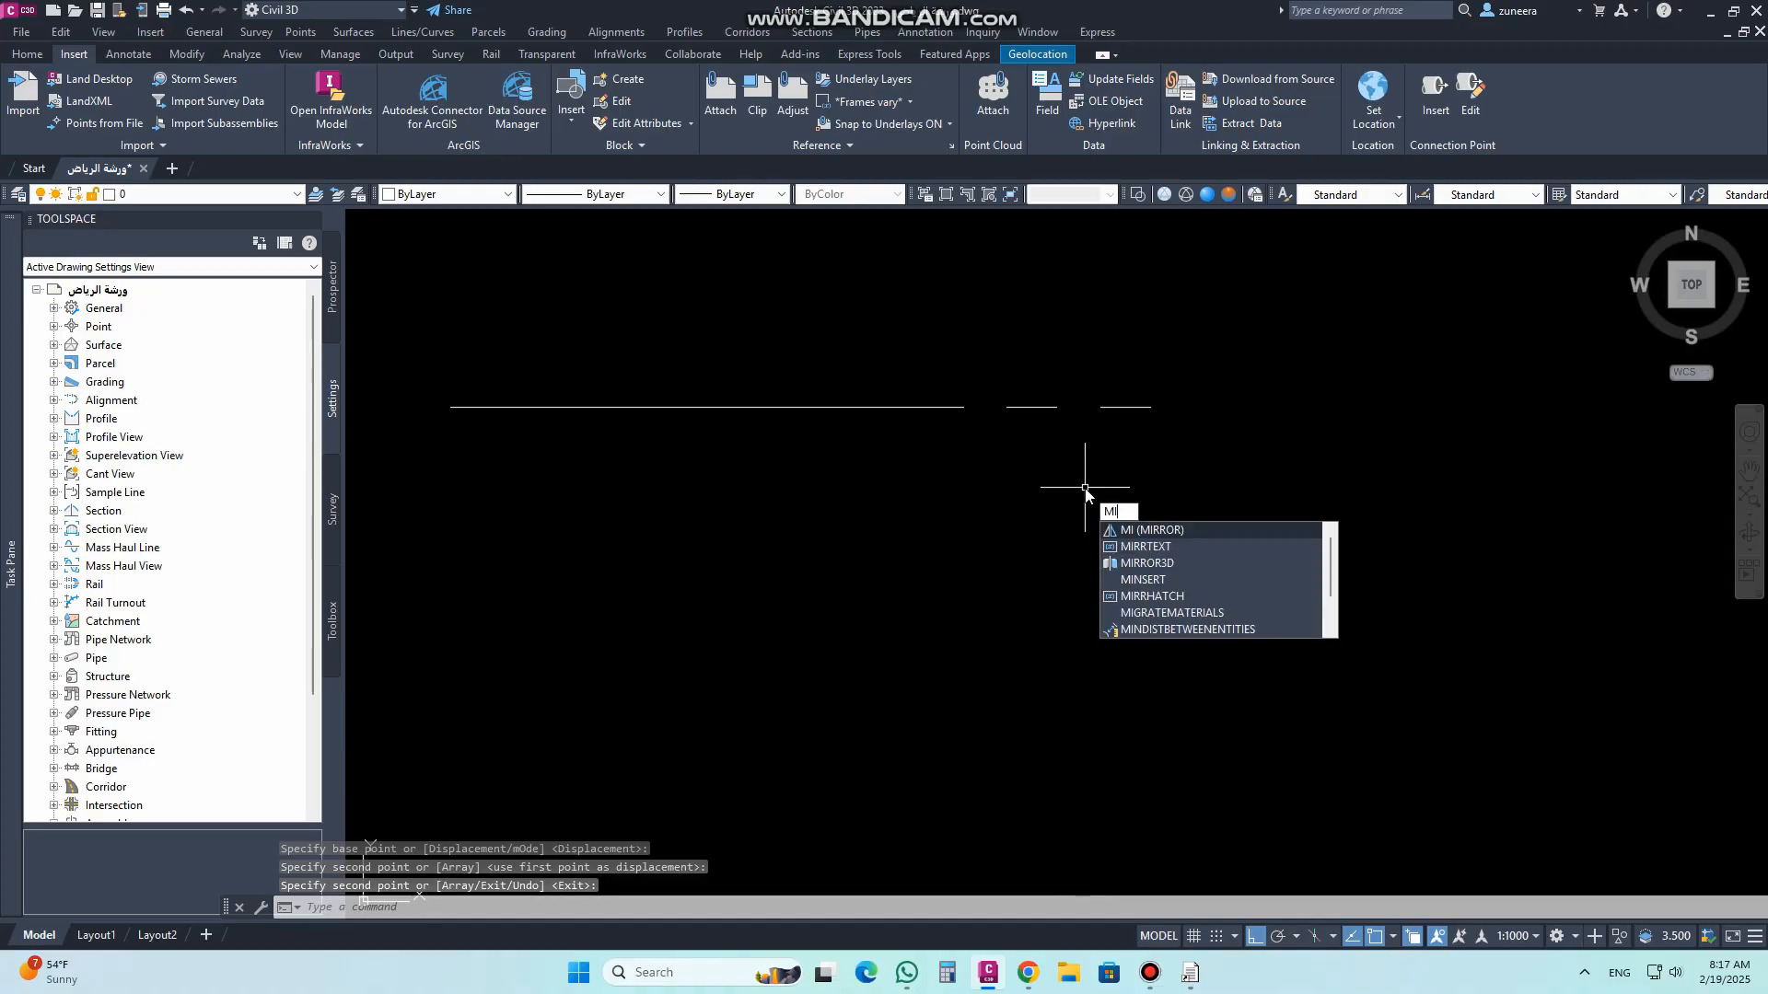
Step: Mirror the long line about a vertical axis midway between the outer ends of the two dashes, keeping the original
type("MI")
key("Return")
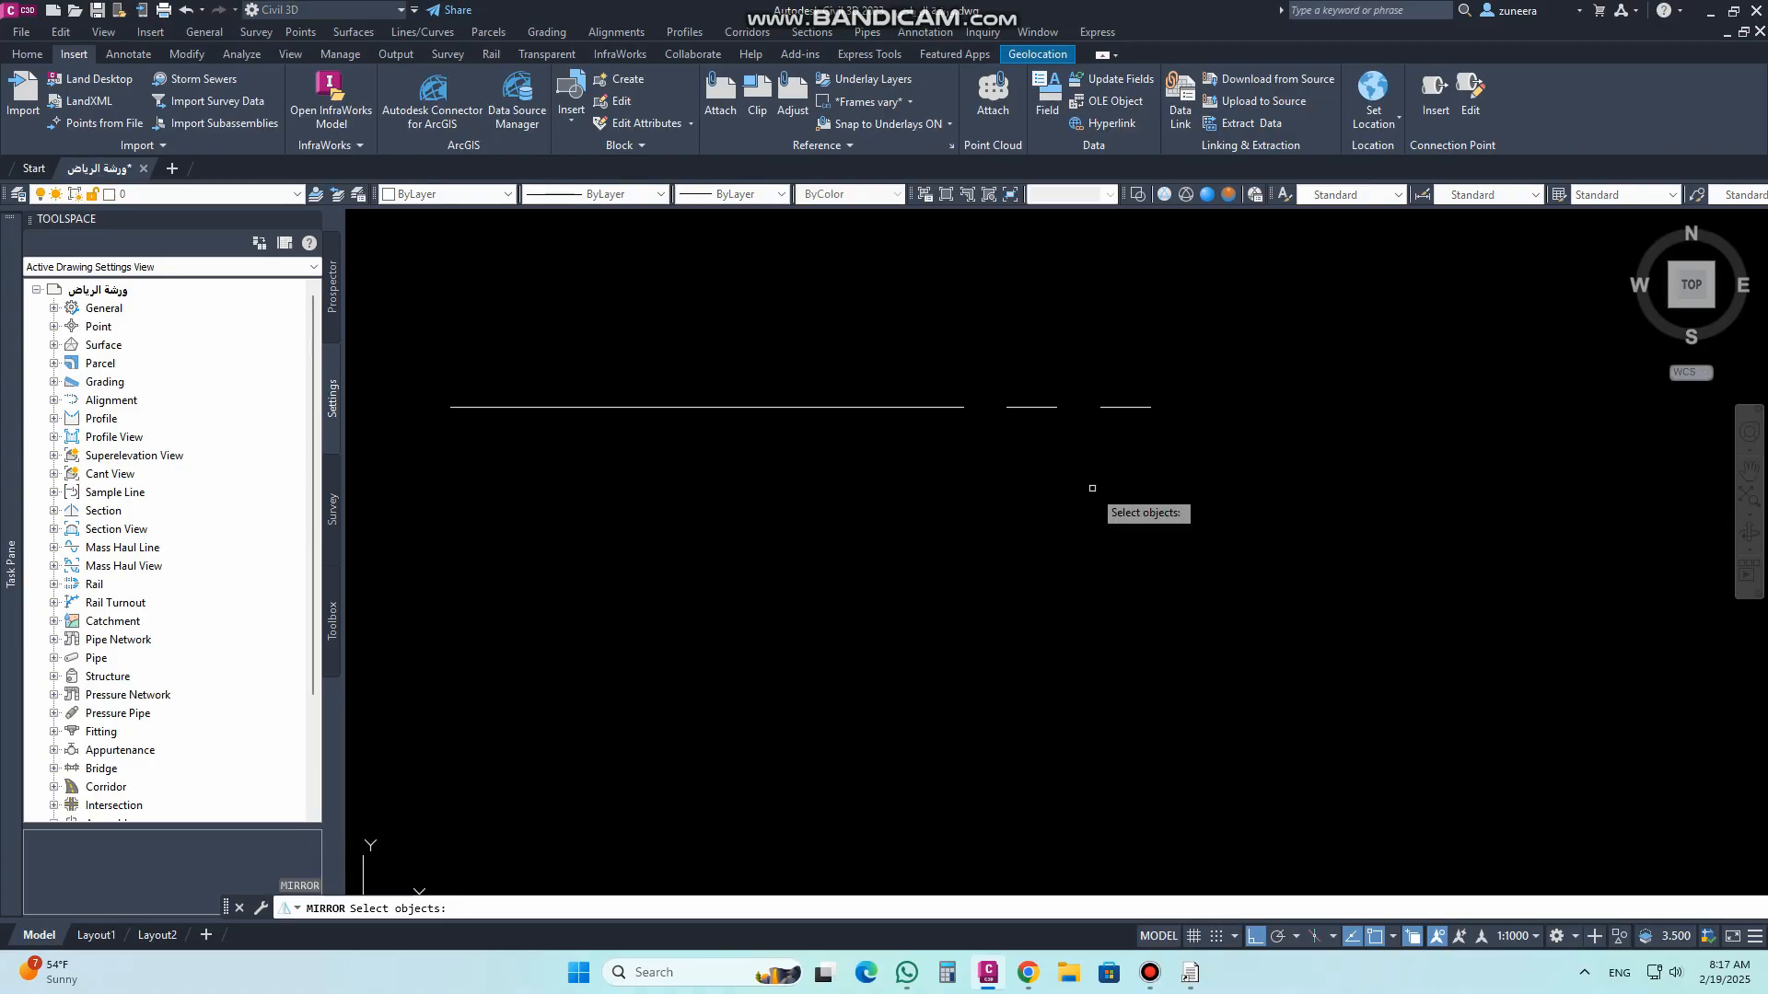
left_click(880, 436)
left_click(834, 377)
key("Return")
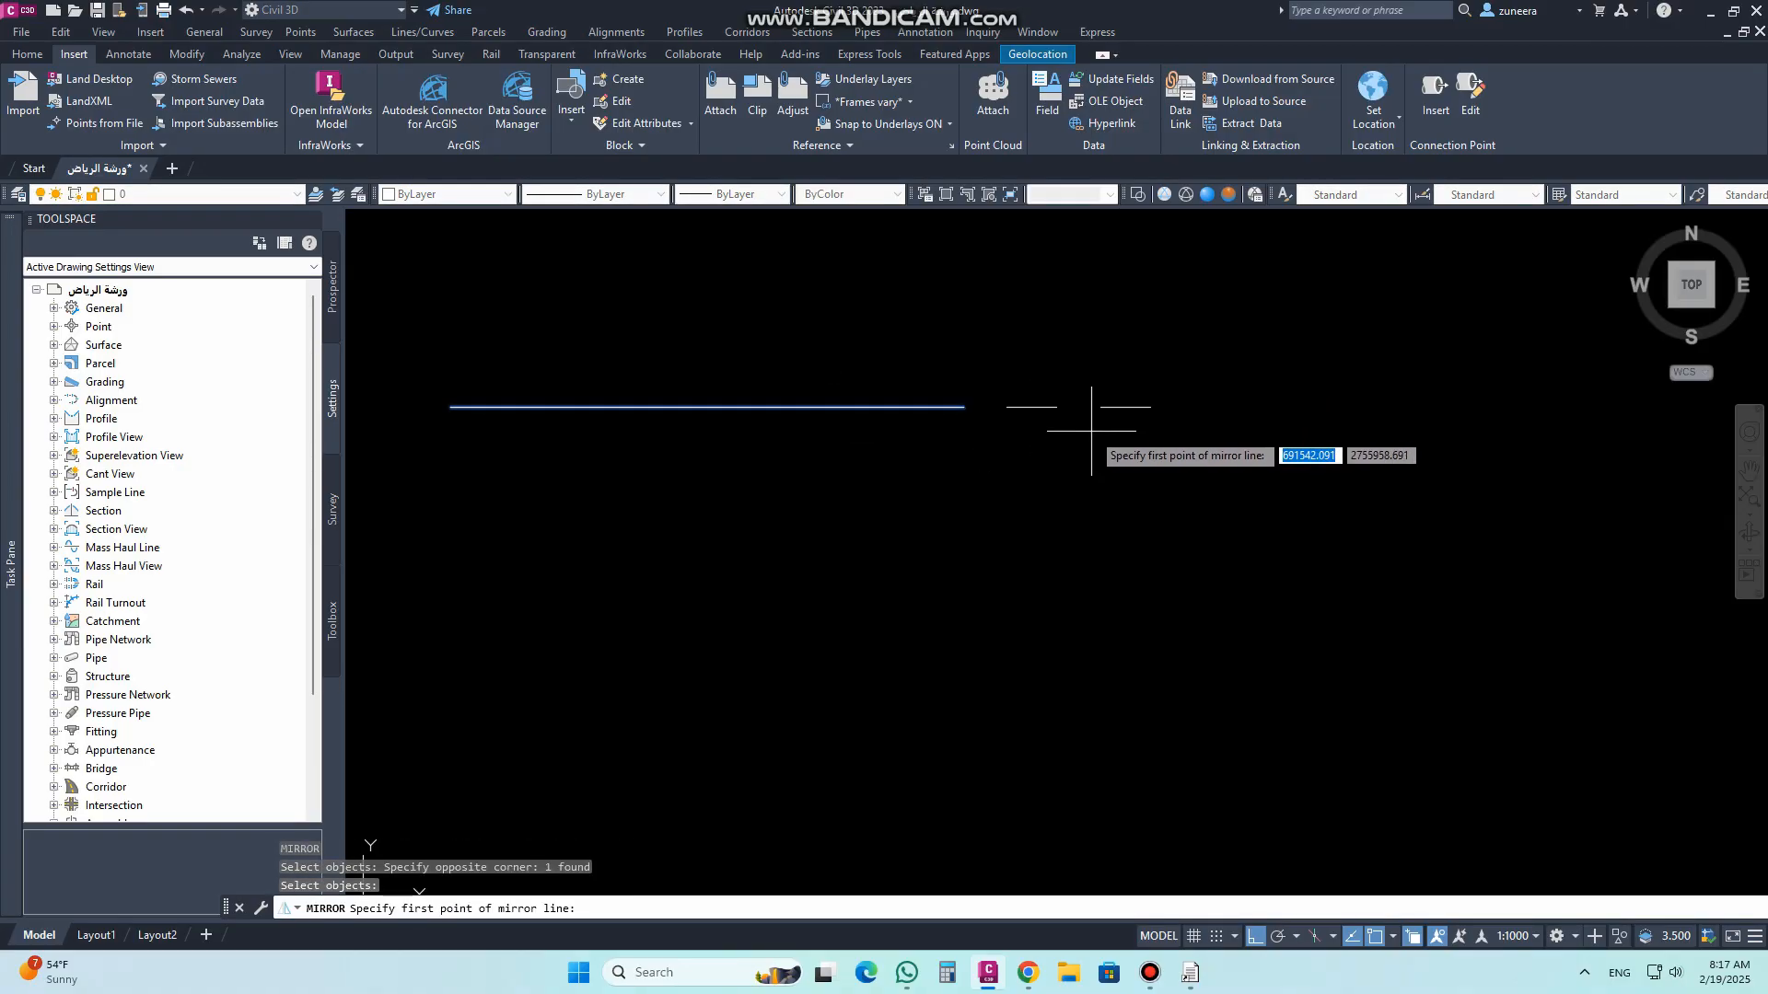
right_click(1091, 420, "shift")
left_click(1214, 473)
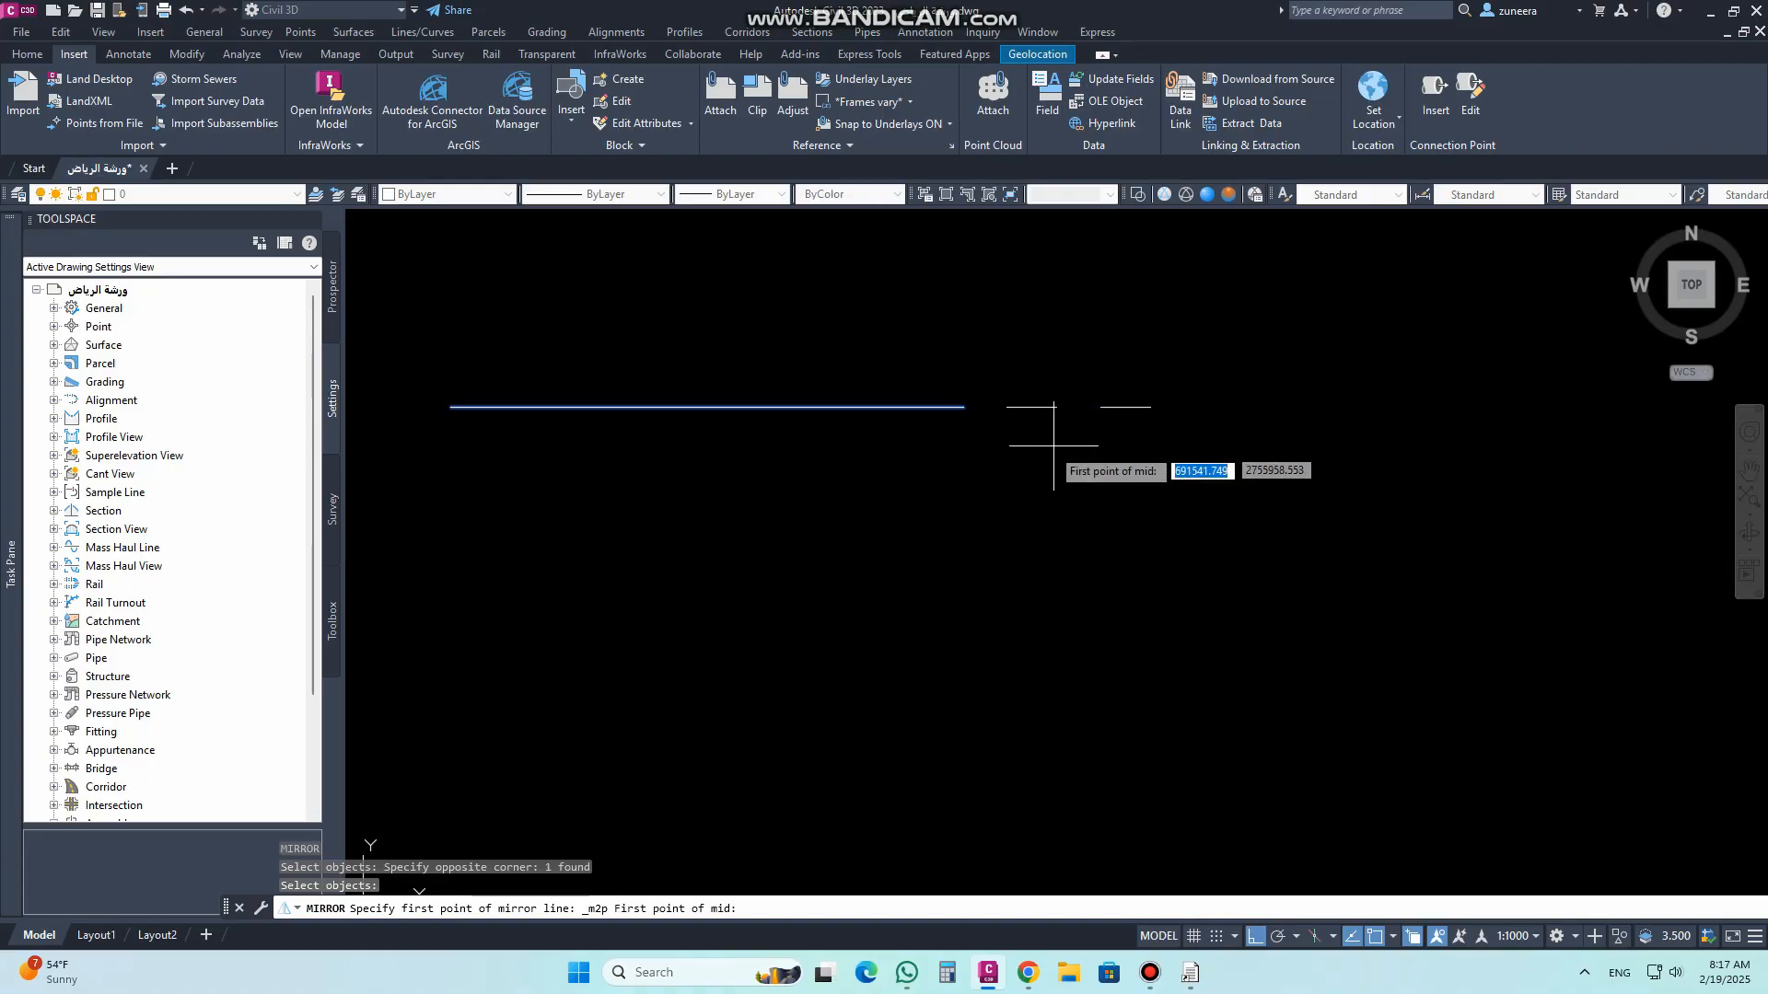
left_click(1007, 406)
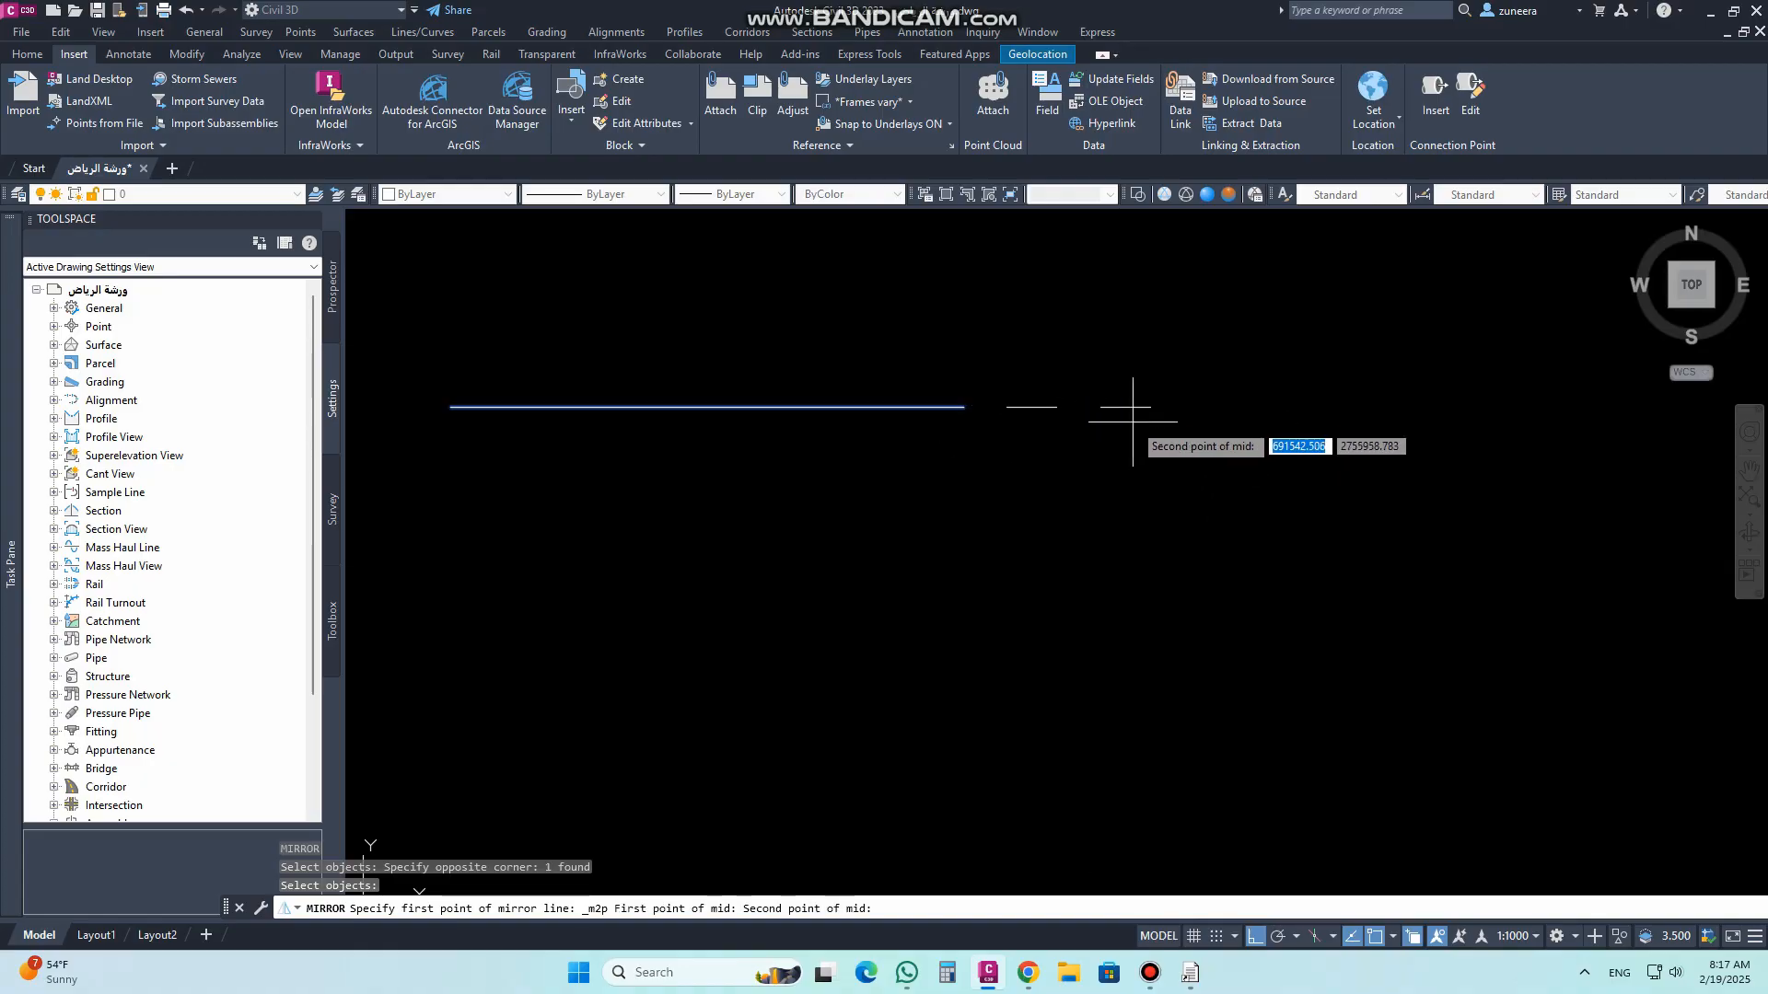
left_click(1150, 406)
left_click(1085, 529)
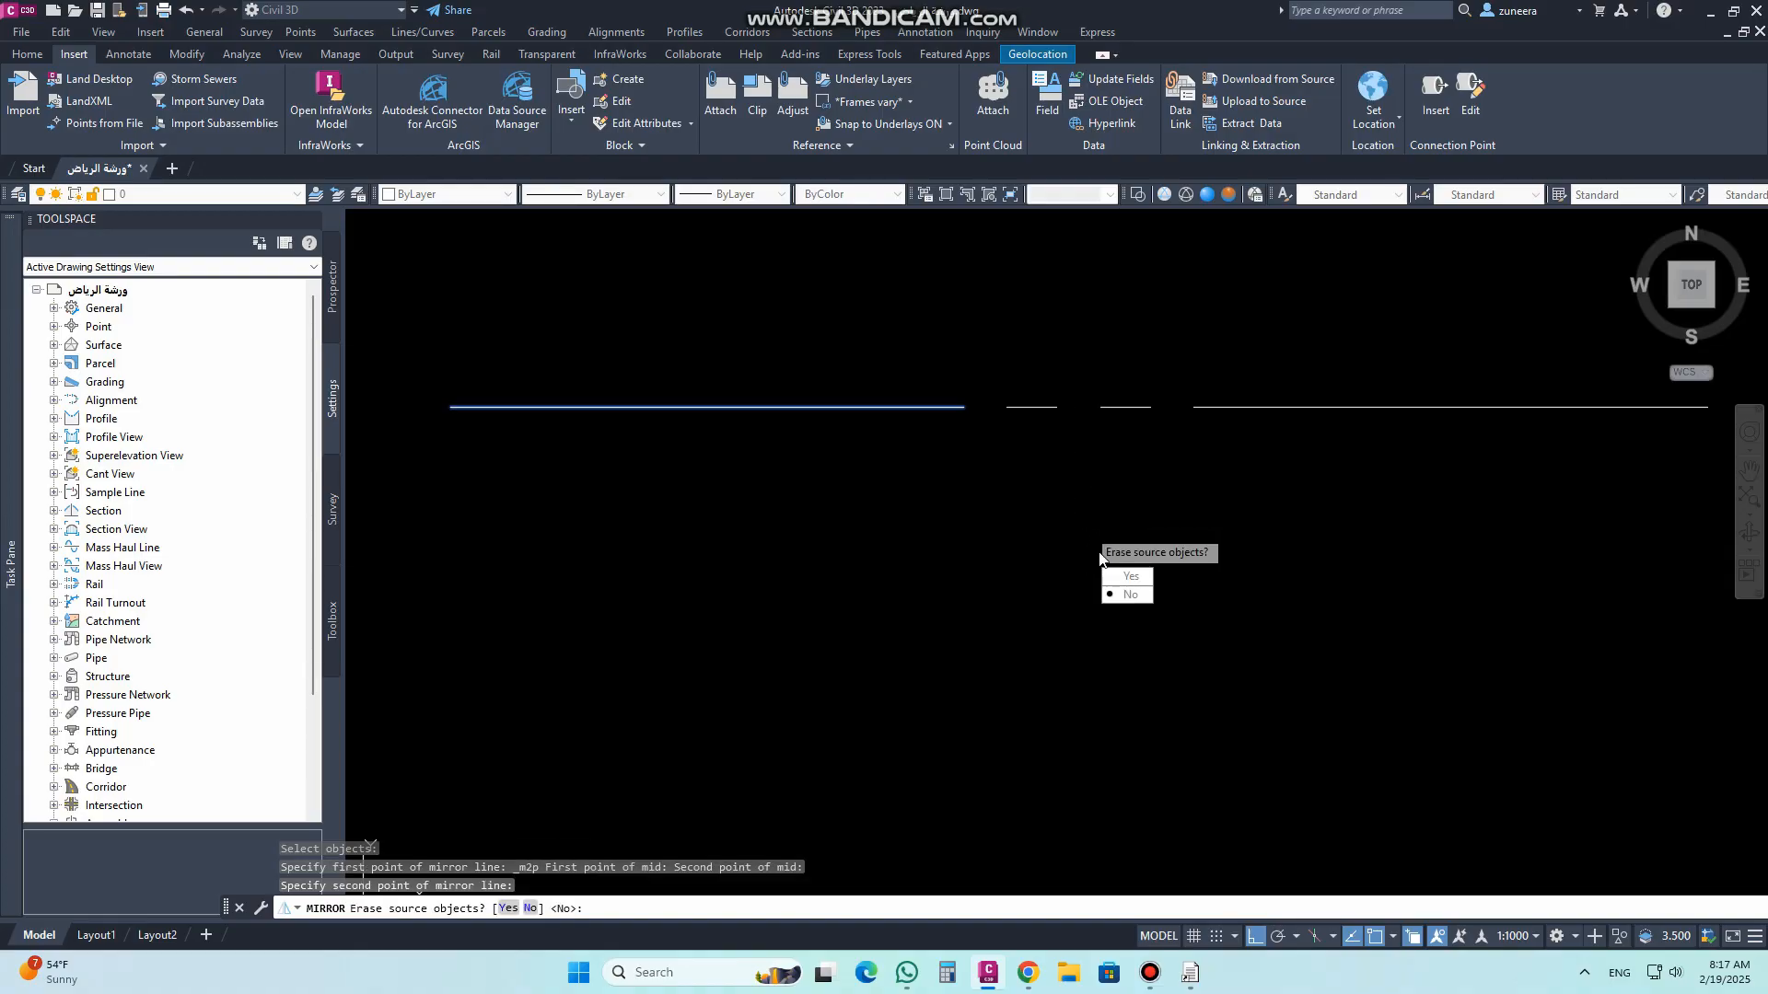
left_click(1131, 593)
Step: Match the properties of the thick blue utility line onto both long lines and both dashes of the new pattern
scroll(1022, 530, "down", 4)
scroll(1026, 520, "down", 4)
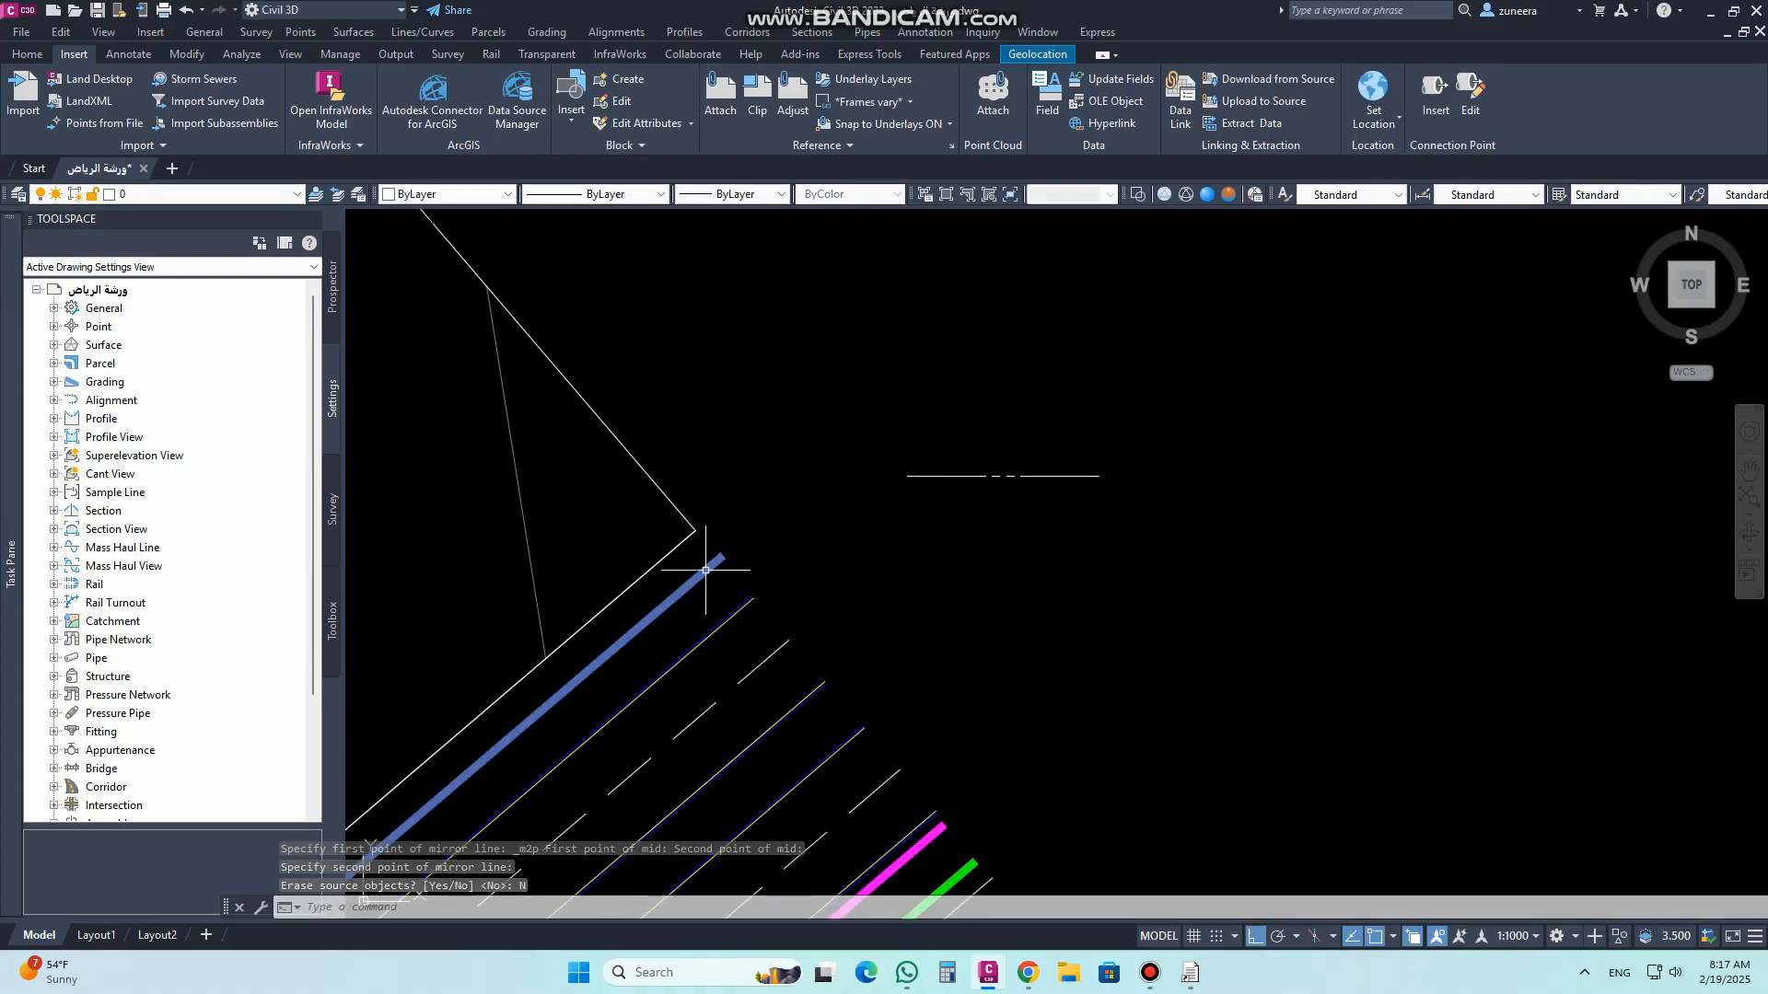
scroll(709, 566, "up", 2)
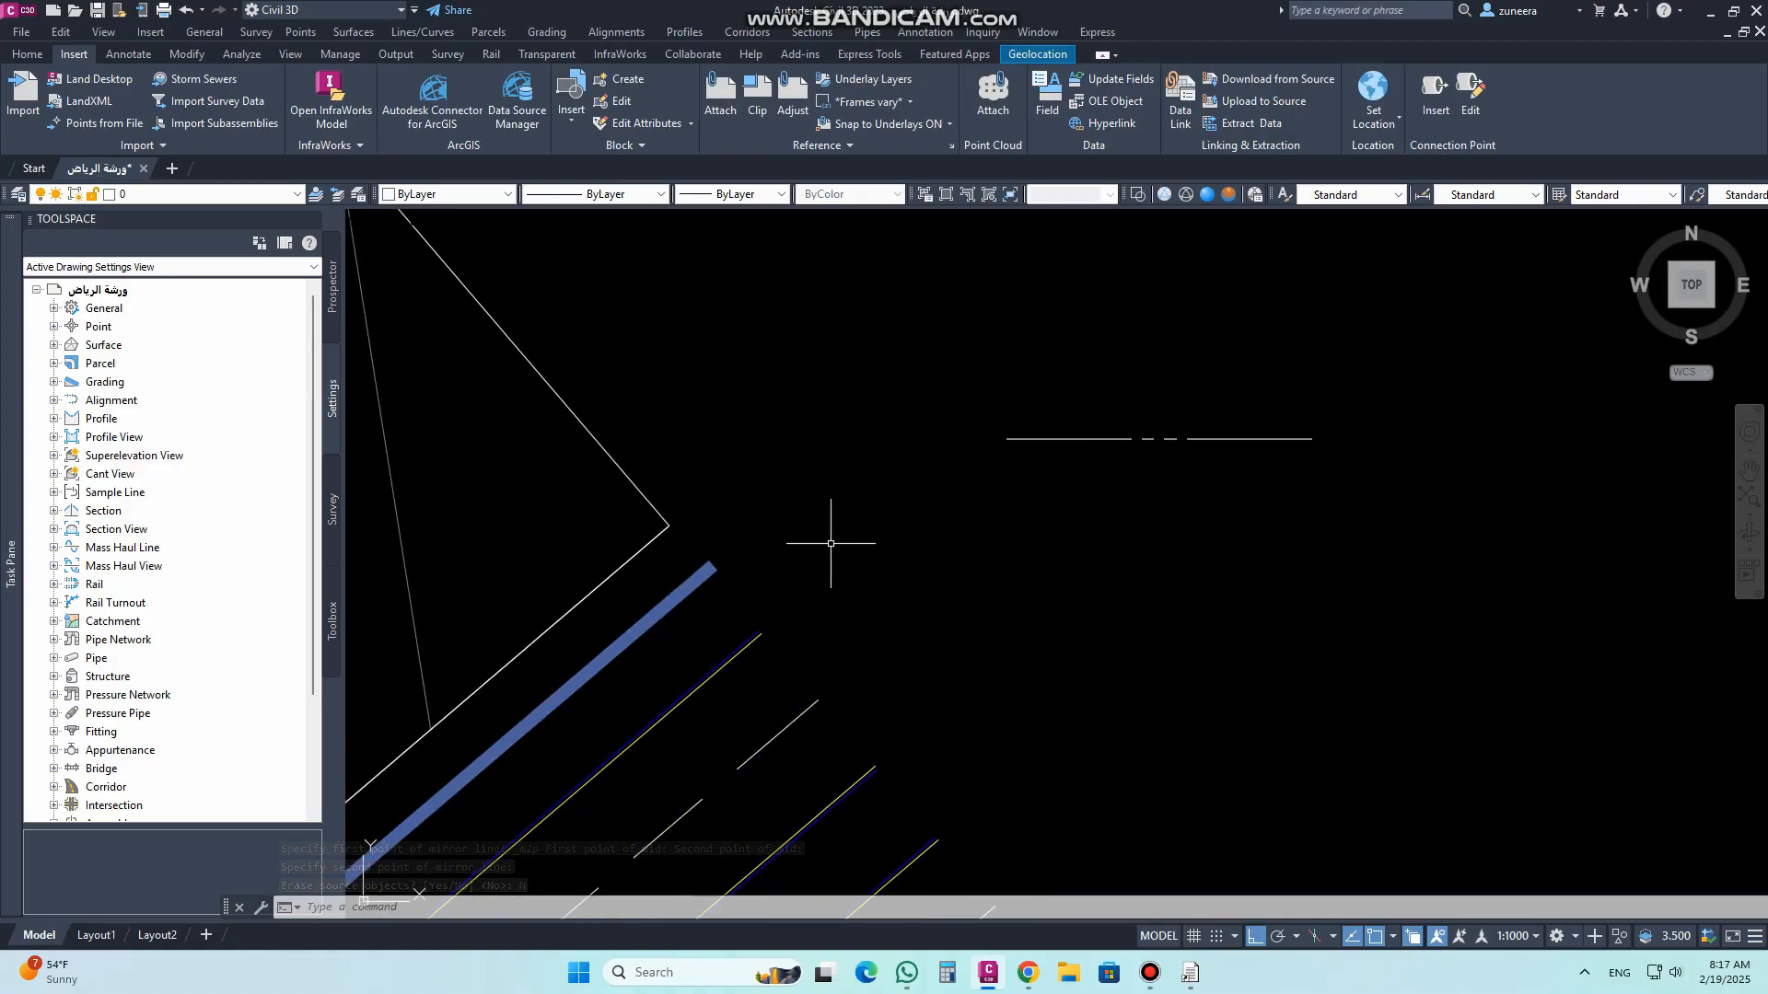
scroll(917, 518, "up", 2)
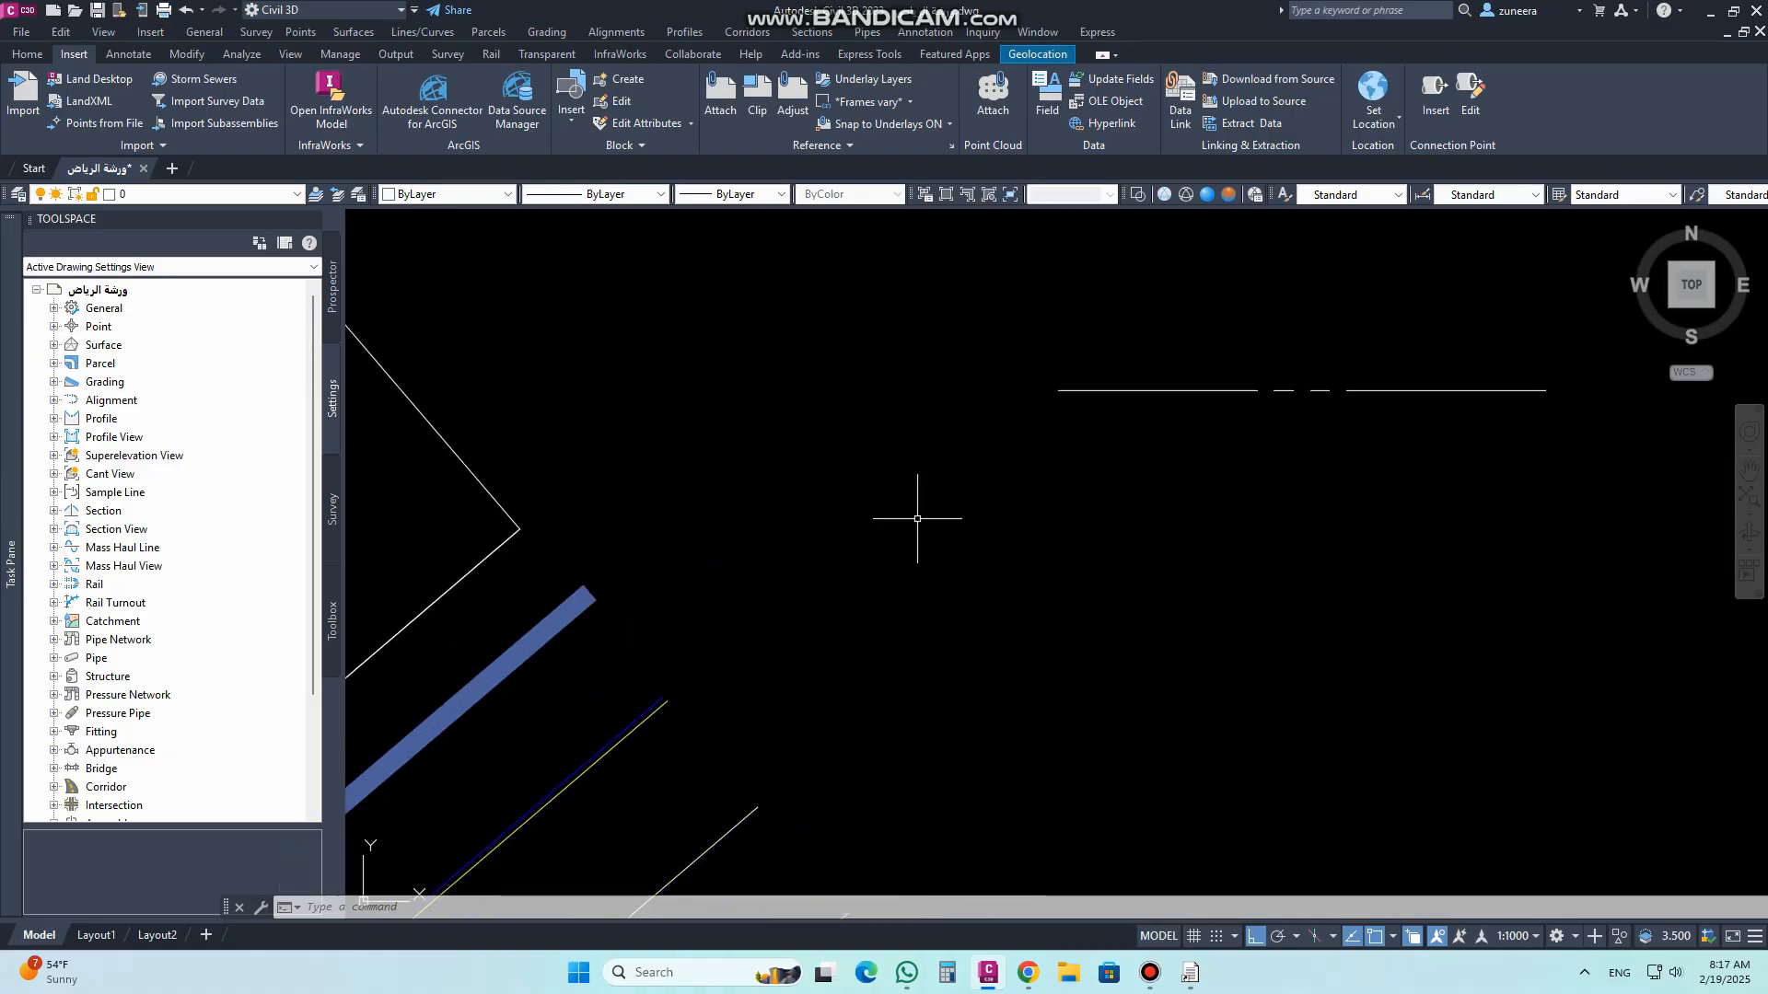
type("ma")
key("Return")
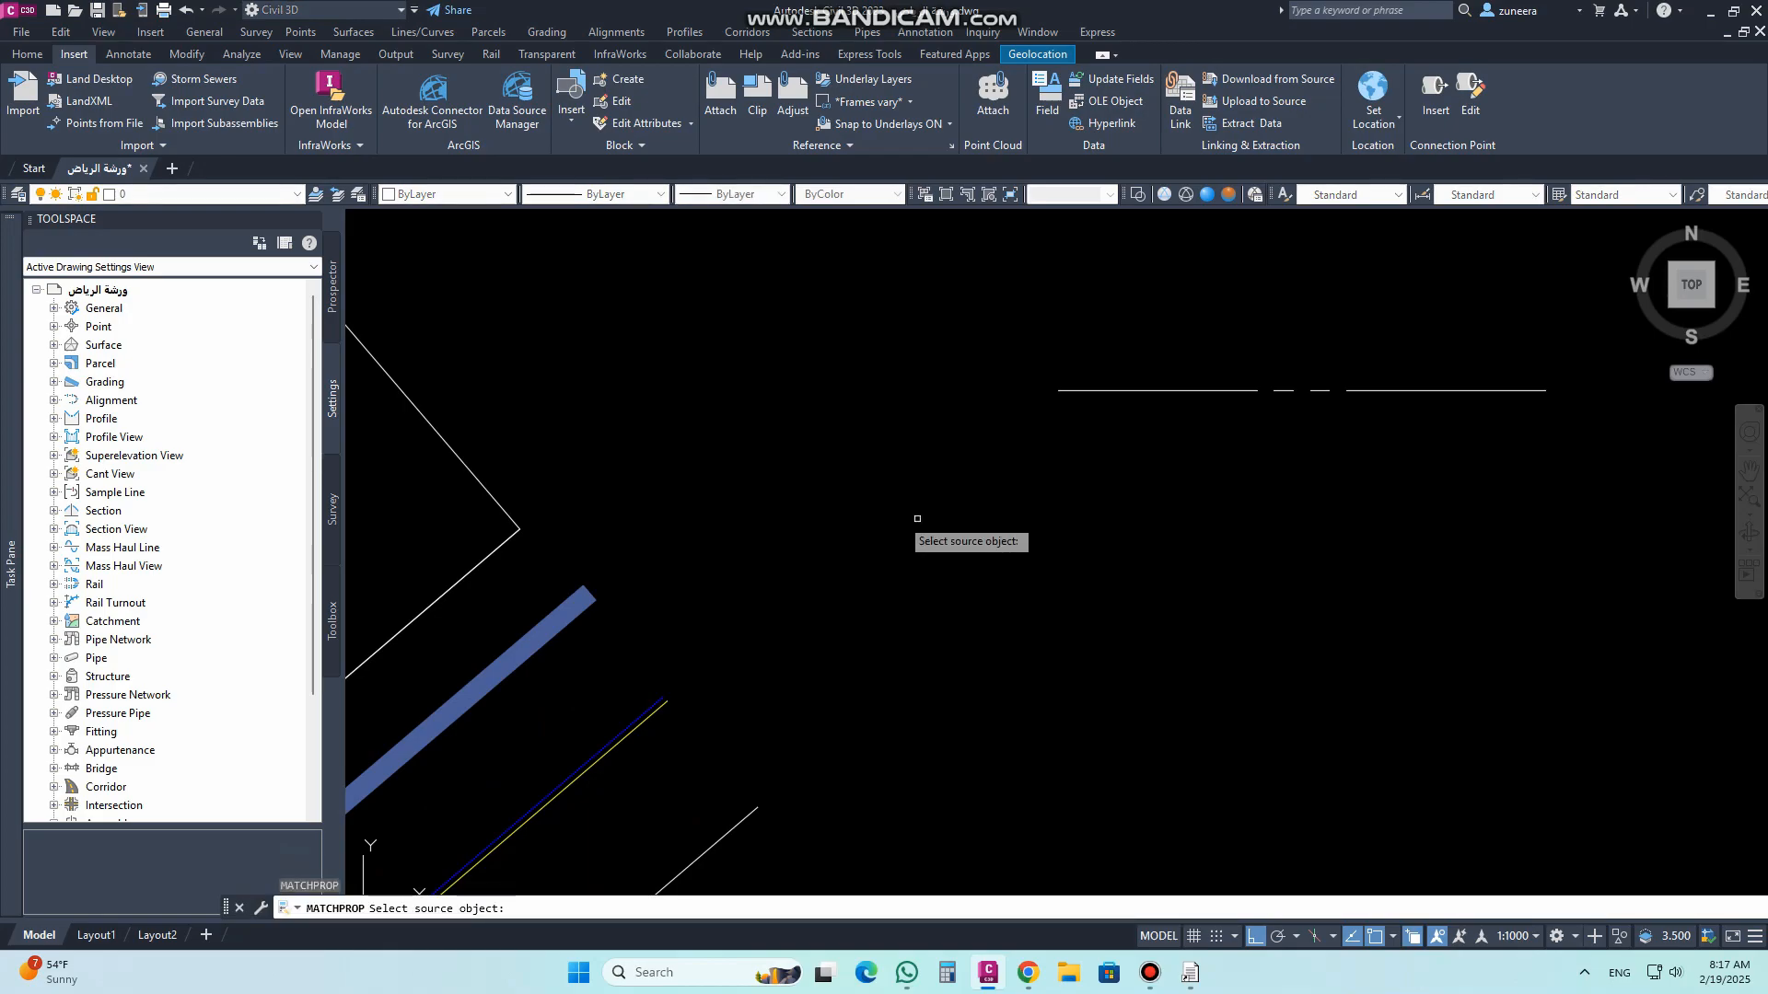
left_click(581, 615)
left_click(1182, 411)
left_click(1140, 371)
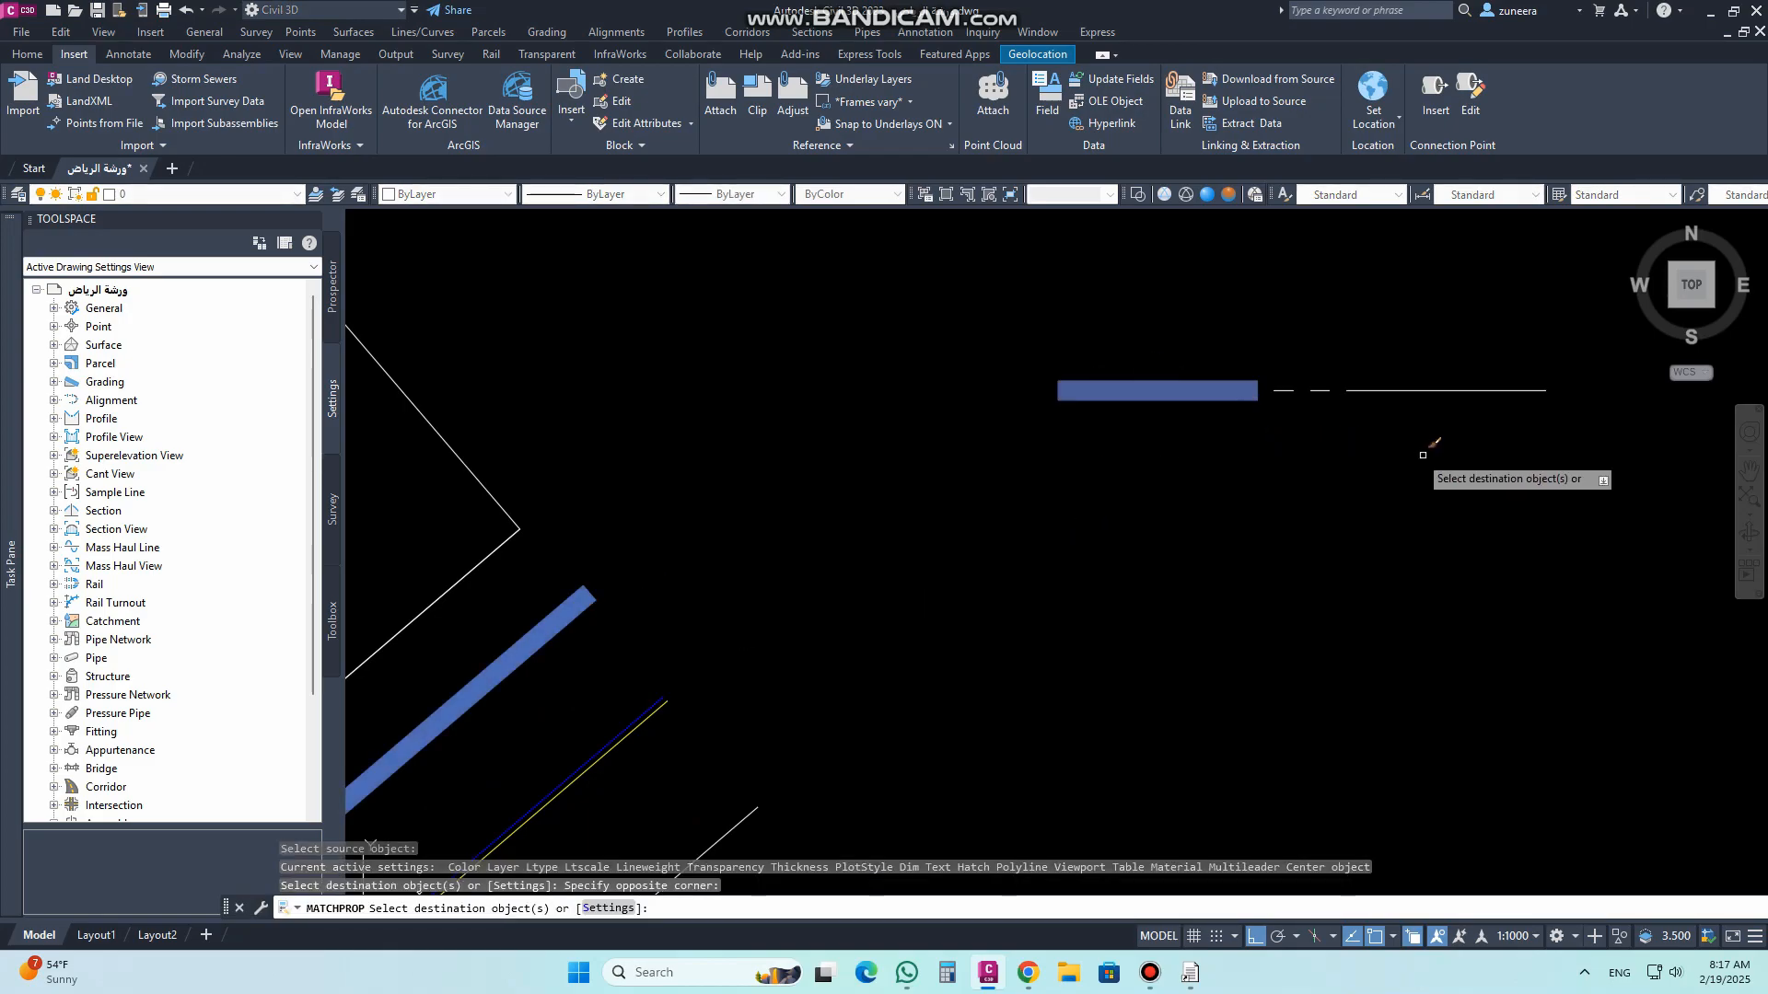
left_click(1448, 424)
left_click(1287, 361)
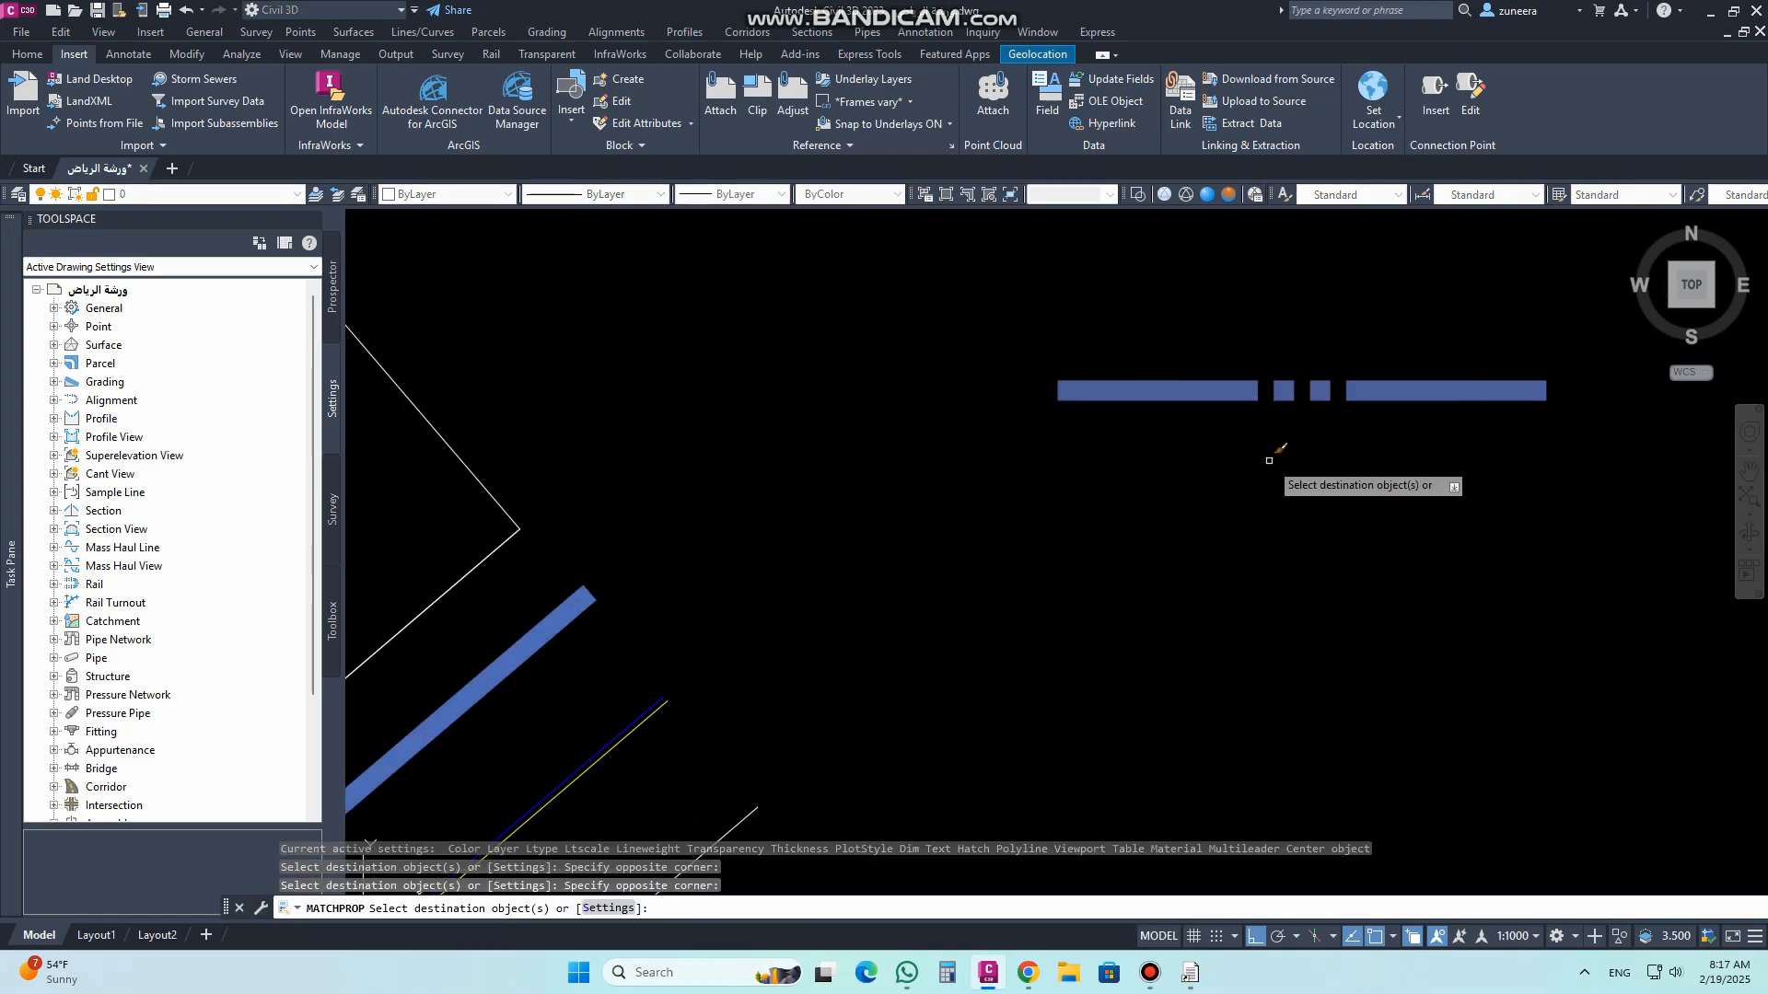
scroll(818, 517, "down", 2)
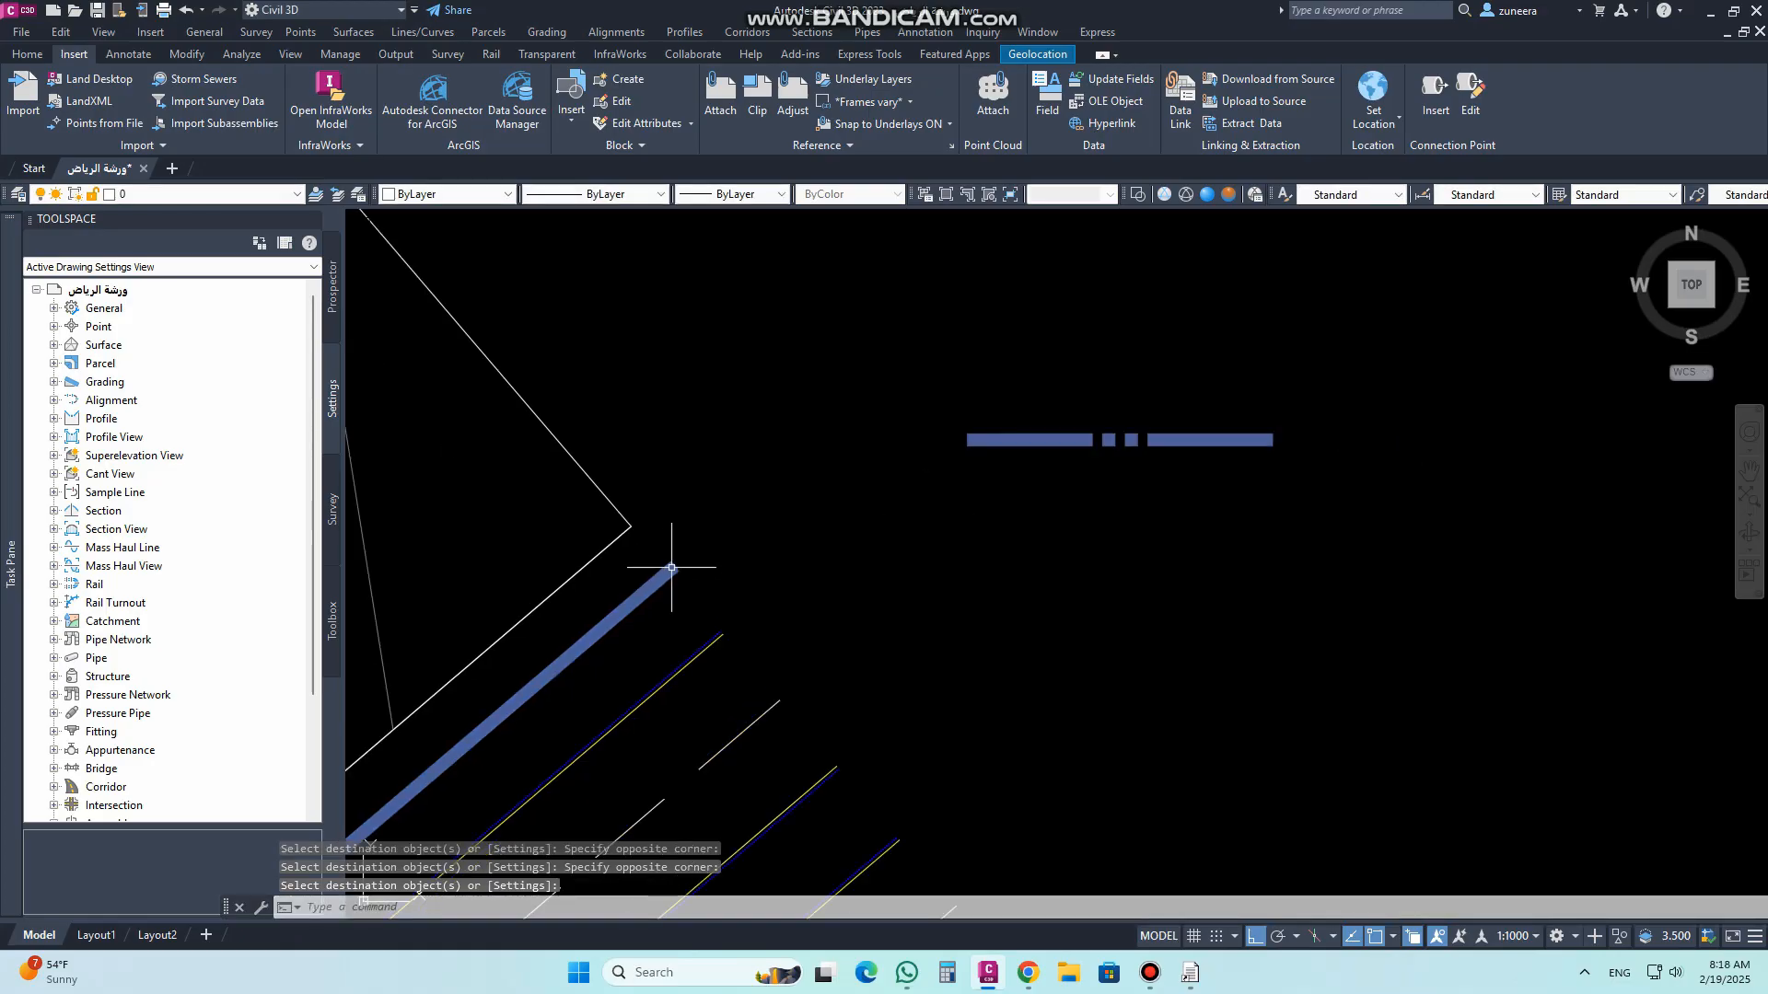
scroll(1086, 377, "up", 2)
scroll(1078, 379, "down", 2)
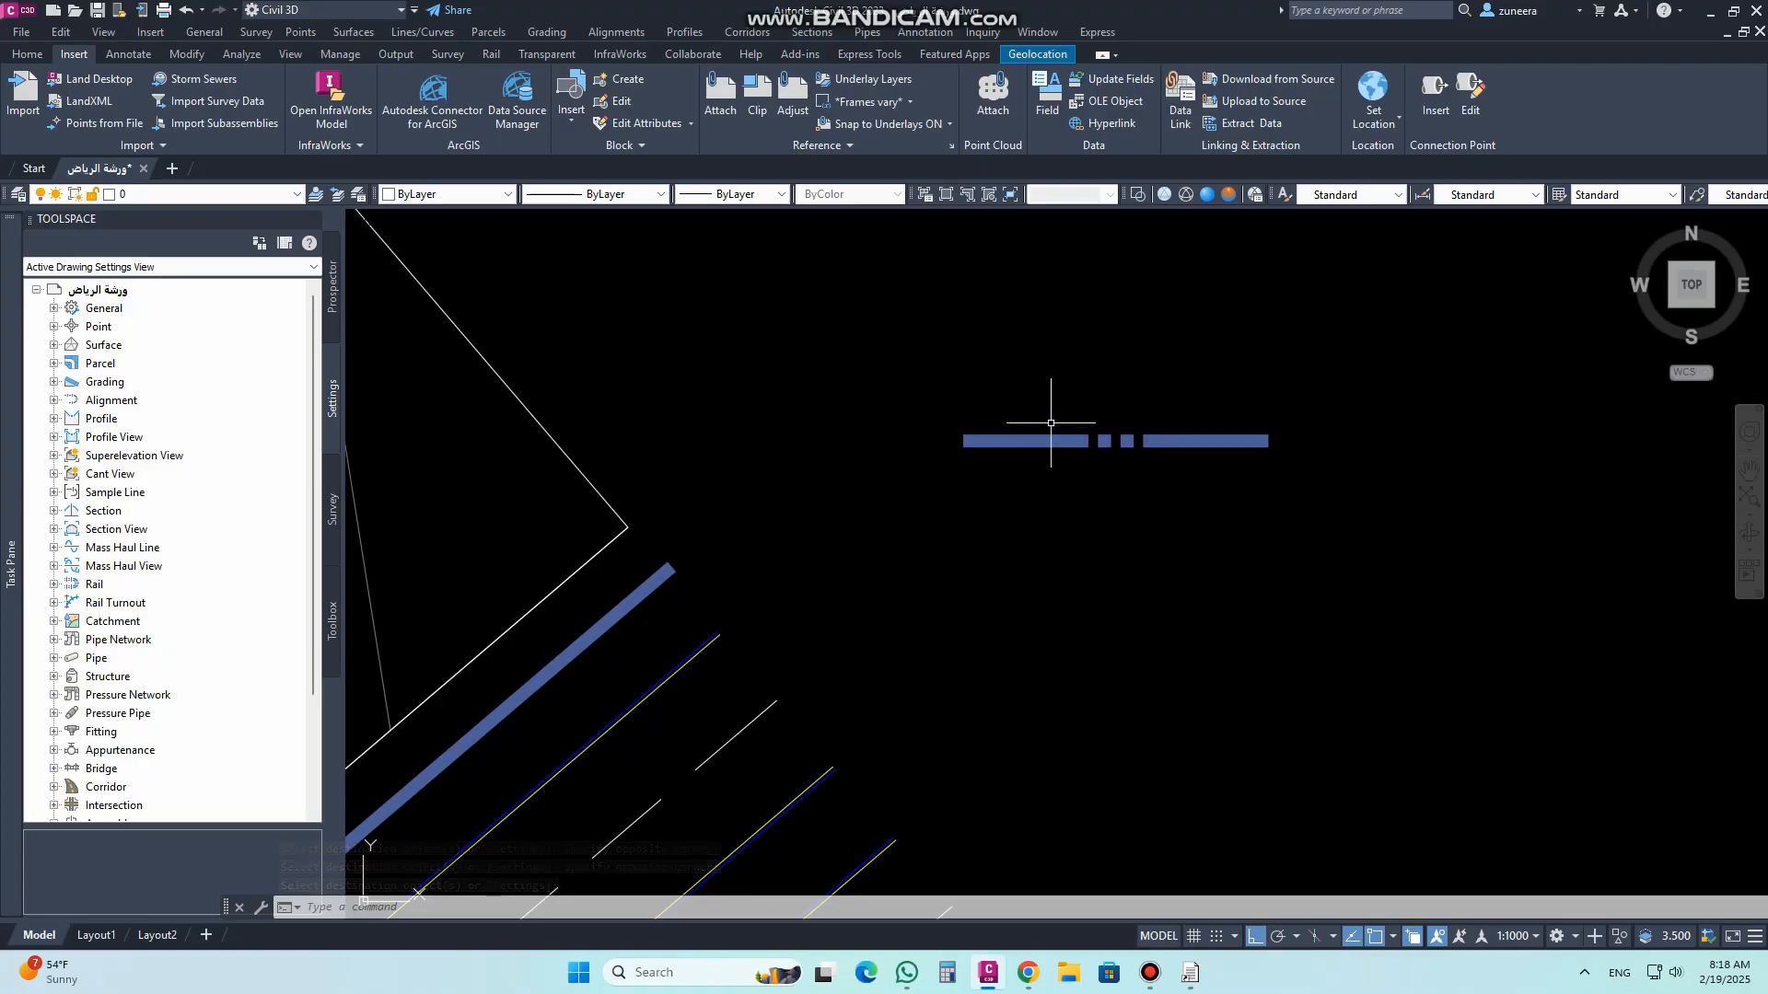
left_click(662, 194)
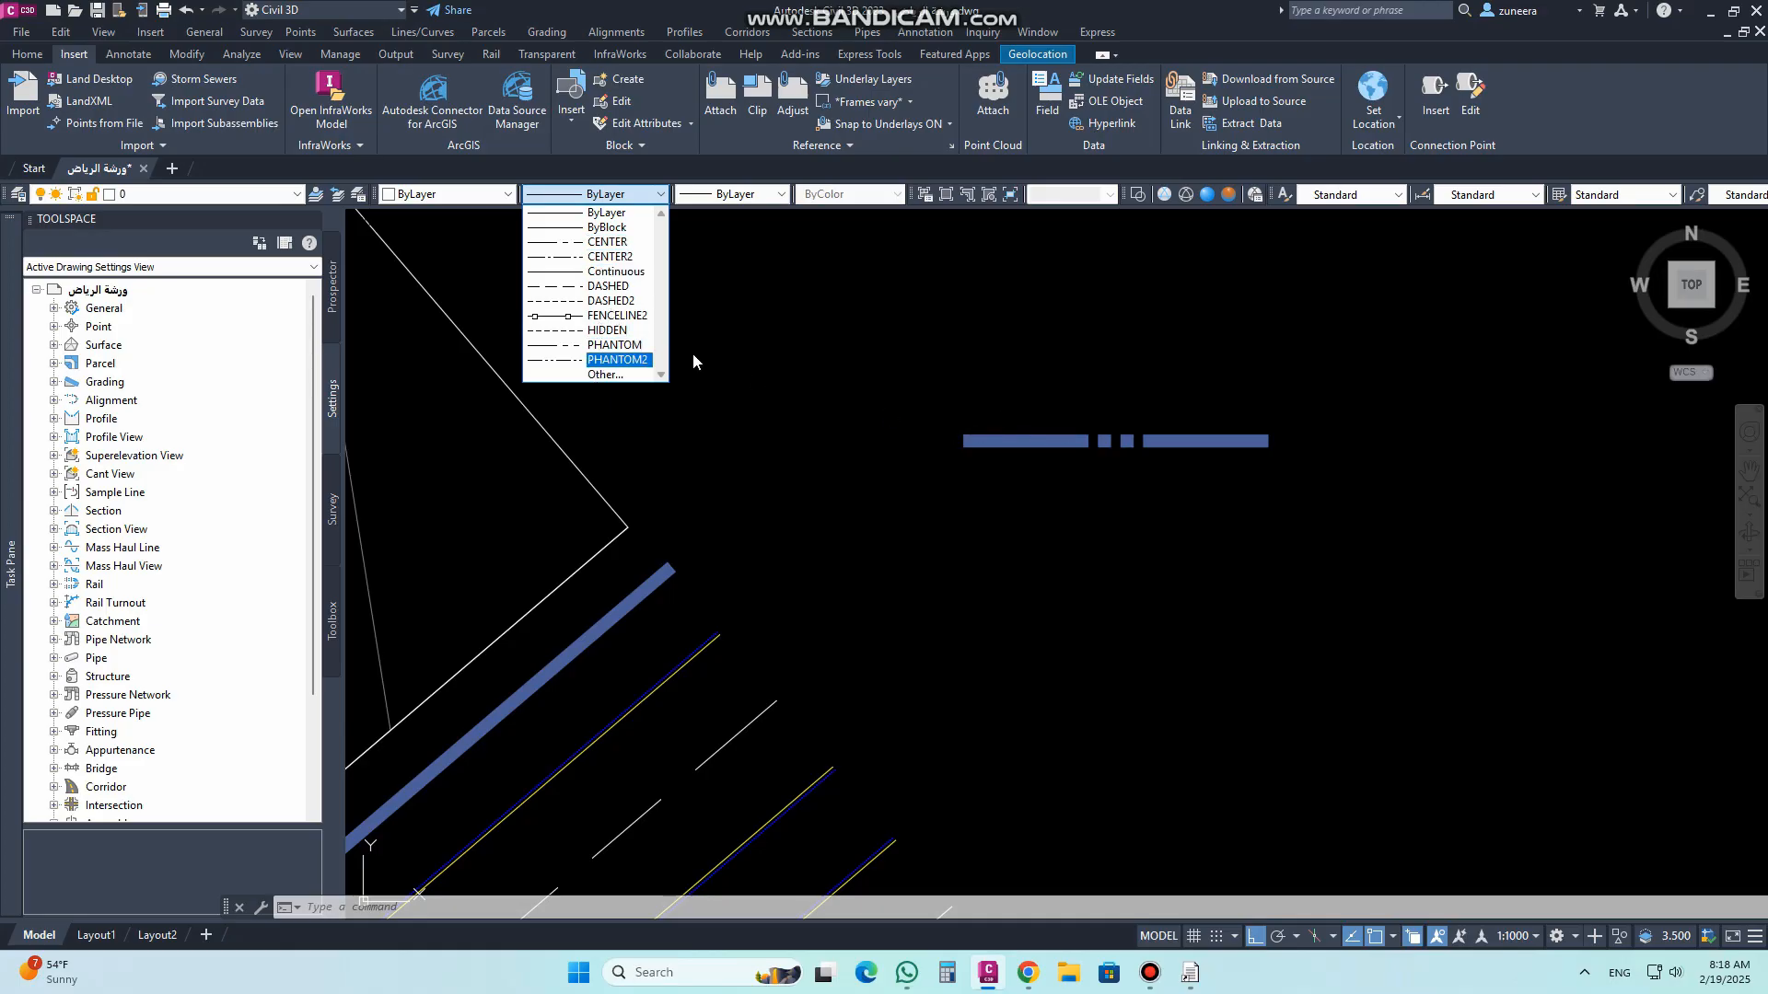
left_click(790, 340)
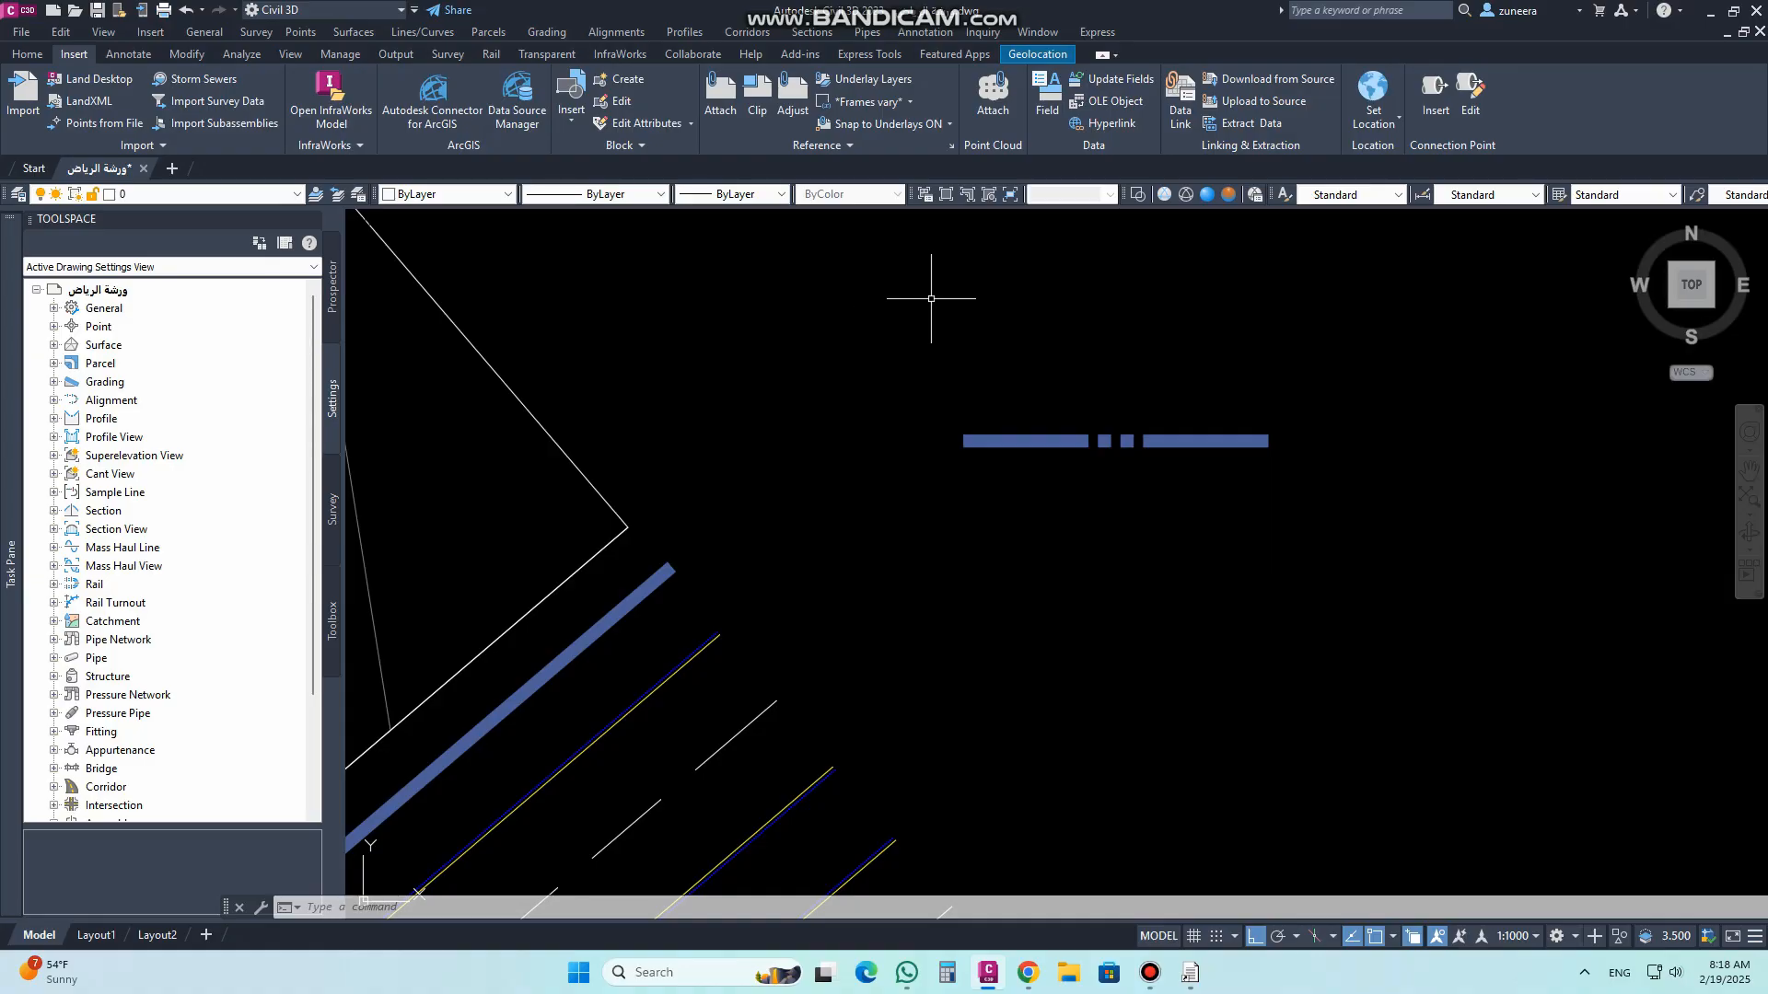
Step: Start the Make Linetype command and save the linetype file on the Desktop as ELE.lin
left_click(870, 58)
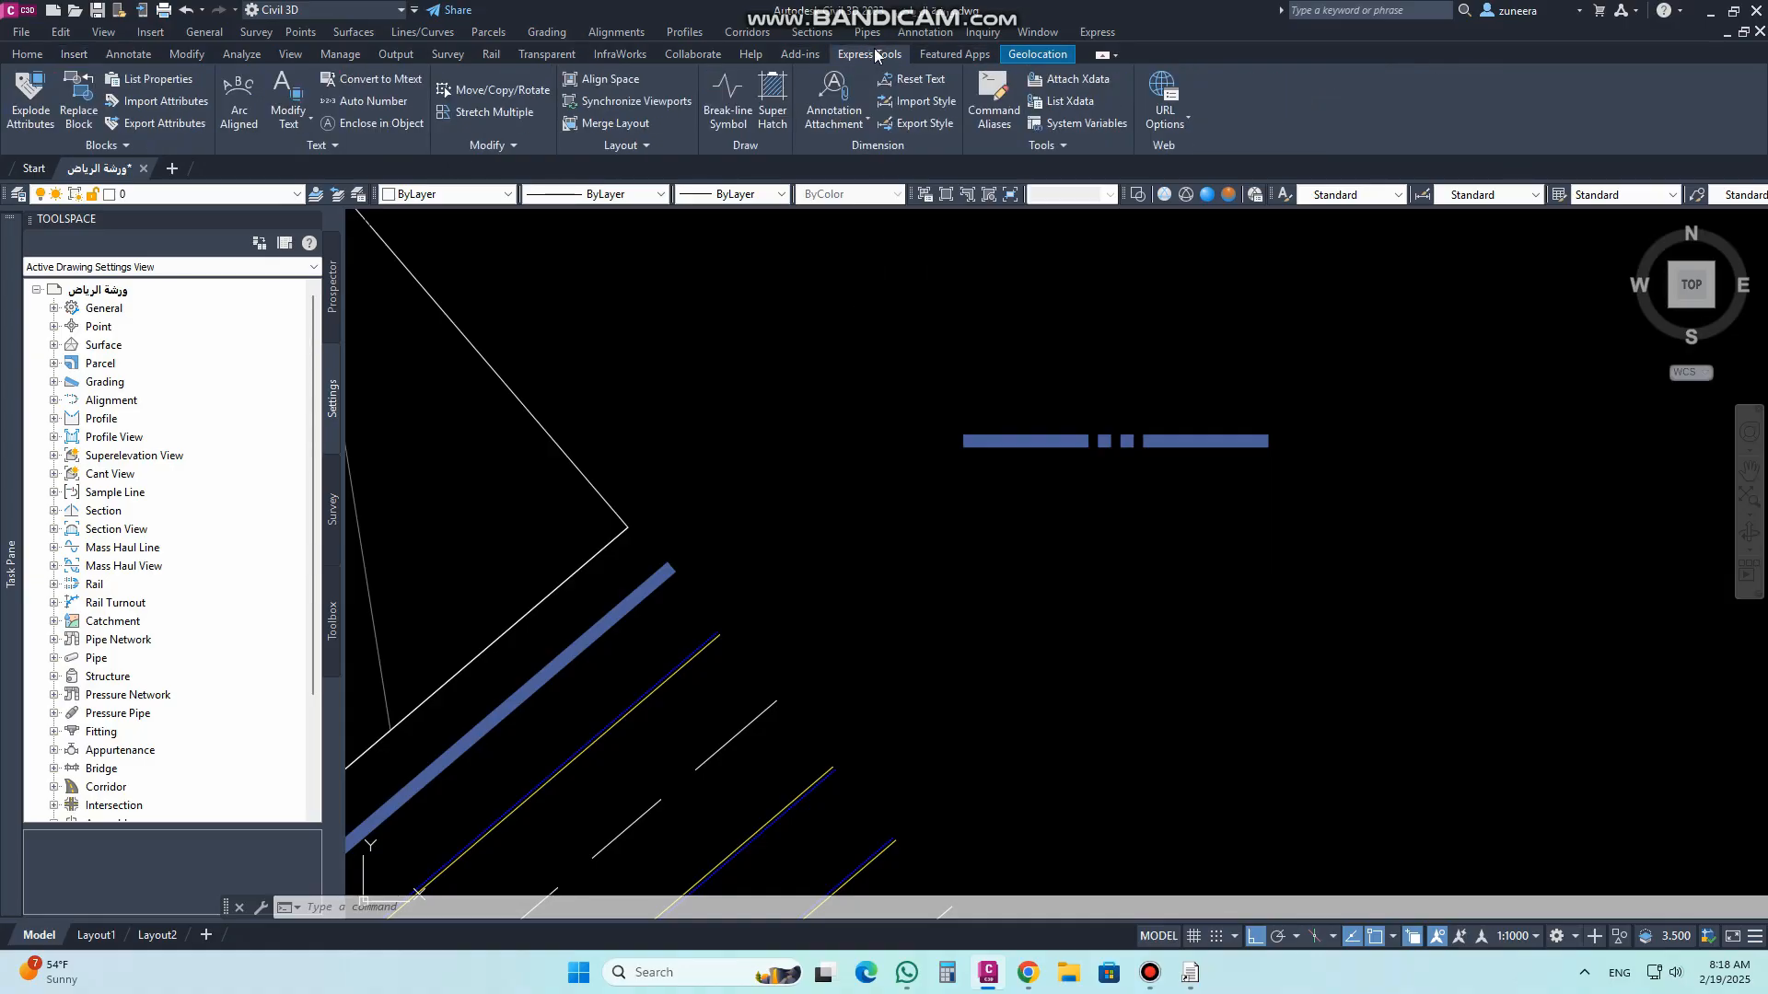
left_click(1064, 145)
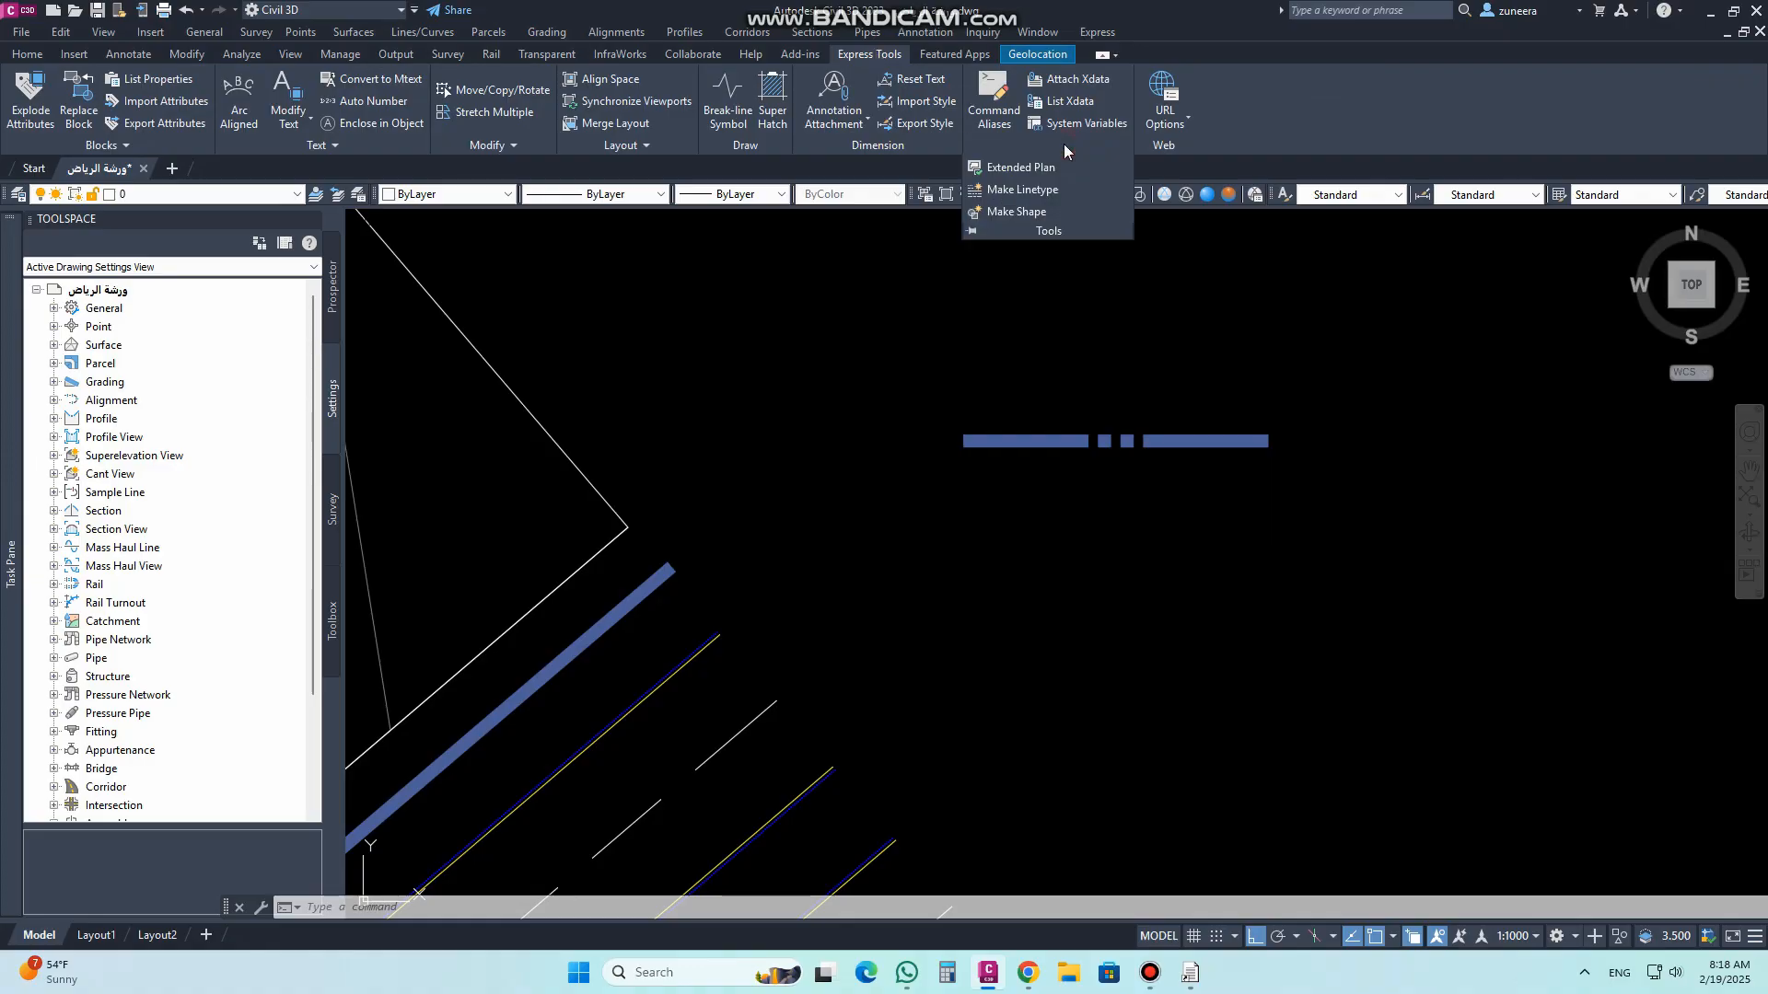
left_click(1016, 190)
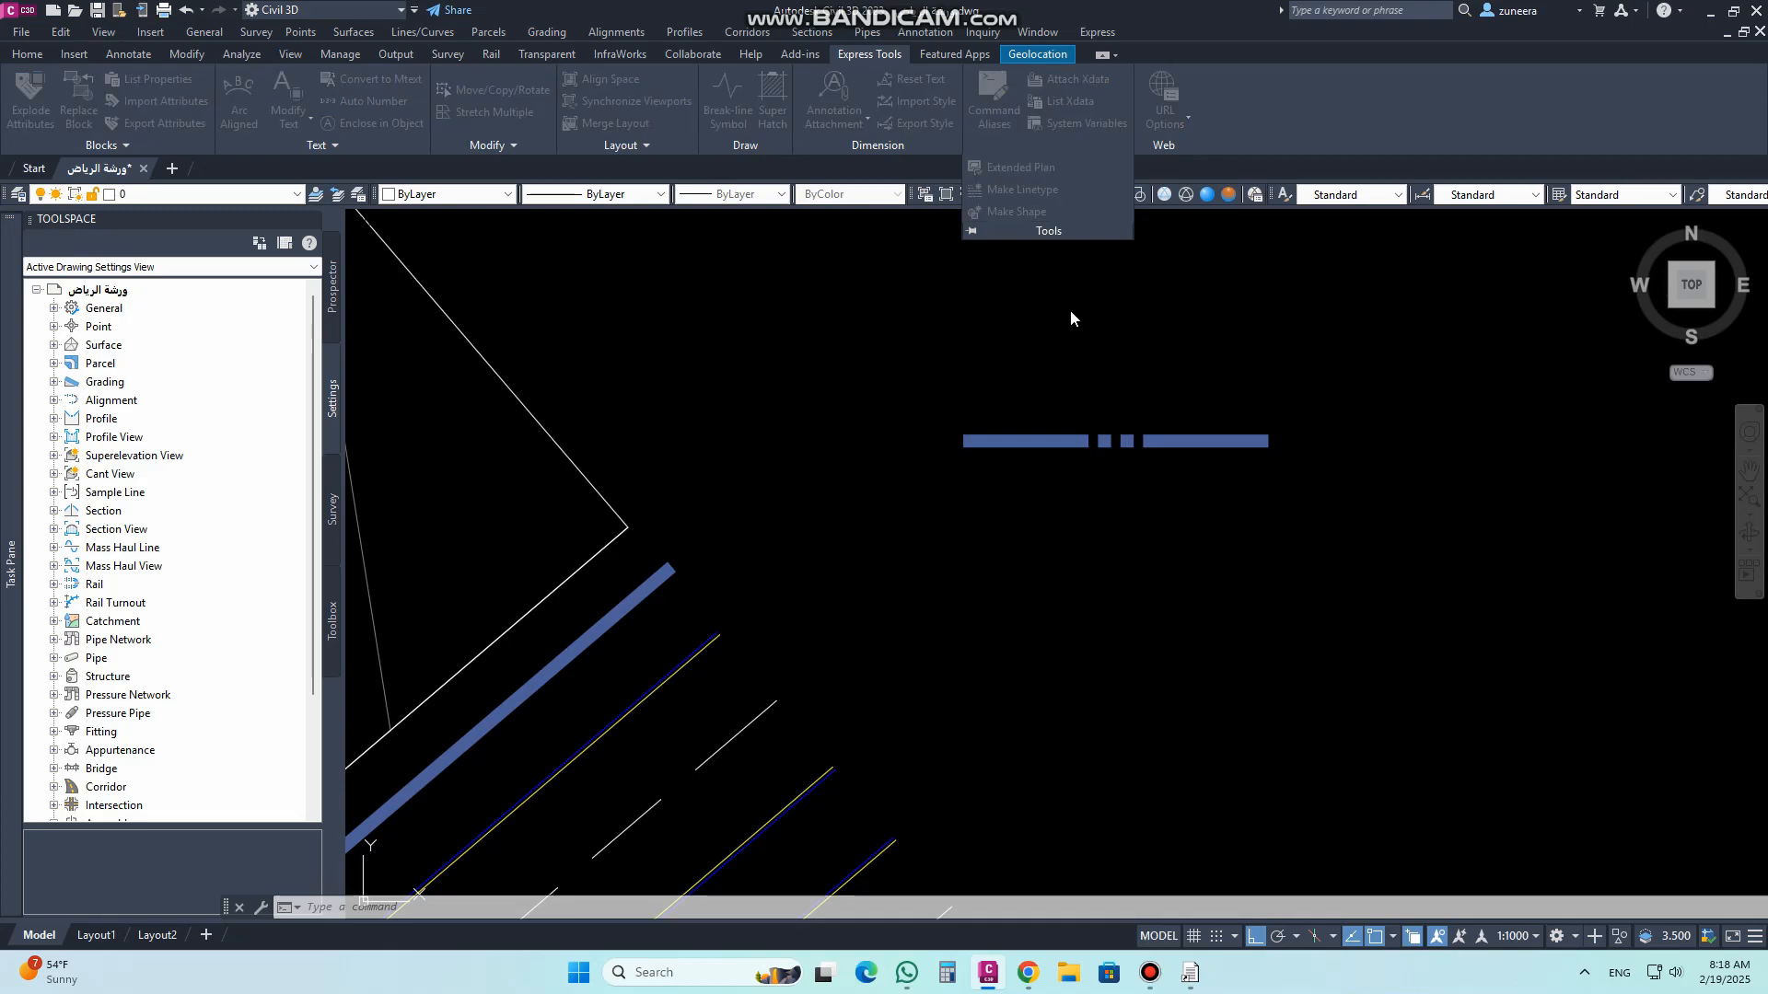
left_click(644, 437)
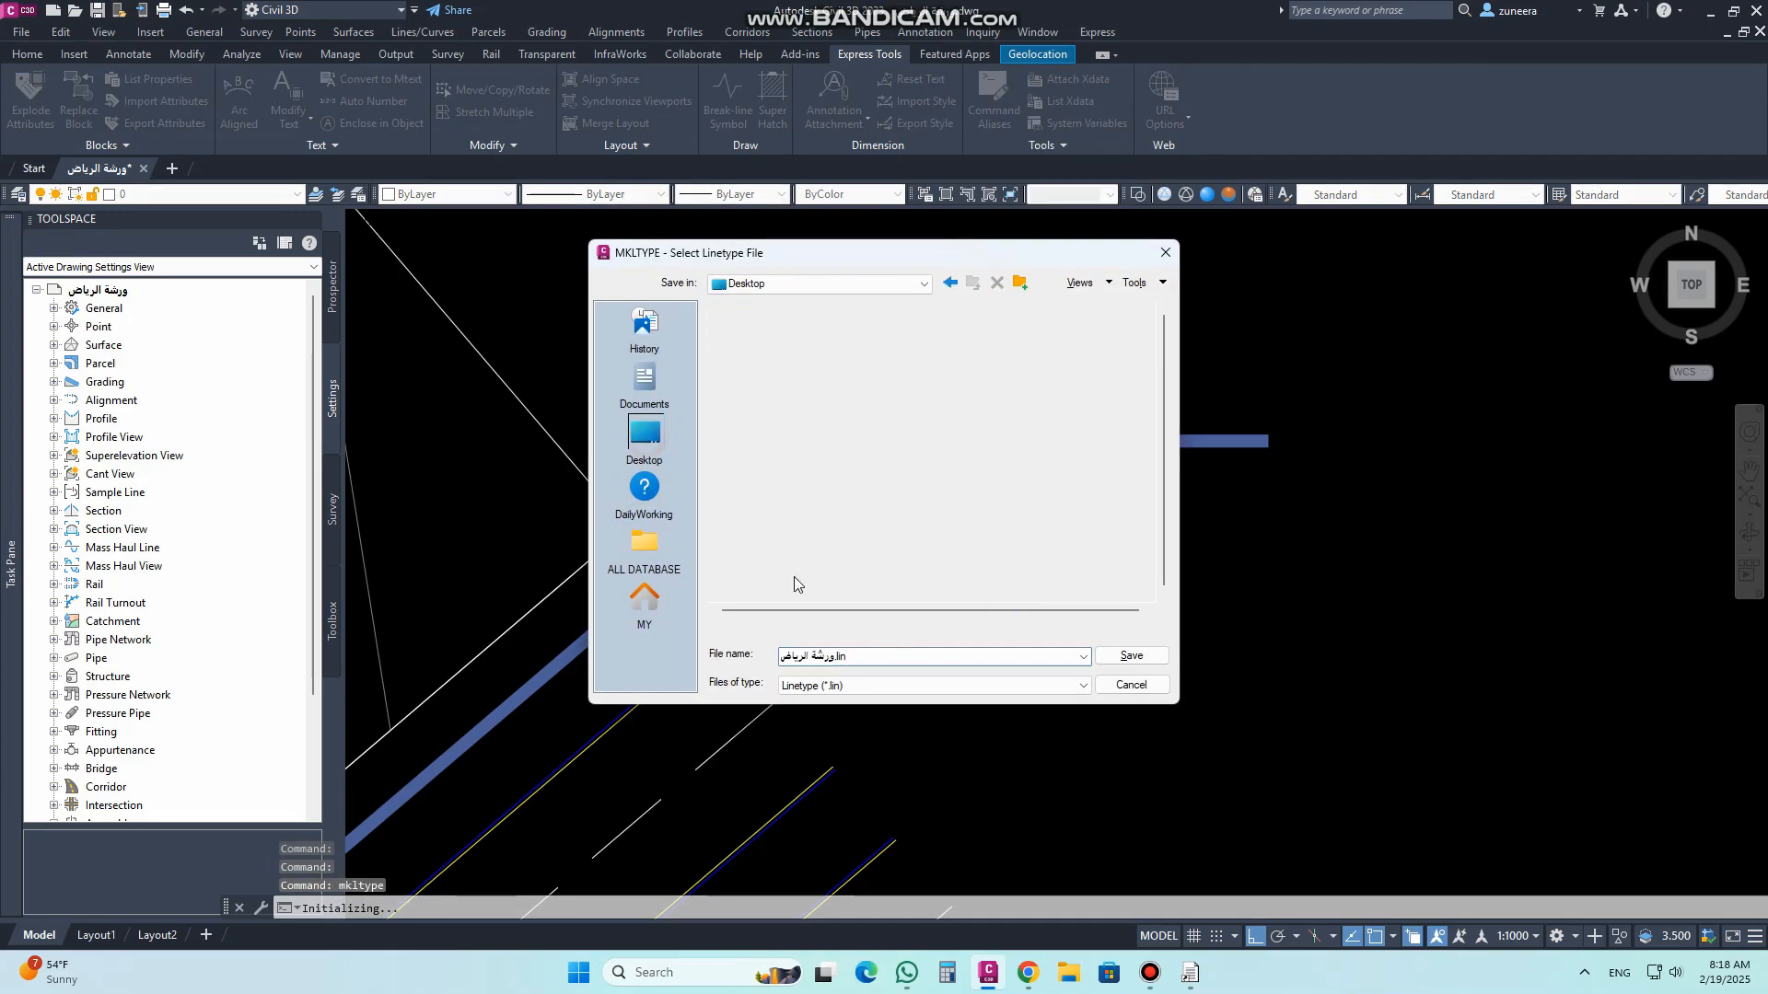
double_click(835, 656)
left_click(835, 658)
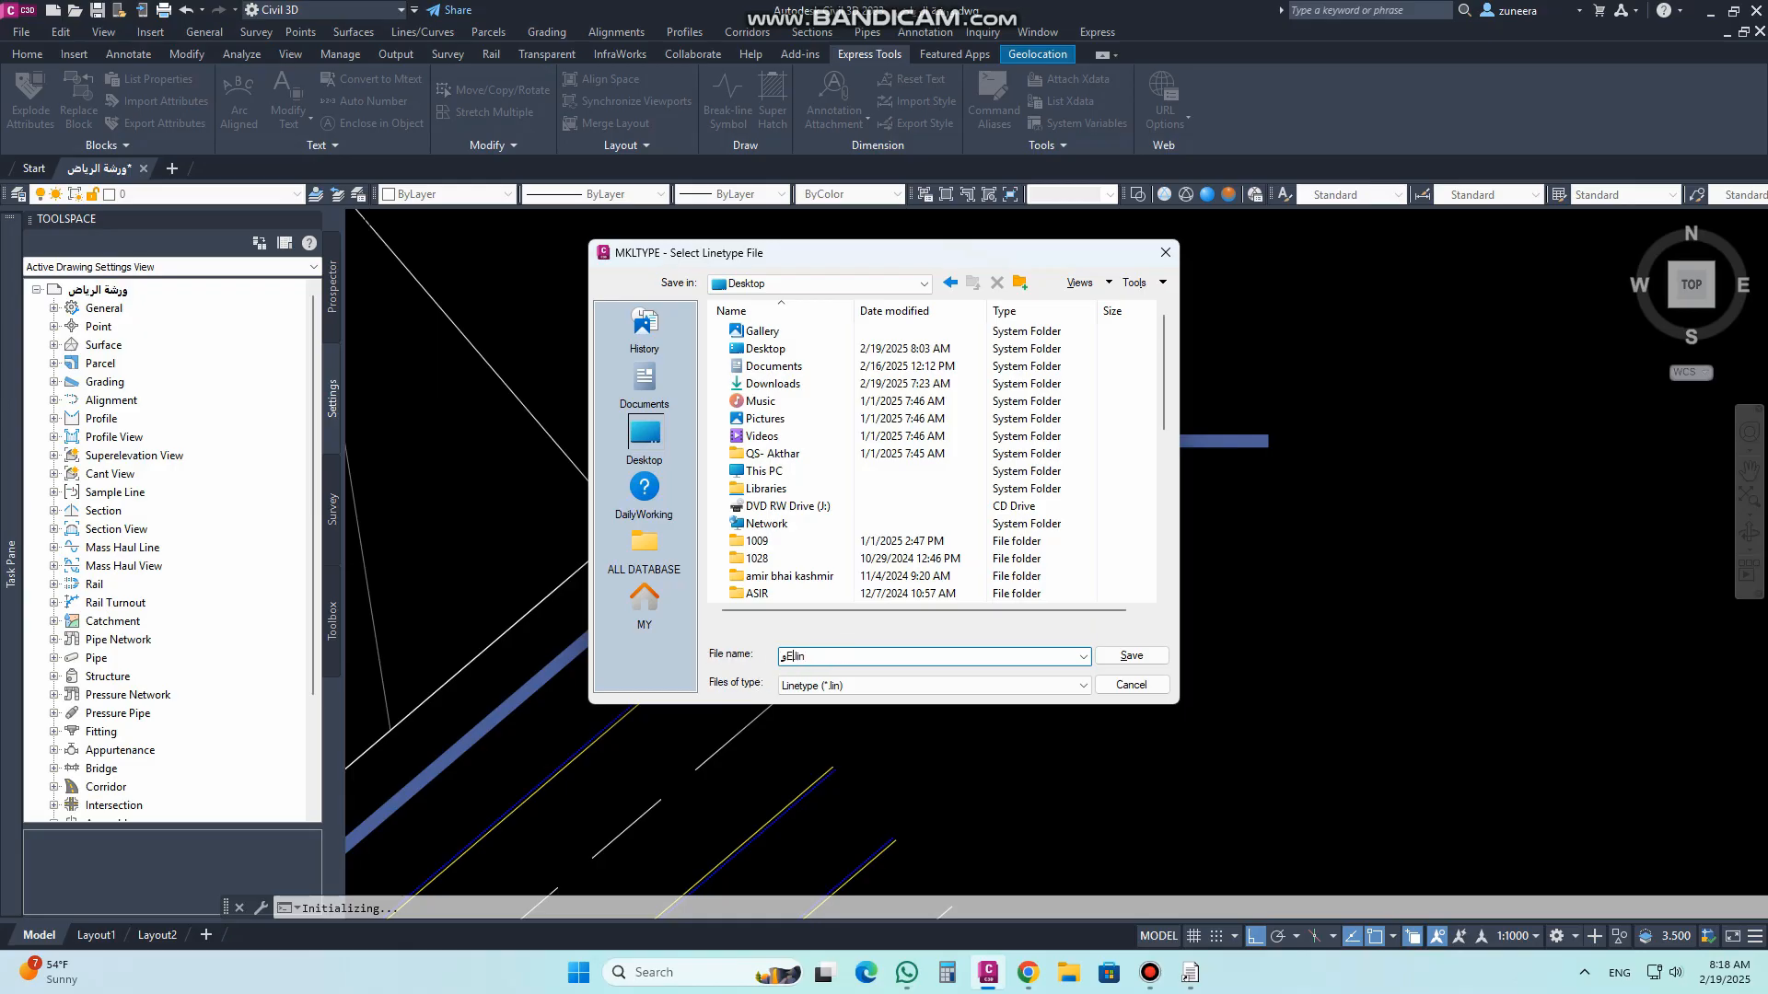
type("EL")
left_click(782, 661)
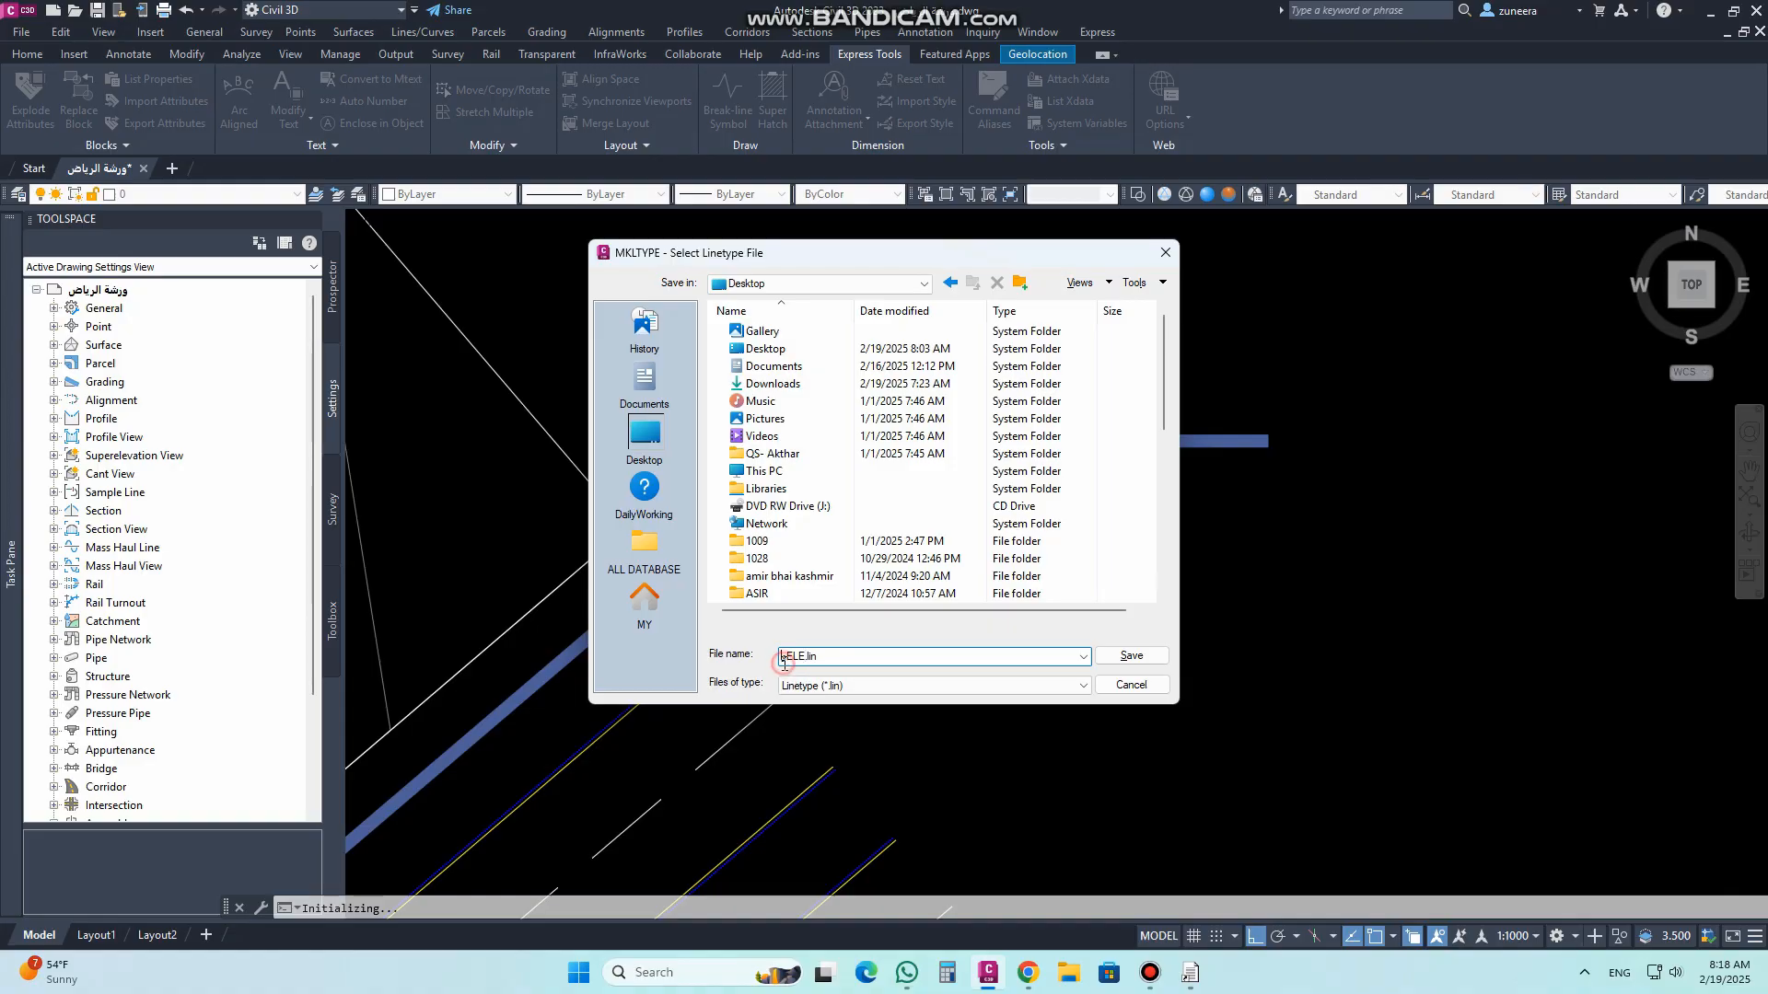
left_click(1131, 656)
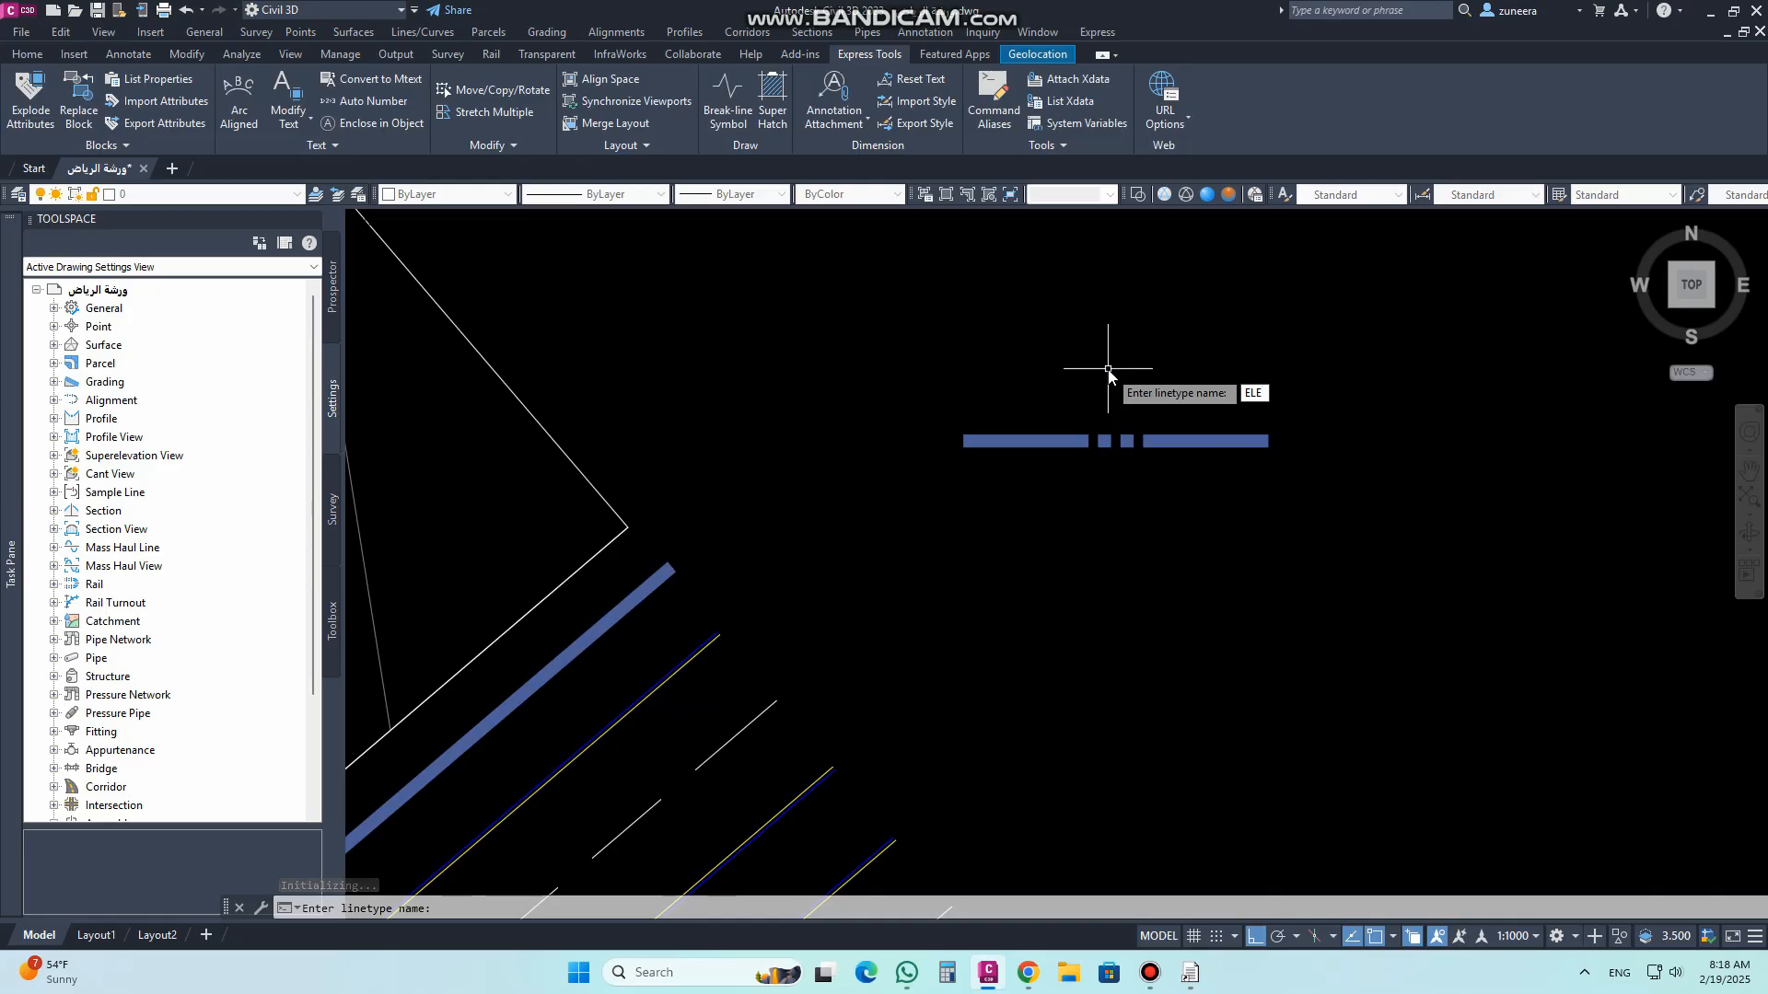
Step: Name the new linetype ELE and describe it as ELECTRIC CABLE
key("Return")
type("ELECTRI")
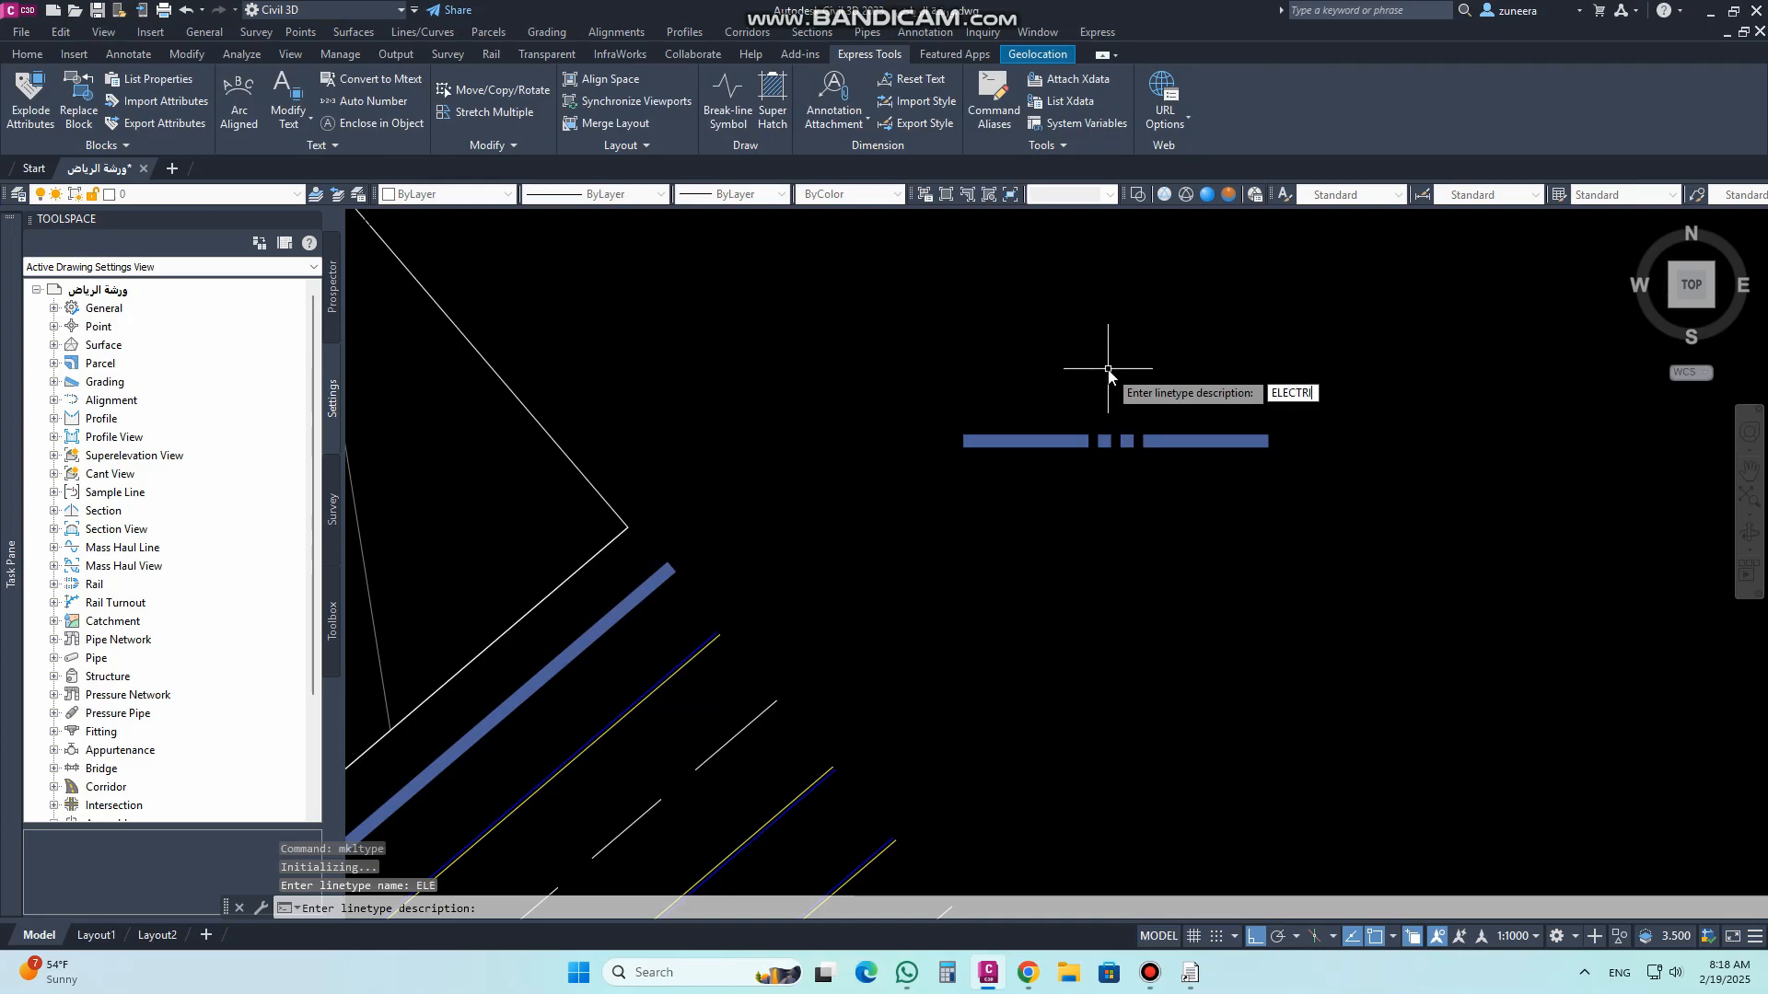
type("C CABLR")
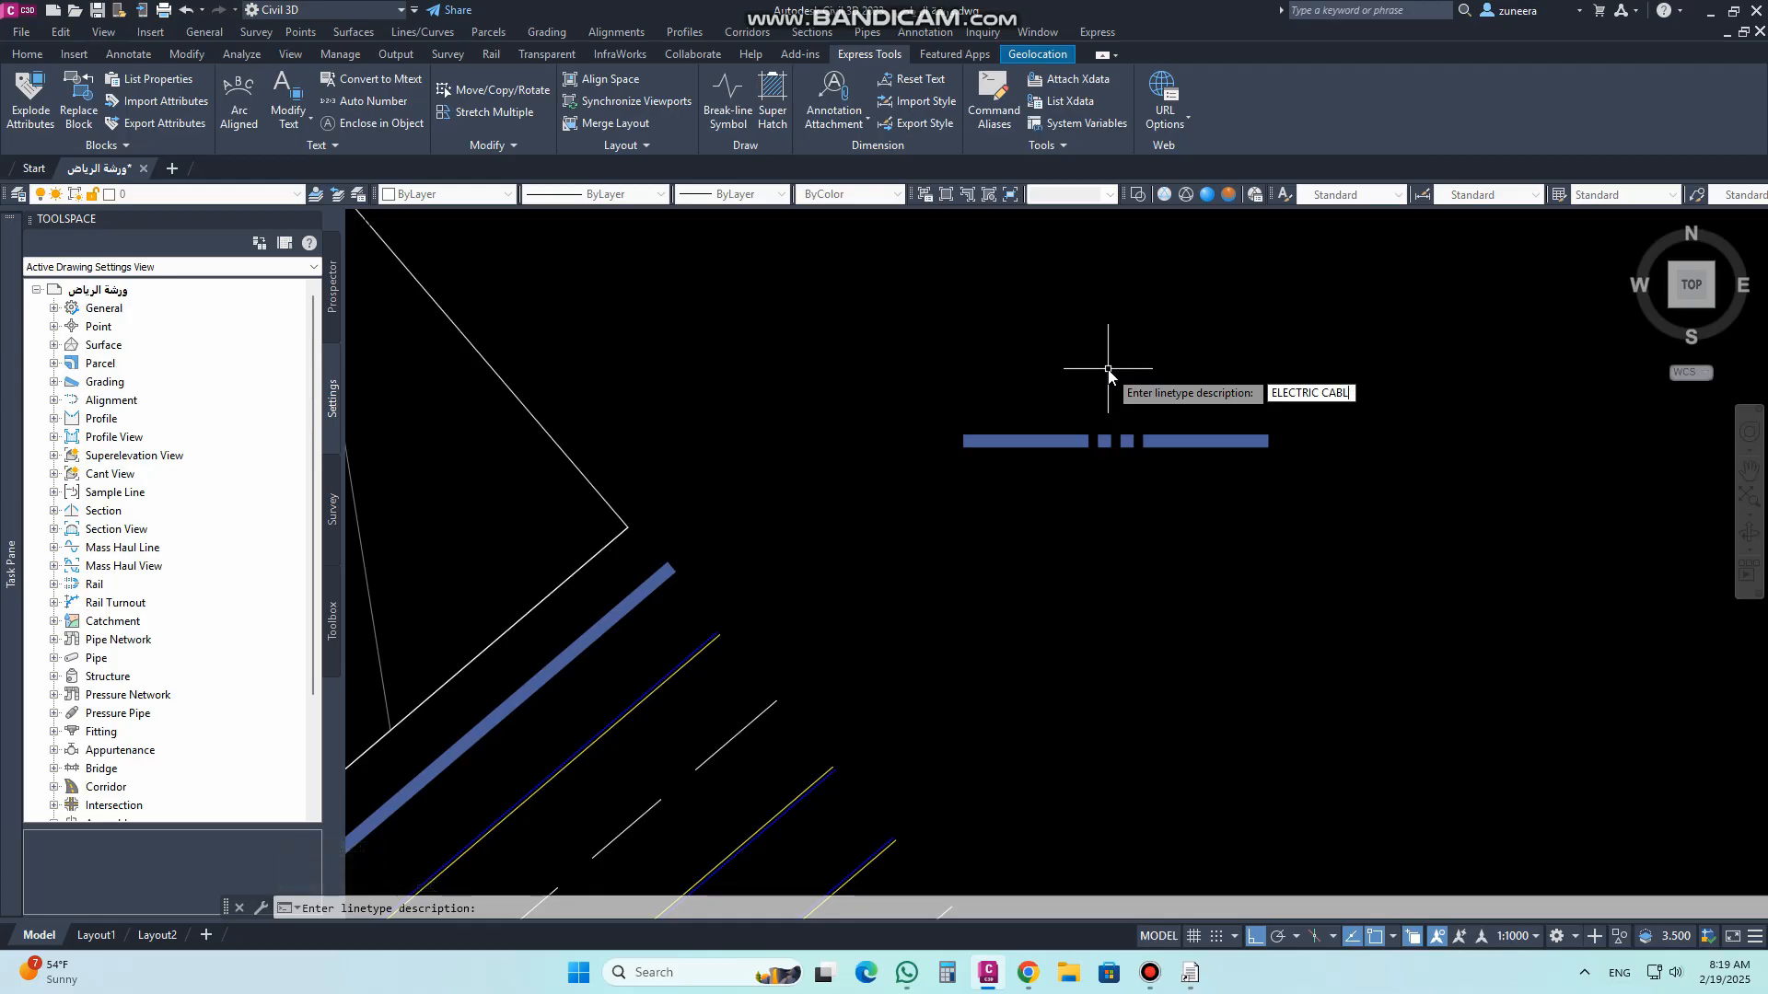
key("Return")
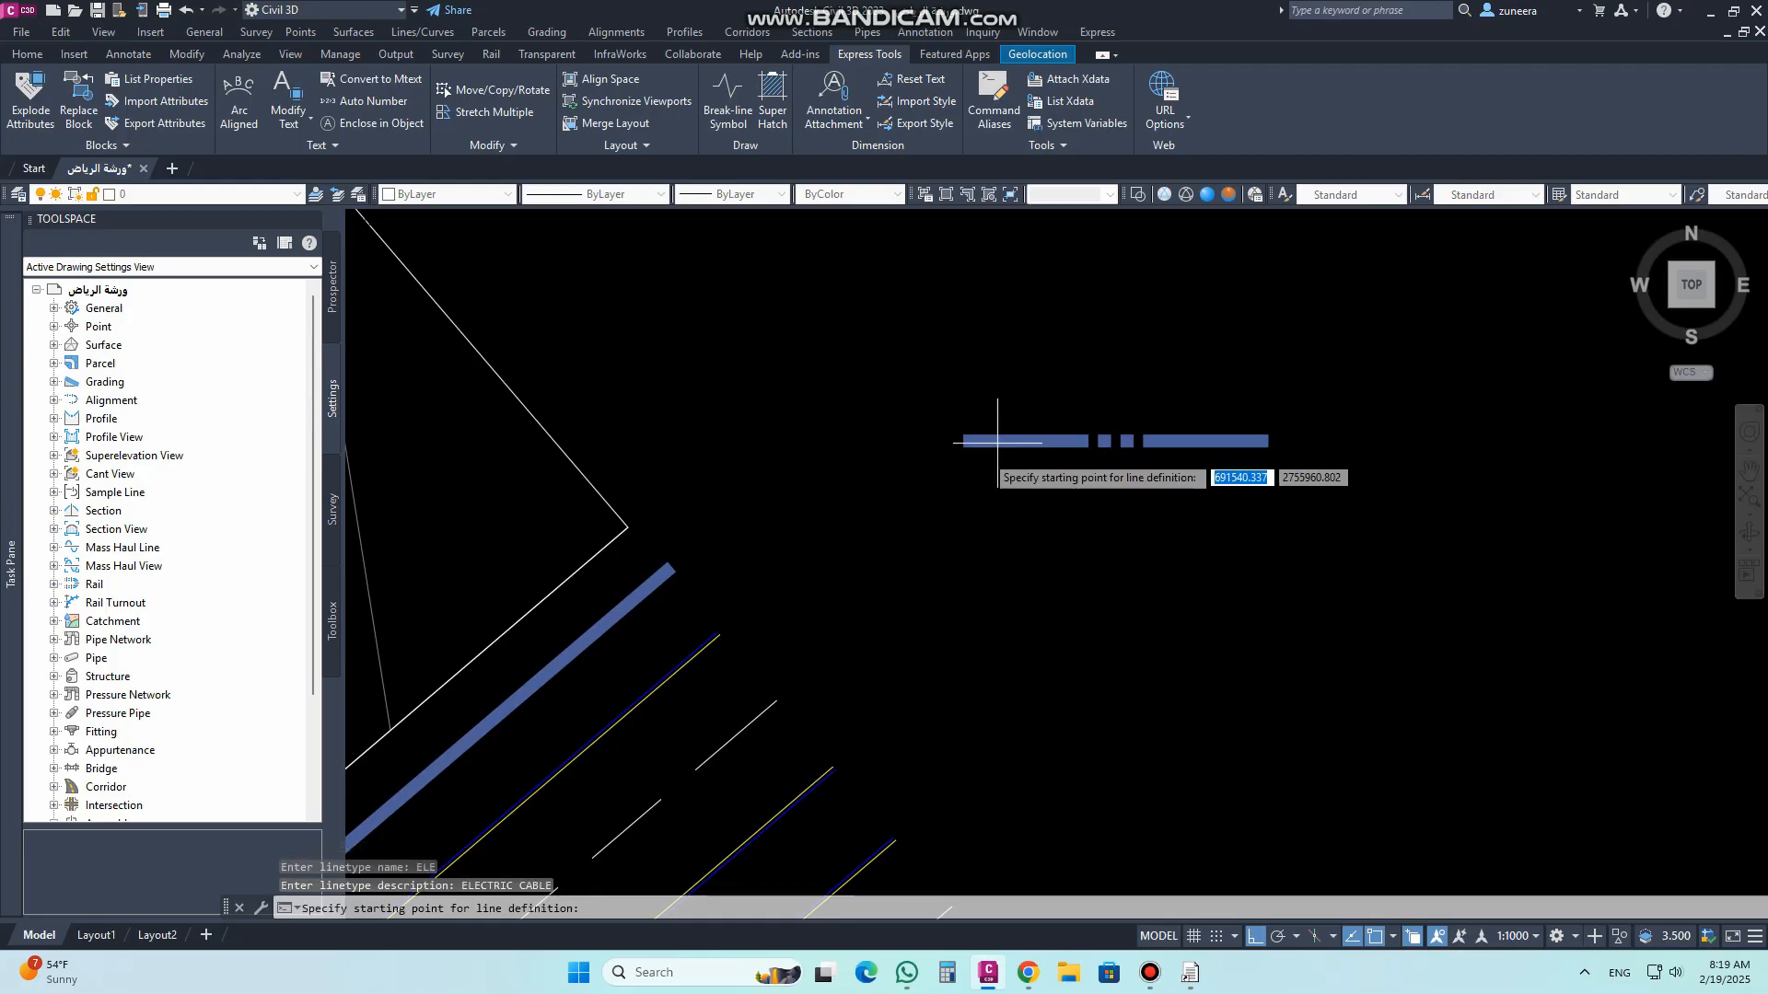
Step: Define the linetype from the first long line's west end to the second long line's start, using the first long line and both dashes
left_click(963, 441)
scroll(1126, 449, "up", 4)
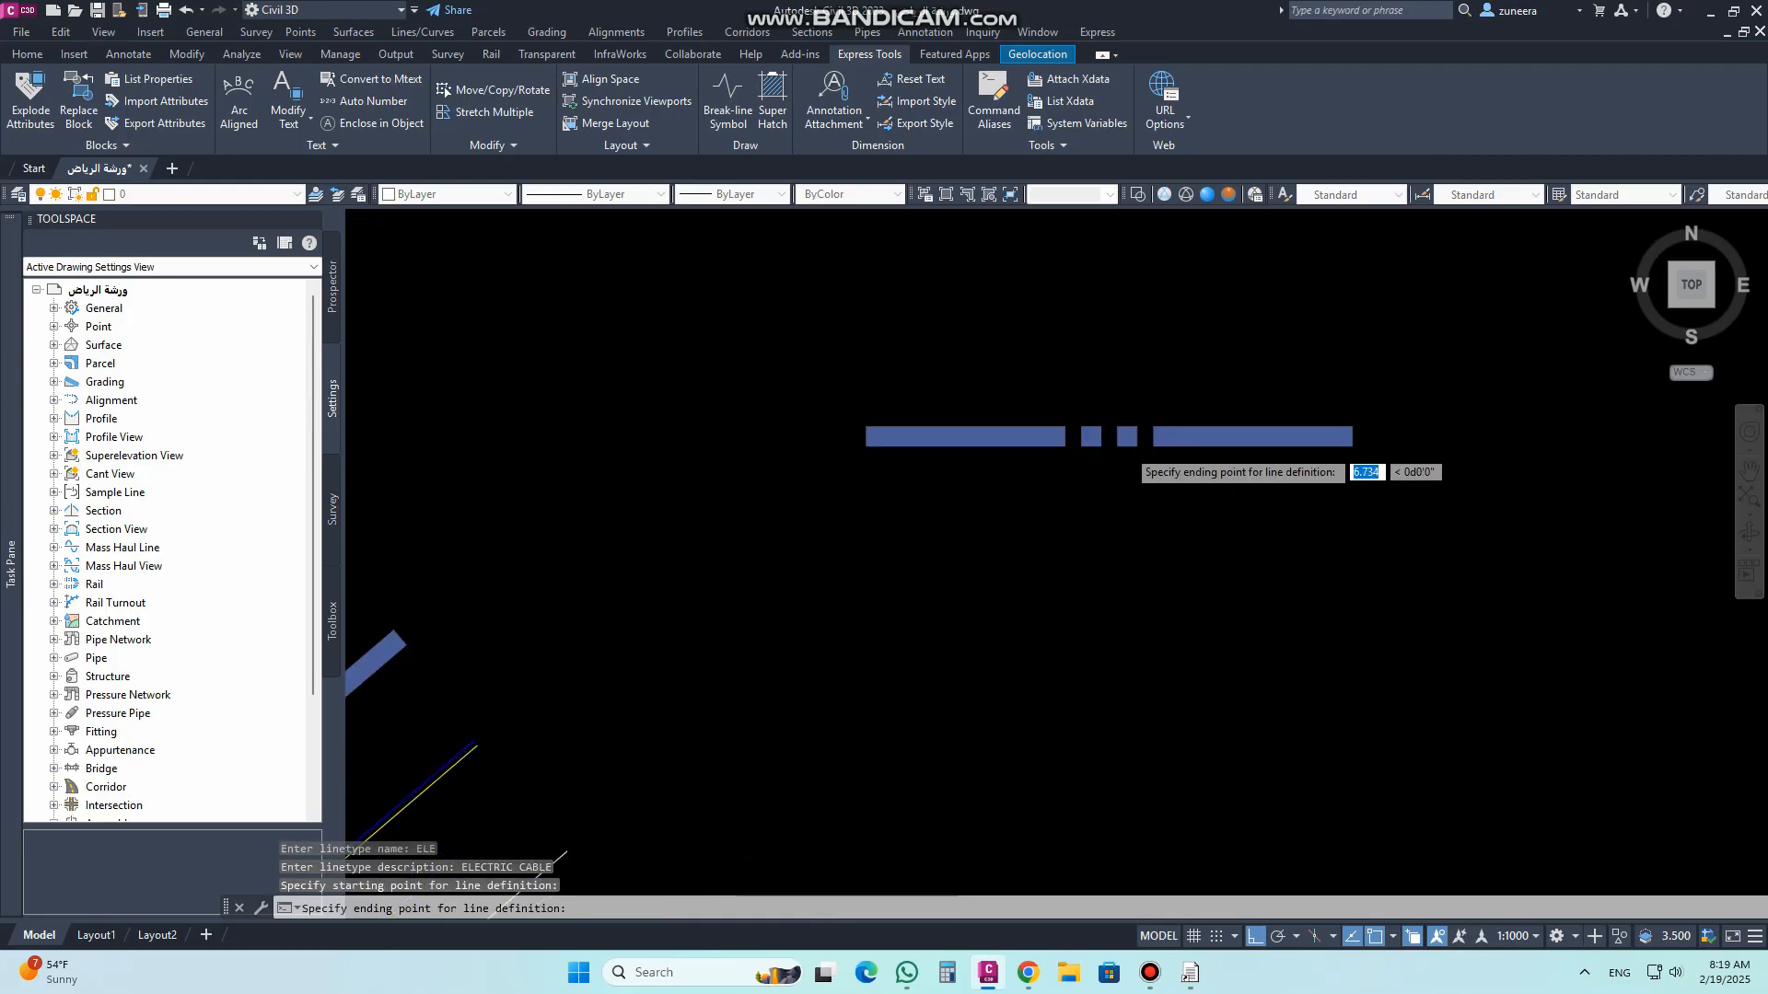
left_click(1158, 429)
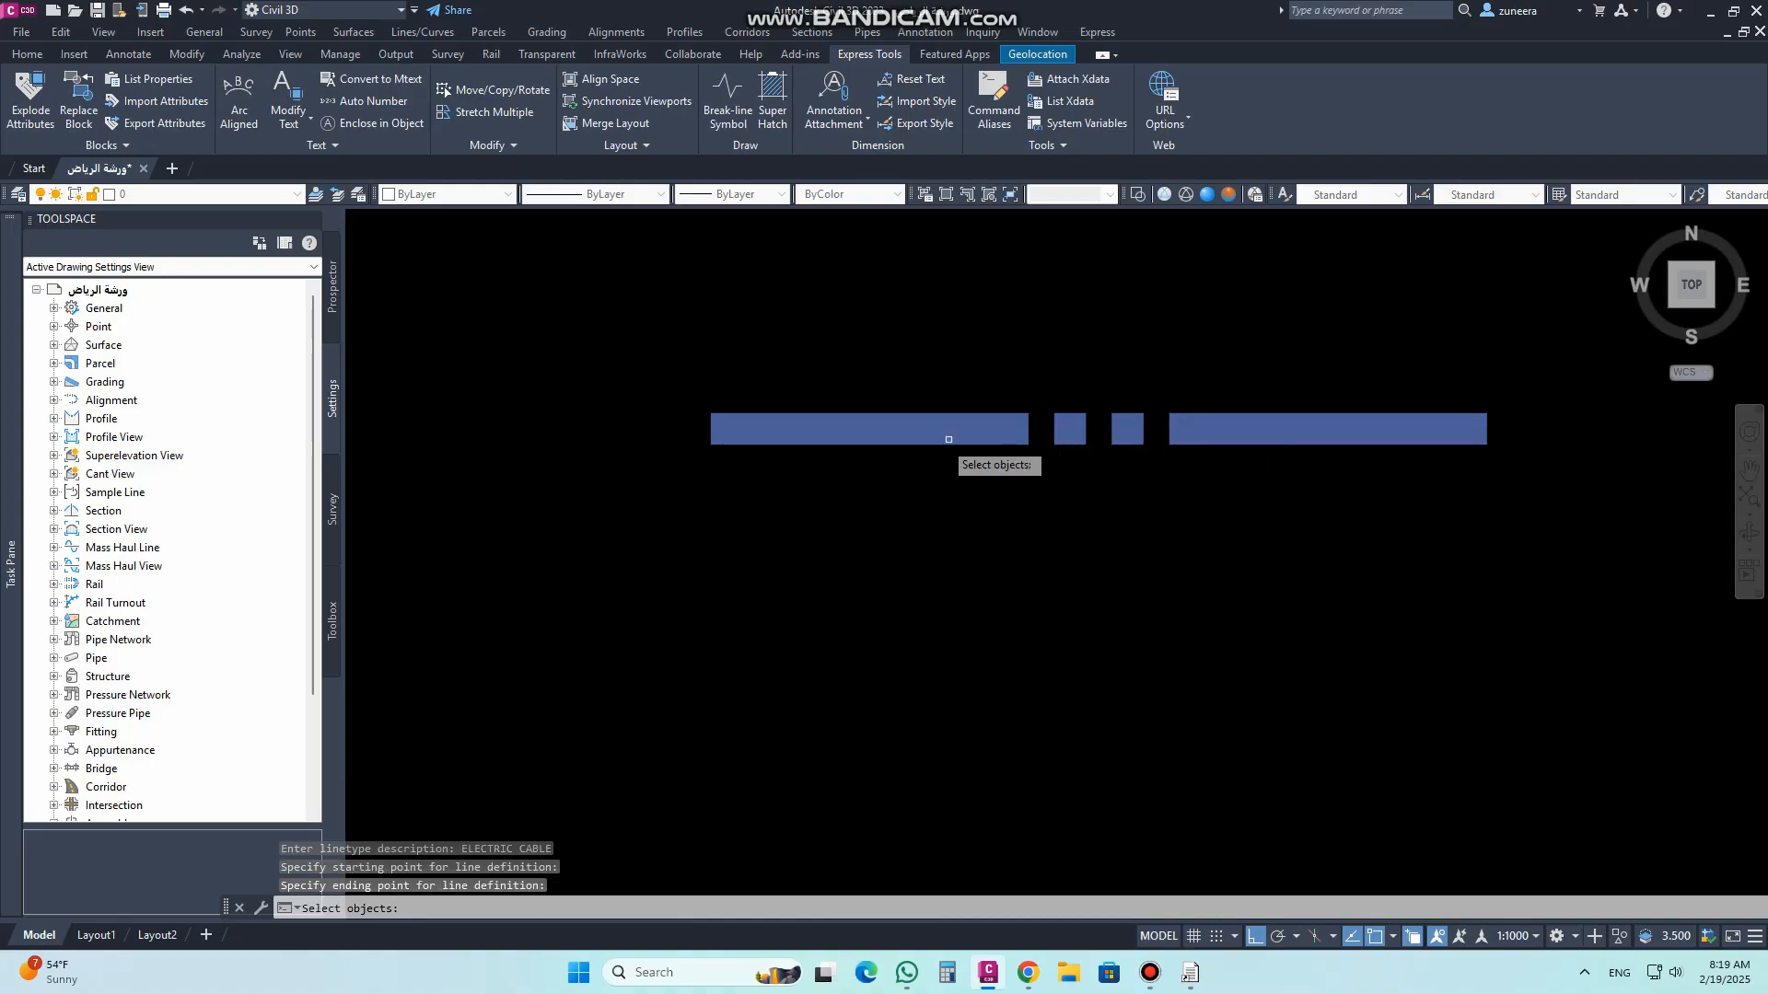
scroll(939, 446, "down", 2)
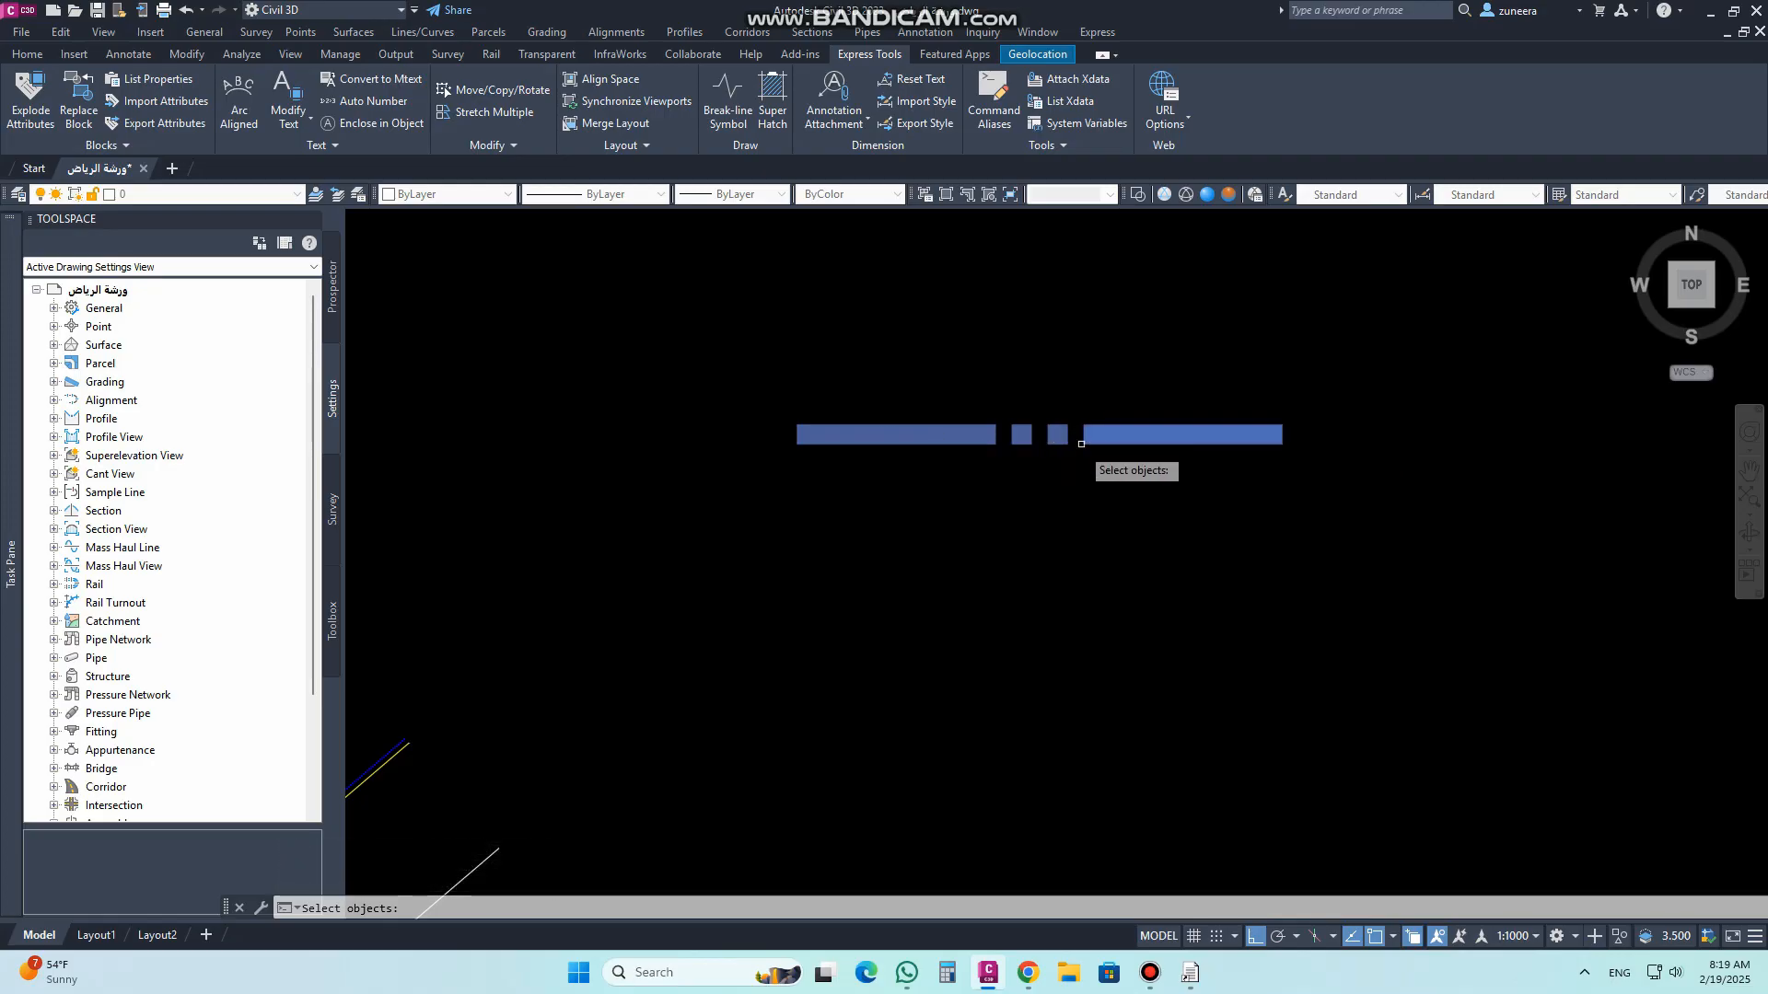
left_click(1069, 471)
left_click(761, 357)
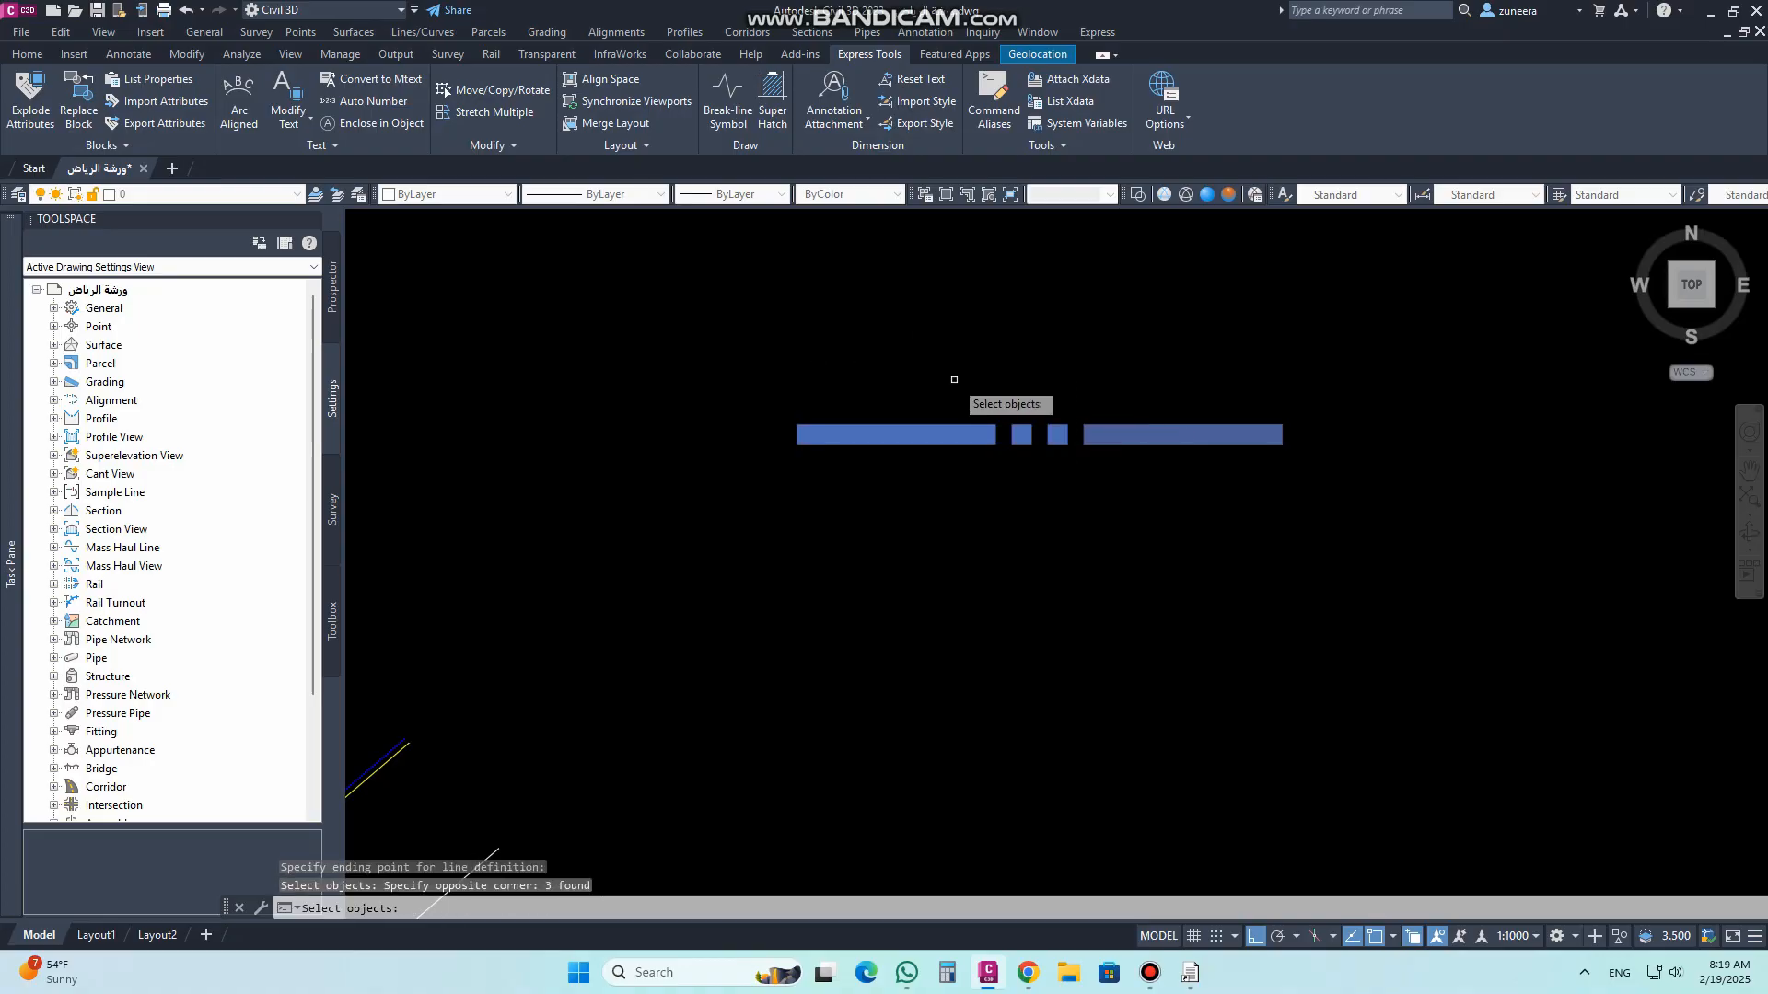
key("Return")
Step: Apply the ELE linetype to the thick blue utility line along the road's upper edge
scroll(954, 379, "down", 2)
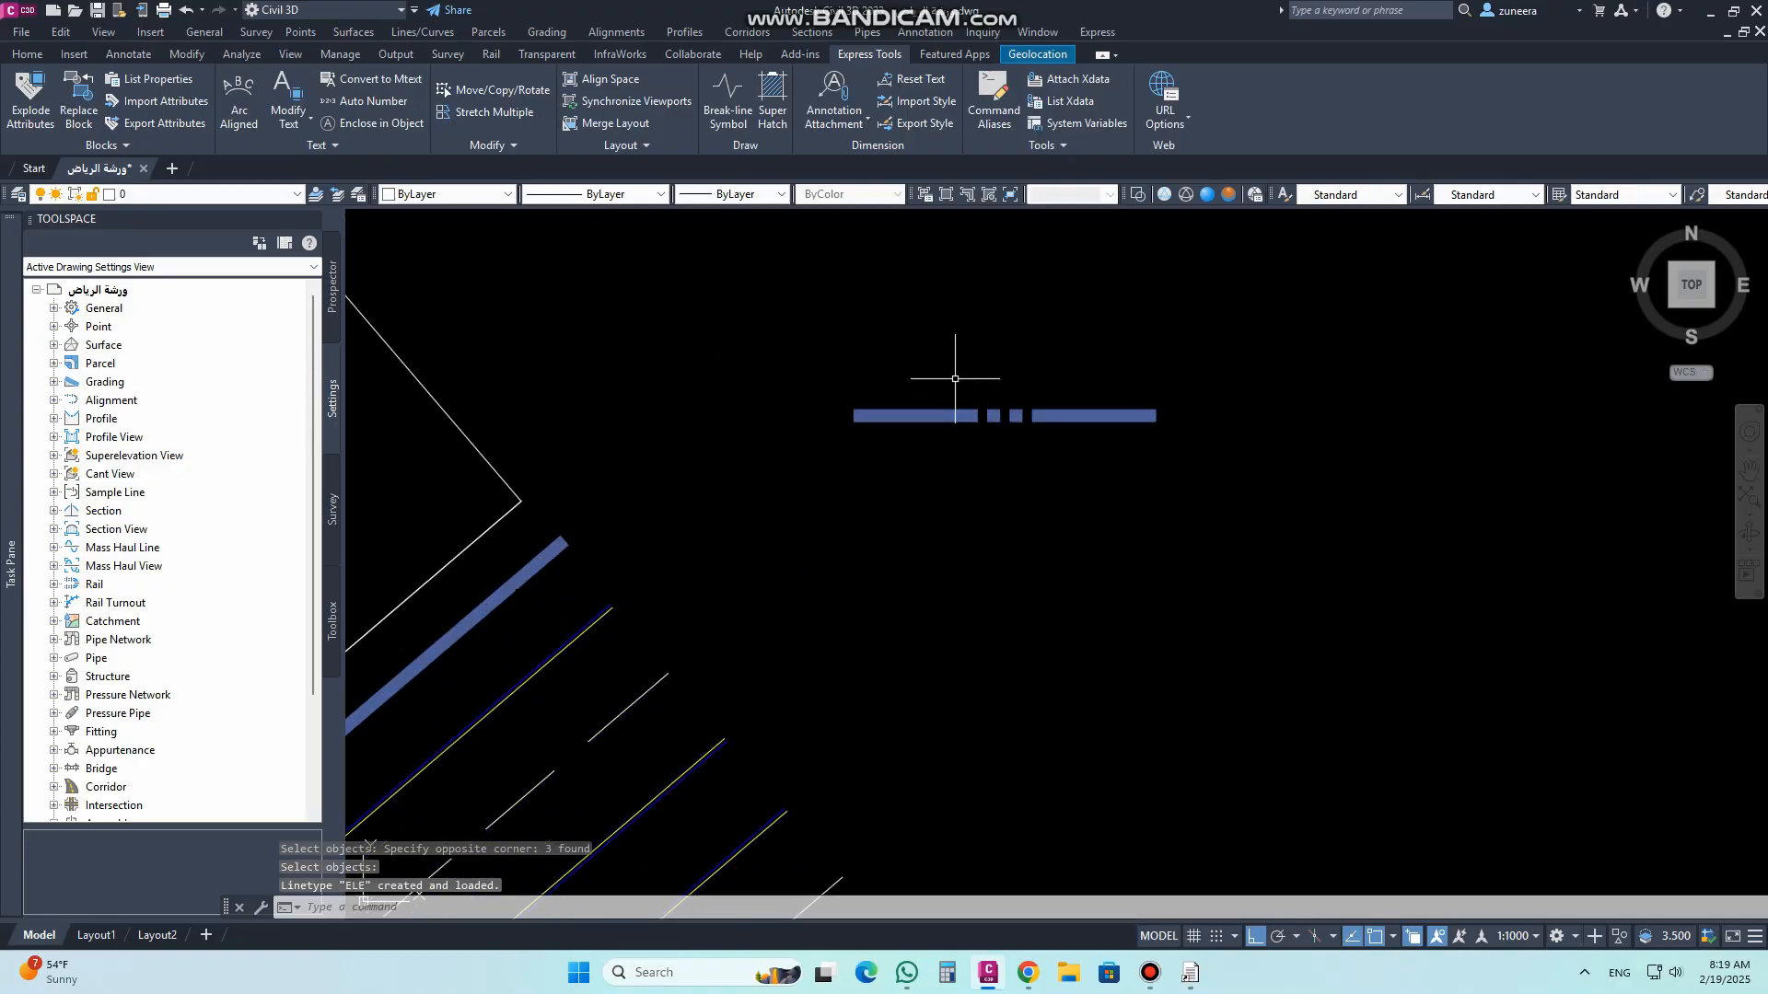
scroll(969, 381, "down", 2)
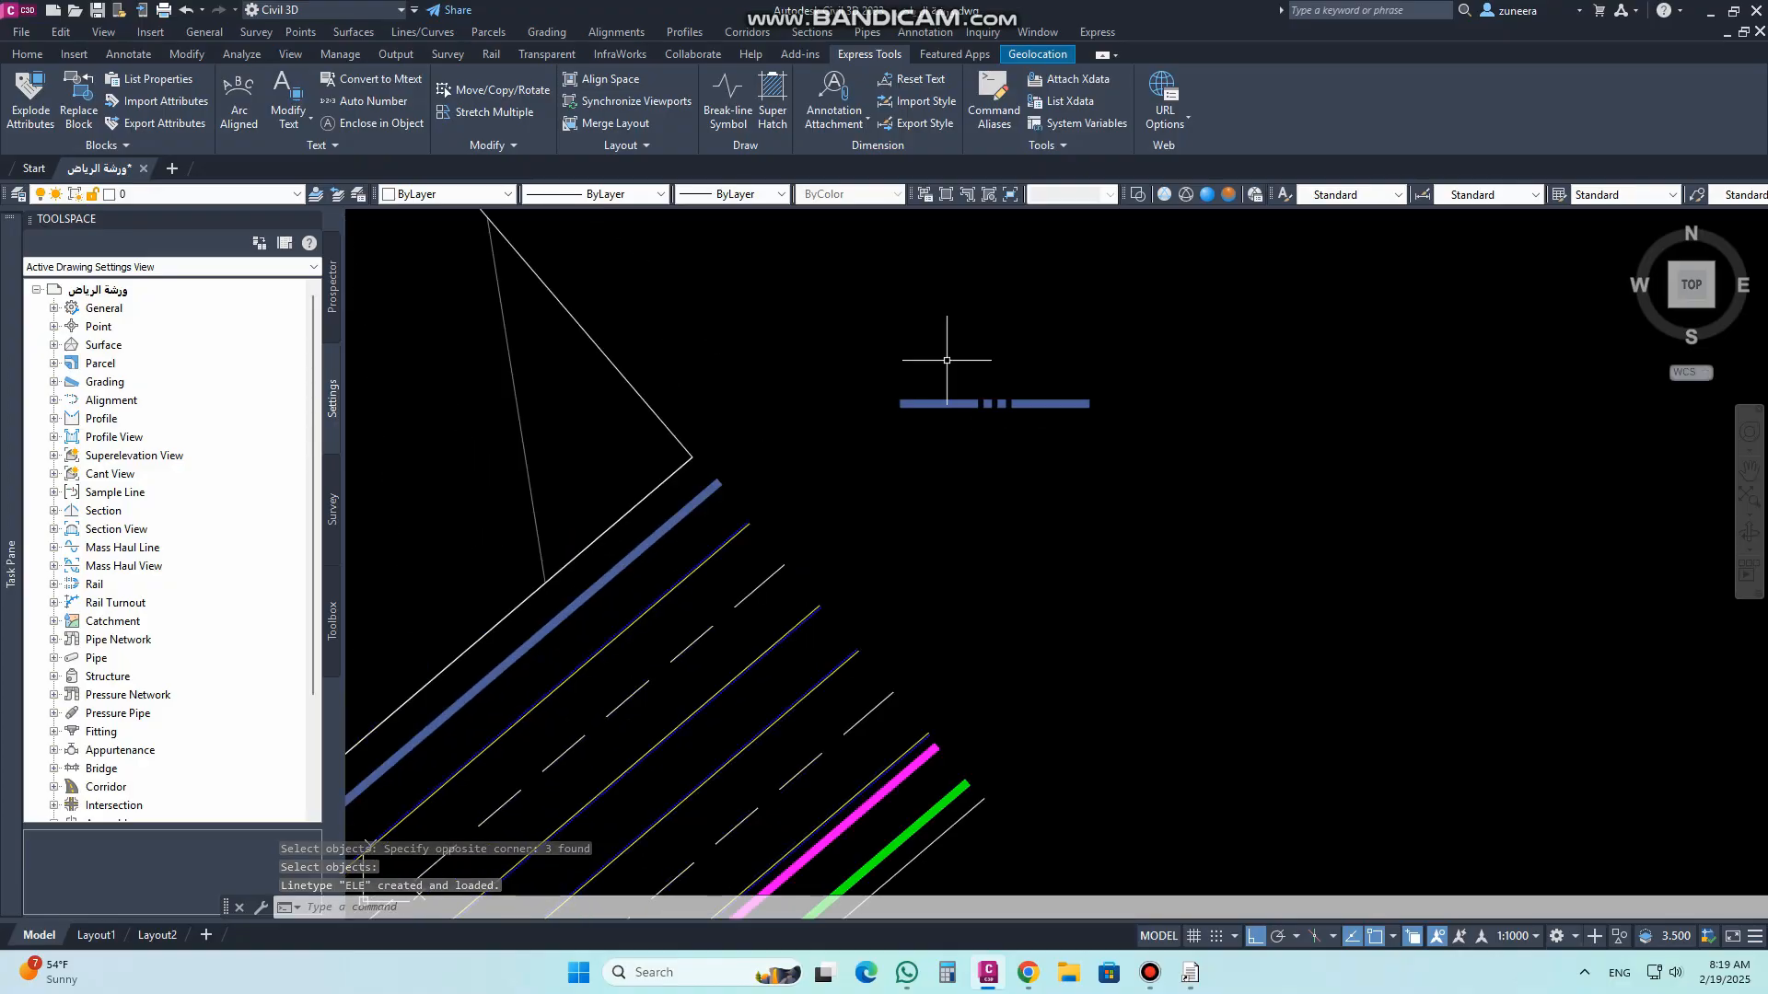
left_click(662, 195)
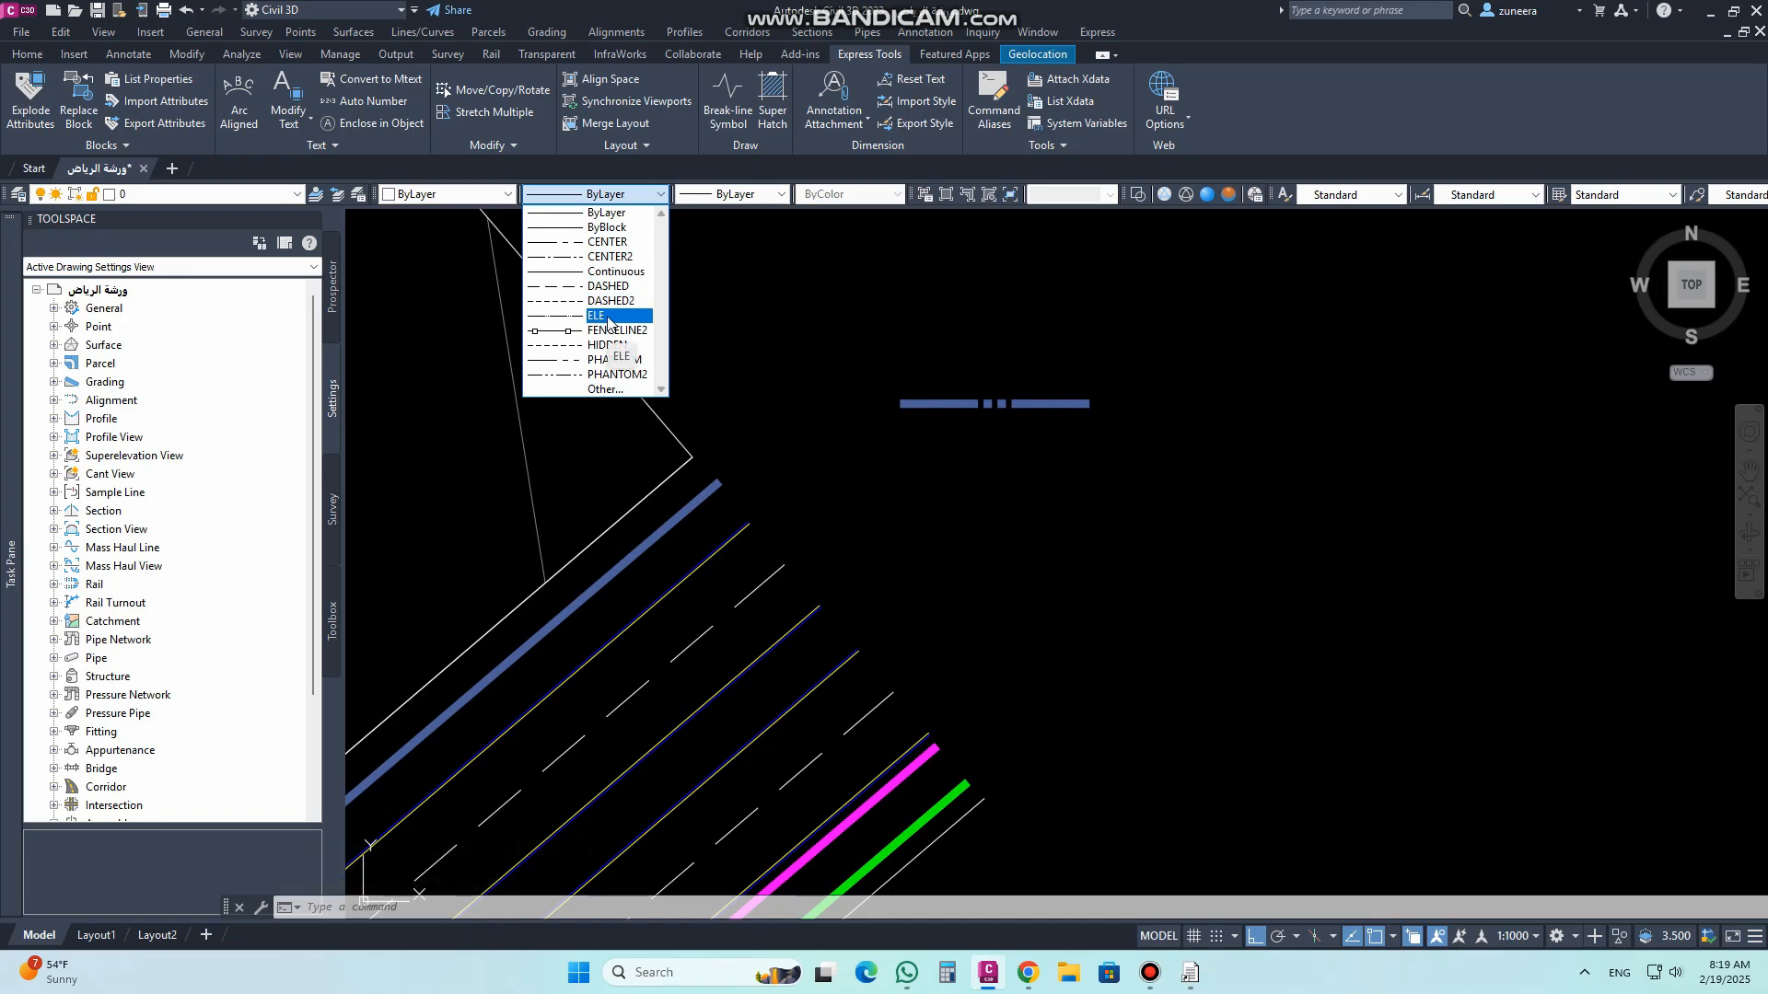
left_click(834, 328)
left_click(718, 485)
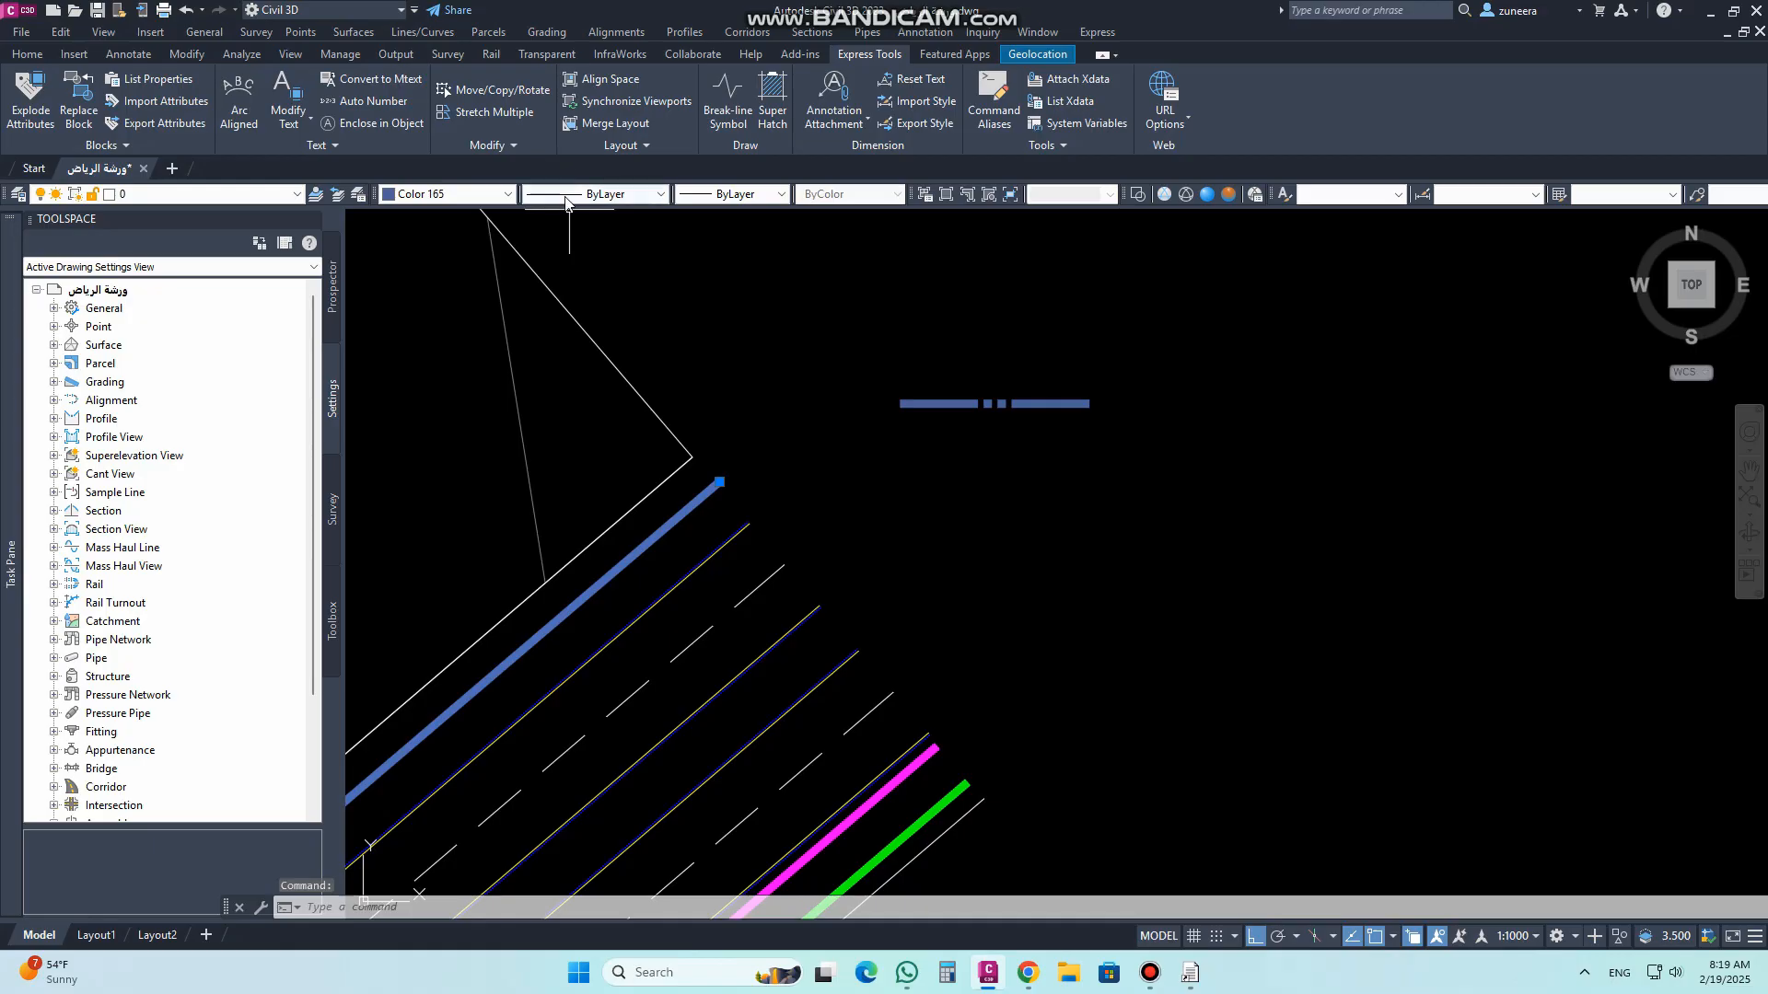
left_click(660, 195)
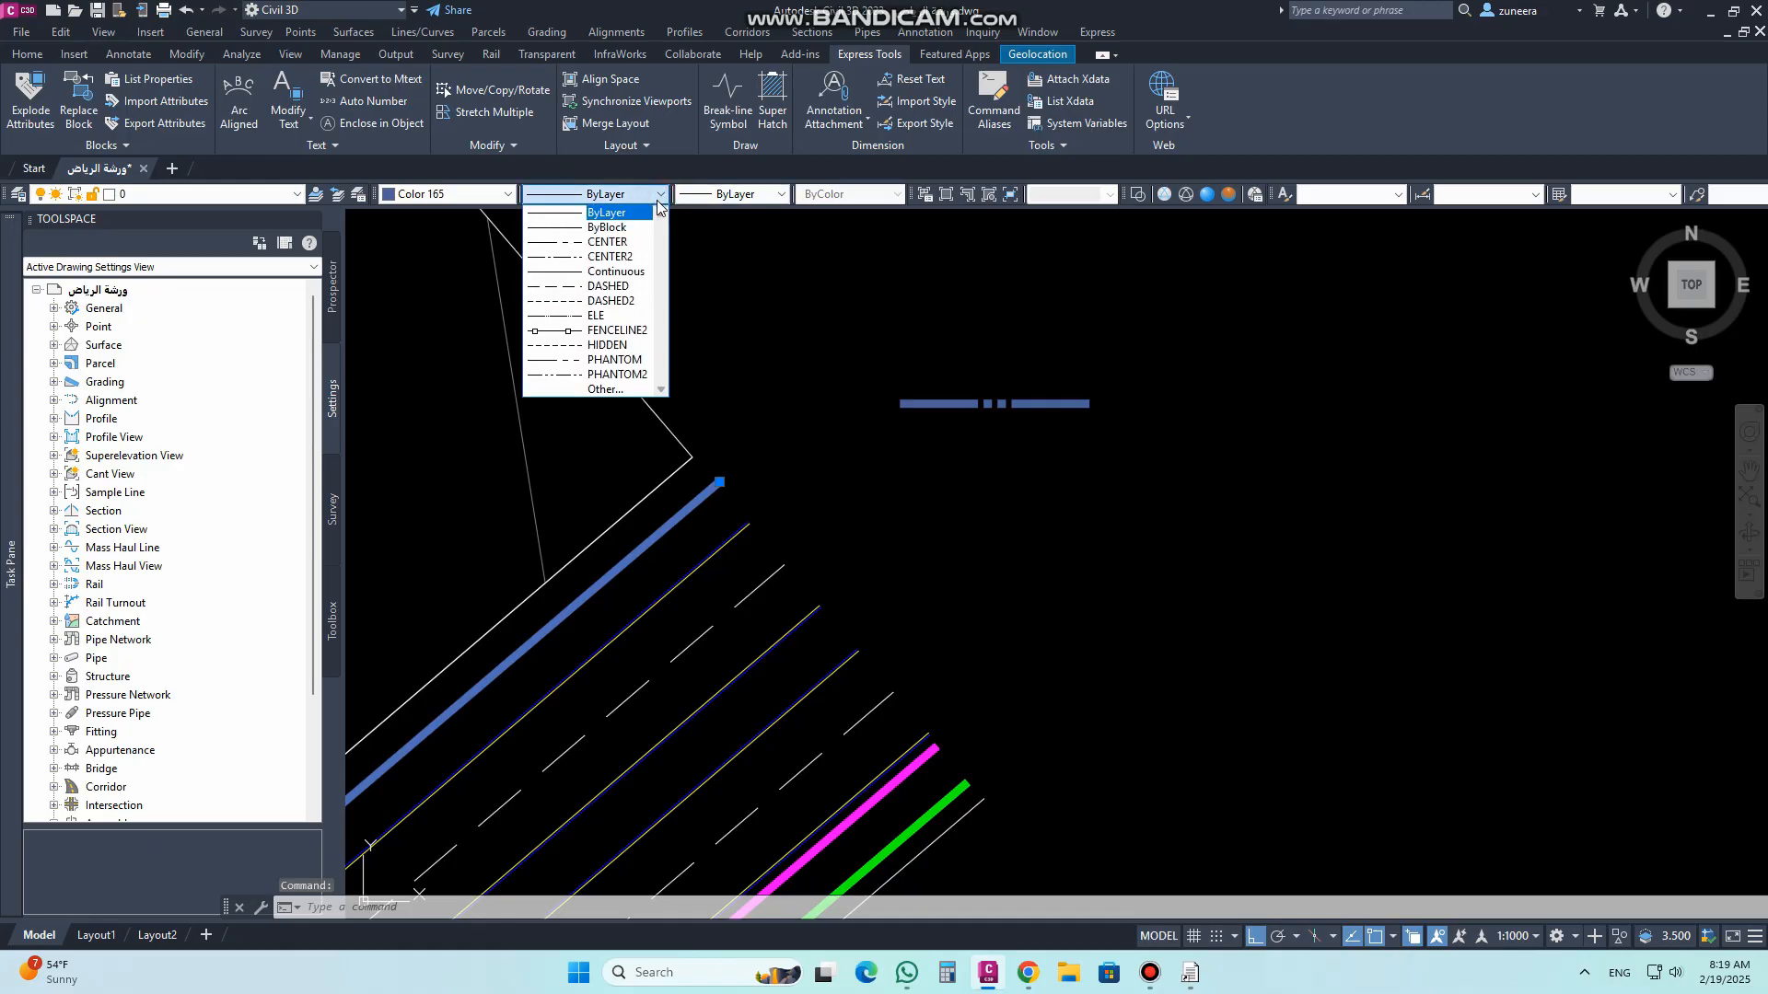
left_click(613, 317)
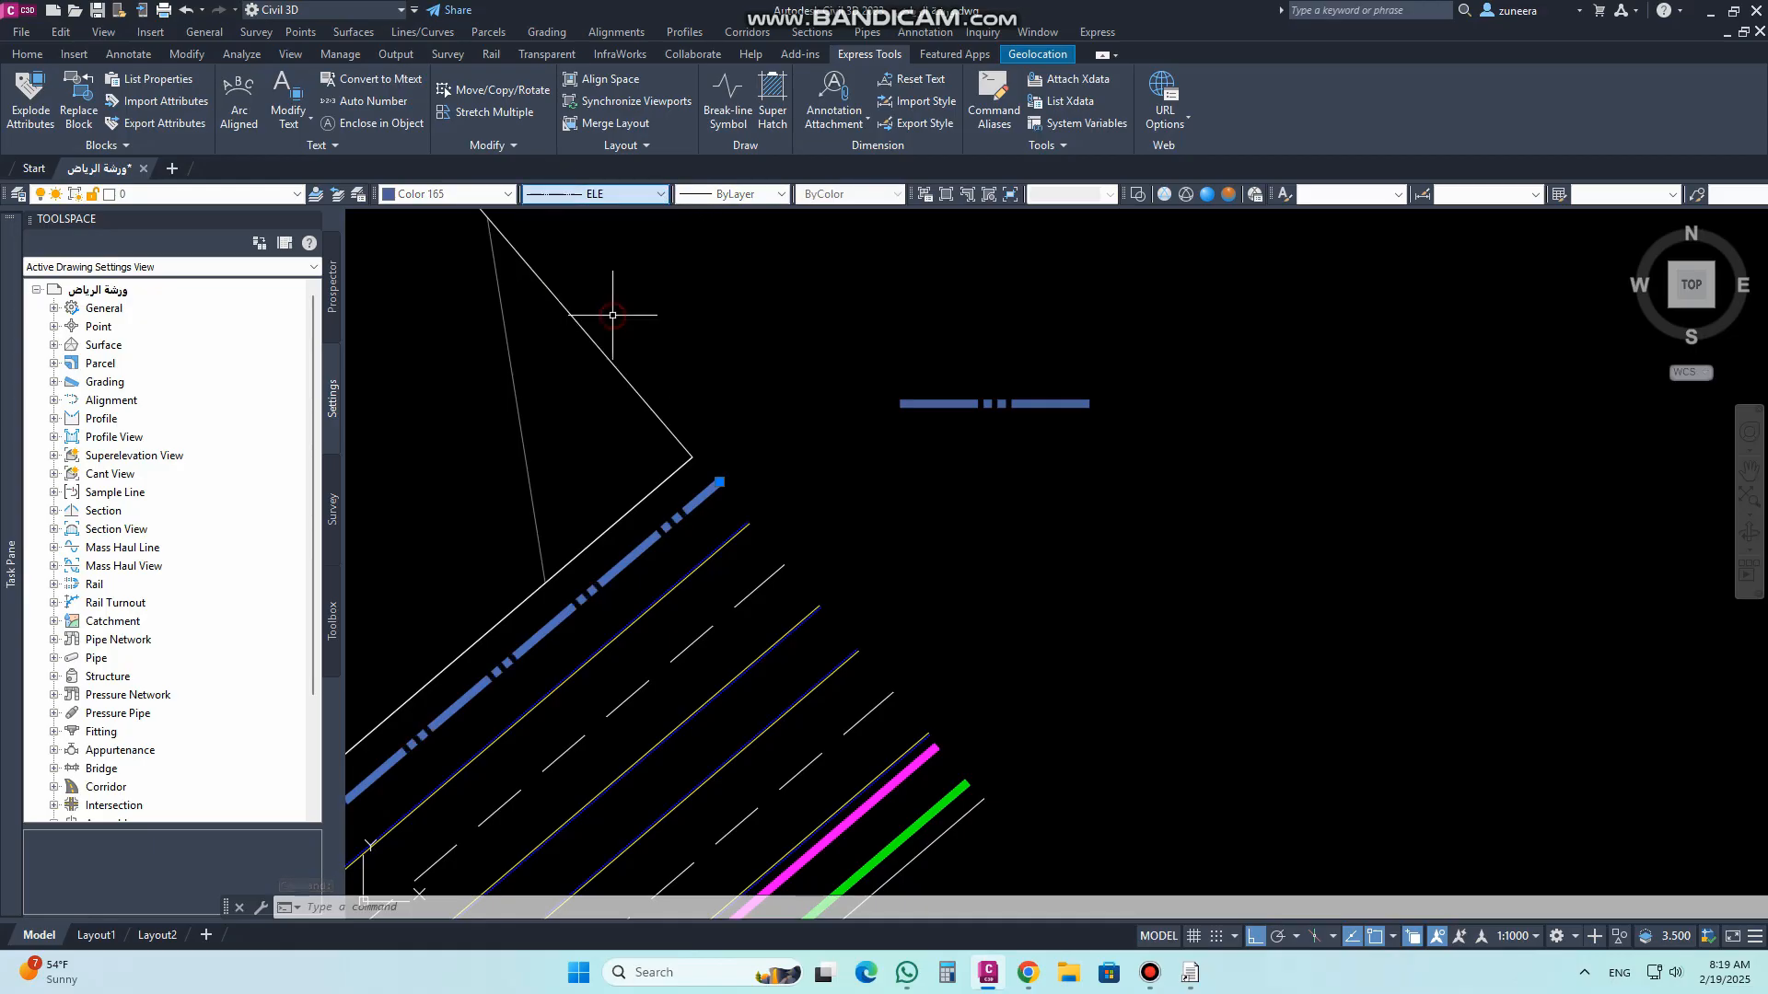
key("Escape")
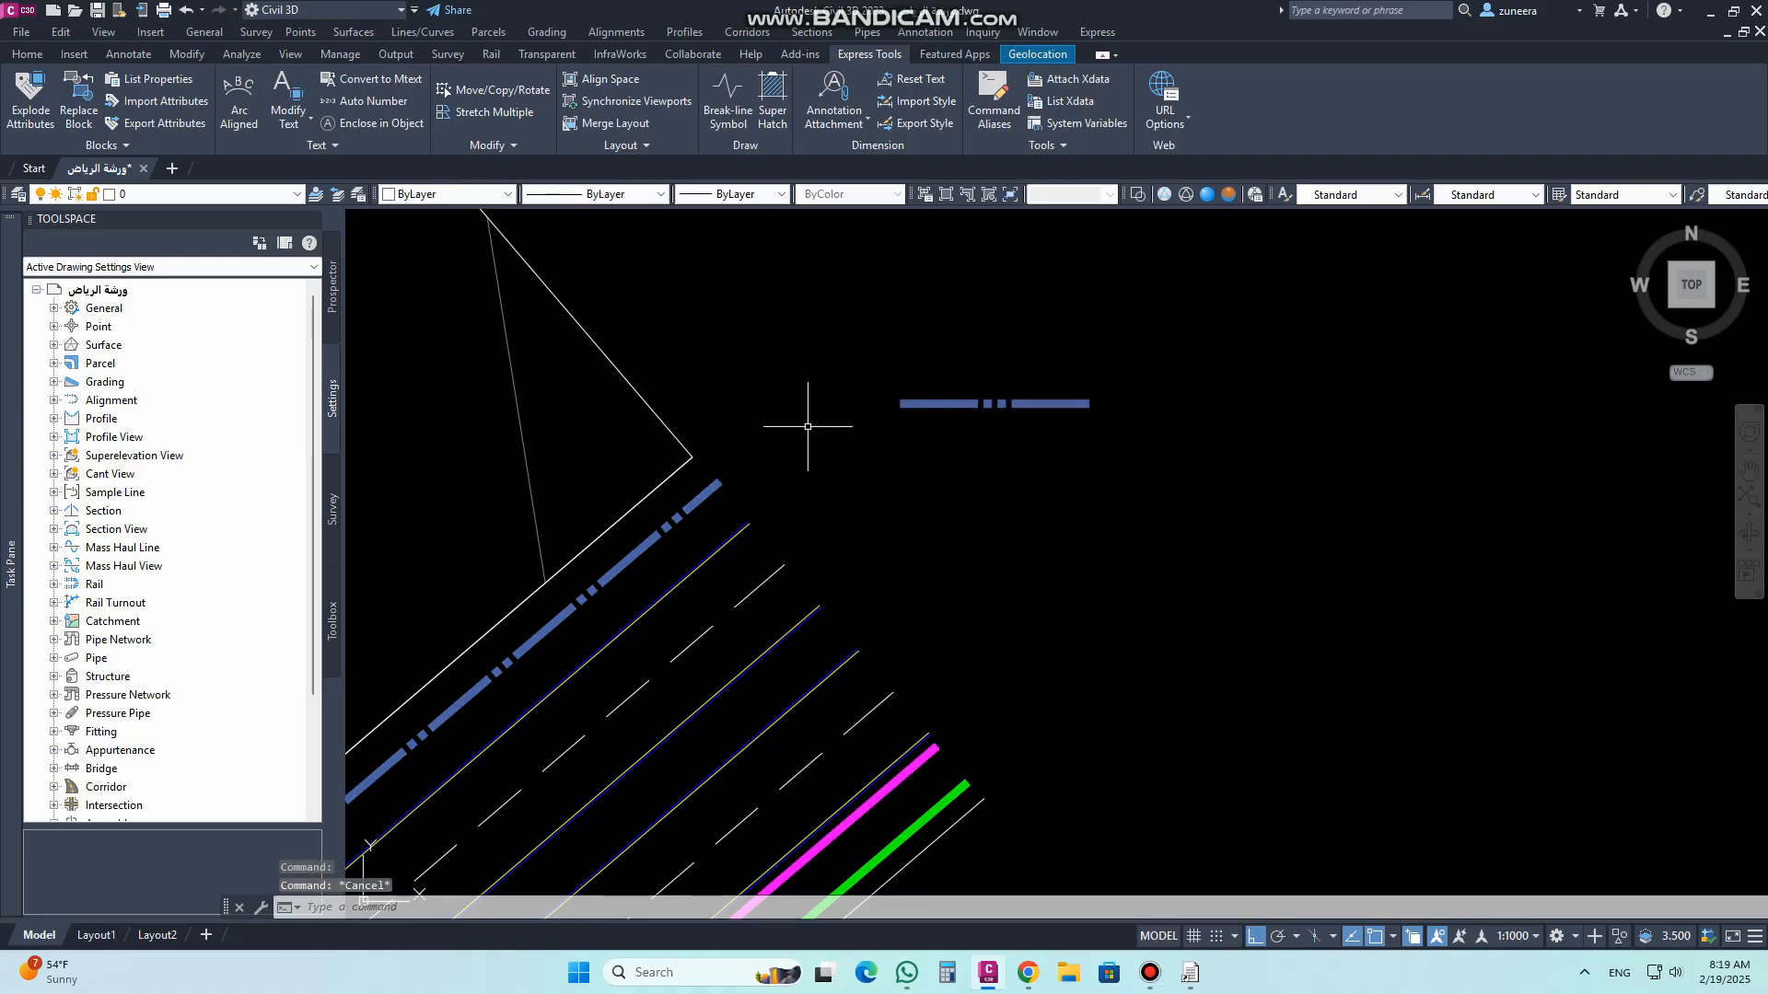
Step: Examine the blue utility line's dash pattern in model space and on Layout1, and return to model space
scroll(1463, 497, "down", 4)
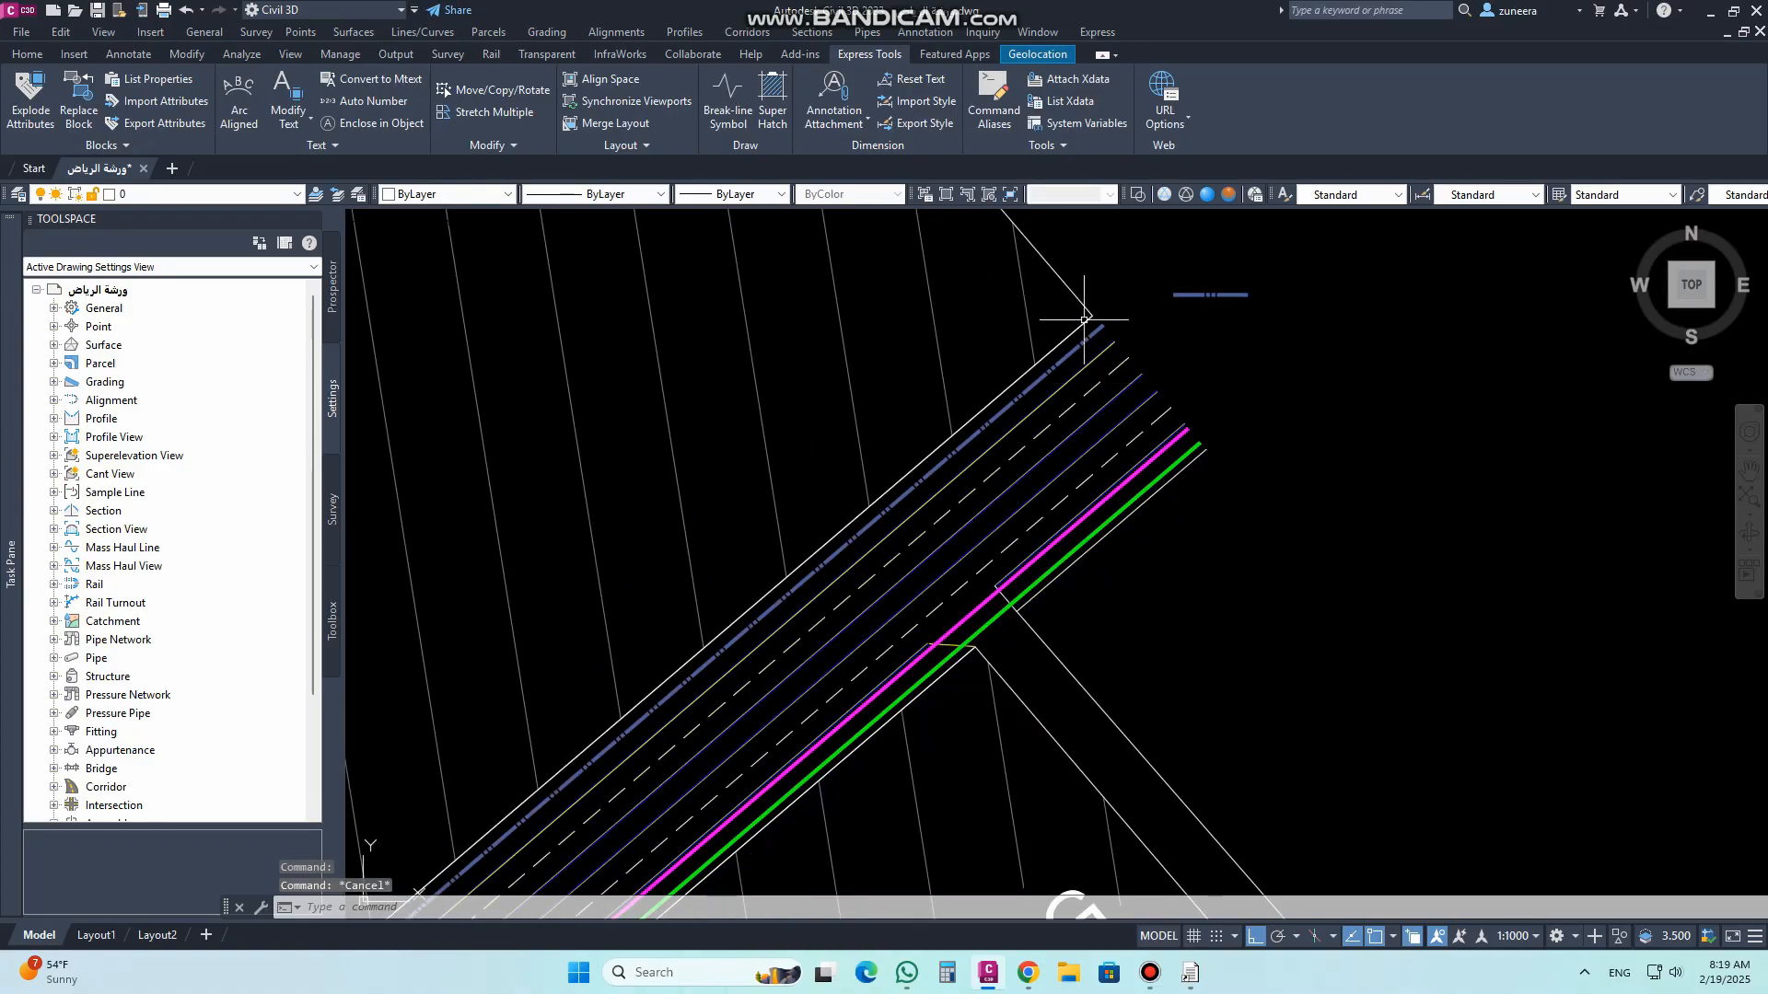
scroll(1164, 557, "up", 5)
scroll(882, 523, "down", 2)
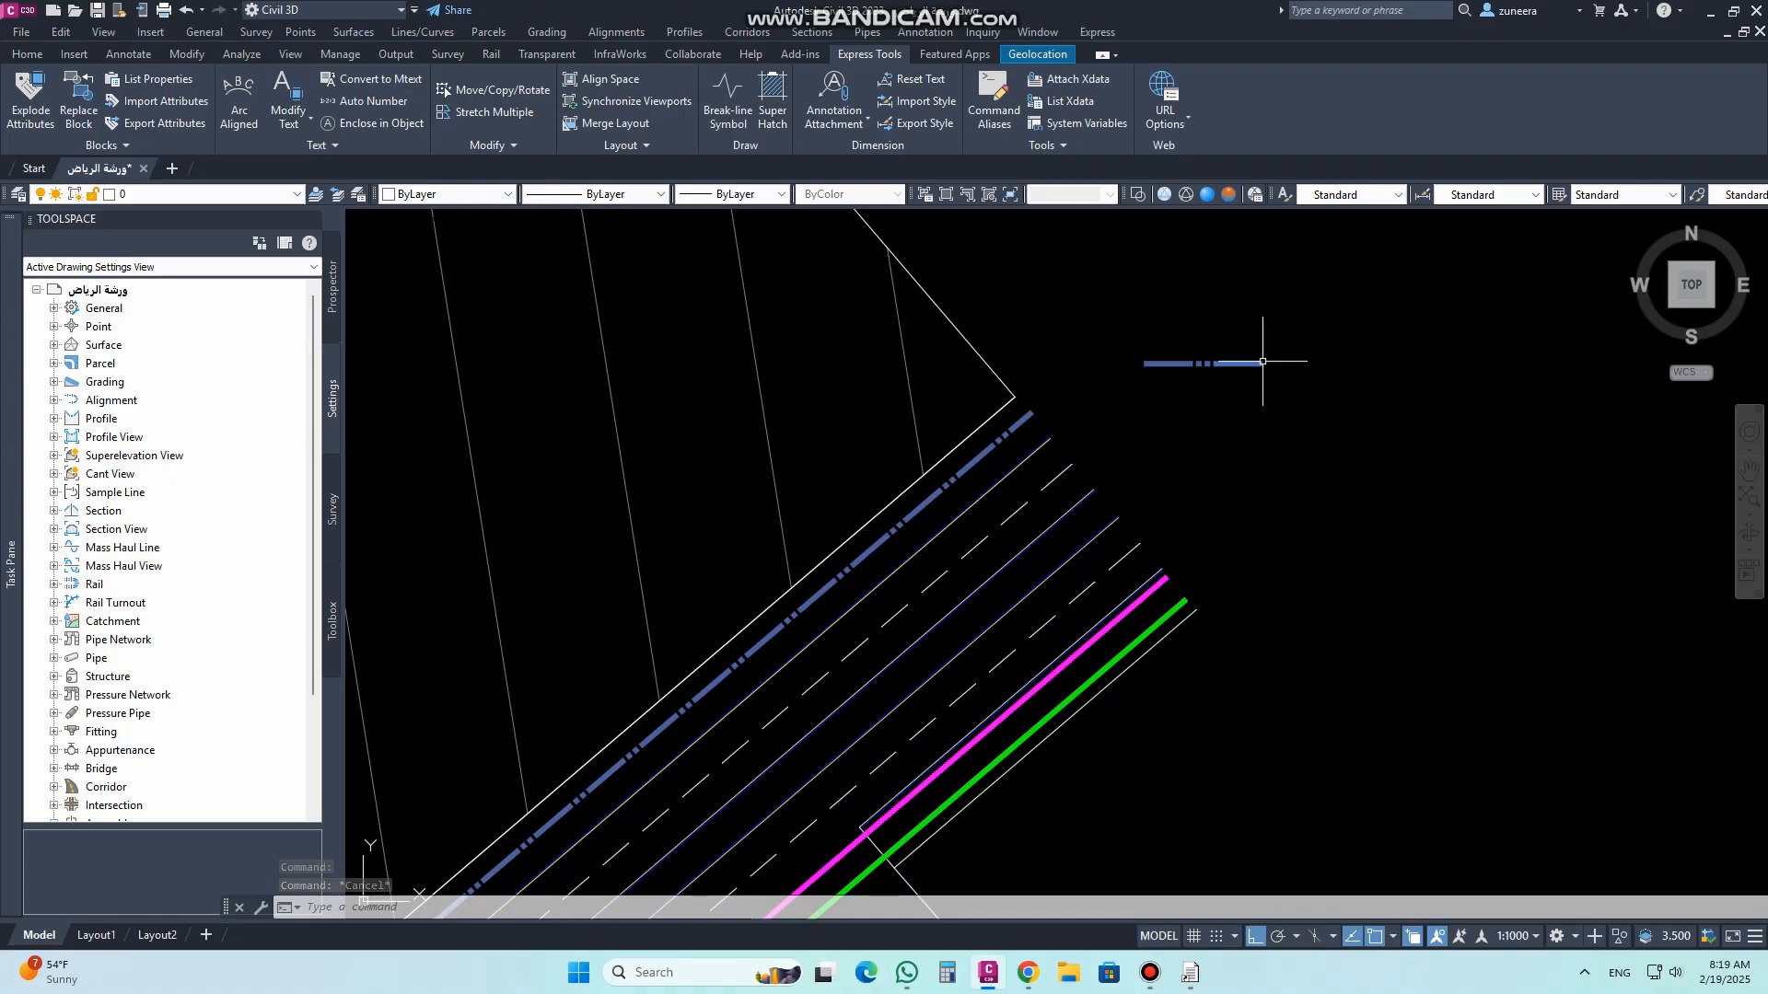
scroll(1134, 374, "up", 2)
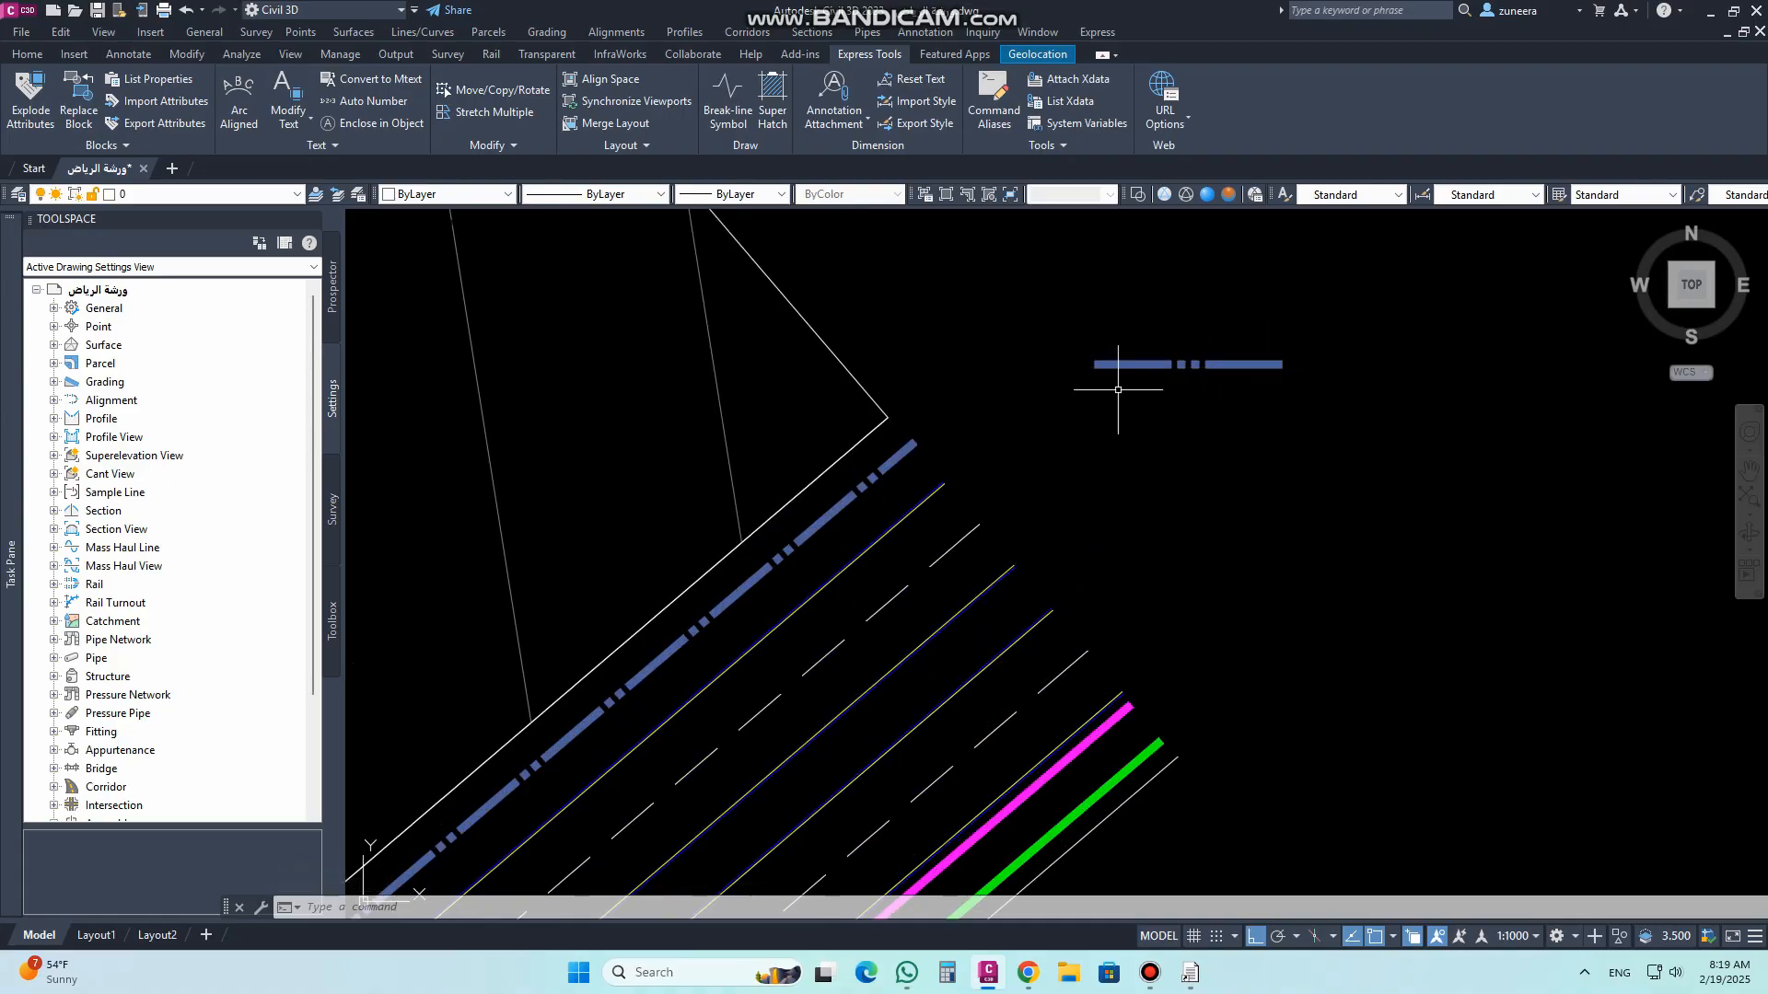
left_click(95, 936)
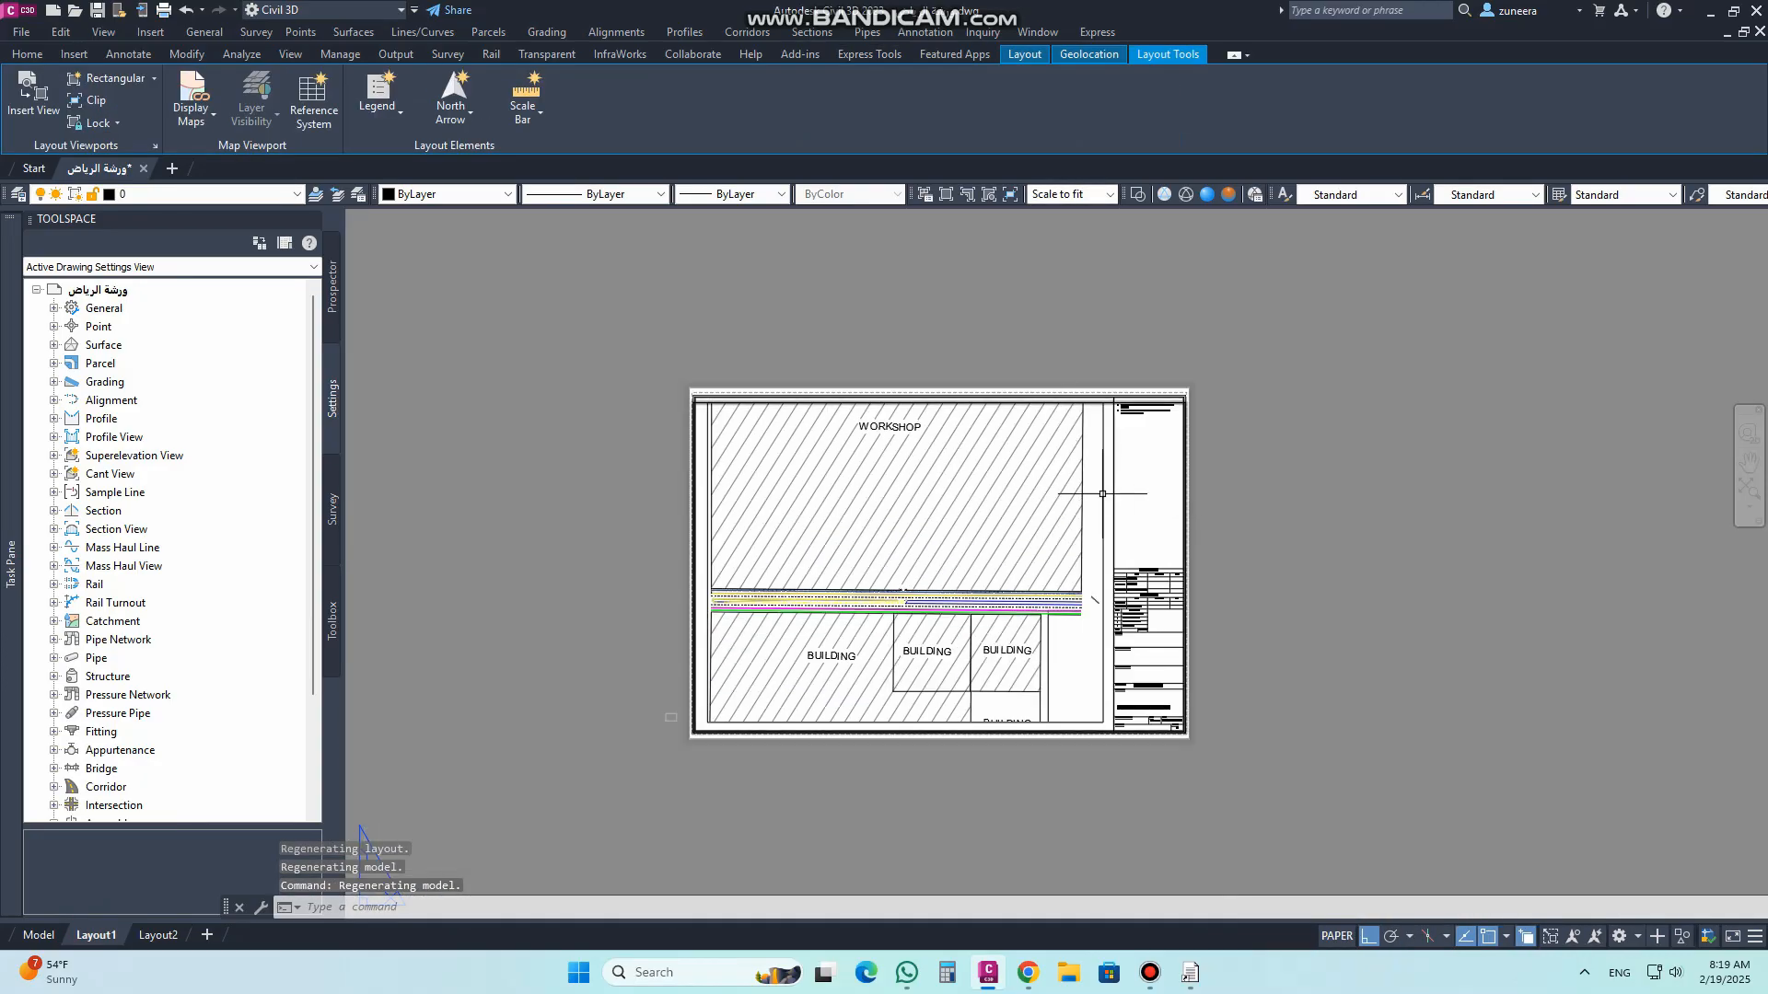
scroll(1077, 598, "up", 8)
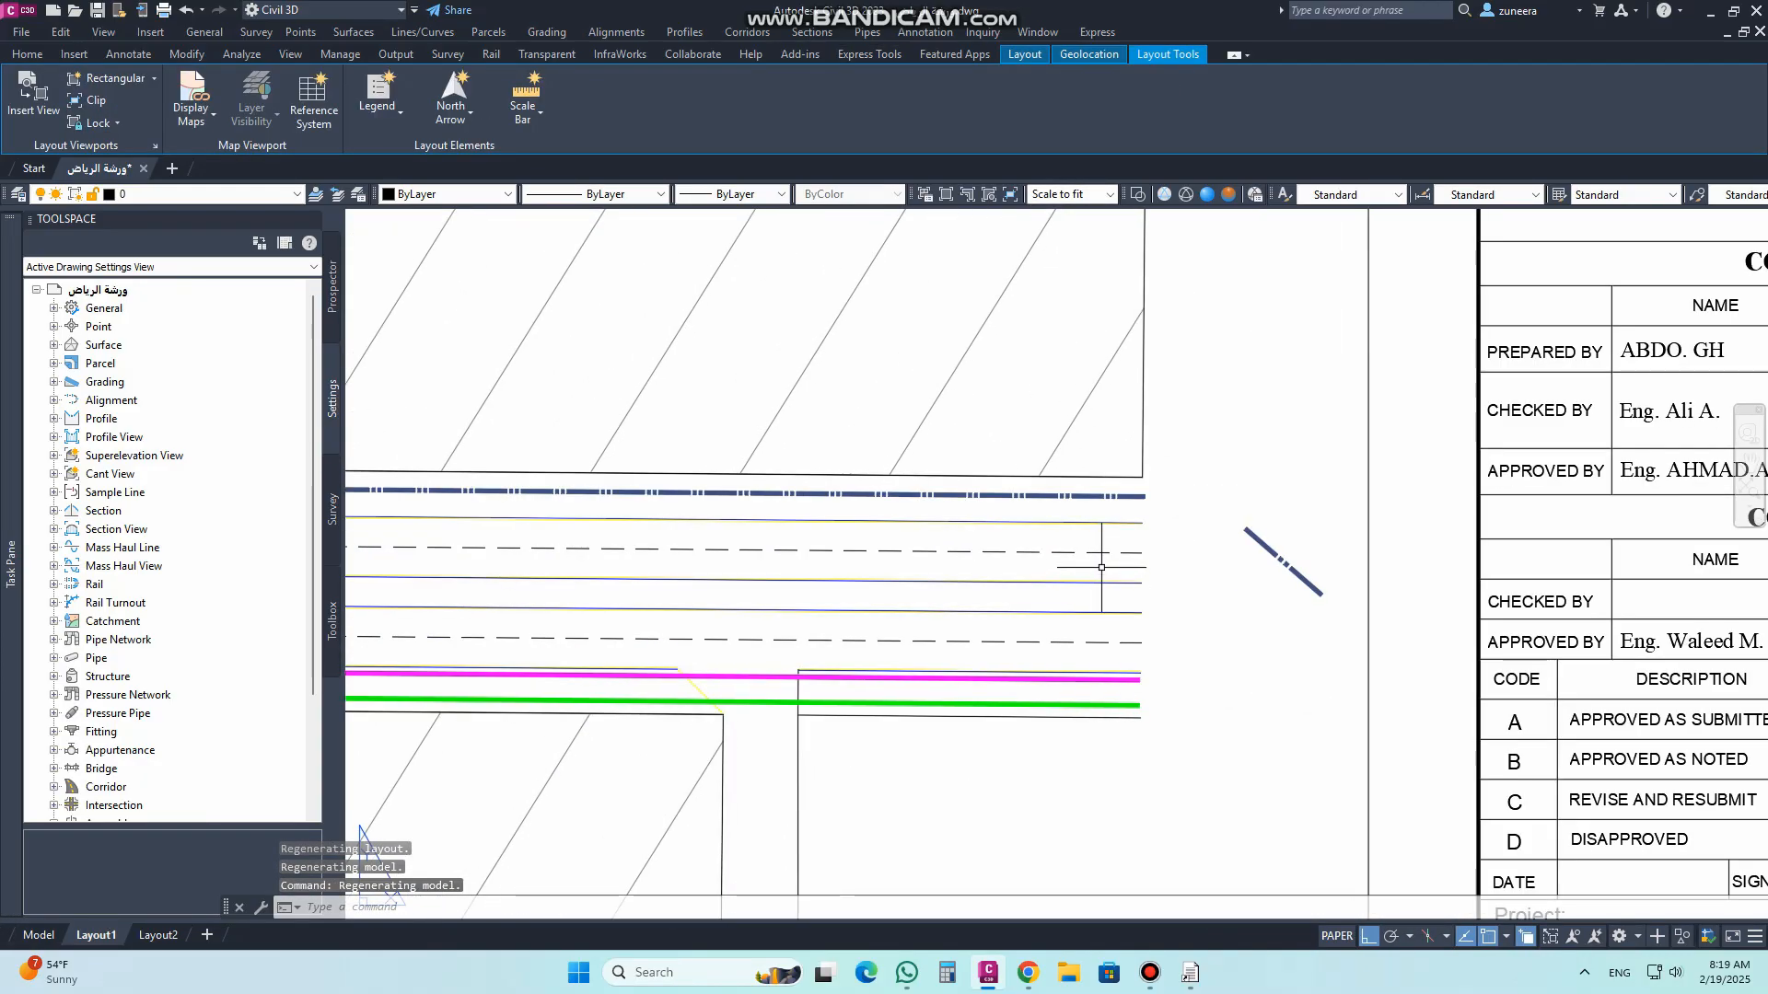
scroll(902, 537, "down", 8)
left_click(39, 936)
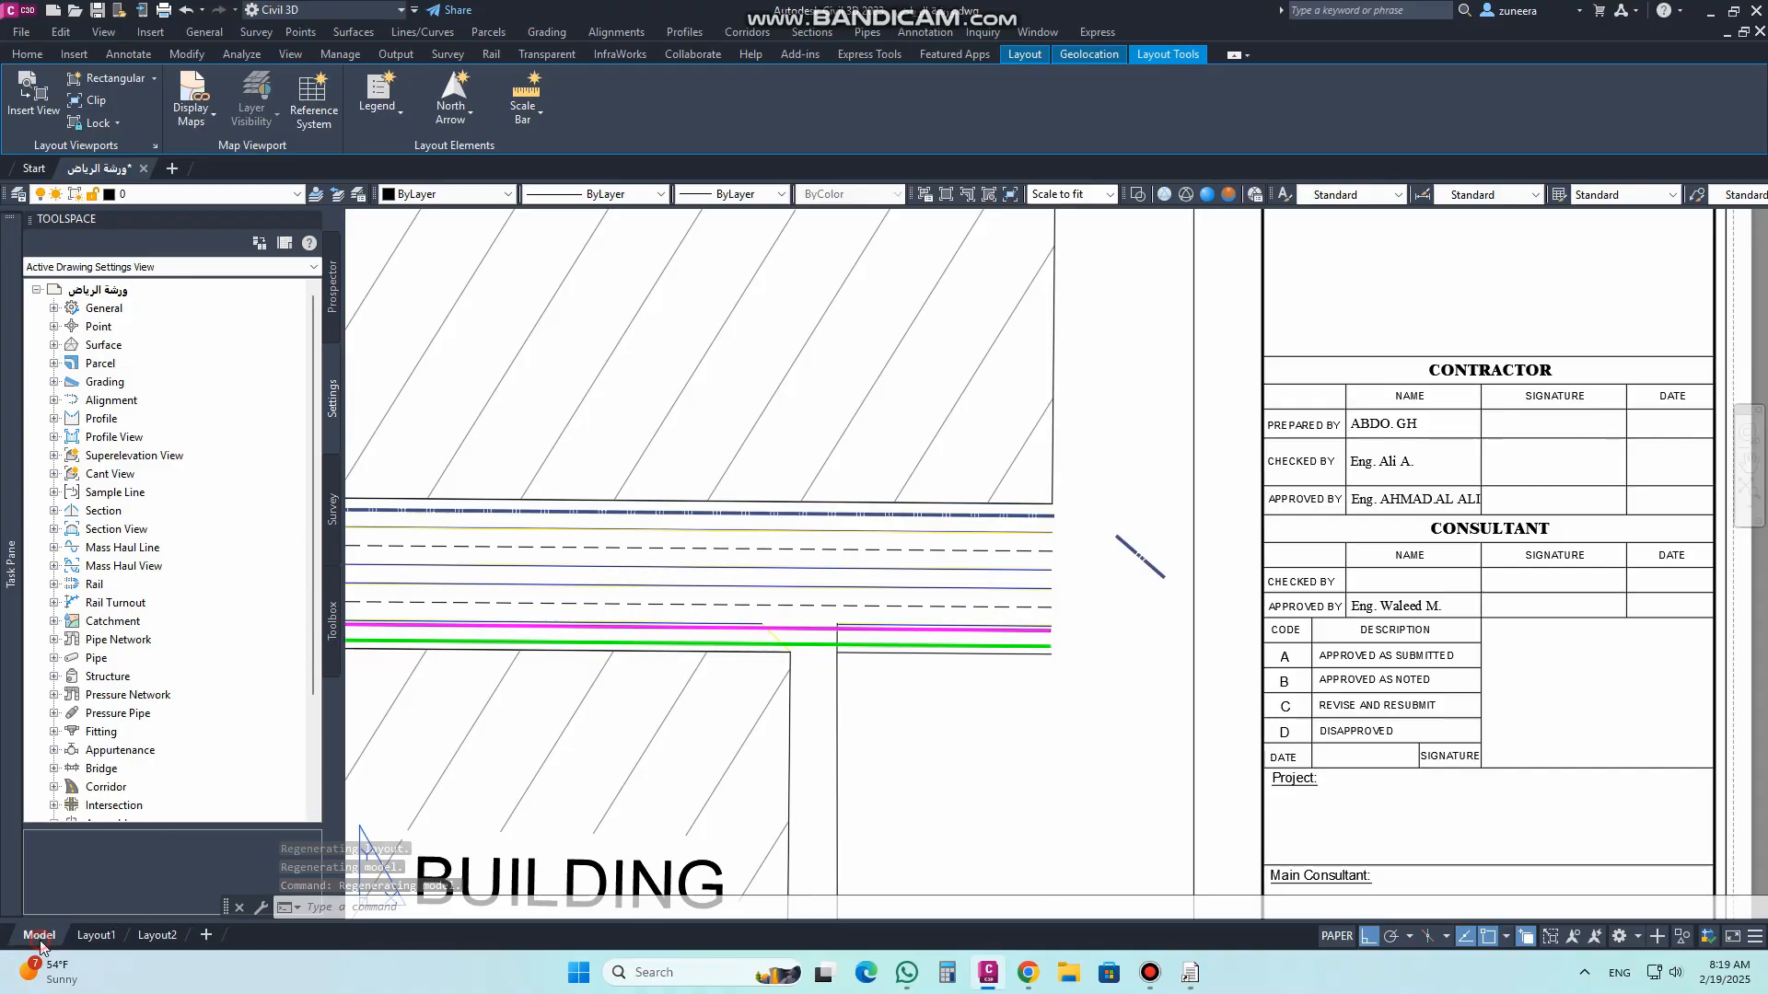
Step: Copy the west long line of the dash pattern straight down to a spot below the original
middle_click_drag(1145, 395, 1067, 422)
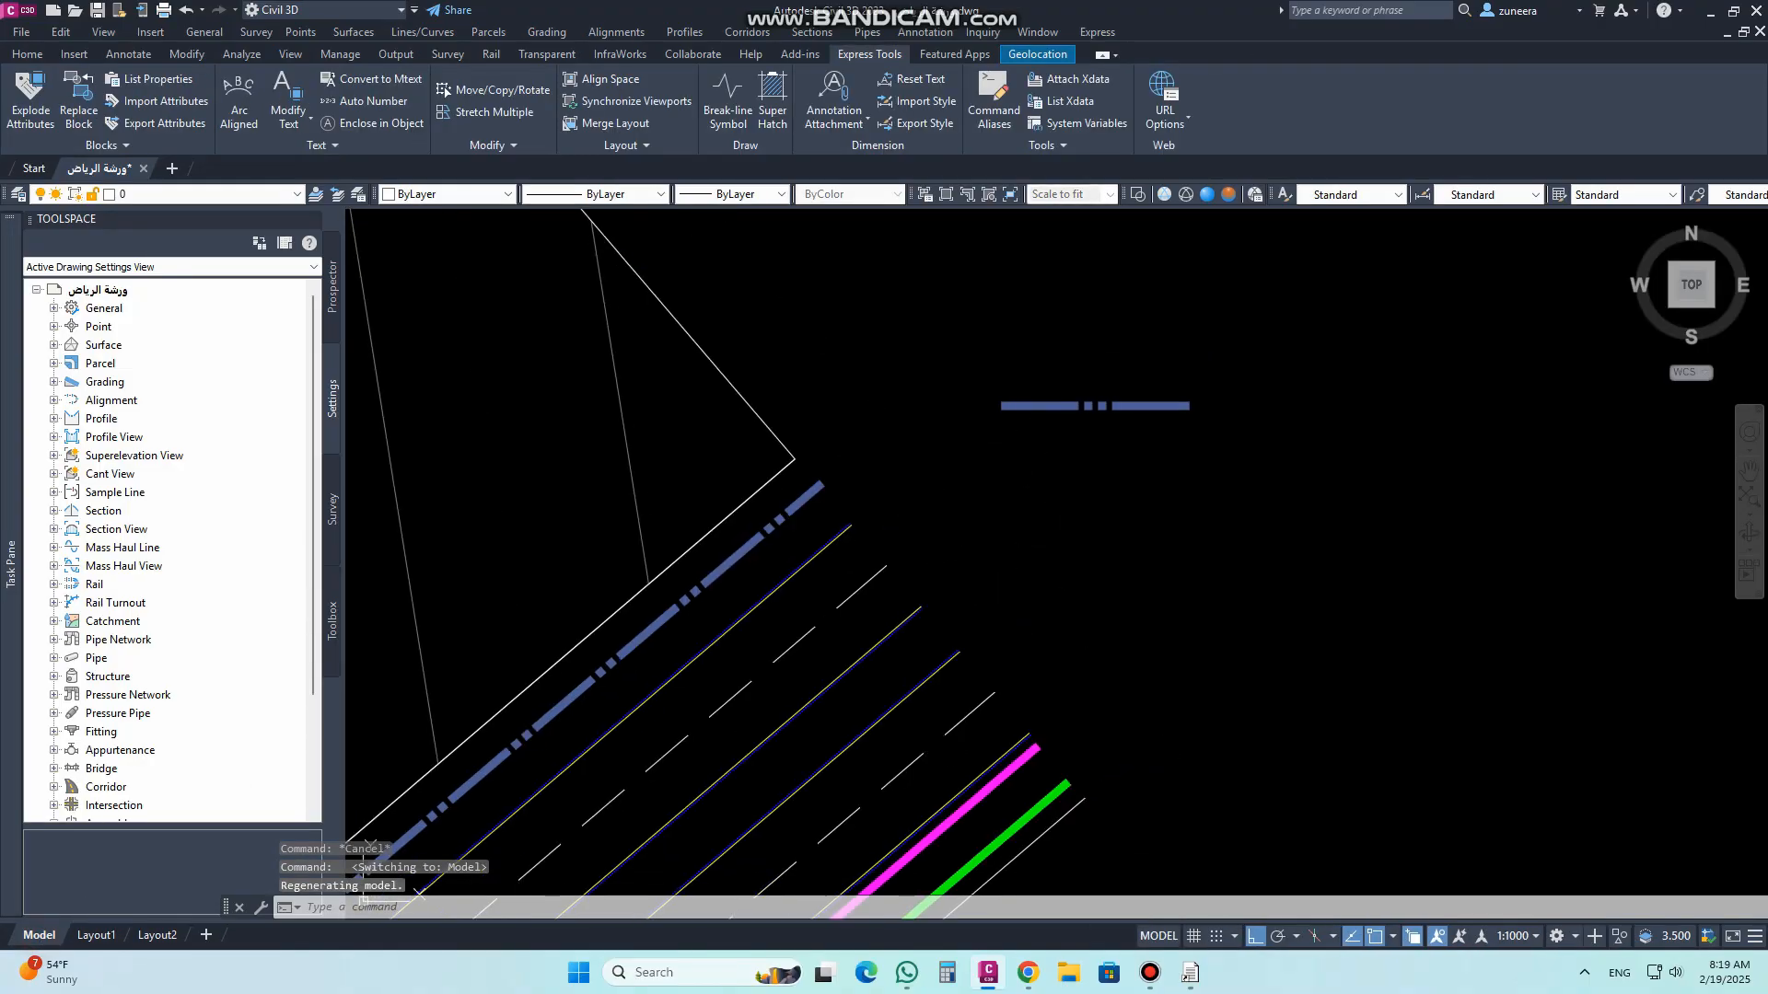
middle_click_drag(1045, 740, 942, 588)
scroll(1003, 431, "up", 4)
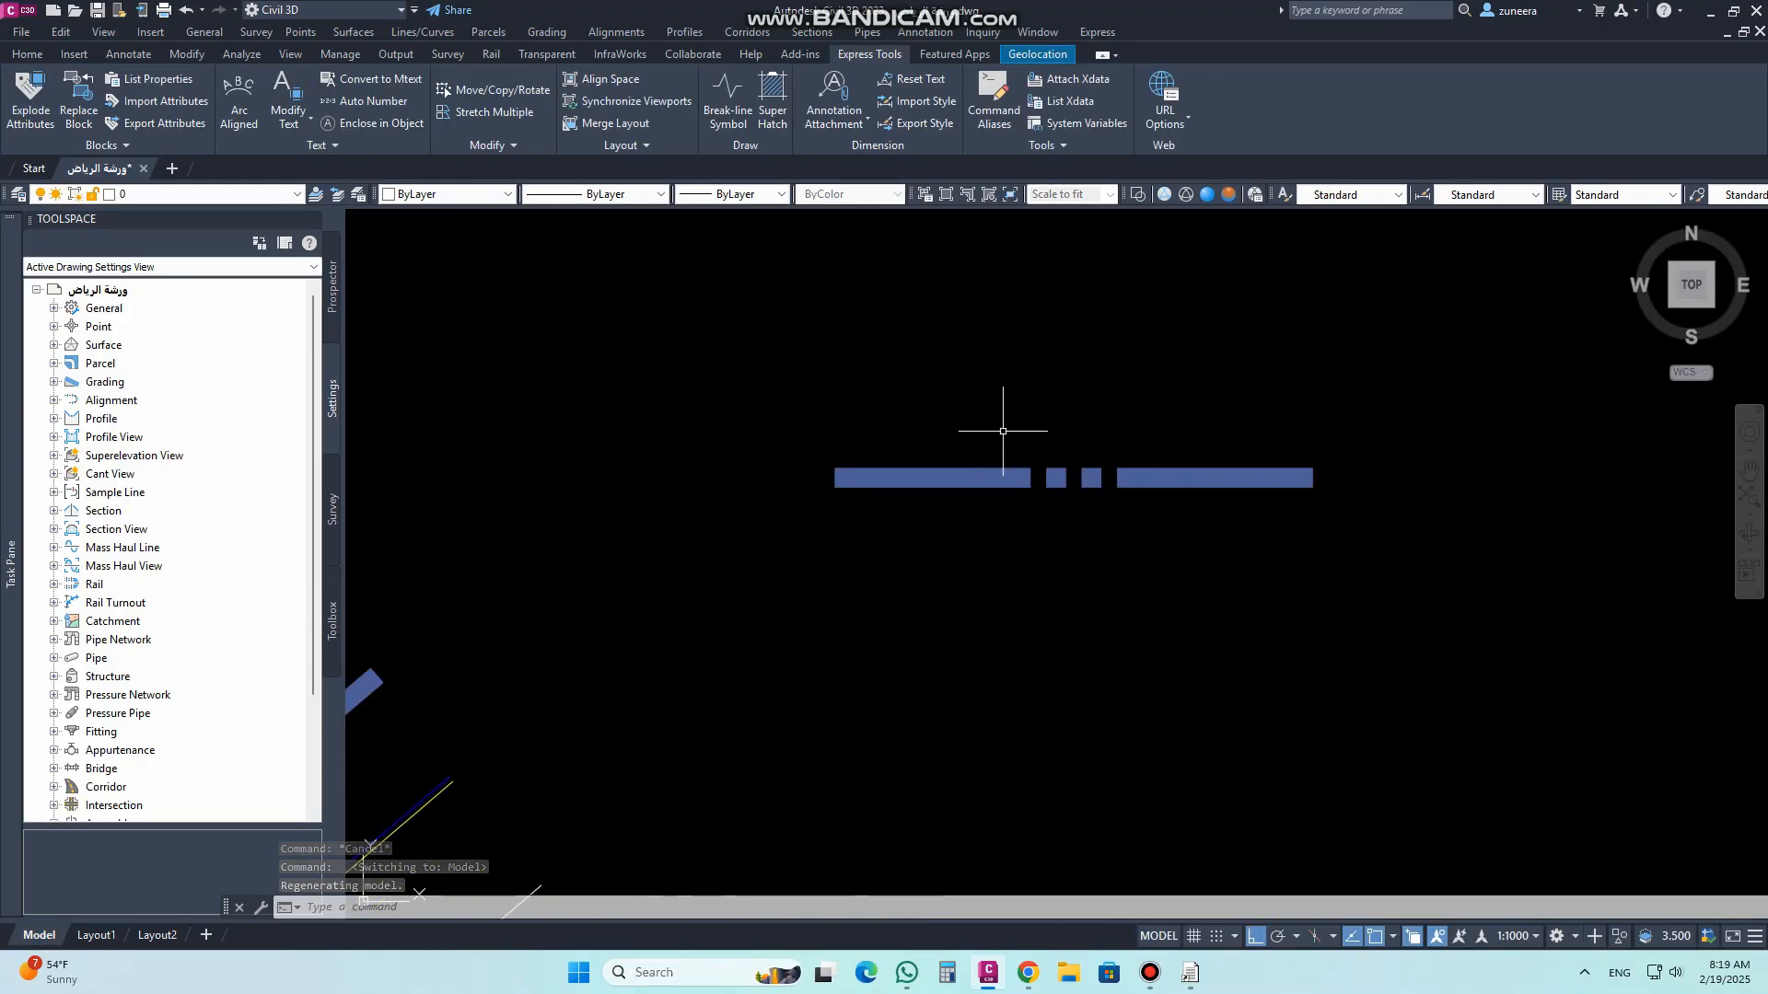
type("co")
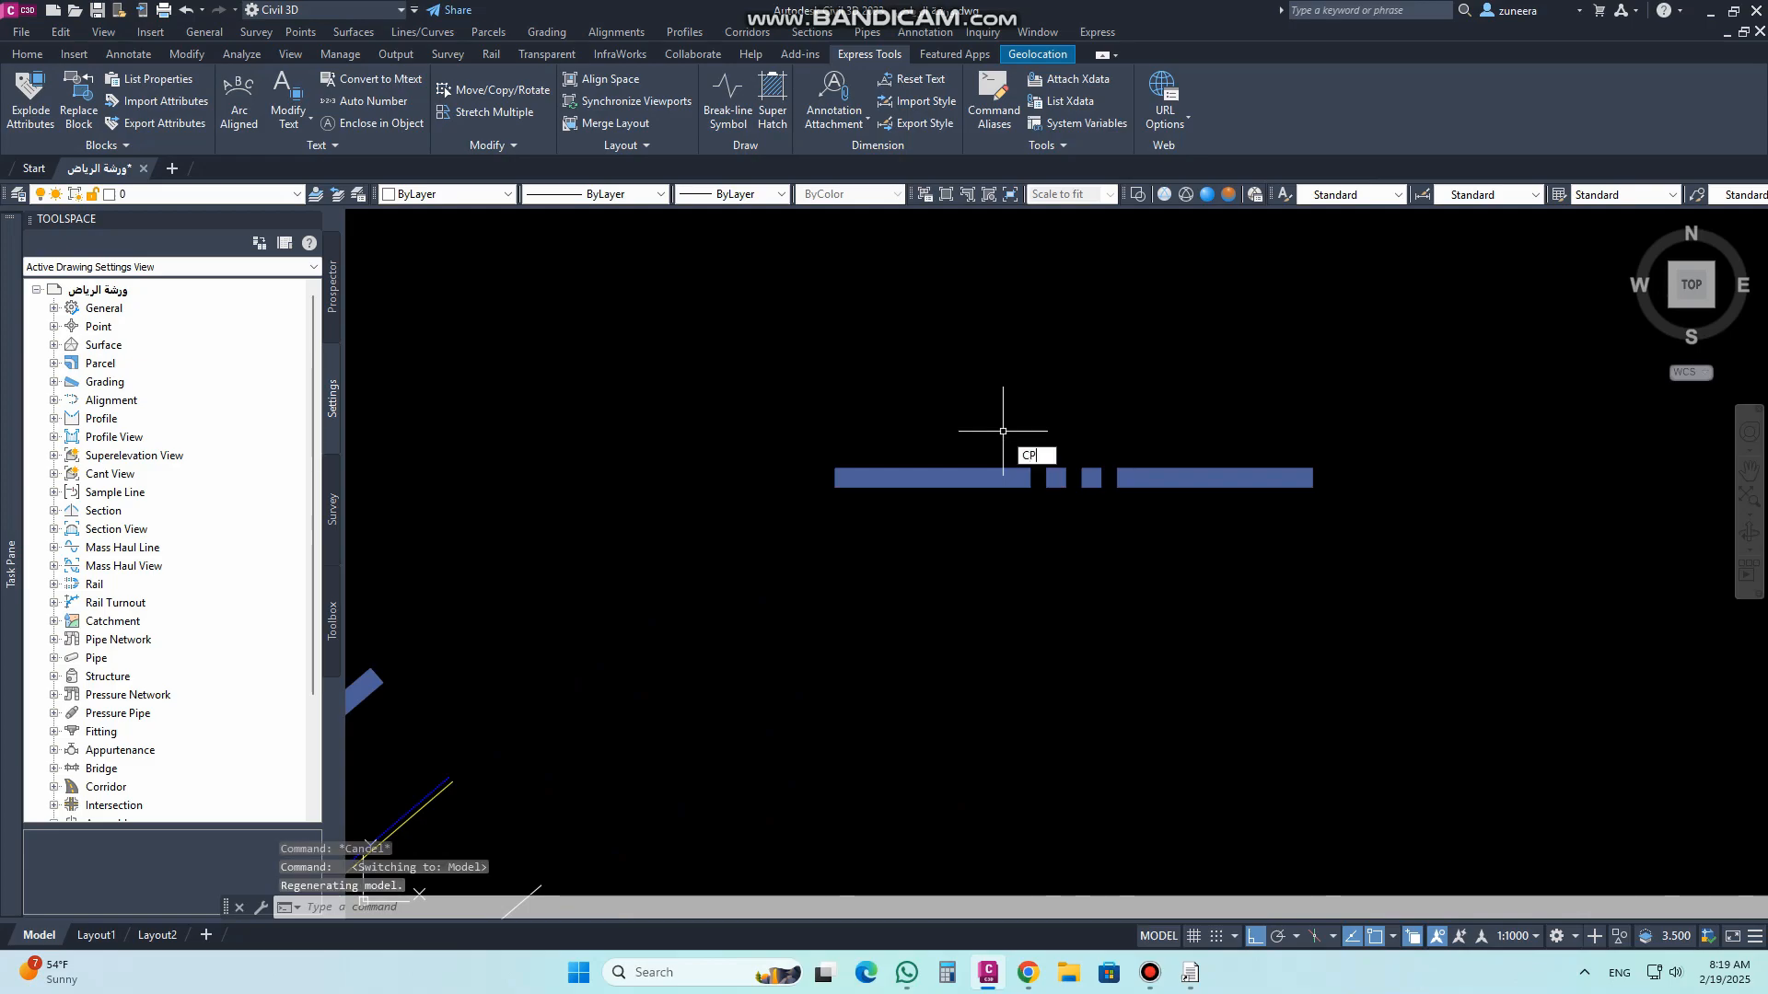
key("Return")
left_click(979, 528)
left_click(918, 421)
scroll(918, 421, "down", 2)
key("Return")
left_click(1295, 390)
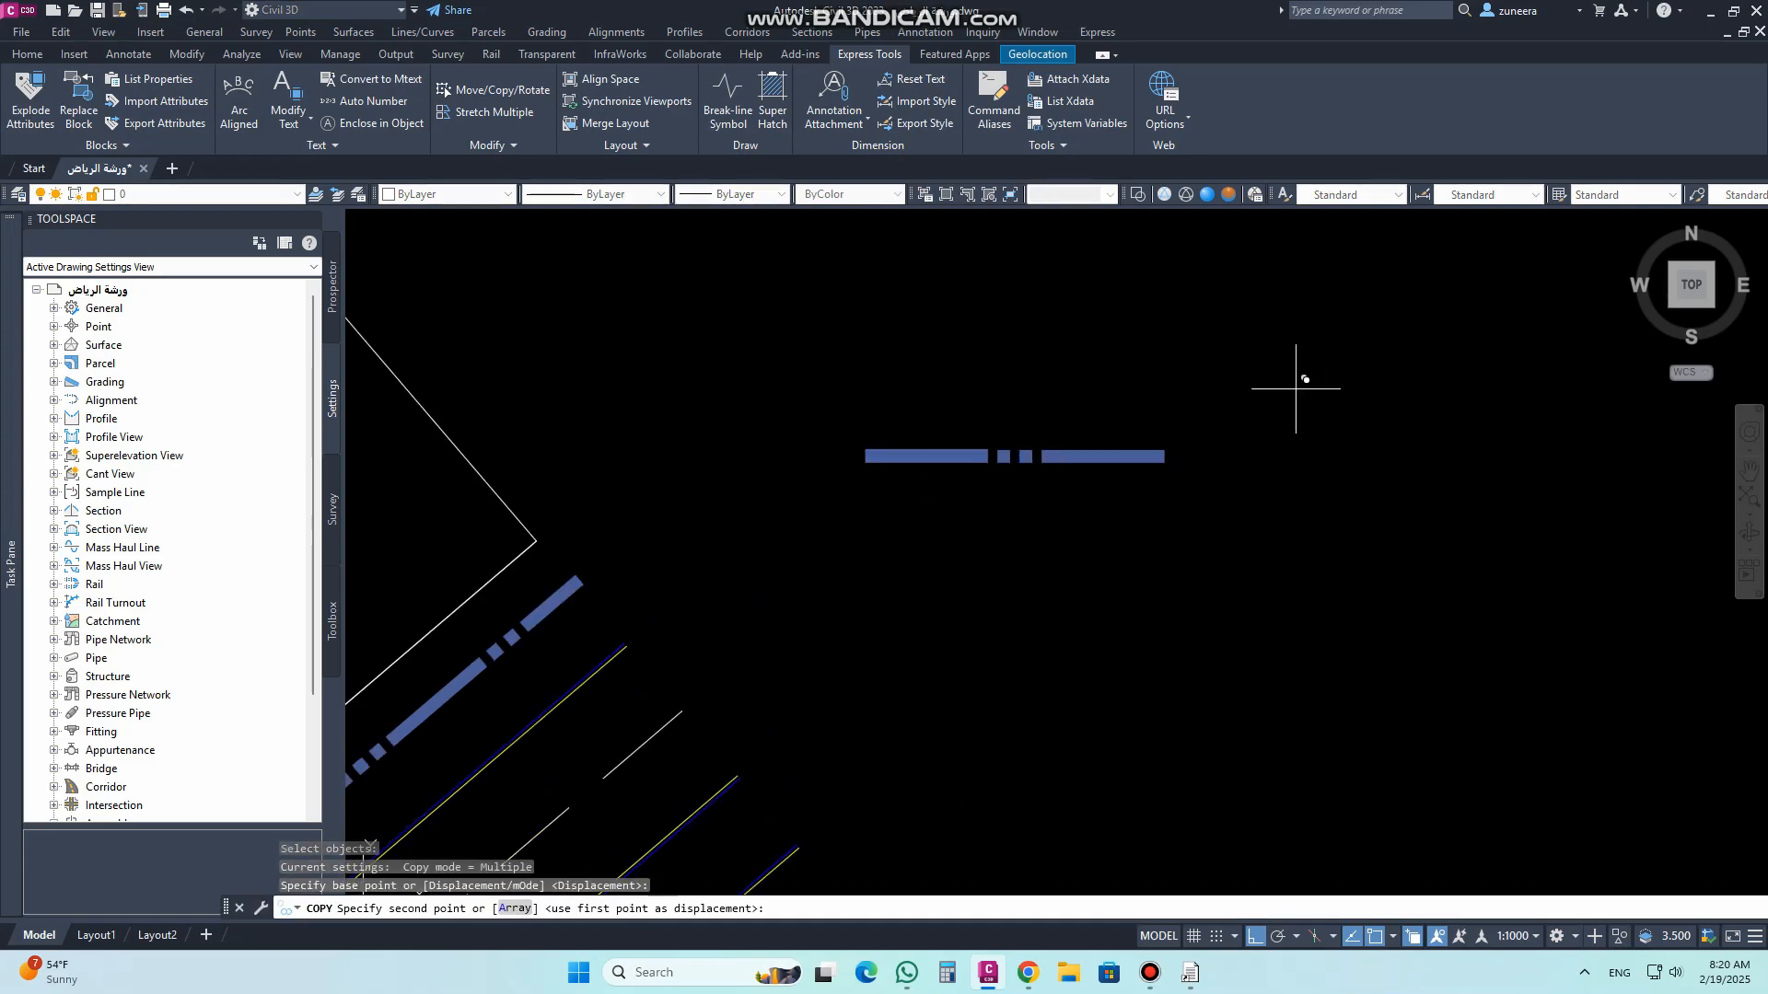
left_click(1302, 462)
key("Return")
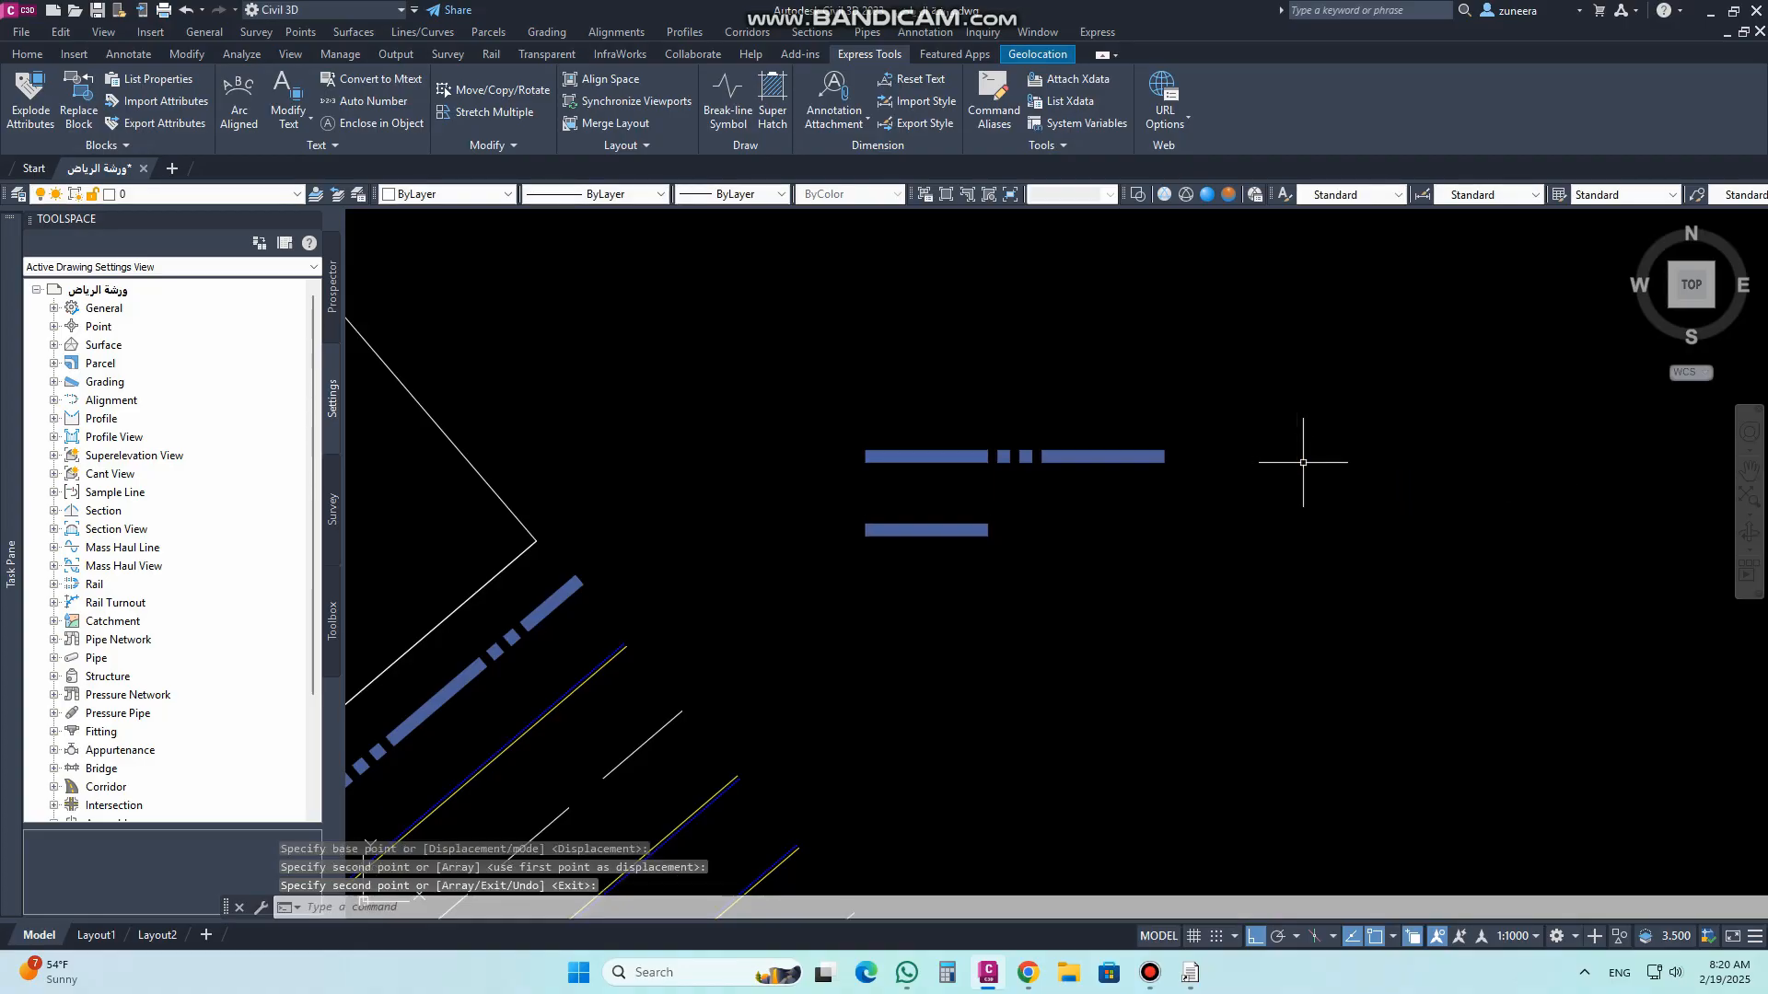
Step: Place the single-line text "GAS" just past the copied line's east end, with height 0.200 and zero rotation
type("TEXT")
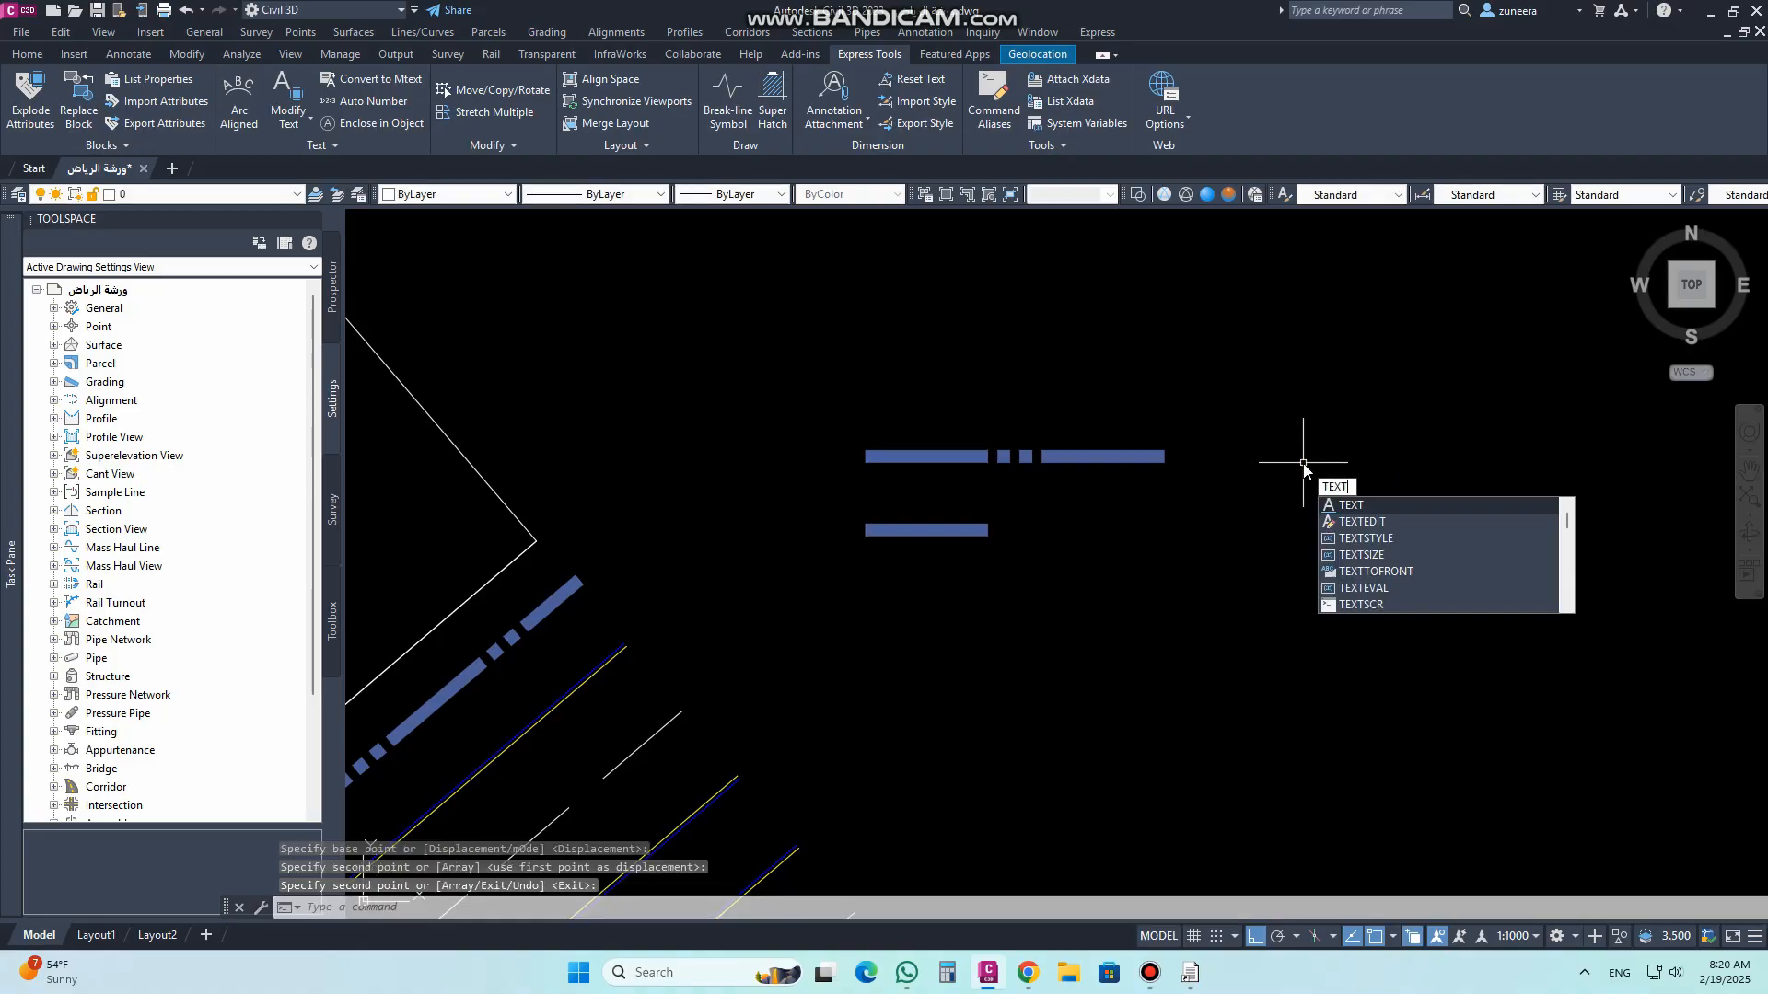
key("Return")
scroll(1056, 514, "up", 2)
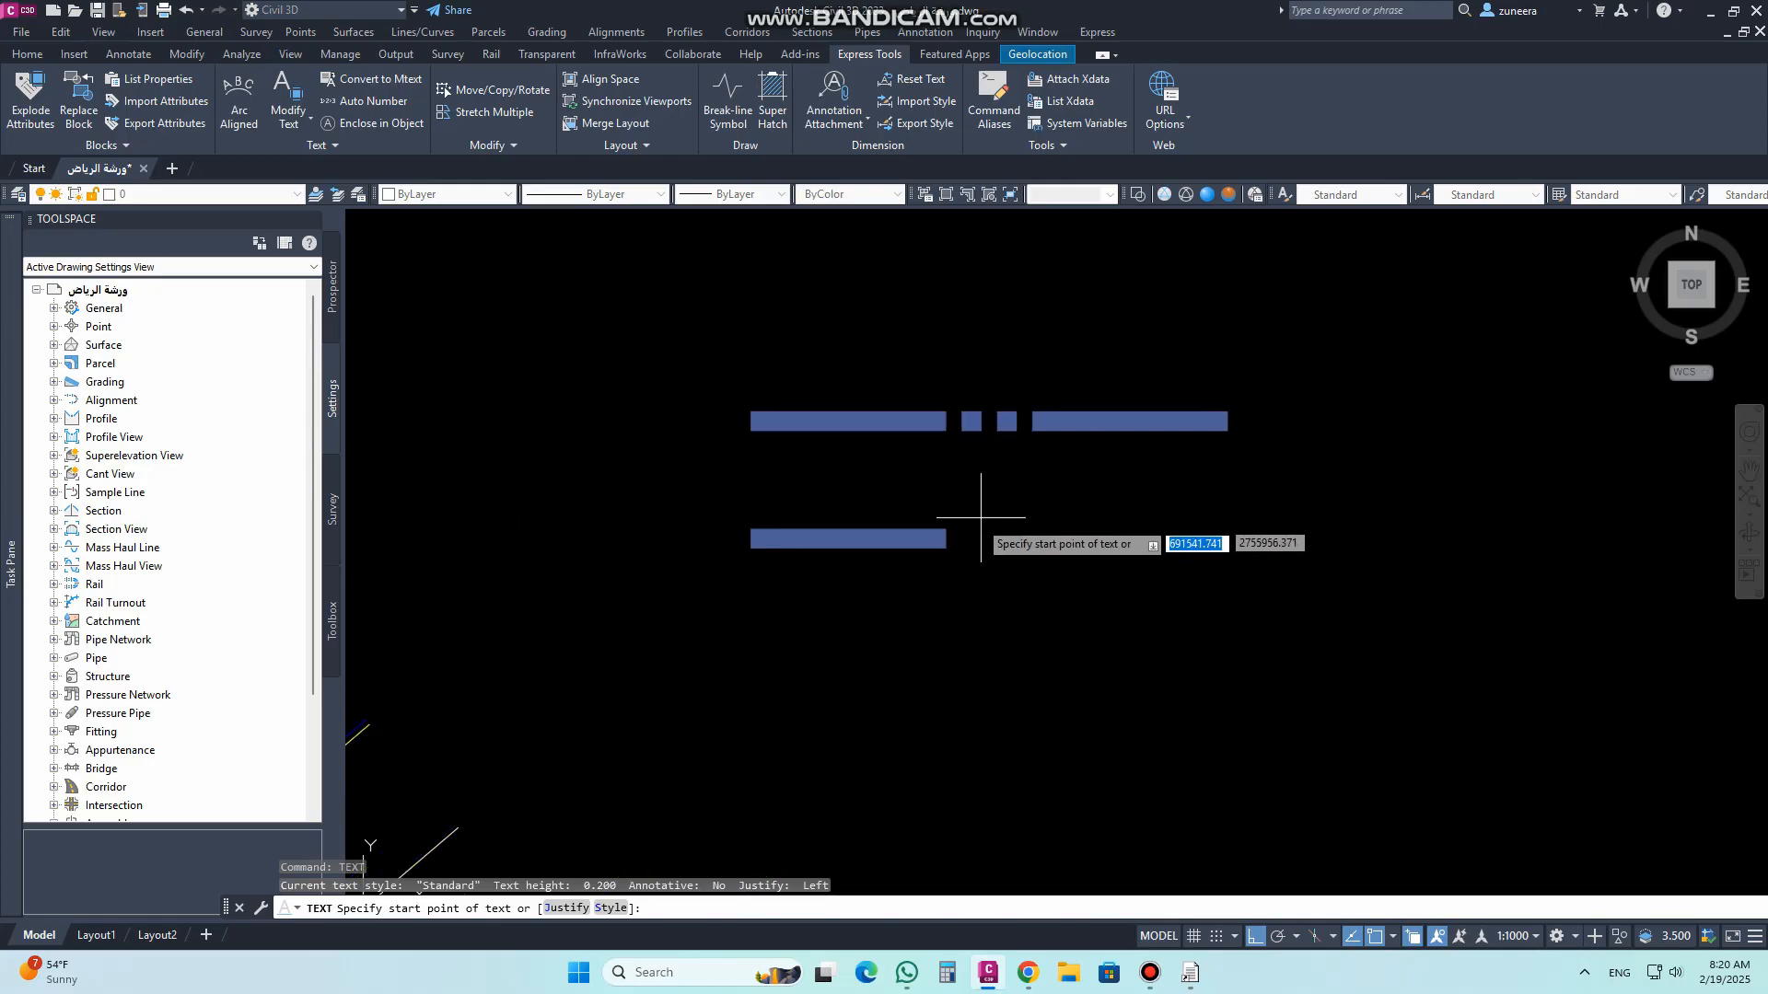
left_click(963, 516)
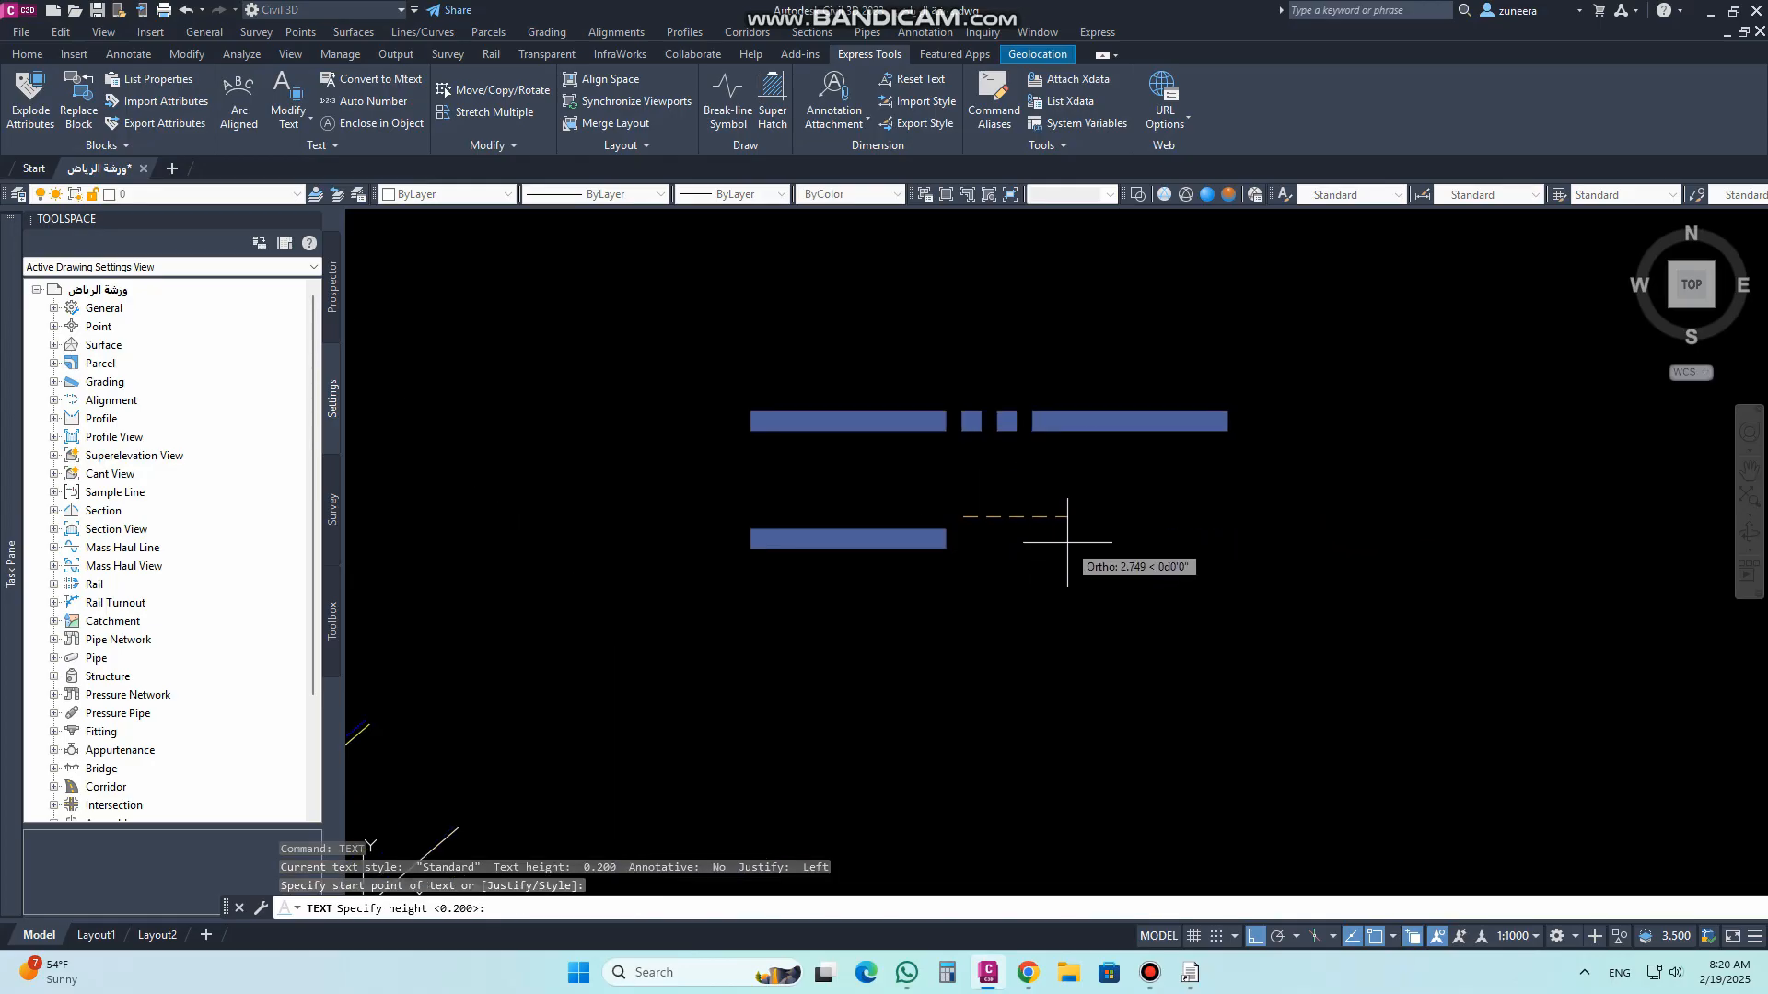
key("Return")
key("Return")
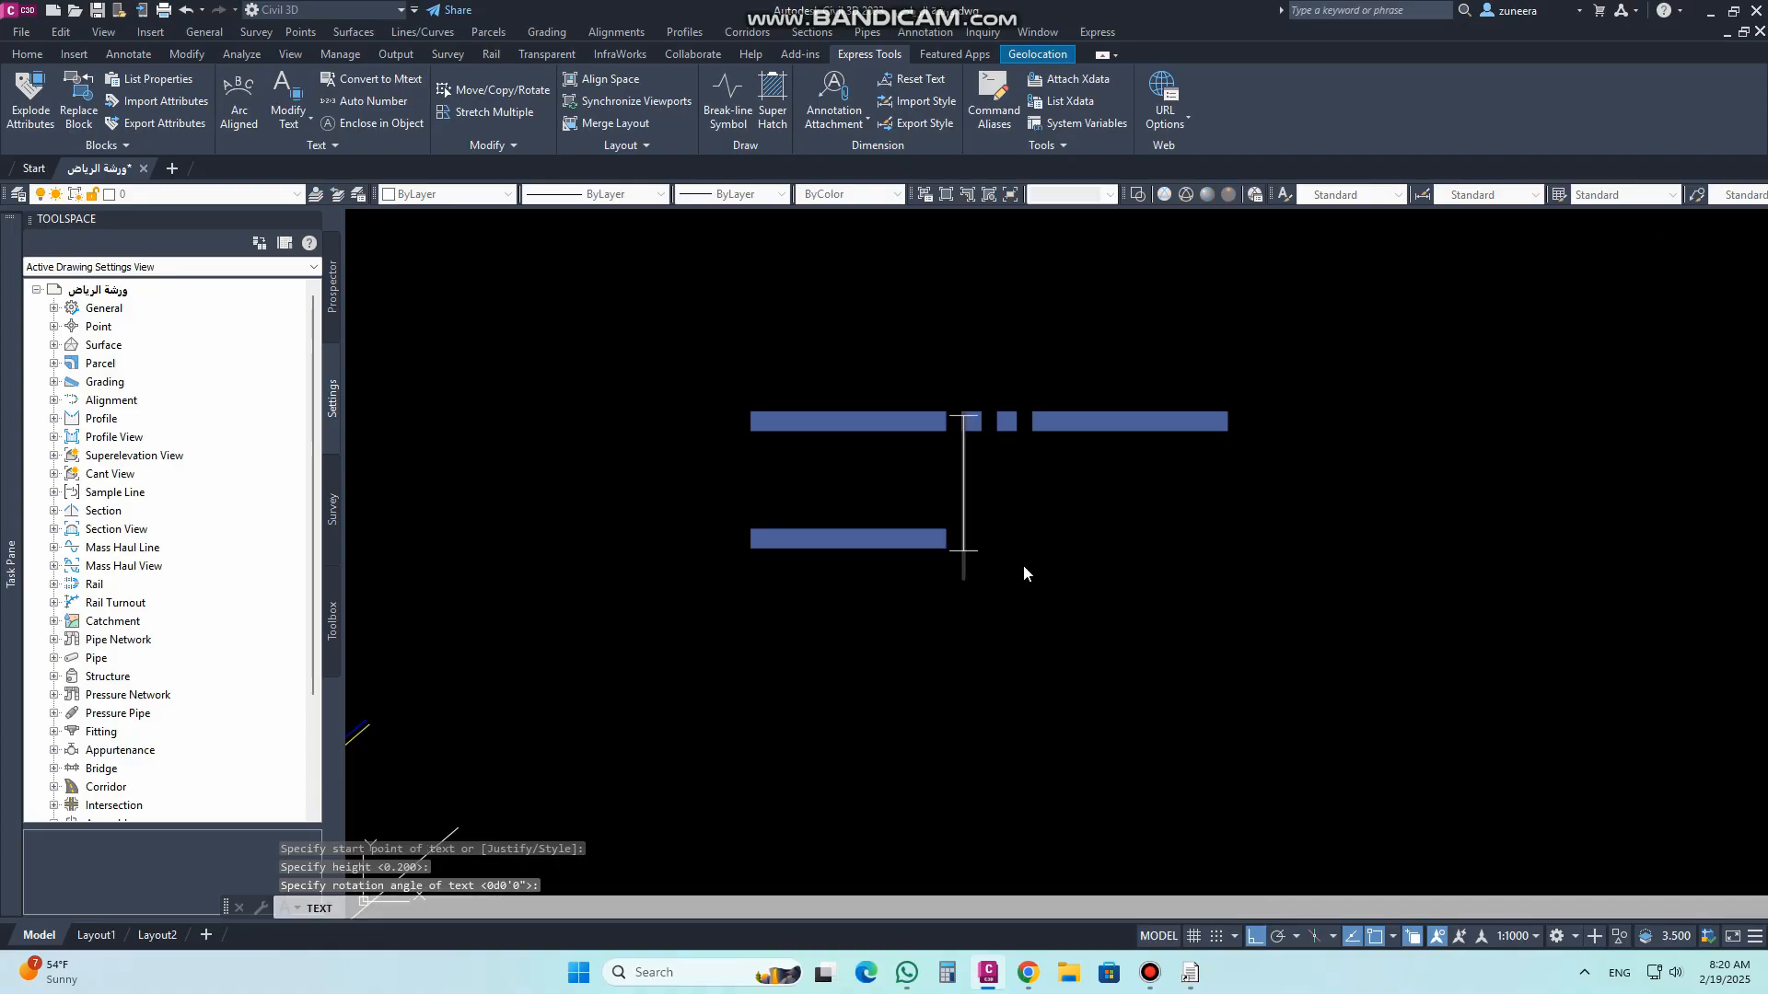
type("GAS")
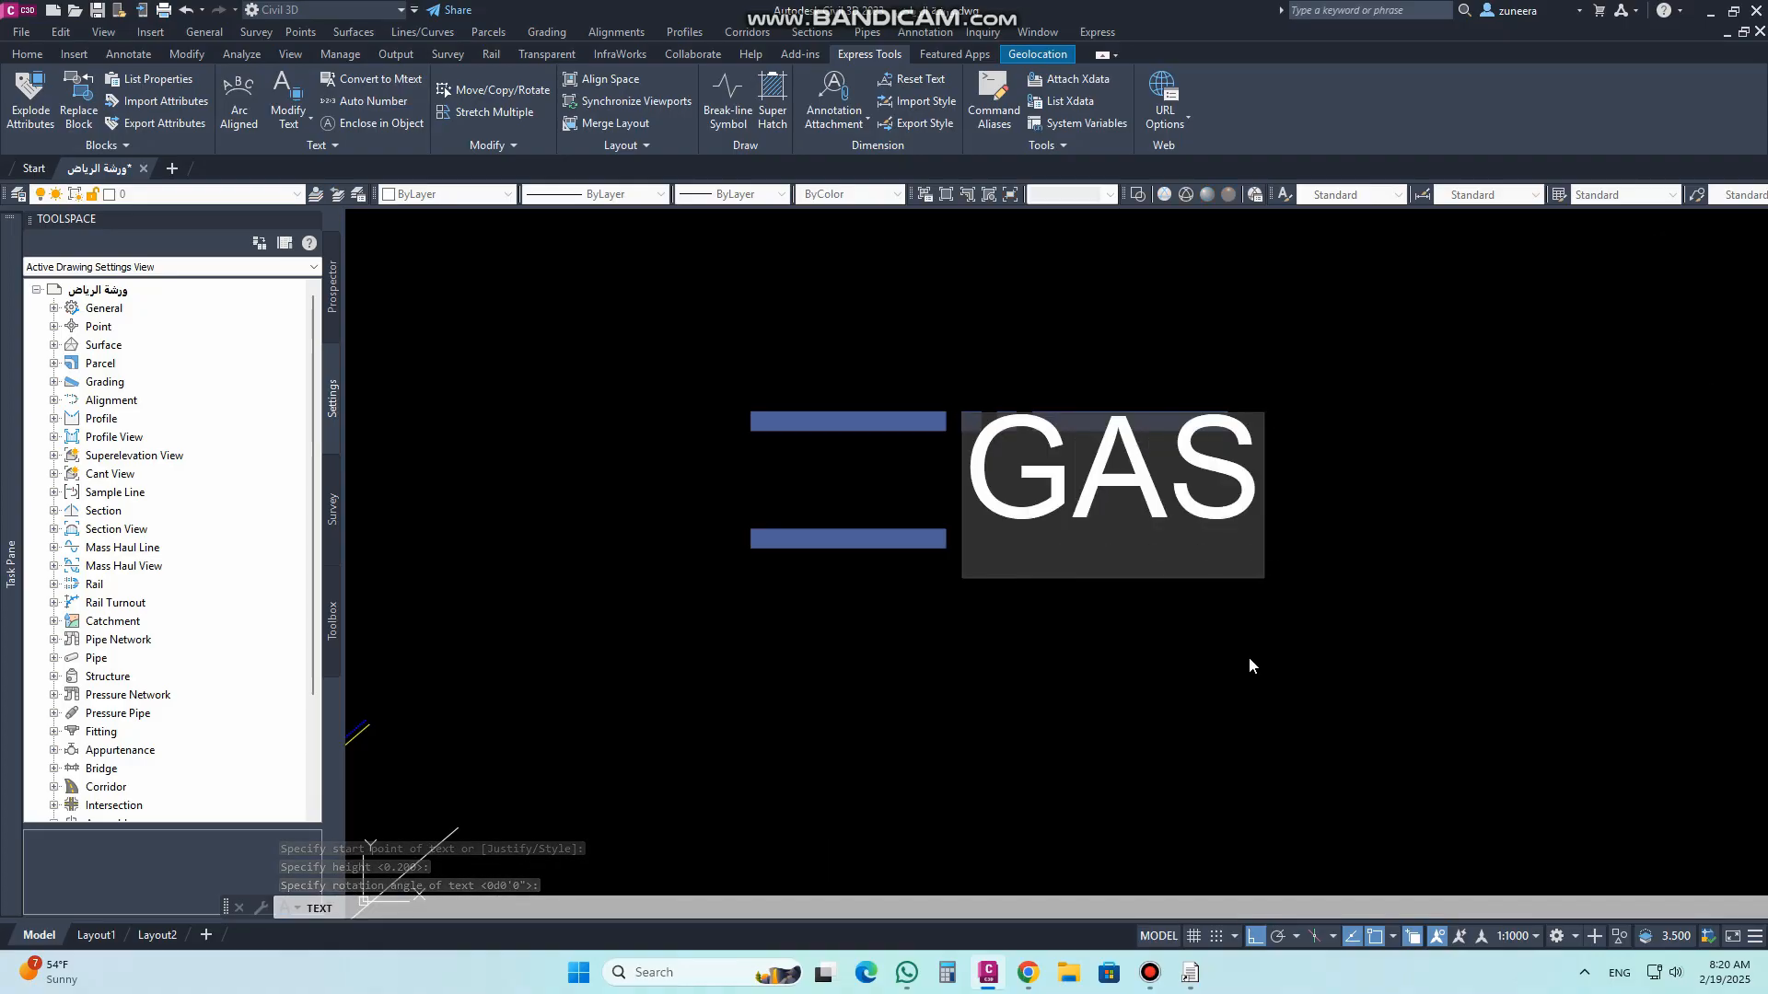
key("ctrl+a")
left_click(1301, 609)
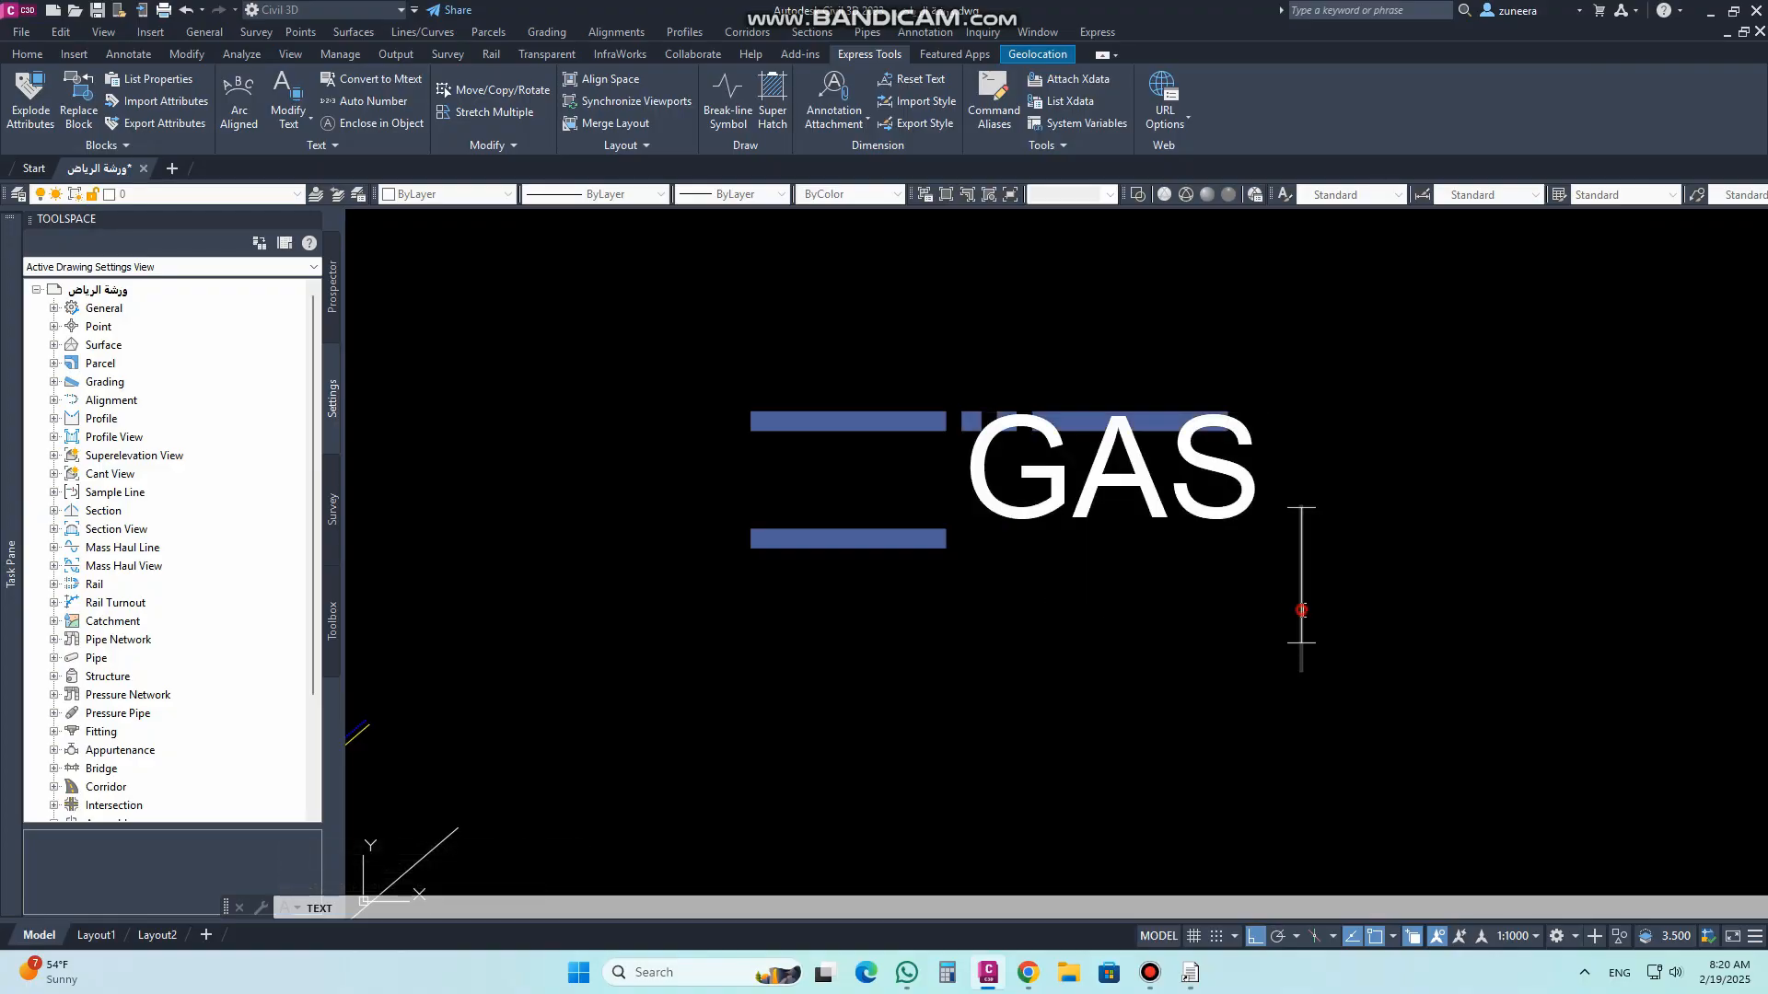
key("Return")
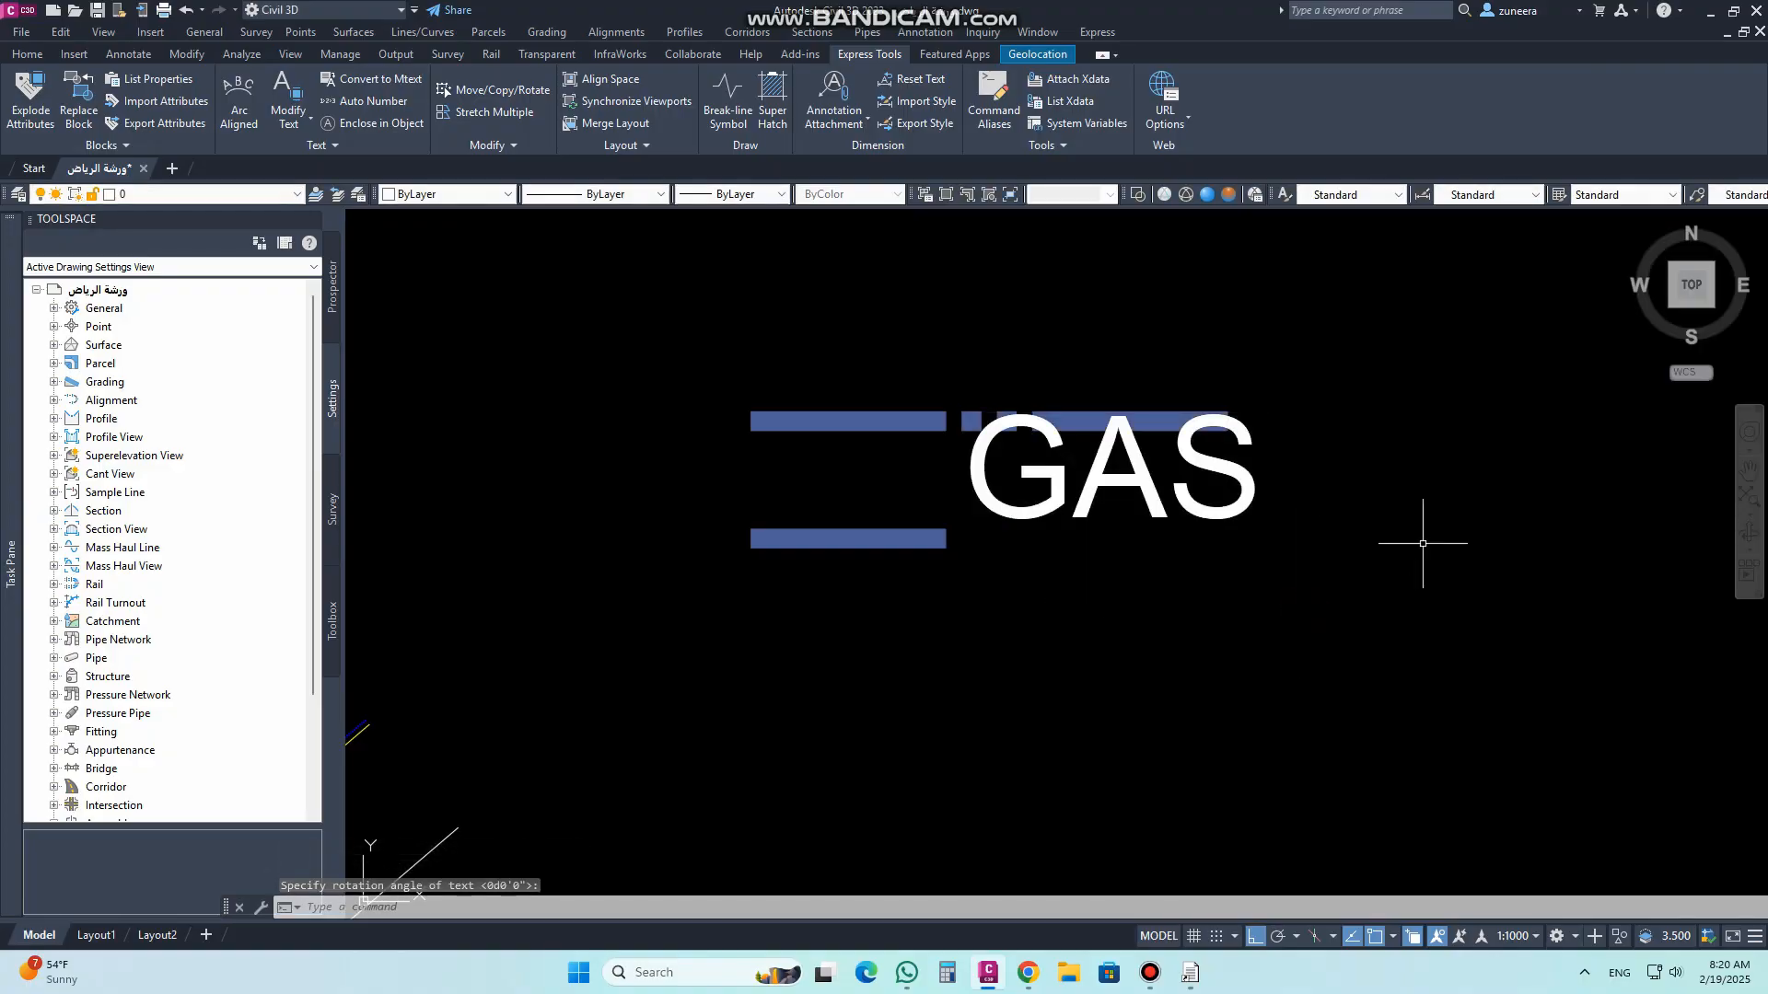
Step: Move the GAS text straight down so it is vertically centred on the copied line
type("m")
key("Return")
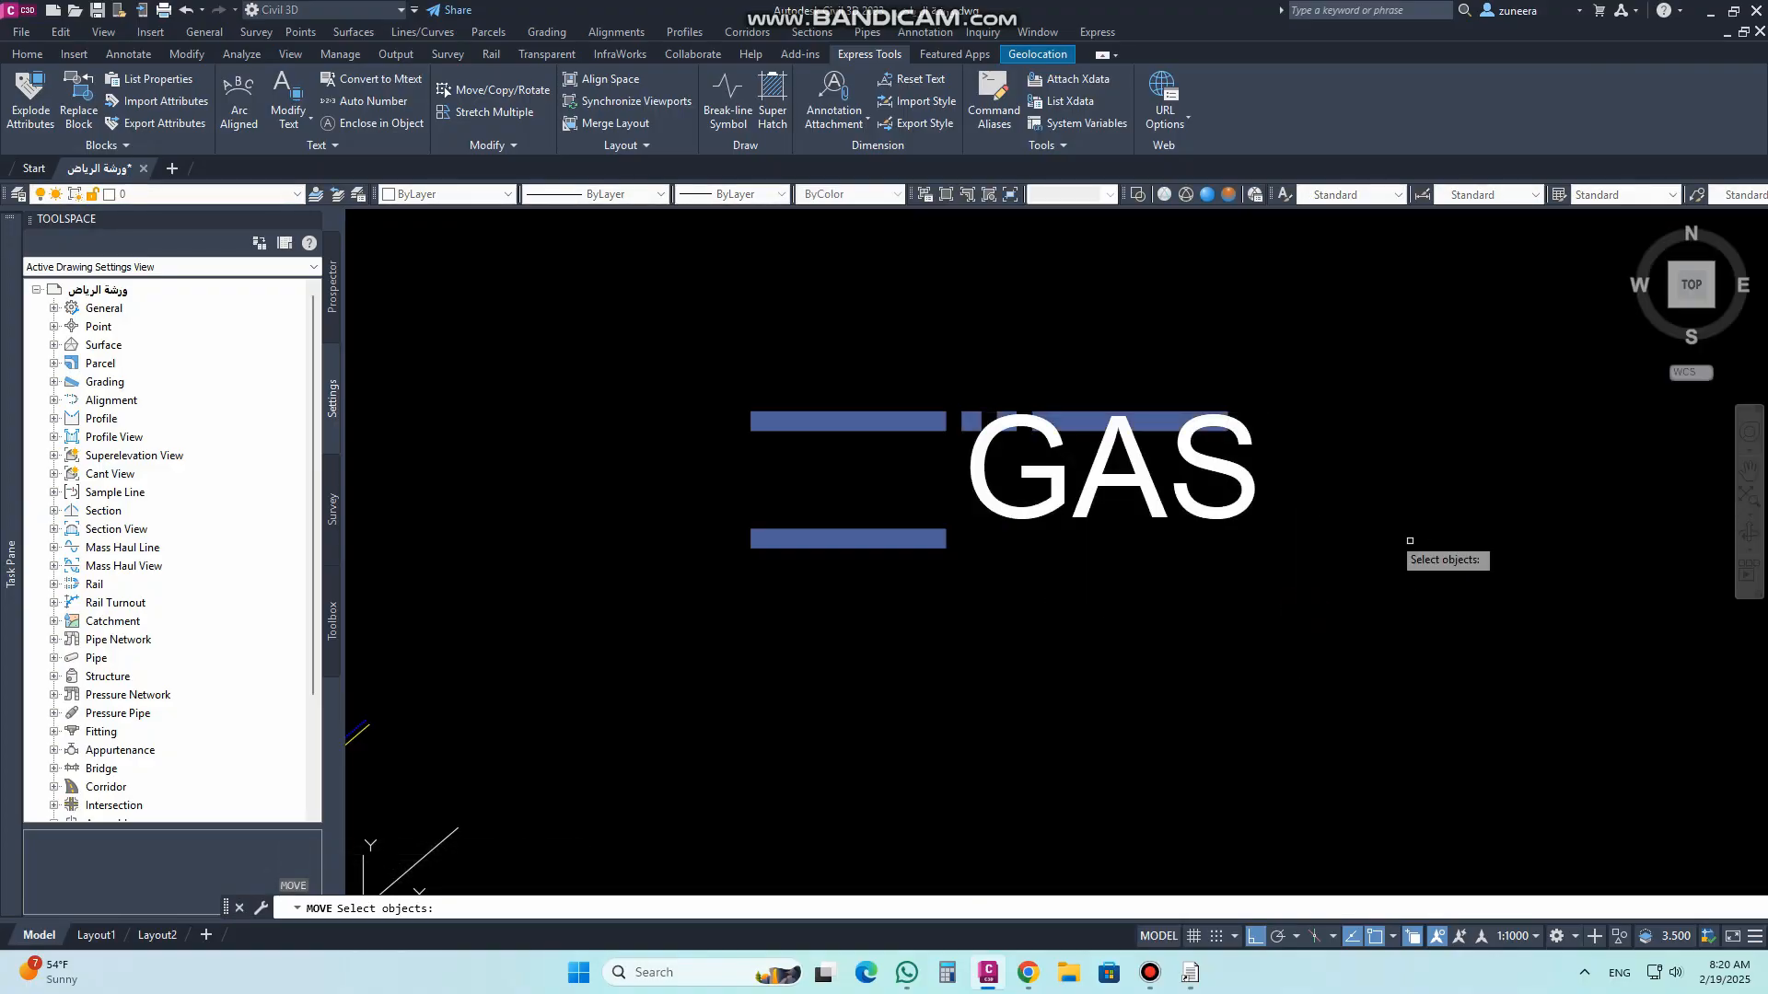
left_click(1274, 521)
left_click(1231, 480)
key("Return")
left_click(1432, 441)
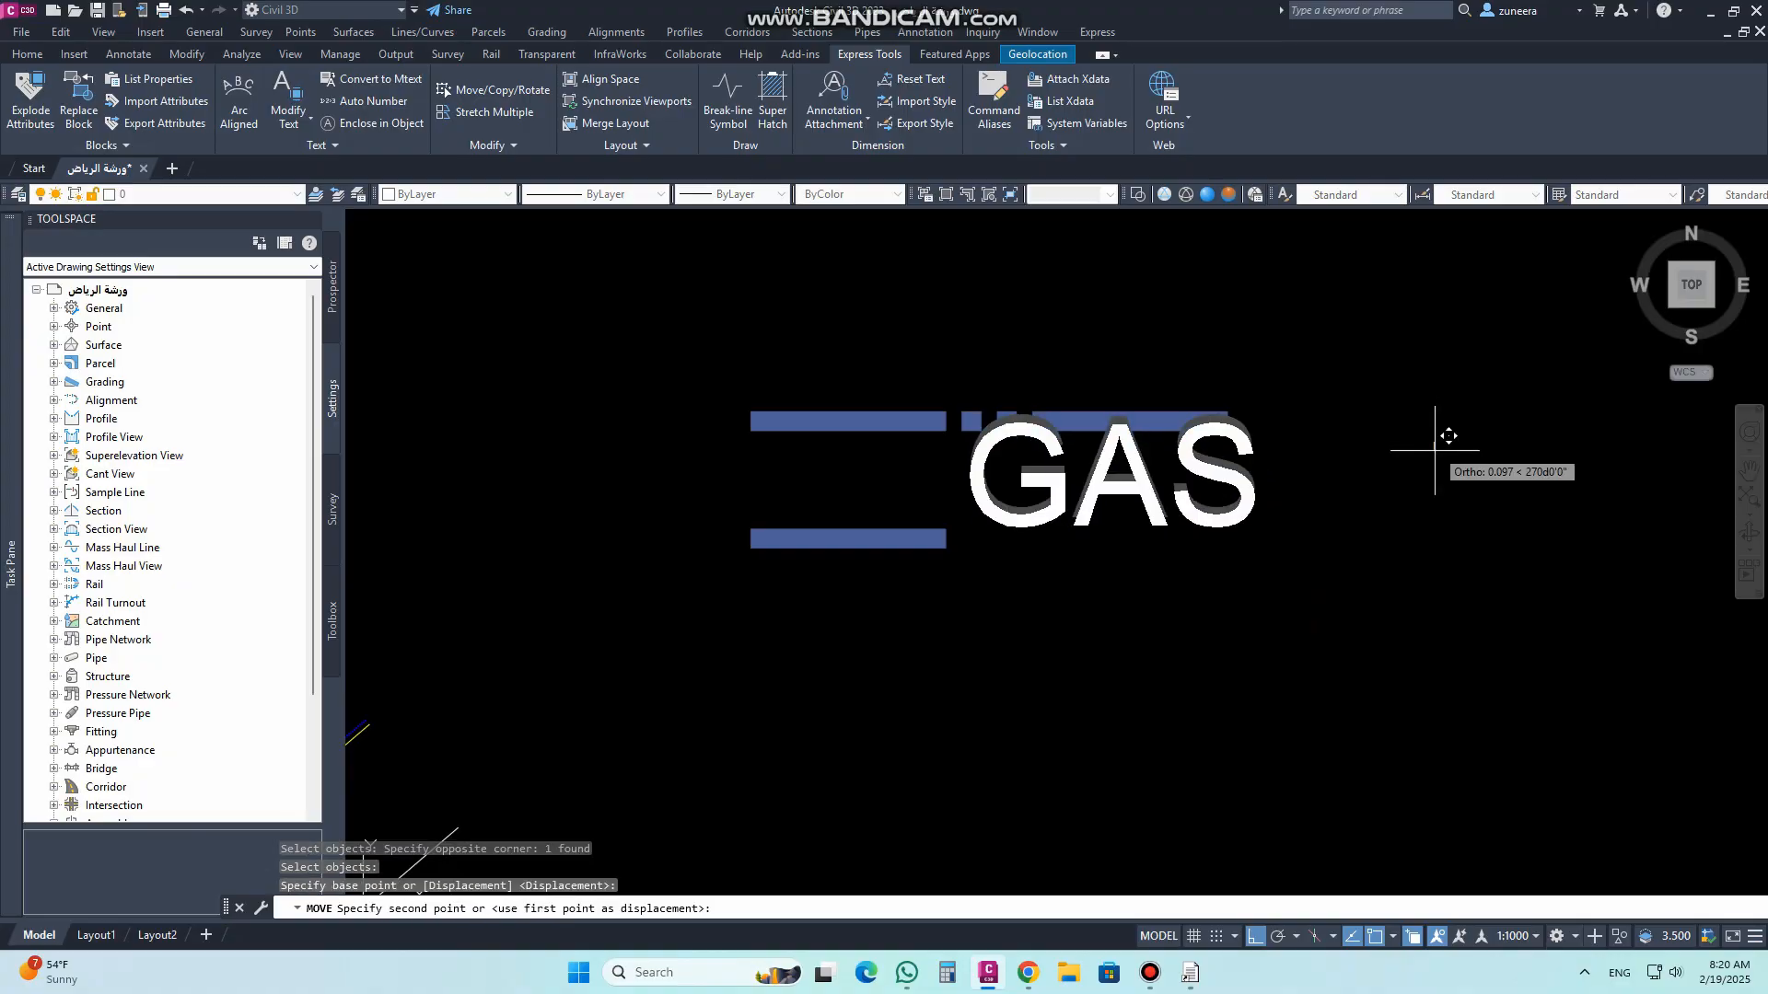
left_click(1437, 512)
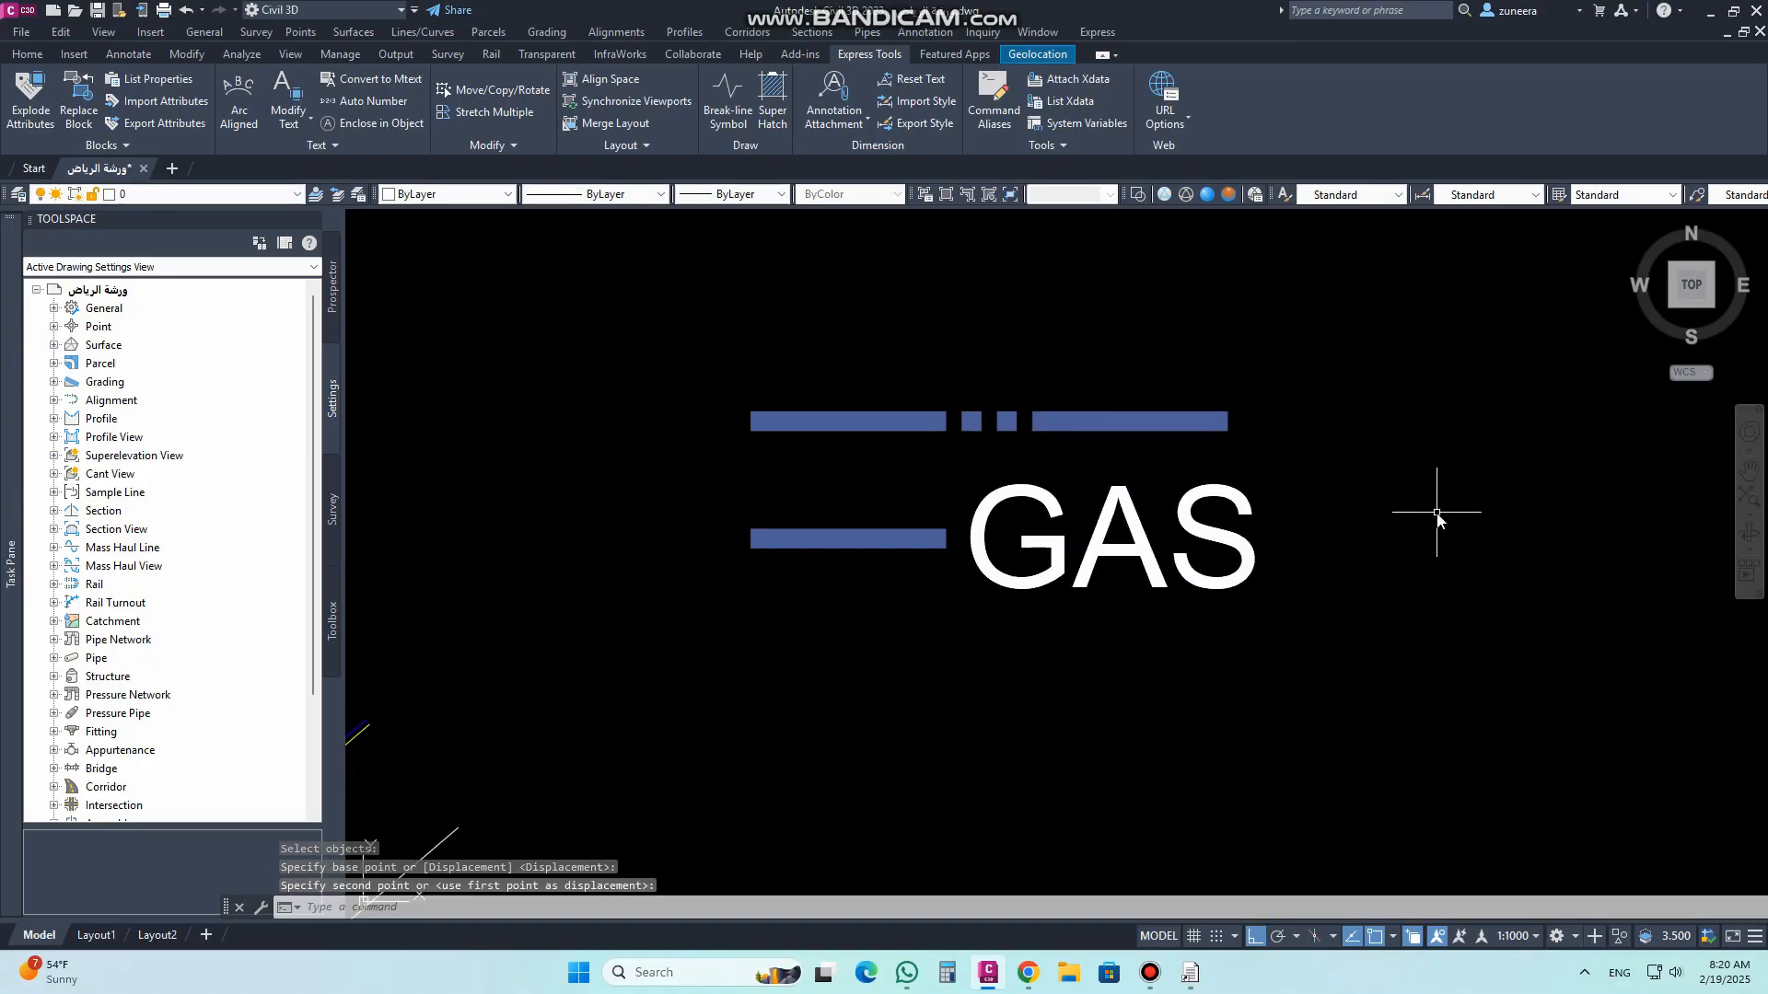
Step: Scale the GAS text to about a third of its size, using the copied line's east end as base point
type("sc")
key("Return")
left_click(1144, 661)
left_click(1052, 534)
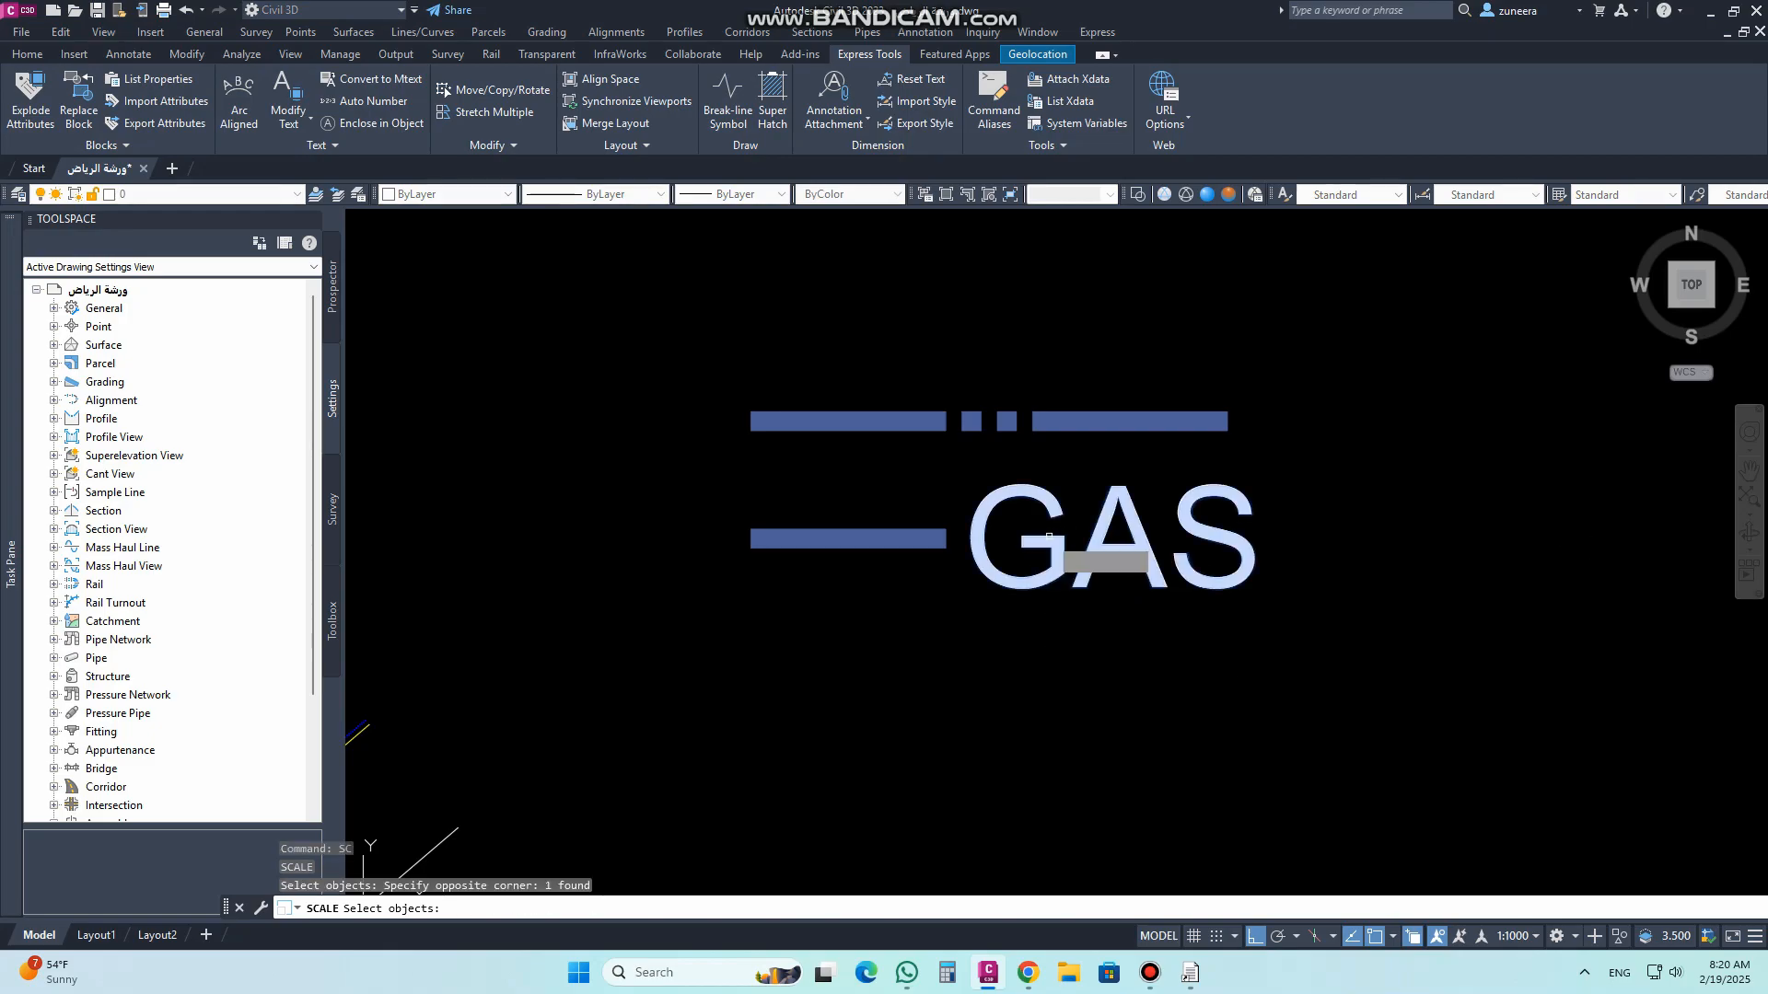
key("Return")
left_click(946, 538)
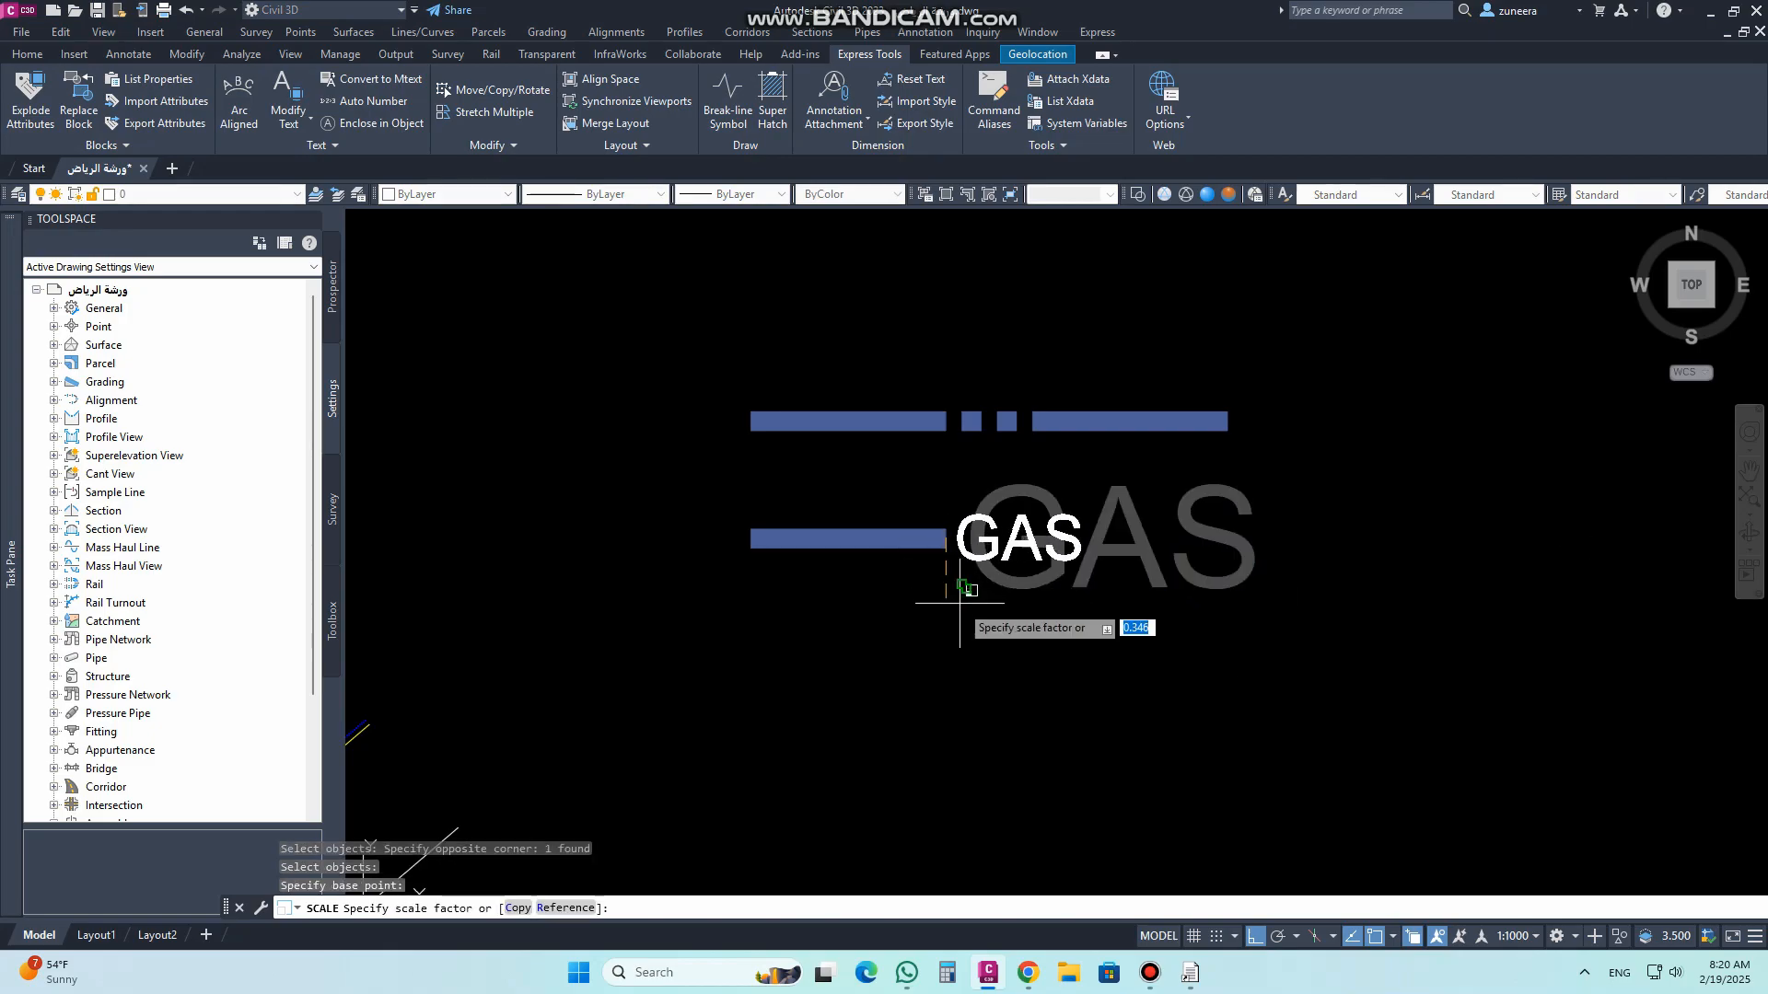
left_click(962, 599)
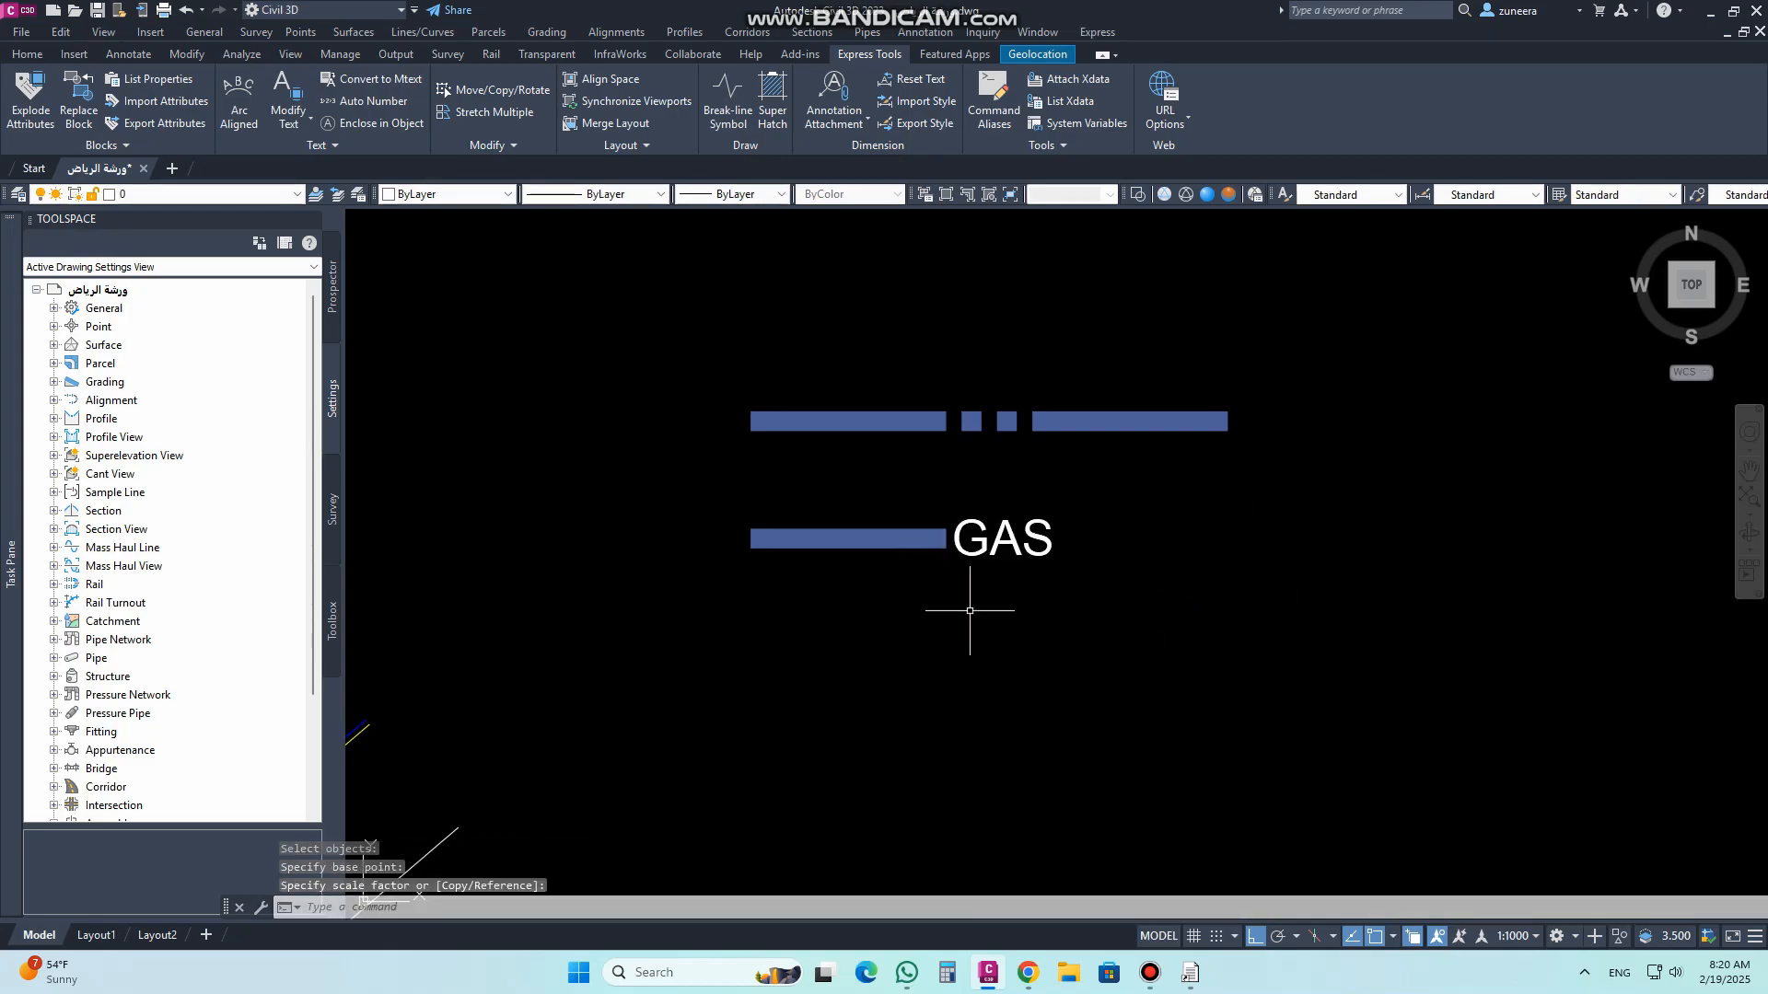
Step: Match the copied line's properties to the thick magenta utility line along the road's lower edge
scroll(967, 592, "down", 4)
scroll(1021, 488, "up", 4)
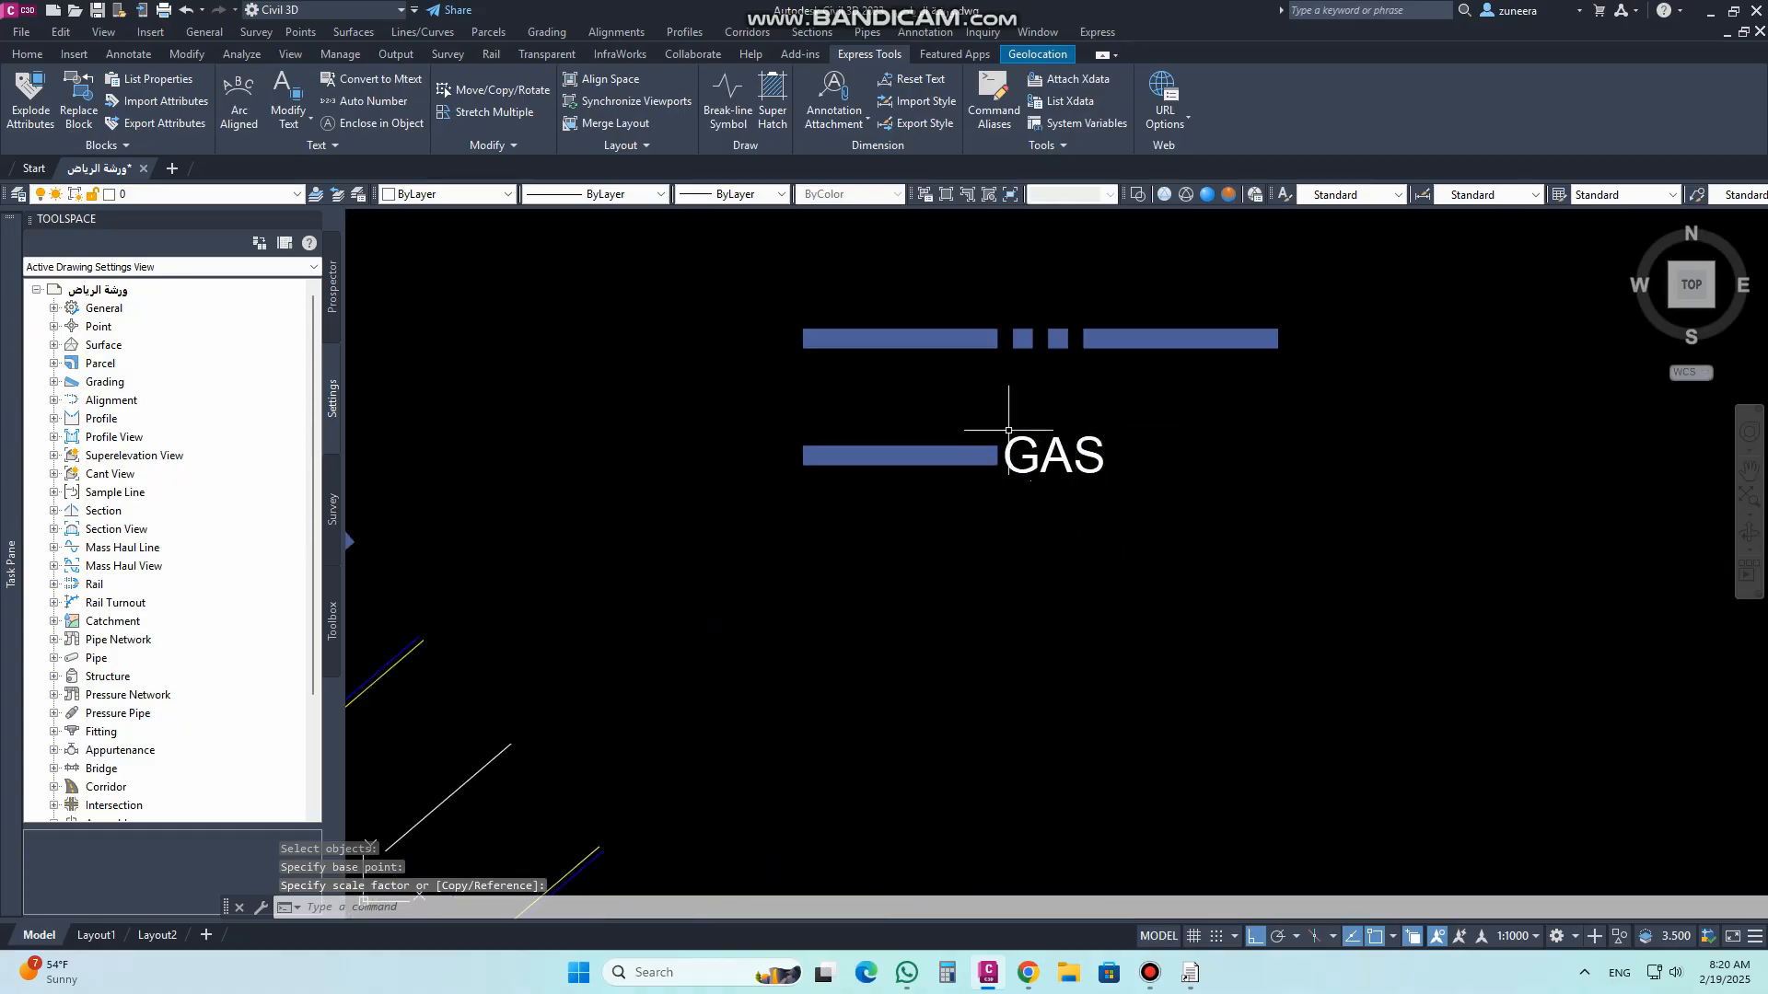
scroll(1012, 416, "down", 2)
scroll(1018, 396, "down", 2)
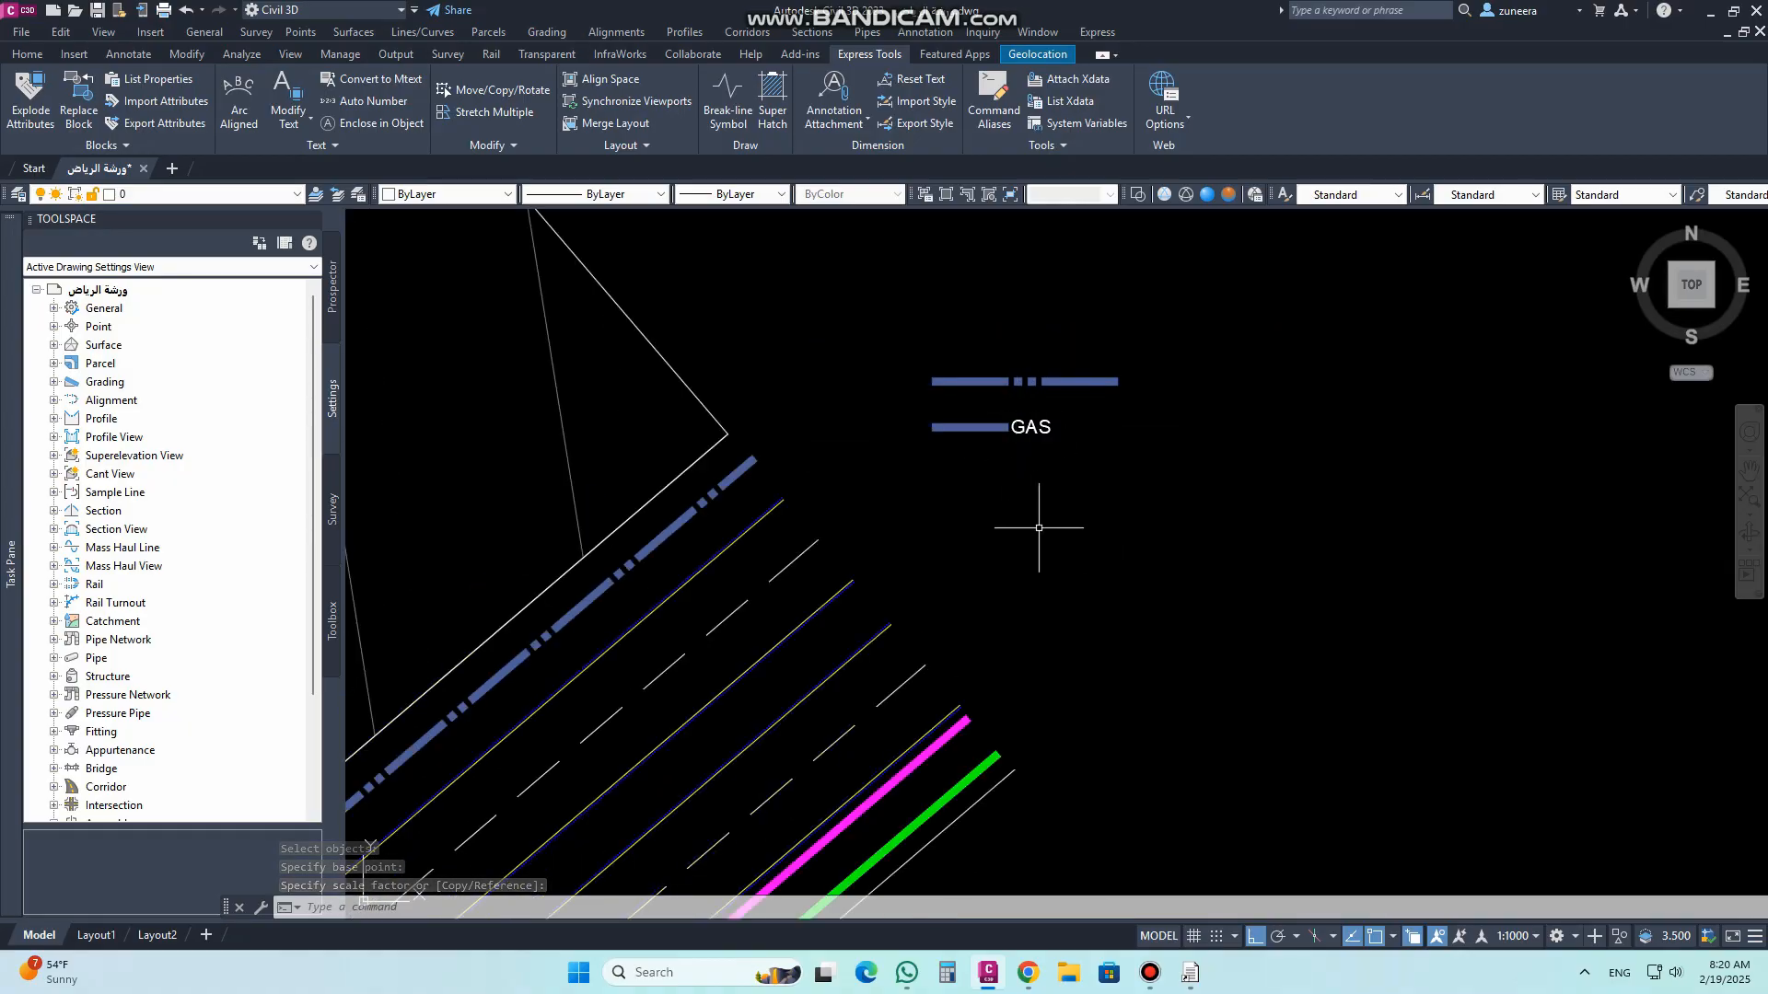
type("ma")
key("Return")
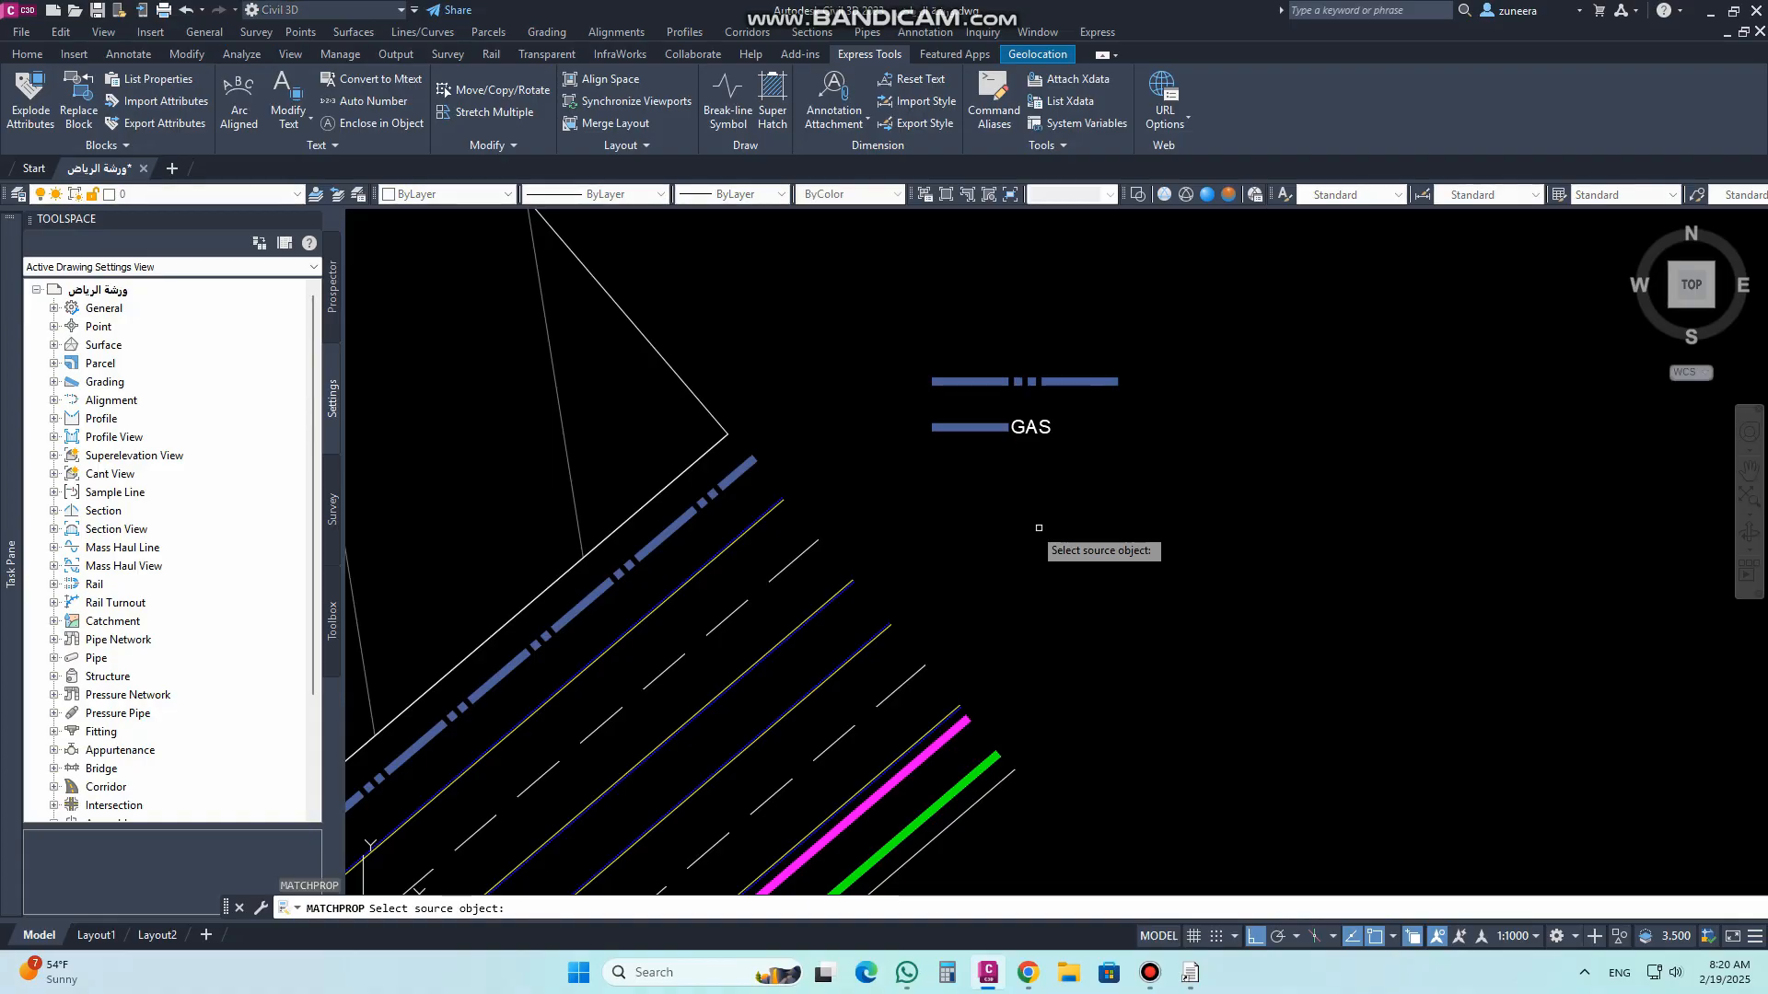
left_click(966, 719)
scroll(964, 419, "up", 2)
left_click(966, 429)
key("Return")
Step: Mirror the magenta sample line about a vertical axis just past its east end, keeping the original
scroll(1032, 482, "down", 2)
scroll(992, 645, "up", 1)
scroll(1031, 516, "down", 1)
scroll(1036, 336, "up", 4)
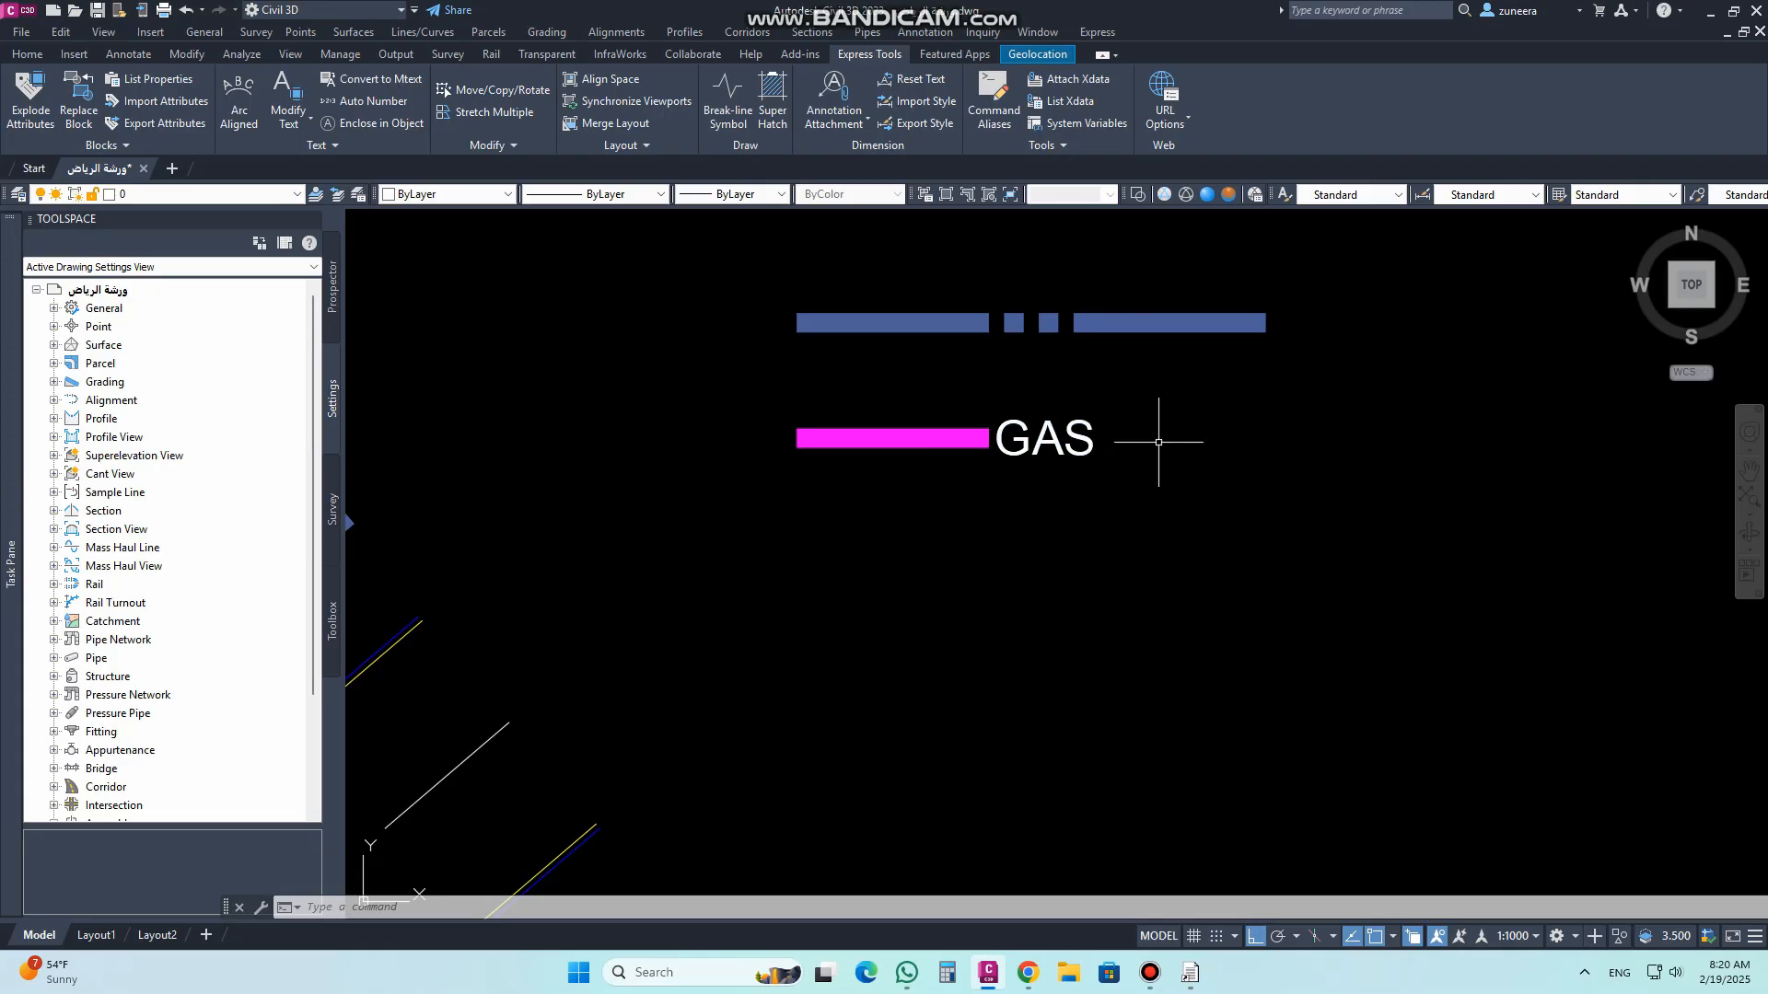
key("Return")
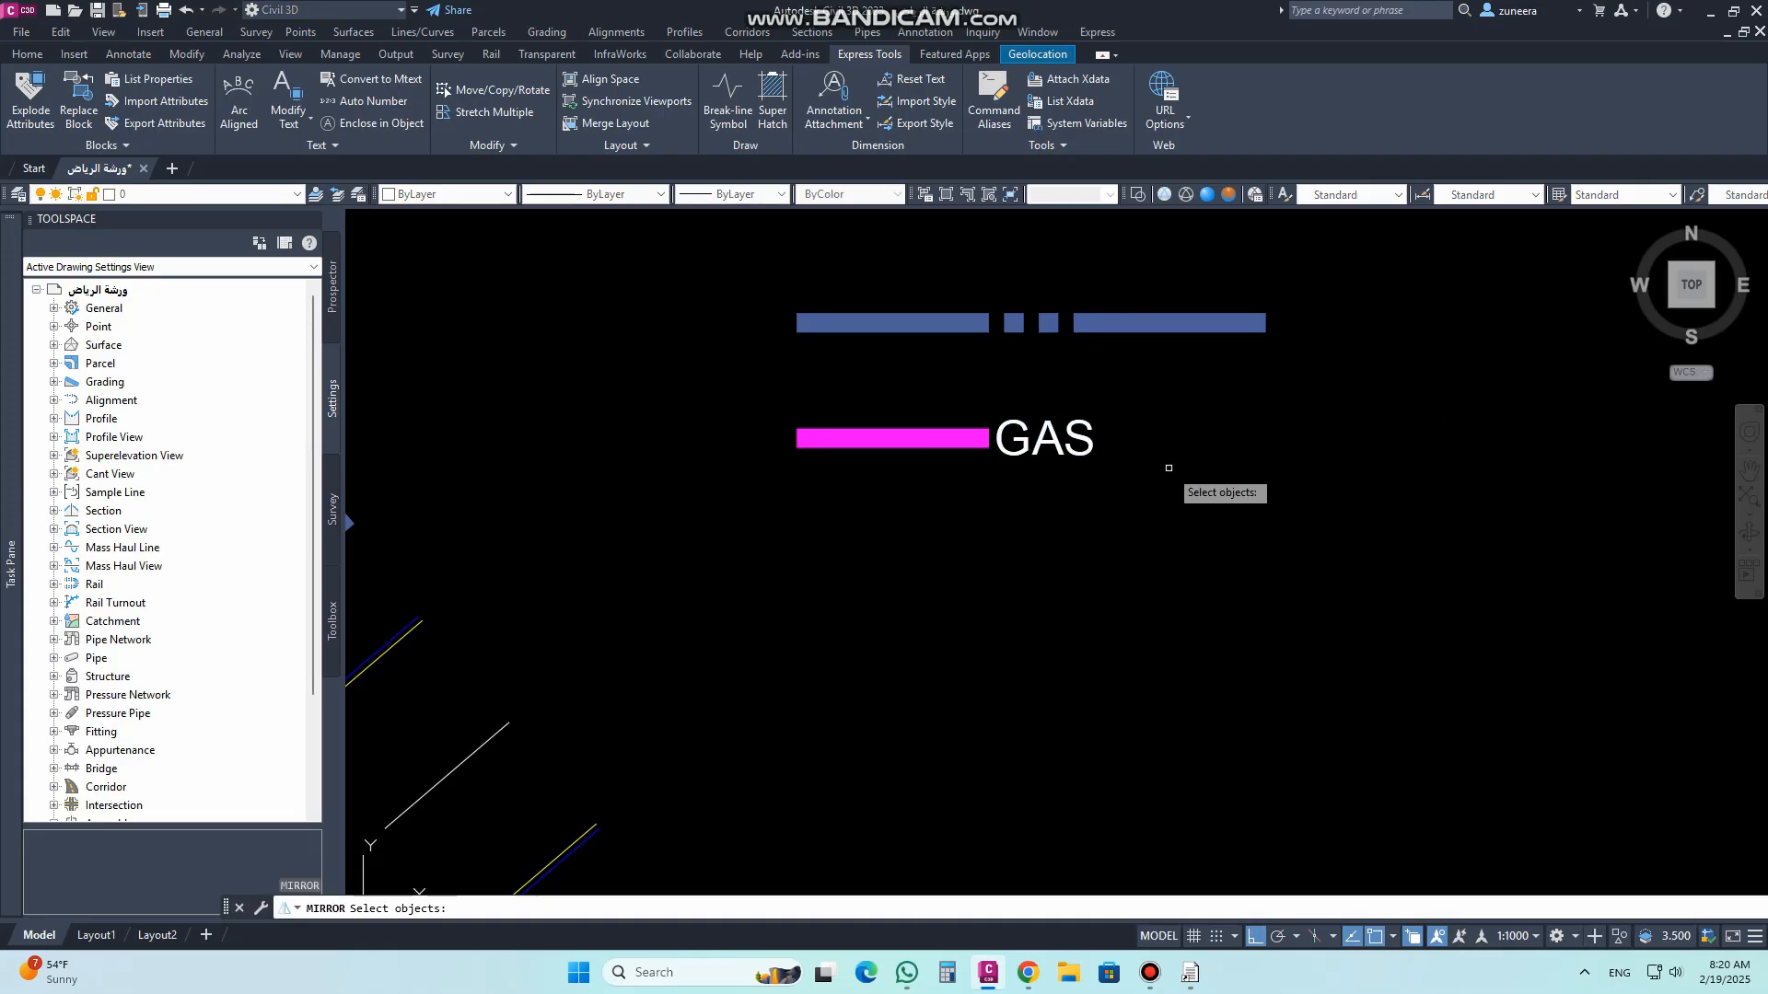
left_click(940, 439)
left_click(926, 458)
key("Return")
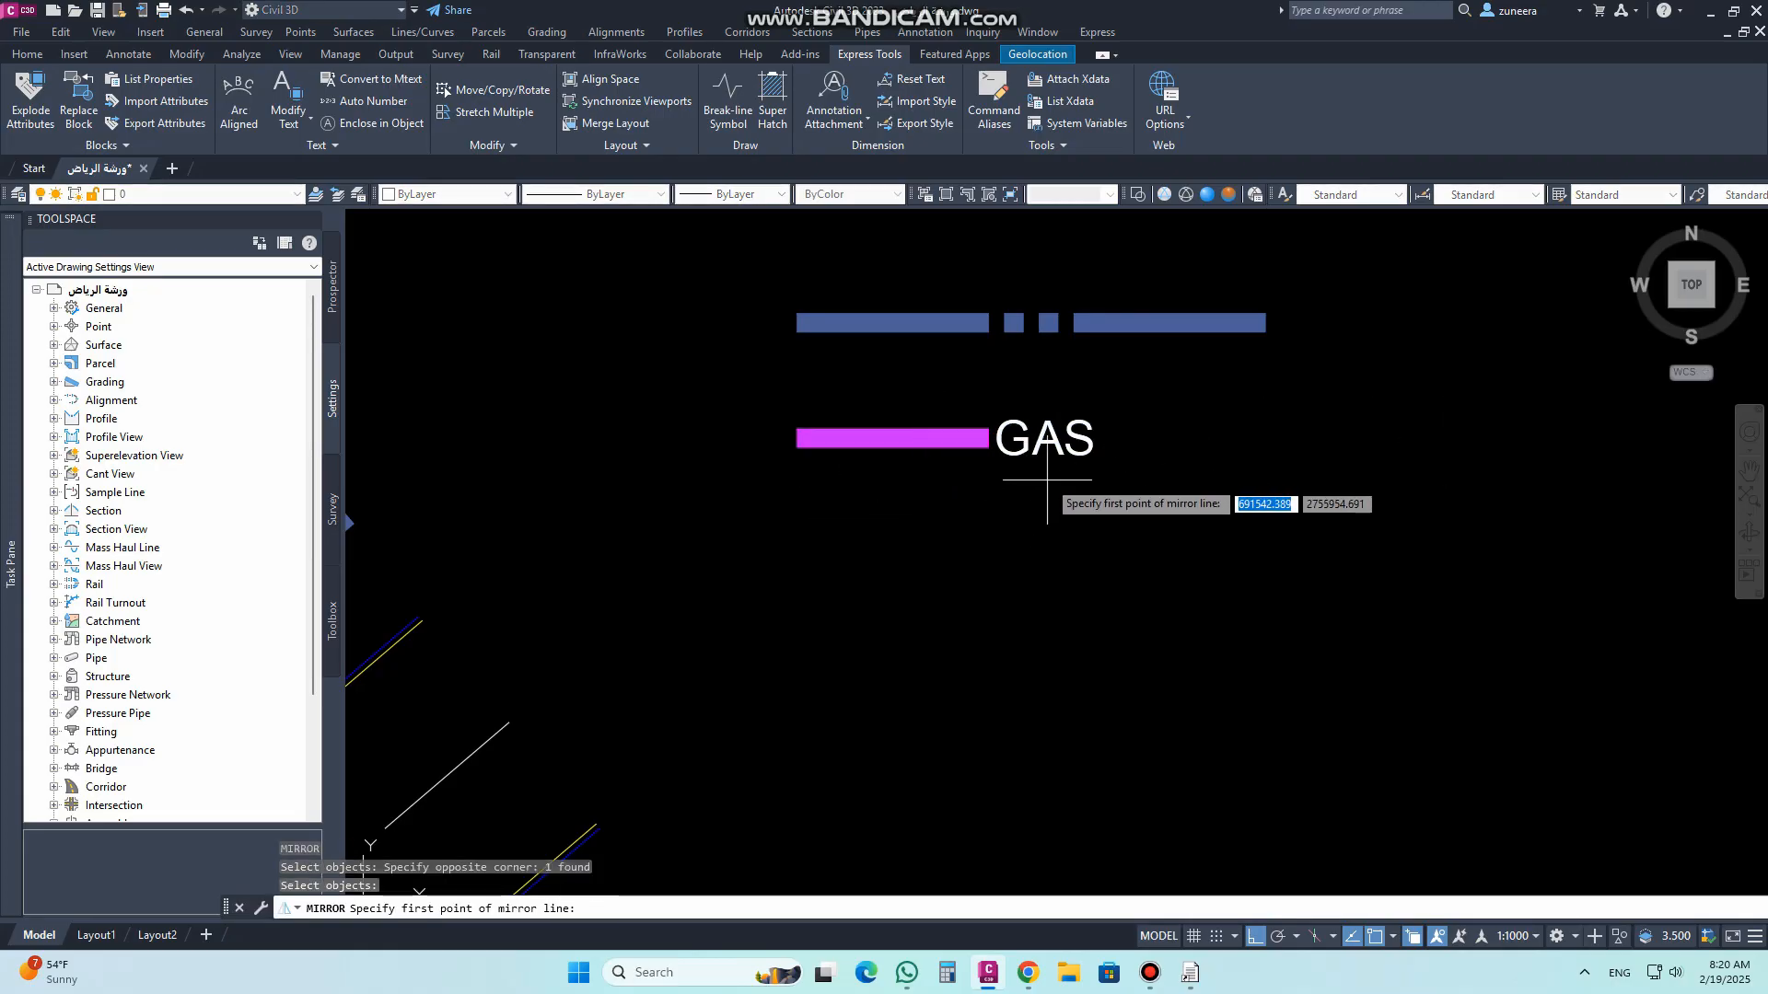
left_click(995, 456)
left_click(1049, 632)
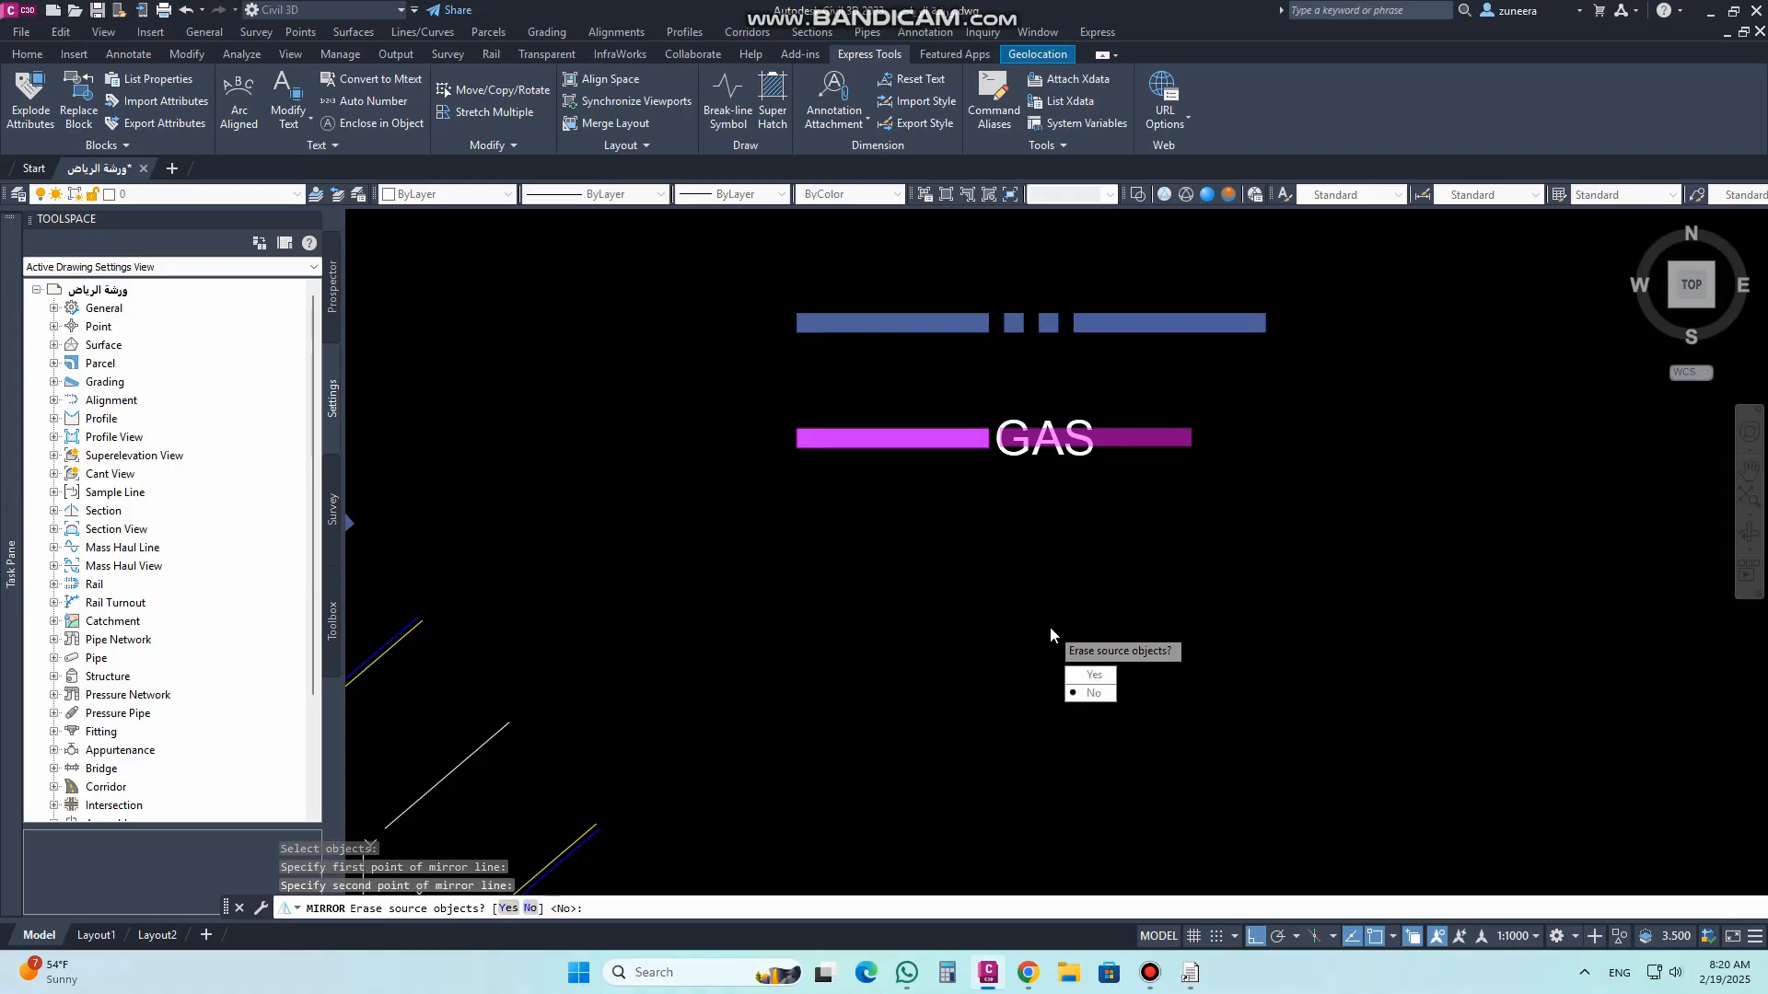
key("Return")
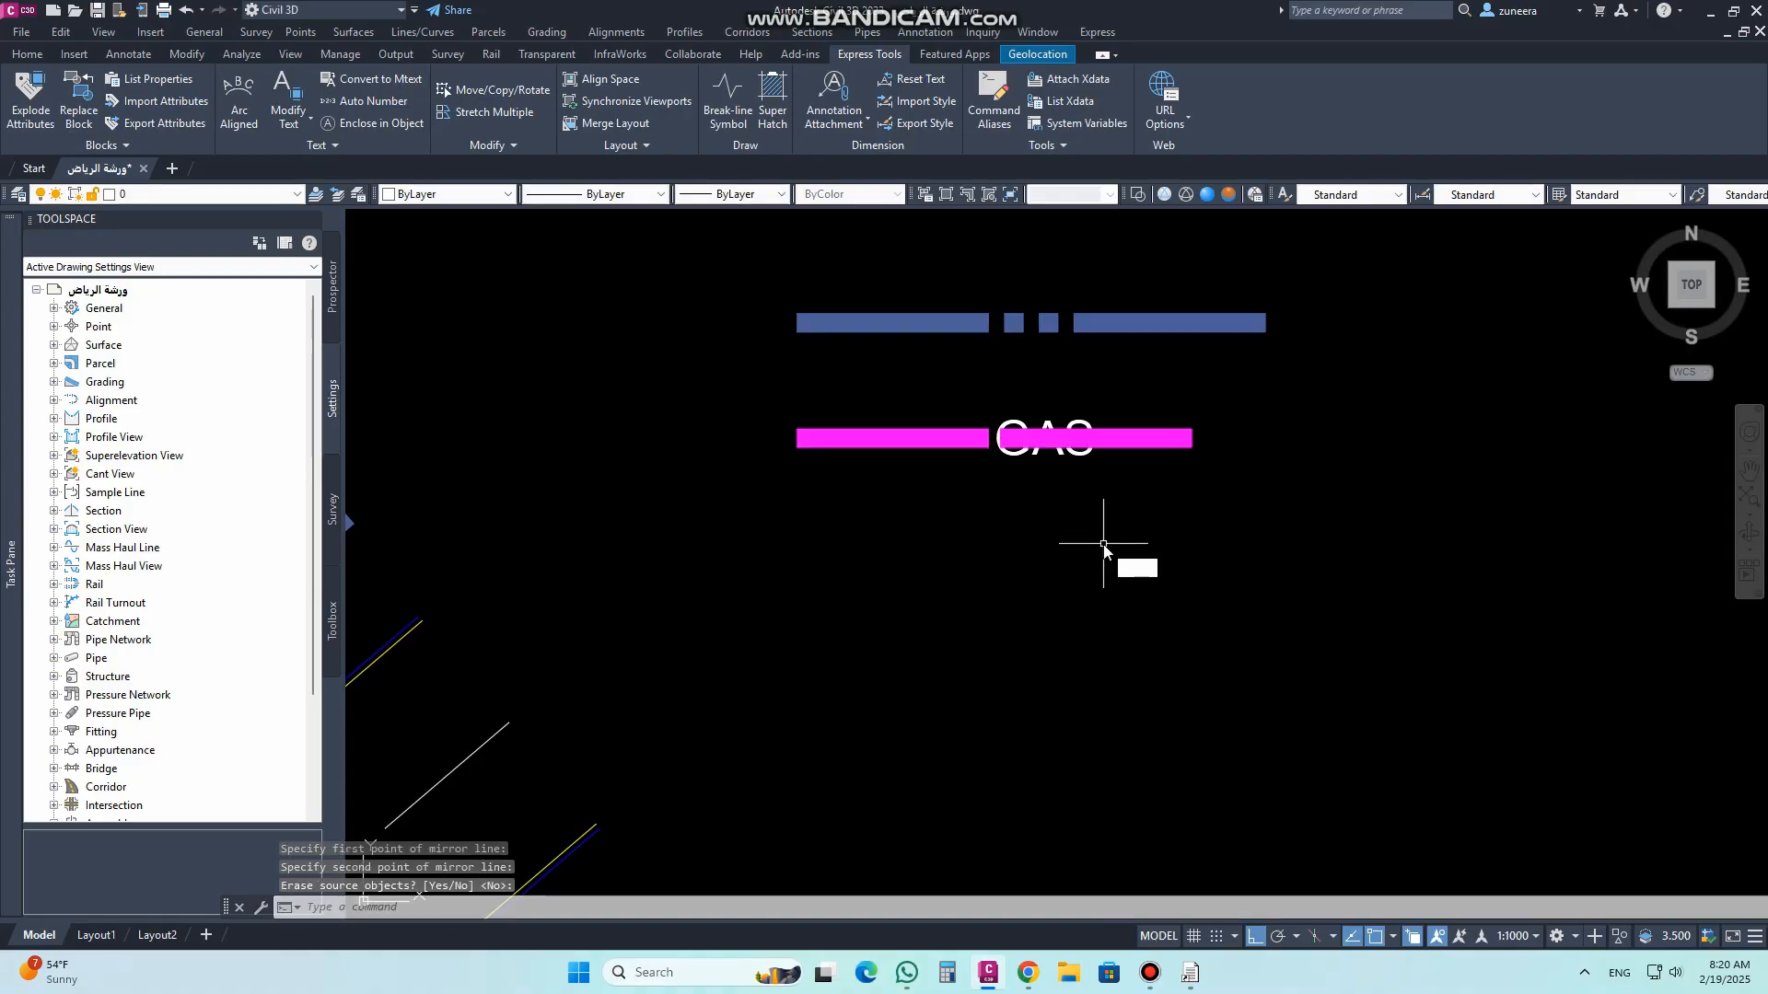
Step: Move the mirrored magenta line horizontally east to just beyond the GAS text, leaving a small gap
type("m")
key("Return")
left_click(1219, 470)
left_click(1164, 440)
key("Return")
left_click(947, 569)
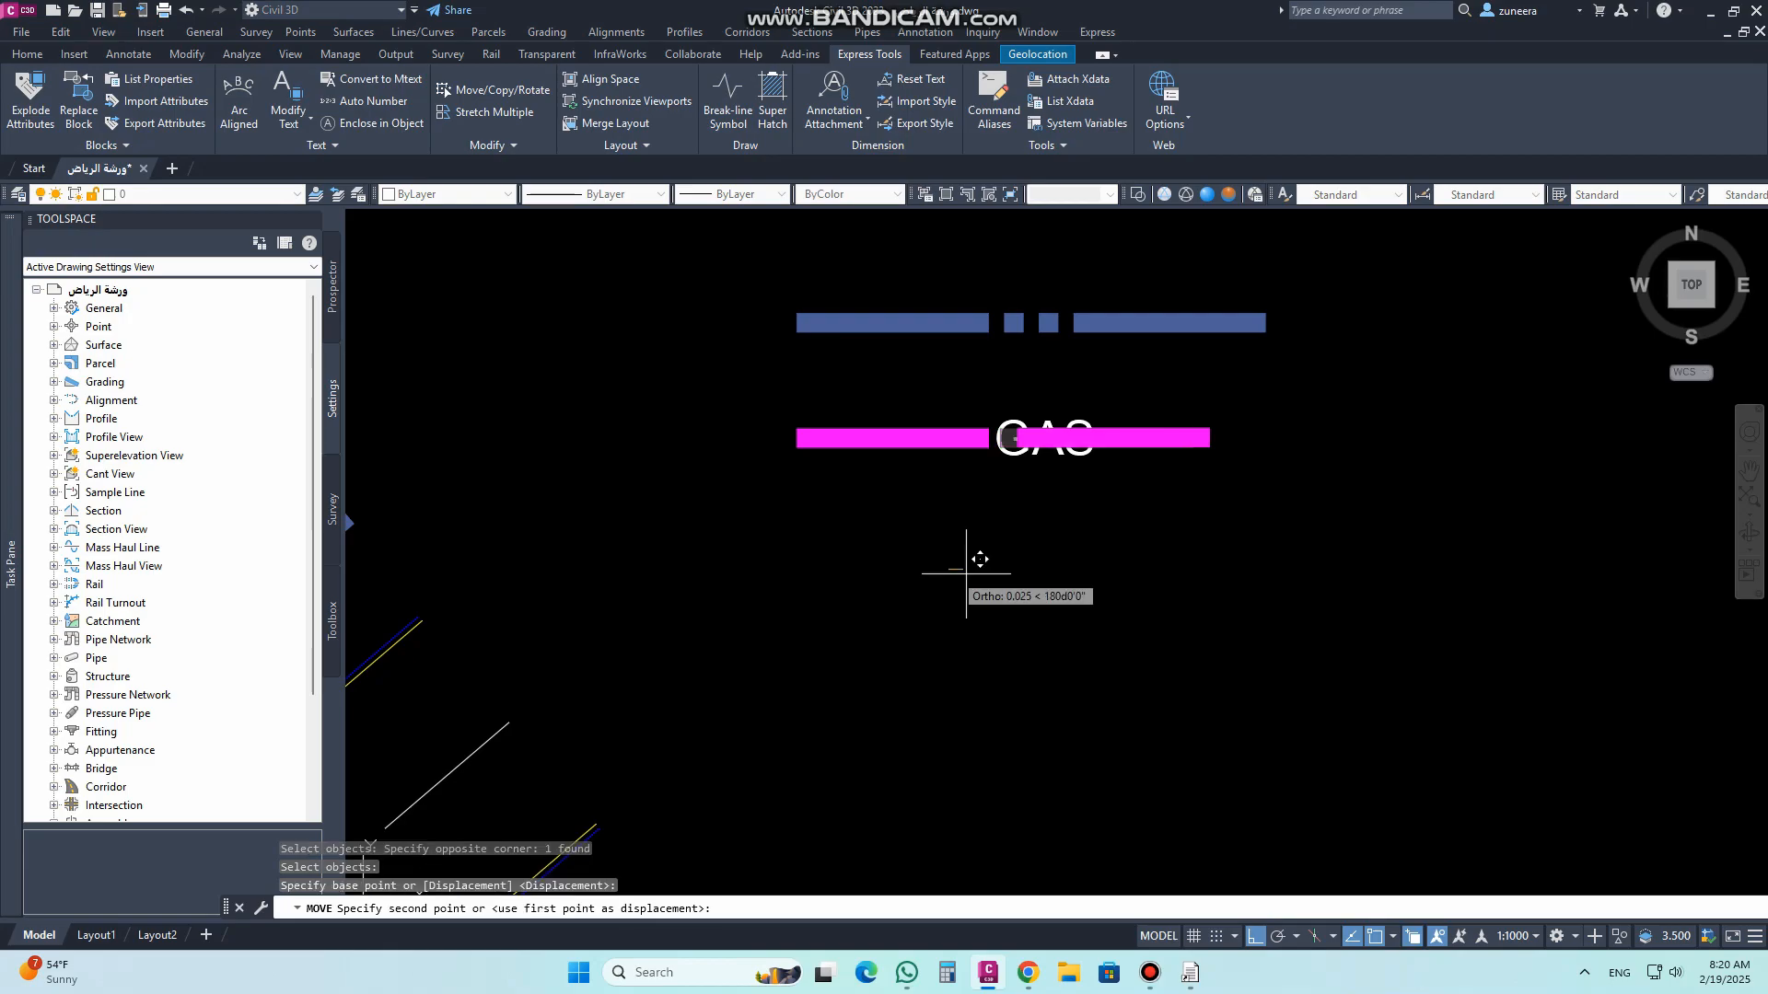
left_click(1061, 580)
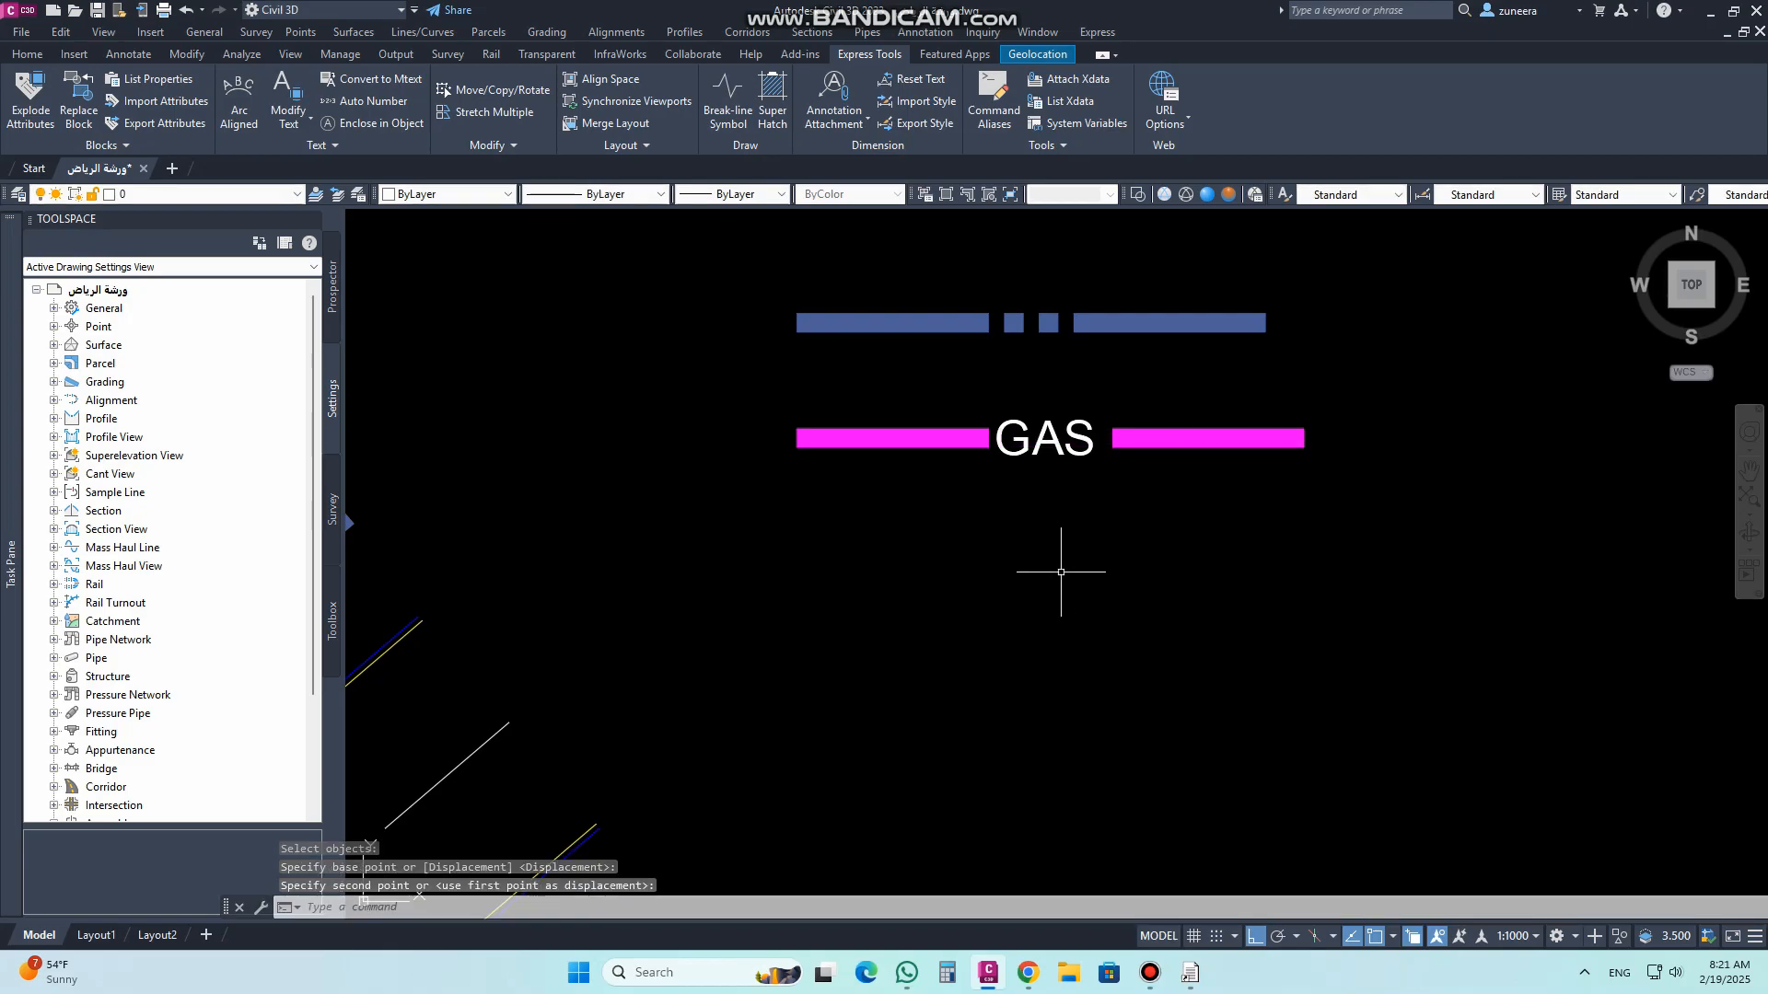
Step: Start a new linetype saved to the Desktop file GAS, with the name GAS and the description "GAS LINE"
left_click(1050, 149)
left_click(1022, 190)
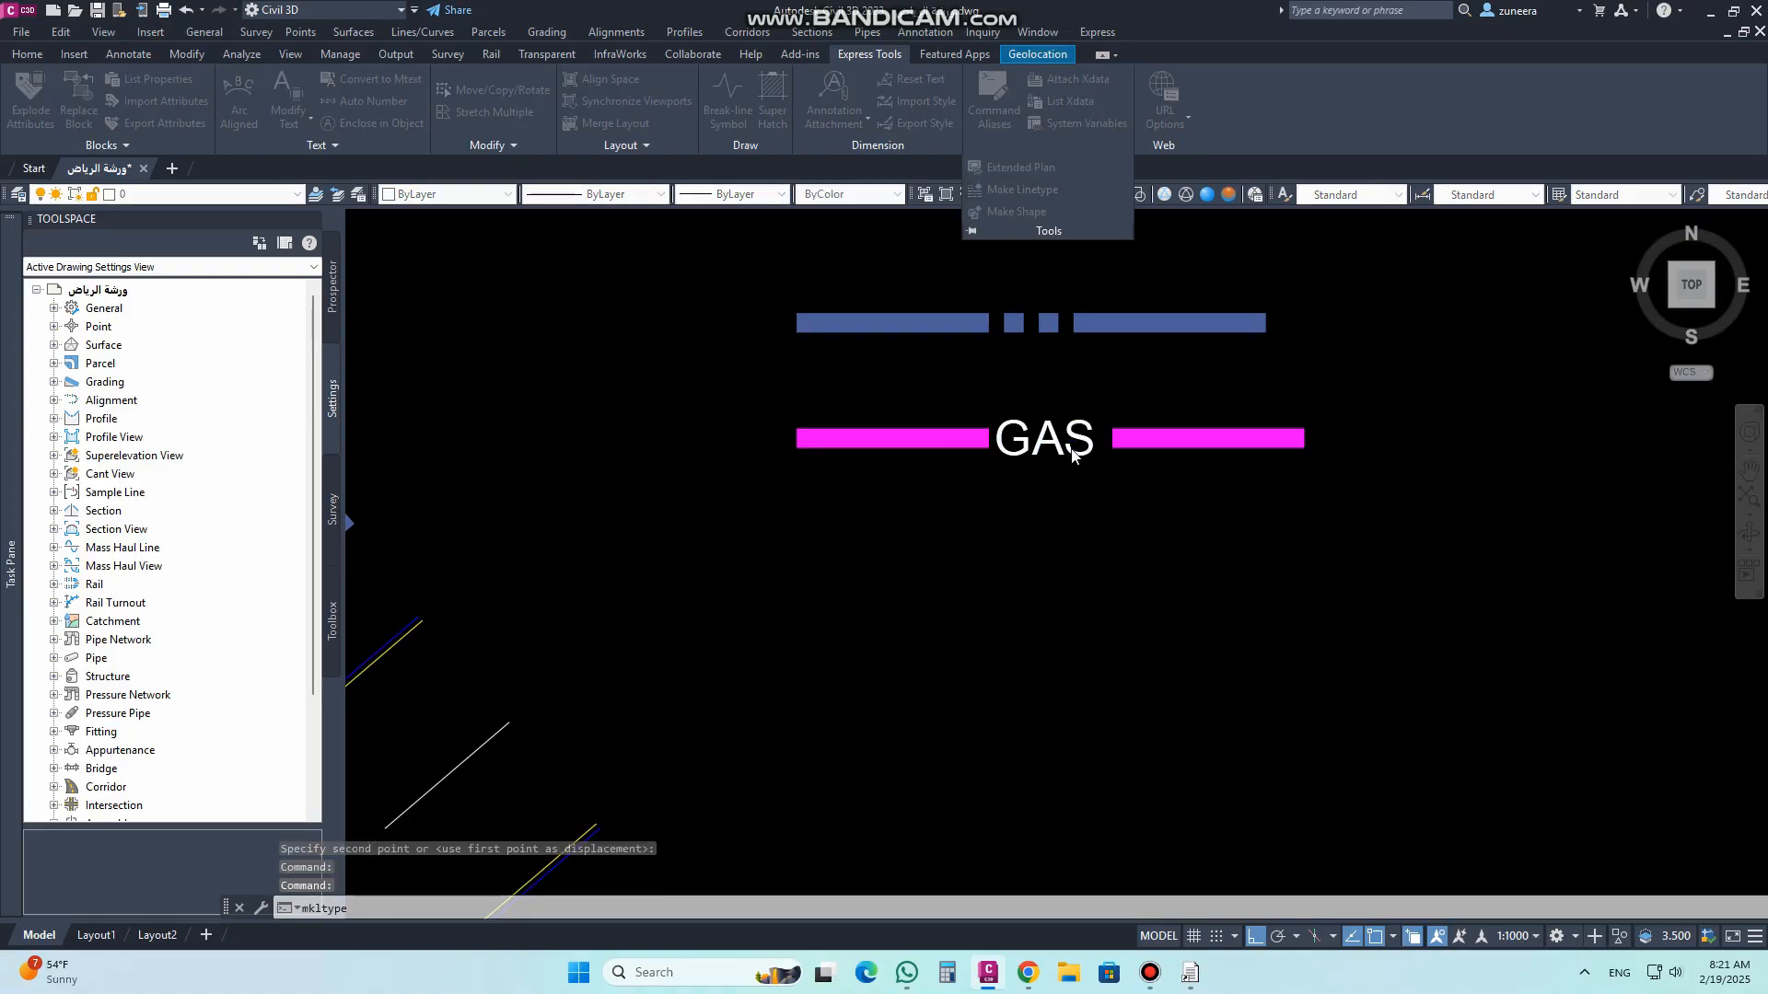
type("GAS")
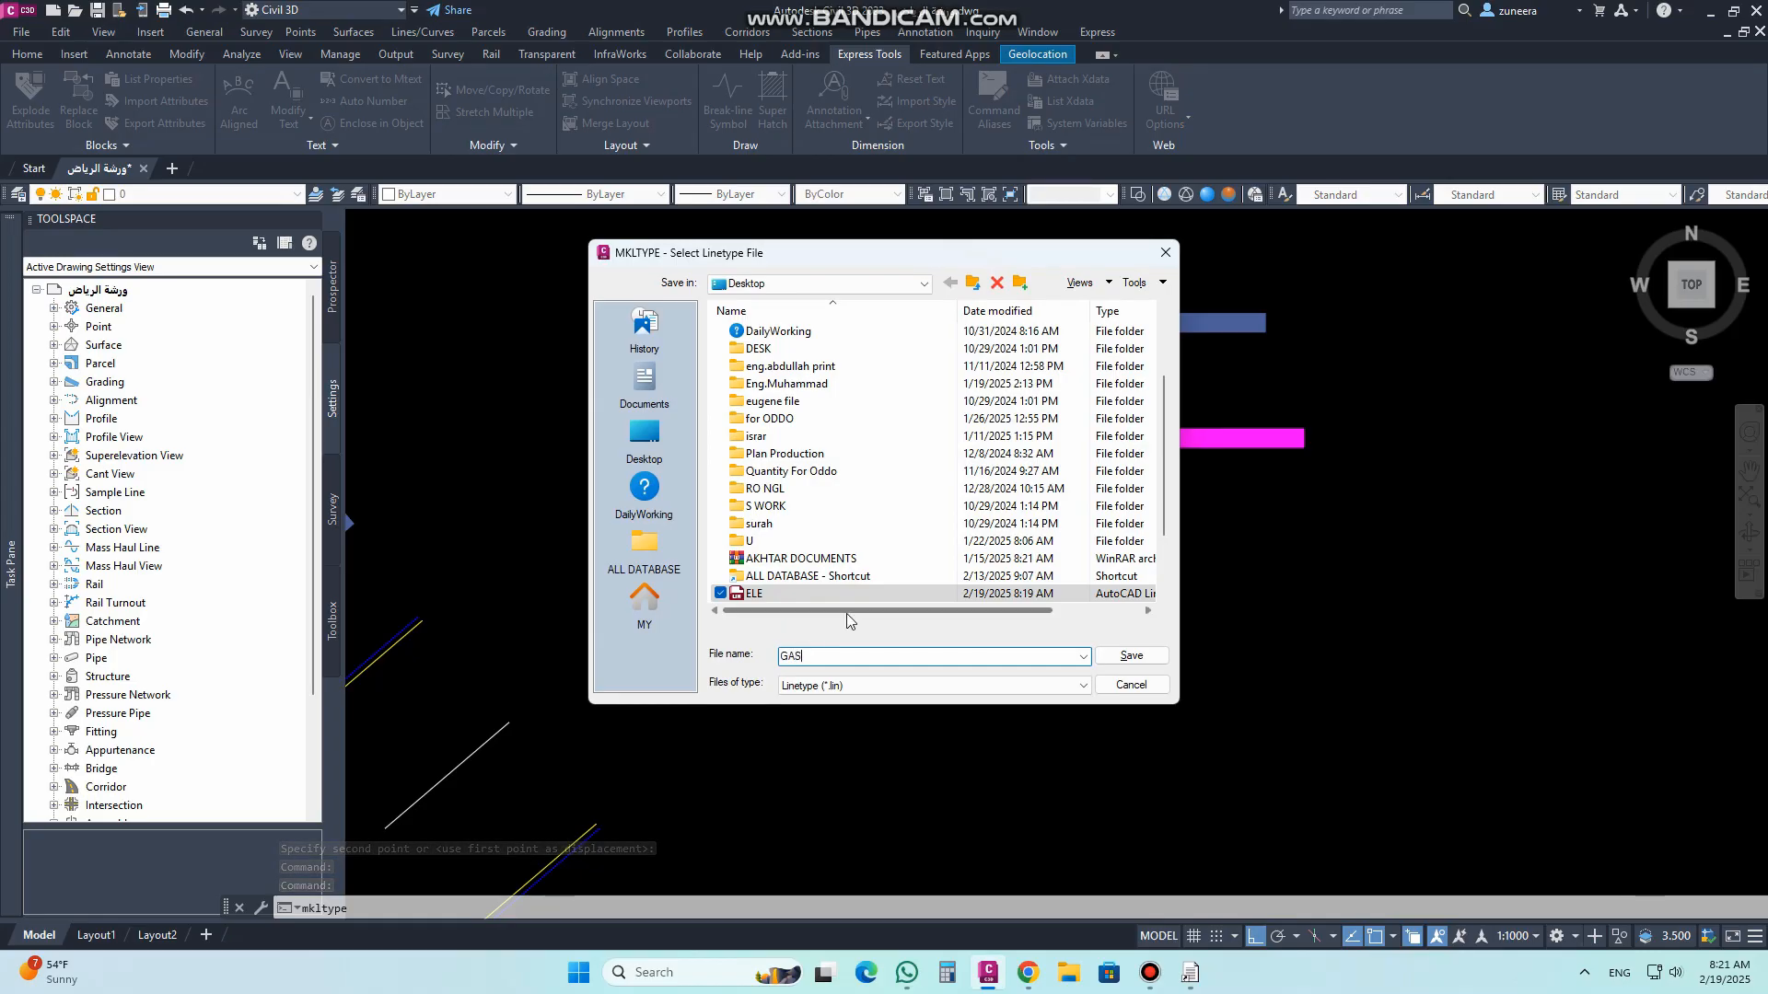
left_click(1131, 655)
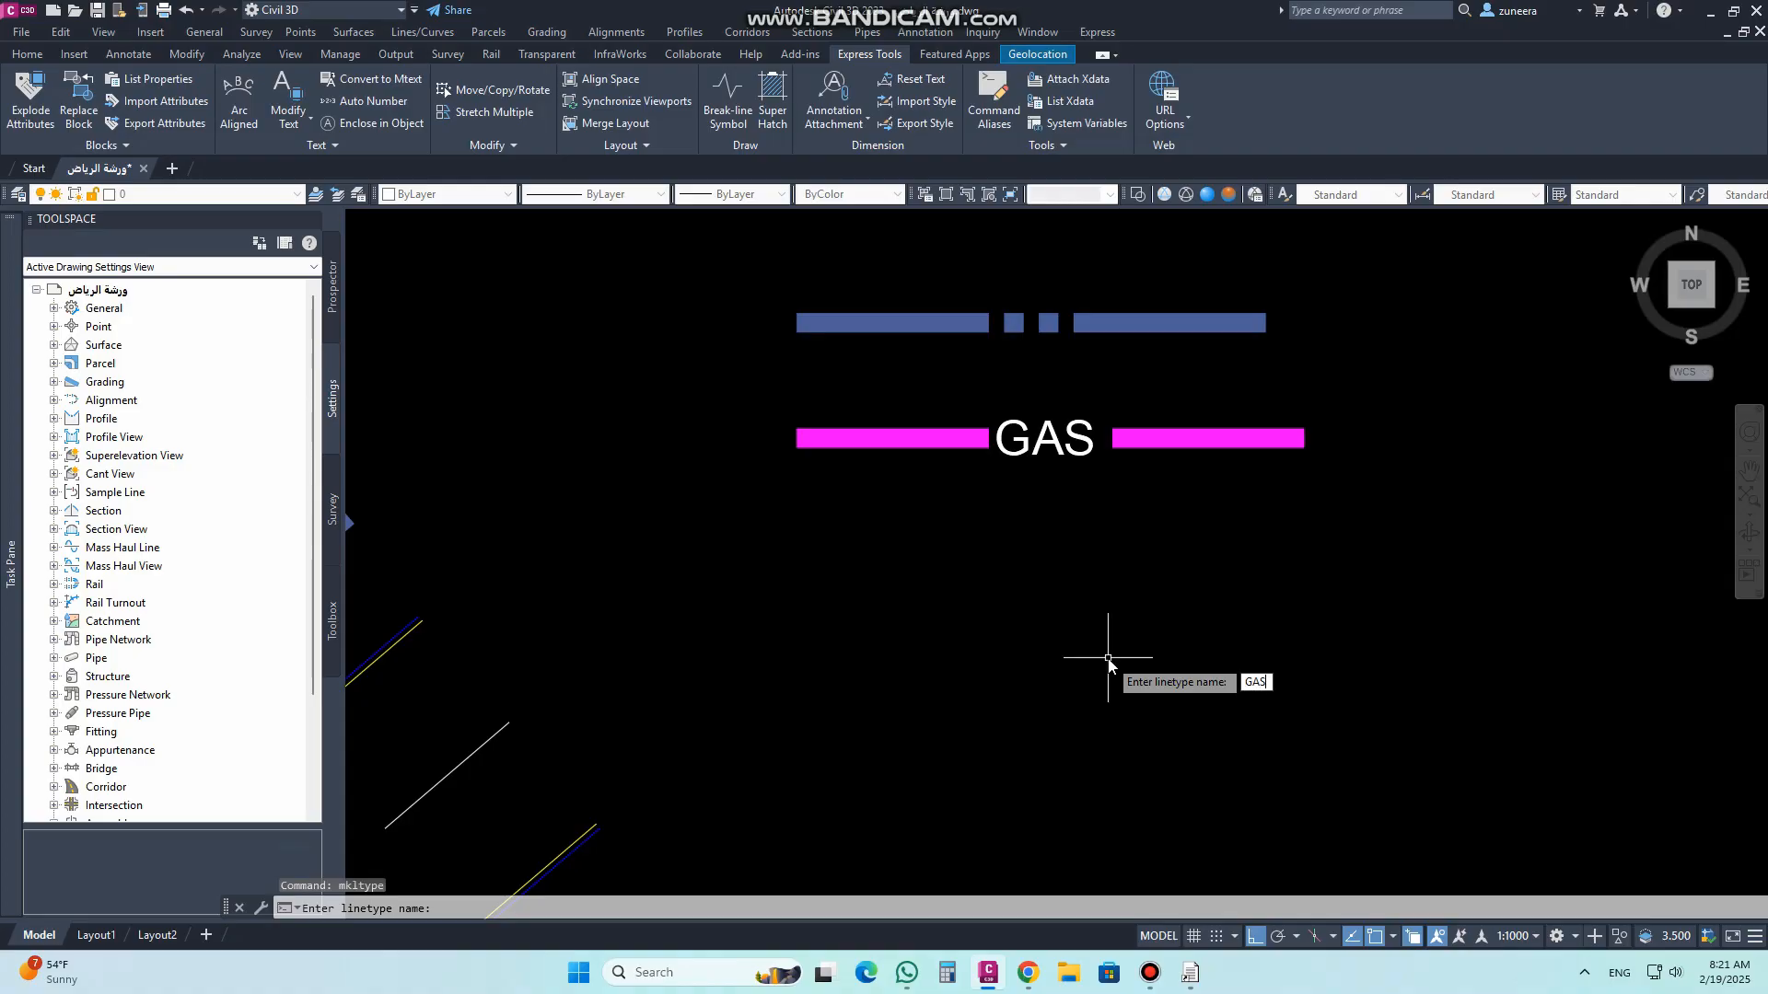
key("Return")
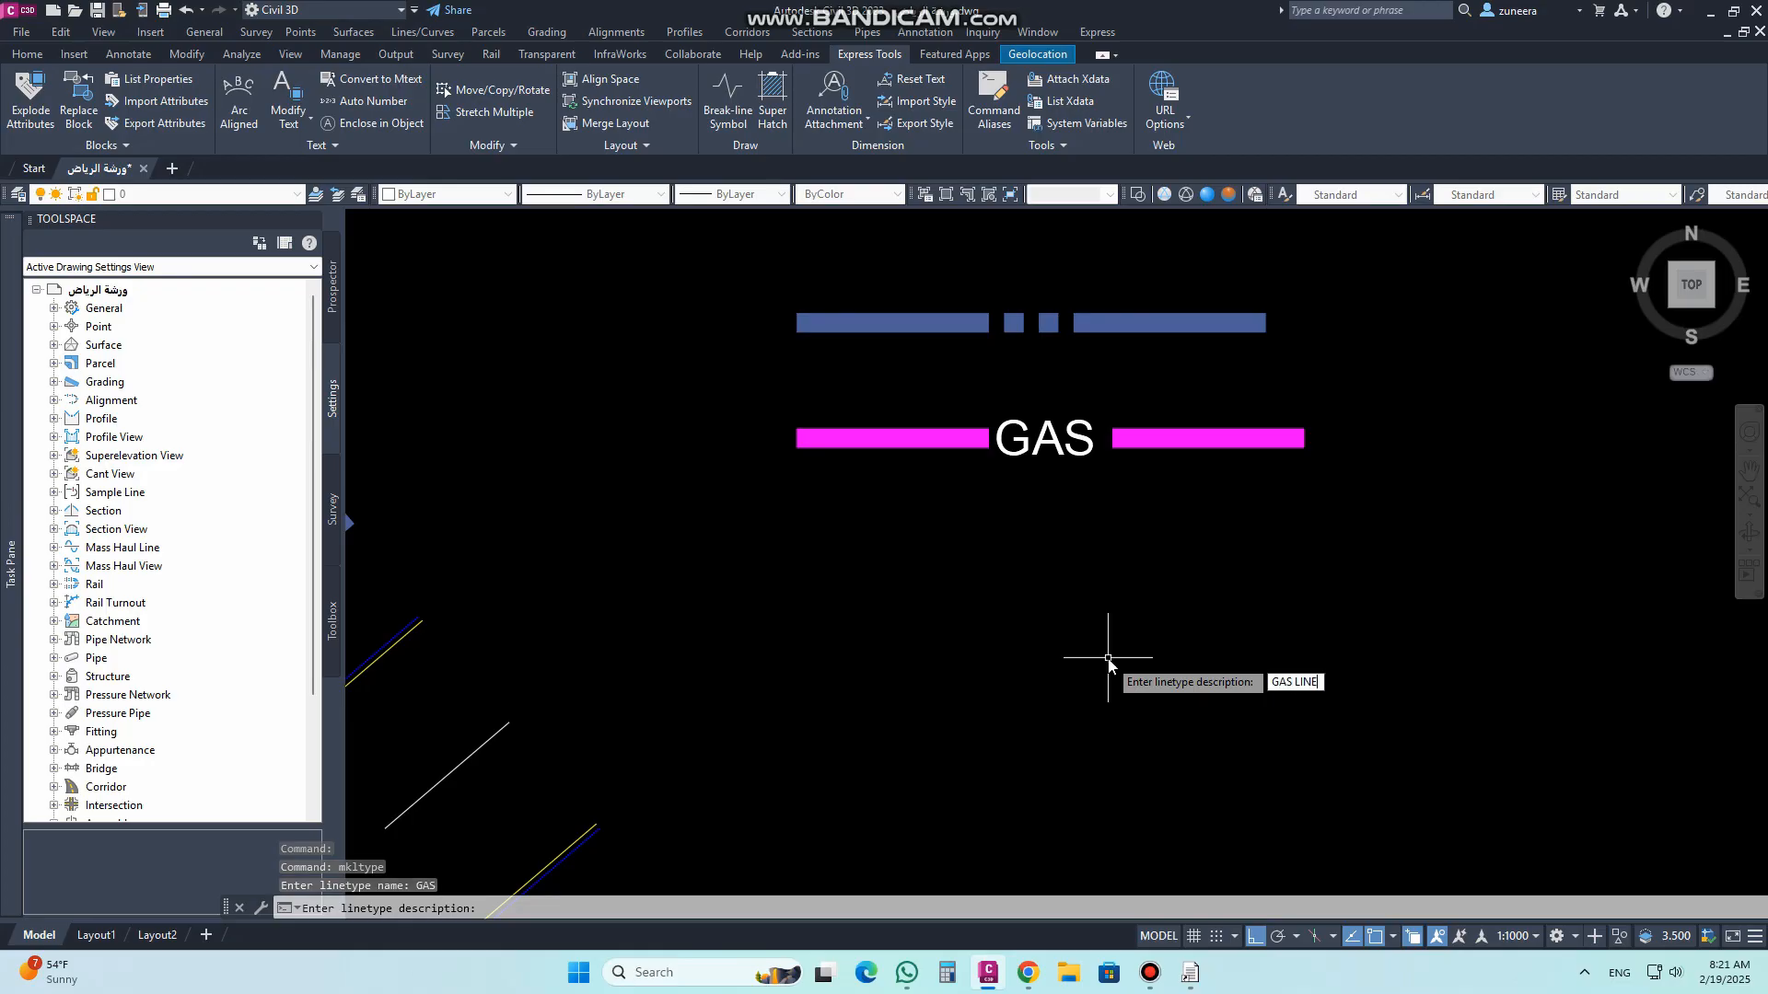
type("GAS LINE")
key("Return")
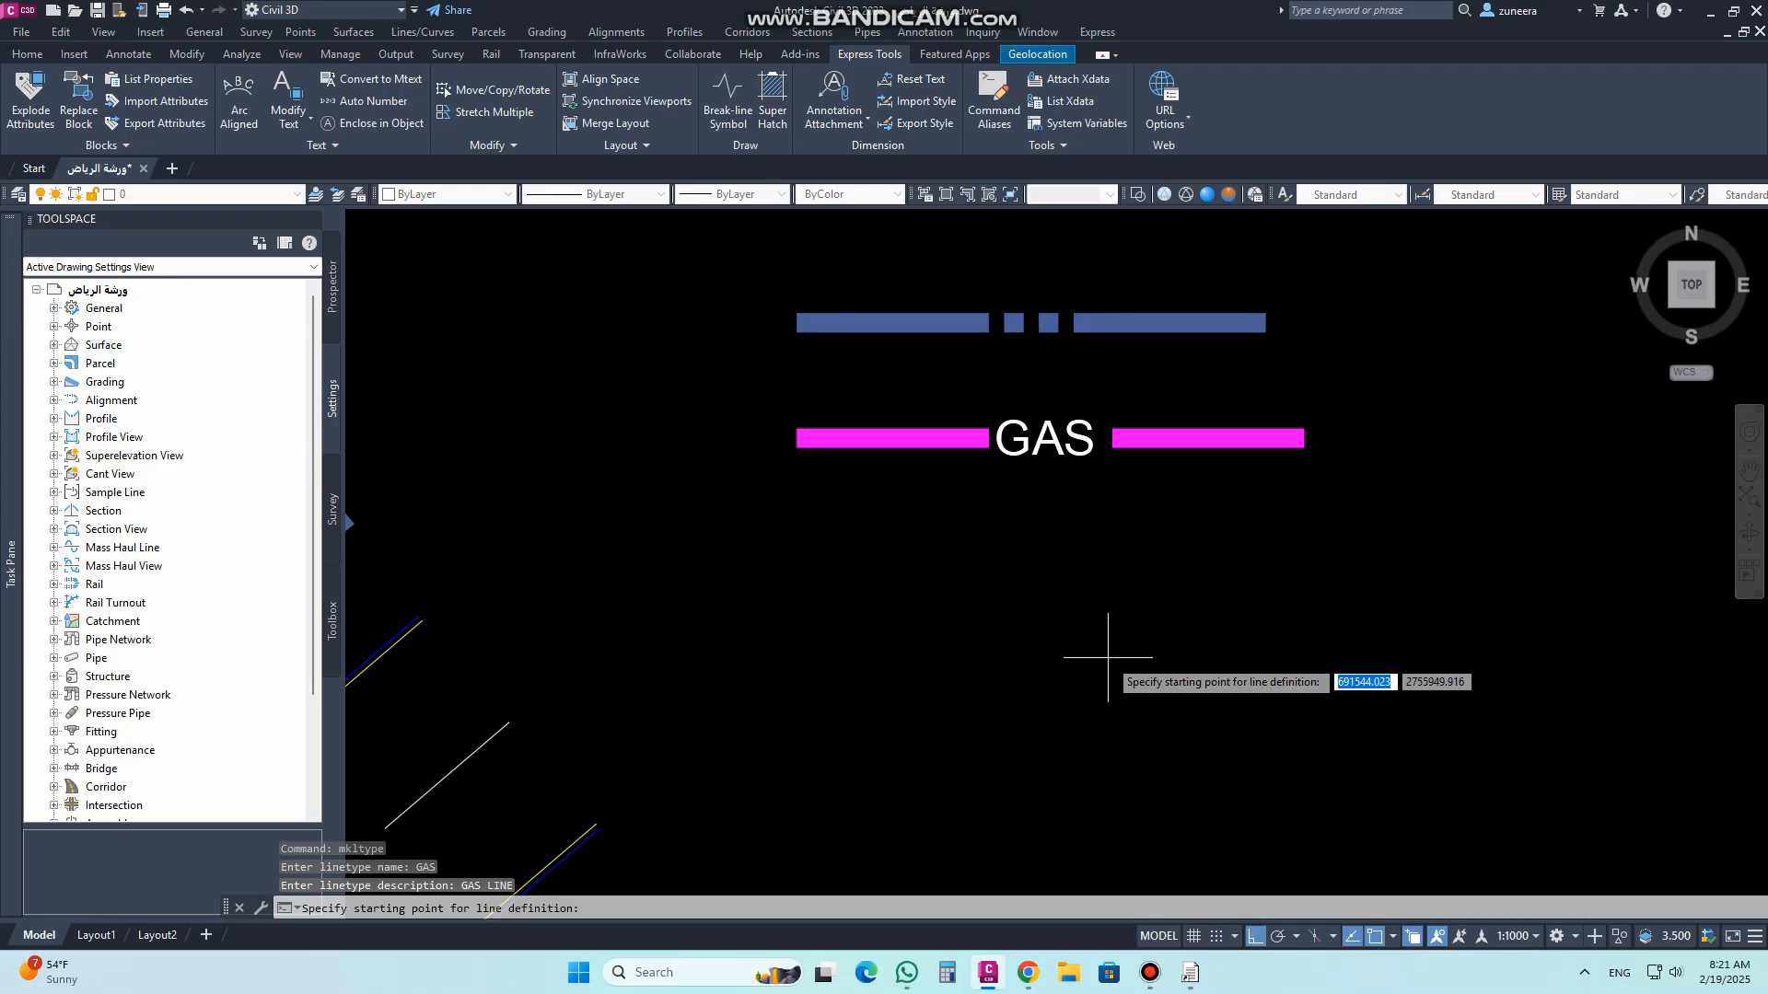
Step: Define the linetype from the first magenta line's west end to the second magenta line's start, using the first line and the GAS text
left_click(796, 438)
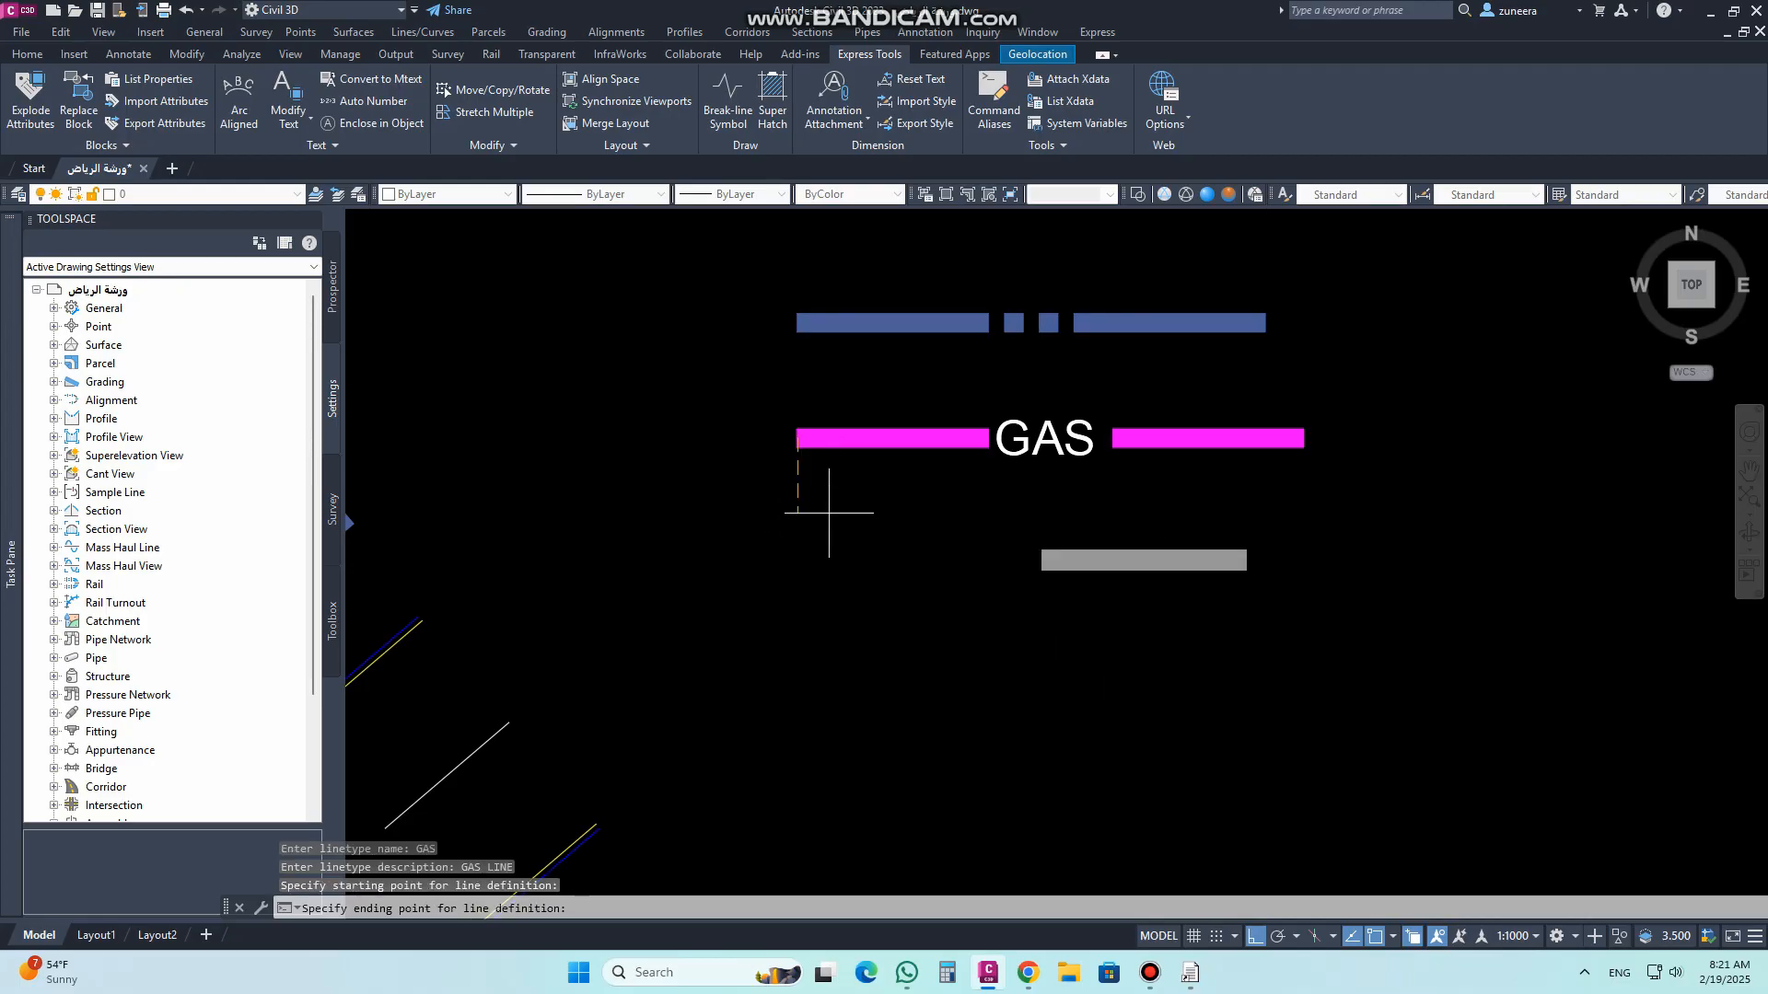
left_click(1143, 438)
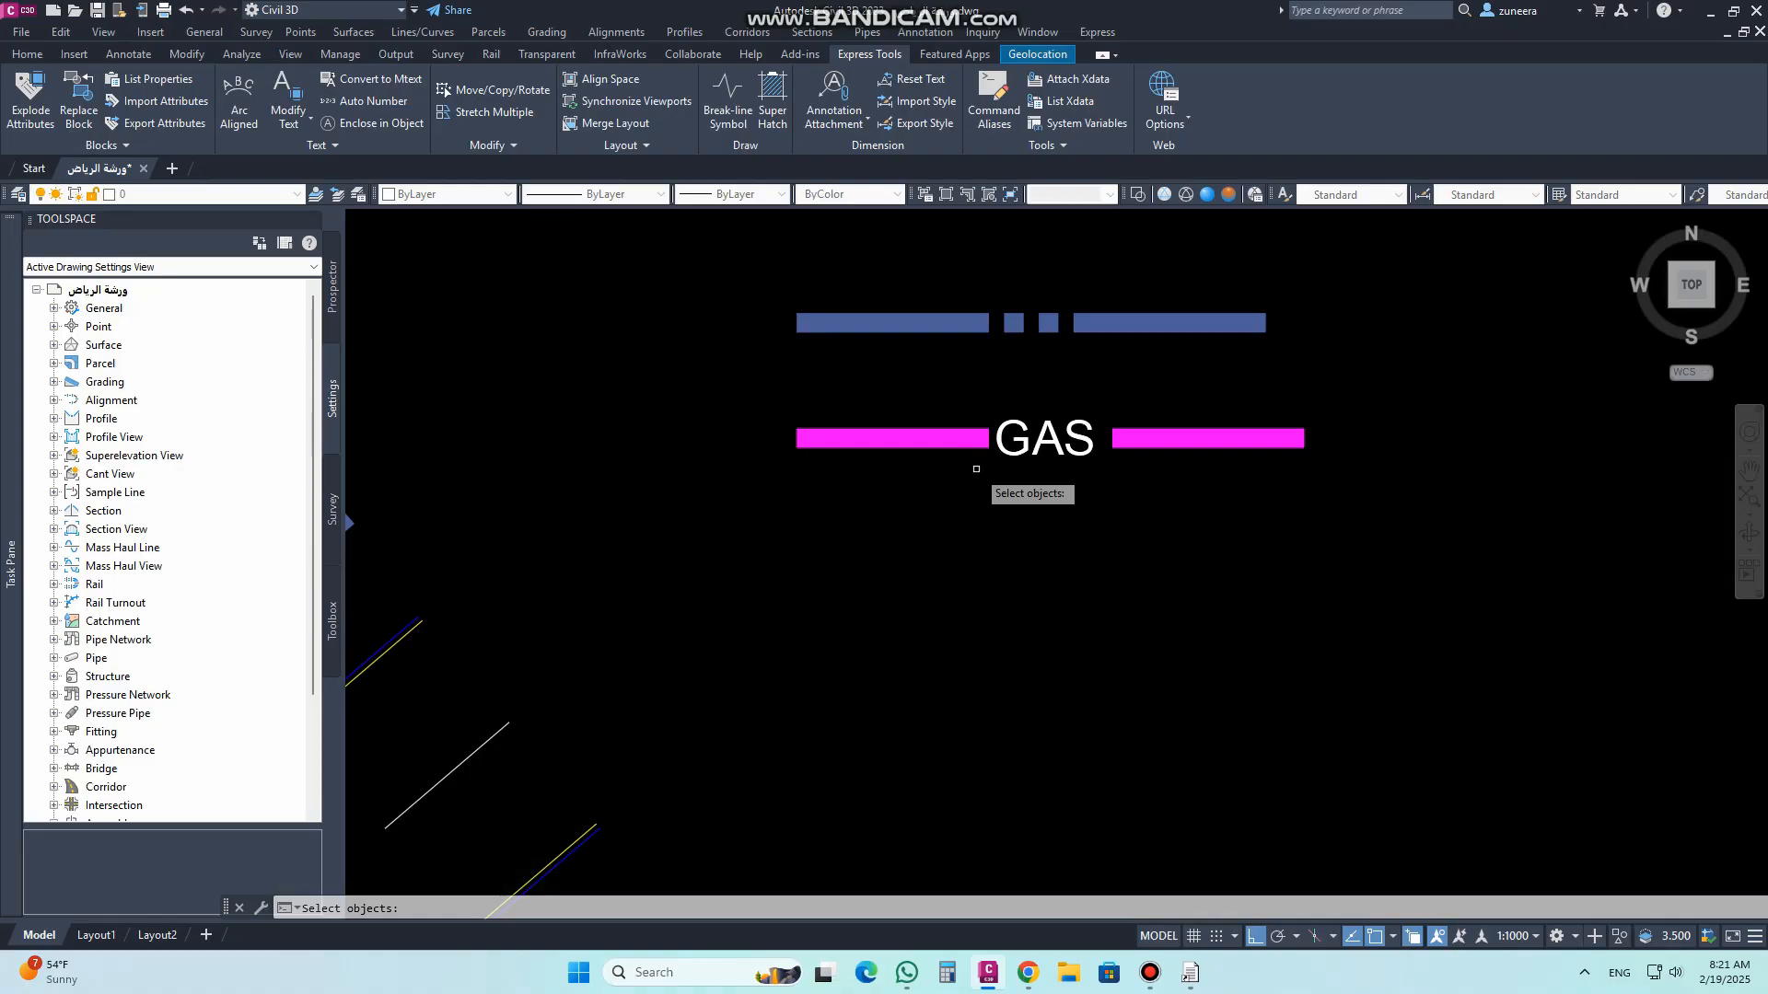
left_click(1044, 492)
left_click(779, 398)
key("Return")
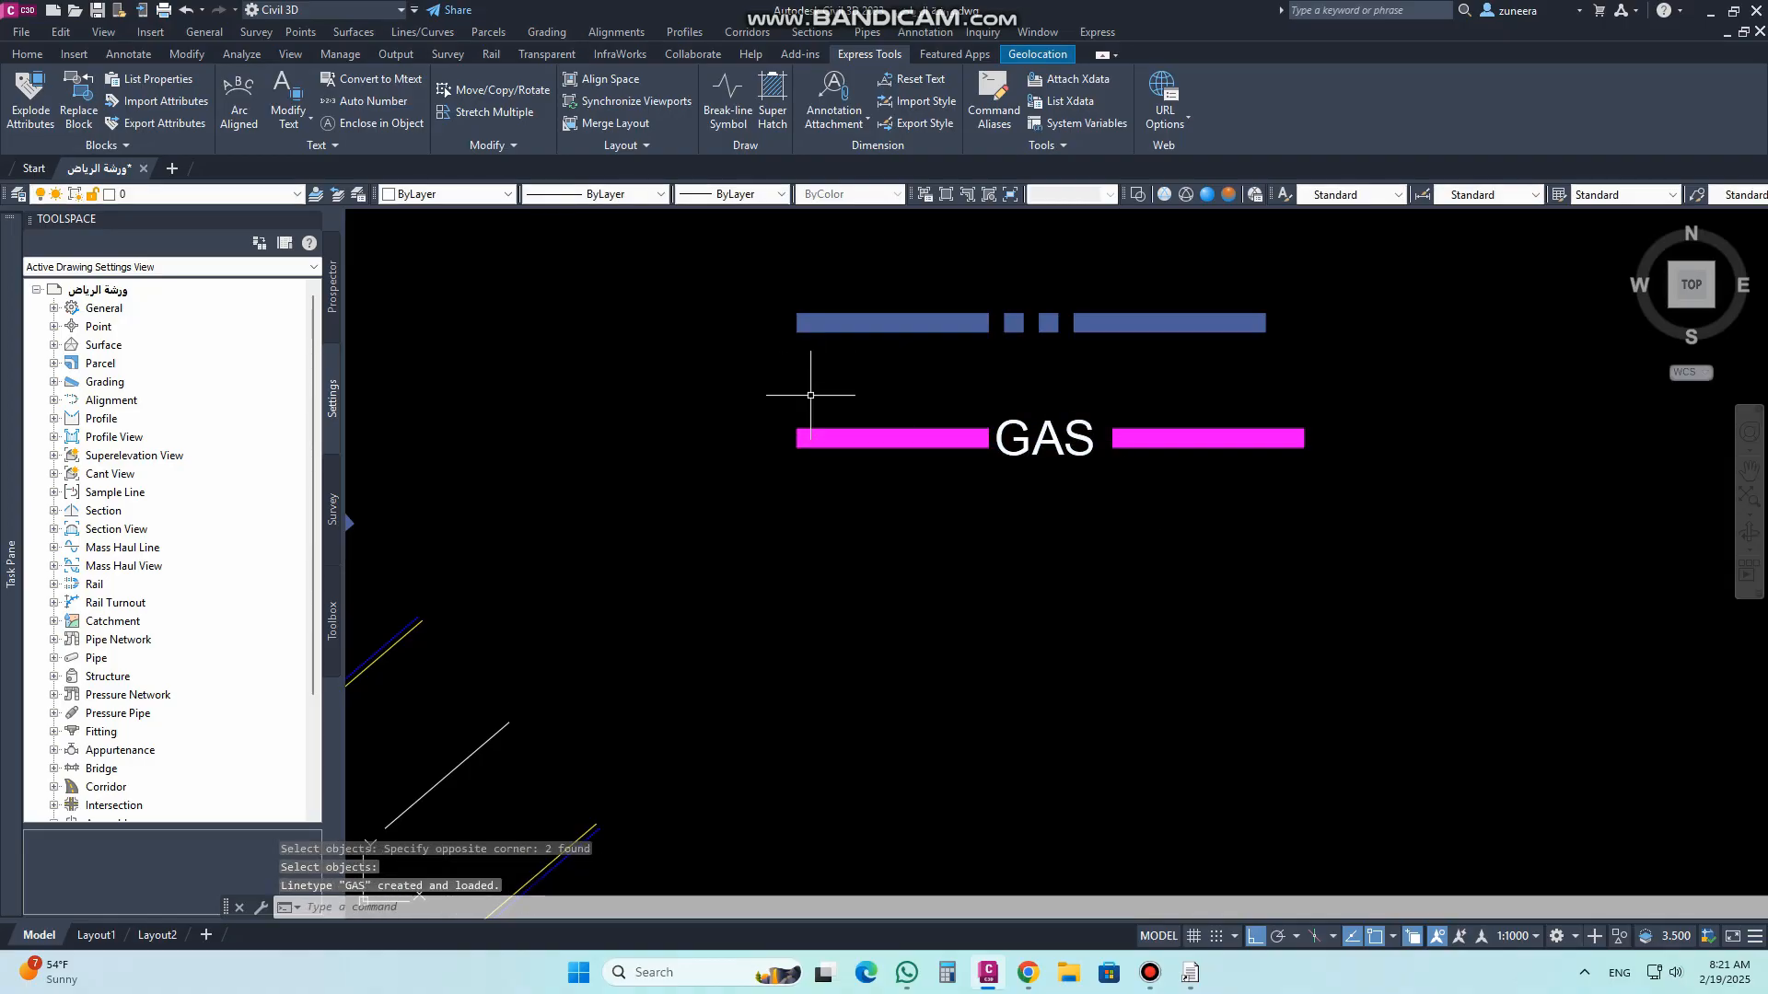
Step: Apply the GAS linetype to the thick magenta utility line along the road's lower edge
scroll(994, 443, "down", 4)
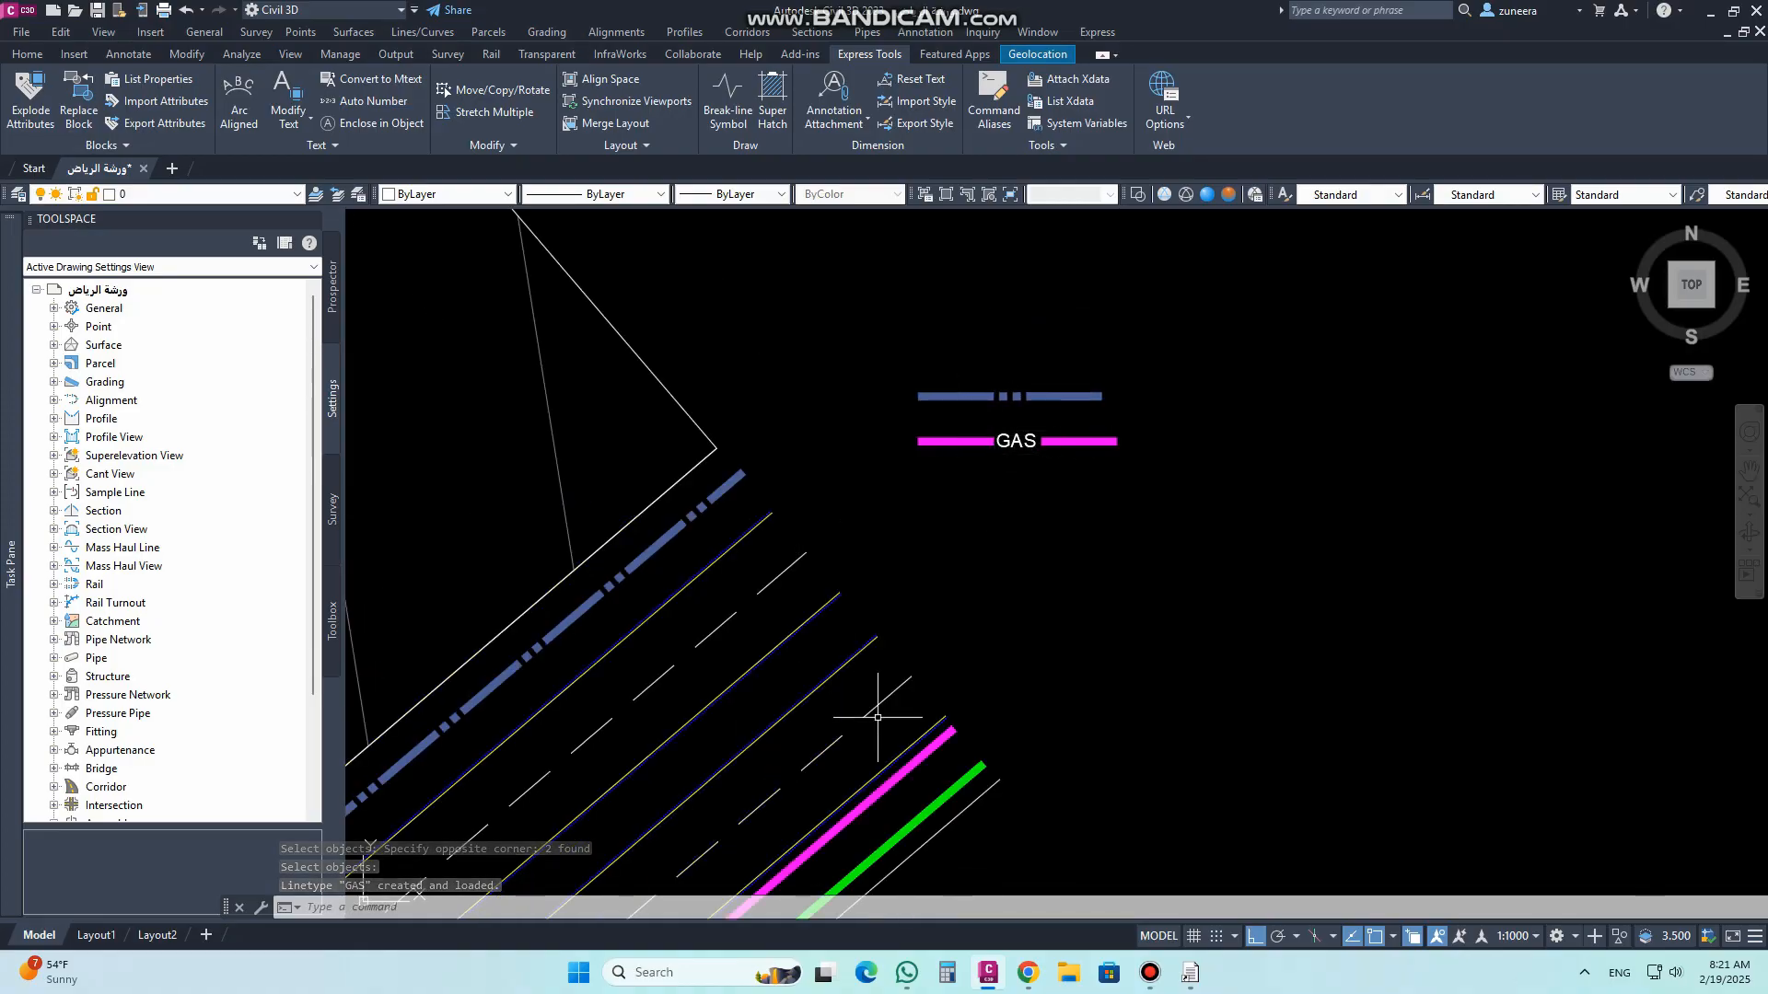
left_click(950, 736)
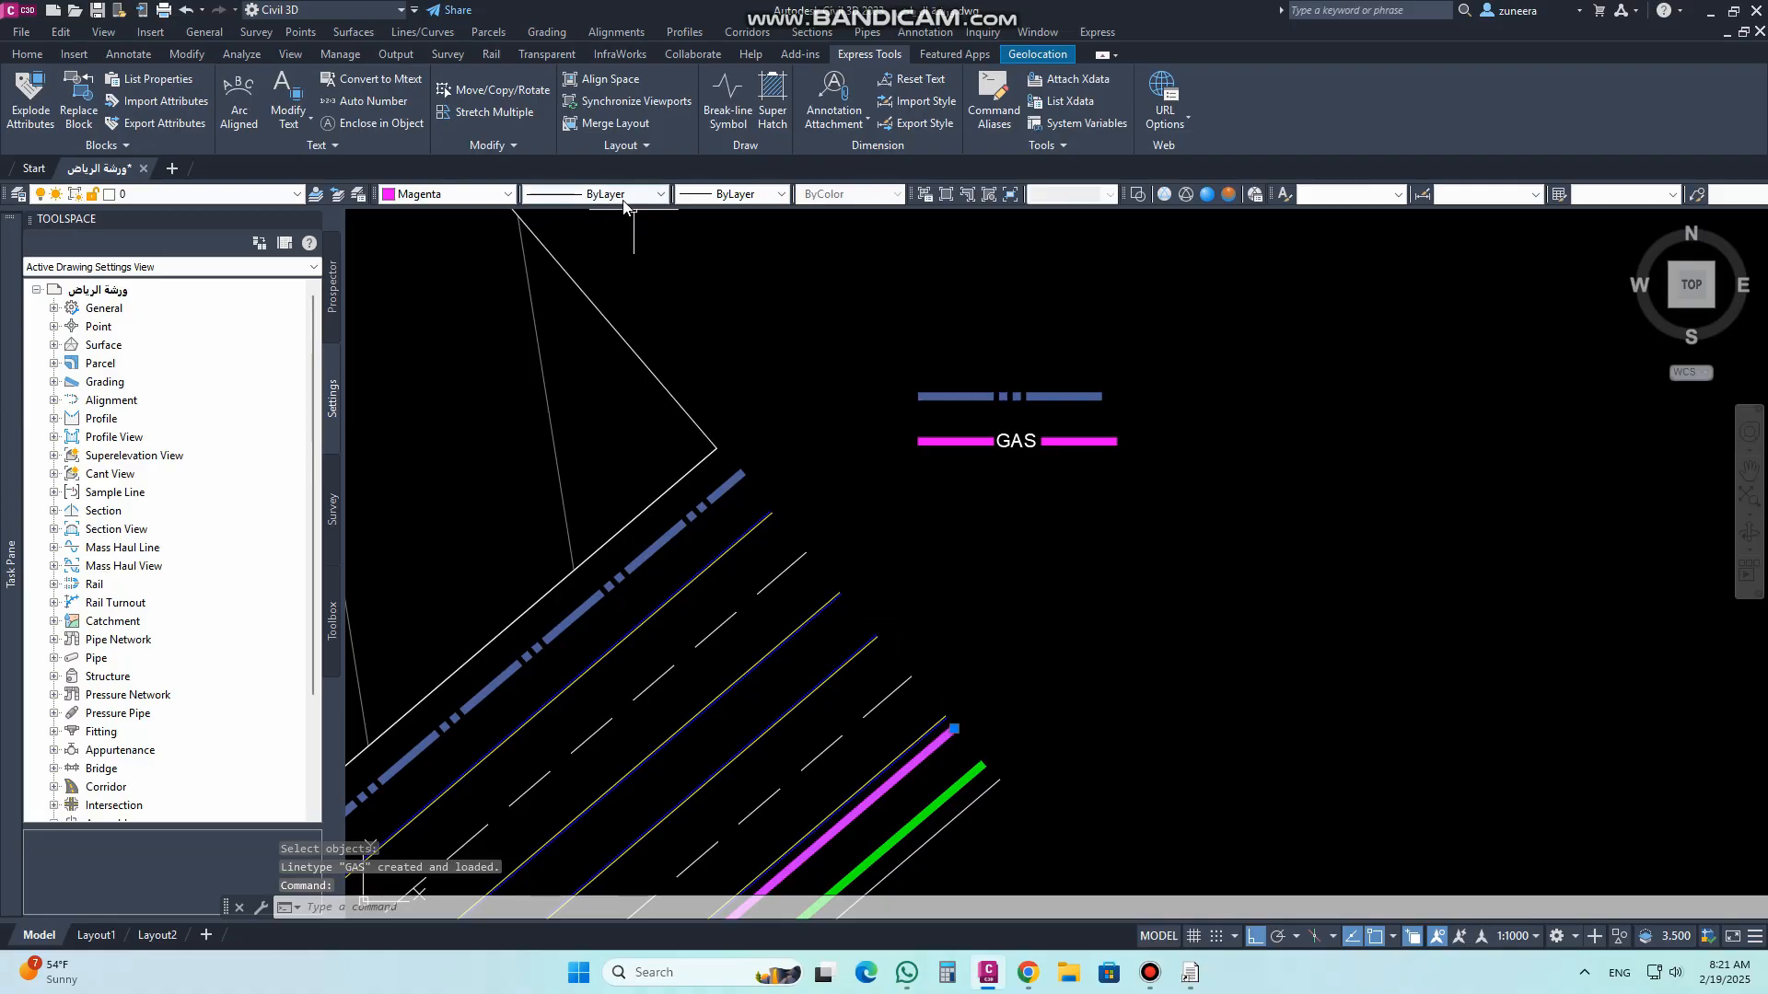
left_click(643, 197)
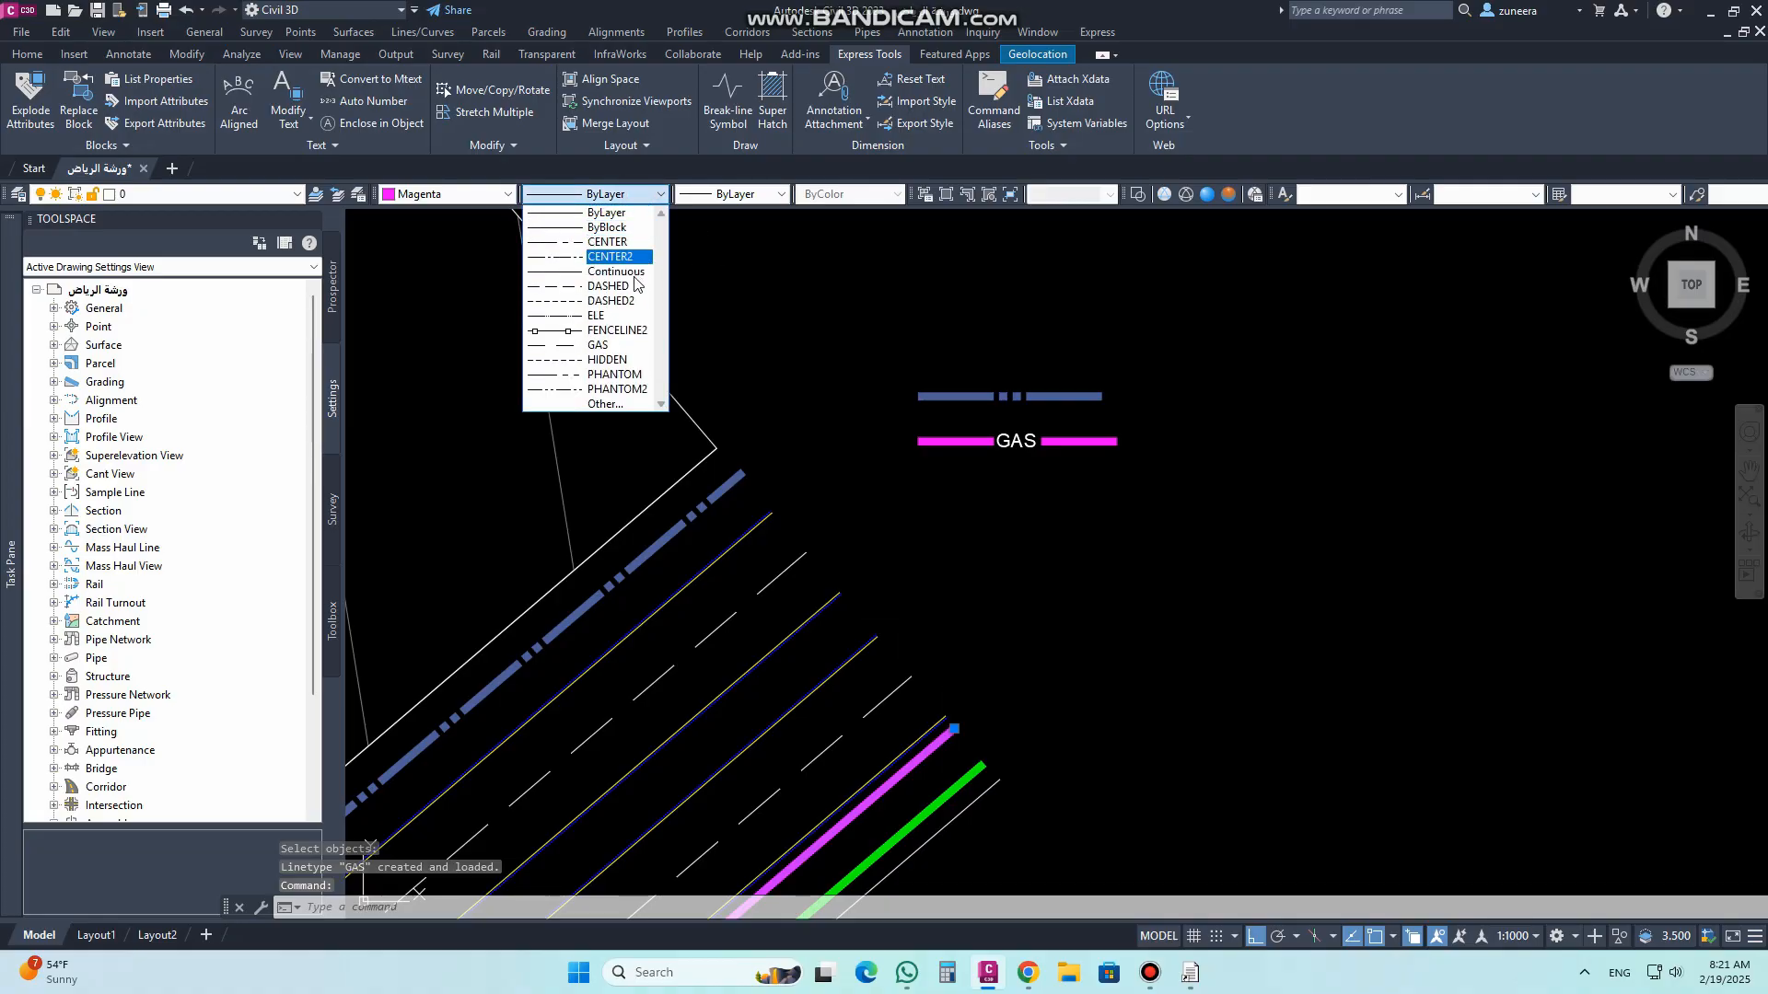
left_click(615, 345)
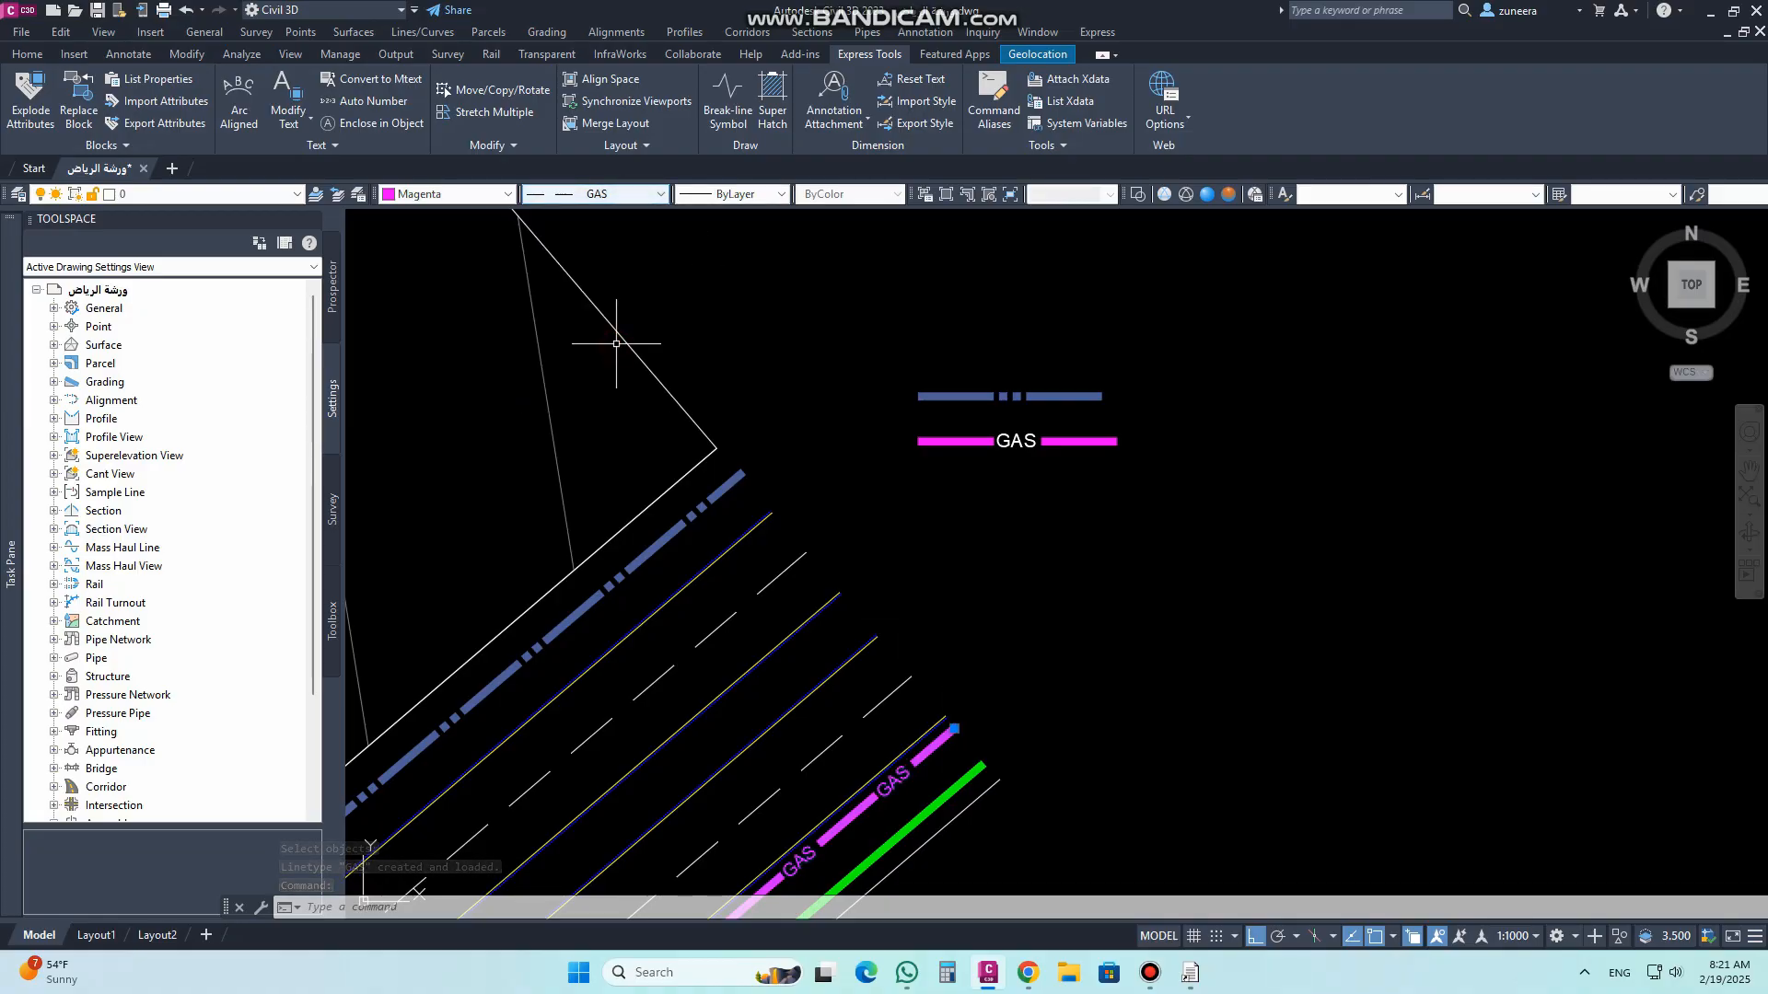
Step: Examine the GAS linetype along the road's lower edge and the valve and pipe symbols in the legend image
scroll(1058, 454, "up", 3)
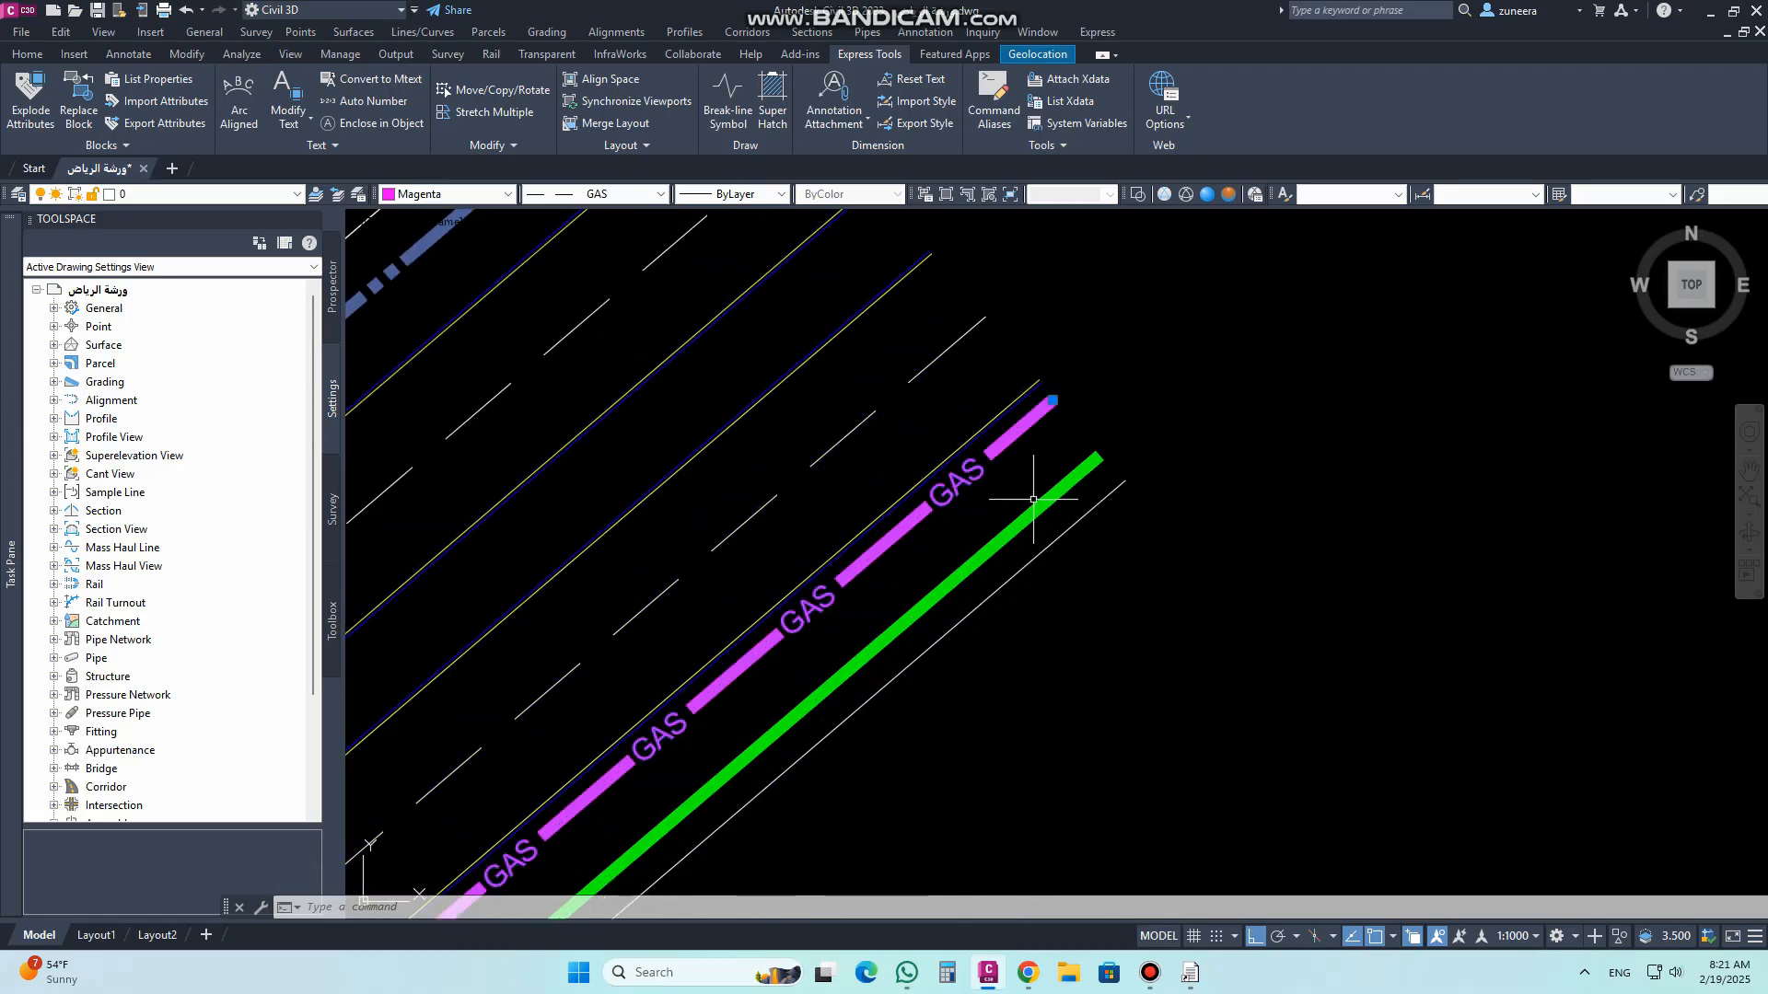
scroll(1033, 524, "down", 2)
key("Escape")
scroll(1031, 474, "down", 3)
scroll(1020, 483, "up", 1)
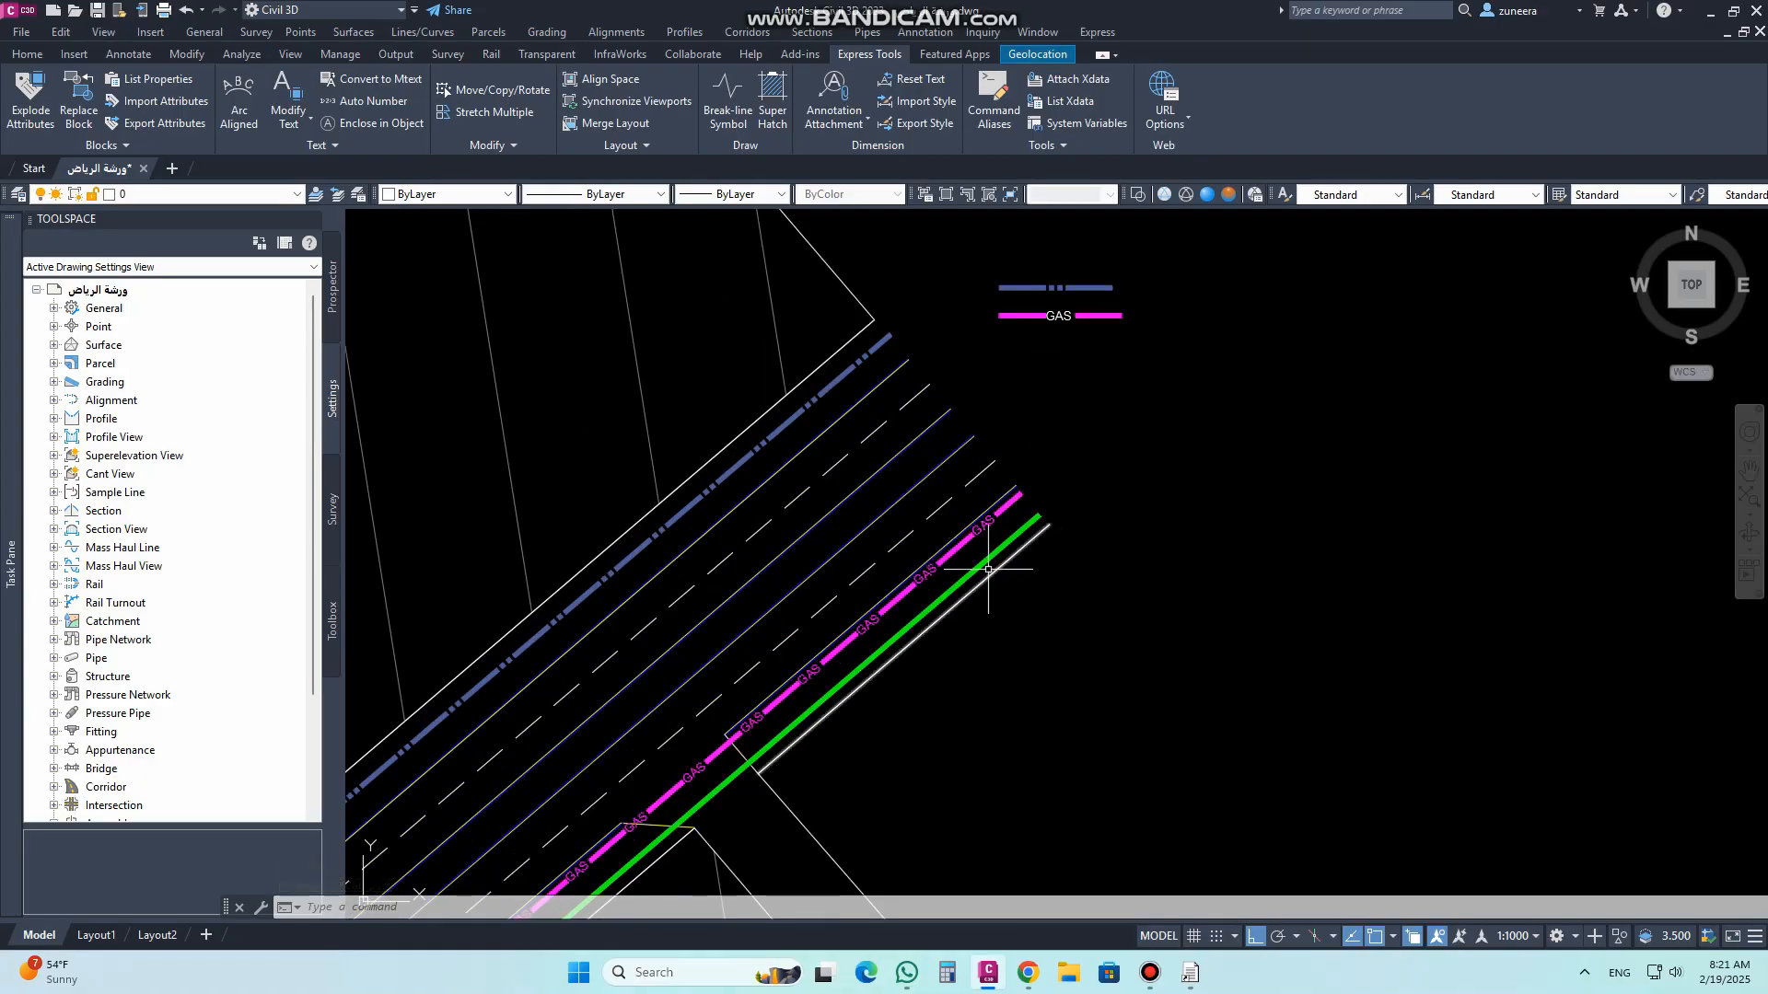
scroll(791, 679, "down", 7)
middle_click_drag(1492, 439, 803, 500)
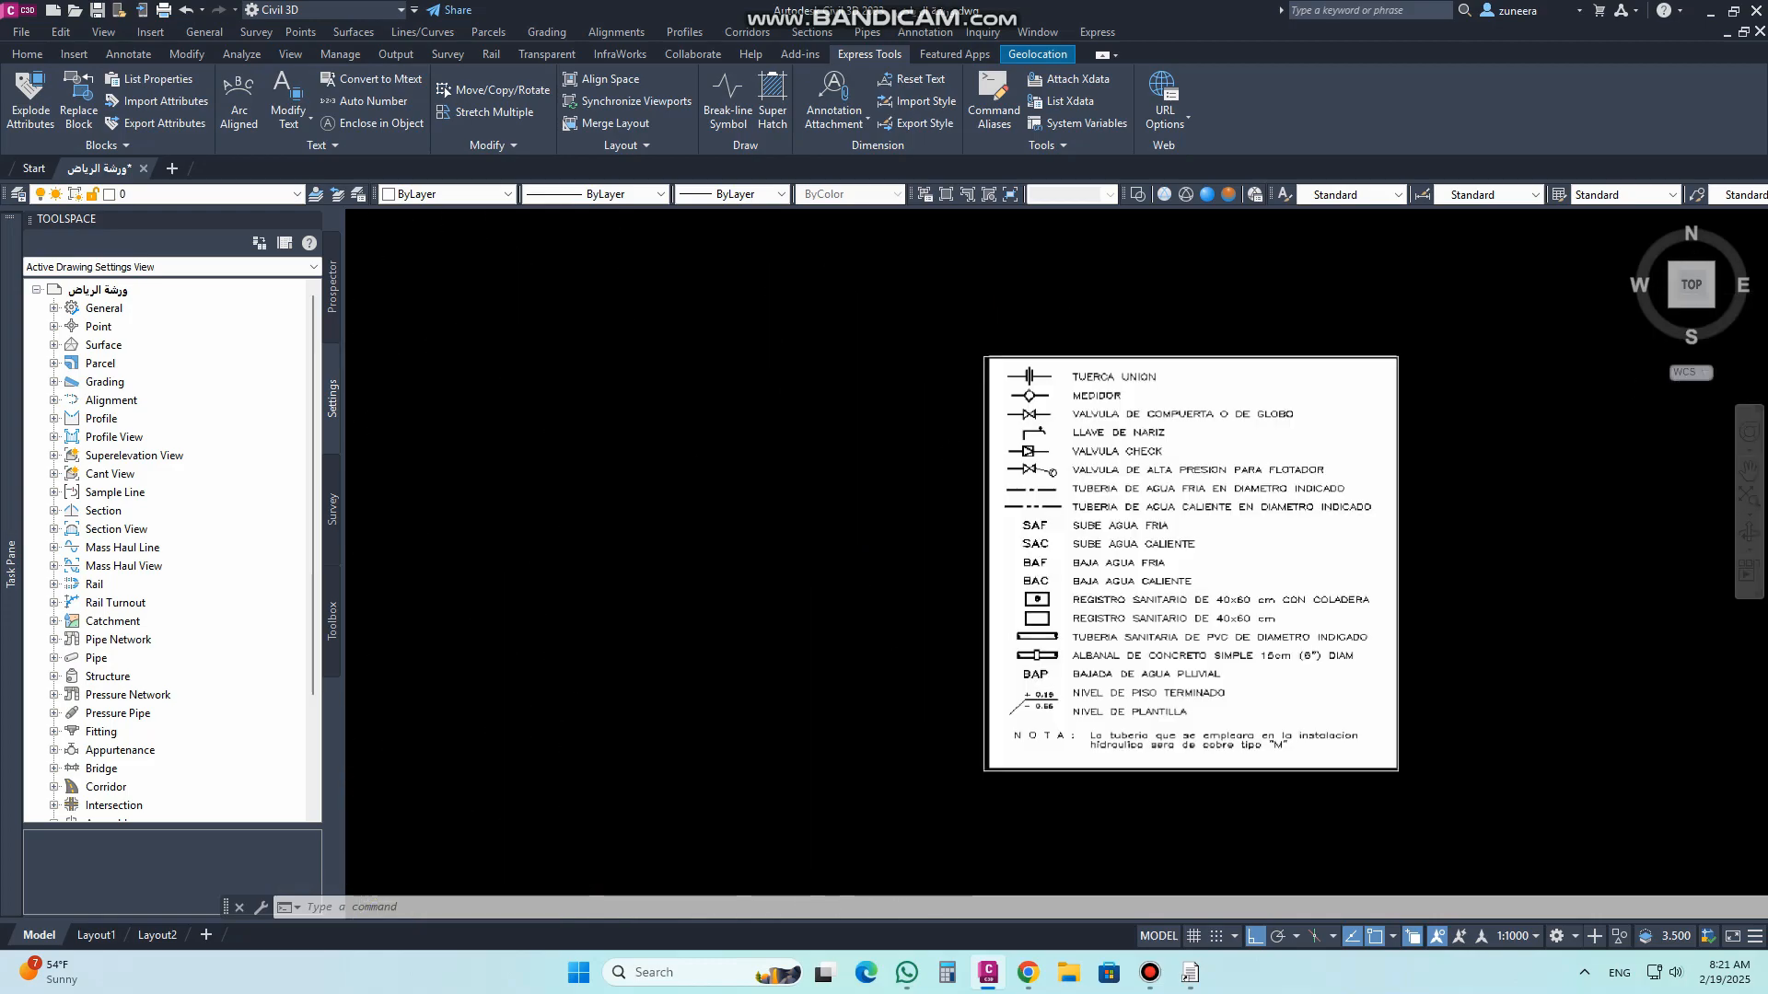
scroll(1041, 399, "up", 4)
scroll(1138, 394, "down", 6)
middle_click_drag(421, 625, 667, 376)
scroll(744, 306, "up", 6)
scroll(963, 323, "up", 6)
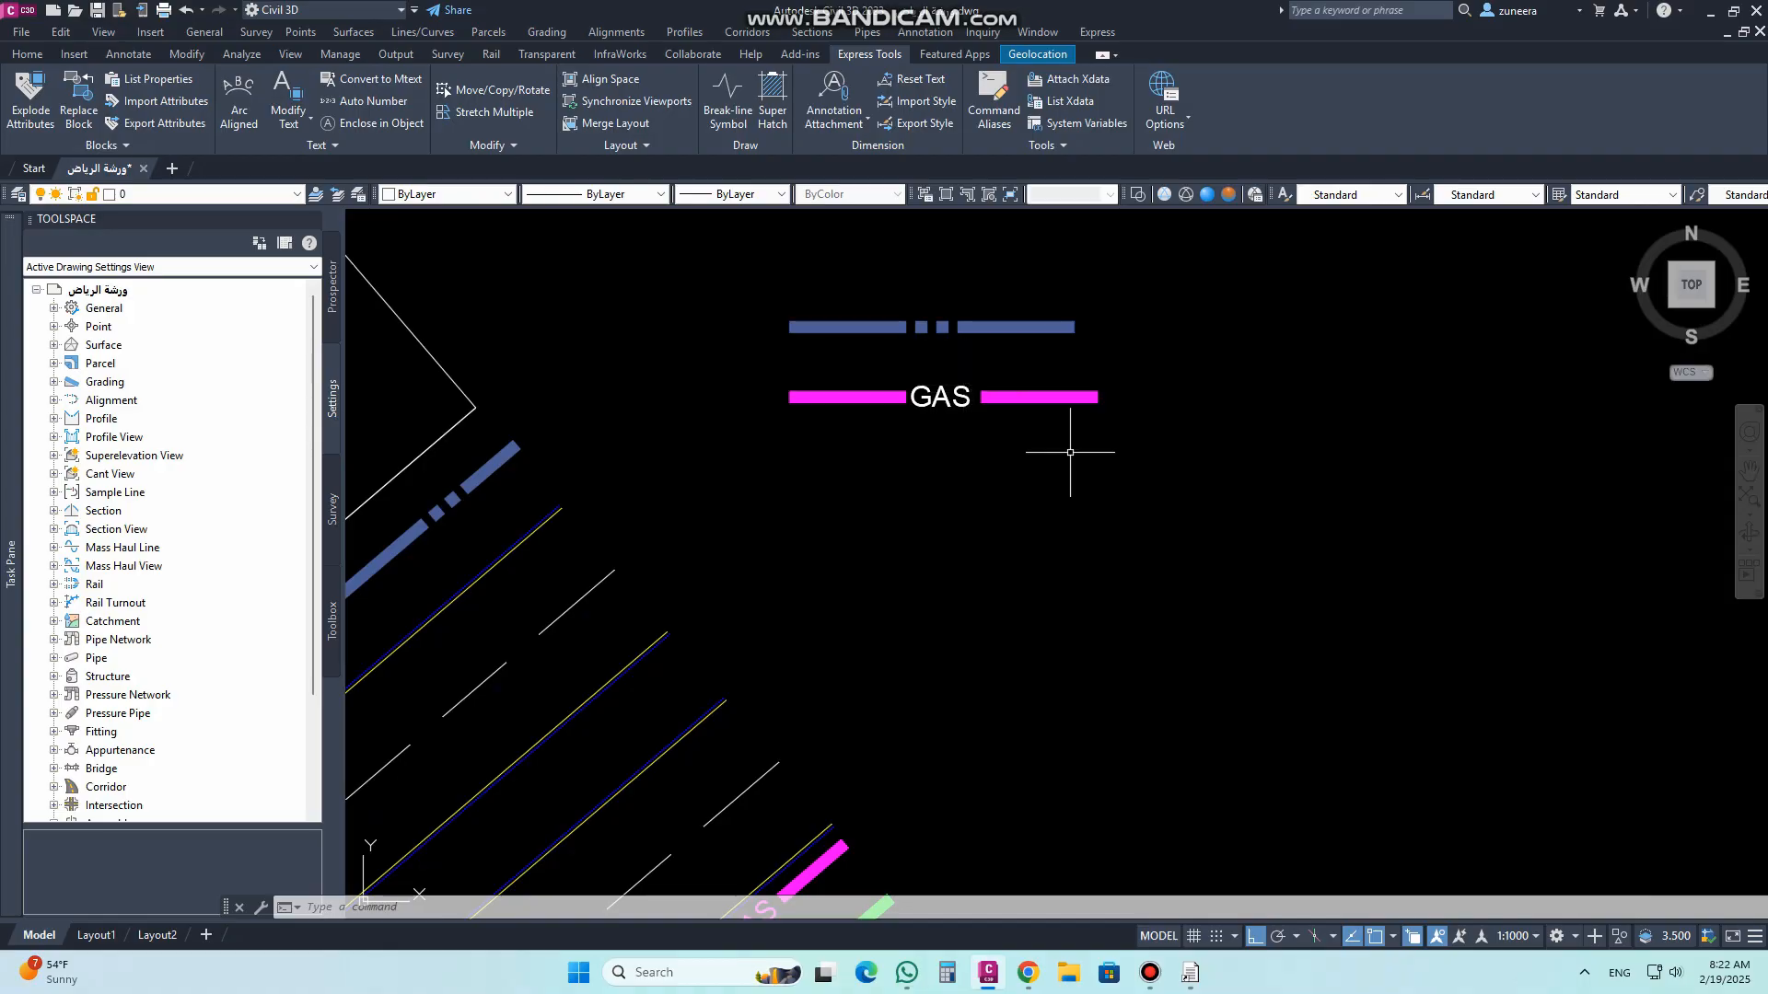
scroll(1085, 439, "down", 2)
scroll(998, 433, "up", 2)
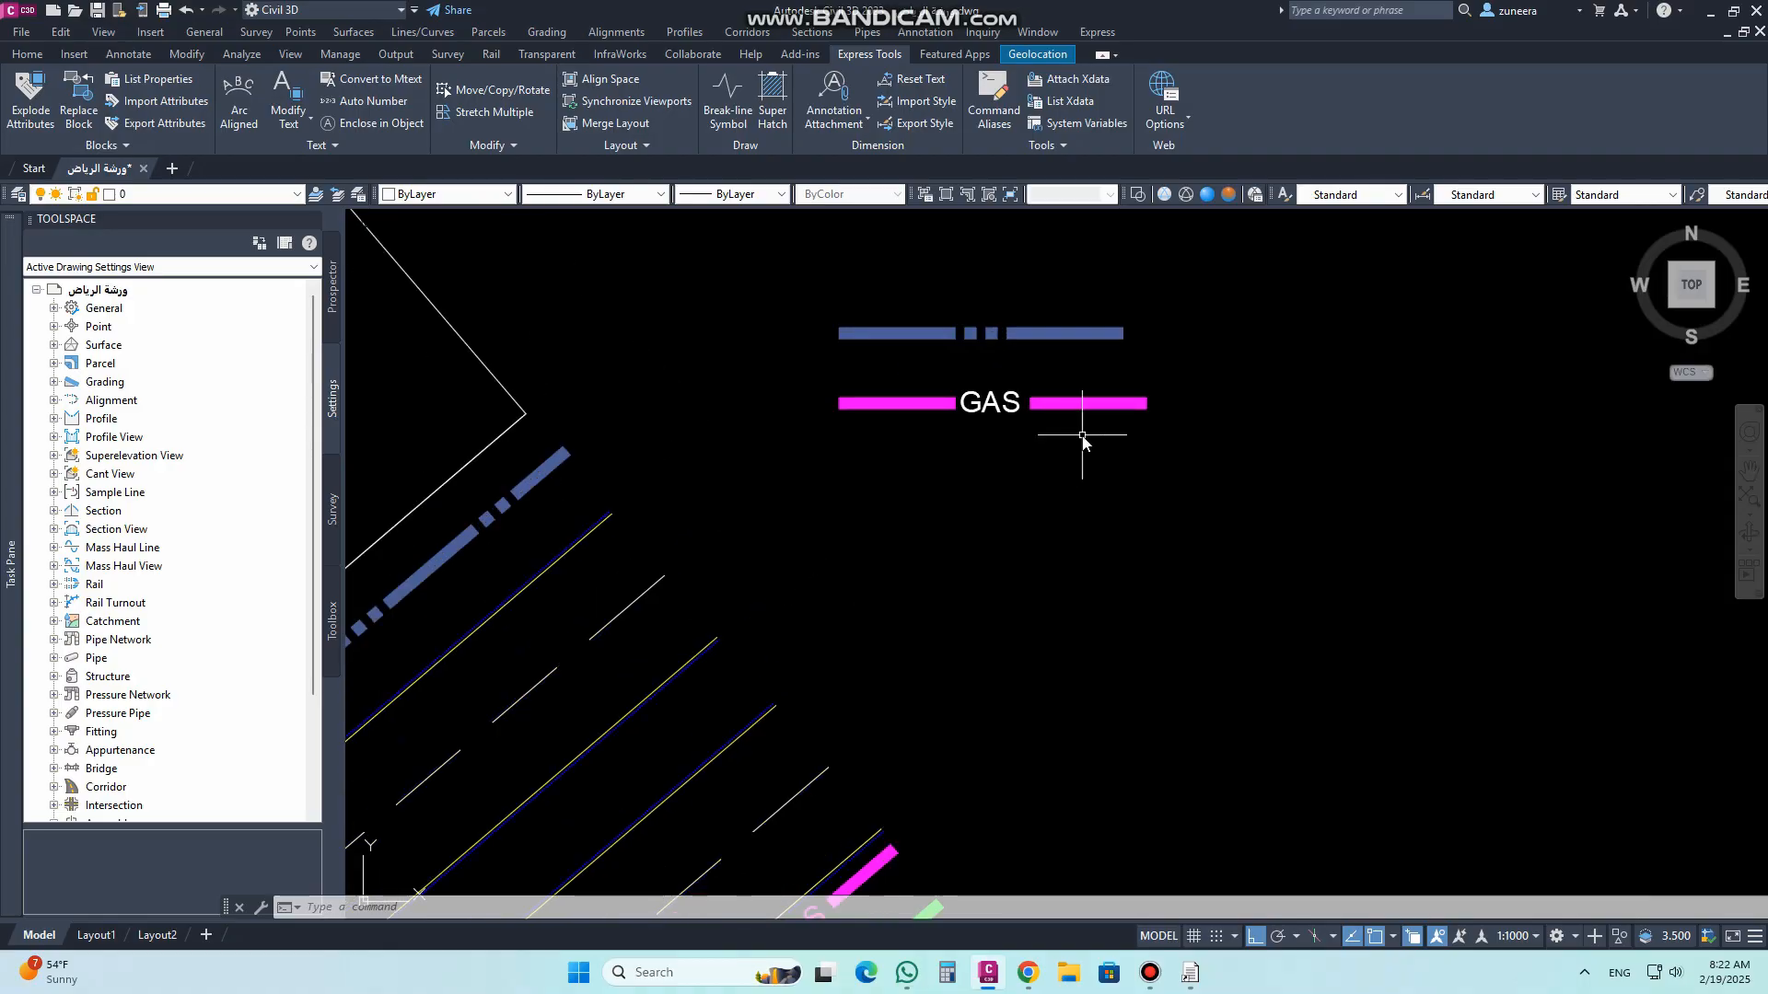
Step: Copy the two magenta lines and GAS text straight down, placing the duplicate below the original pattern
type("p")
key("Return")
left_click(1082, 440)
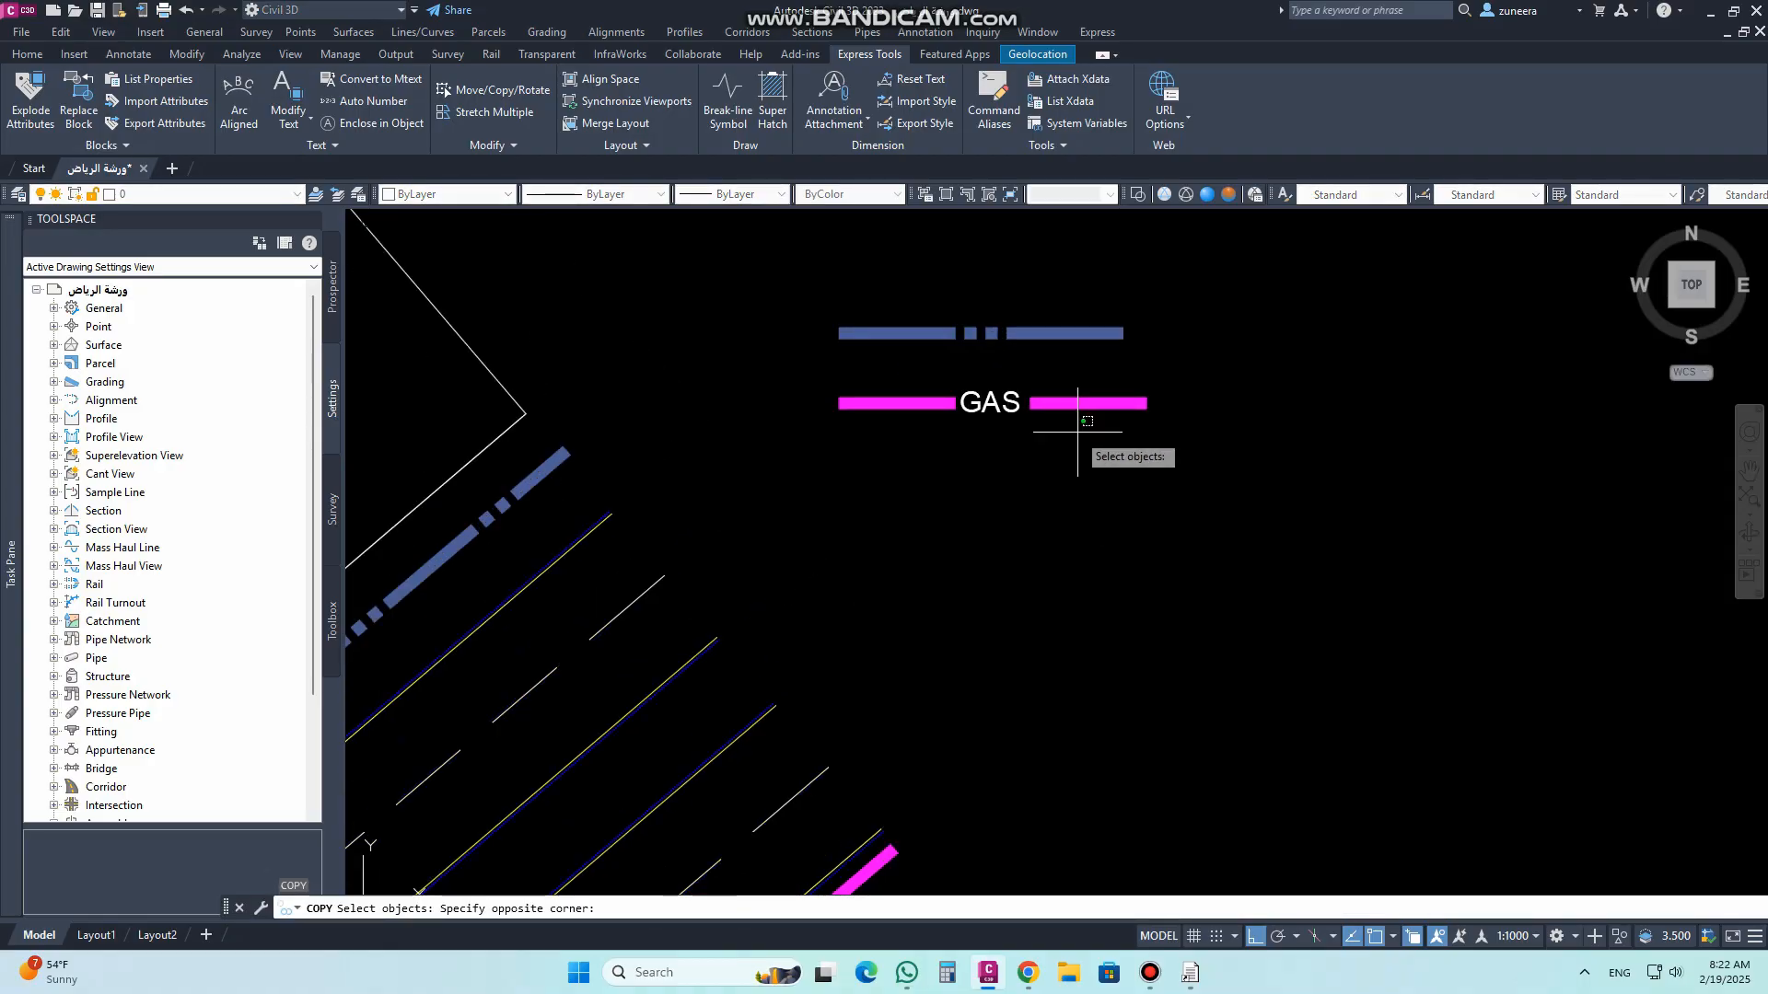
left_click(846, 325)
key("Return")
left_click(1290, 398)
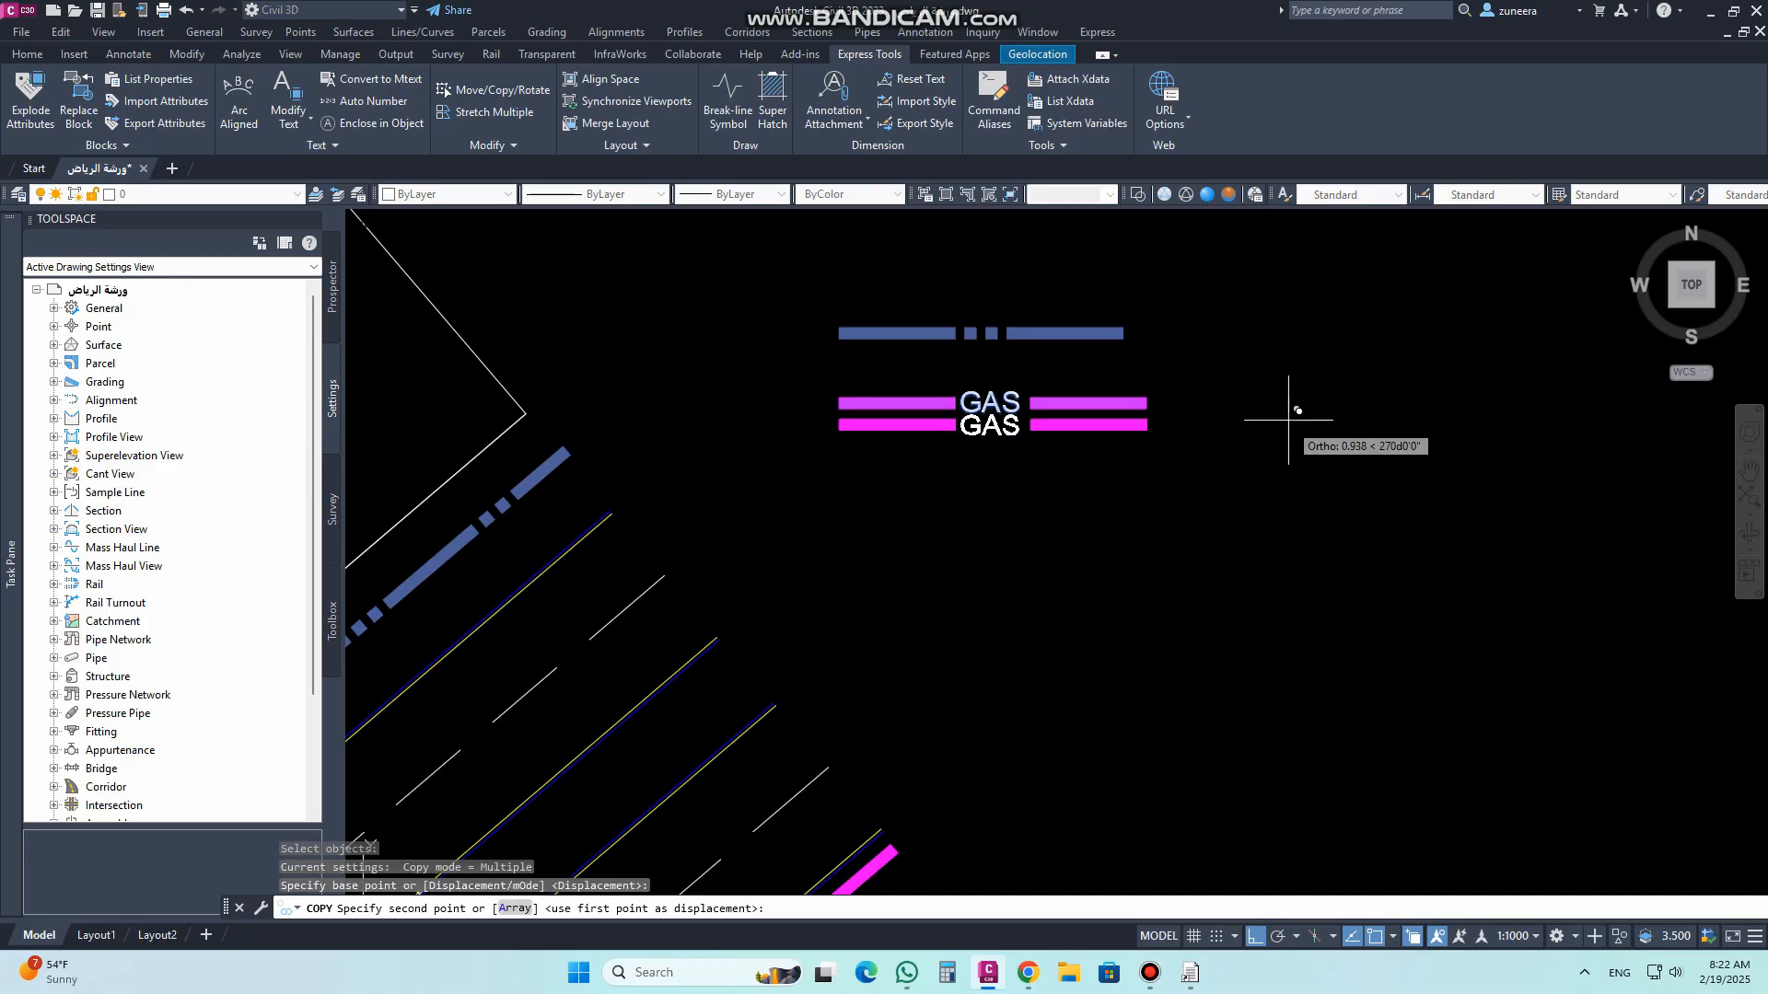
left_click(1293, 476)
key("Escape")
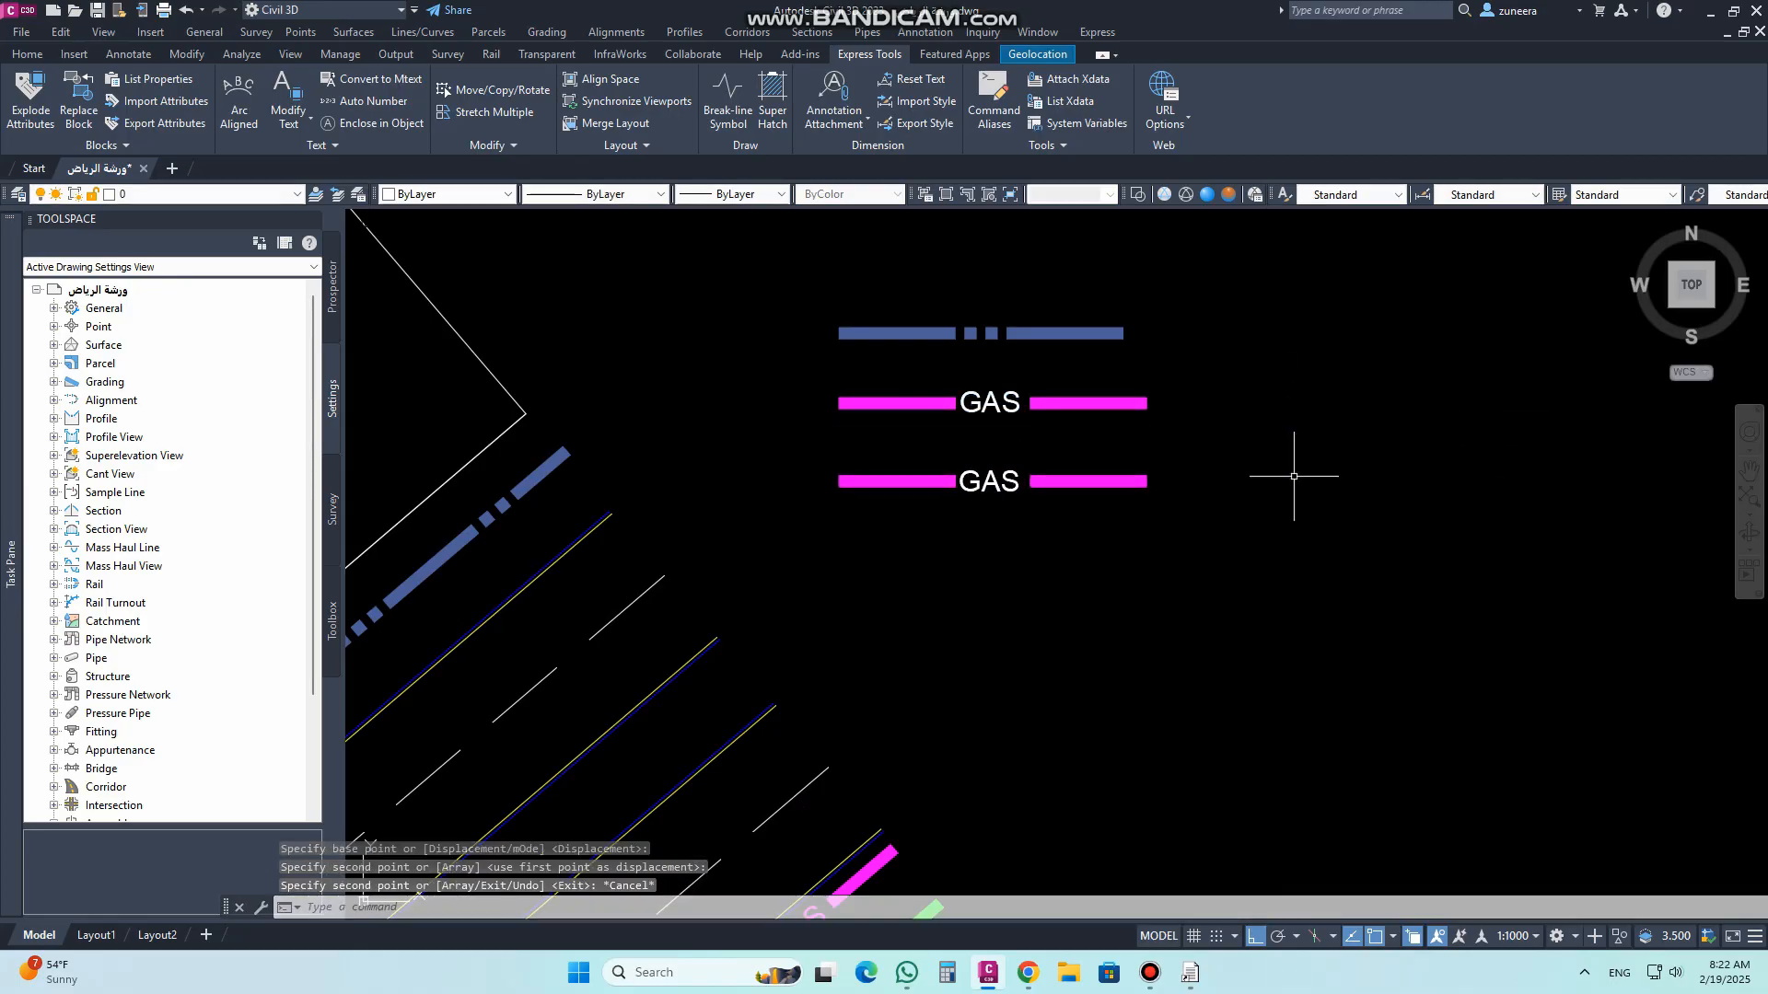
scroll(1237, 444, "down", 2)
middle_click_drag(1085, 765, 1144, 623)
scroll(1145, 624, "up", 4)
type("M")
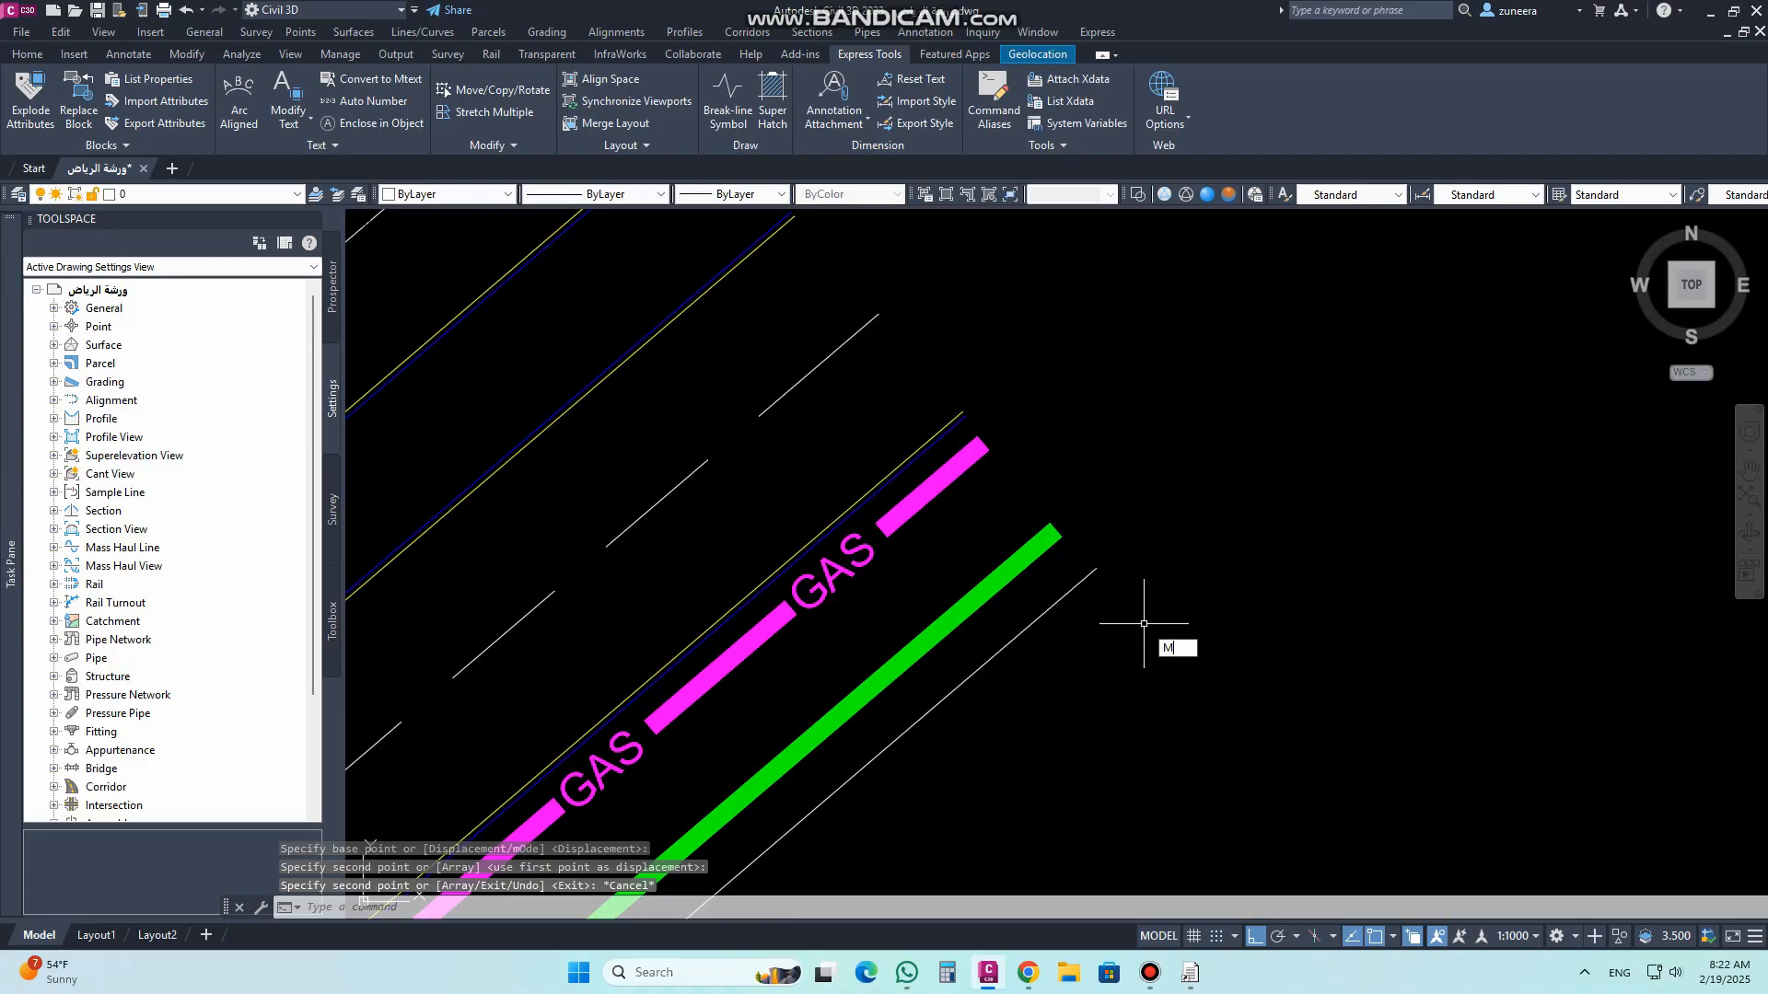
type("A")
key("Return")
left_click(1051, 543)
scroll(1002, 757, "down", 4)
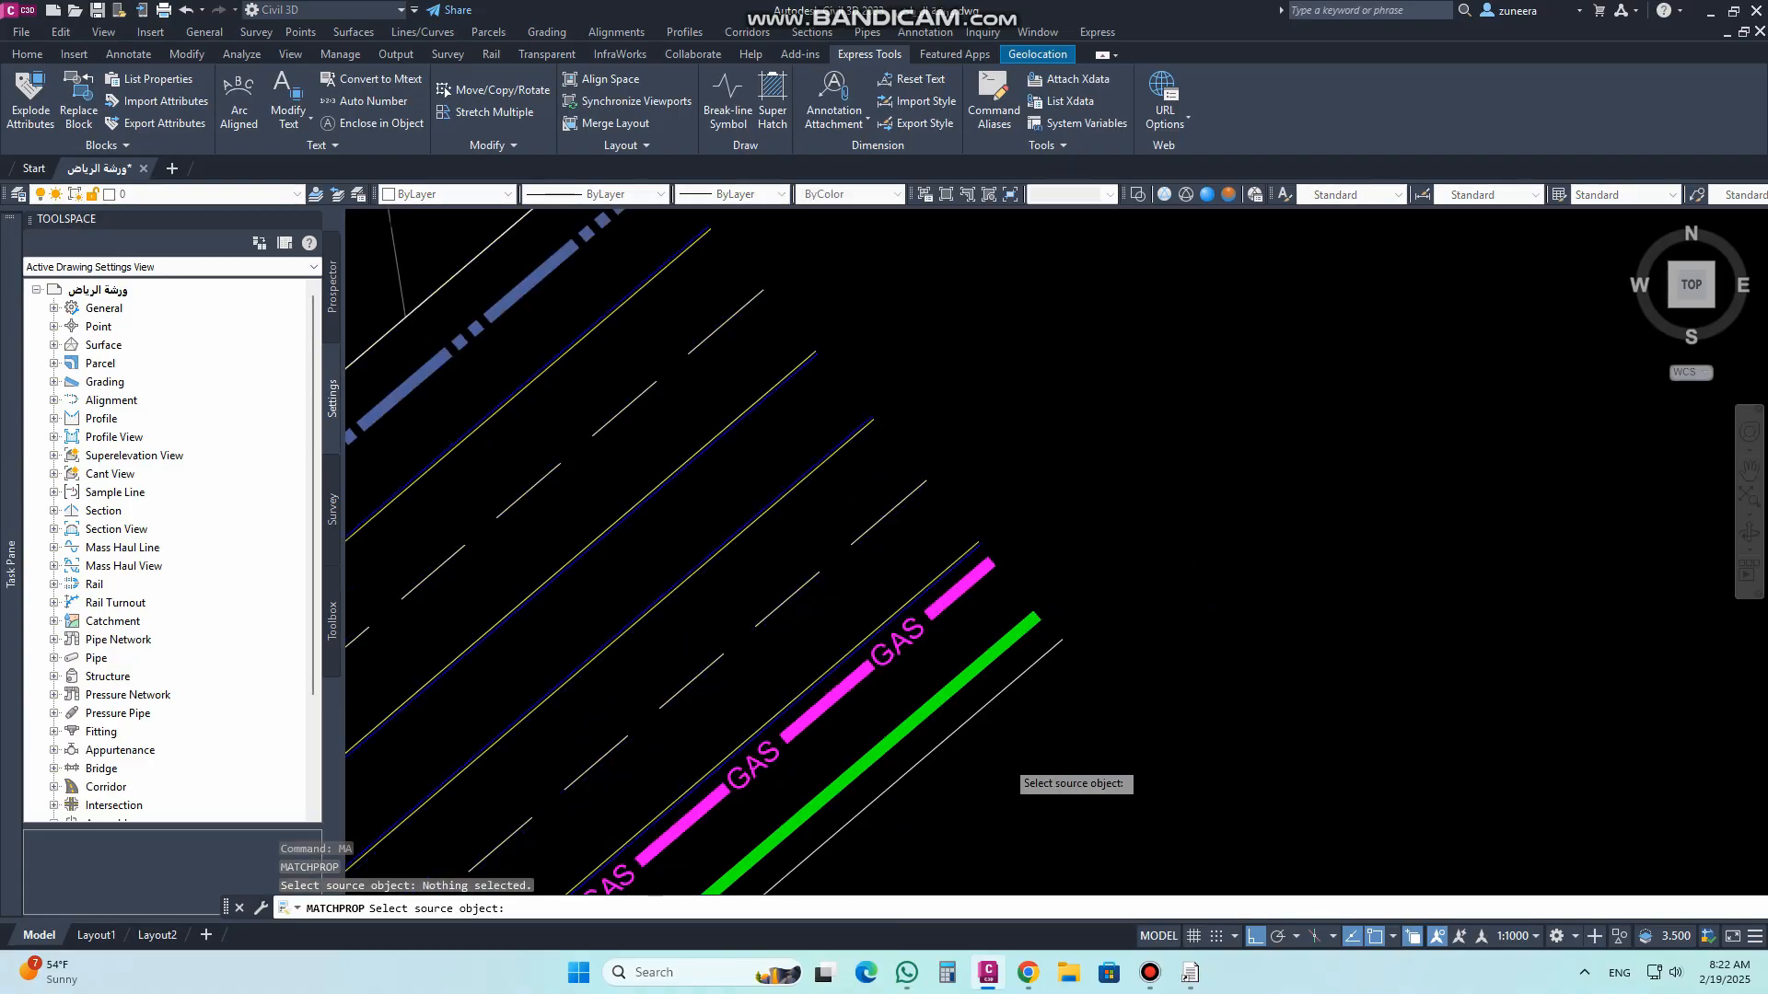
scroll(1108, 382, "up", 4)
left_click(1087, 445)
left_click(1049, 447)
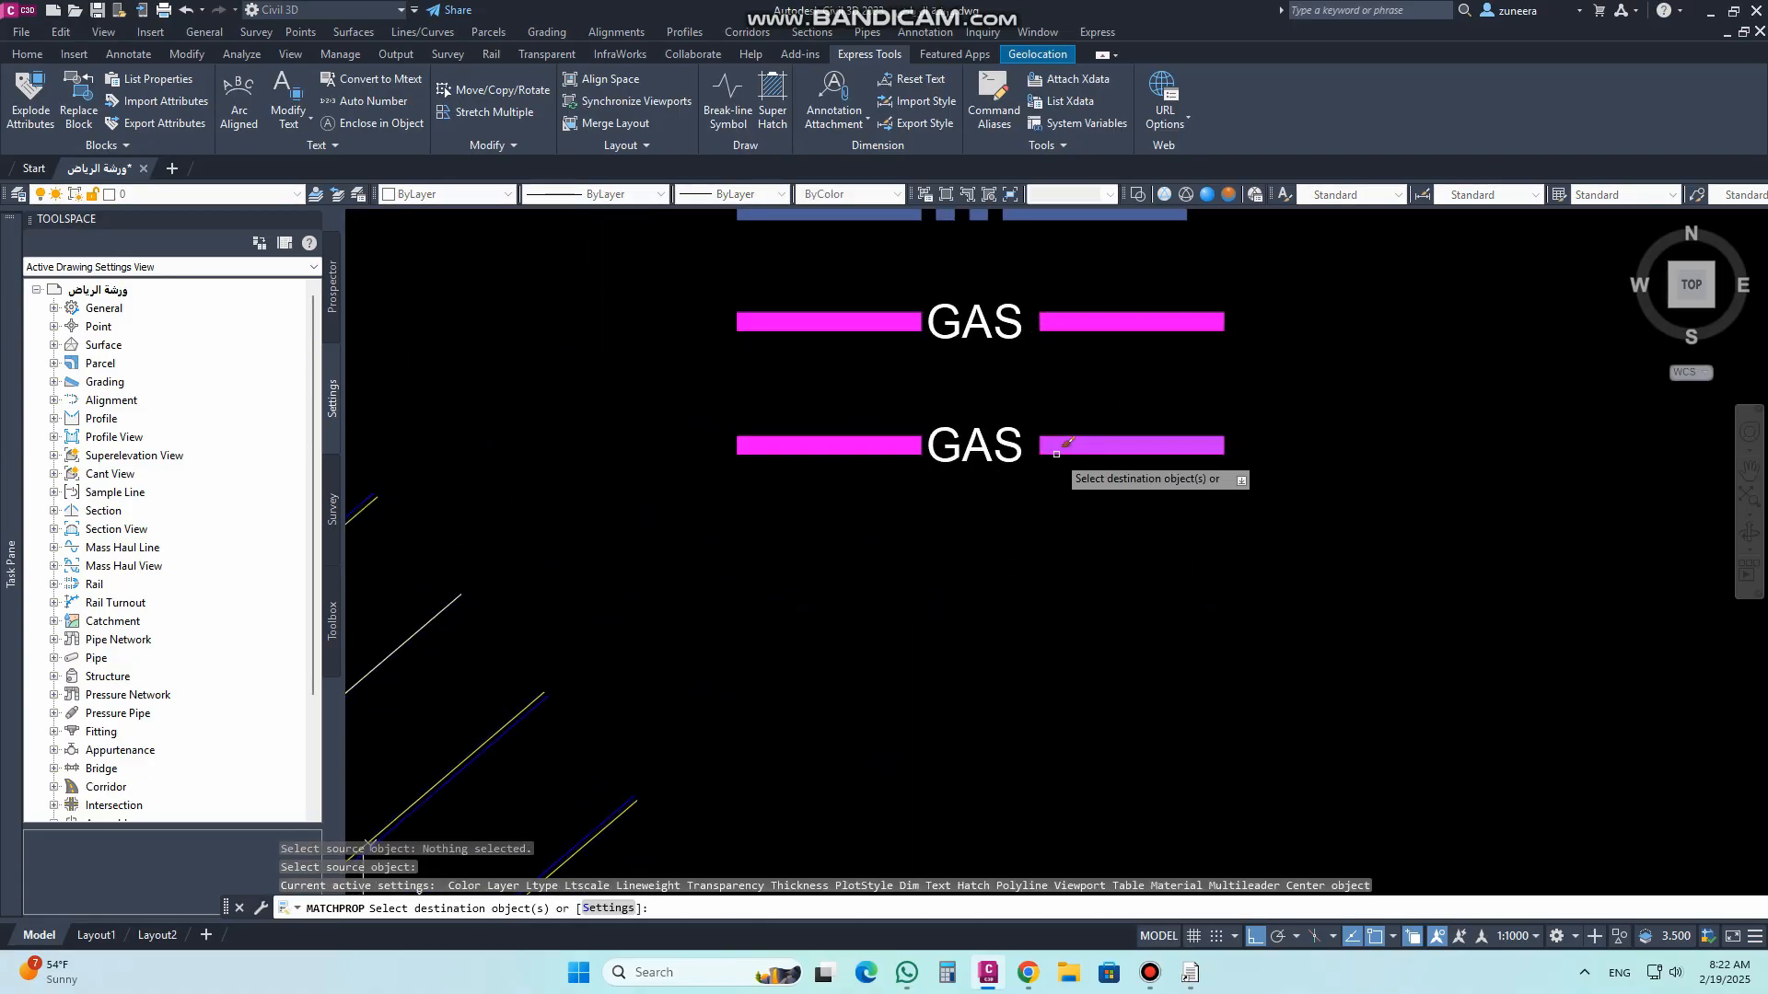
left_click(1050, 466)
left_click(1014, 503)
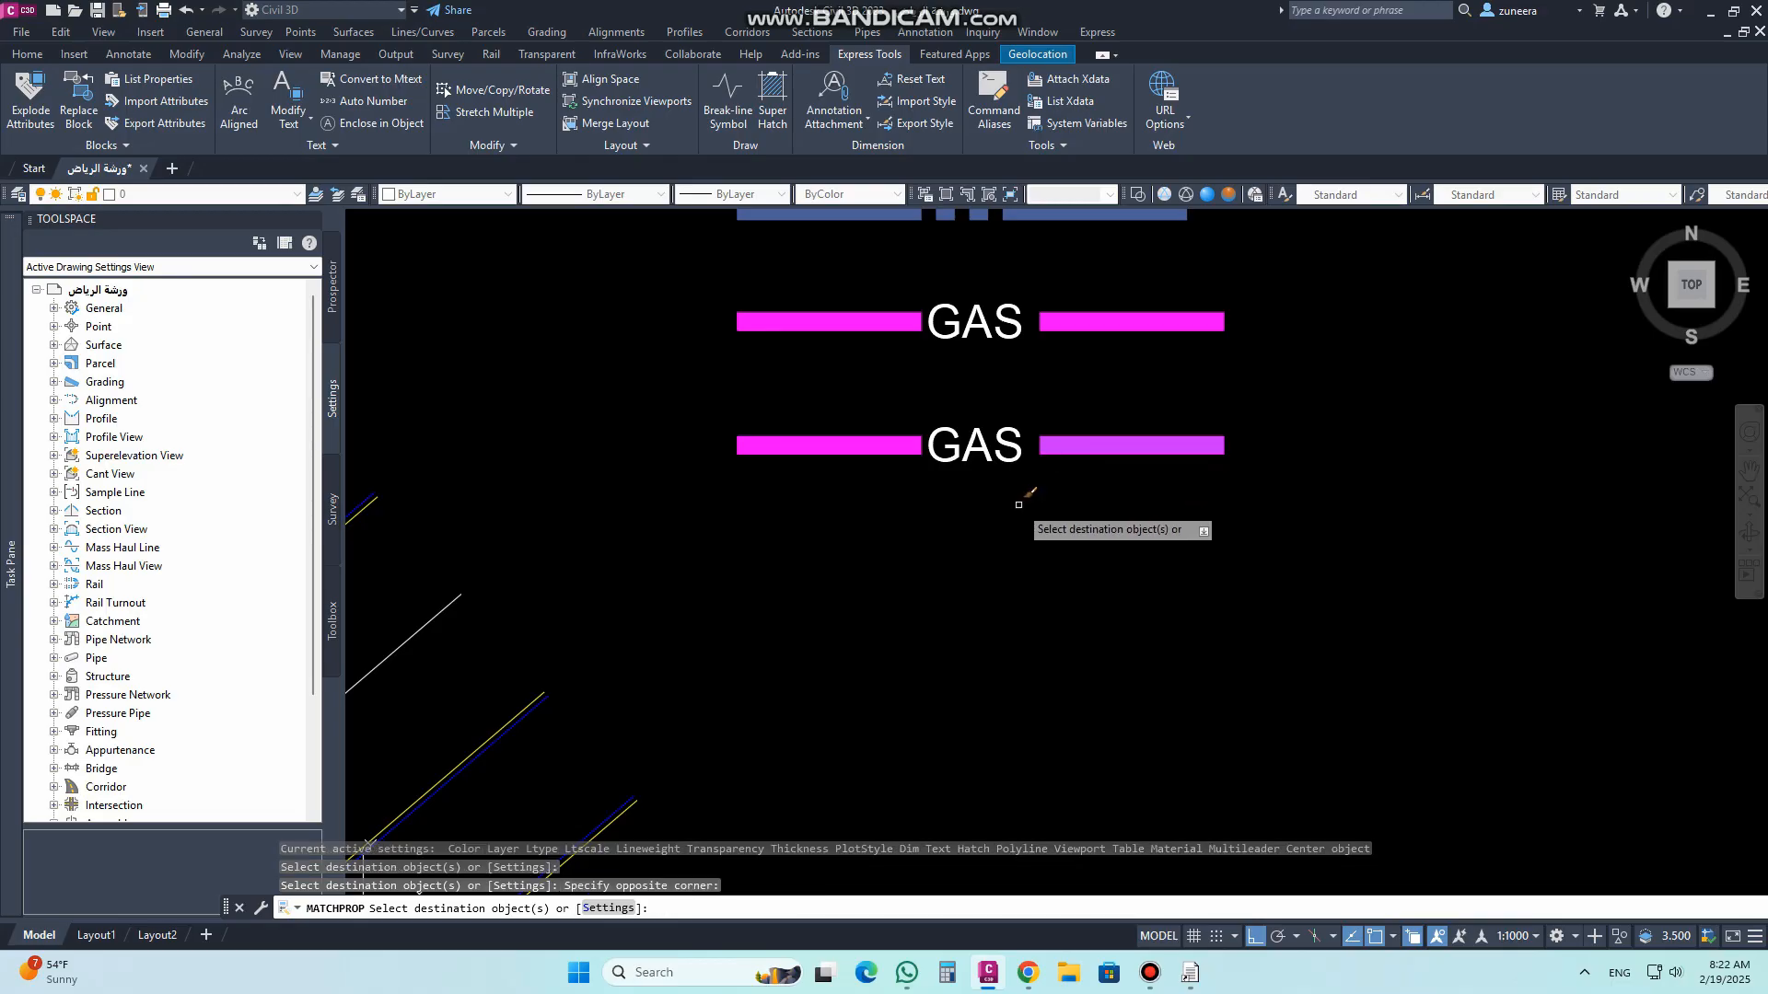
key("Return")
Step: Match the properties of the road's thick green utility line onto both copied magenta lines
key("Return")
scroll(1195, 580, "down", 5)
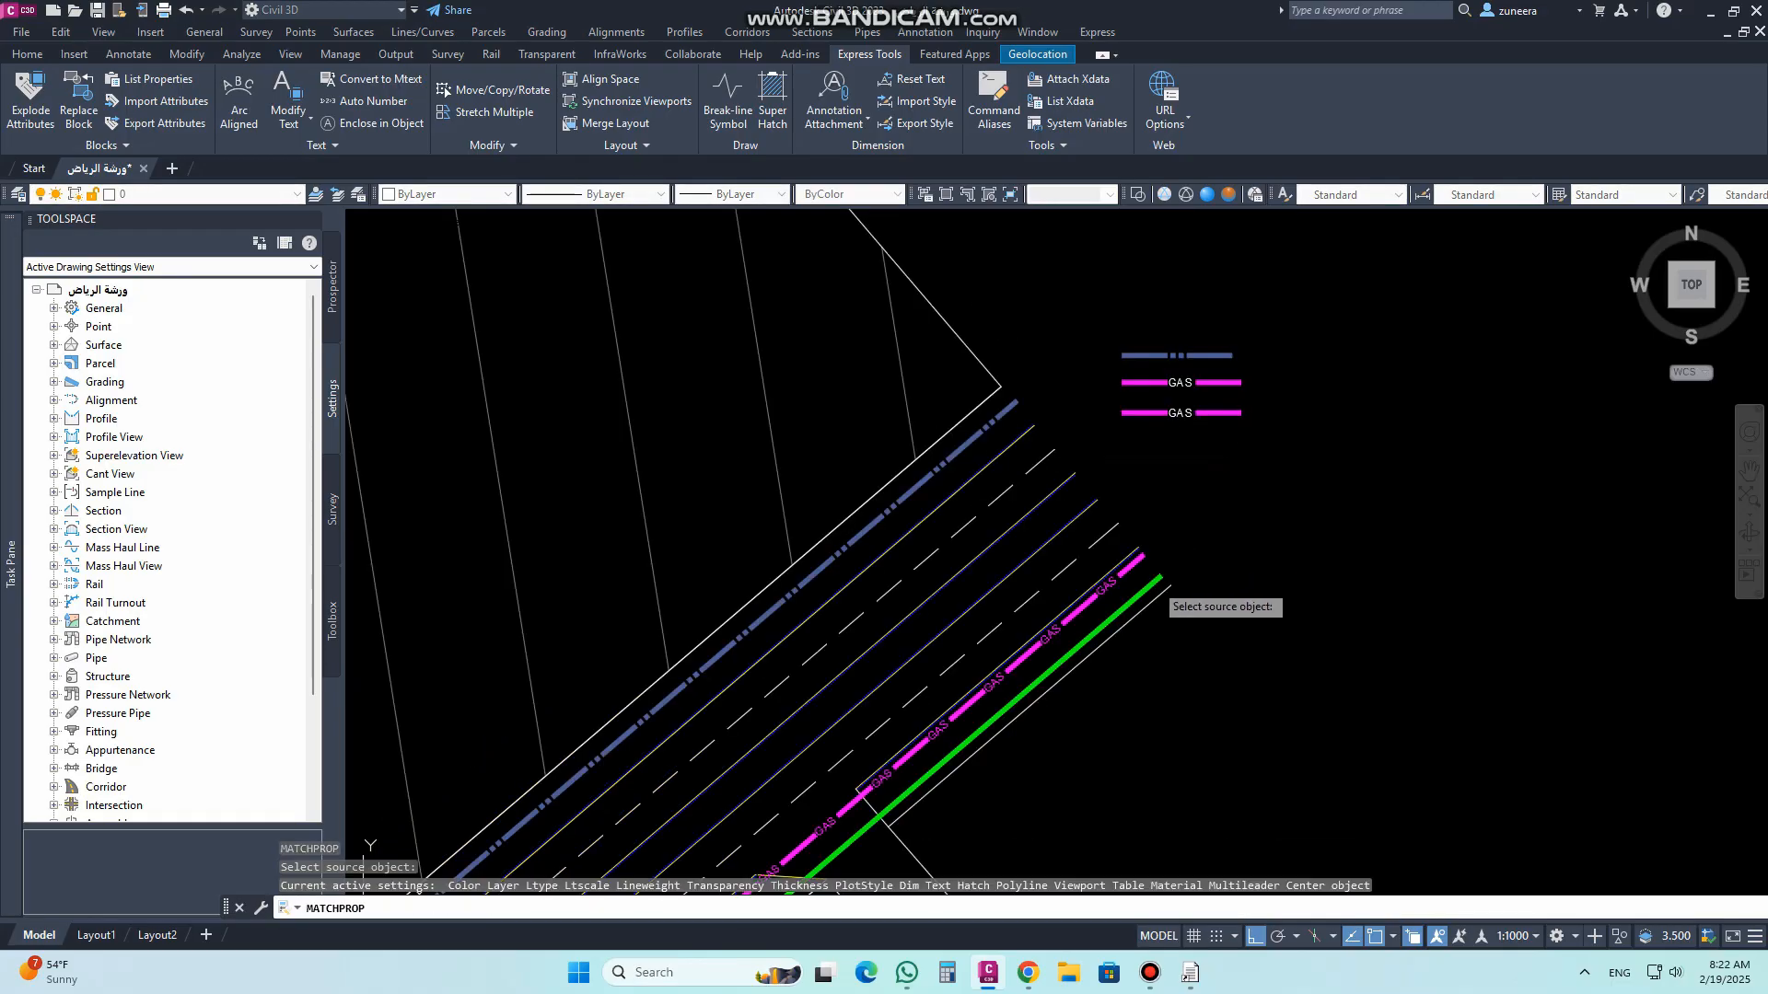
left_click(1153, 582)
scroll(1215, 409, "up", 5)
left_click(1227, 444)
left_click(1203, 412)
left_click(1021, 444)
left_click(987, 406)
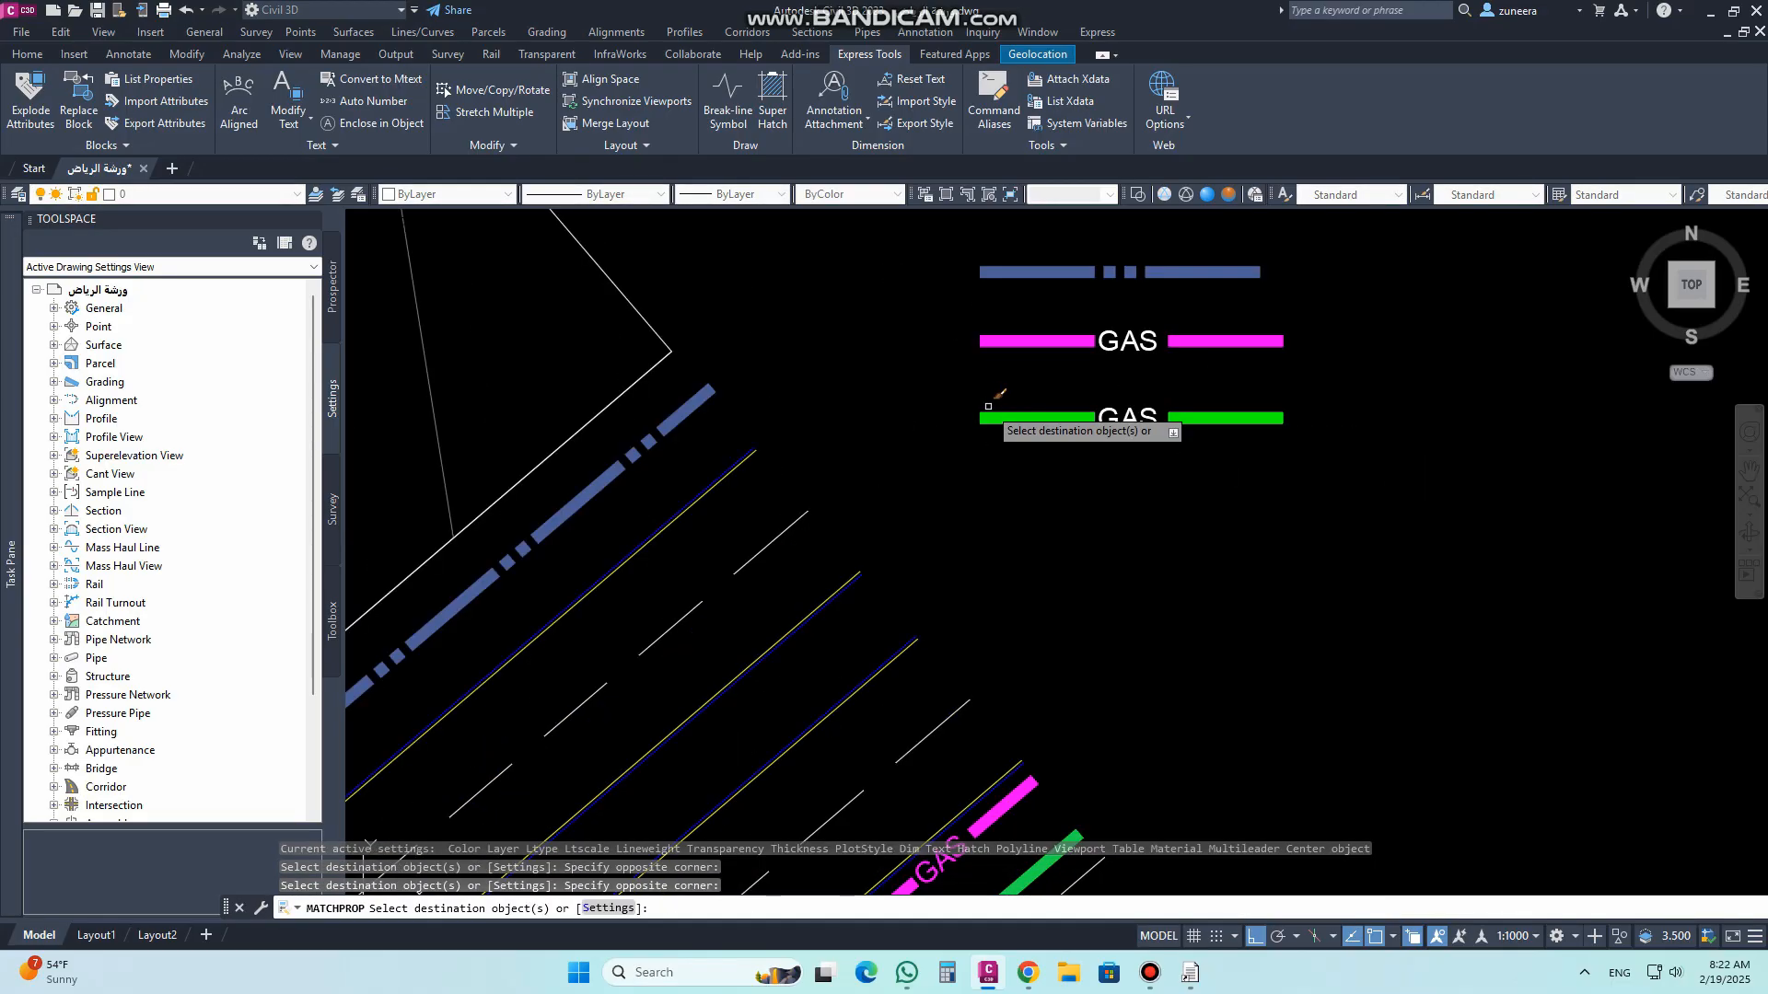
key("Return")
Step: Erase the copied GAS text between the two green lines
scroll(1237, 389, "up", 4)
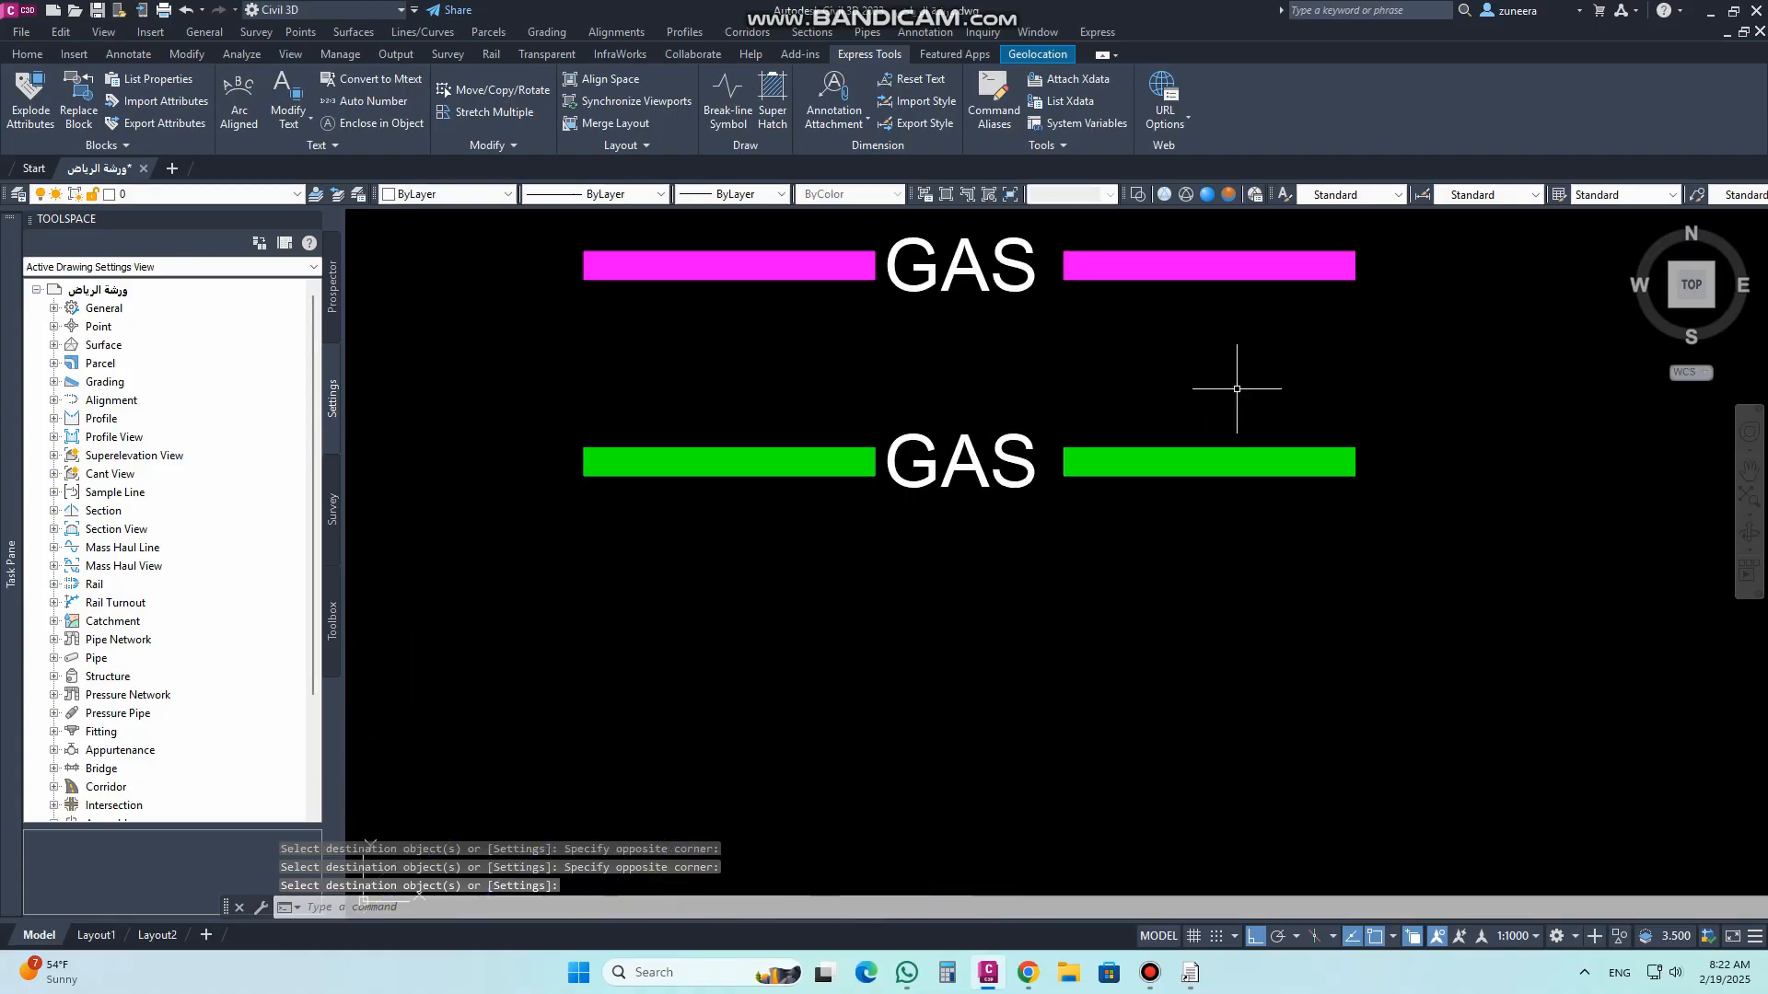
left_click(1019, 439)
left_click(991, 404)
type("E")
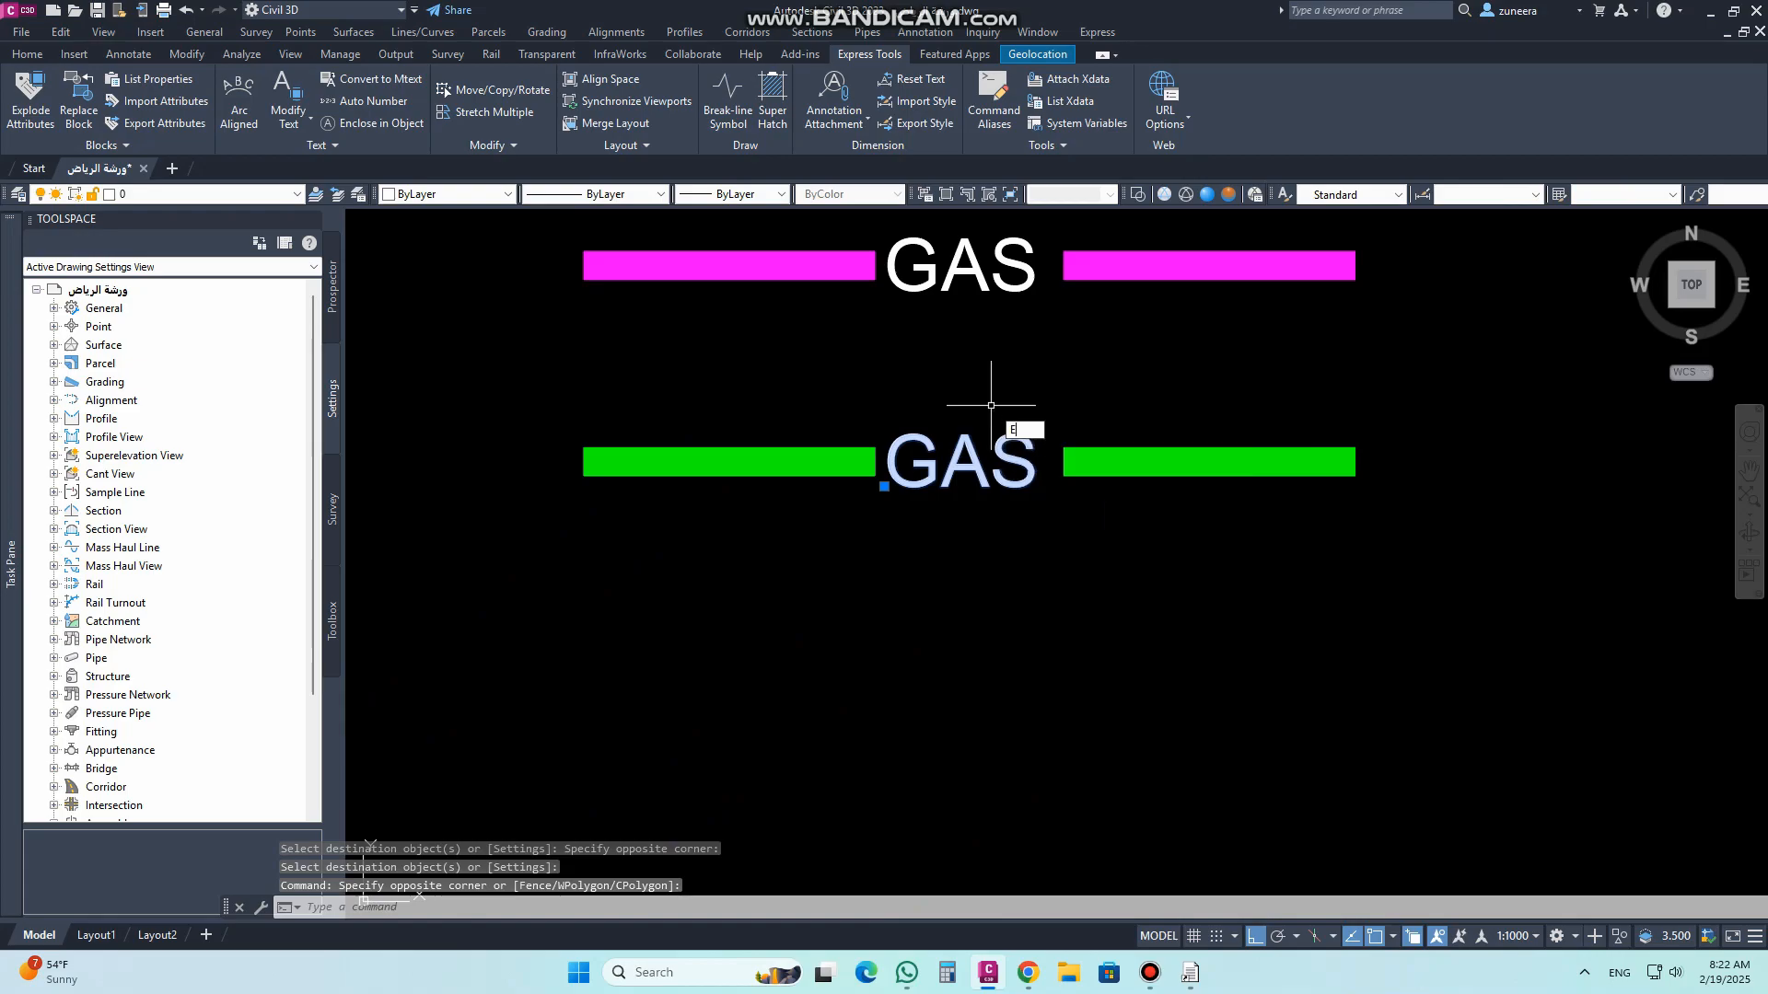
key("Return")
Step: Draw a diagonal polyline with Ortho off across the gap between the green lines, from upper right to lower left
scroll(917, 475, "up", 2)
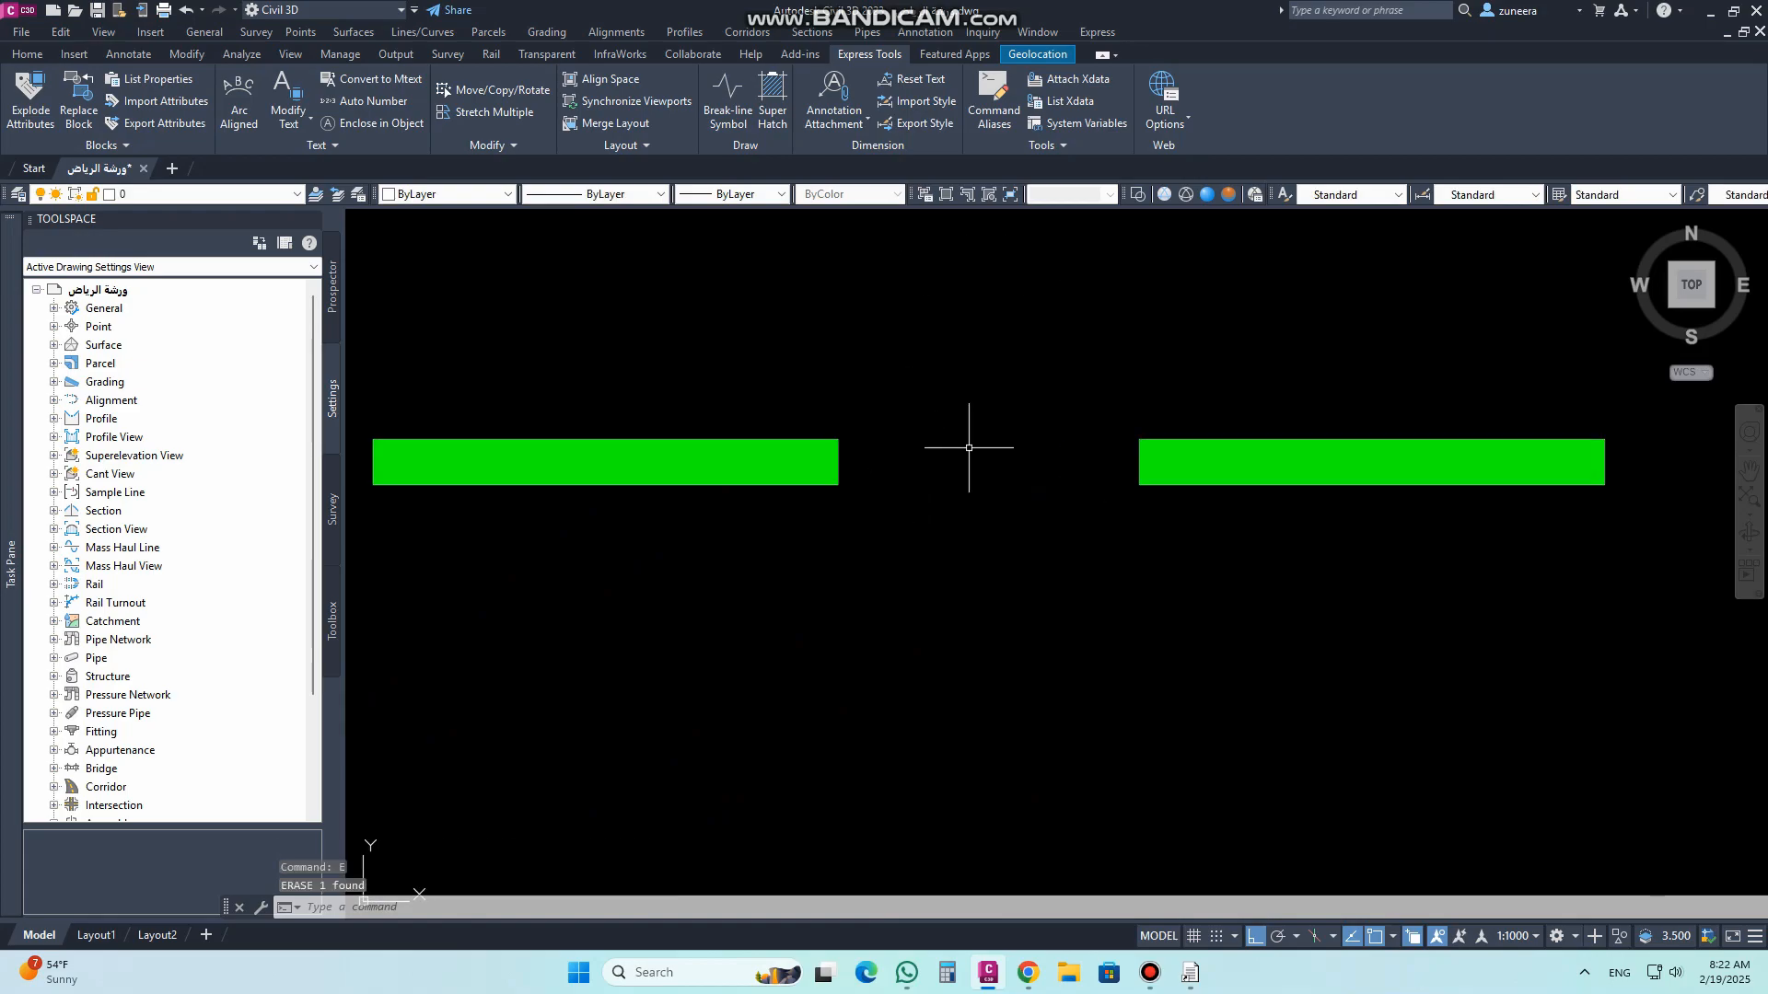
type("PL")
key("Return")
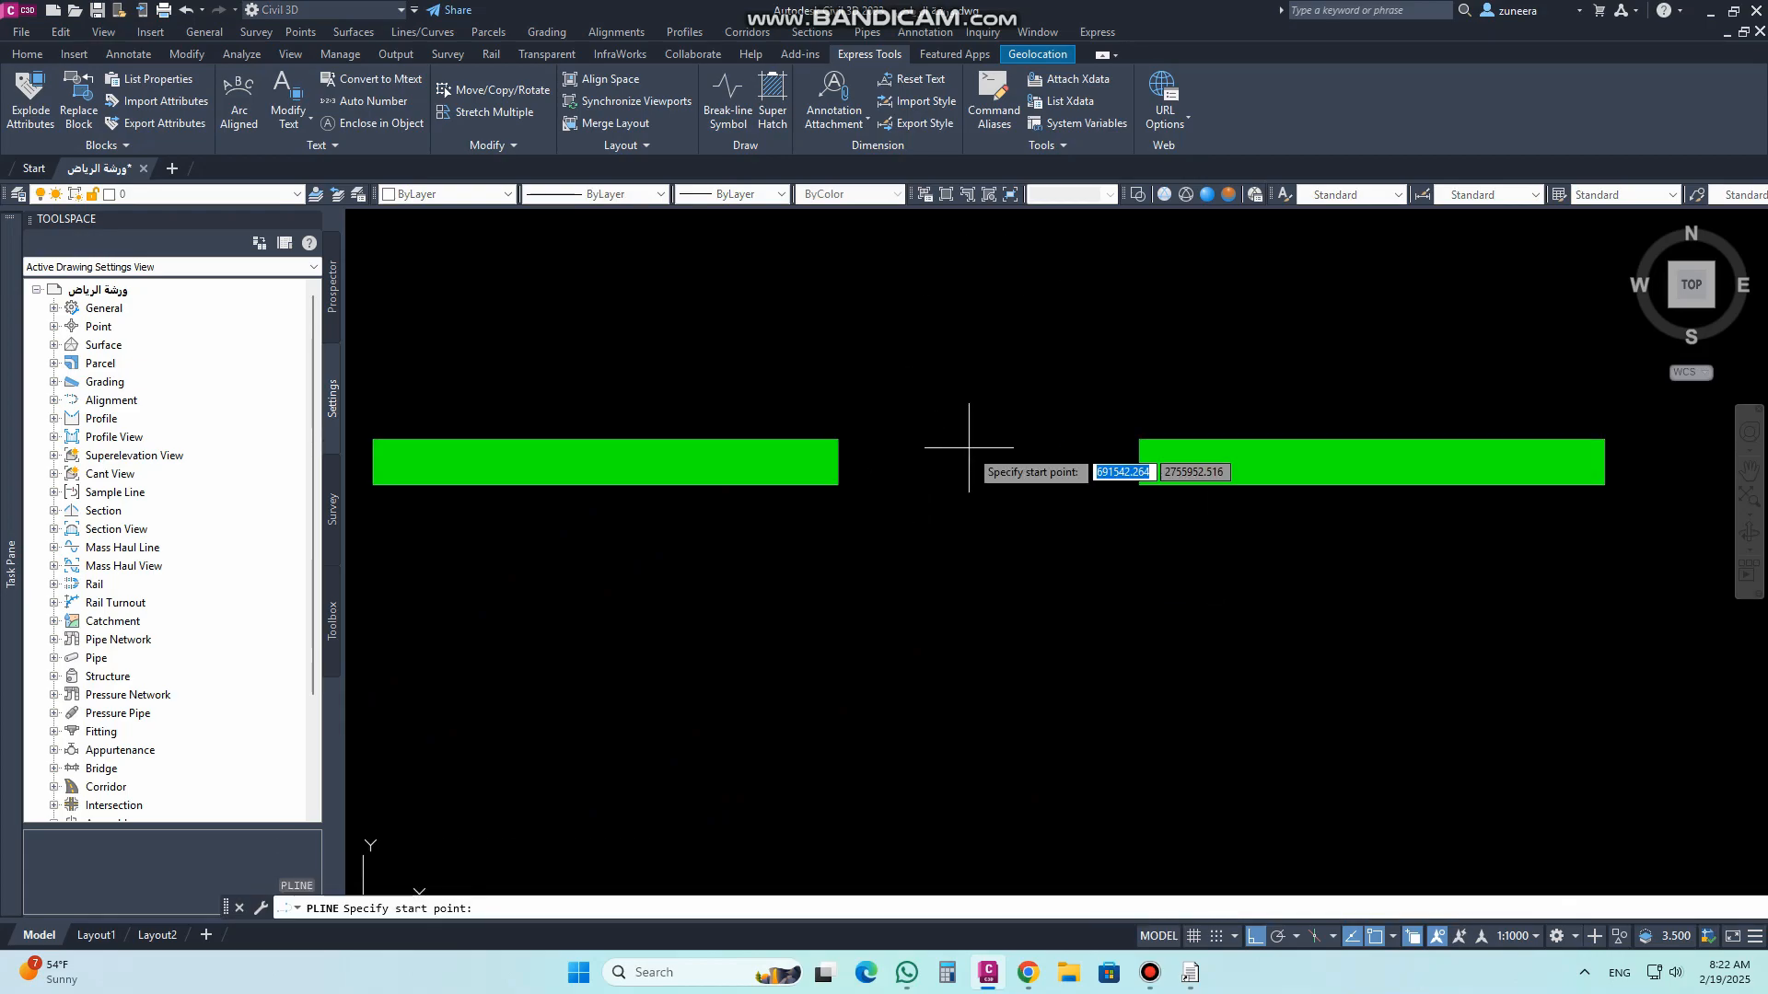
left_click(1107, 357)
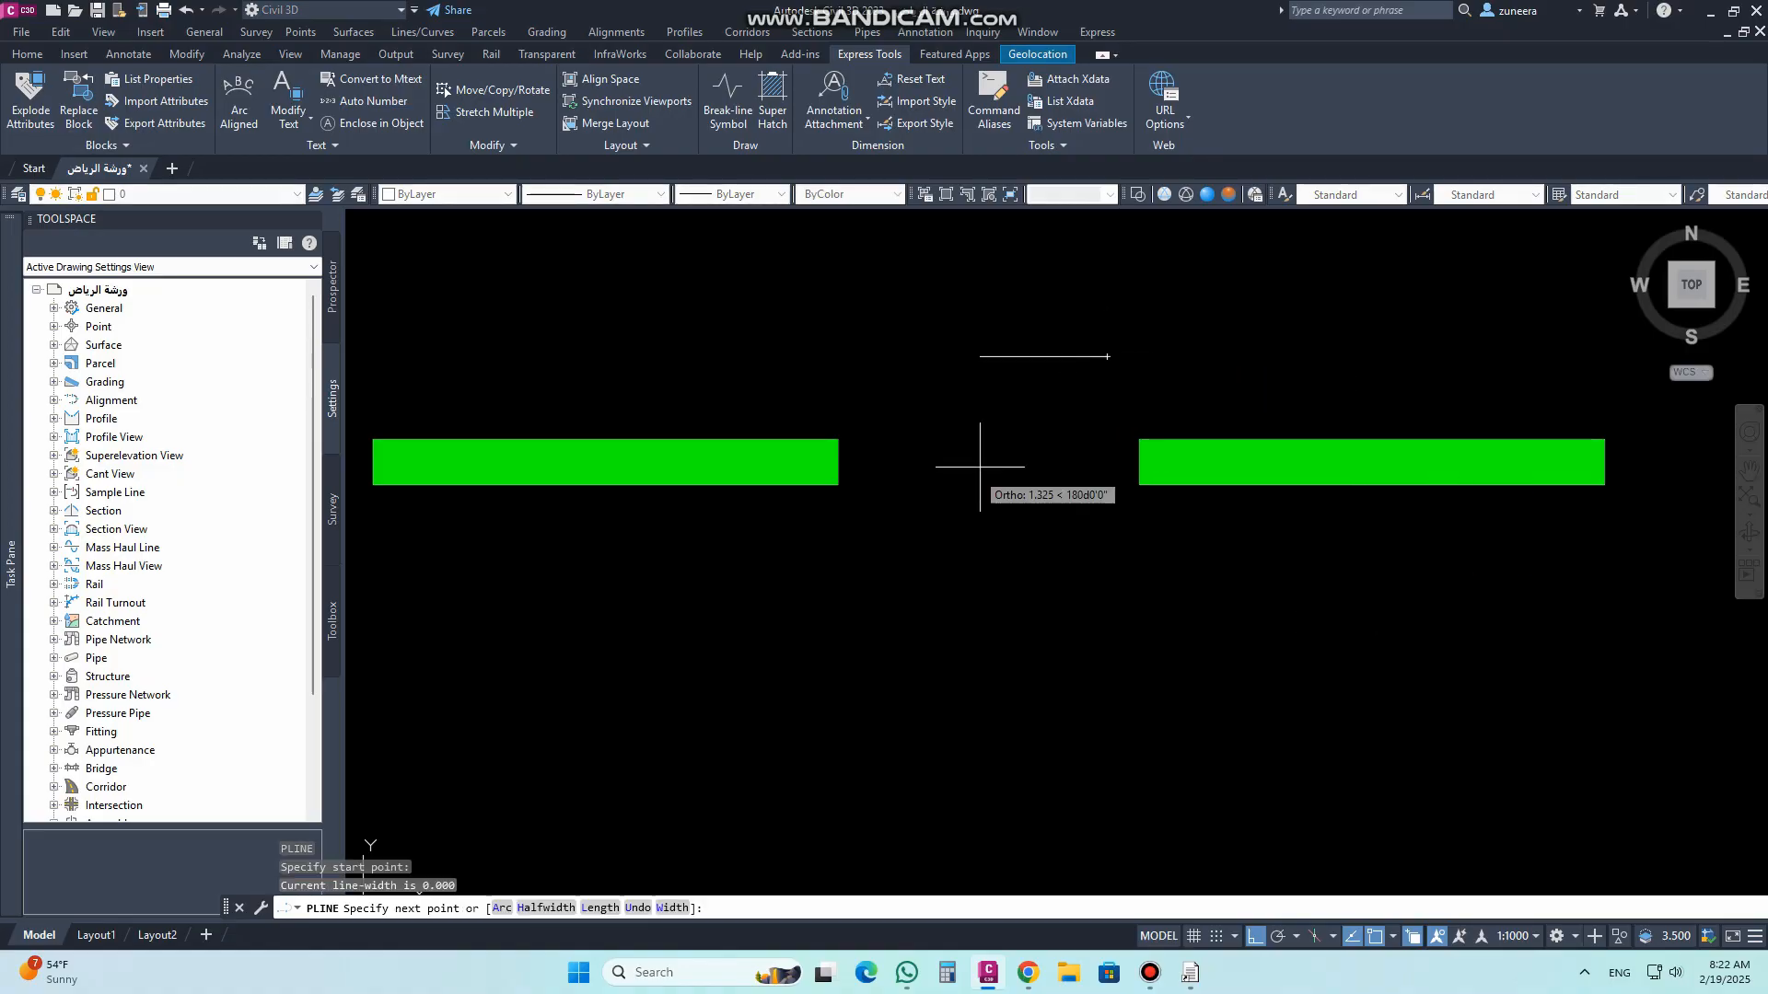
left_click(1258, 938)
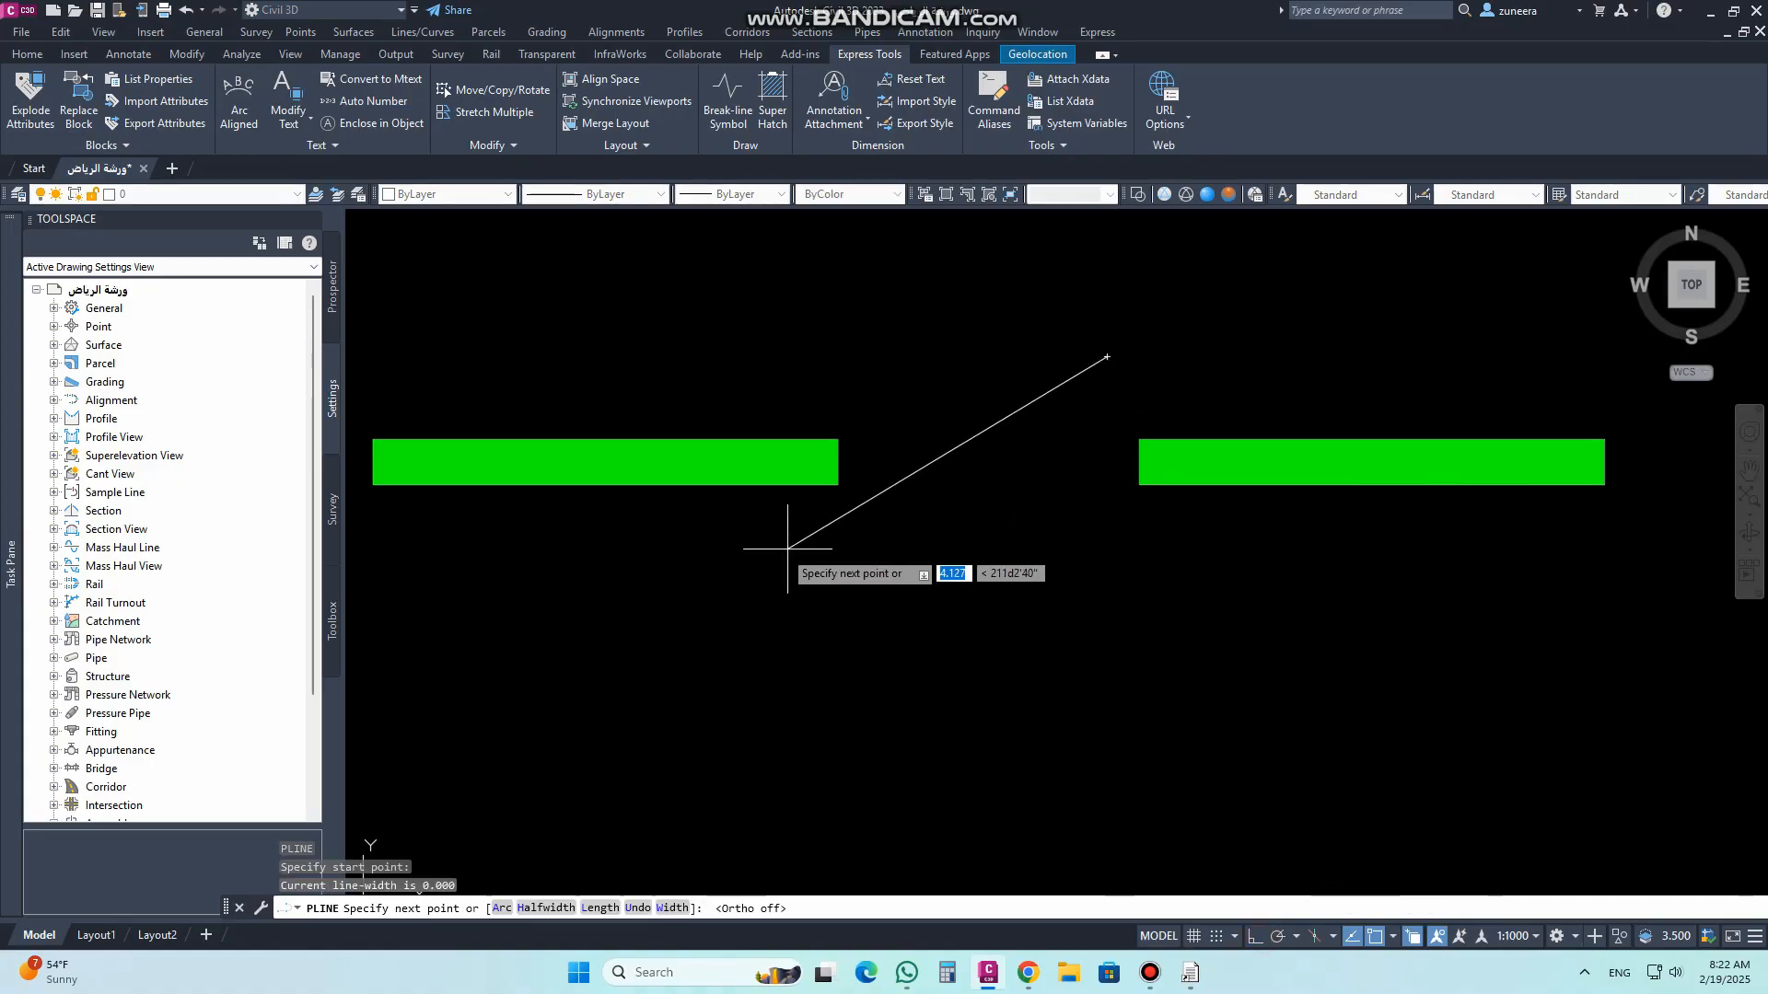
left_click(859, 556)
key("Return")
Step: Mirror the diagonal polyline about a vertical axis through its midpoint with Ortho on, keeping the original to form an X
type("mi")
key("Return")
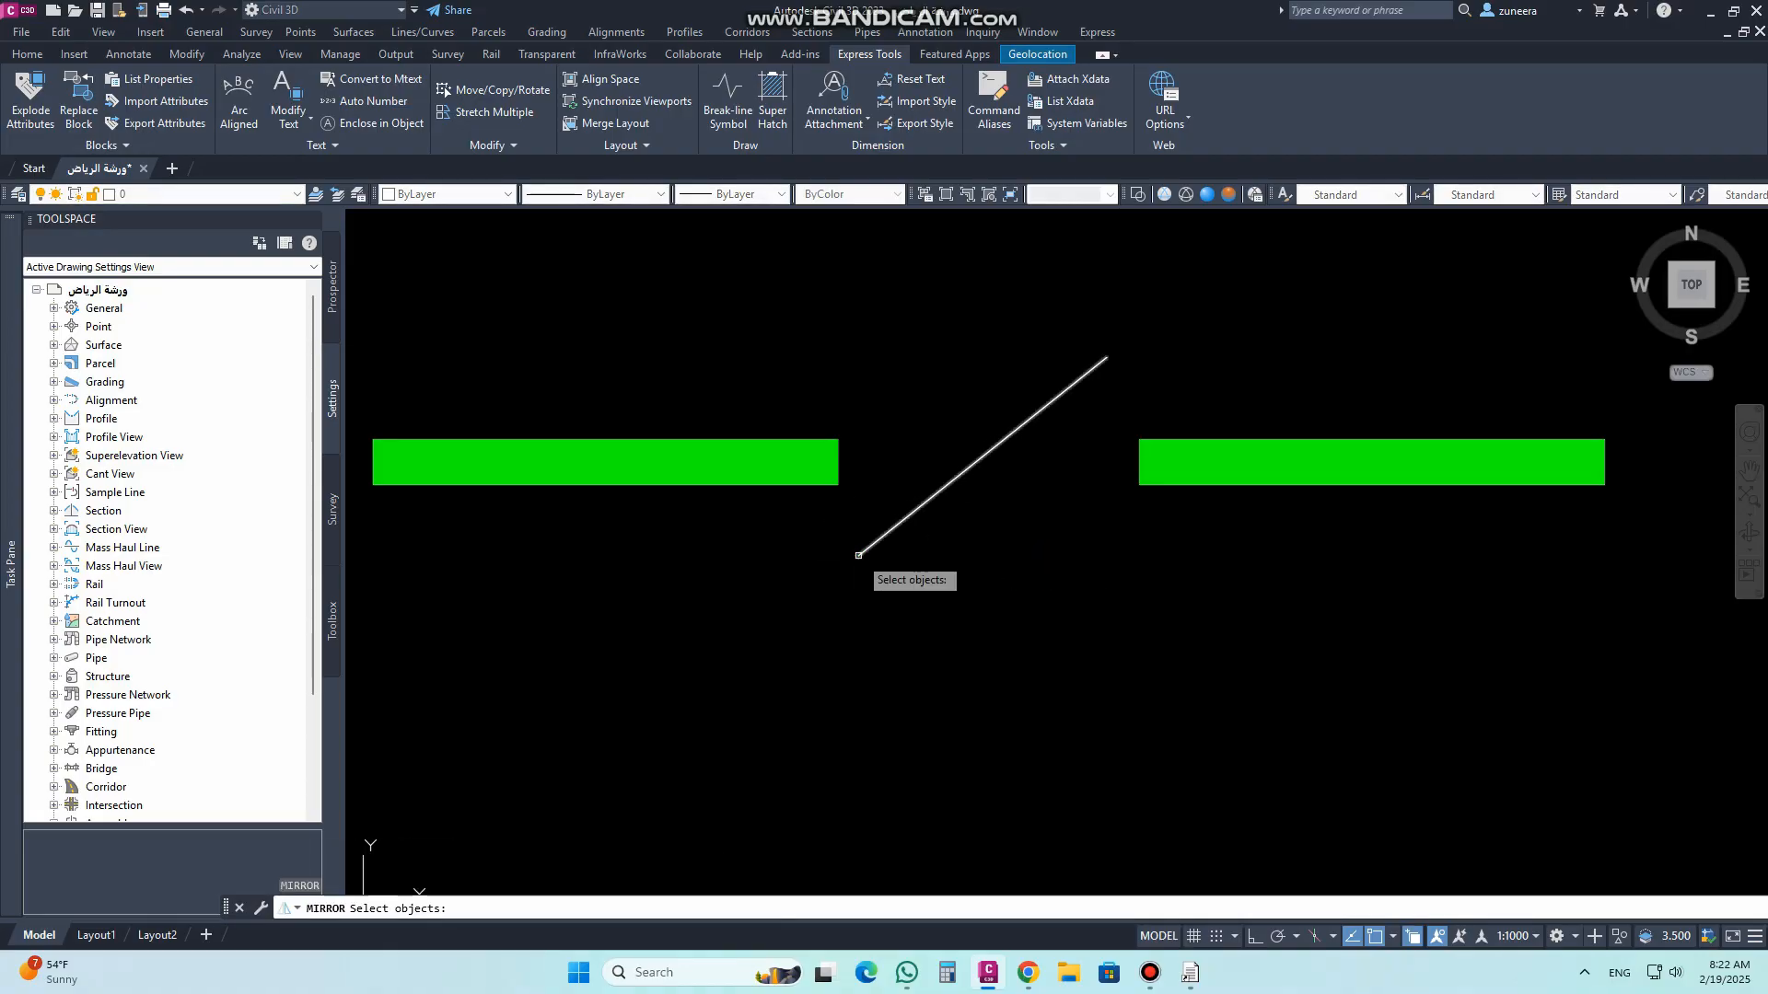
left_click(1058, 462)
left_click(966, 376)
key("Return")
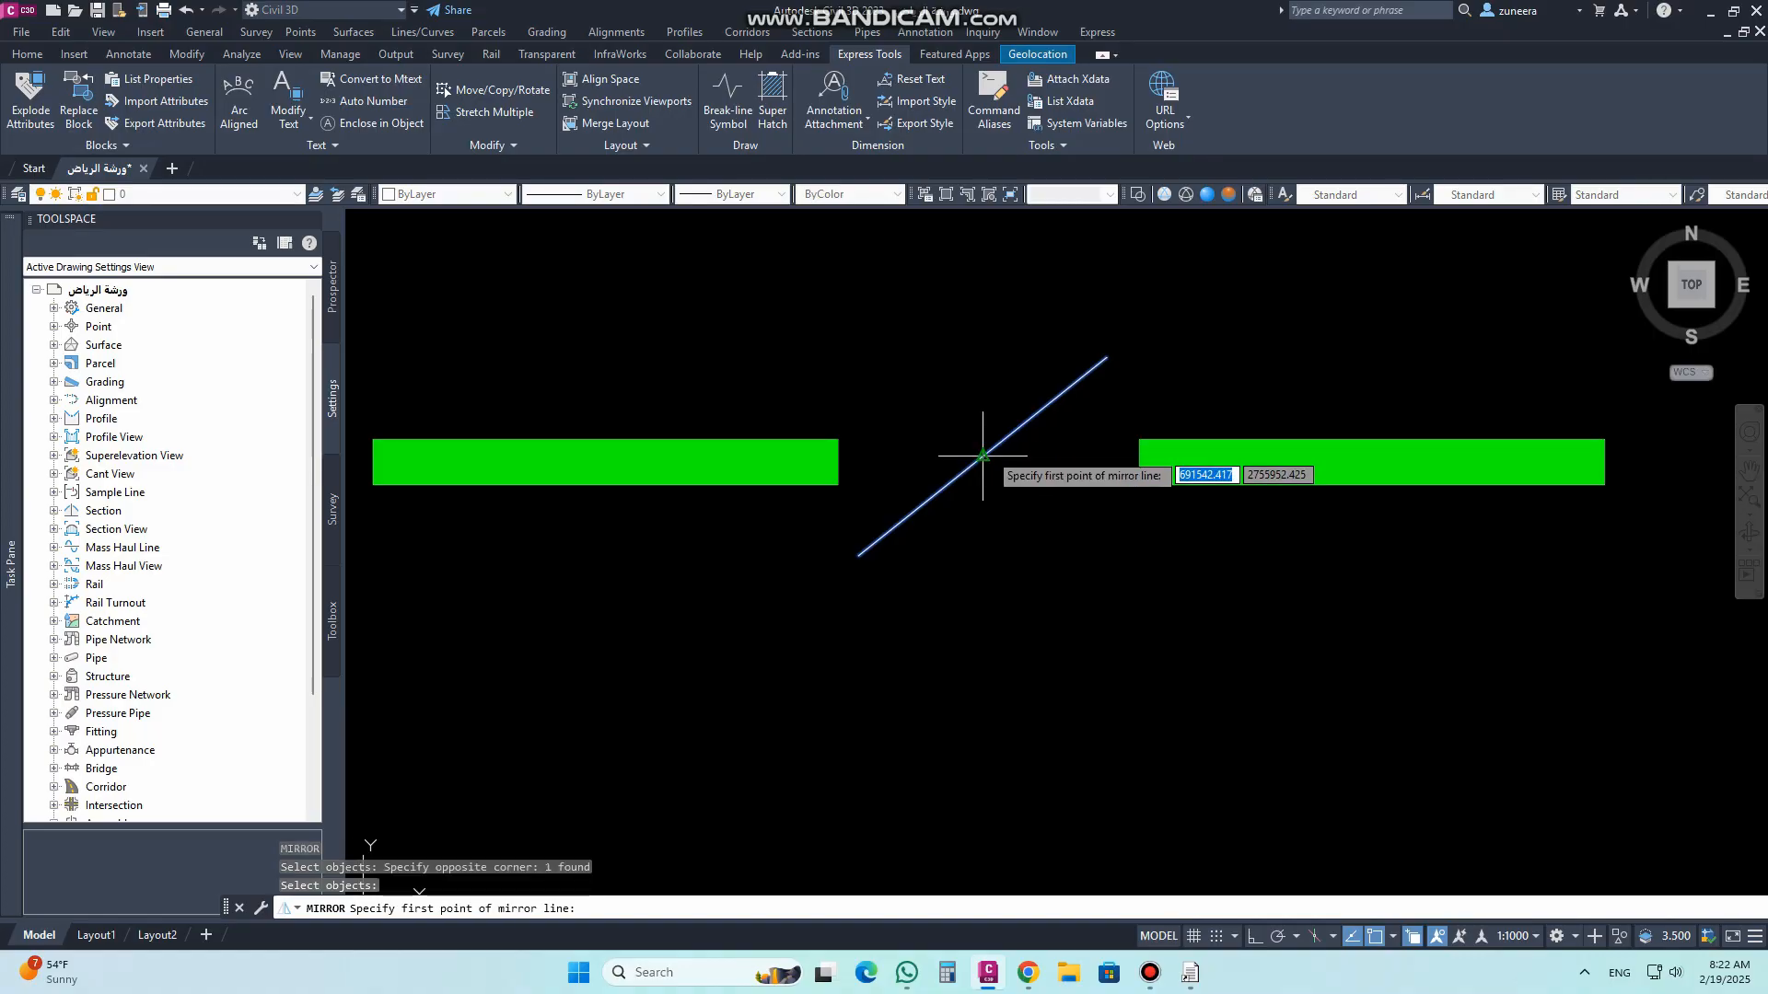
left_click(982, 457)
key("F8")
left_click(992, 737)
key("Return")
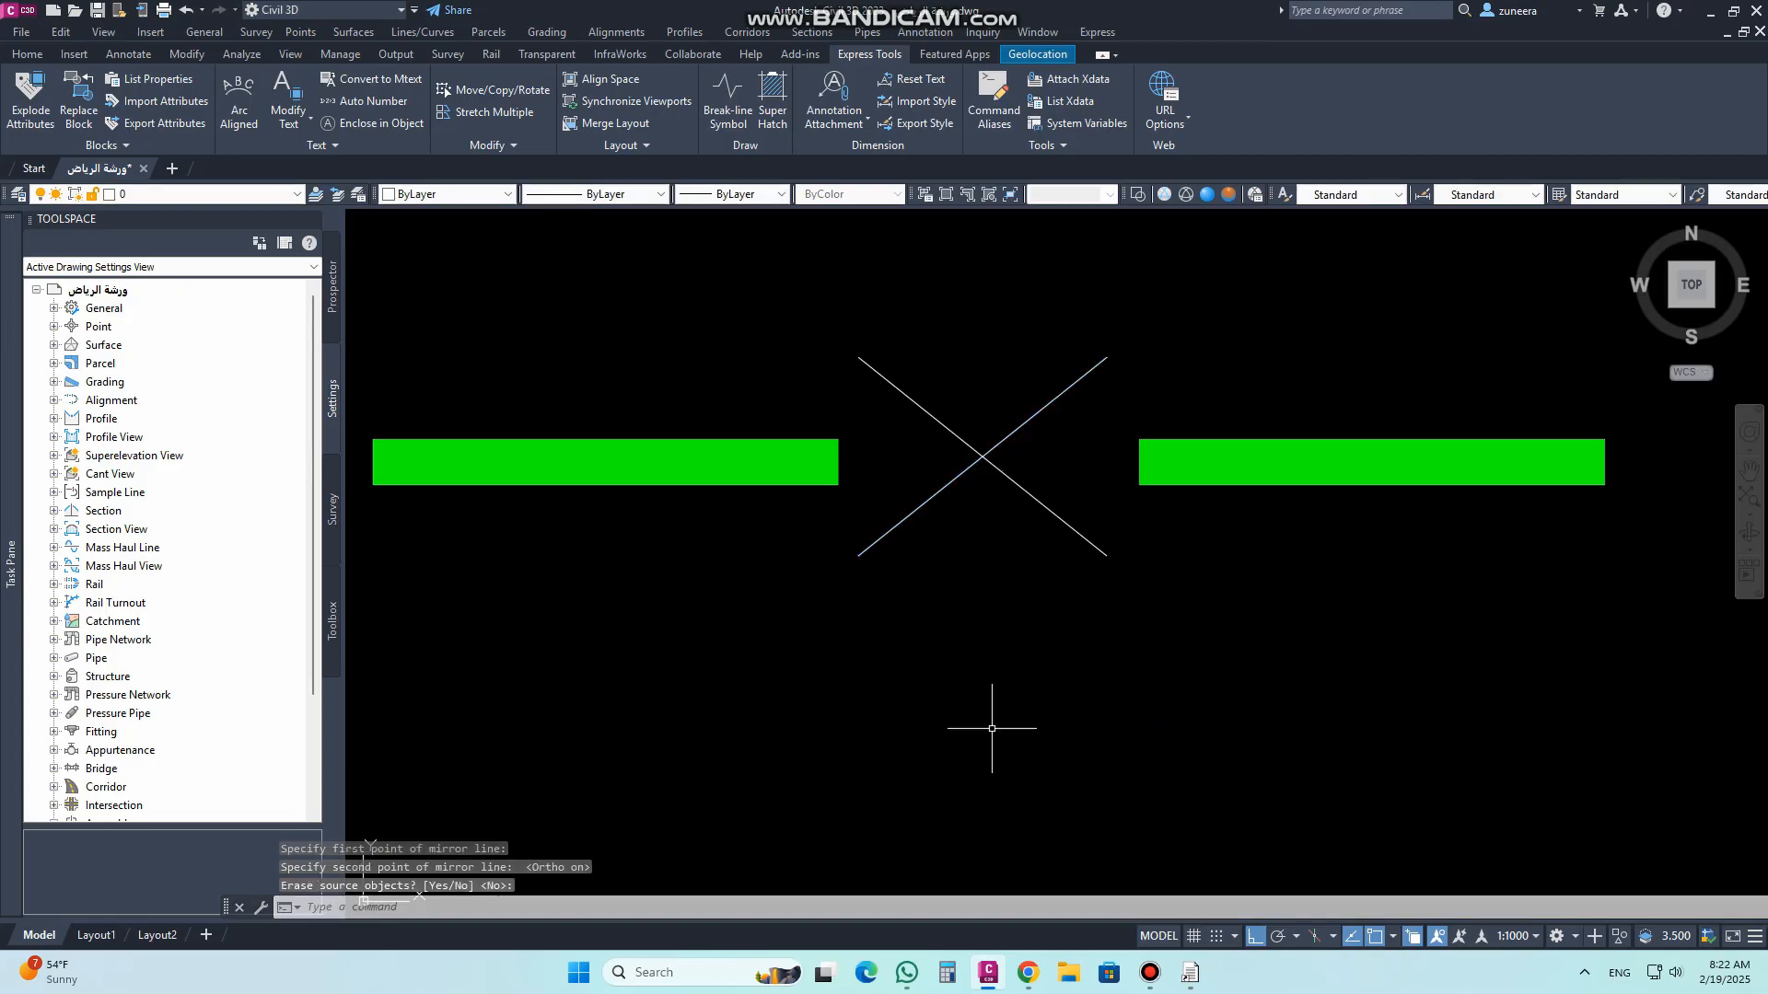
Step: Close the left and right sides of the X with vertical polylines to form a bow-tie valve symbol
type("pl")
key("Return")
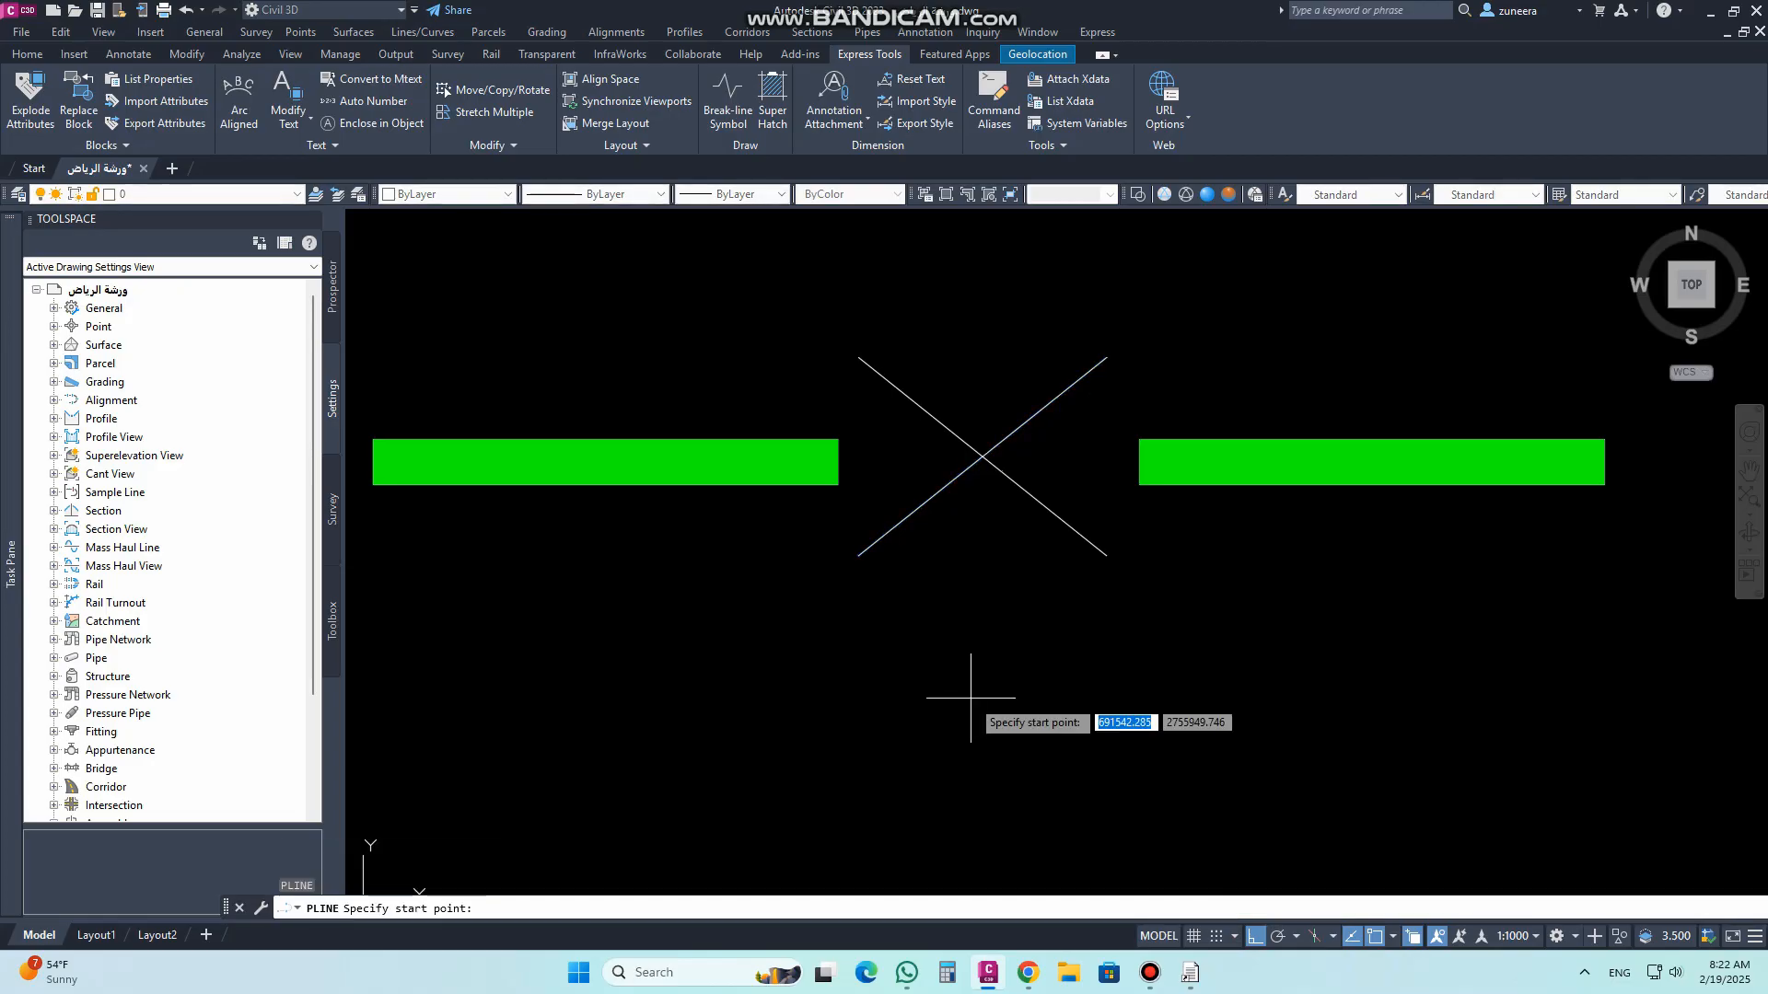
left_click(858, 556)
left_click(858, 357)
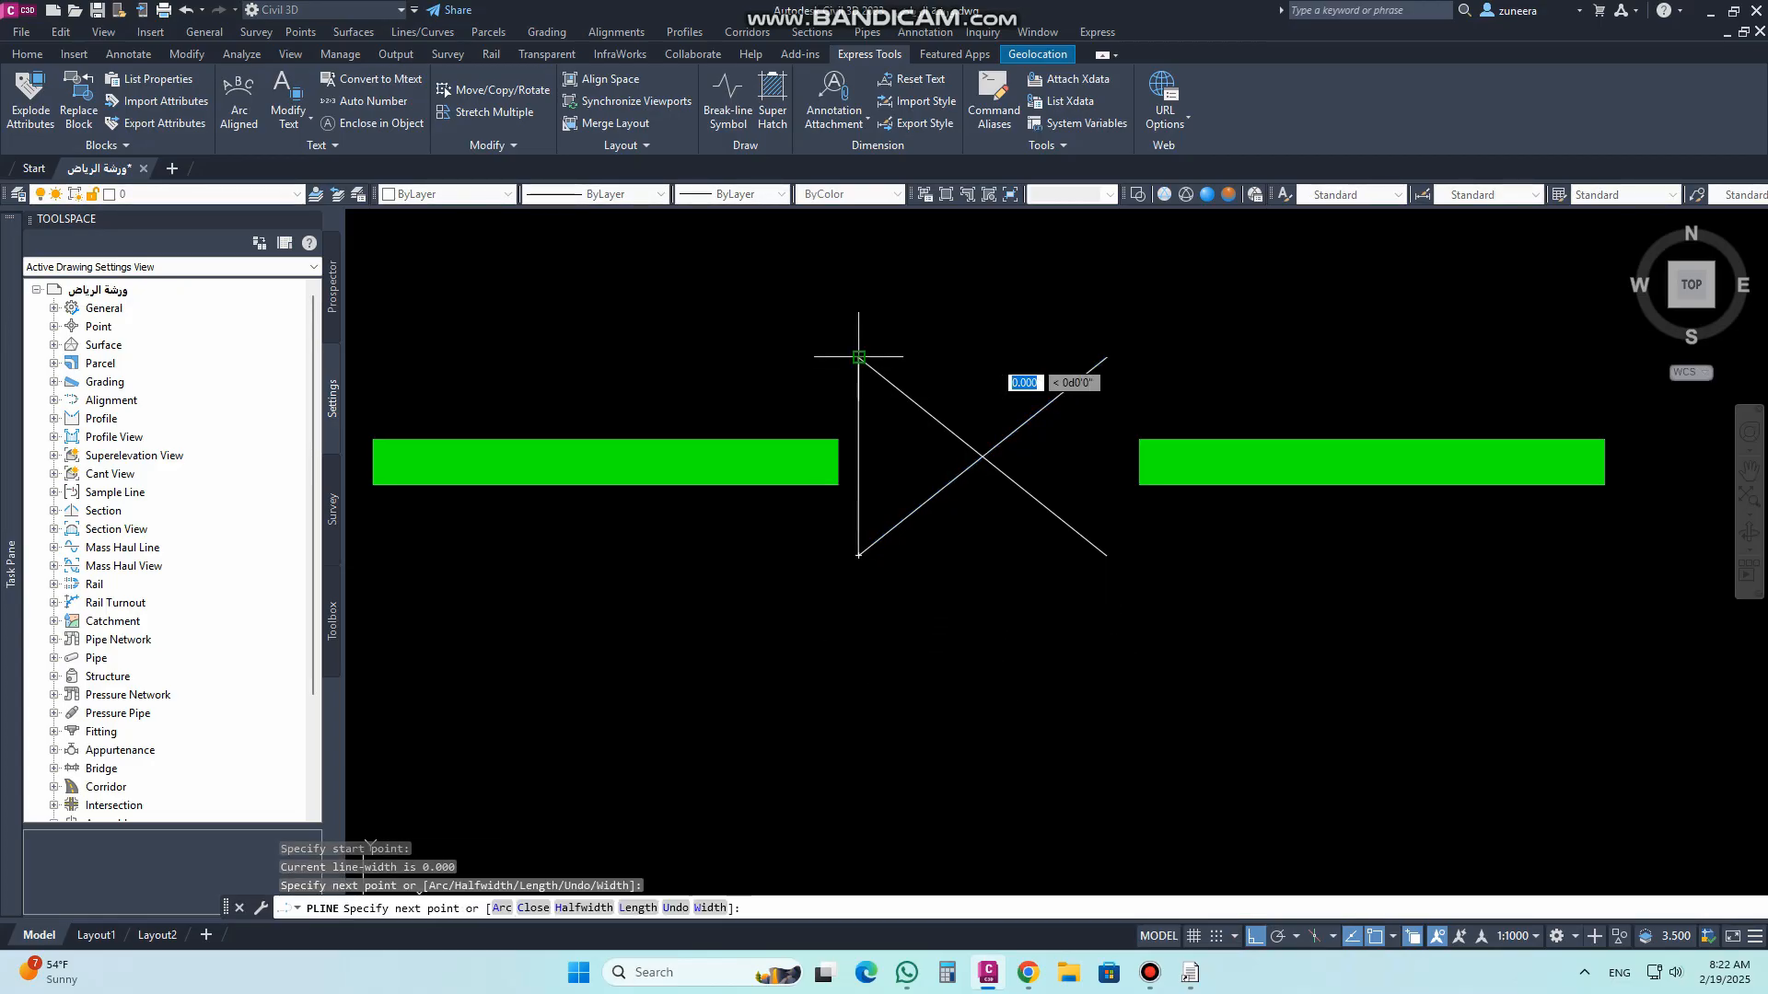
key("Return")
key("Return")
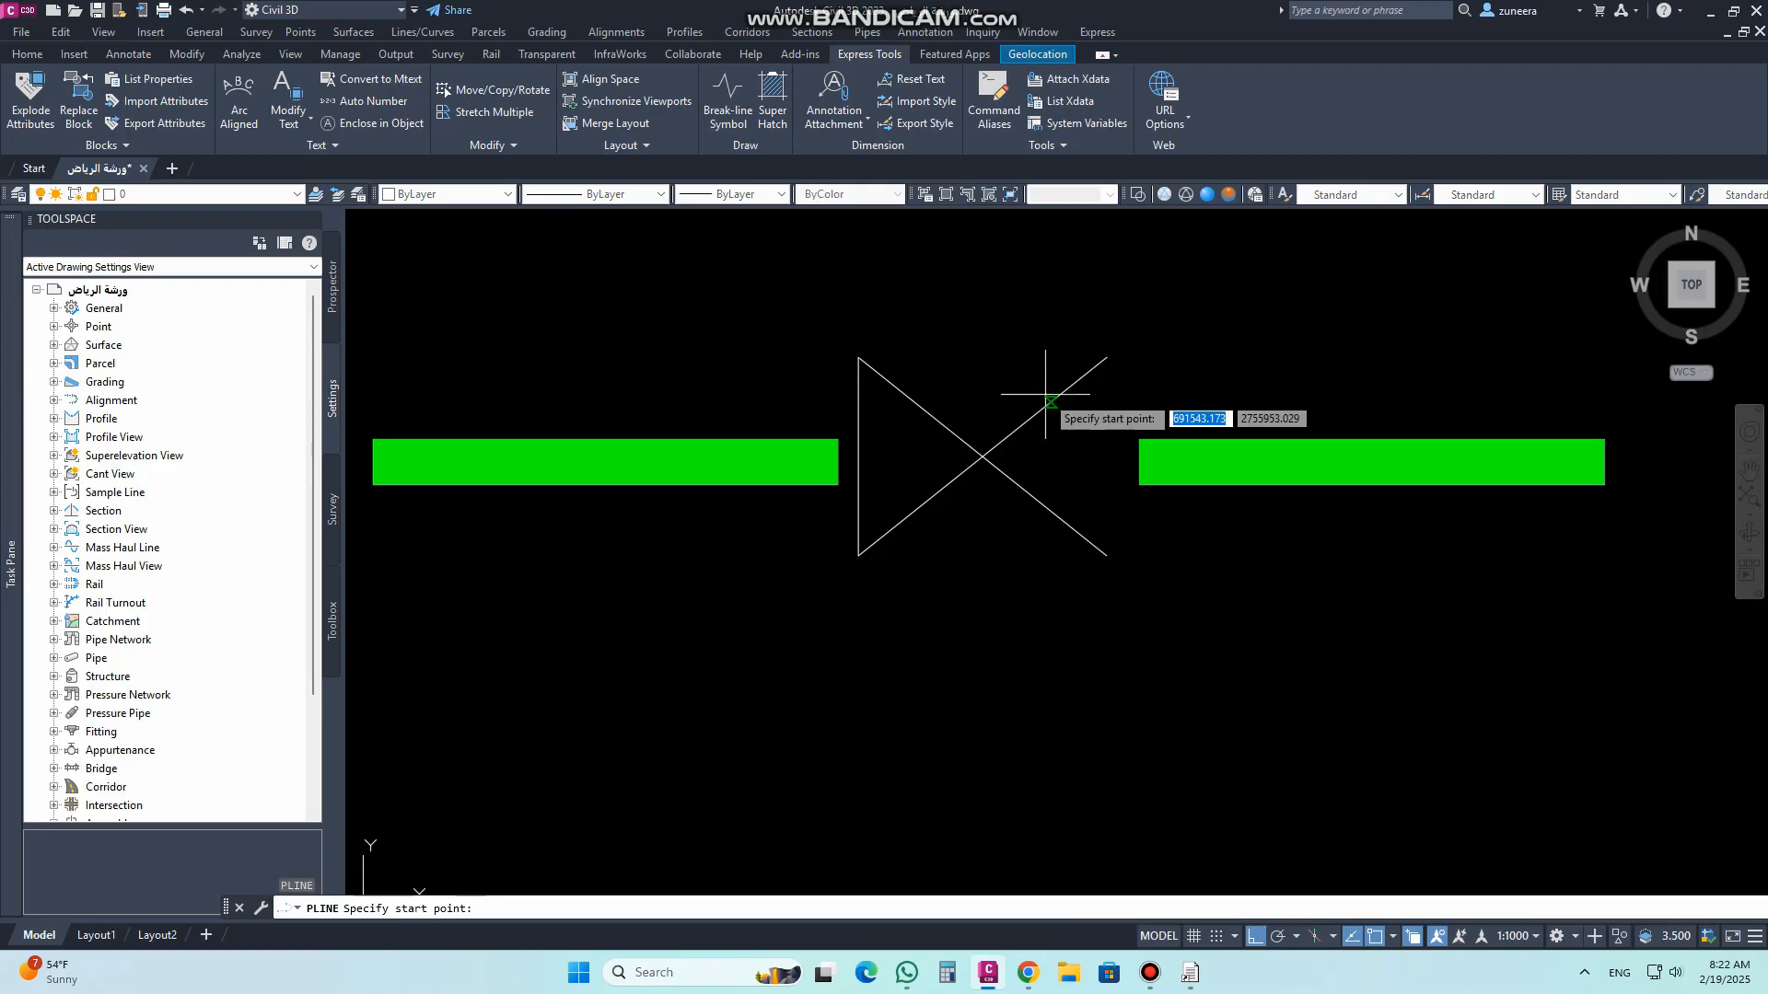
left_click(1107, 357)
left_click(1108, 558)
key("Return")
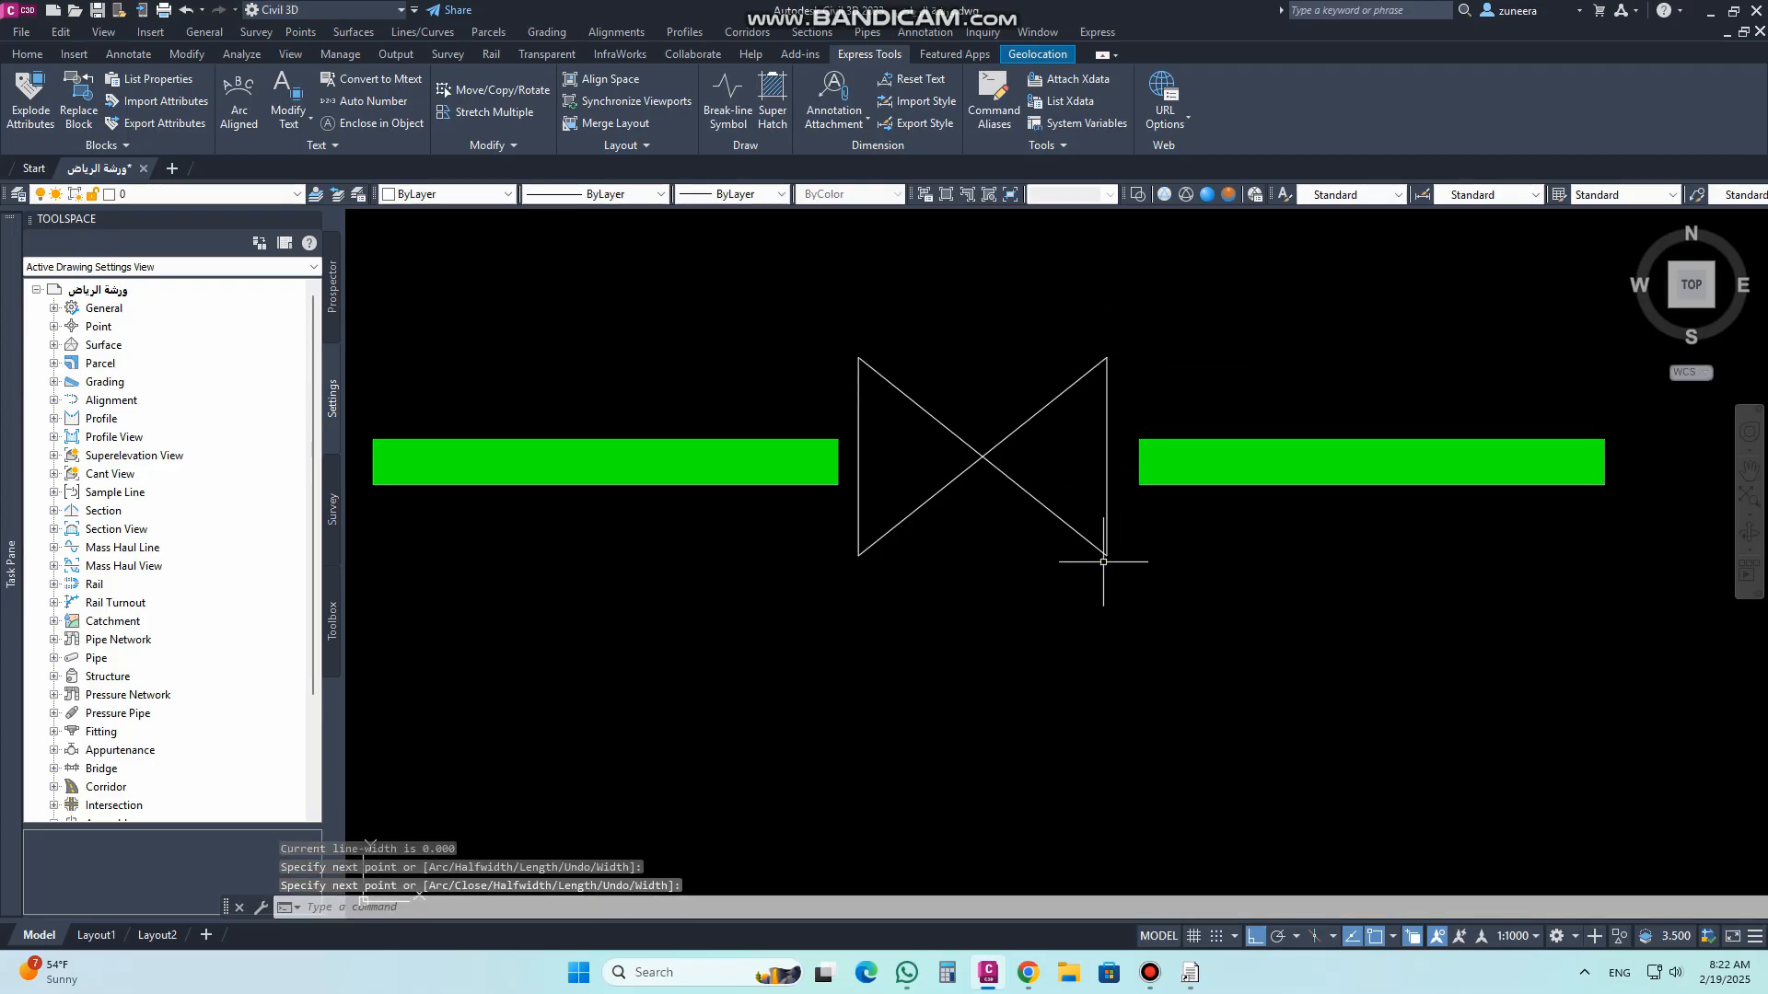
Step: Match the right green line's properties onto the valve symbol's two diagonals and two vertical sides
scroll(1004, 533, "down", 2)
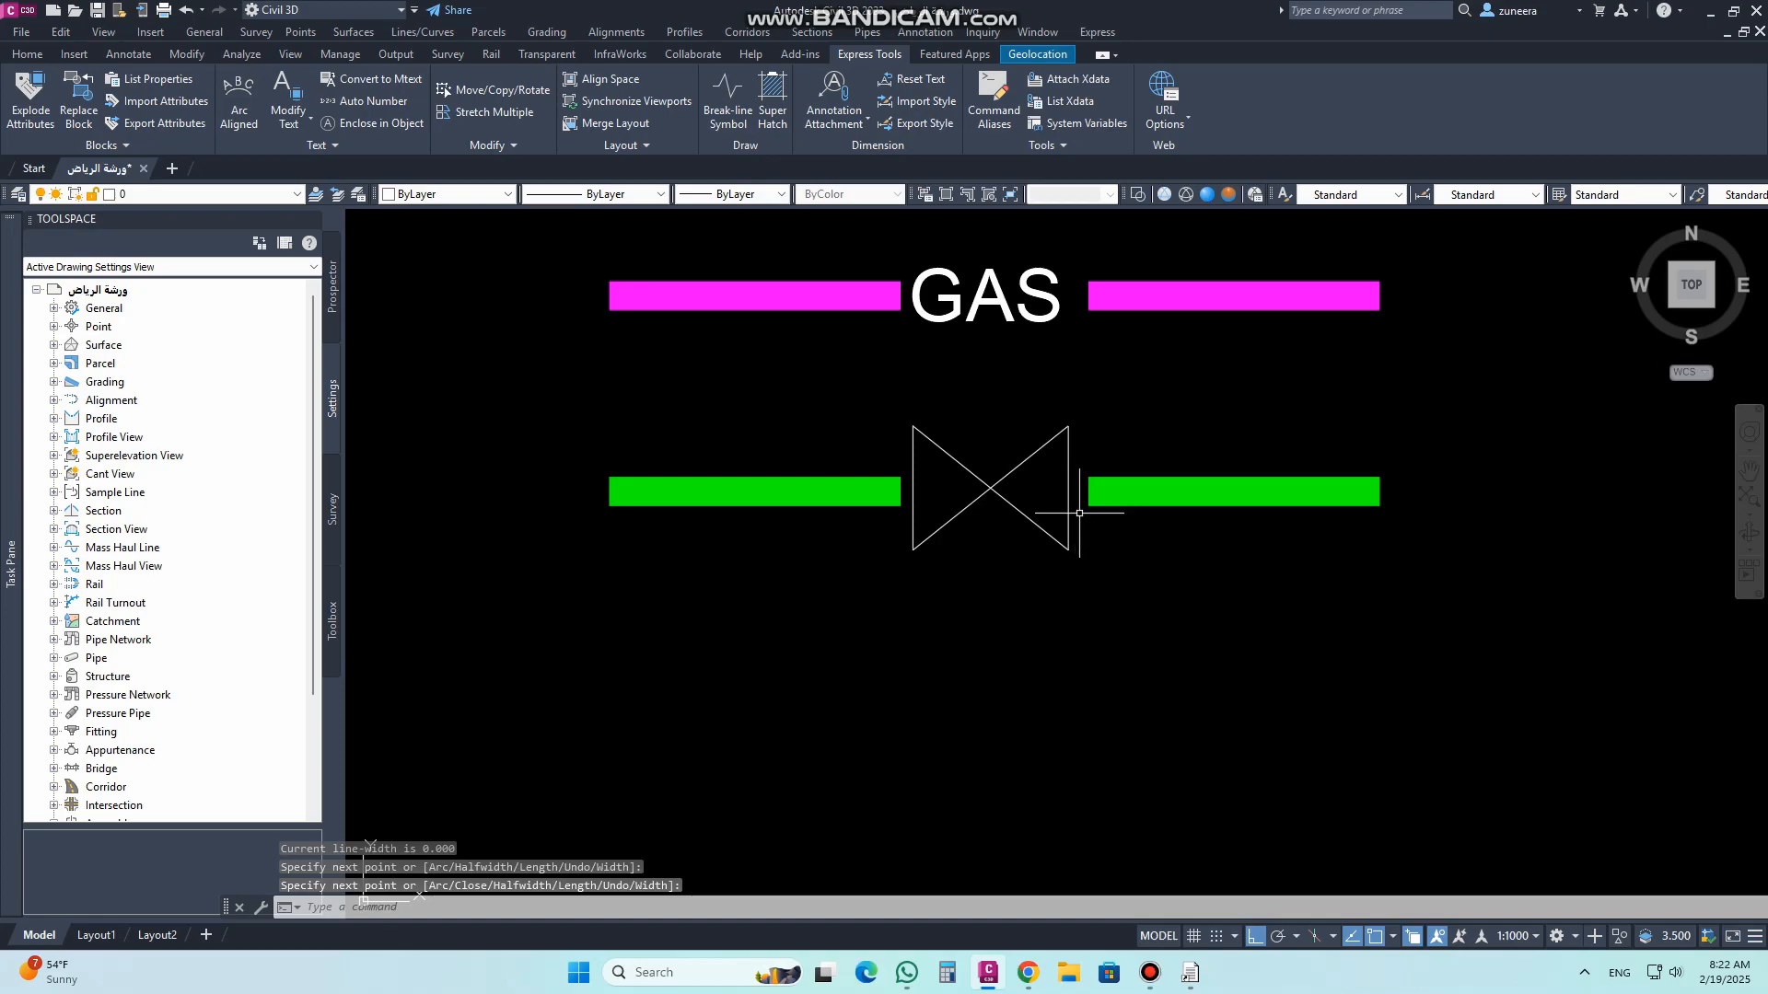
type("MA")
key("Return")
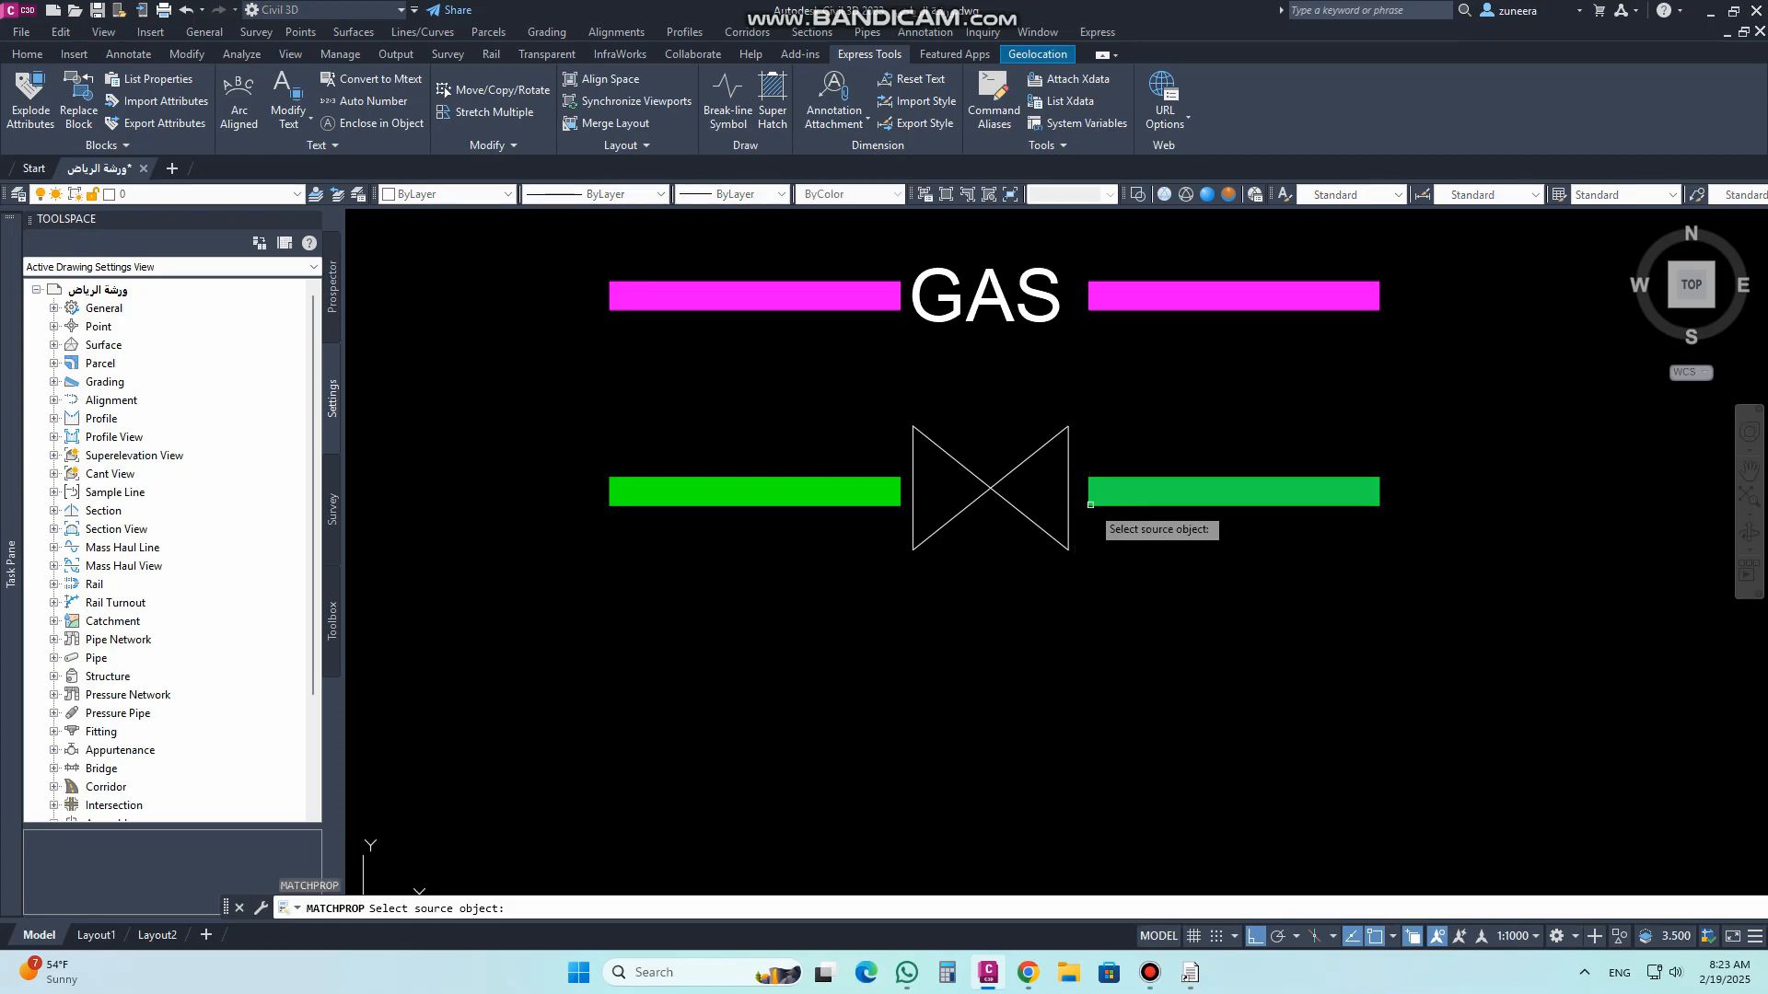
left_click(1094, 502)
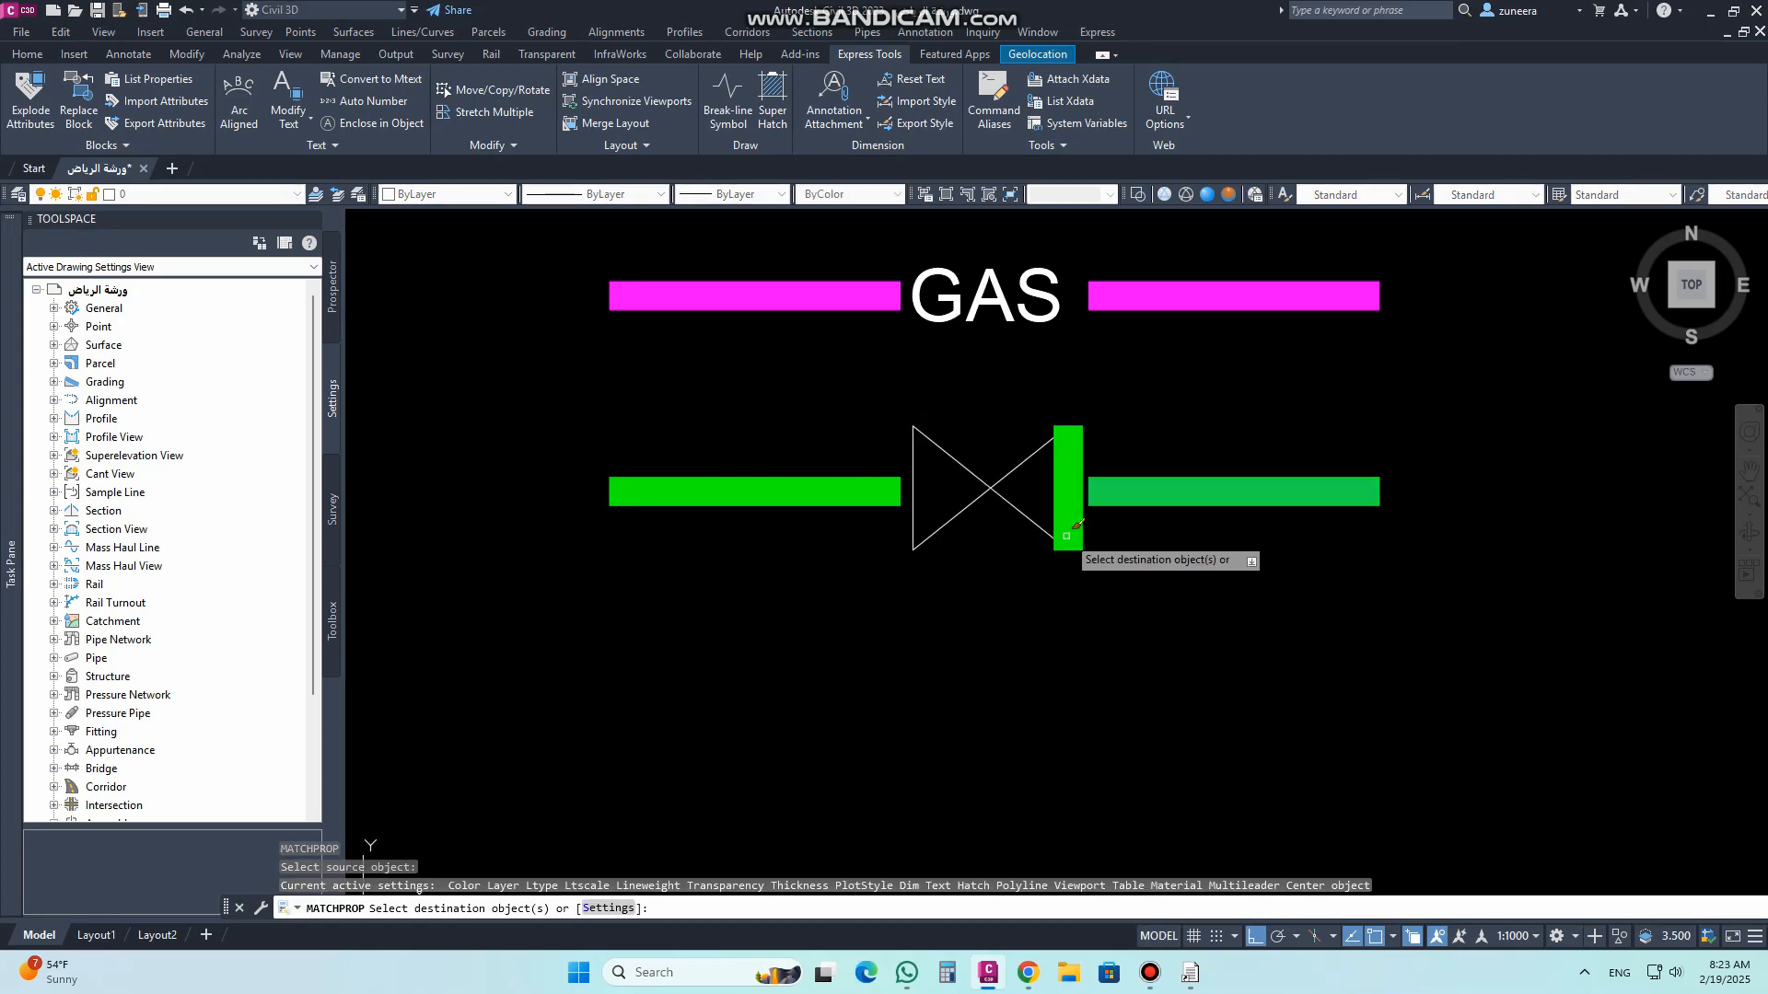
left_click(1067, 525)
left_click(1031, 518)
left_click(1023, 465)
left_click(918, 479)
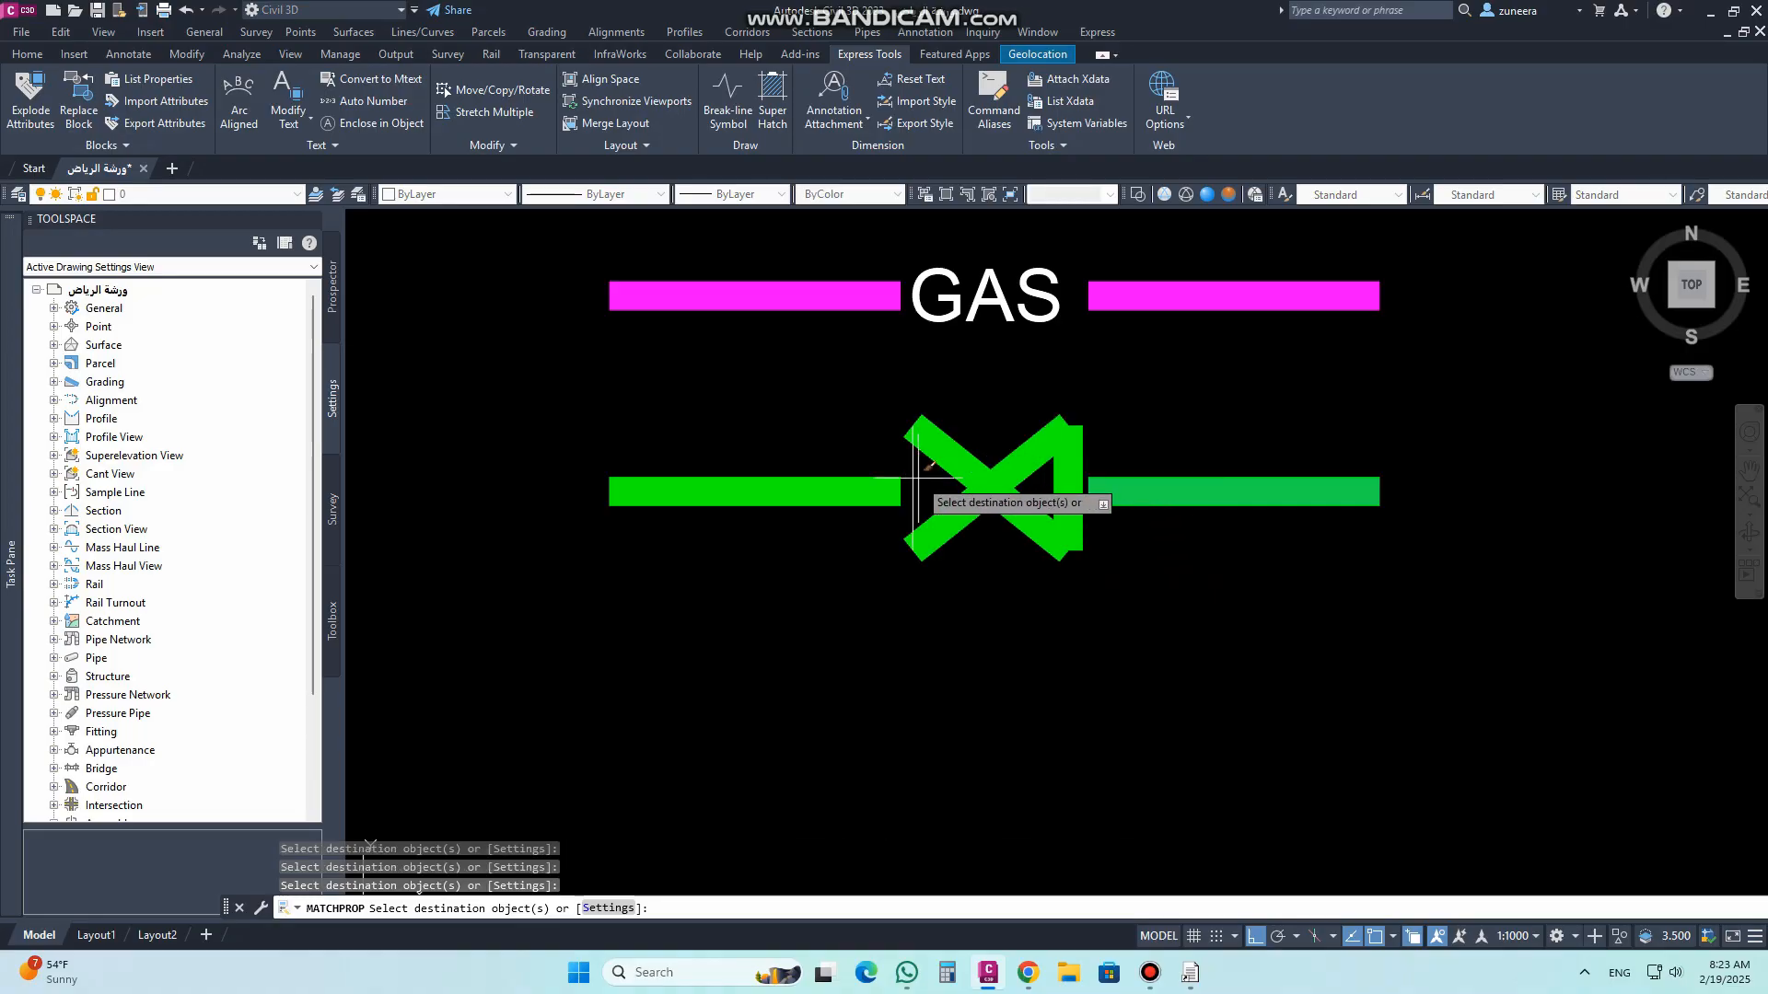
left_click(910, 479)
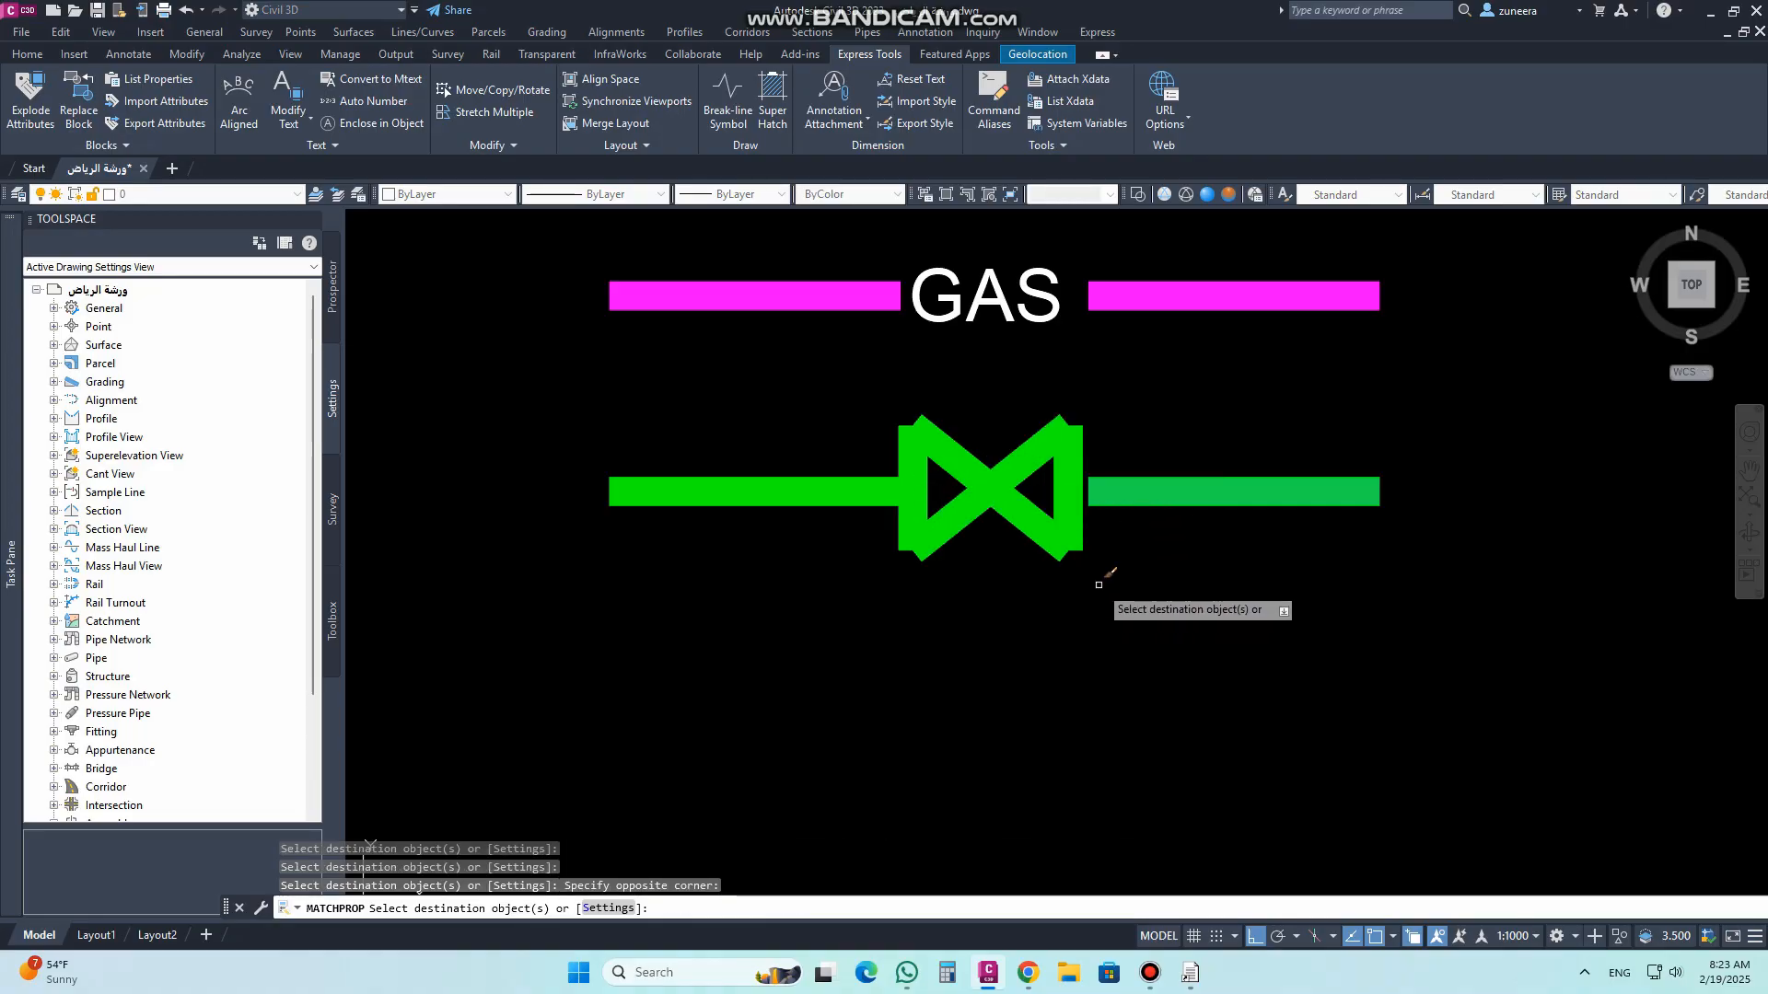
key("Escape")
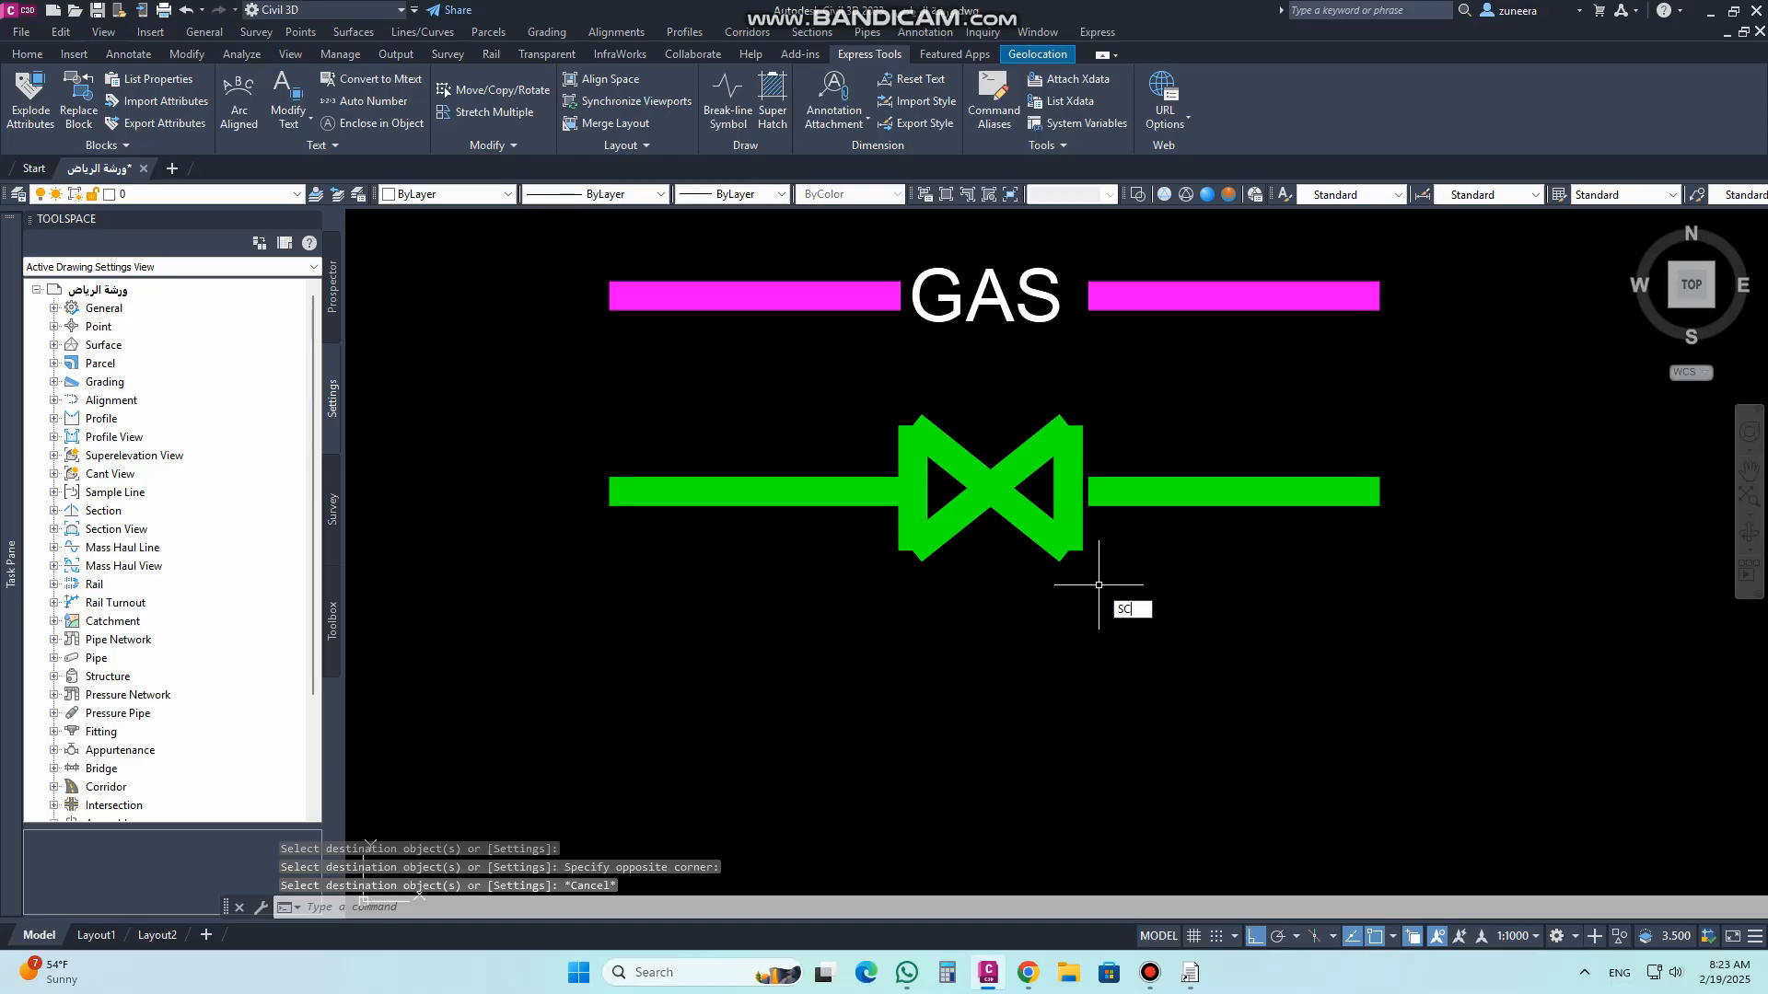
Step: Scale the green valve symbol down about its centre, leaving clear gaps to the green lines on both sides
key("Return")
left_click(1100, 590)
left_click(917, 407)
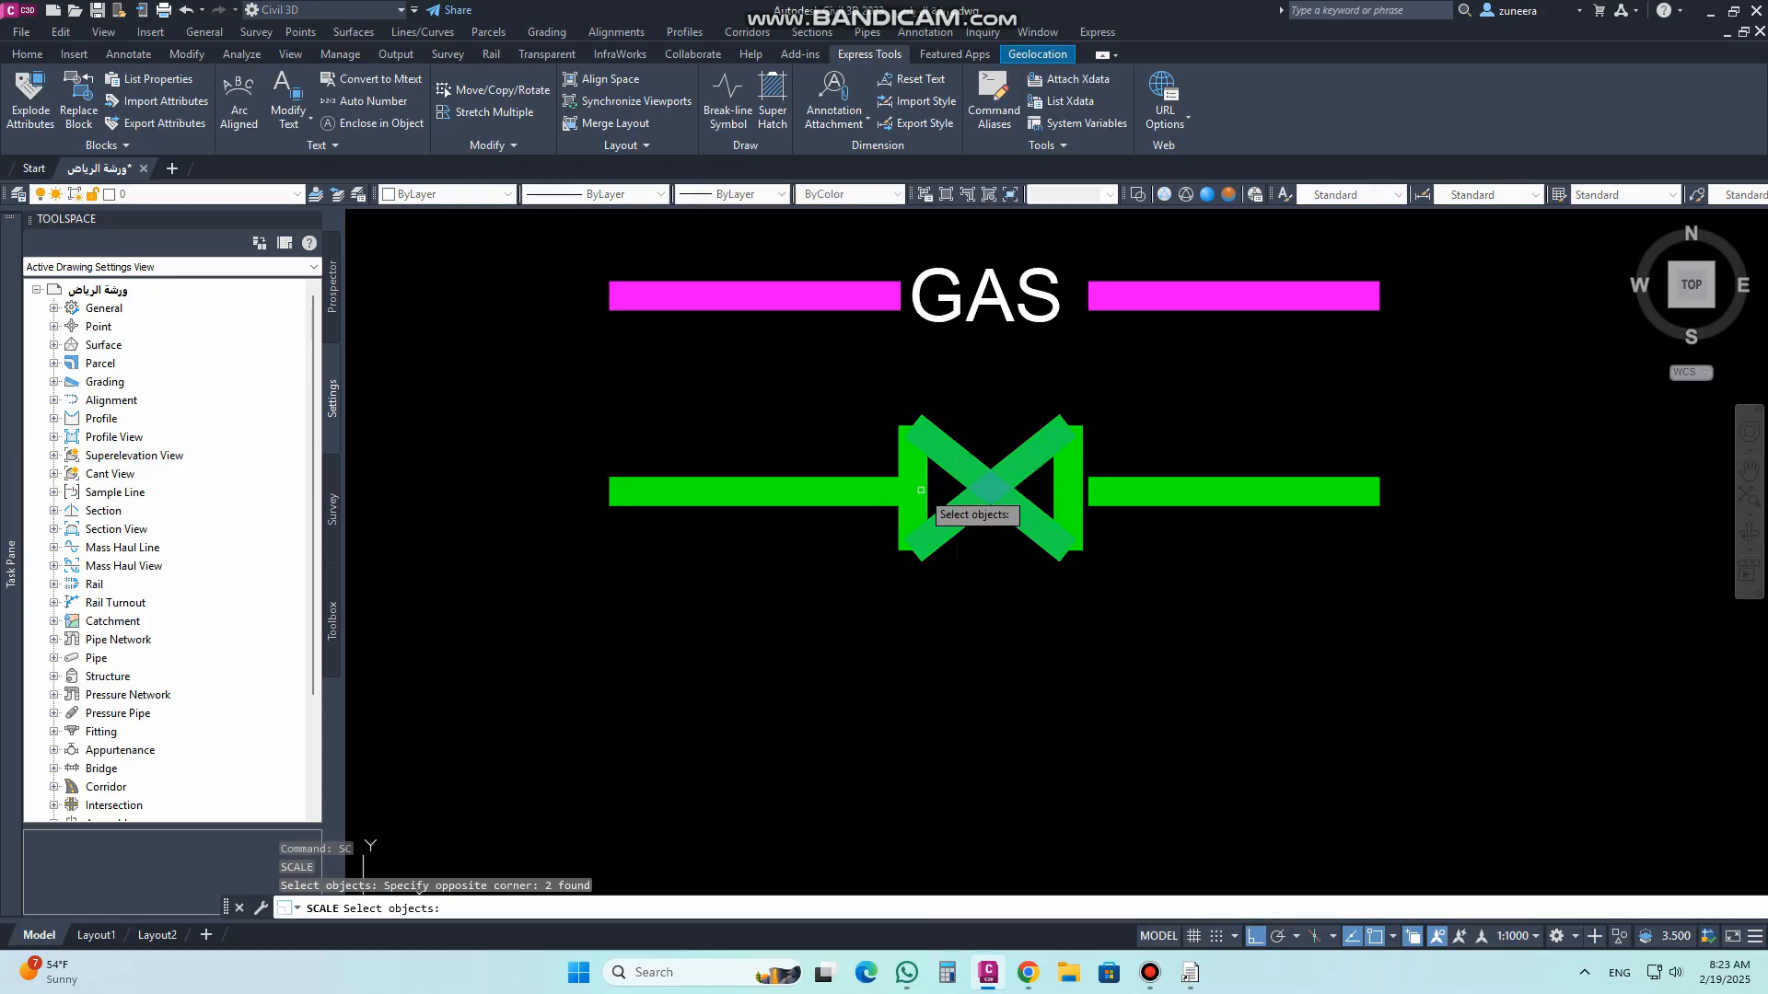
left_click(923, 489)
left_click(1054, 488)
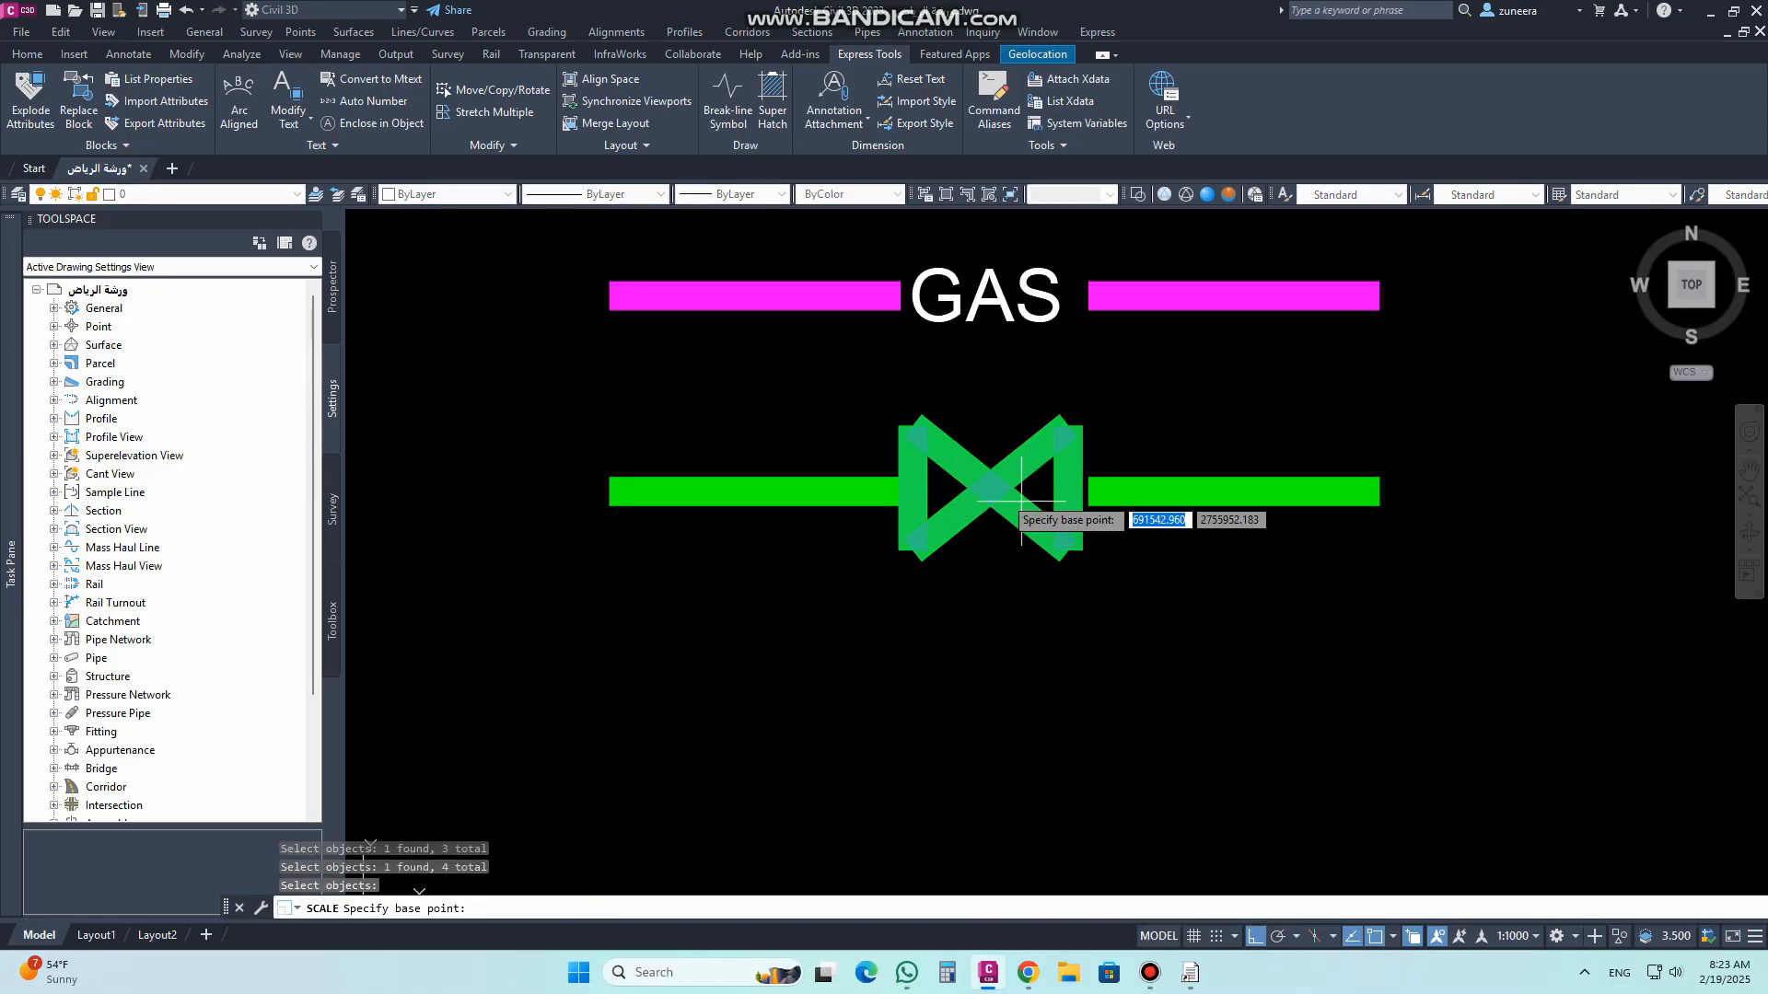
key("Return")
left_click(991, 488)
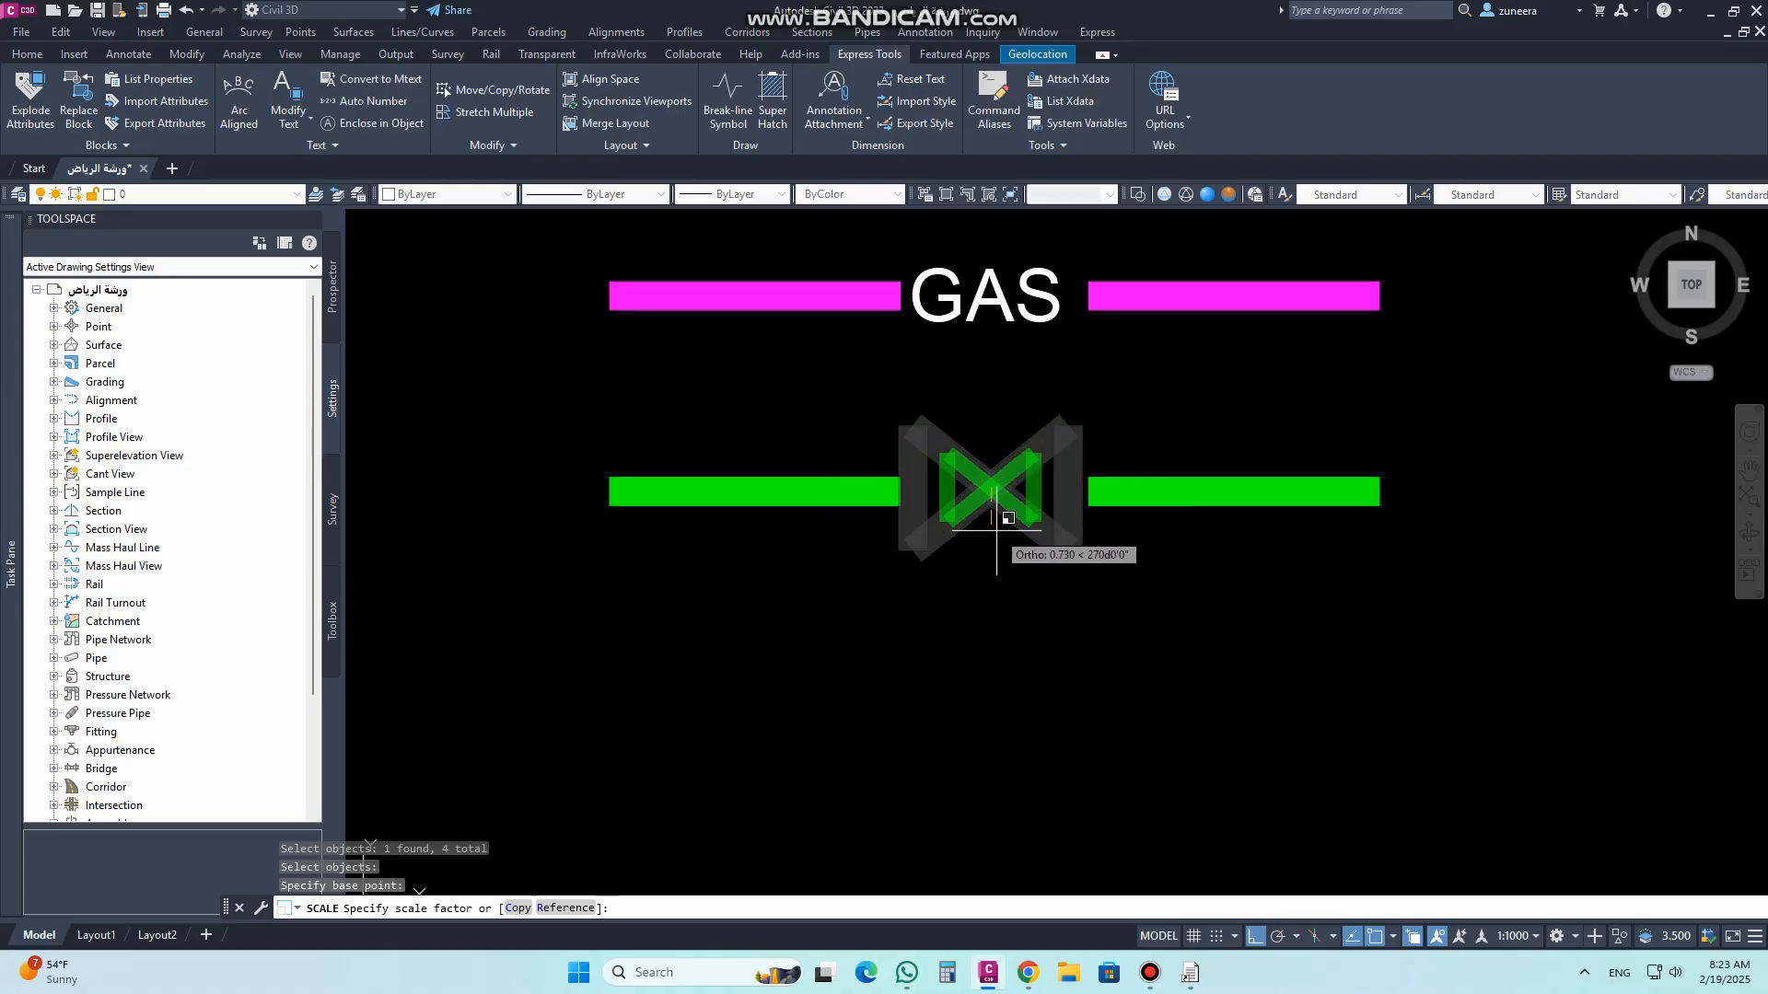
left_click(993, 527)
scroll(1020, 562, "down", 4)
scroll(1046, 557, "up", 2)
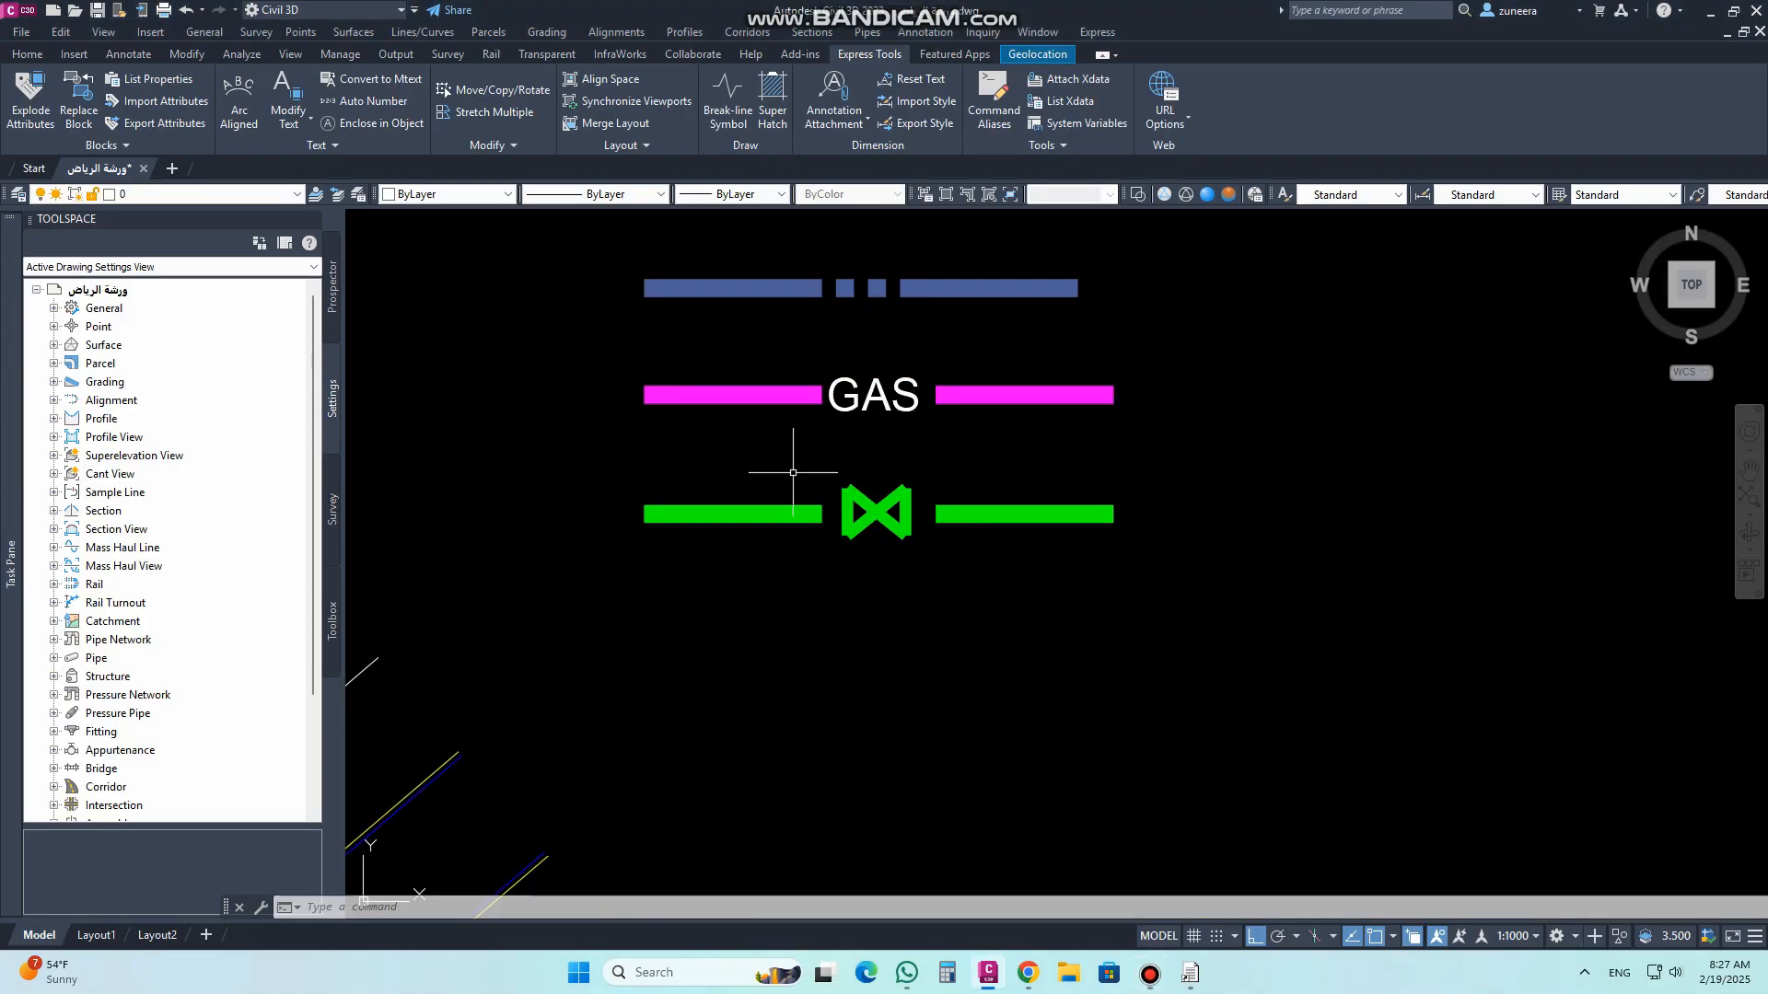
Step: Start the Make Shape command and save the shape file on the Desktop as WS.shp
scroll(824, 515, "up", 3)
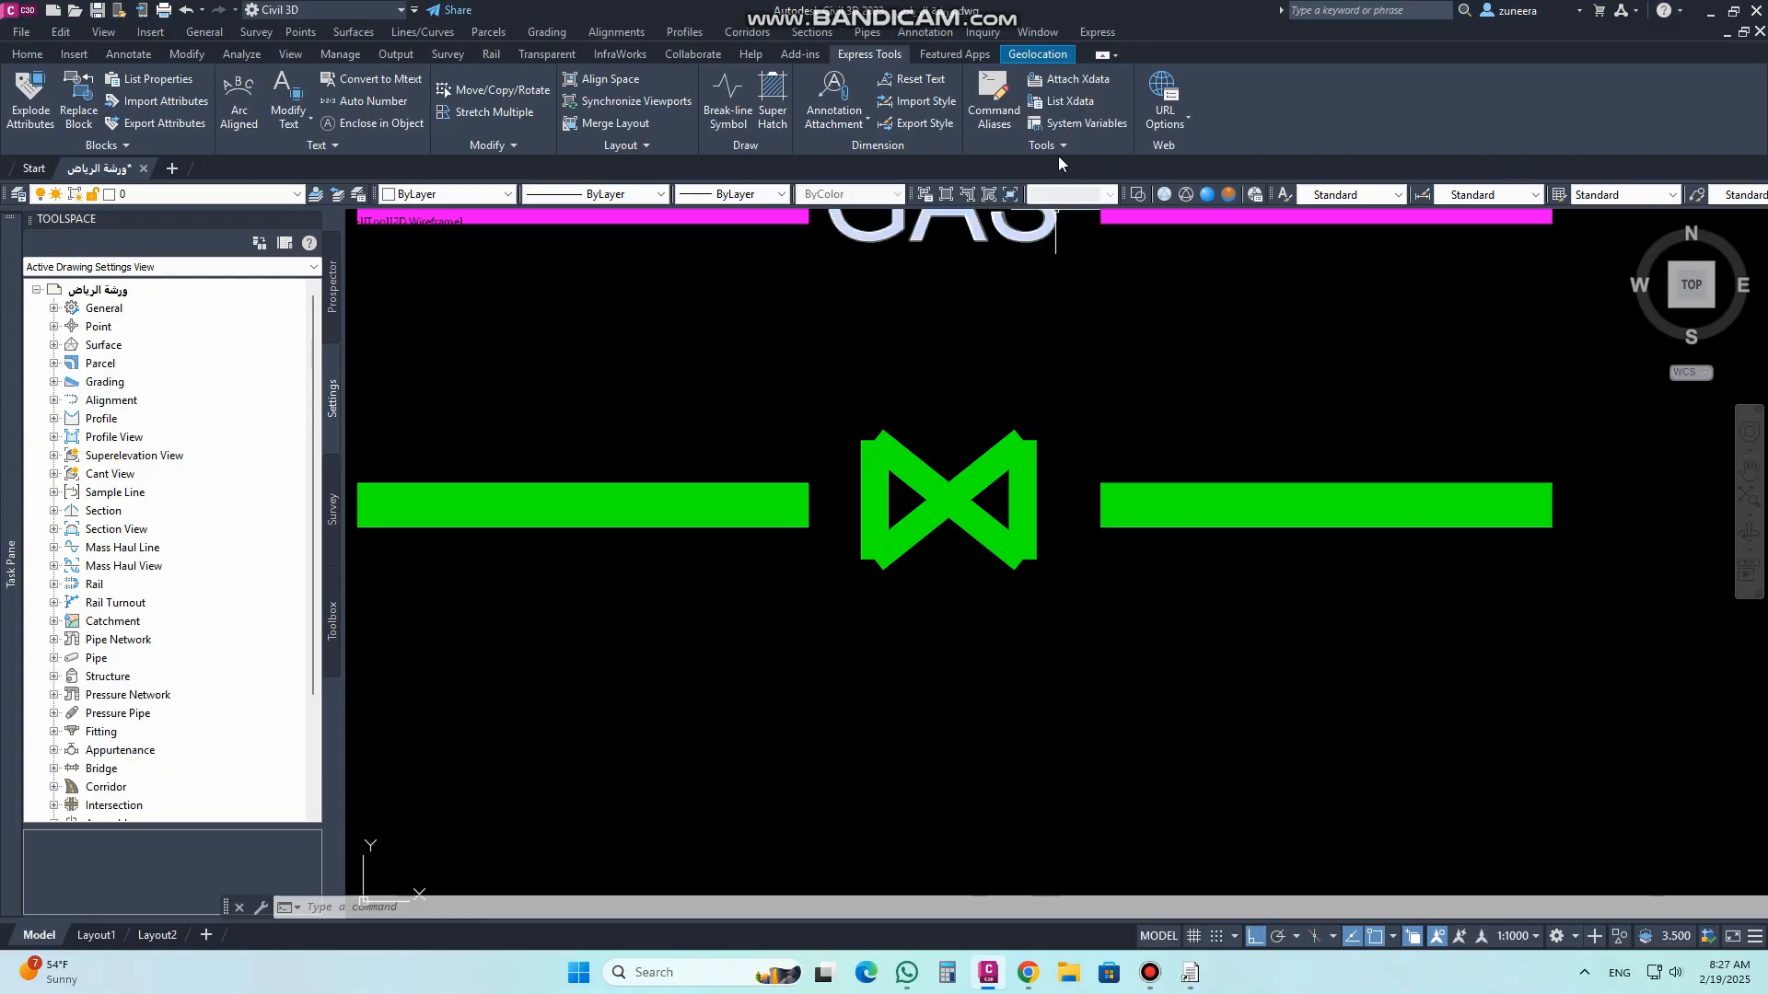
left_click(1058, 146)
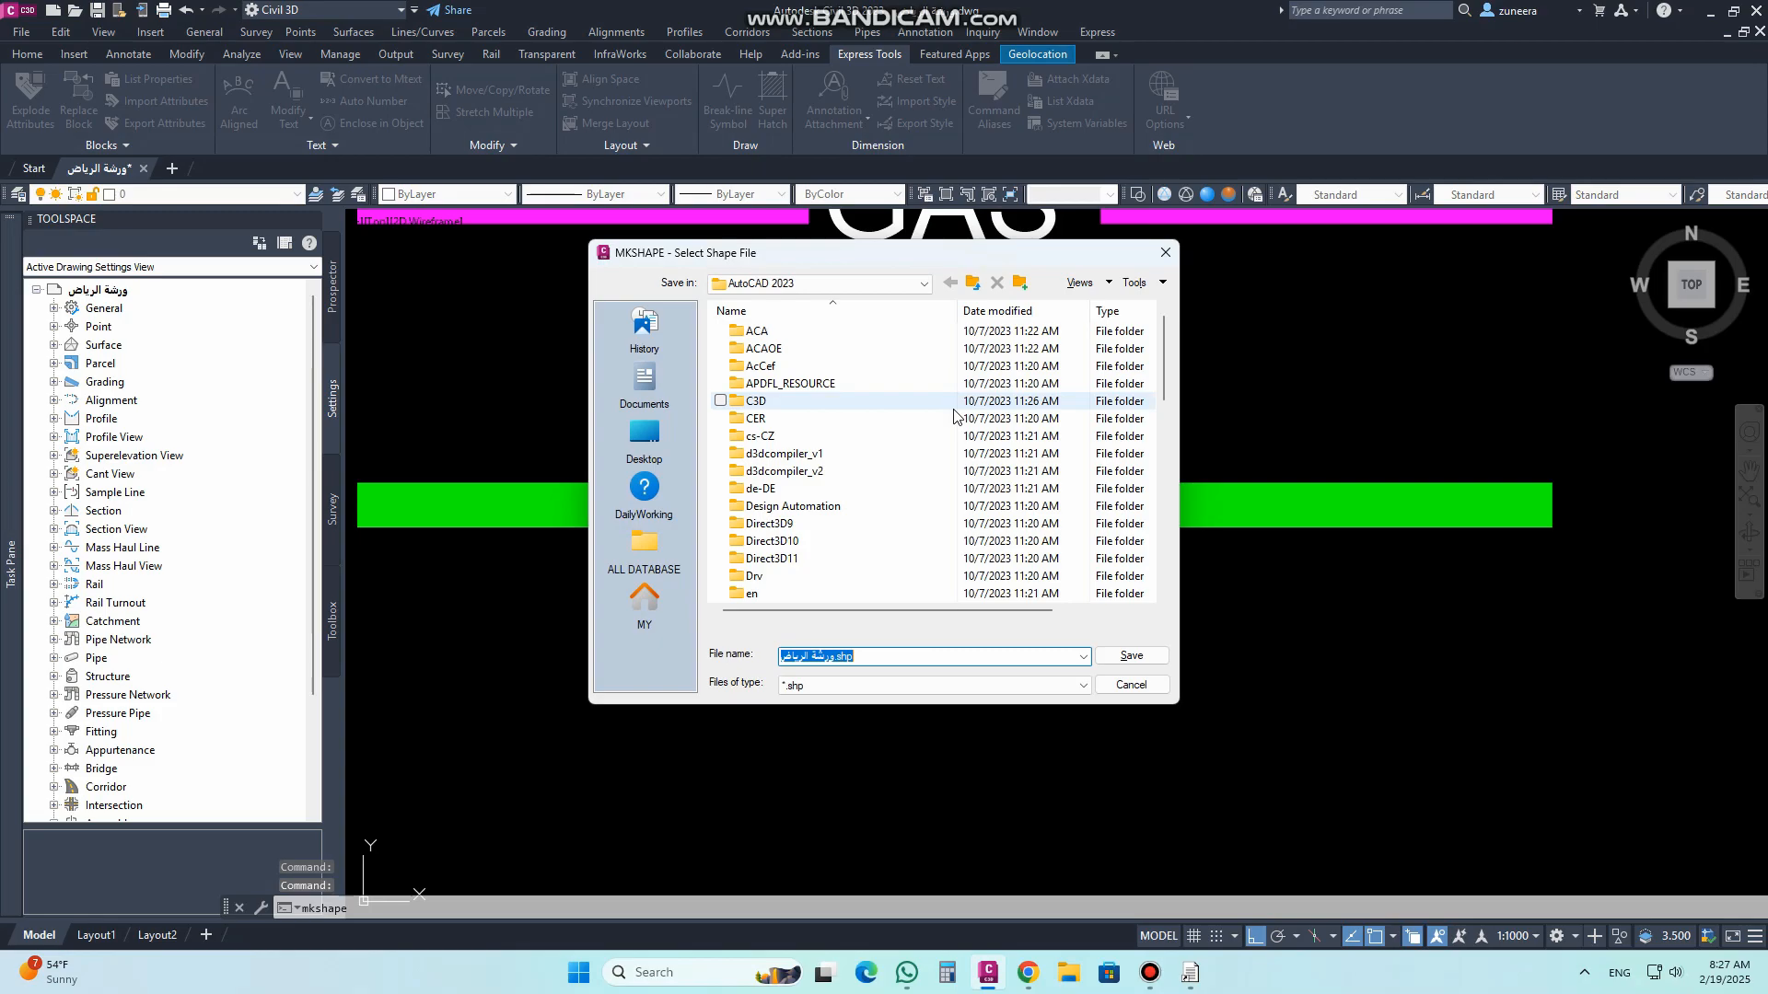
left_click(645, 438)
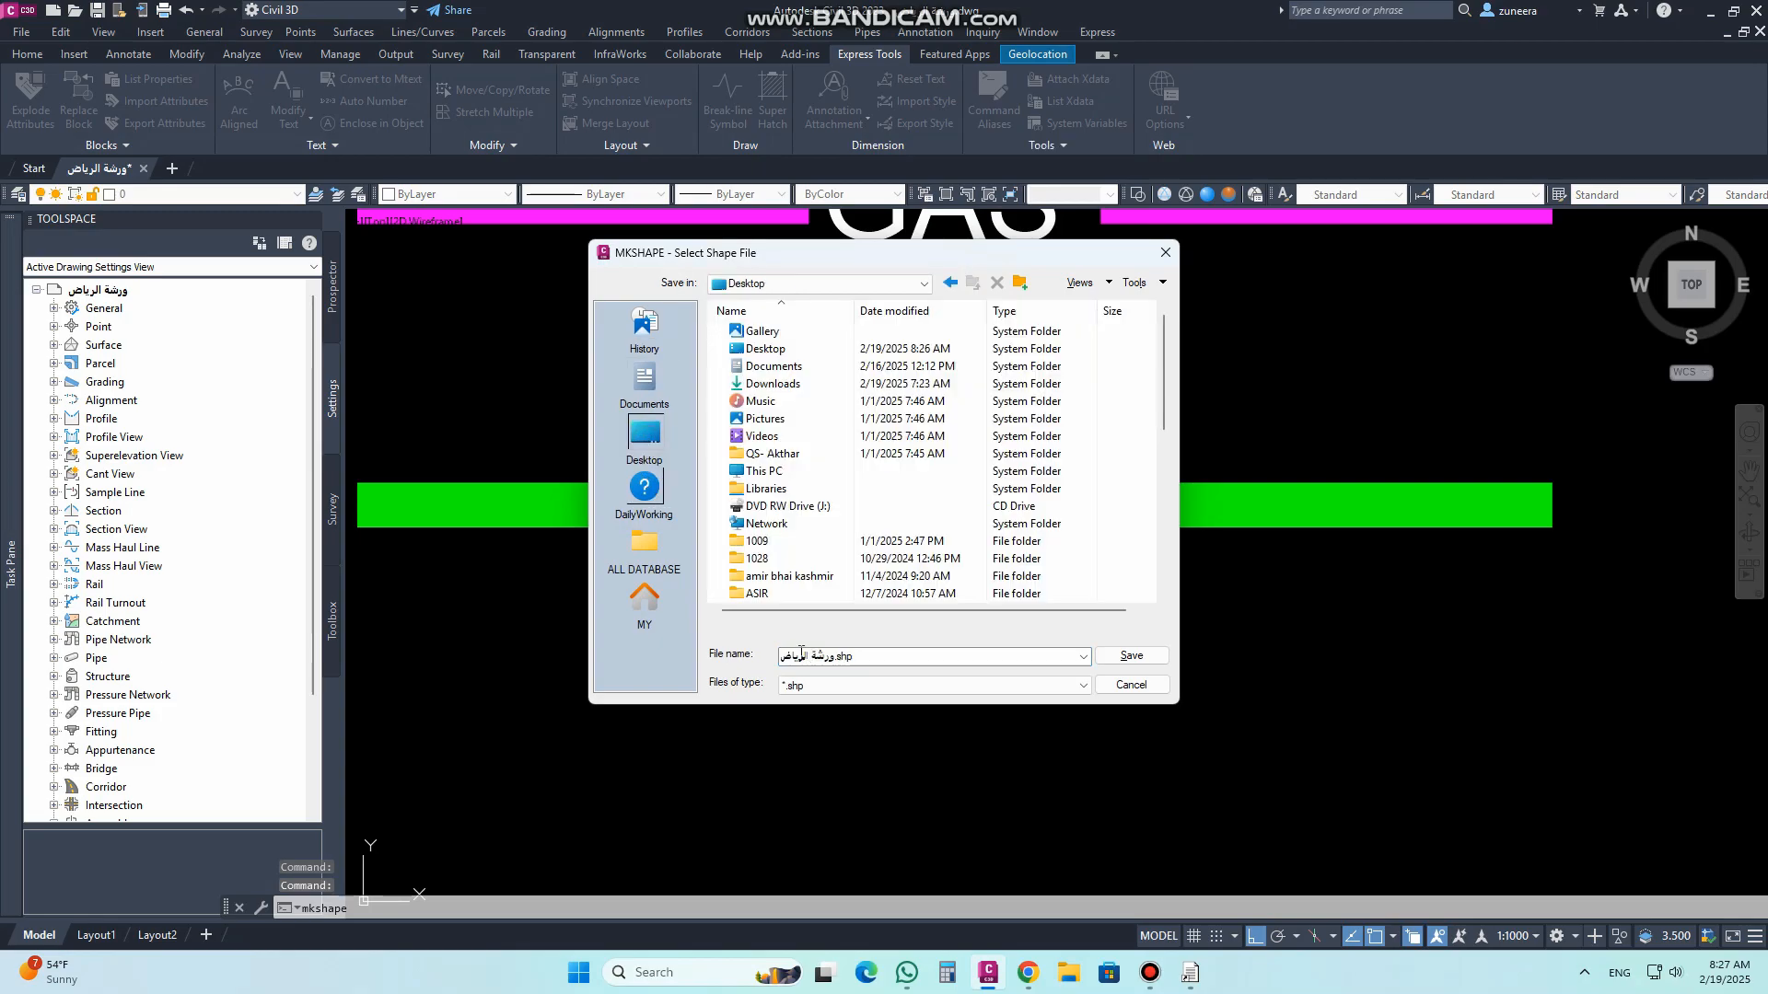
left_click(835, 656)
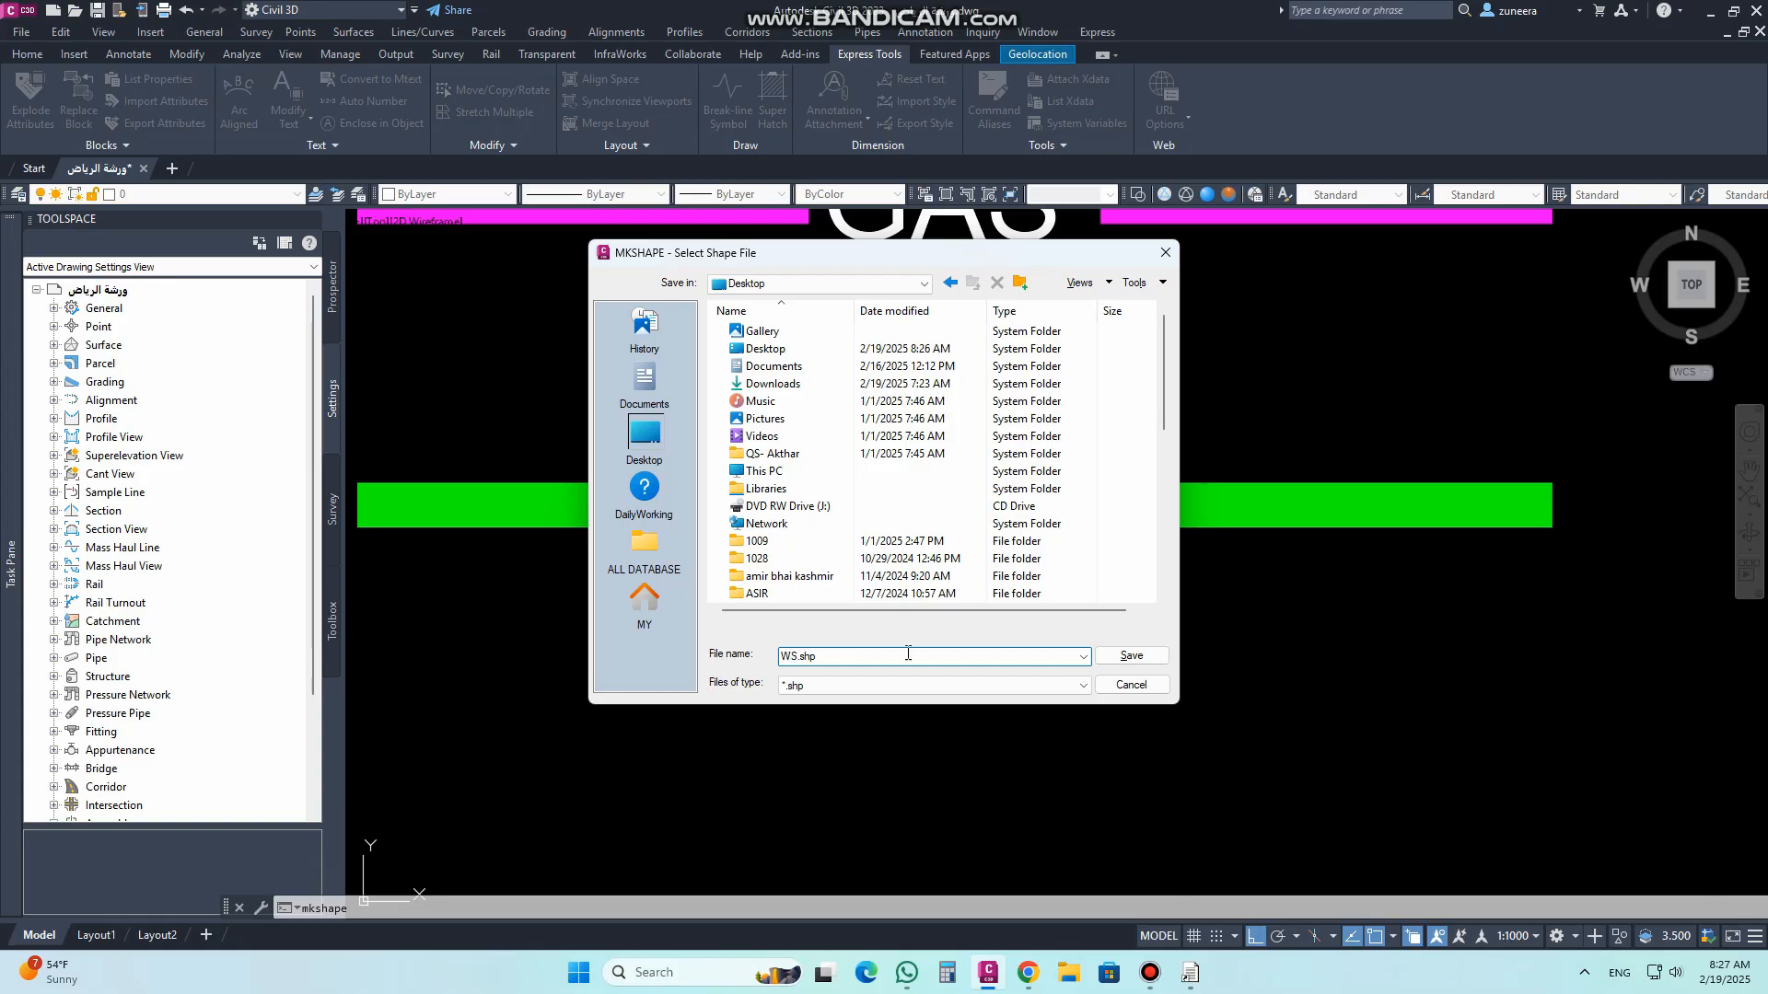
left_click(1156, 658)
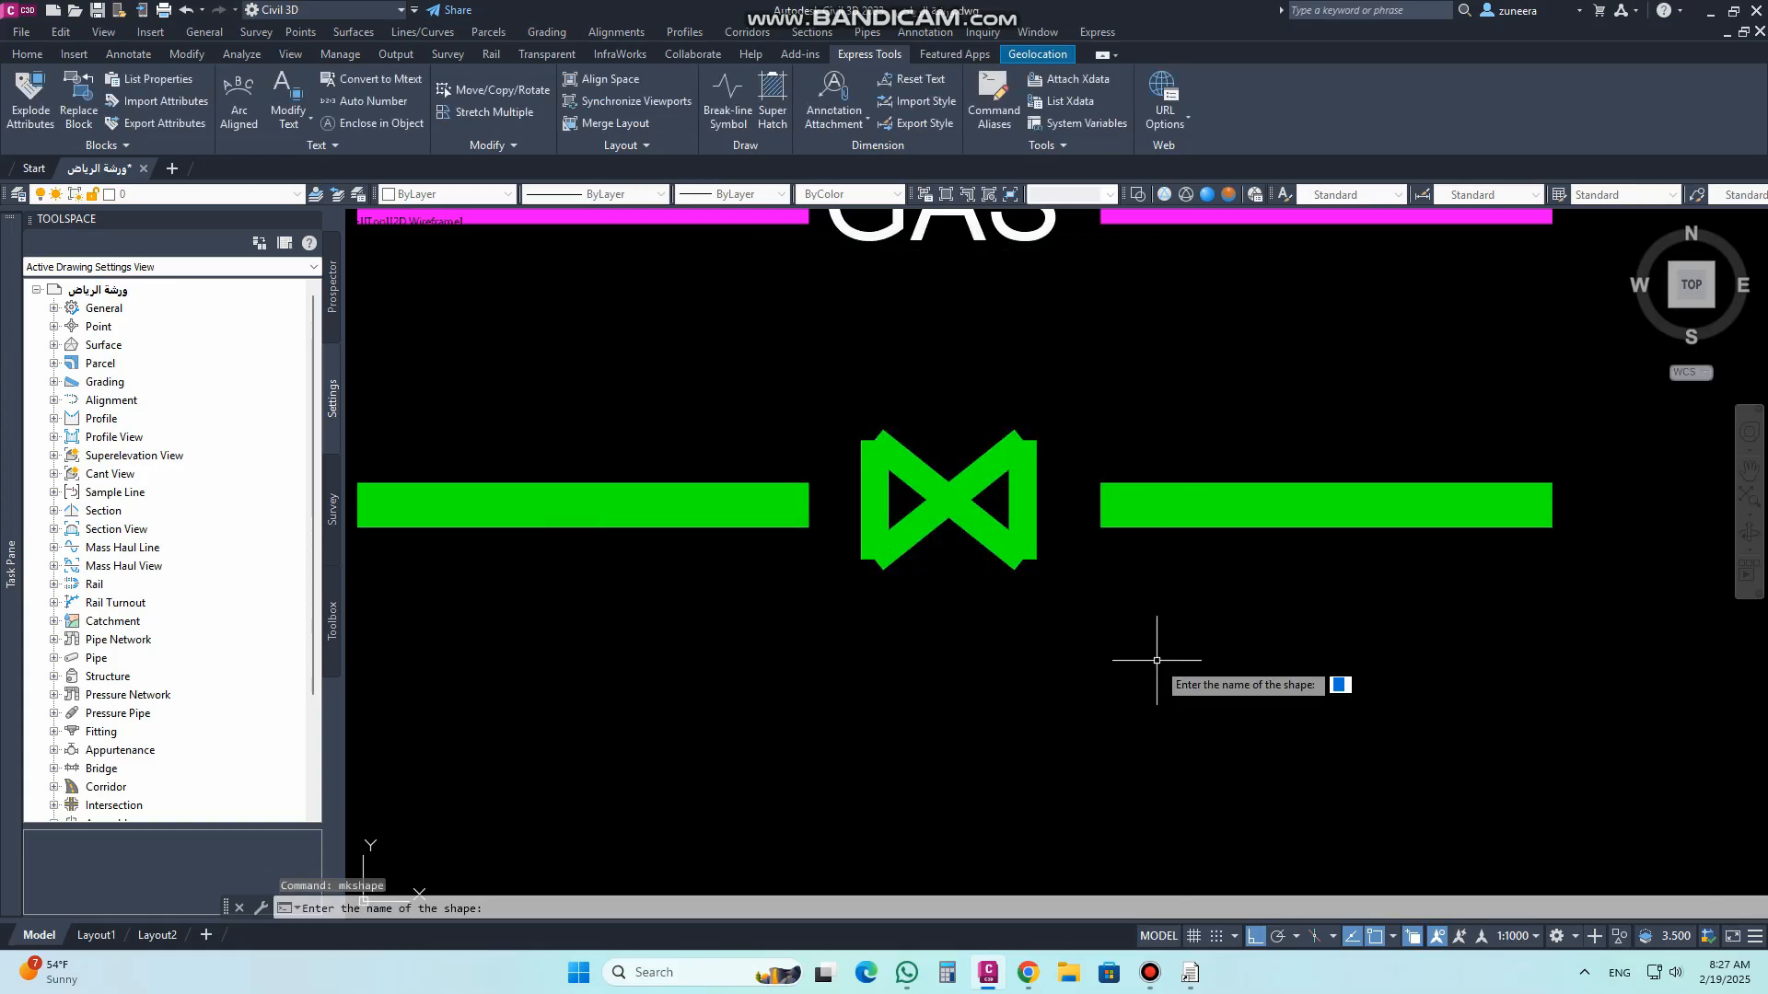
Step: Define shape W at resolution 128 from the four valve symbol polylines, with the insertion base point at the symbol's centre
type("W")
key("Return")
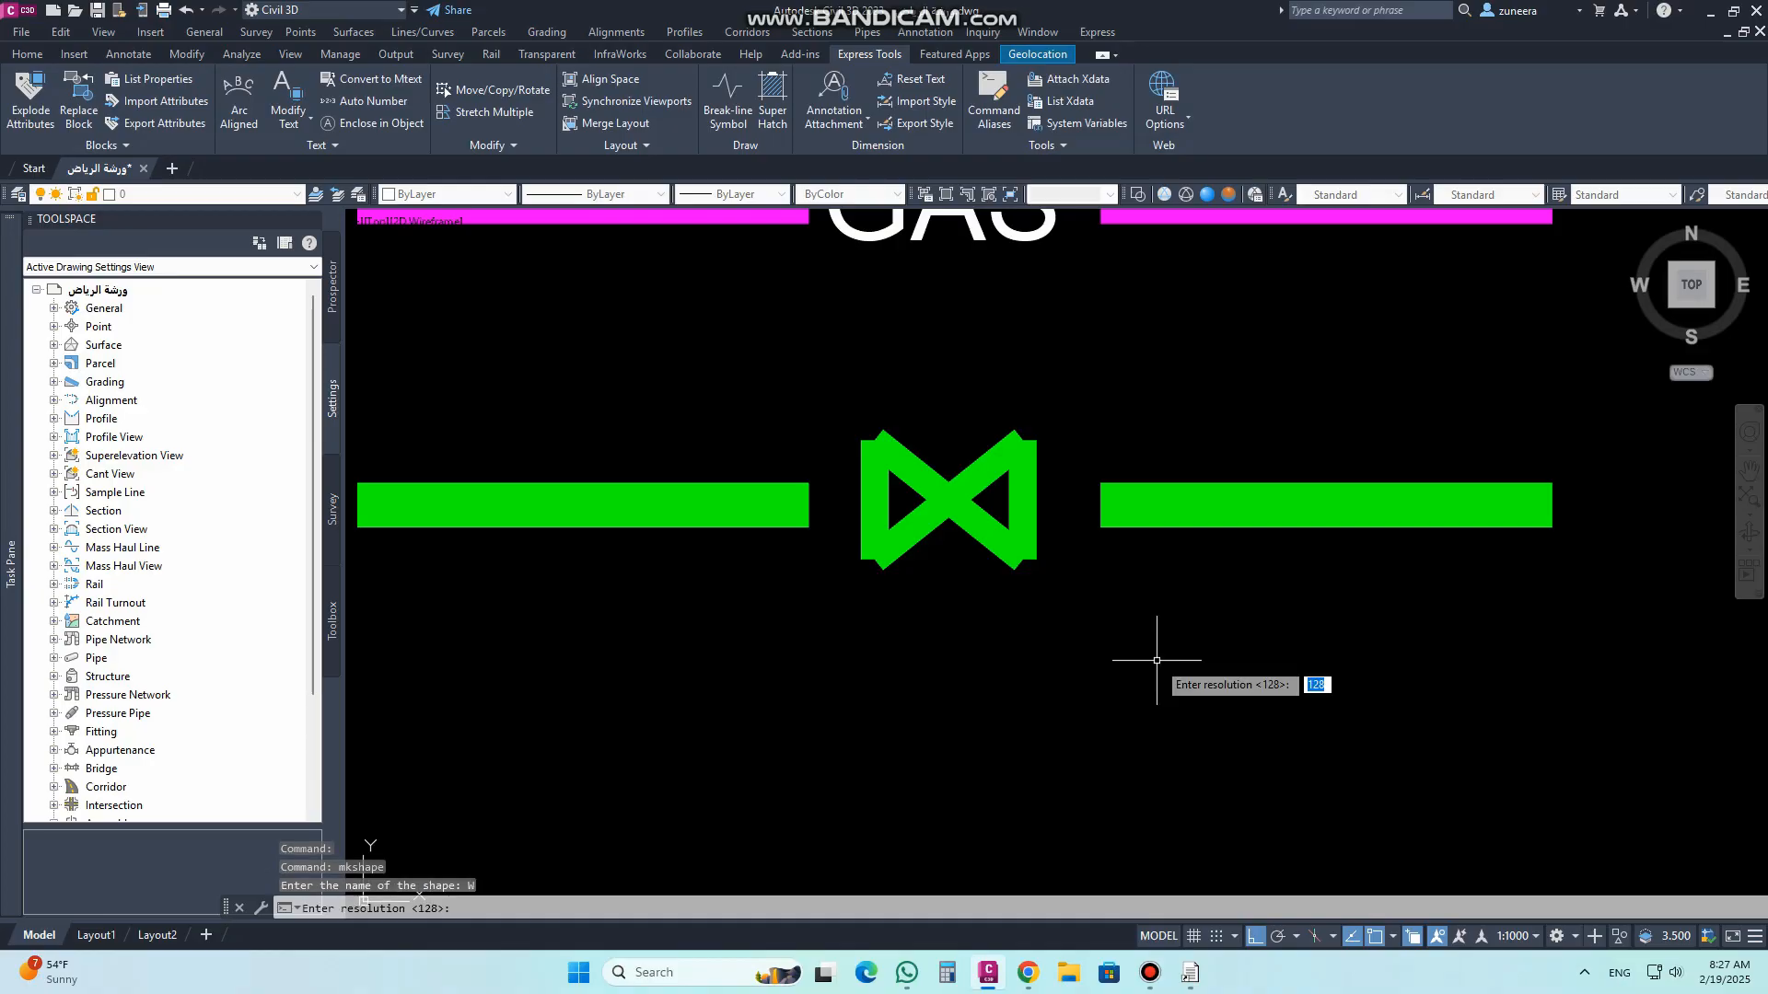
key("Return")
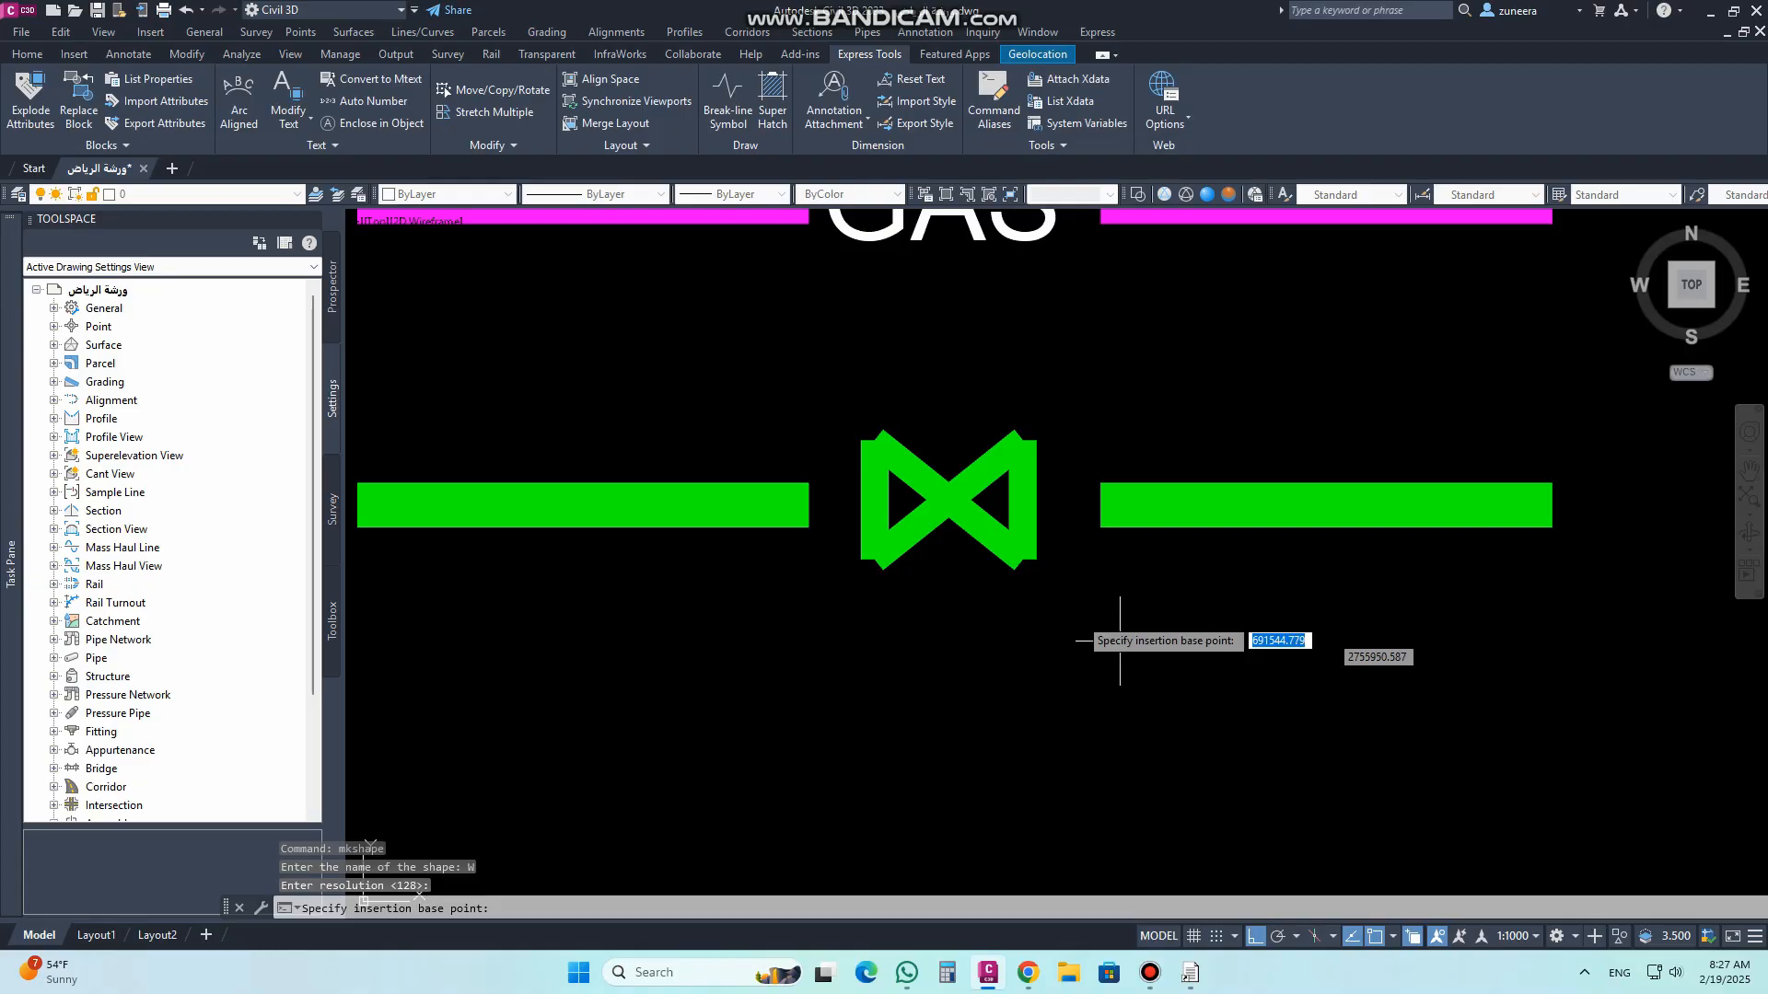
left_click(952, 495)
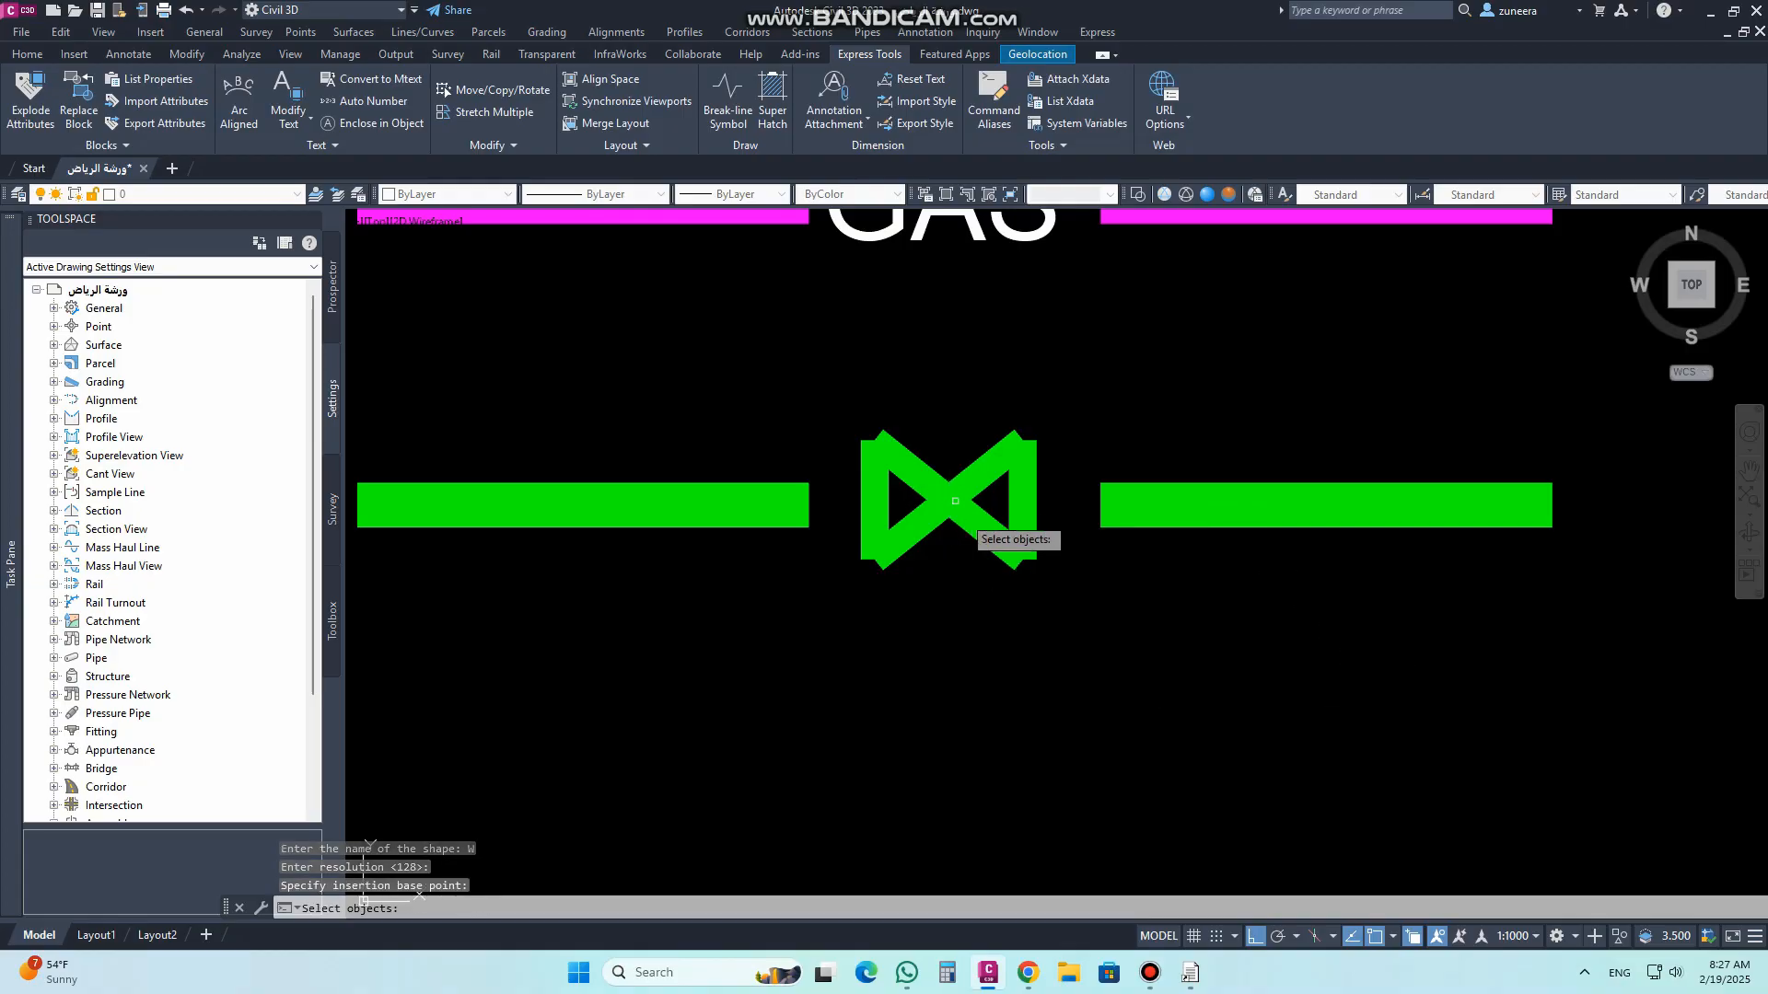
left_click(1053, 600)
left_click(848, 386)
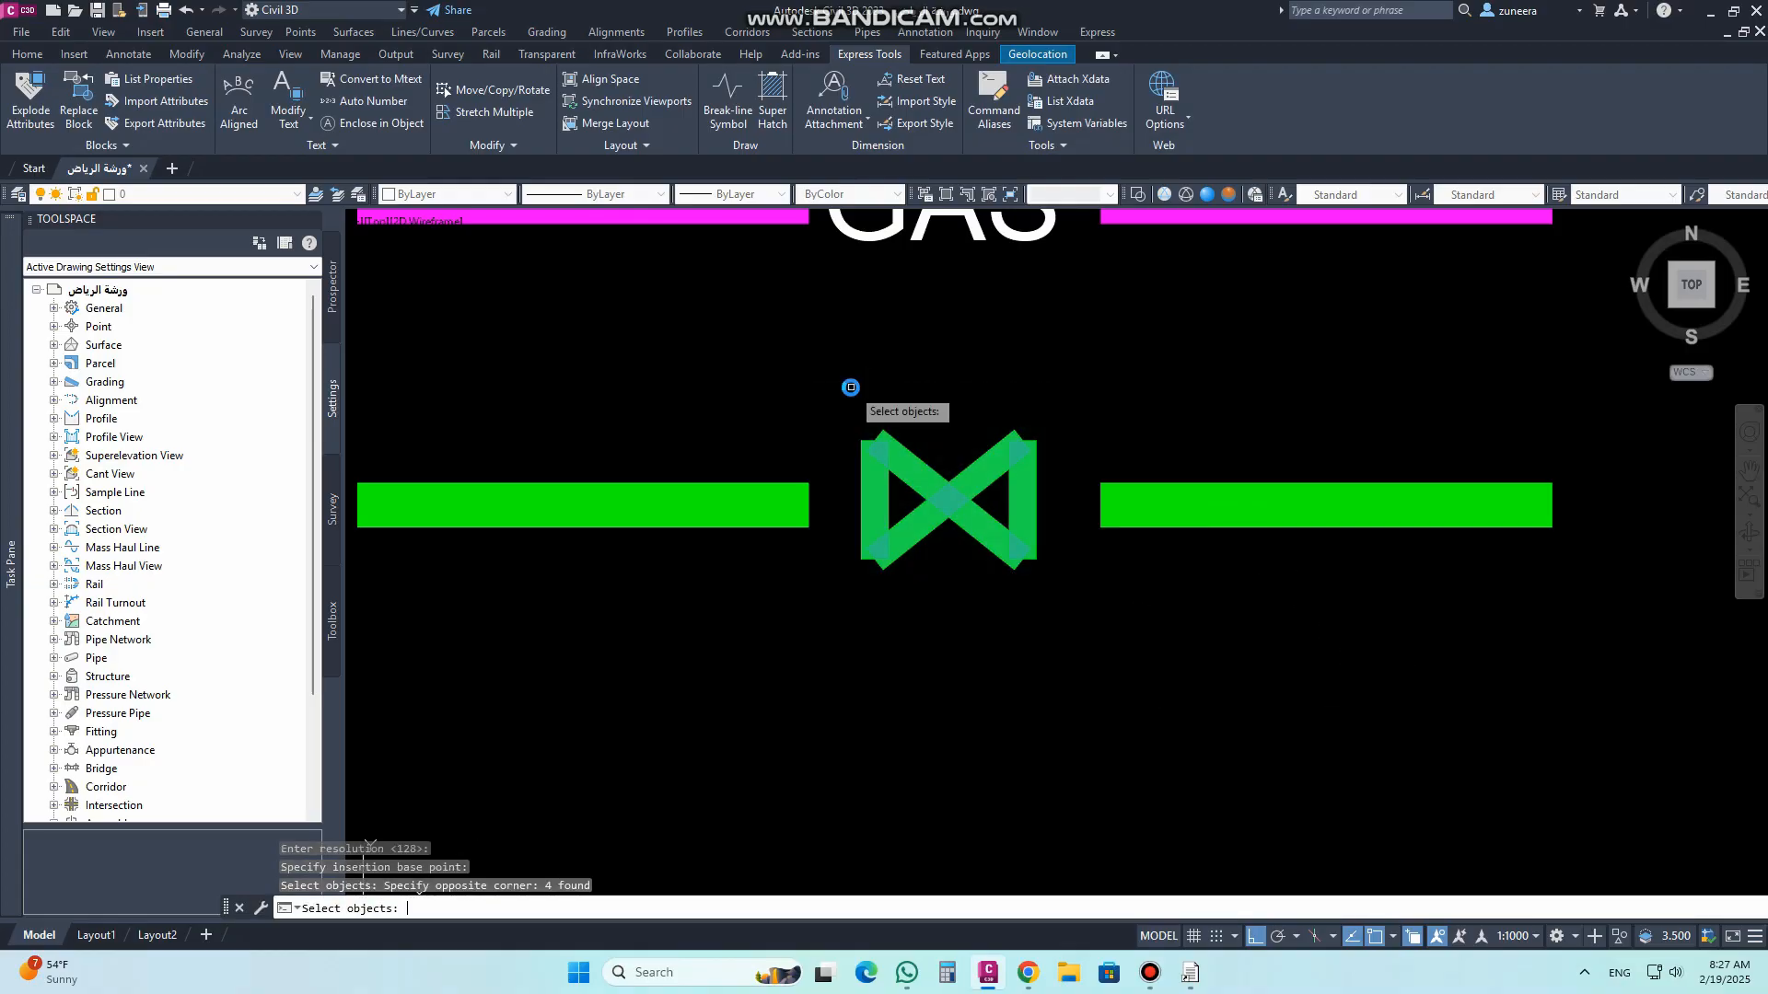
key("Return")
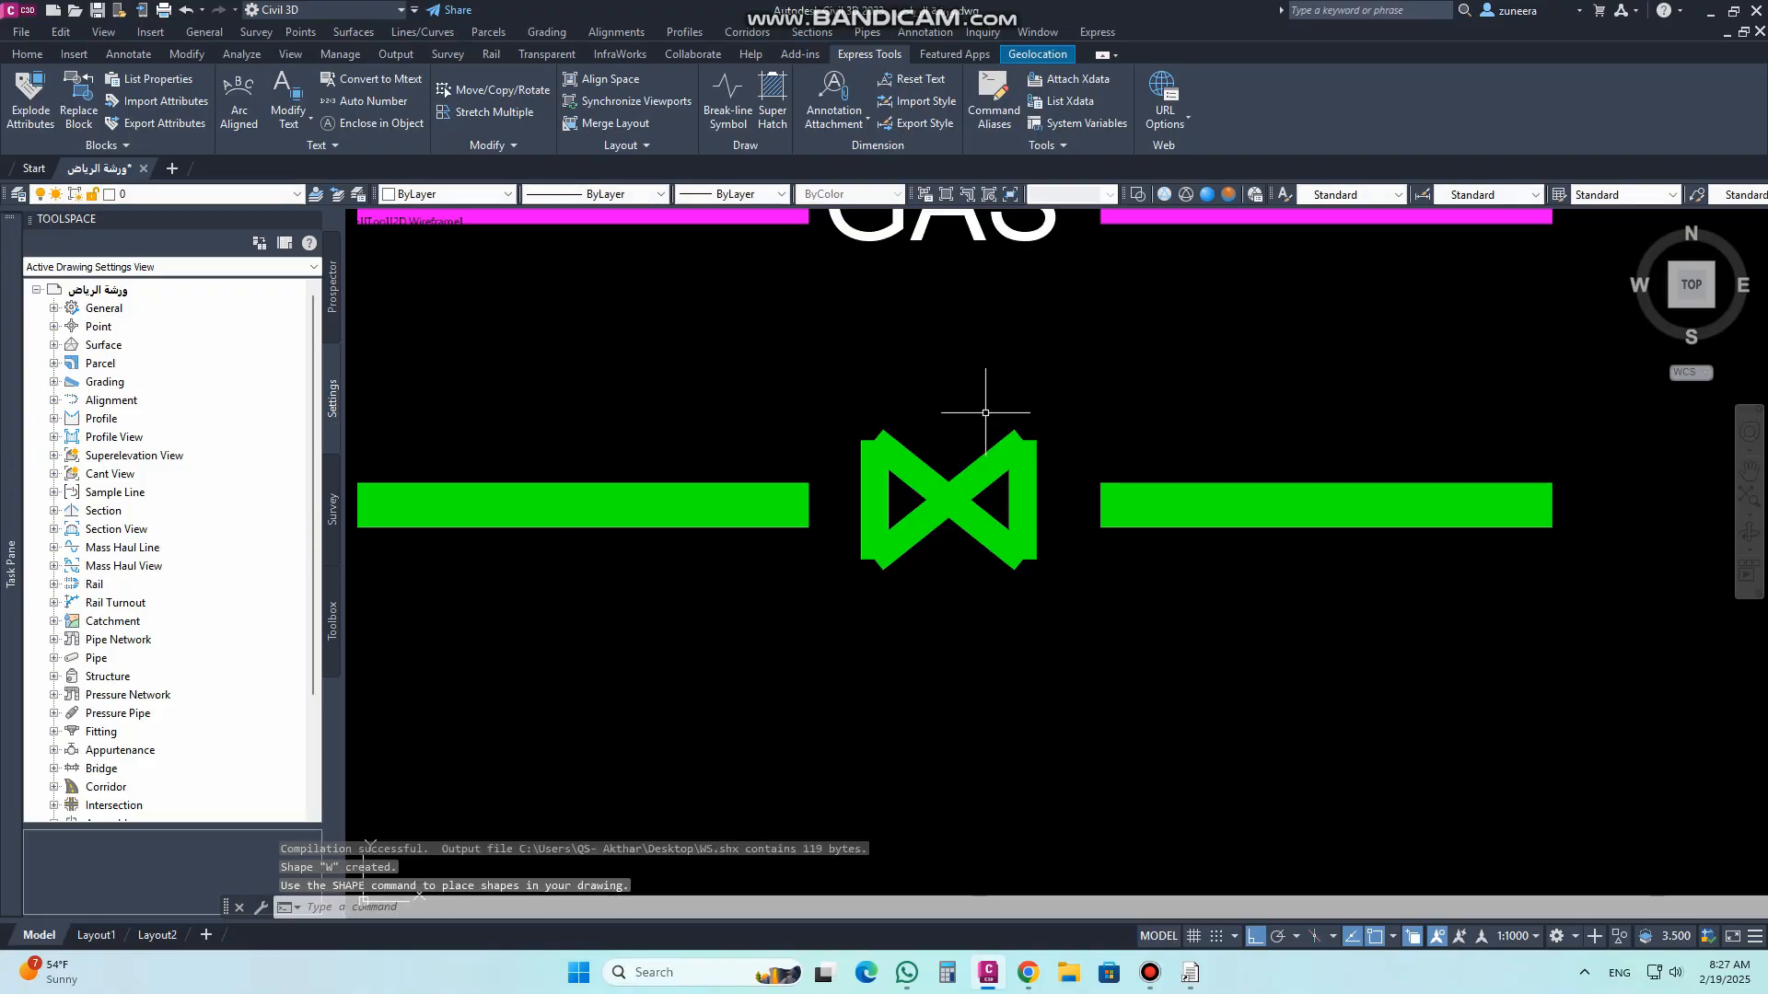
Step: Erase the four polylines of the green valve symbol from the gap between the green lines
left_click(1100, 615)
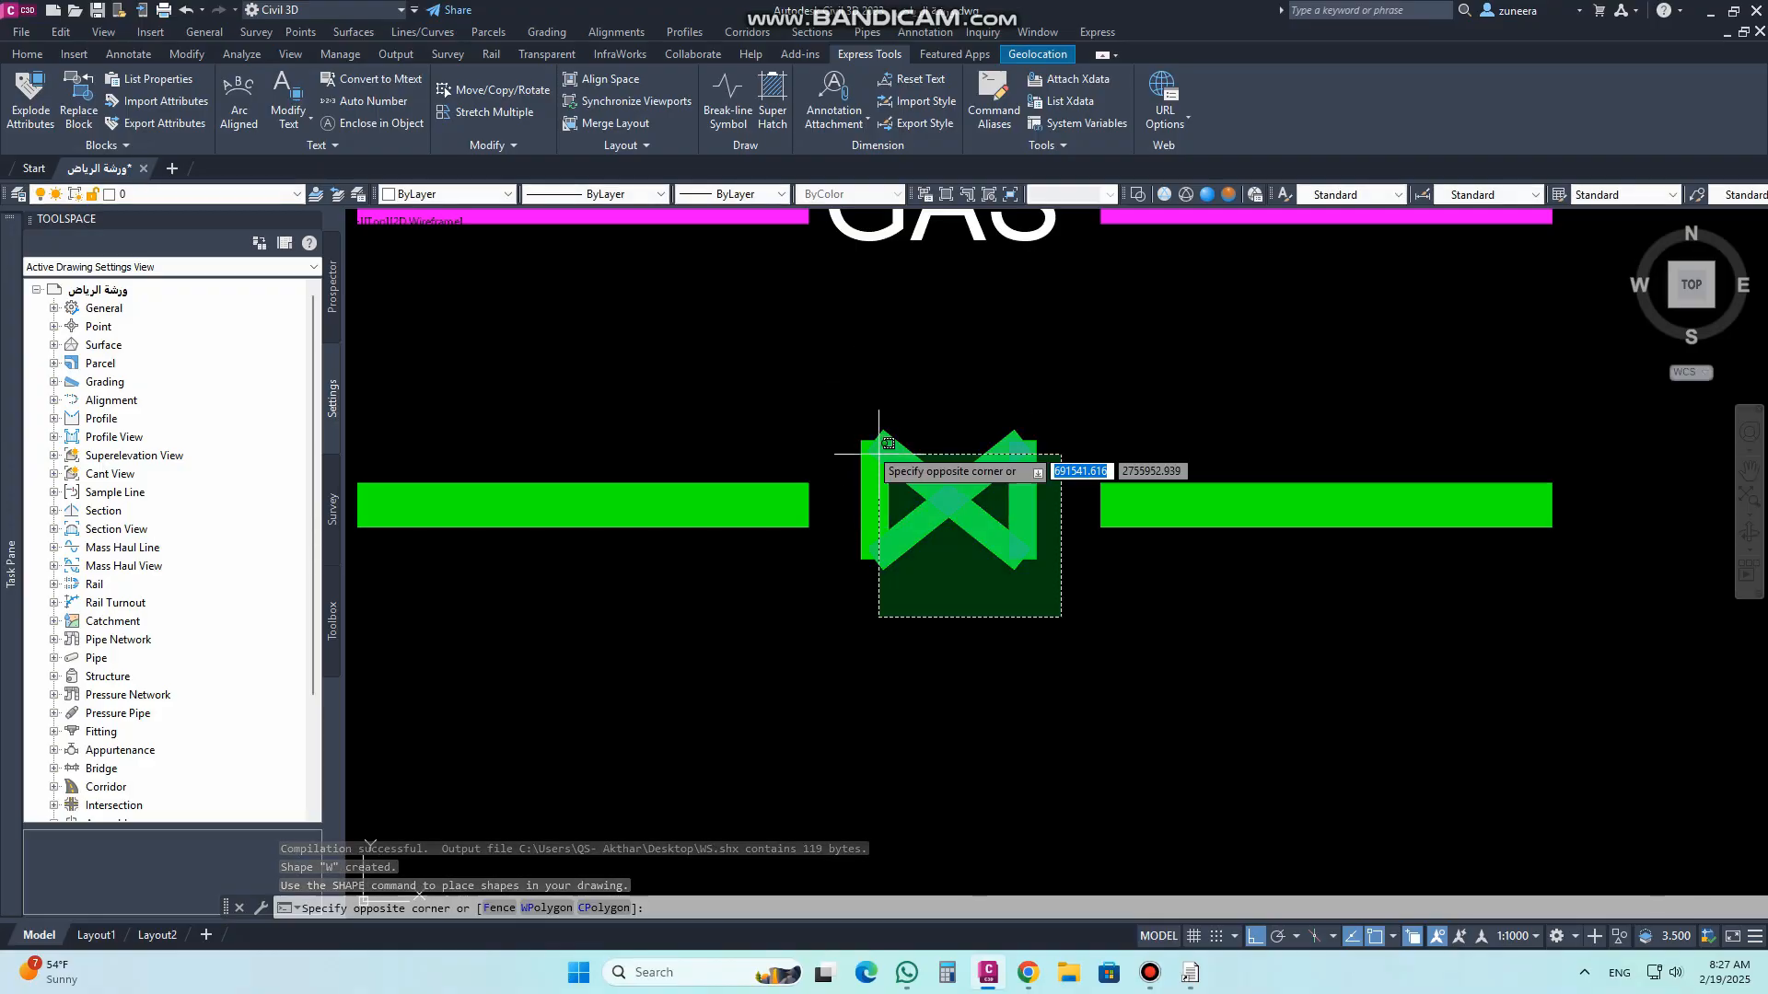
left_click(862, 431)
type("e")
key("Return")
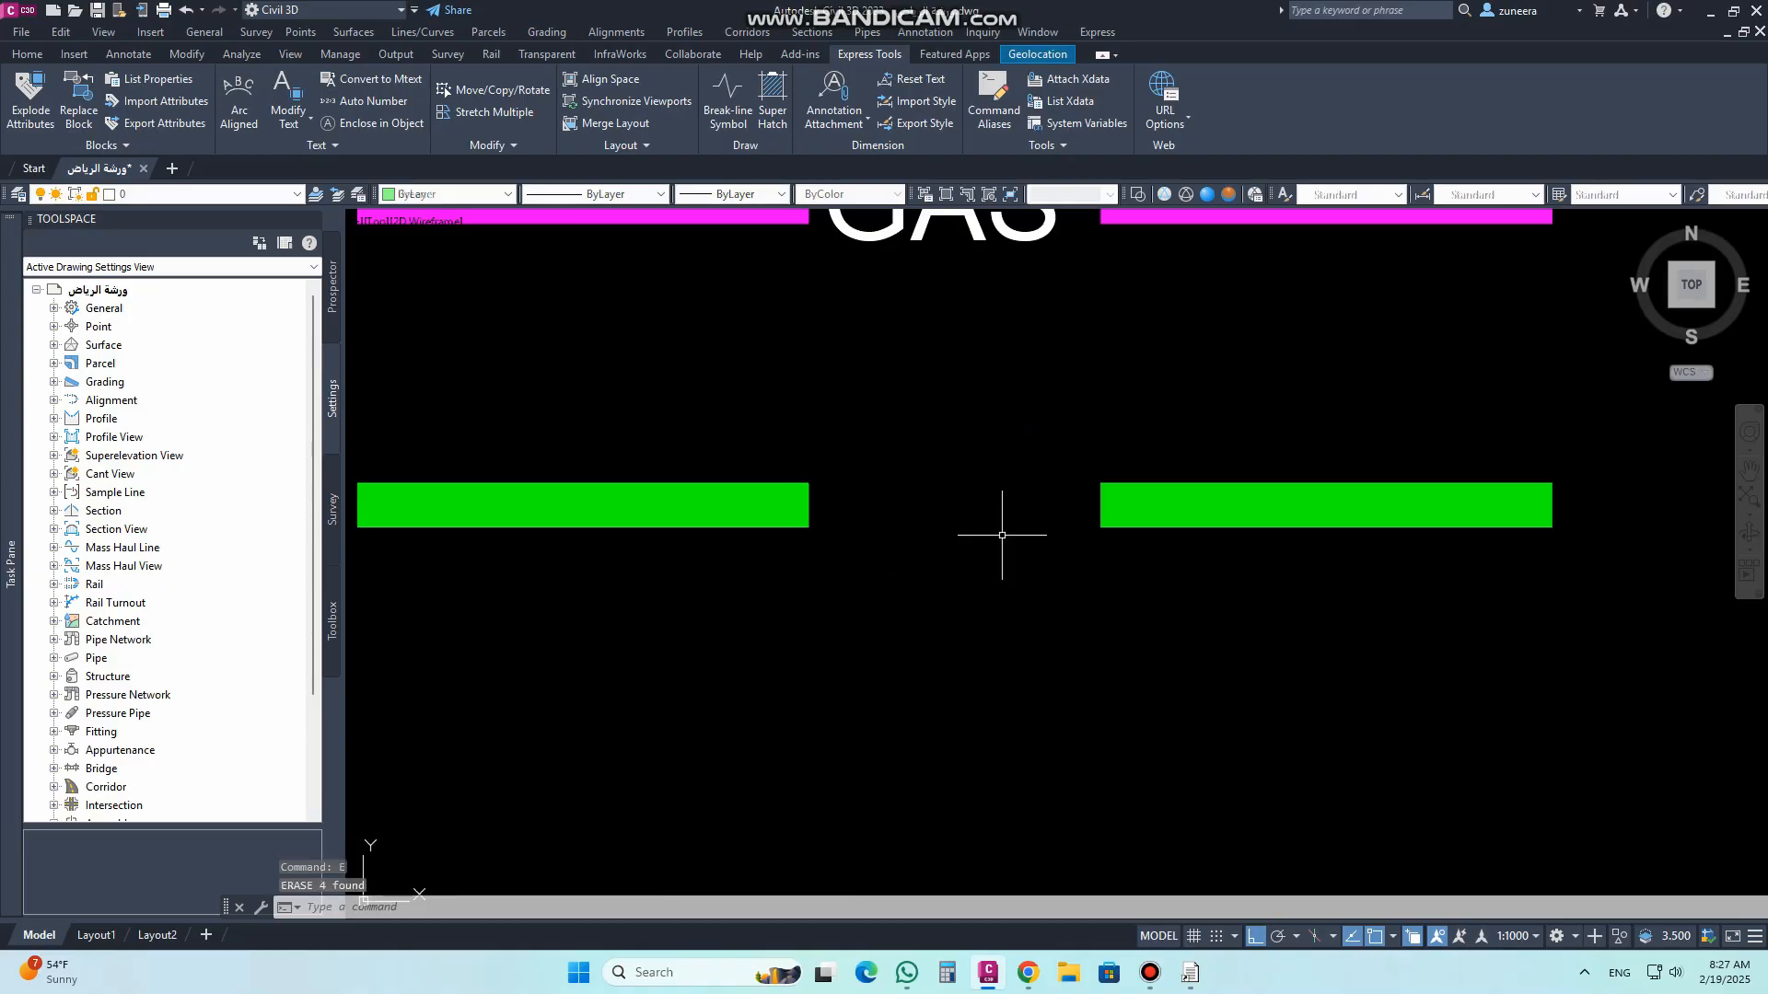
Step: Insert shape W at the centre of the gap between the green lines, with height 1 and rotation 0
type("SHA")
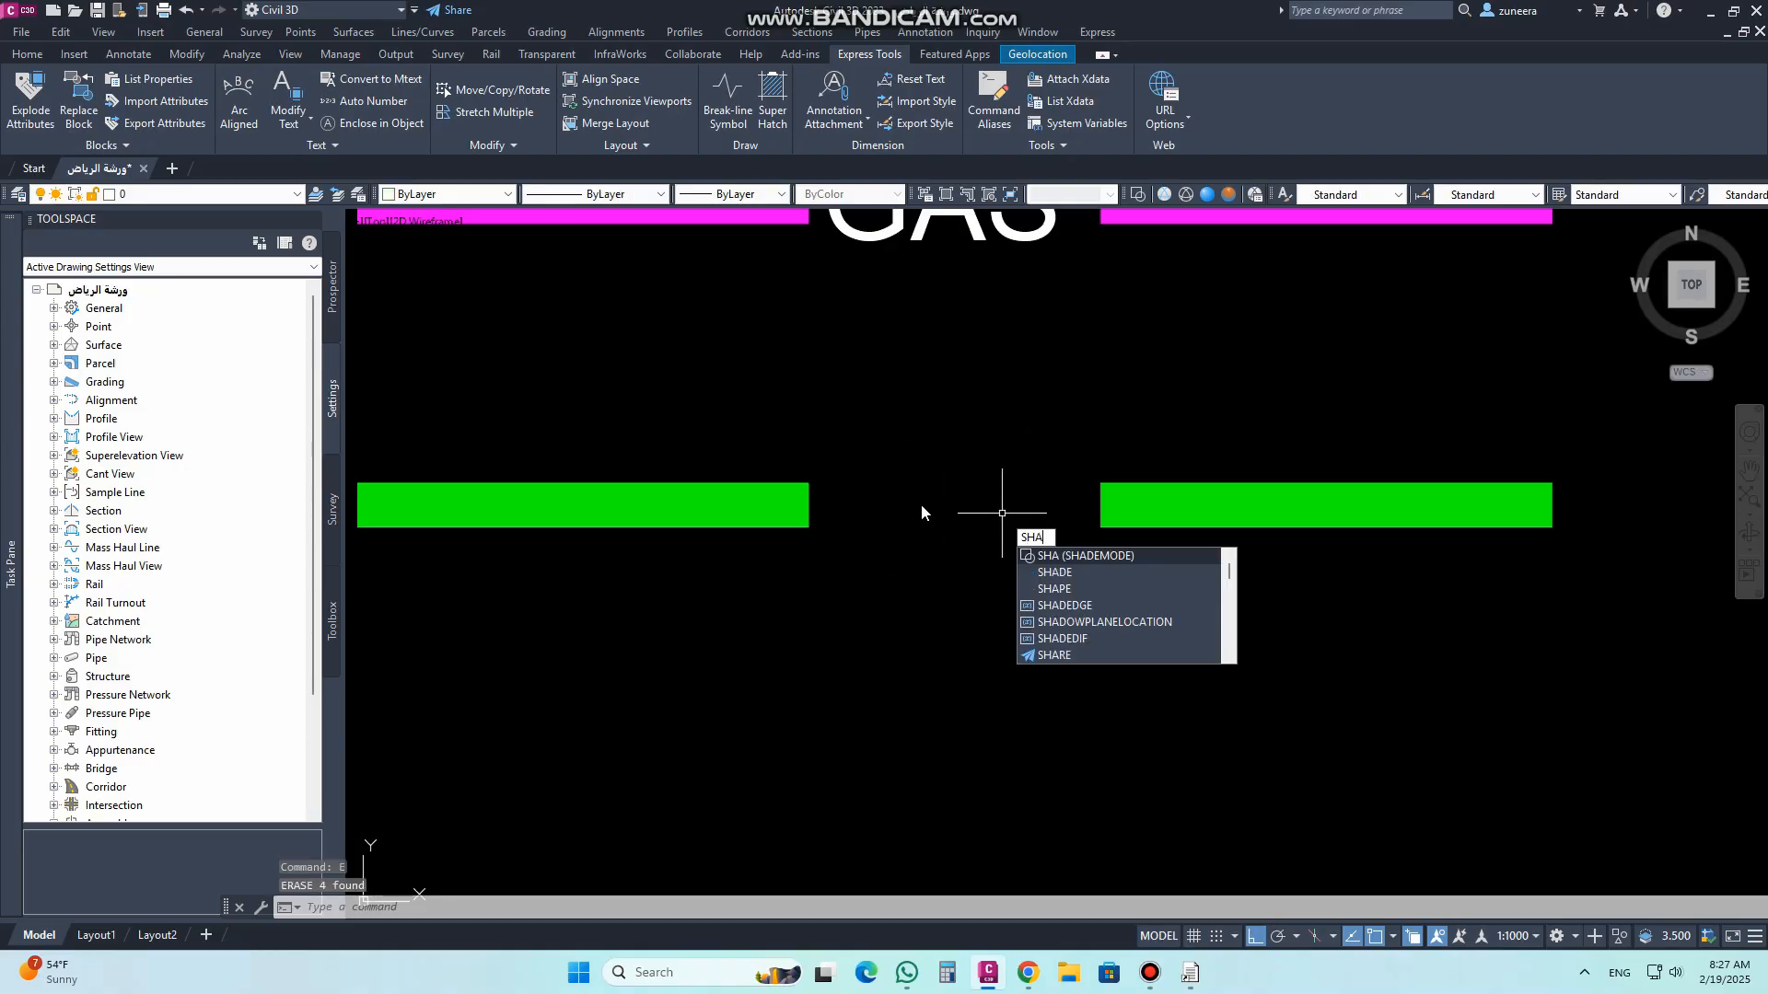
left_click(1059, 589)
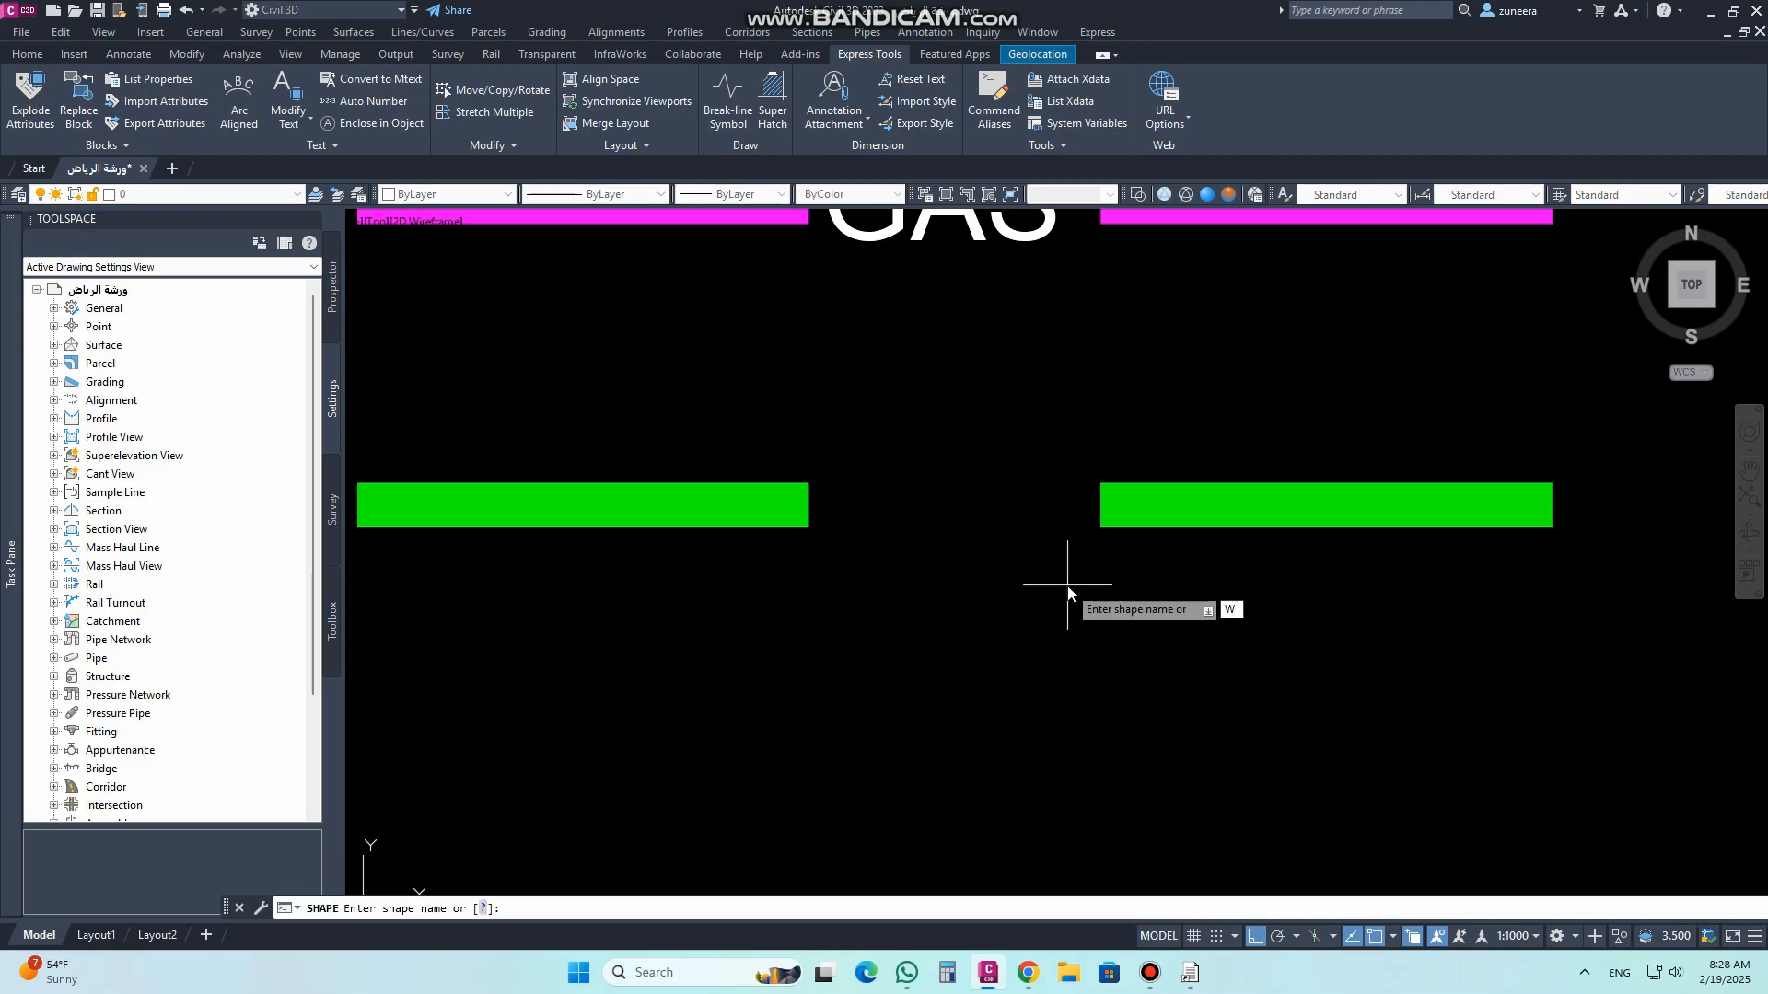
key("Return")
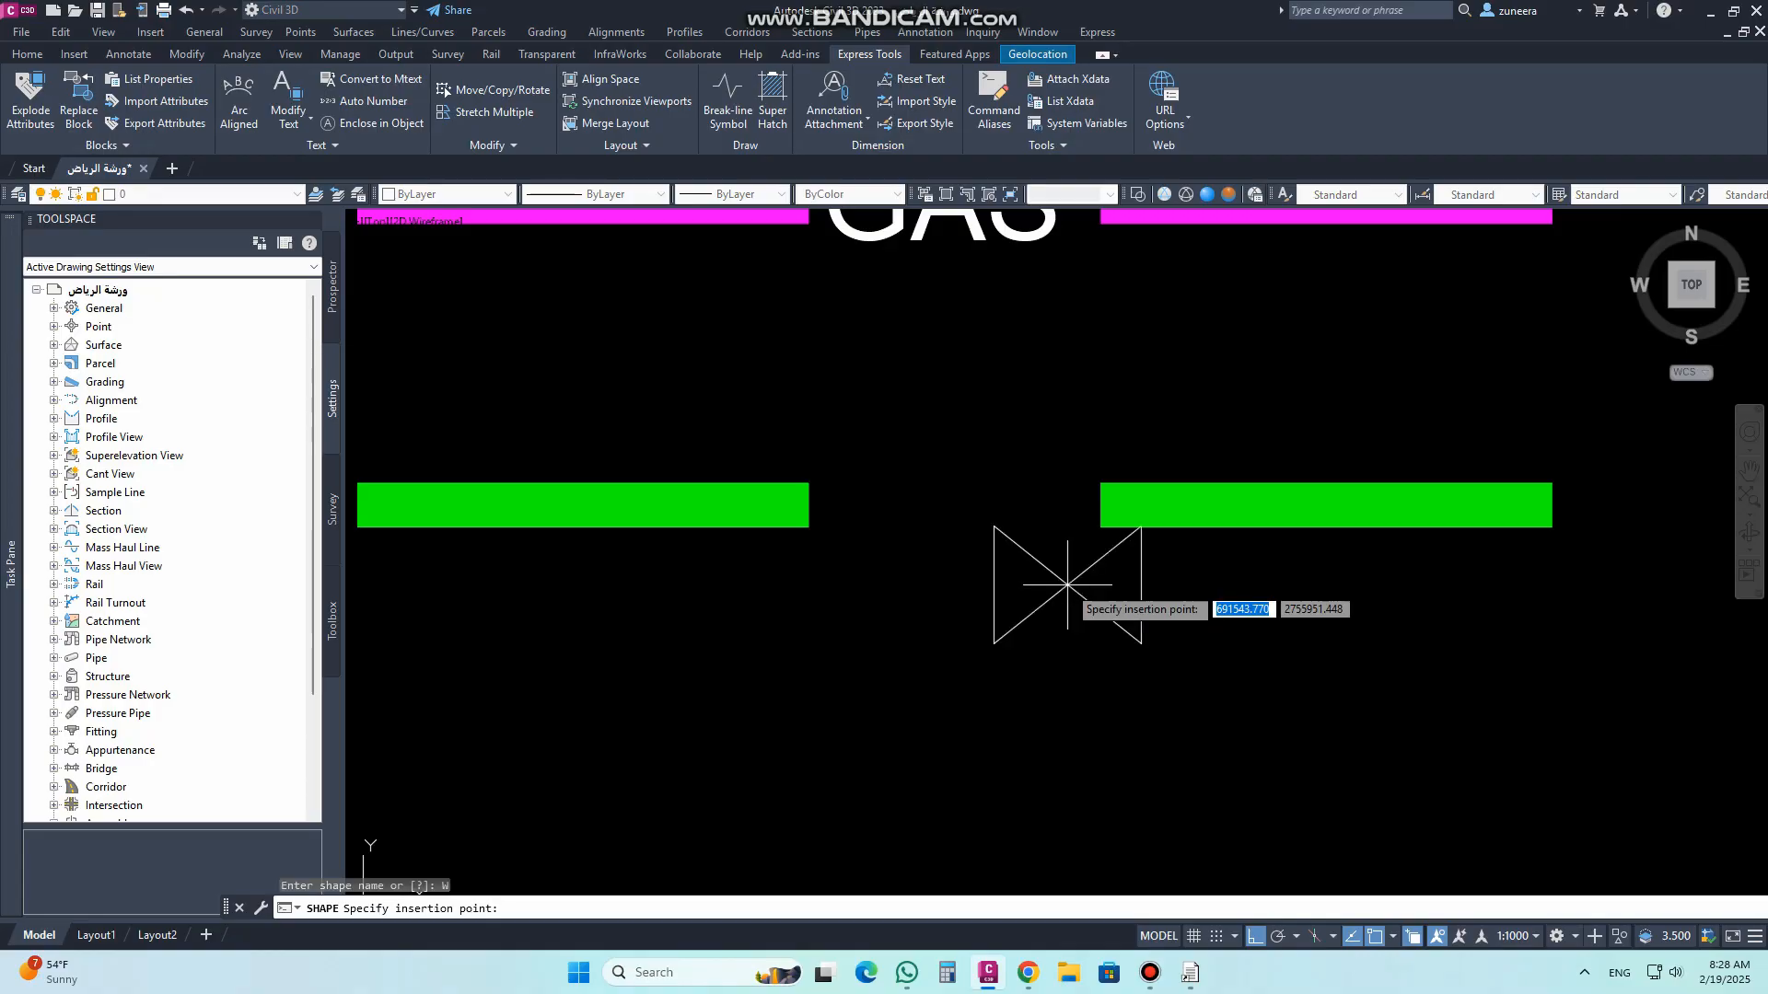
left_click(958, 505)
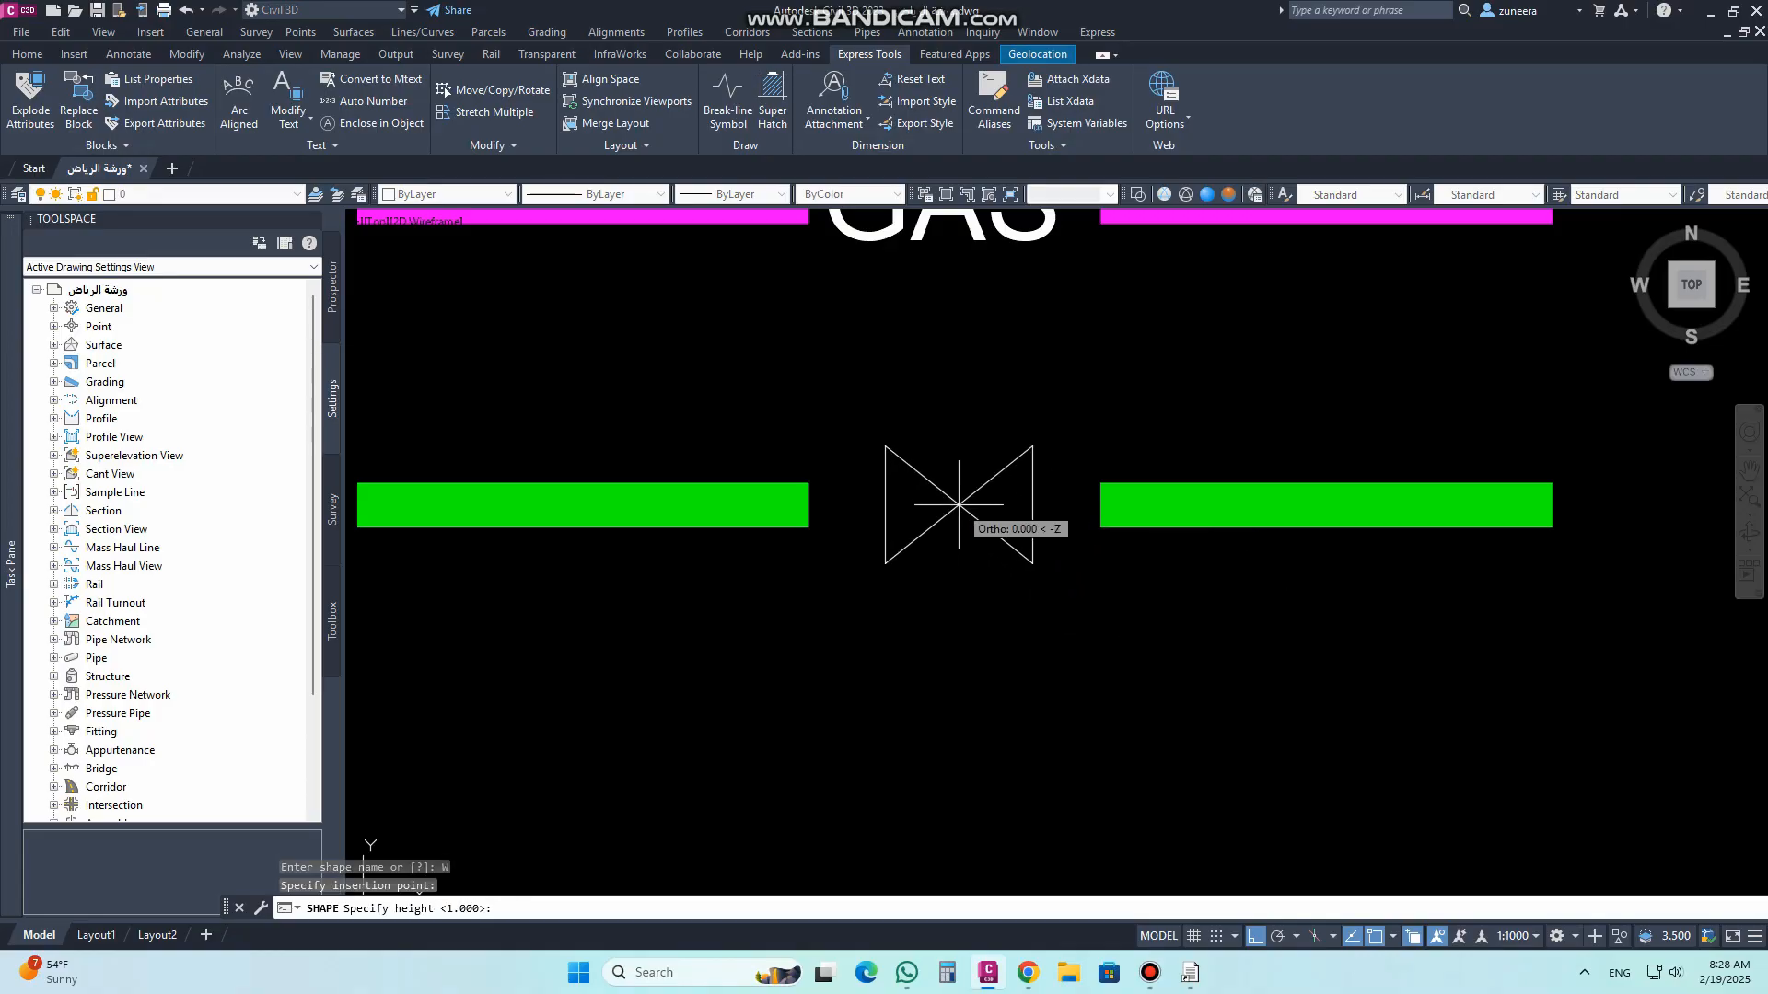
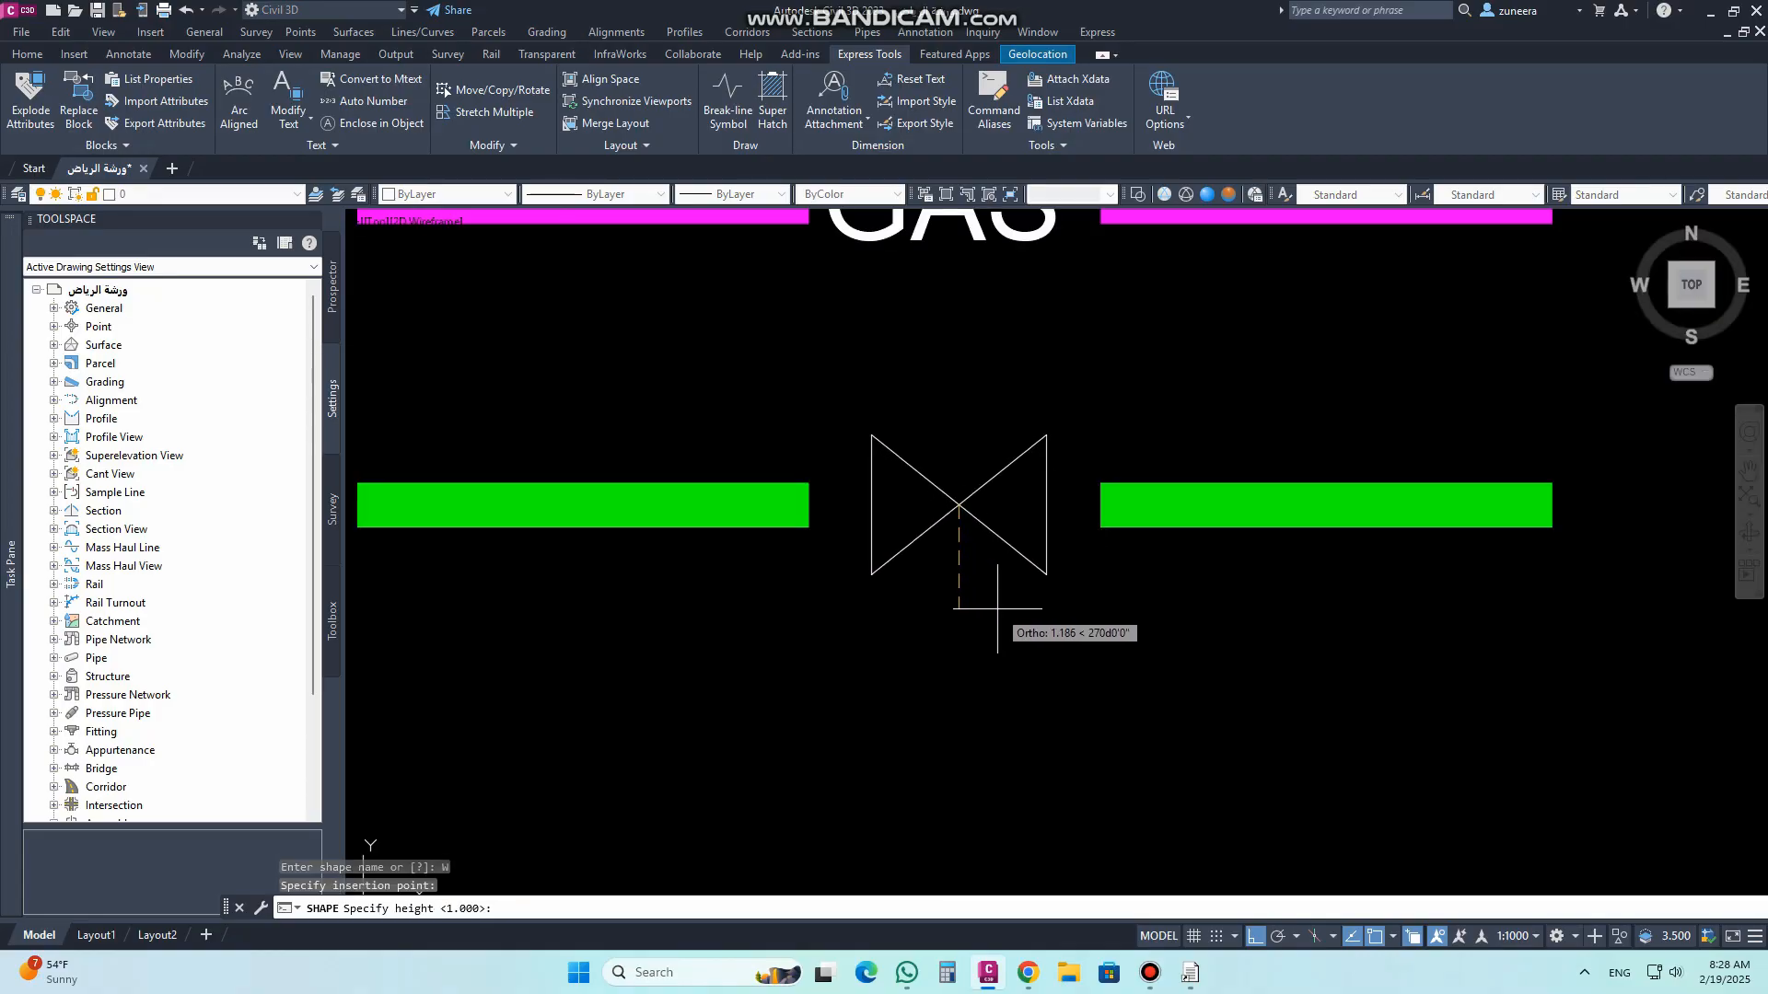
key("Return")
left_click(1050, 523)
scroll(1105, 583, "down", 4)
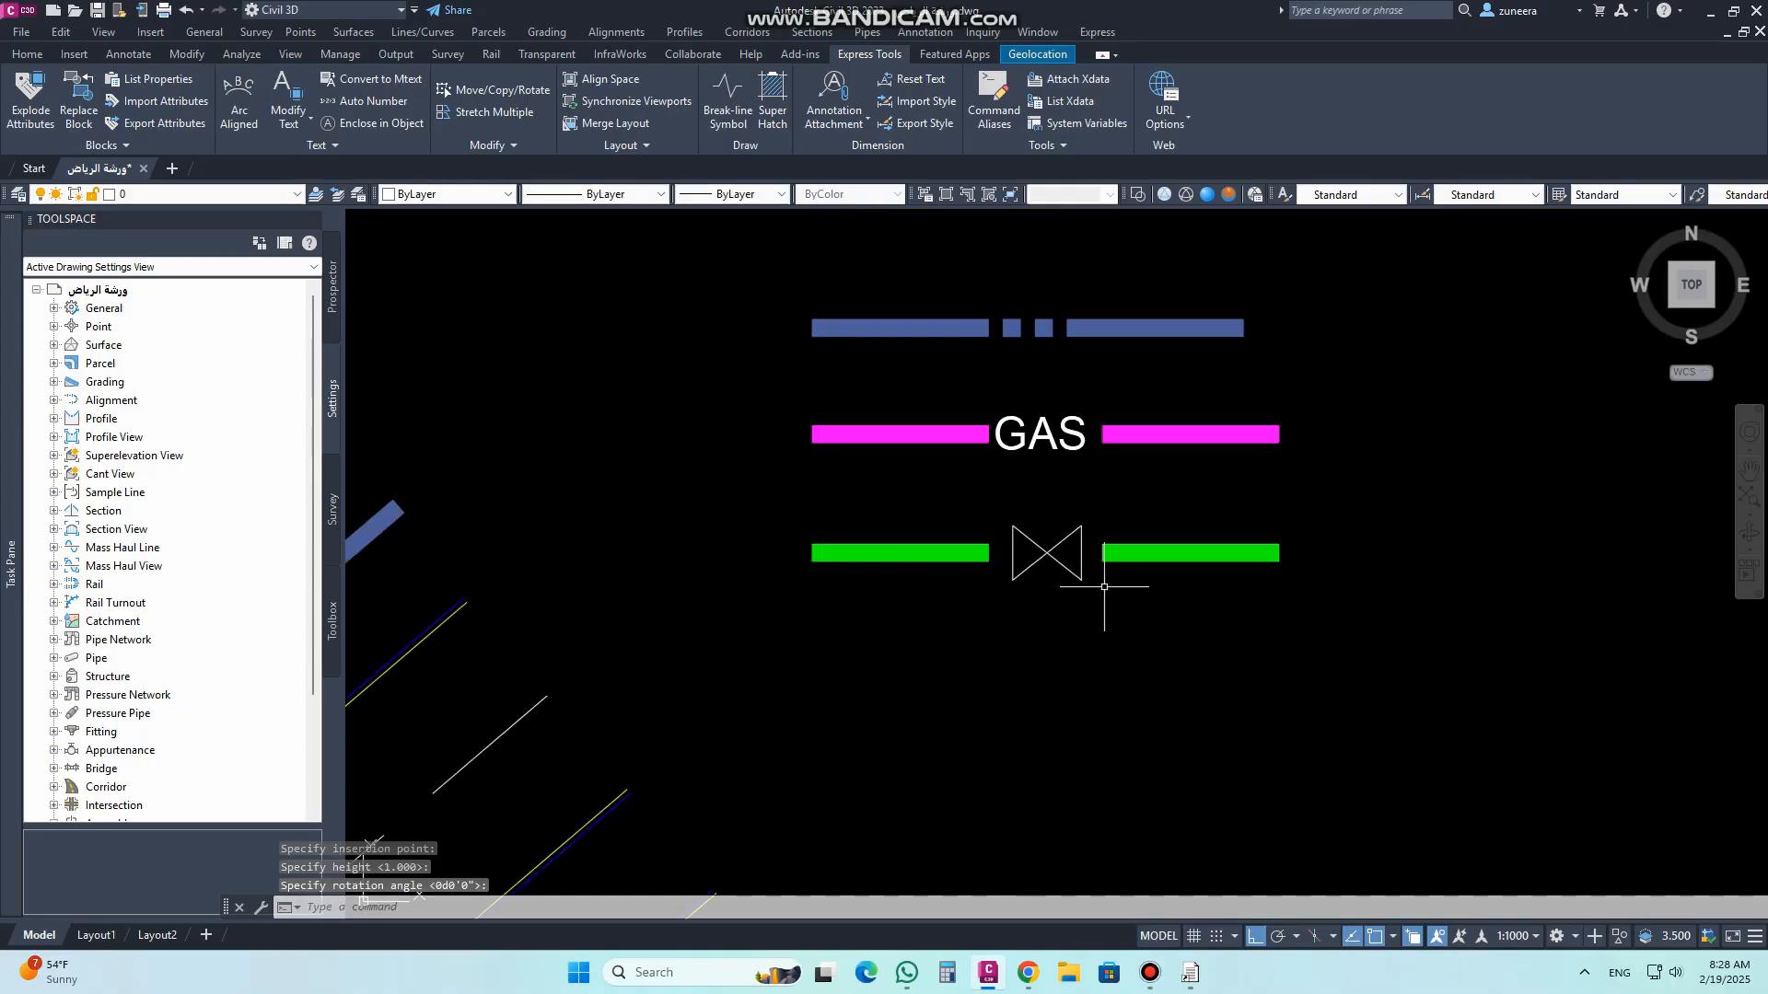
middle_click_drag(1110, 588, 1037, 573)
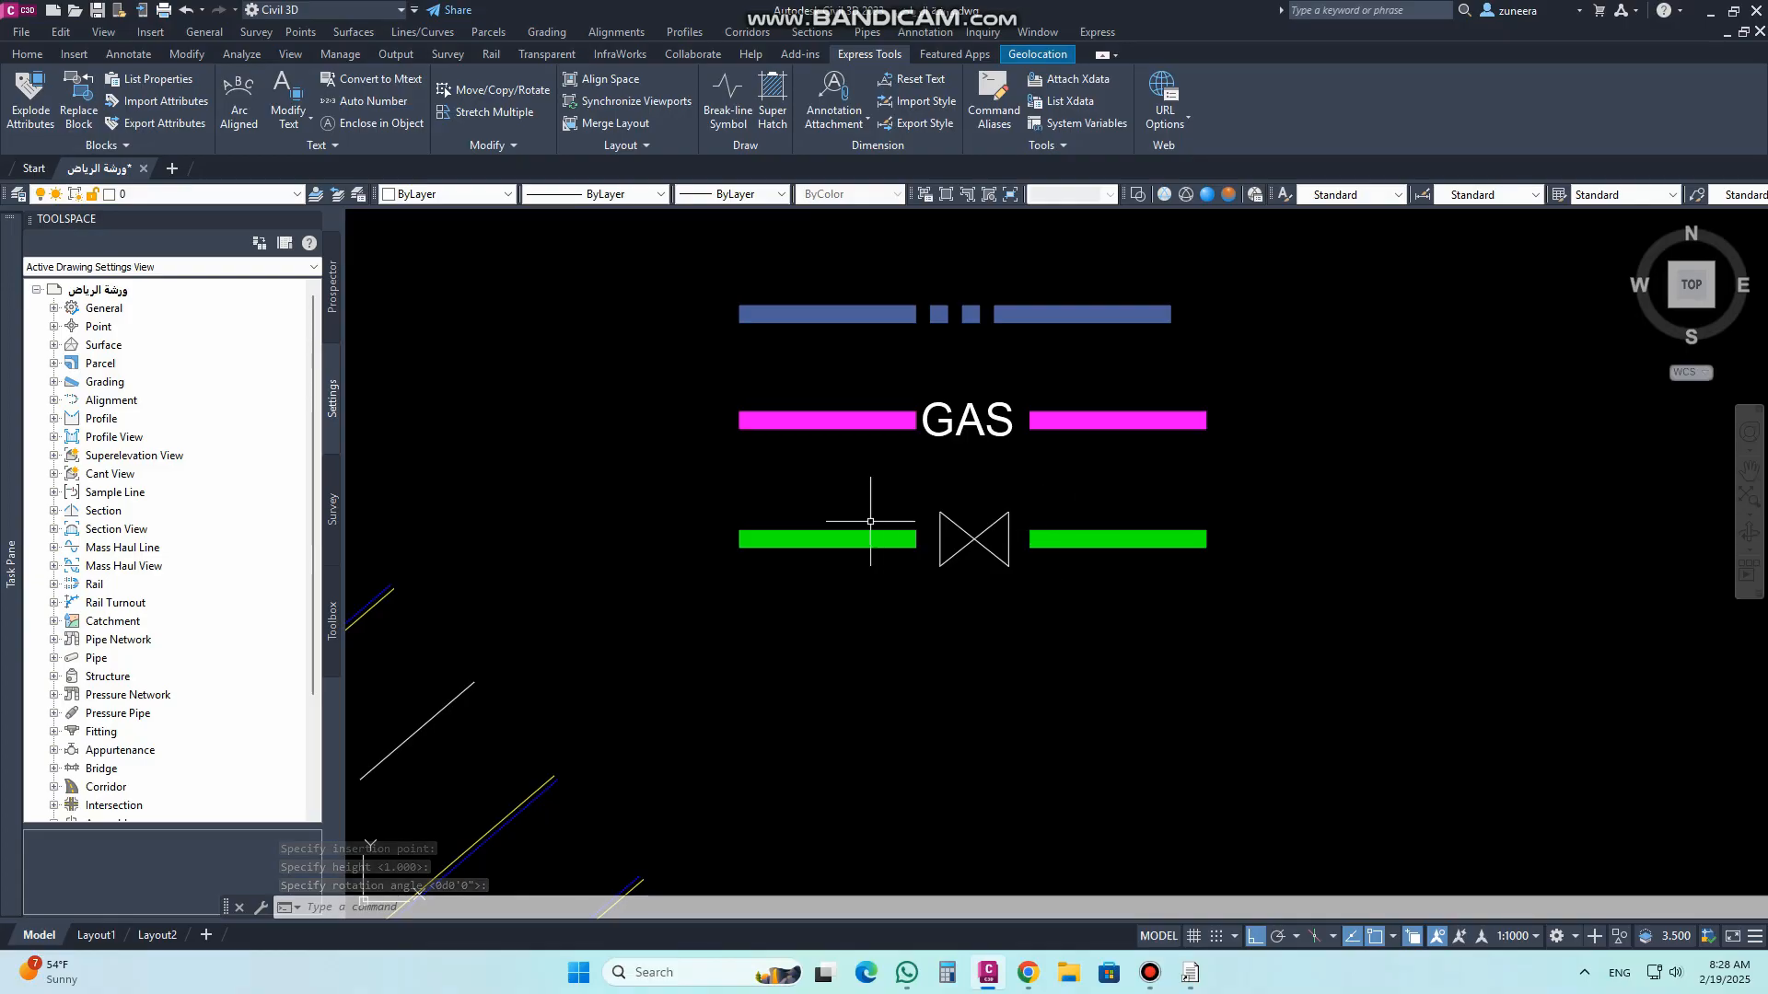
Step: Start the Make Linetype command and save the linetype file on the Desktop as WATER LINE
left_click(1062, 147)
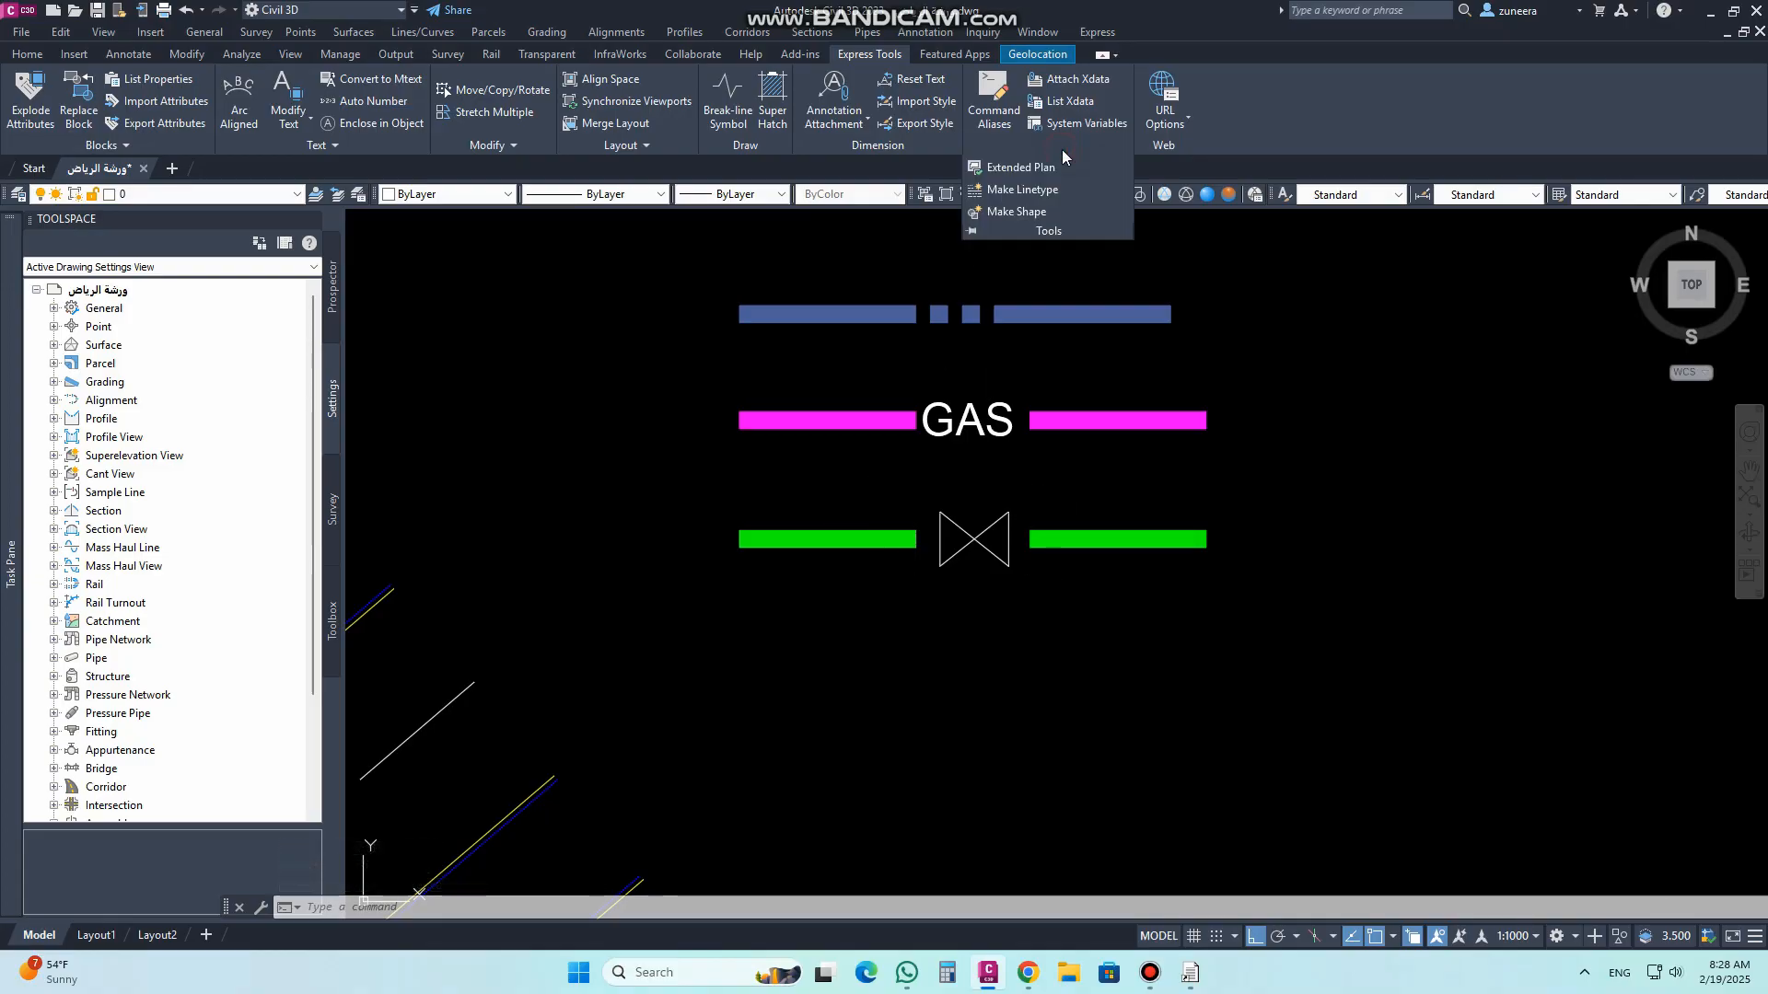
left_click(1022, 188)
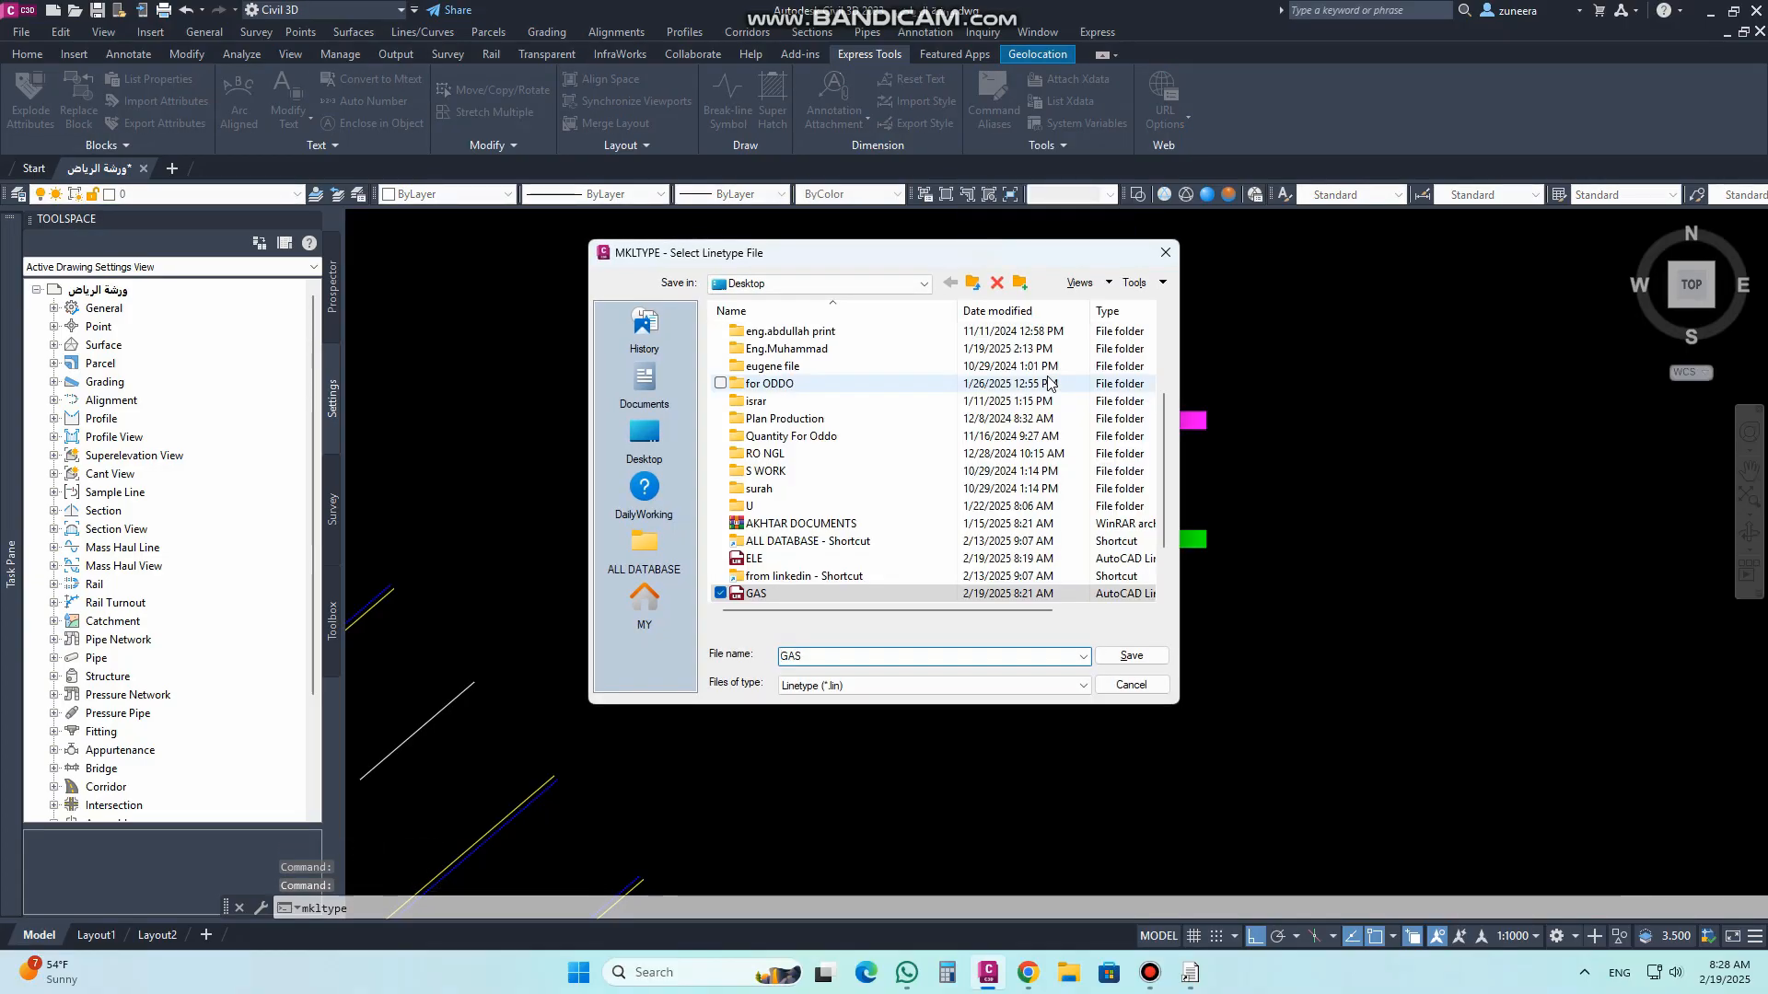
type("WATER LINE")
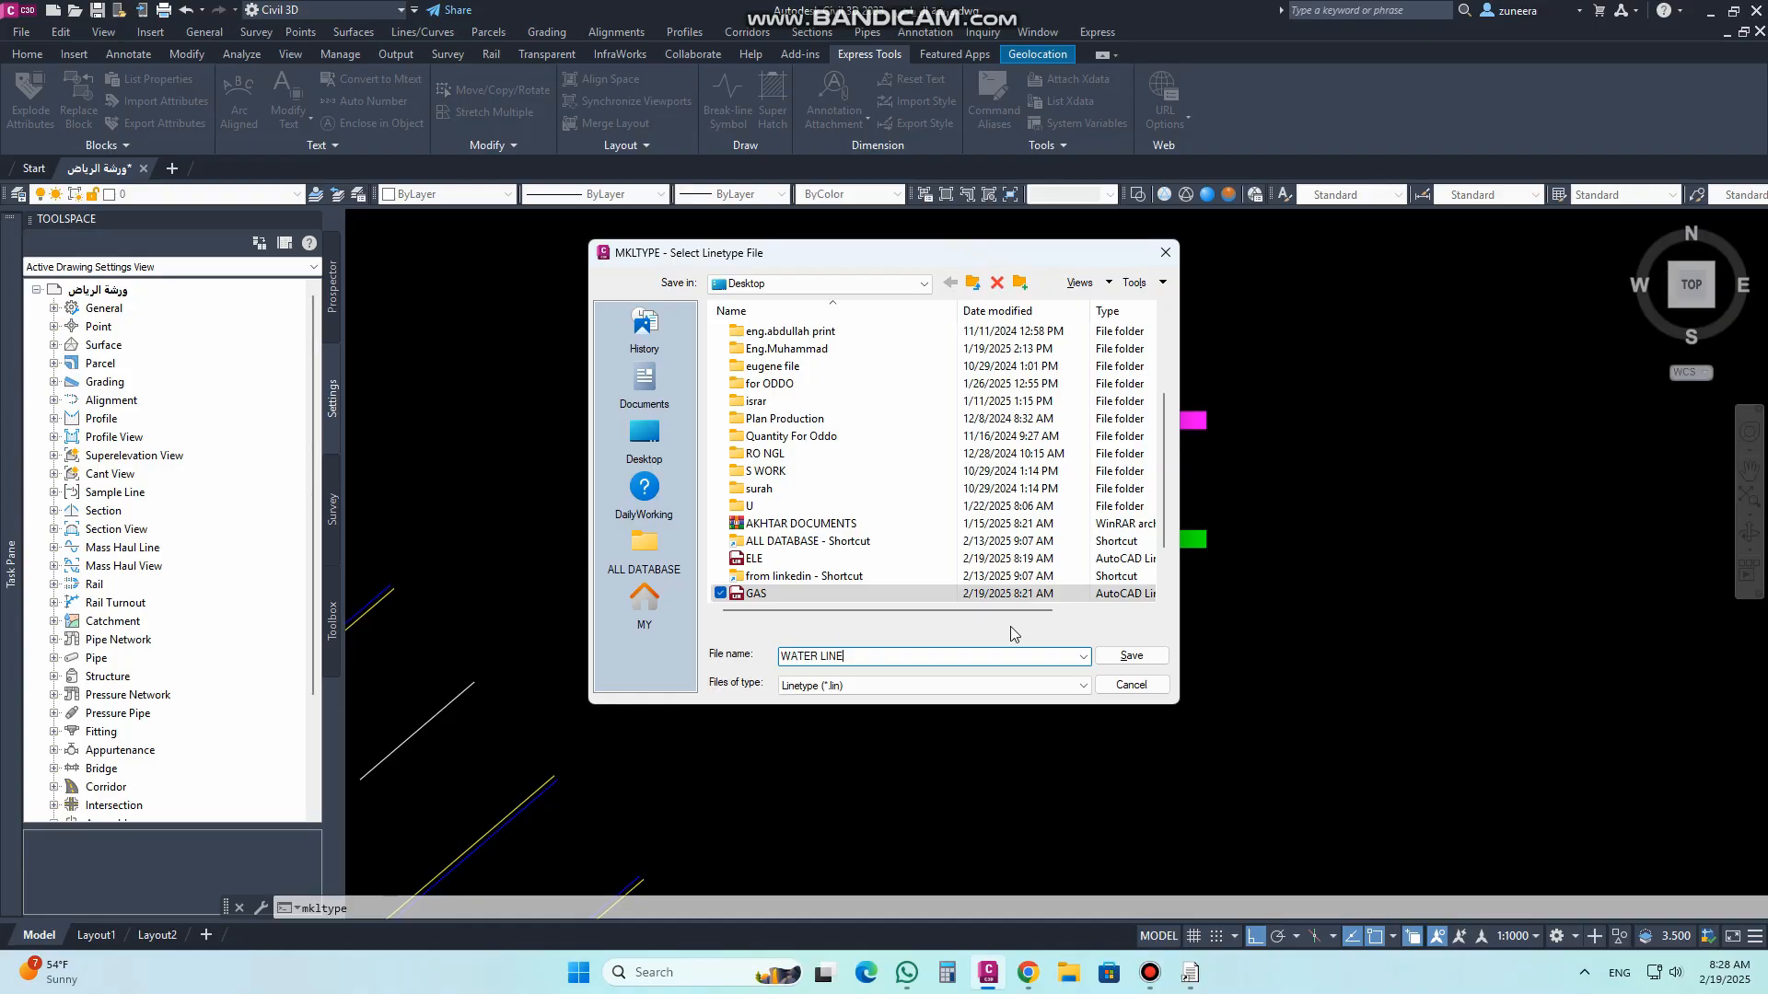
left_click(1128, 655)
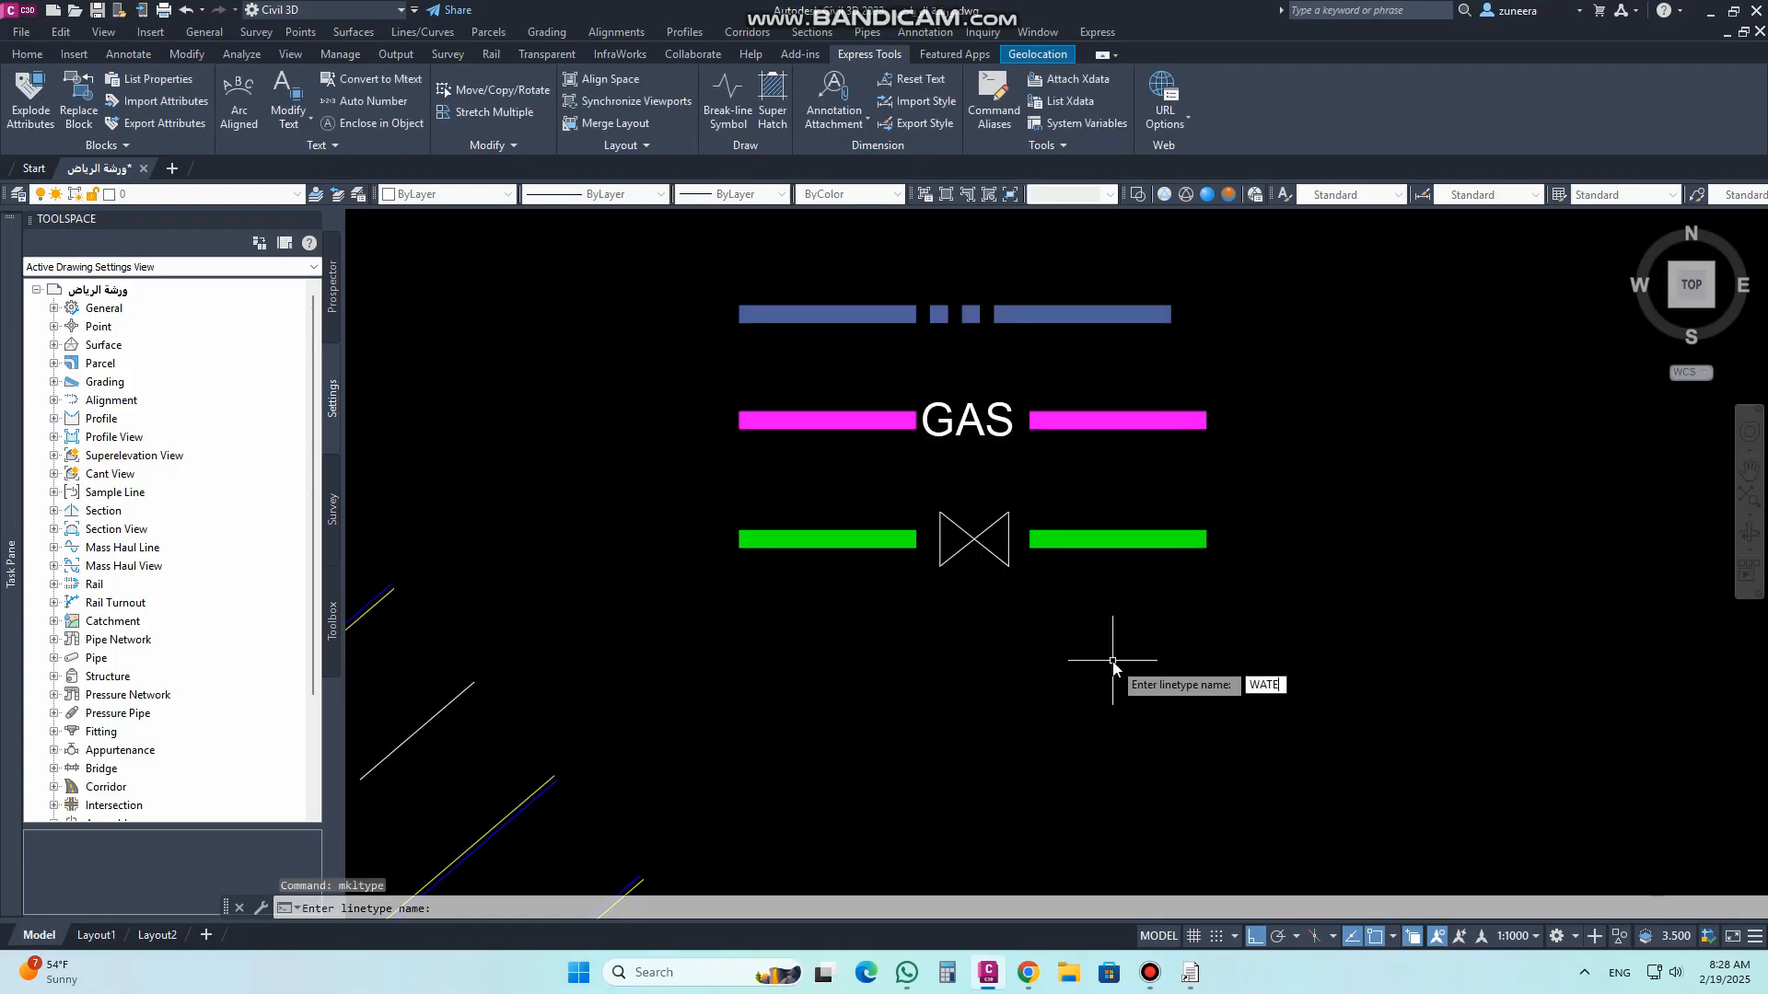
Step: Define linetype WATER, described as WATER LINE, from the left green line and valve shape, ending at the right green line's start
key("Return")
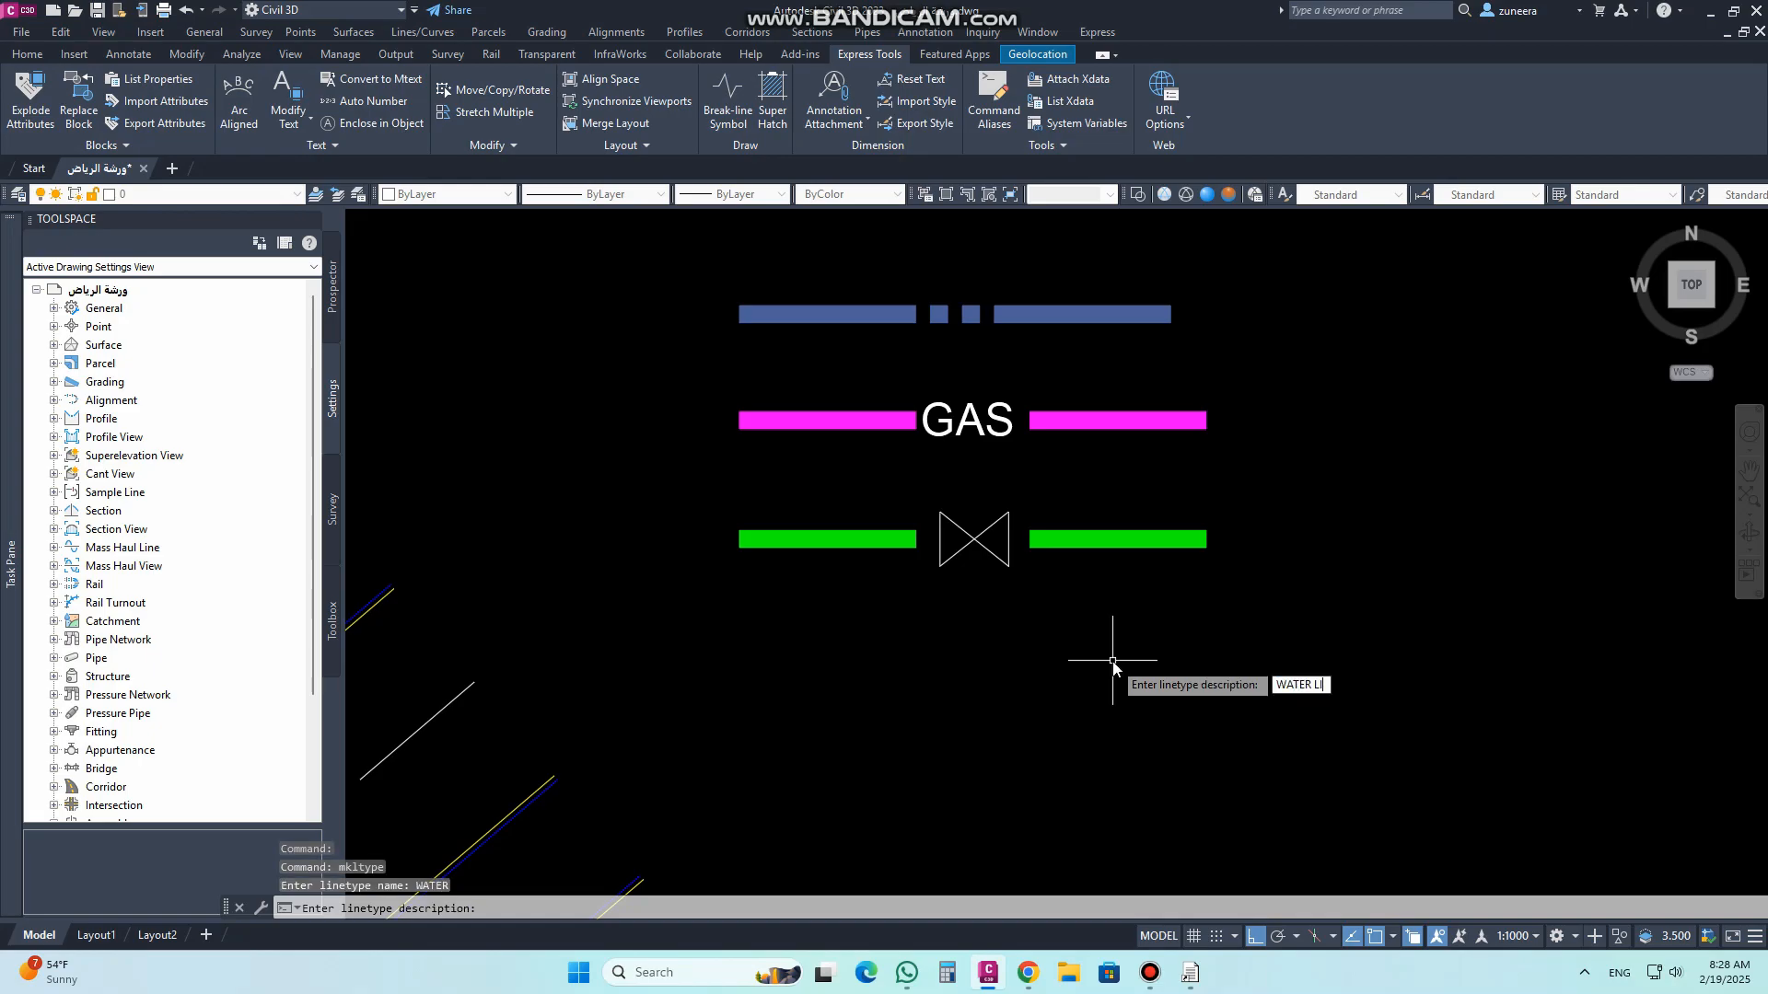
key("Return")
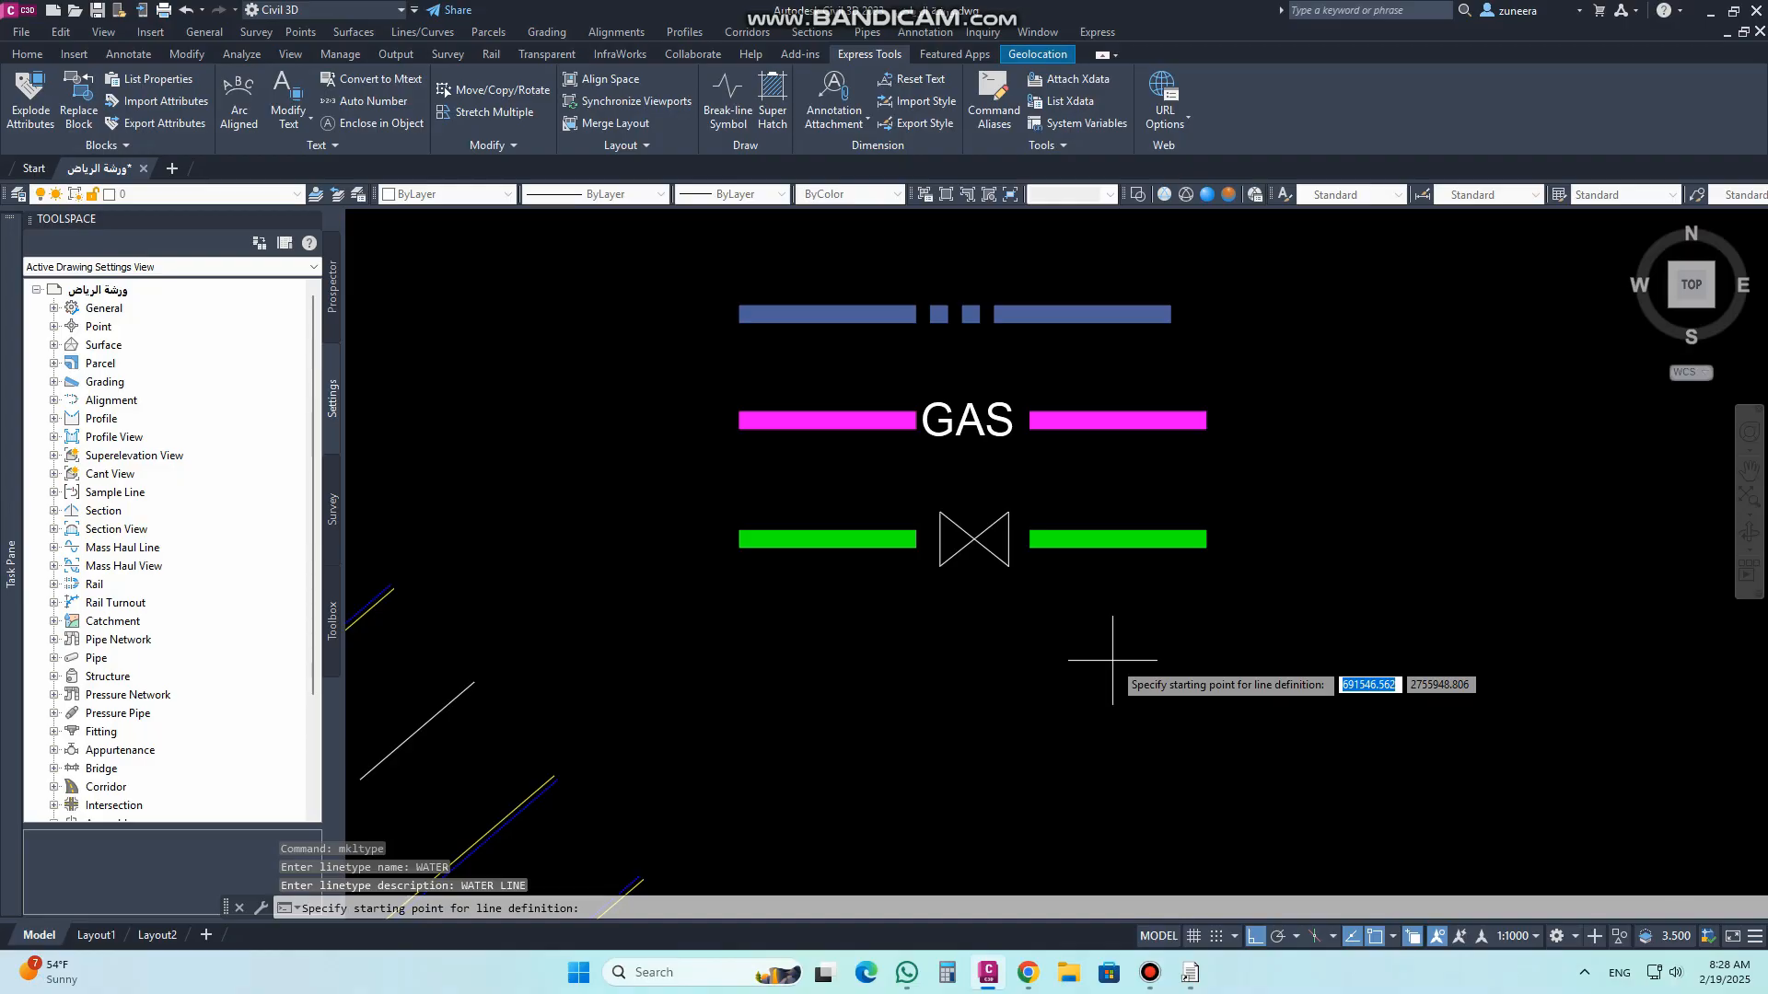
left_click(739, 539)
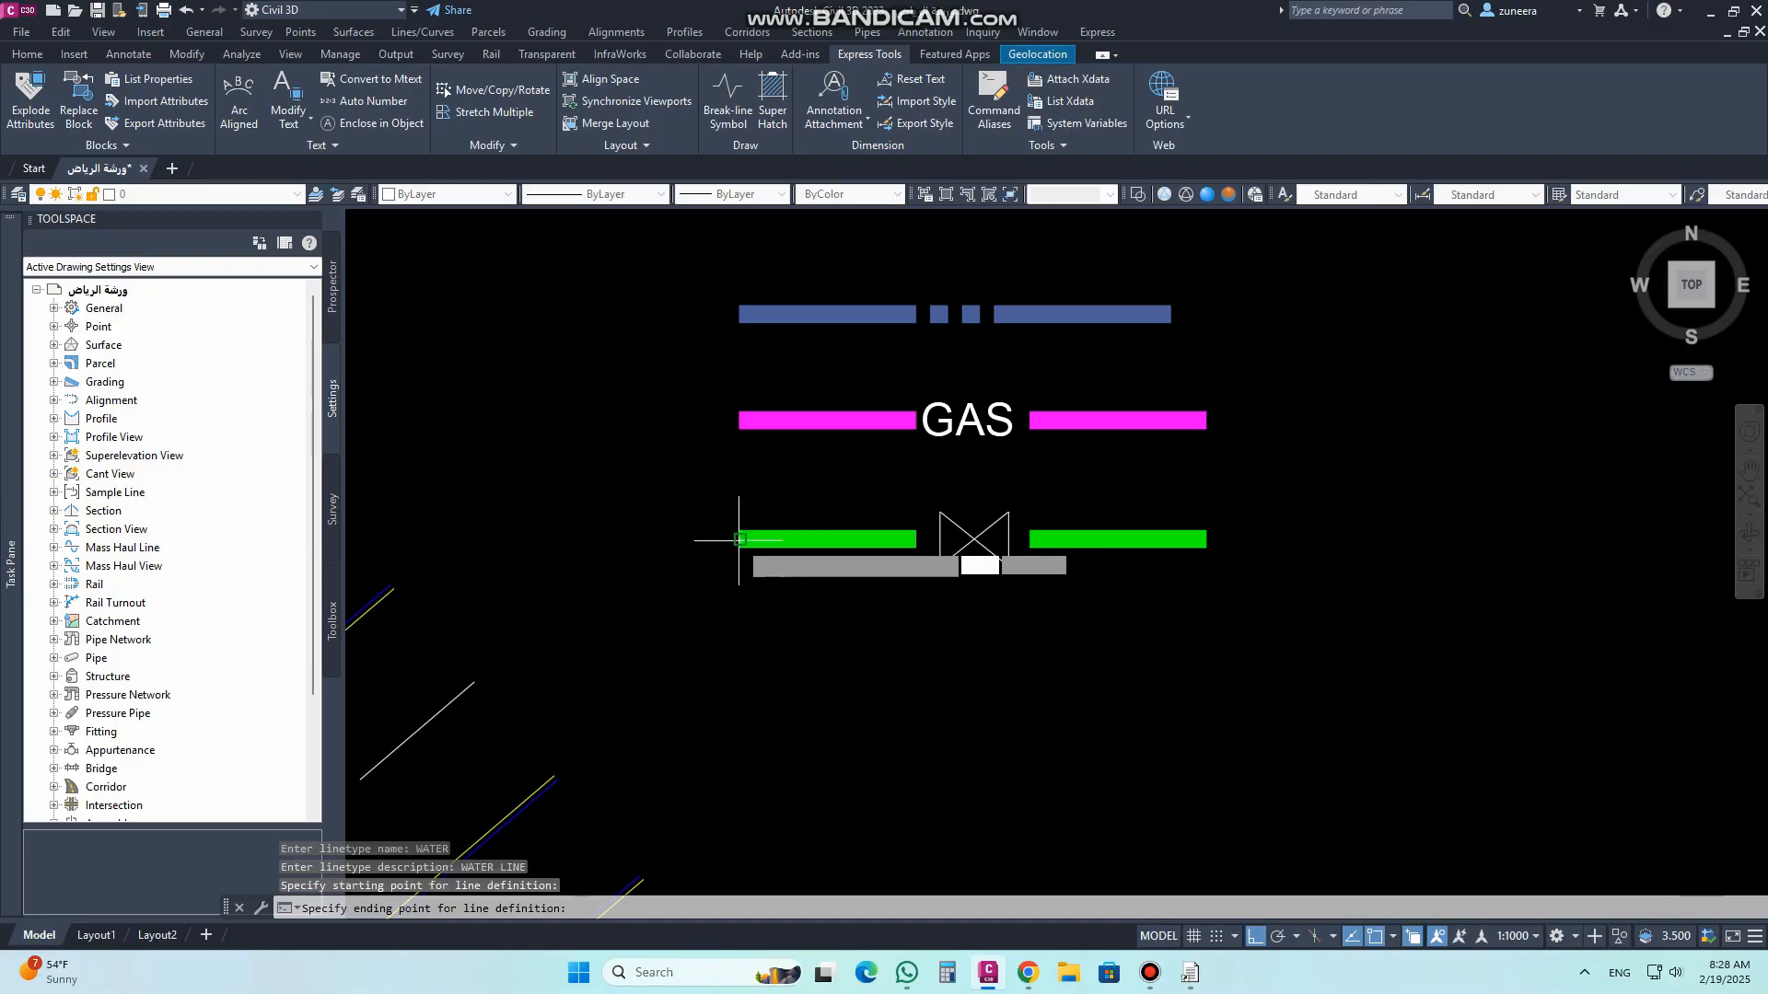
left_click(1031, 538)
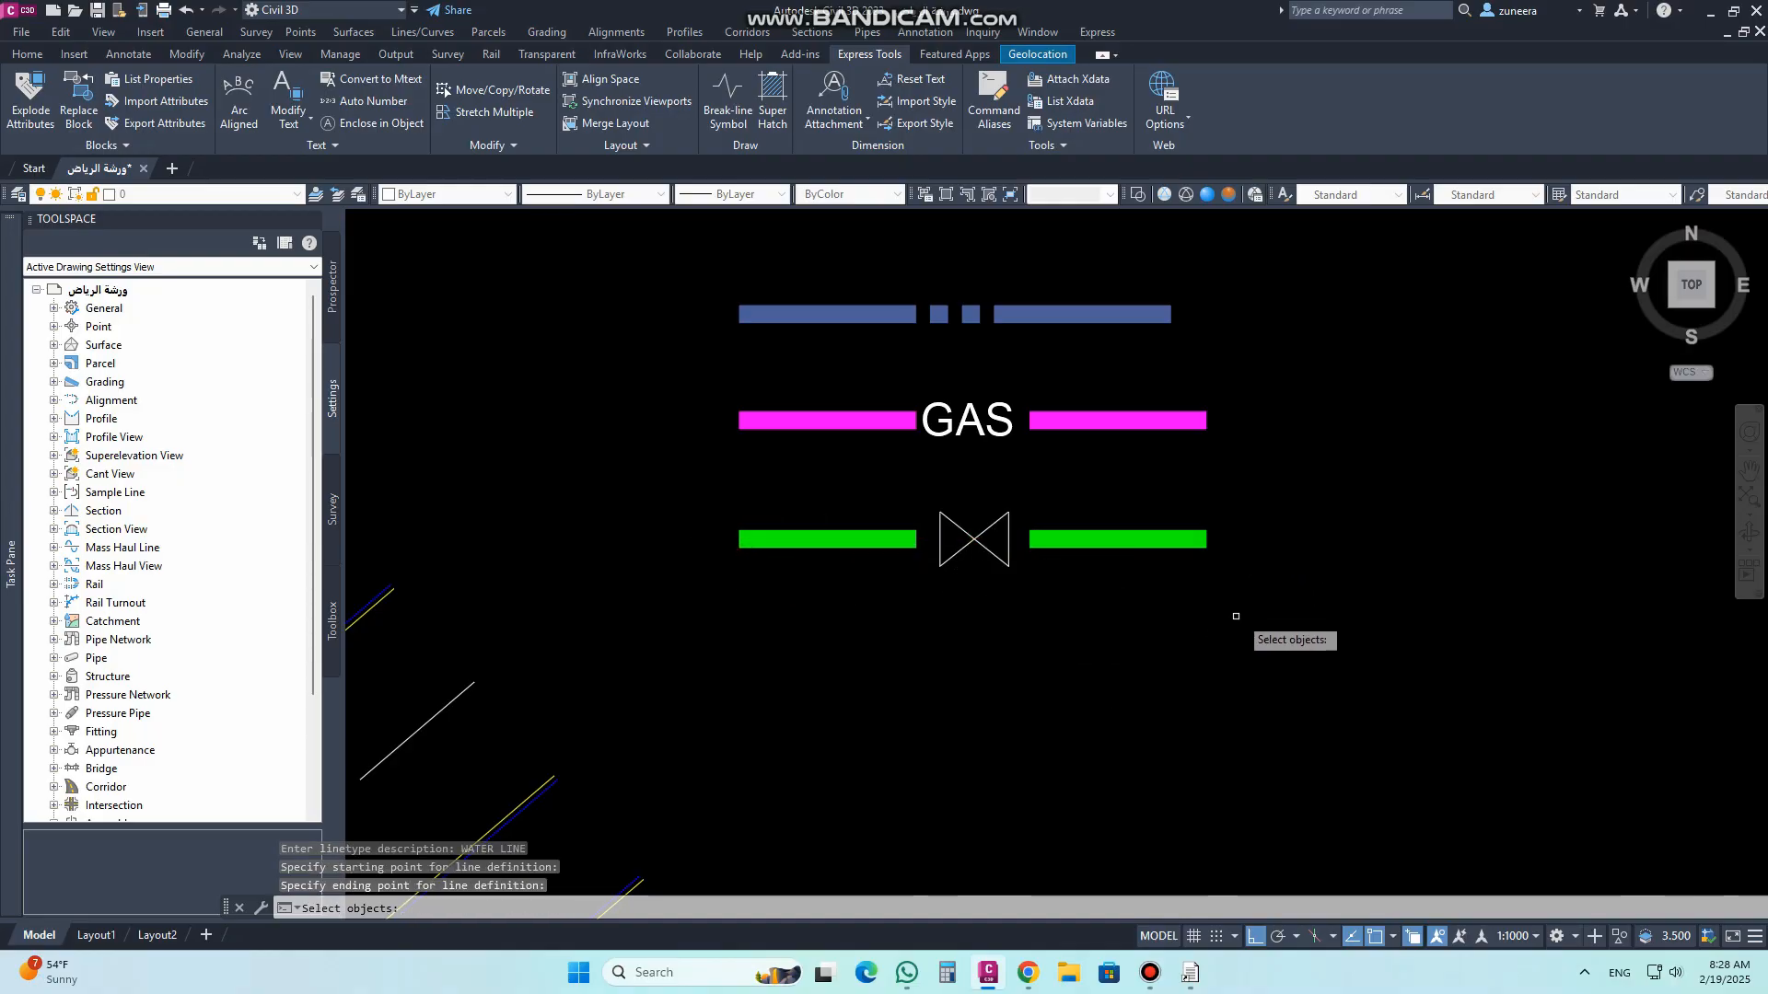
left_click(1011, 599)
left_click(688, 447)
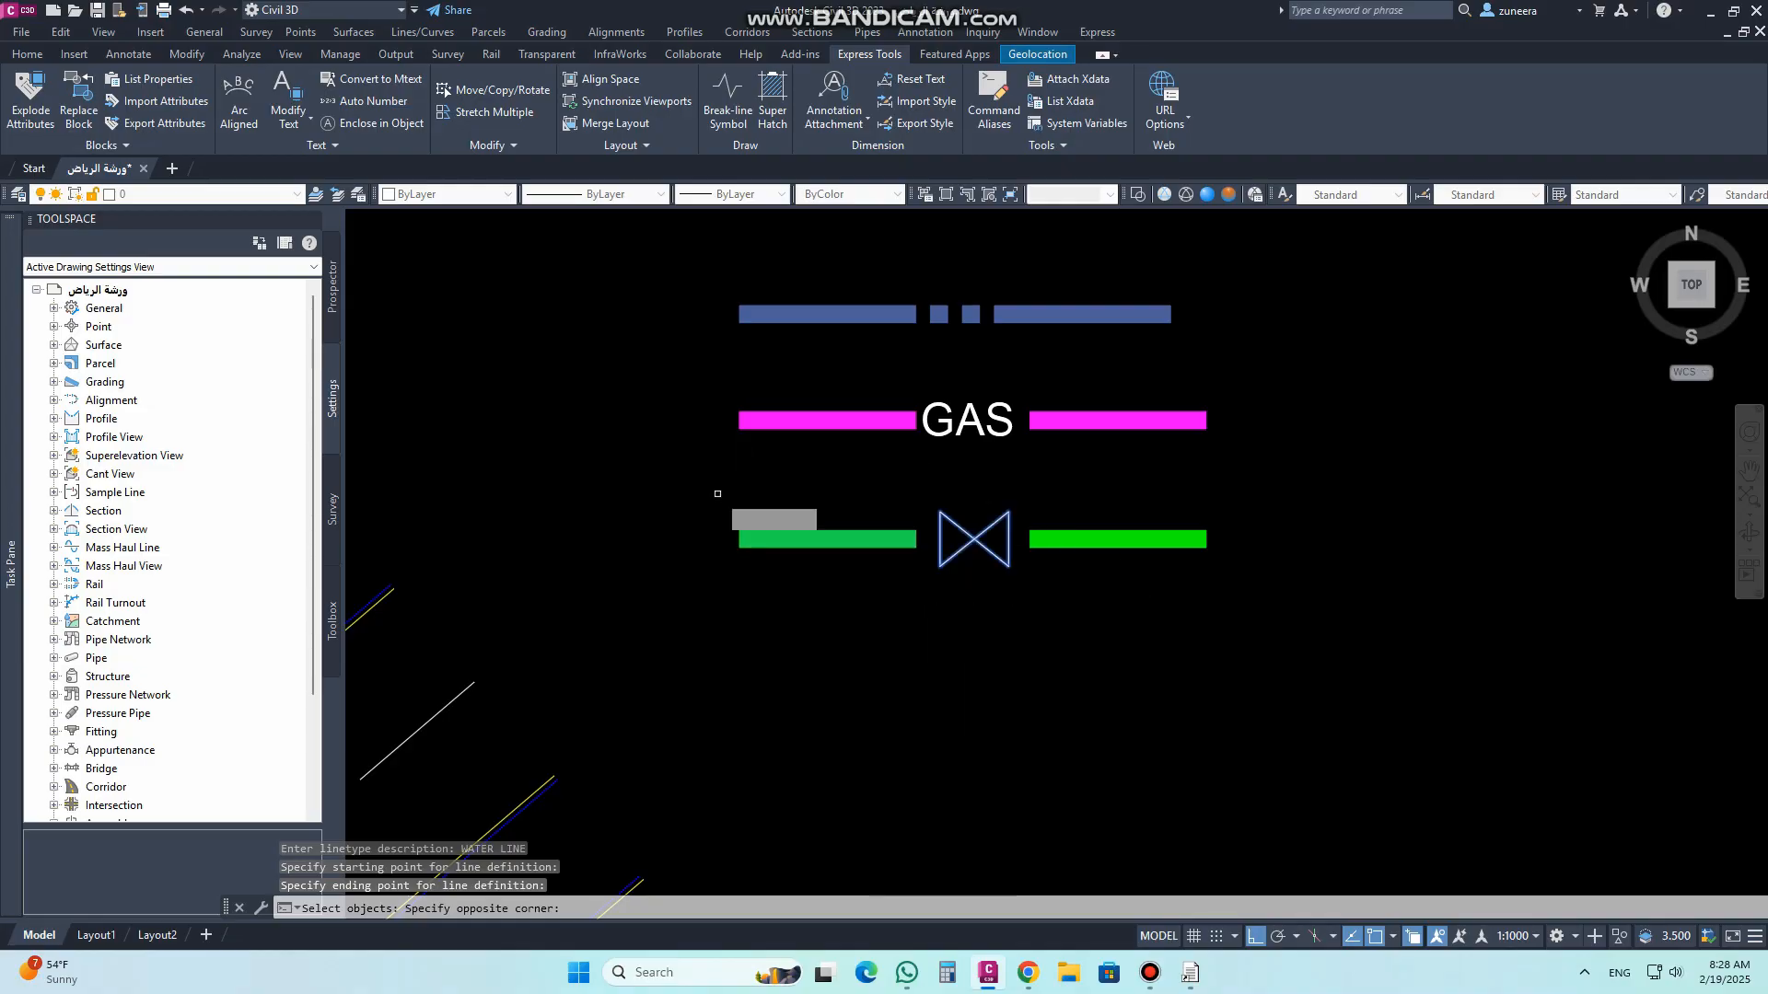
left_click(768, 458)
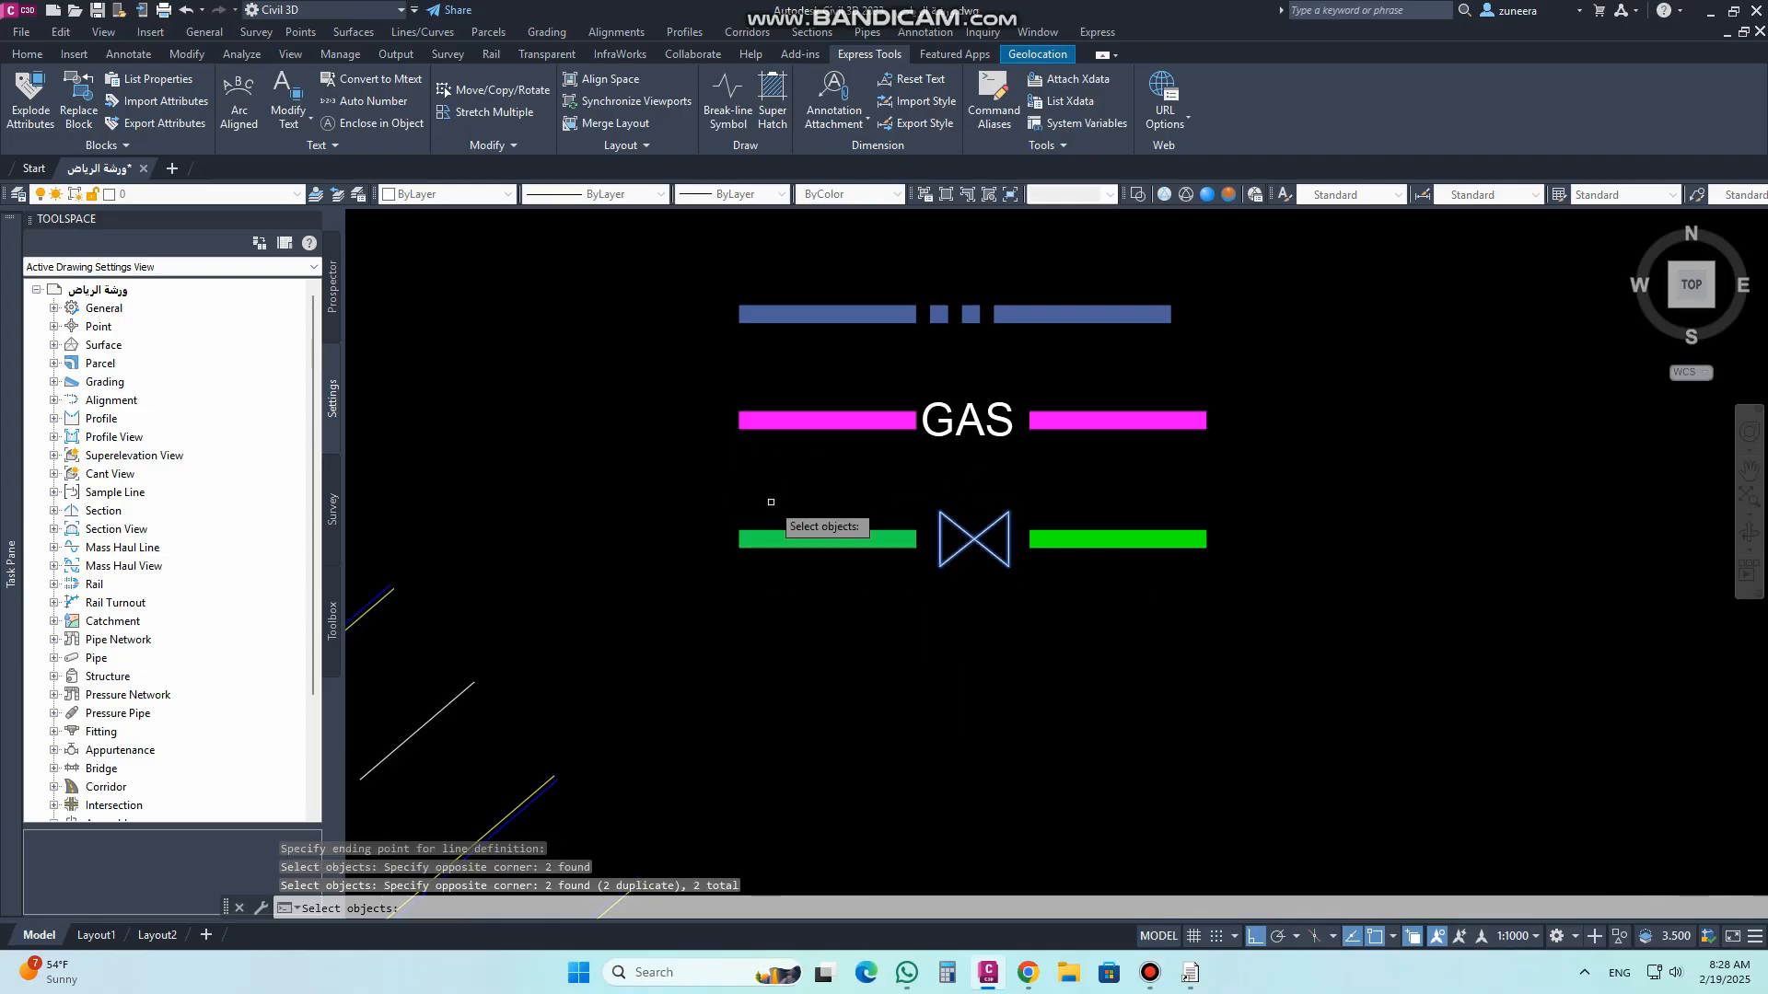
key("Return")
Step: Apply the WATER linetype to the green utility line along the road's lower edge
scroll(1012, 455, "down", 6)
scroll(1024, 645, "up", 6)
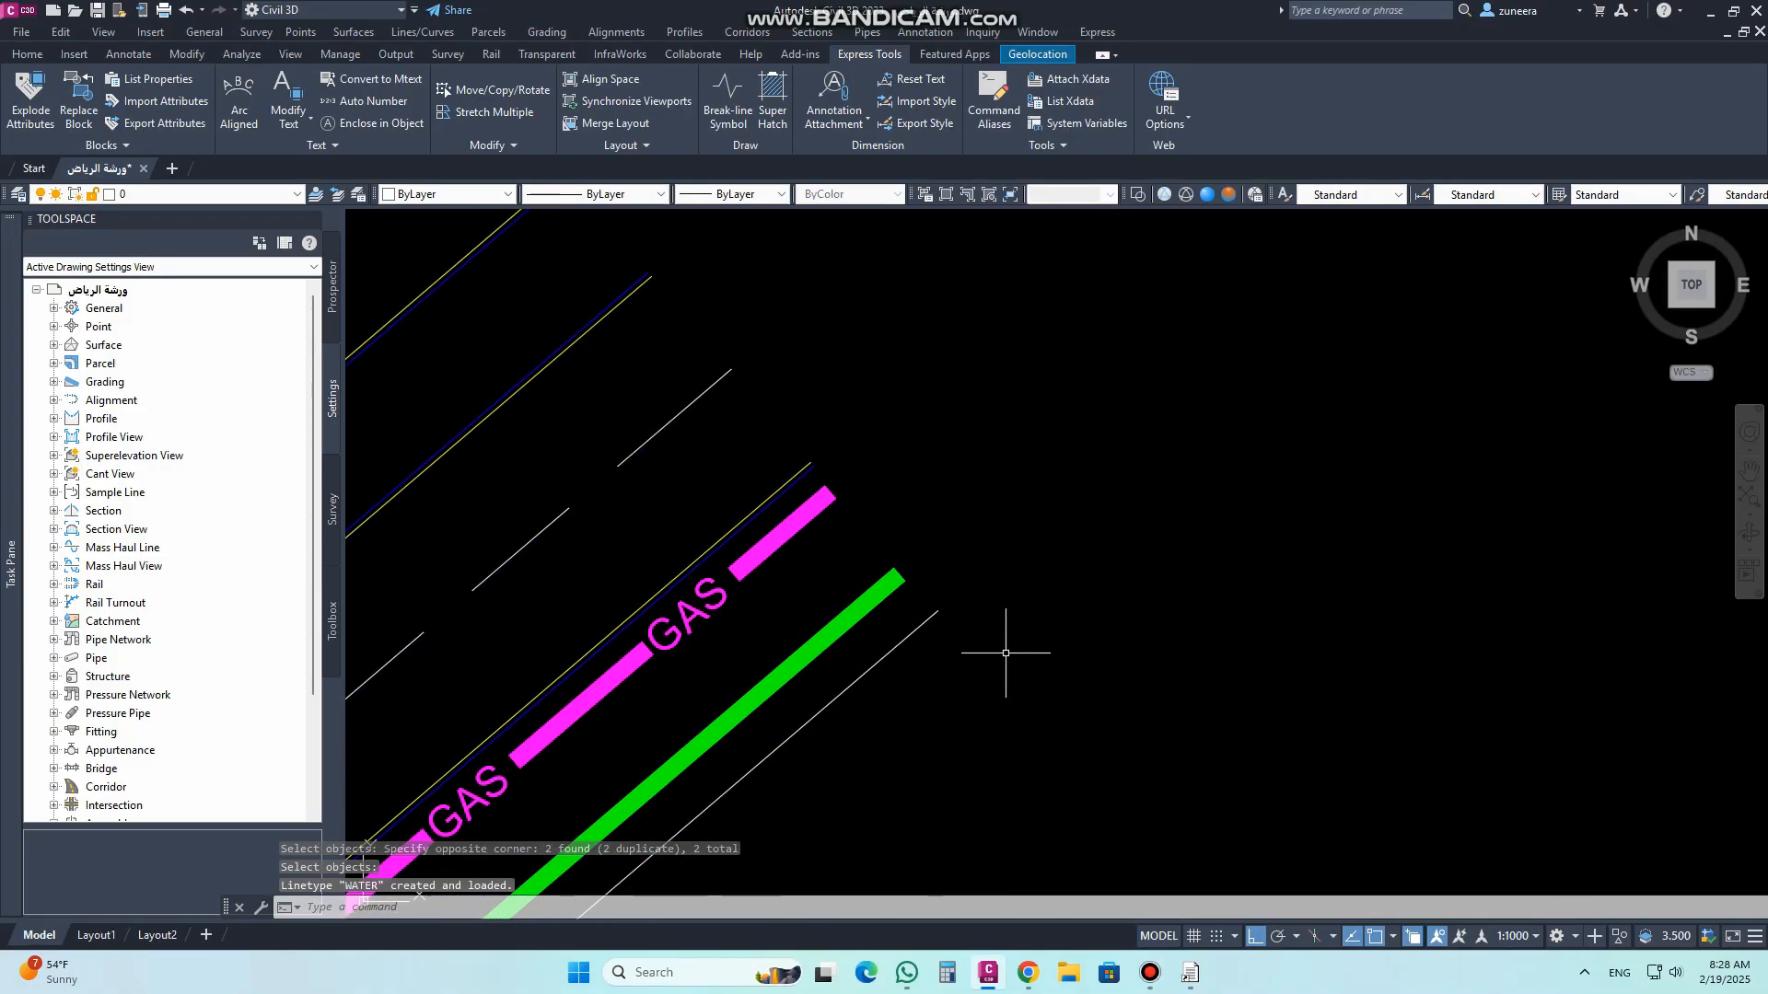
left_click(891, 595)
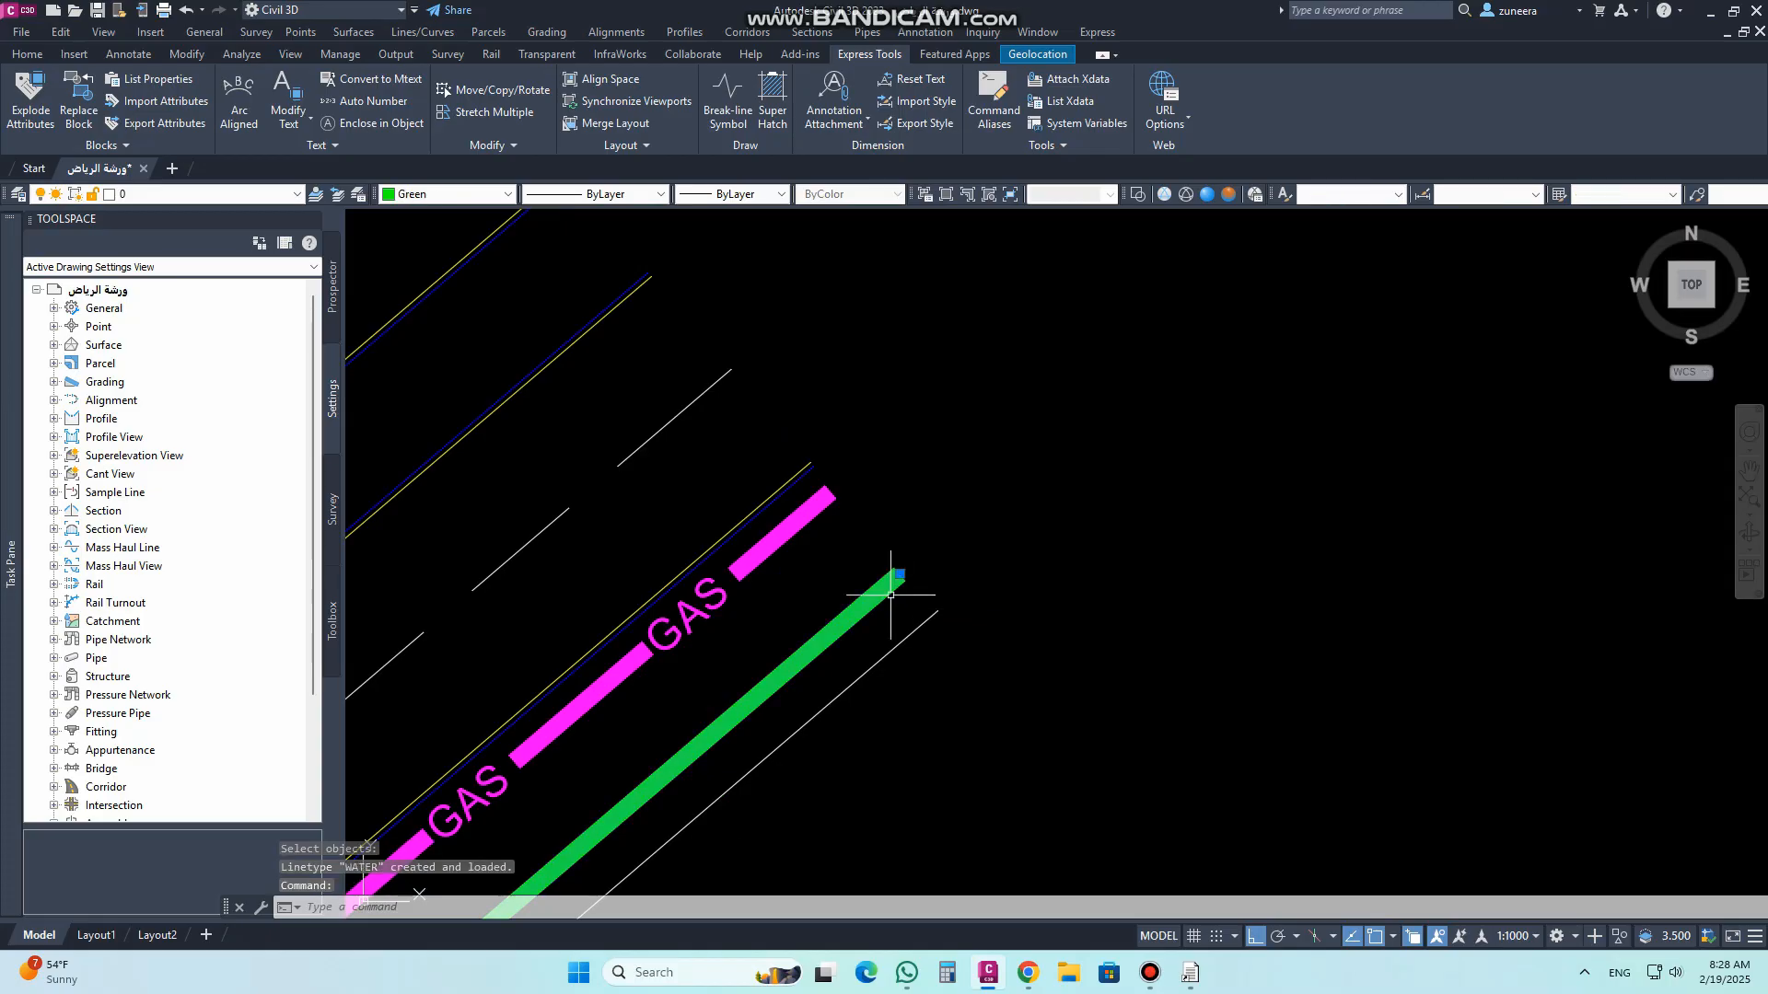
left_click(593, 196)
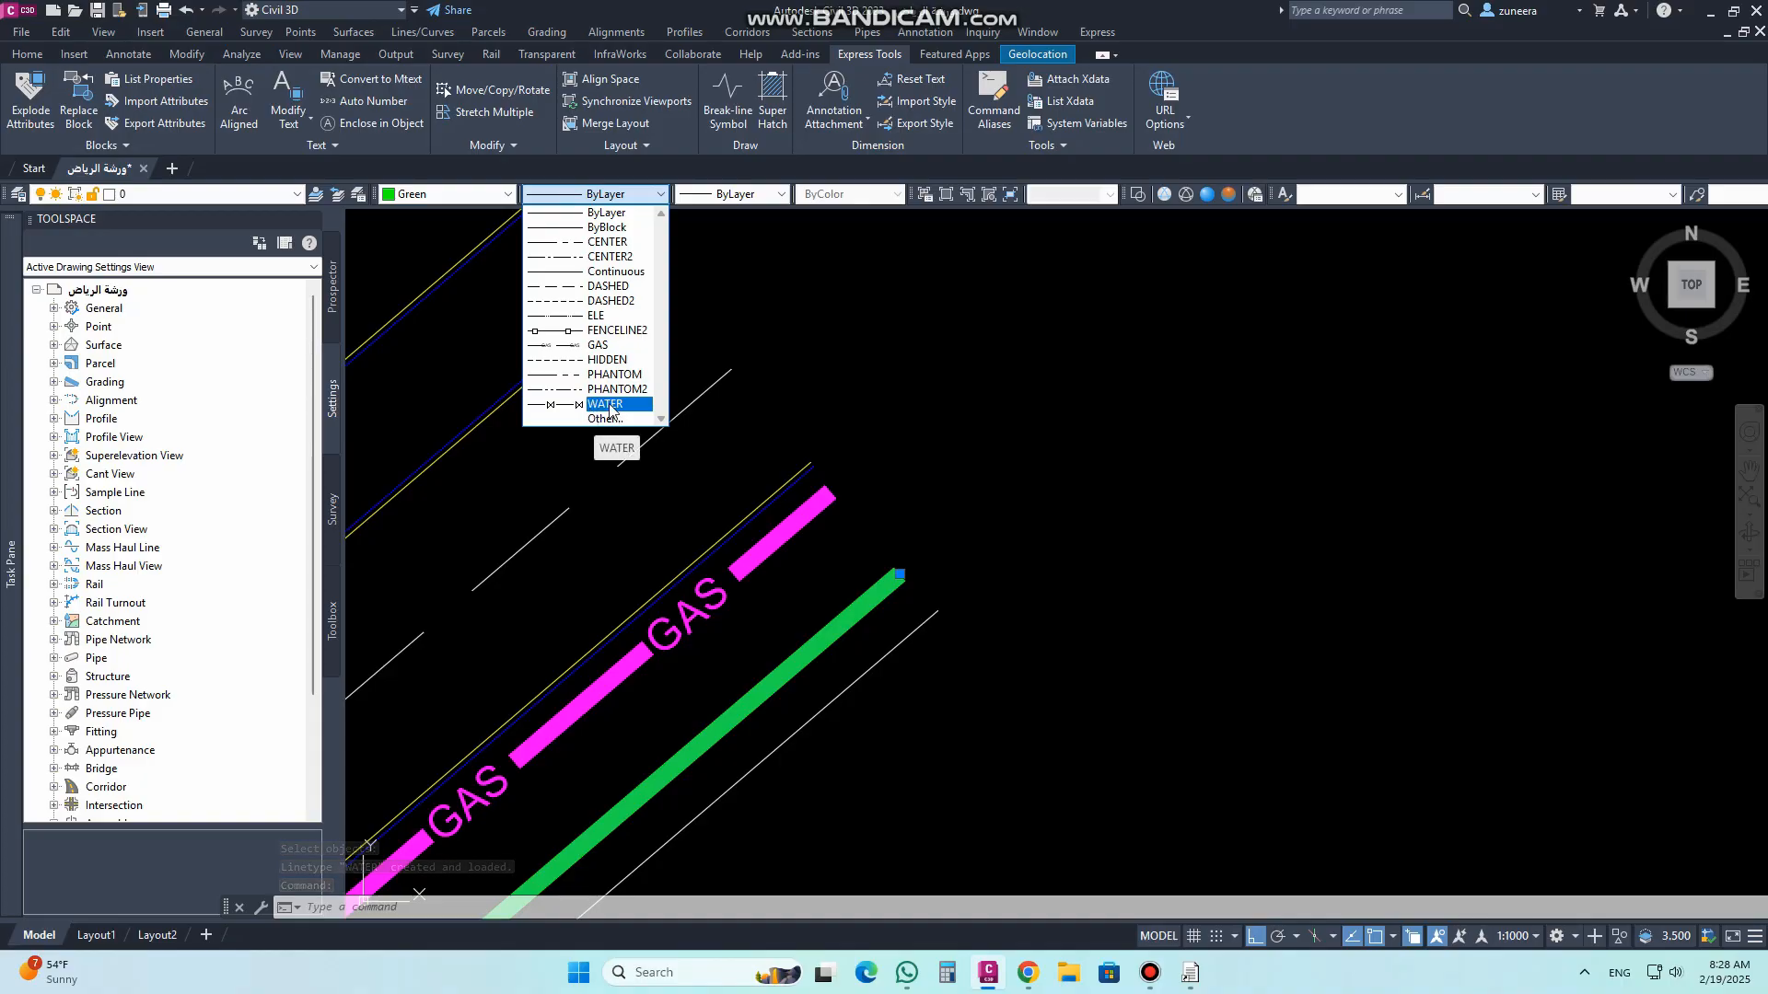
left_click(562, 407)
scroll(1036, 492, "down", 5)
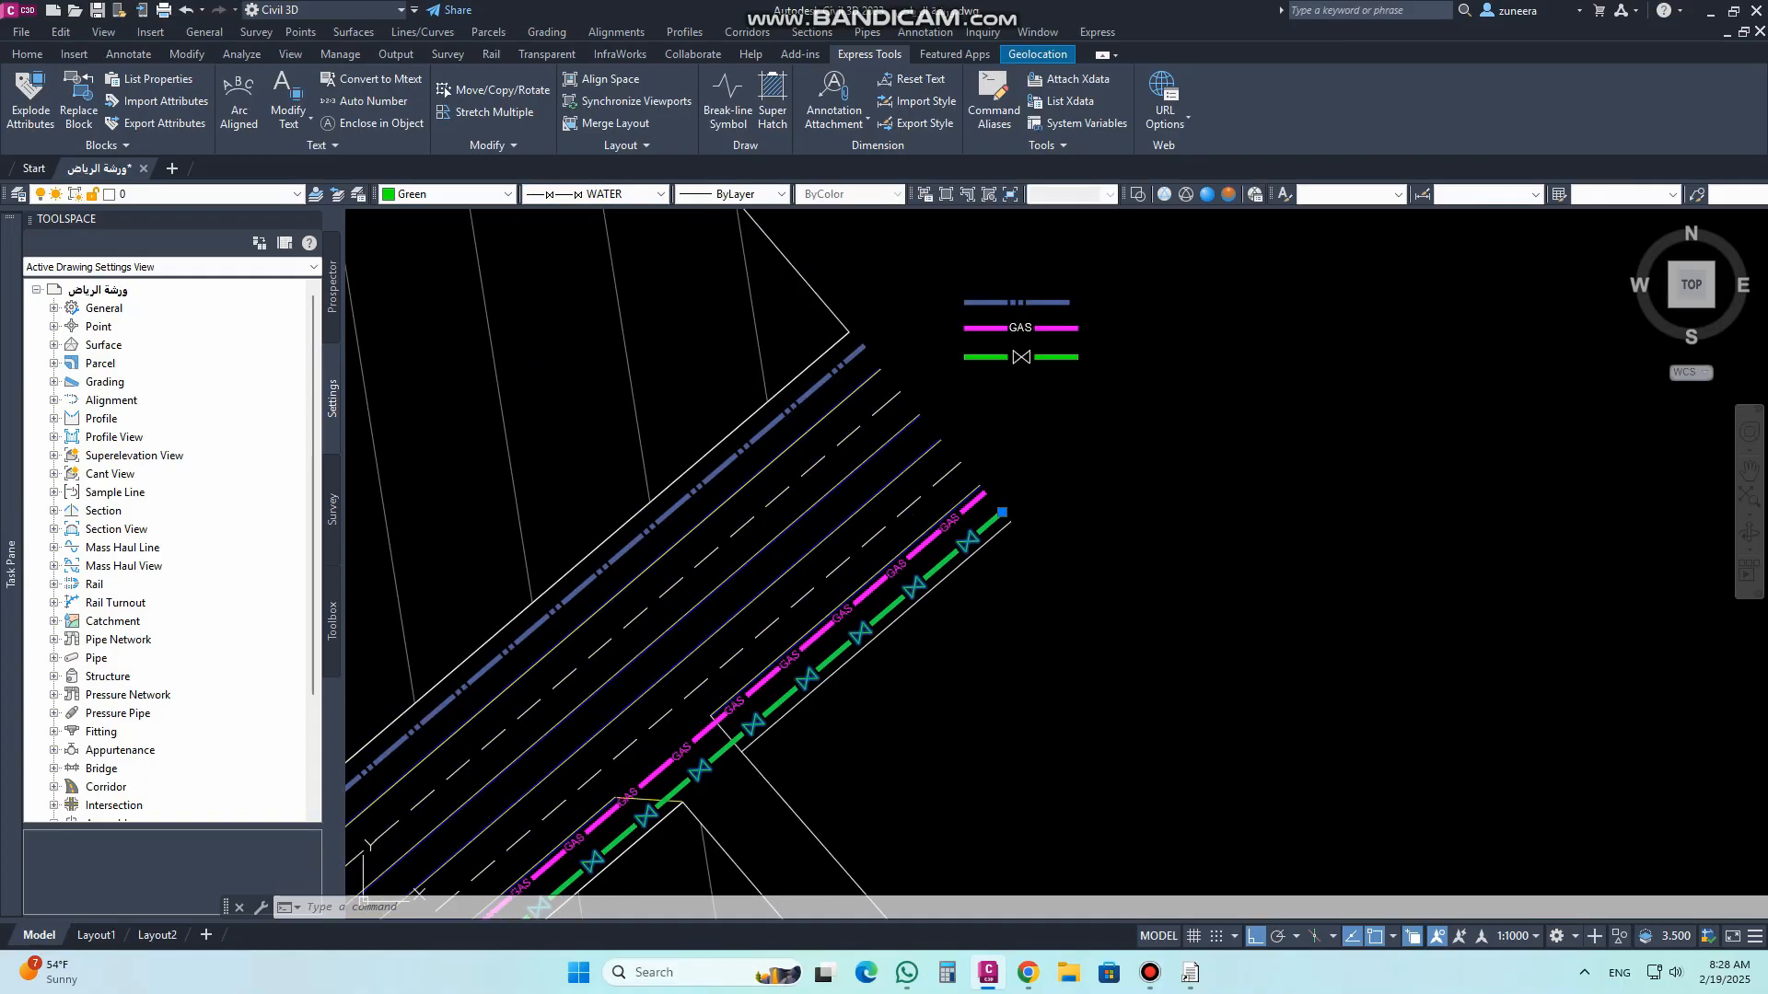
key("Escape")
Step: Examine the electric, GAS and WATER linetypes along the road and compare them with the three sample patterns beside it
scroll(1036, 492, "down", 6)
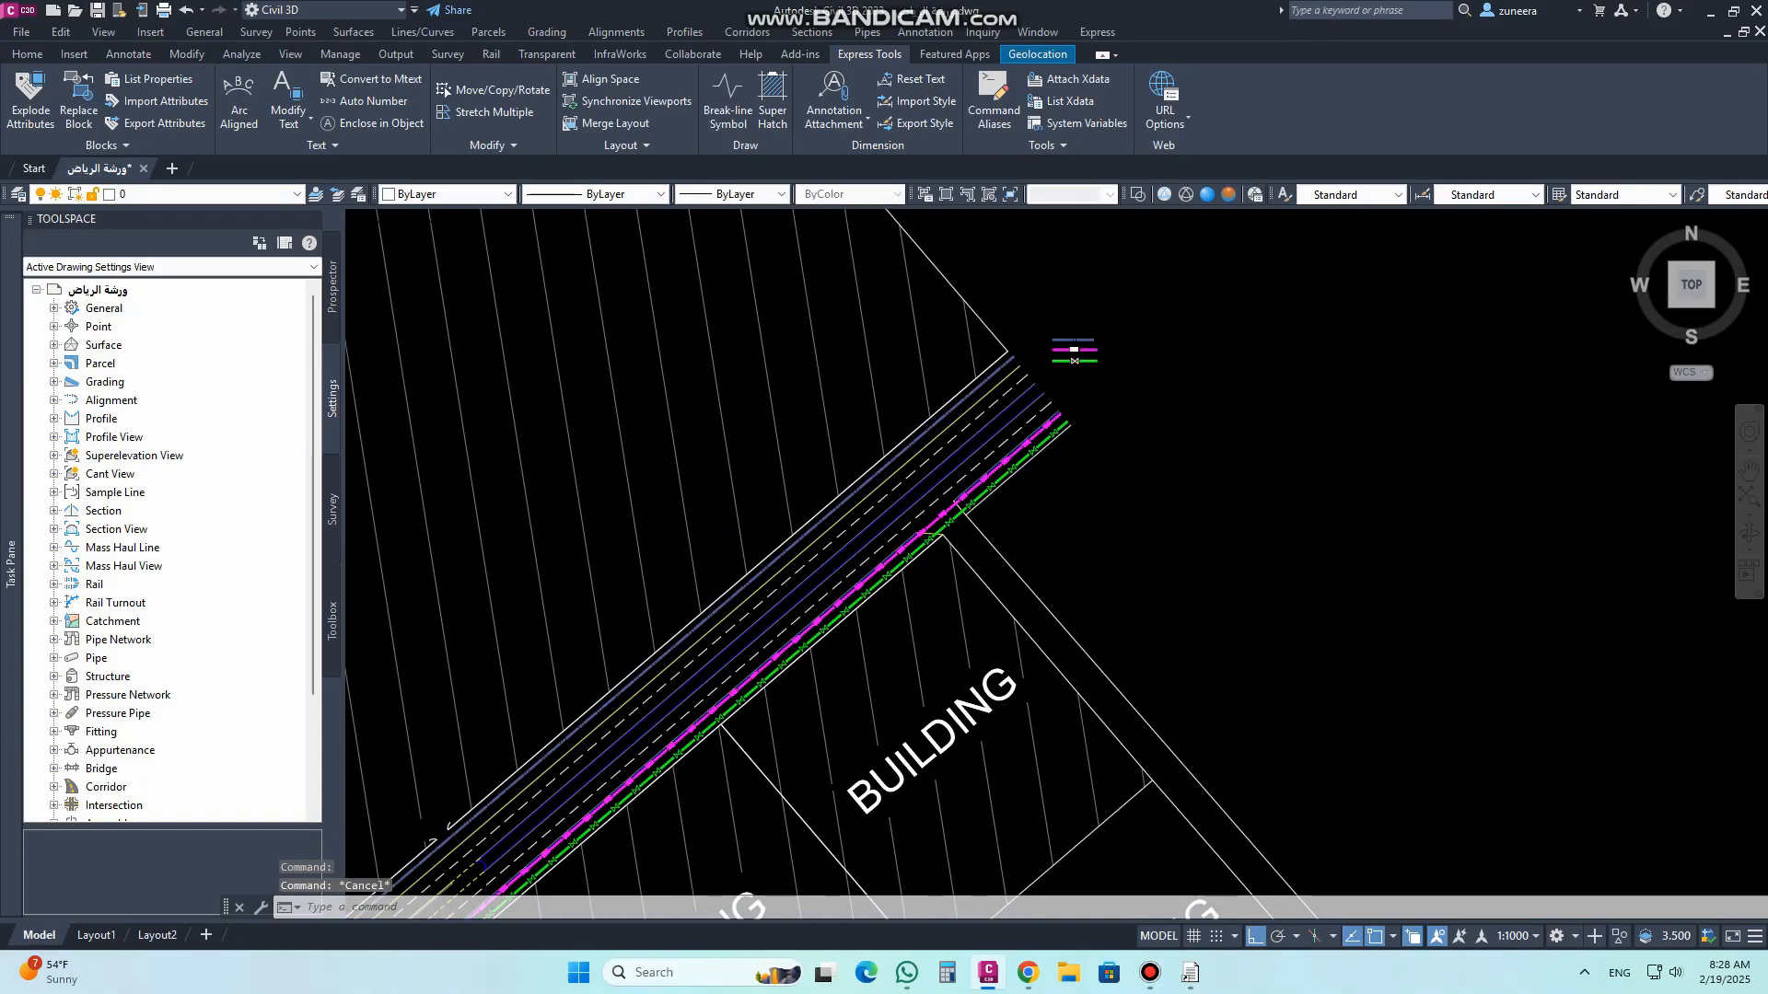
scroll(729, 698, "up", 8)
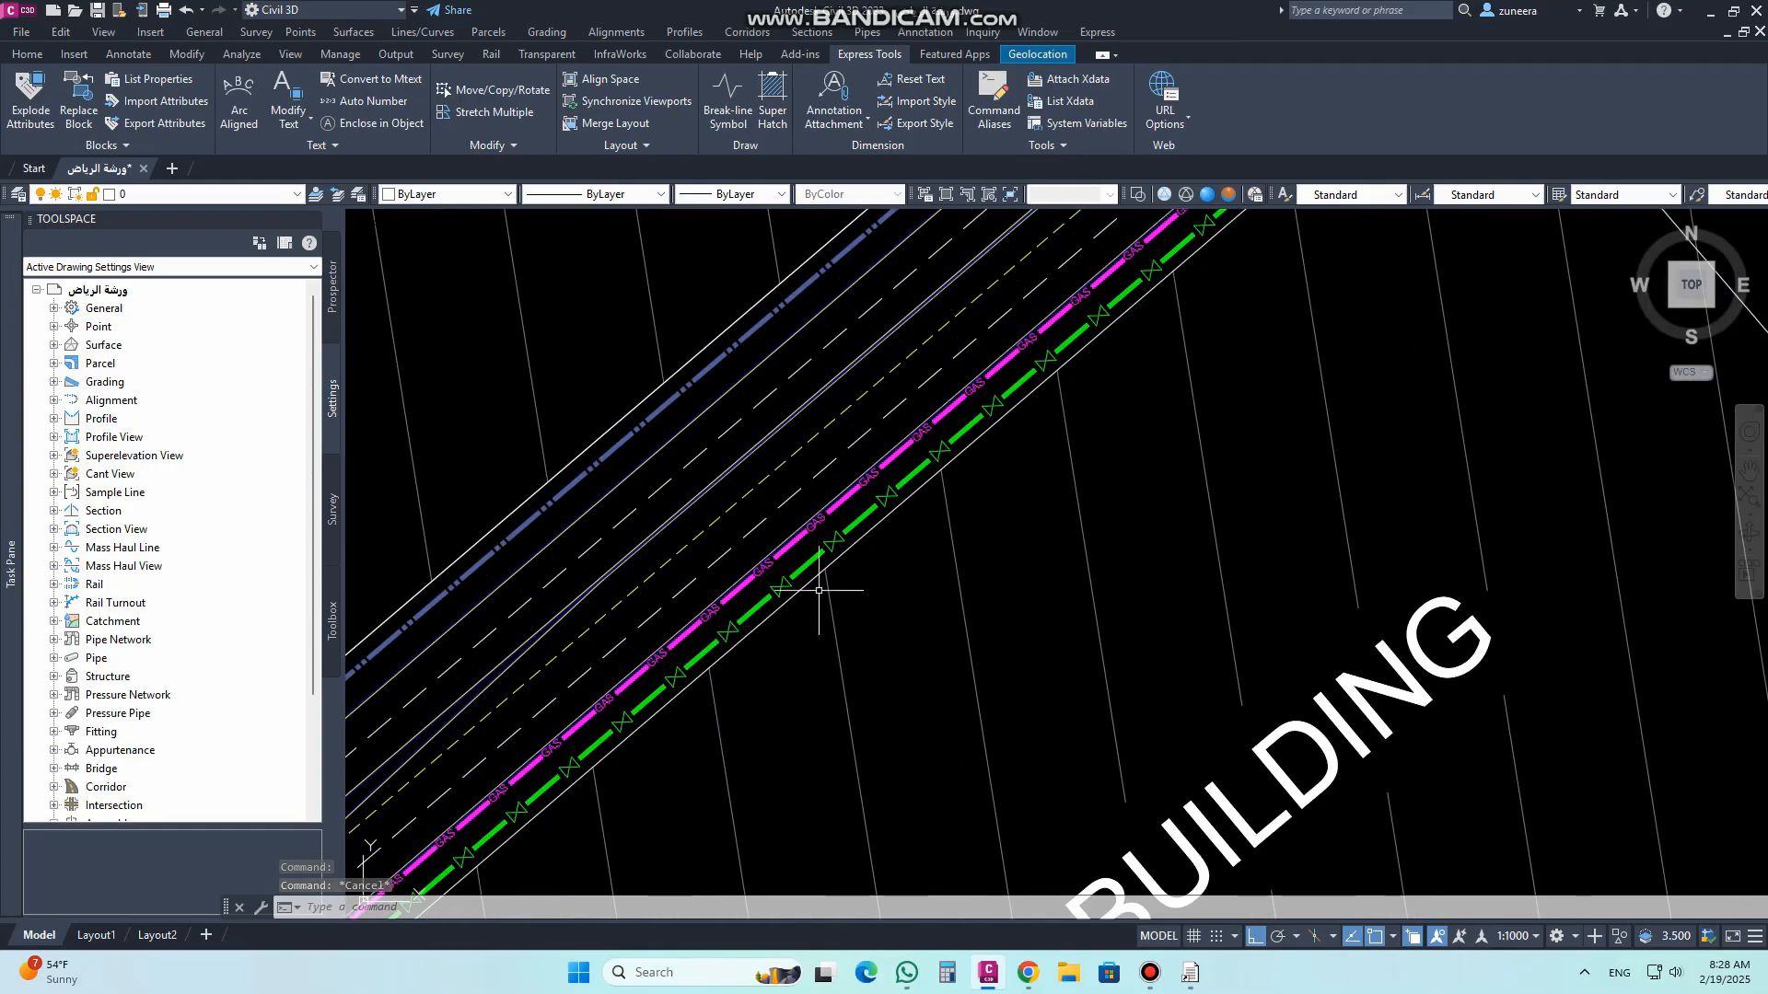
scroll(806, 601, "down", 5)
scroll(1038, 446, "up", 7)
scroll(810, 433, "down", 4)
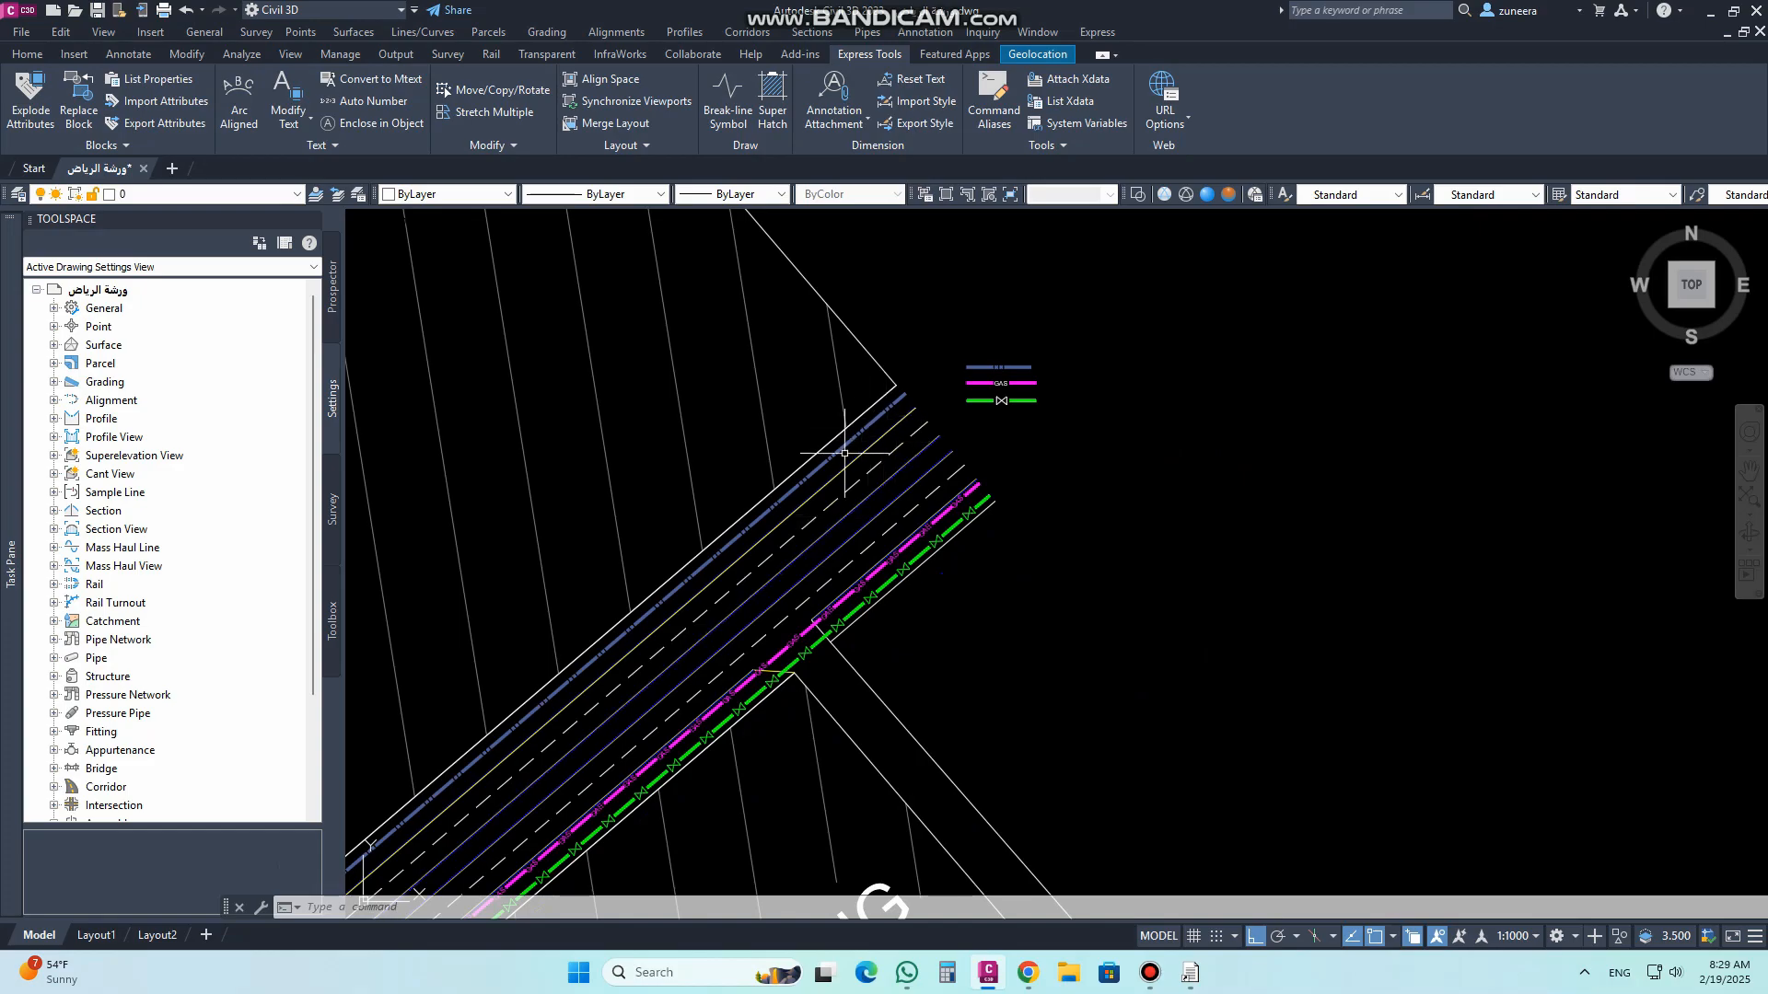
scroll(951, 589, "up", 4)
scroll(951, 589, "down", 2)
scroll(1054, 301, "up", 3)
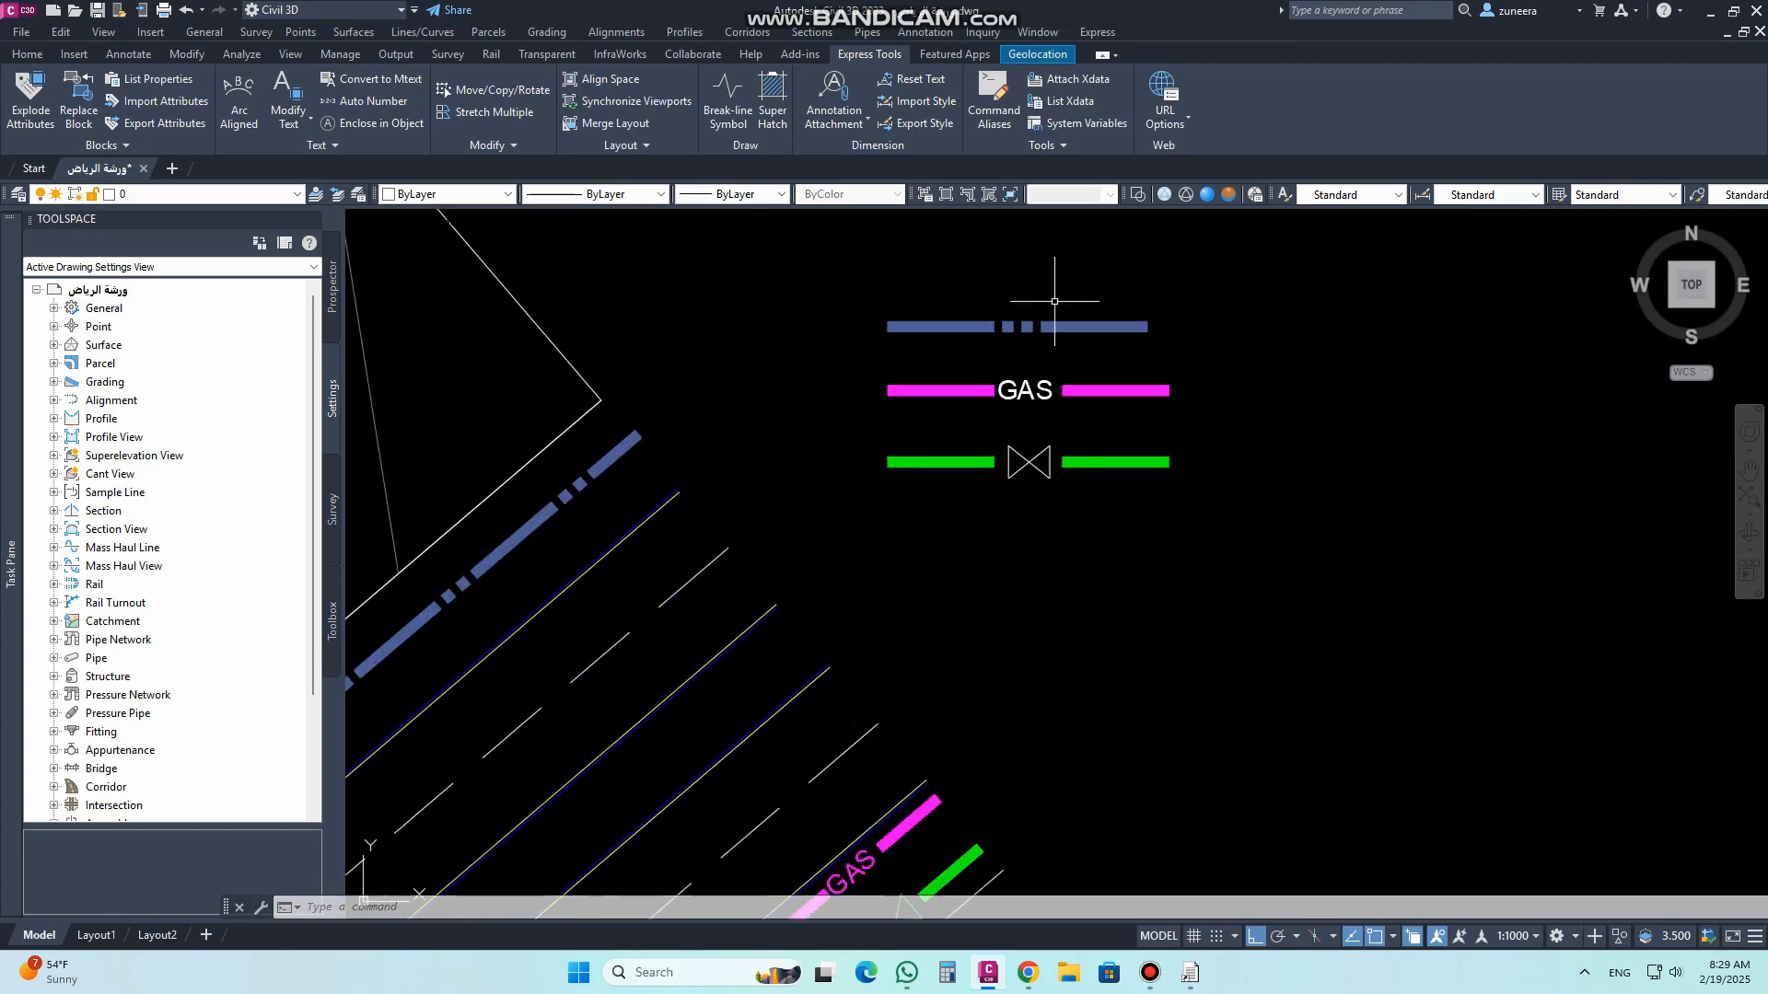
scroll(943, 418, "down", 3)
scroll(943, 418, "up", 1)
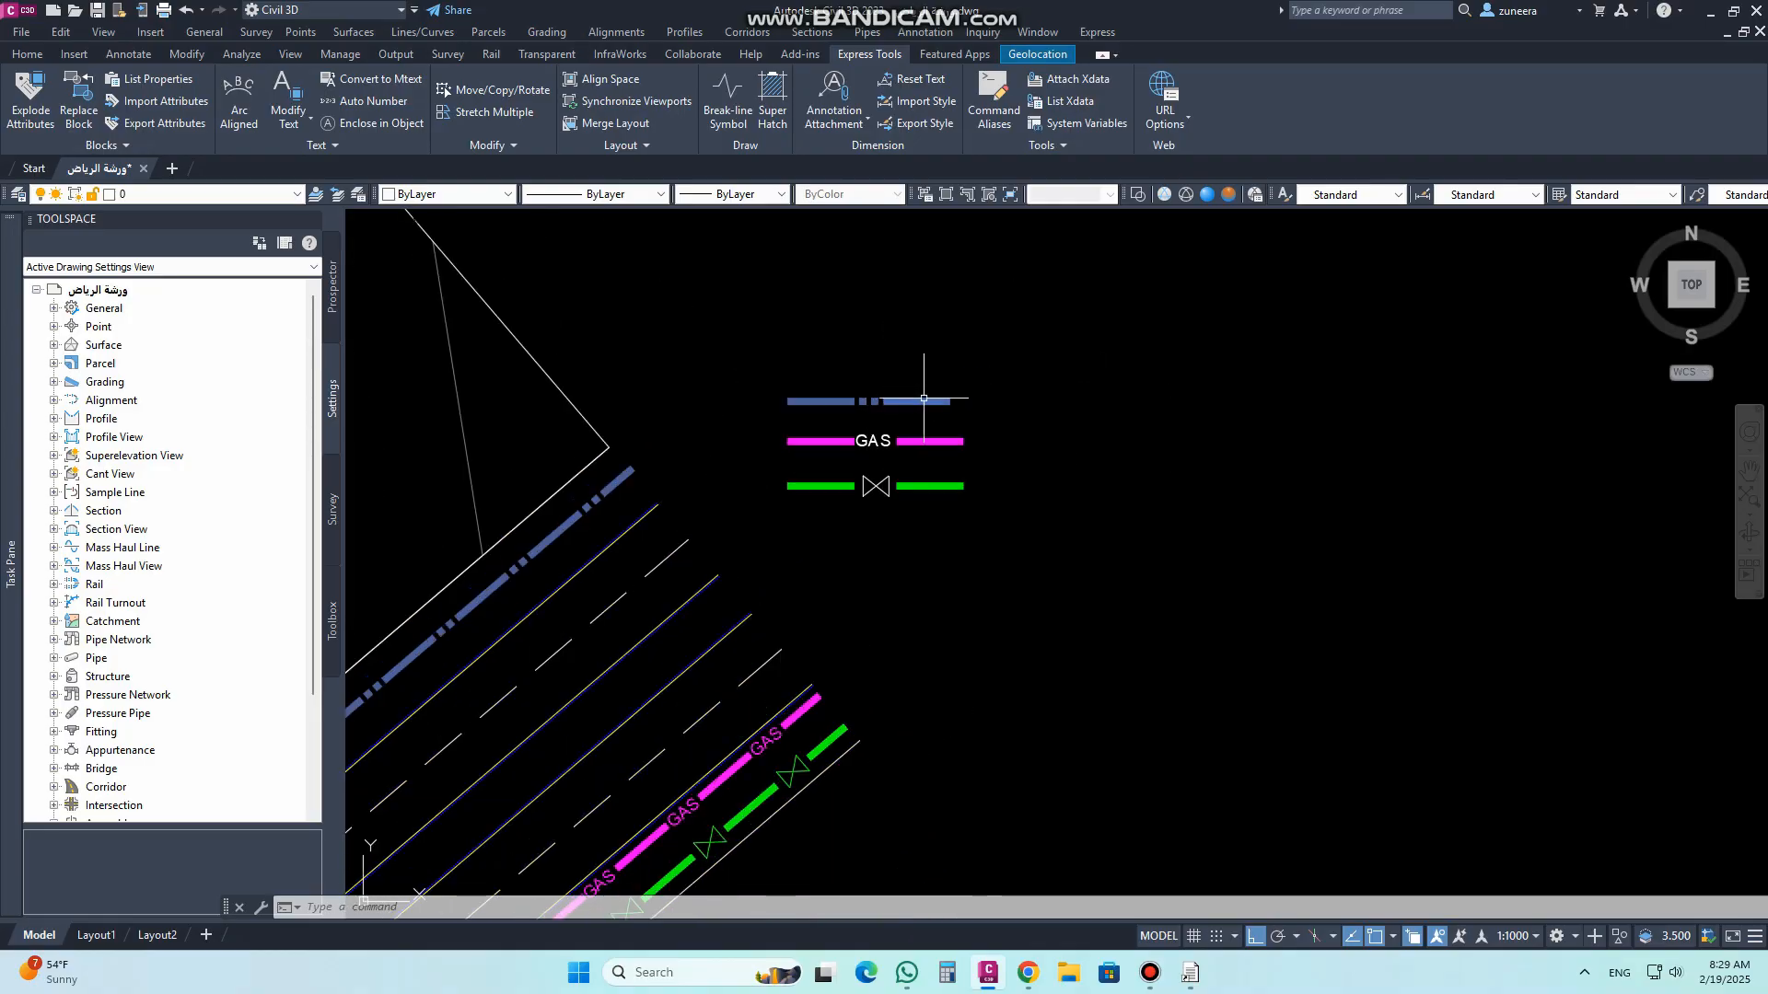
left_click(936, 402)
scroll(942, 393, "up", 4)
left_click(963, 415)
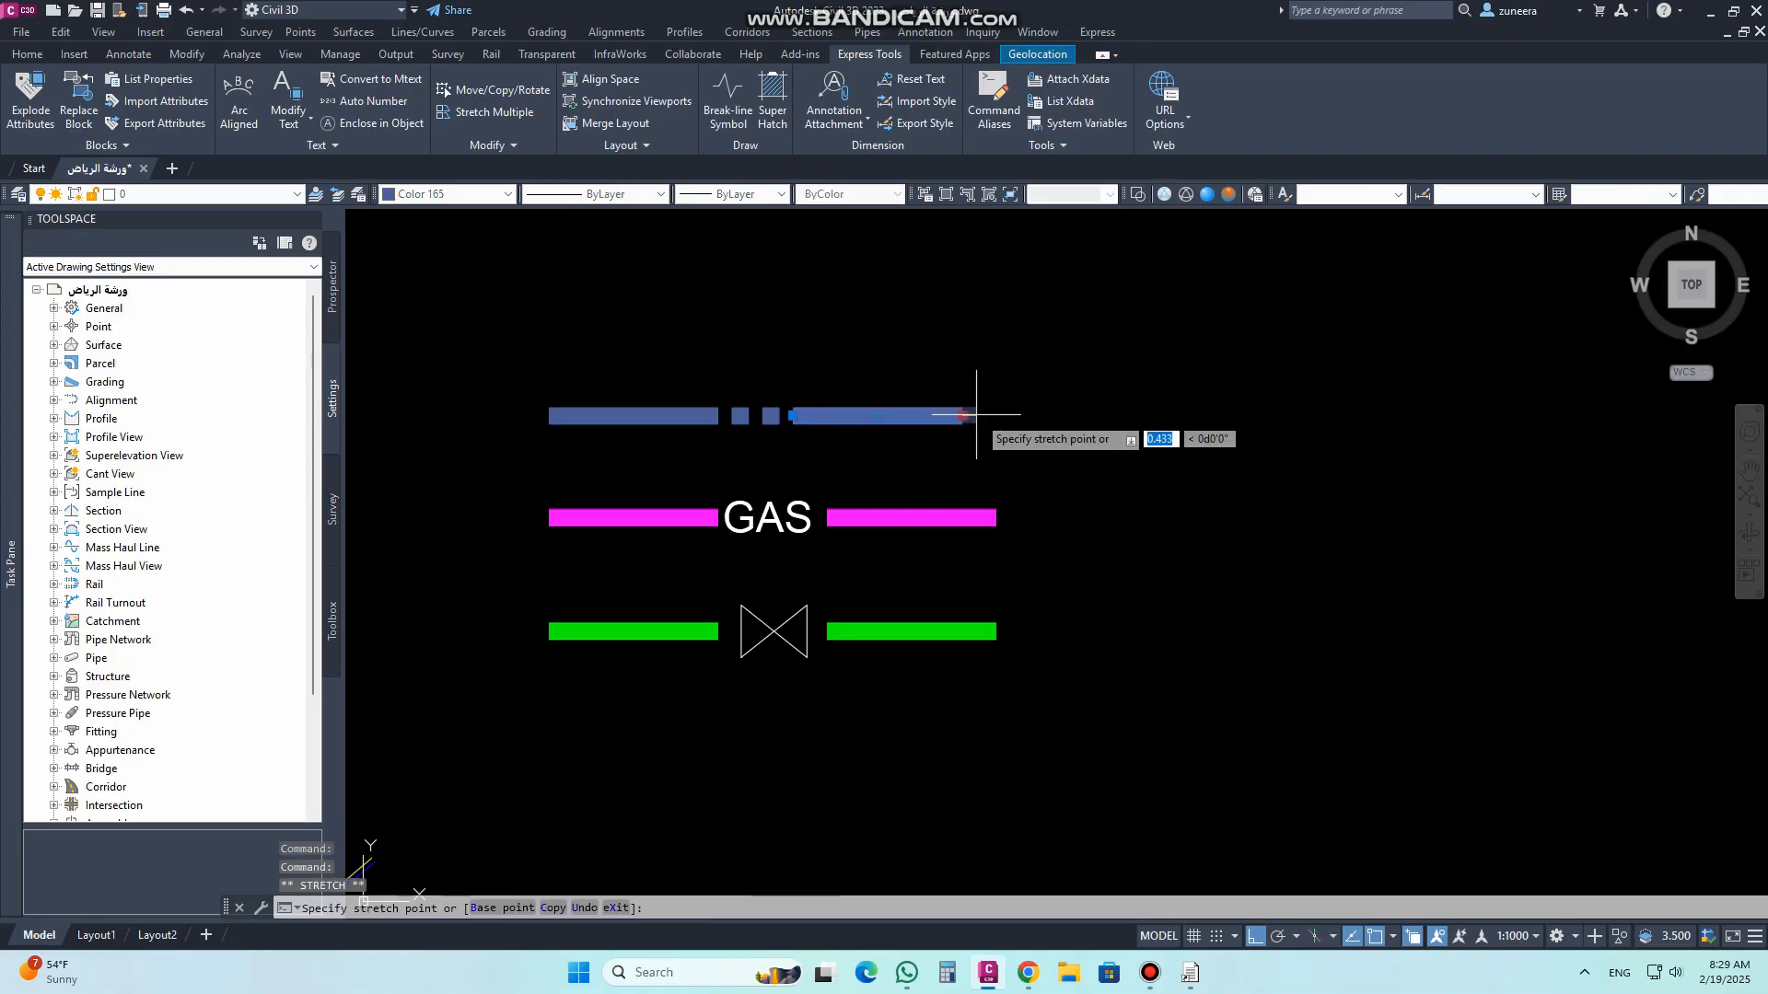
key("Escape")
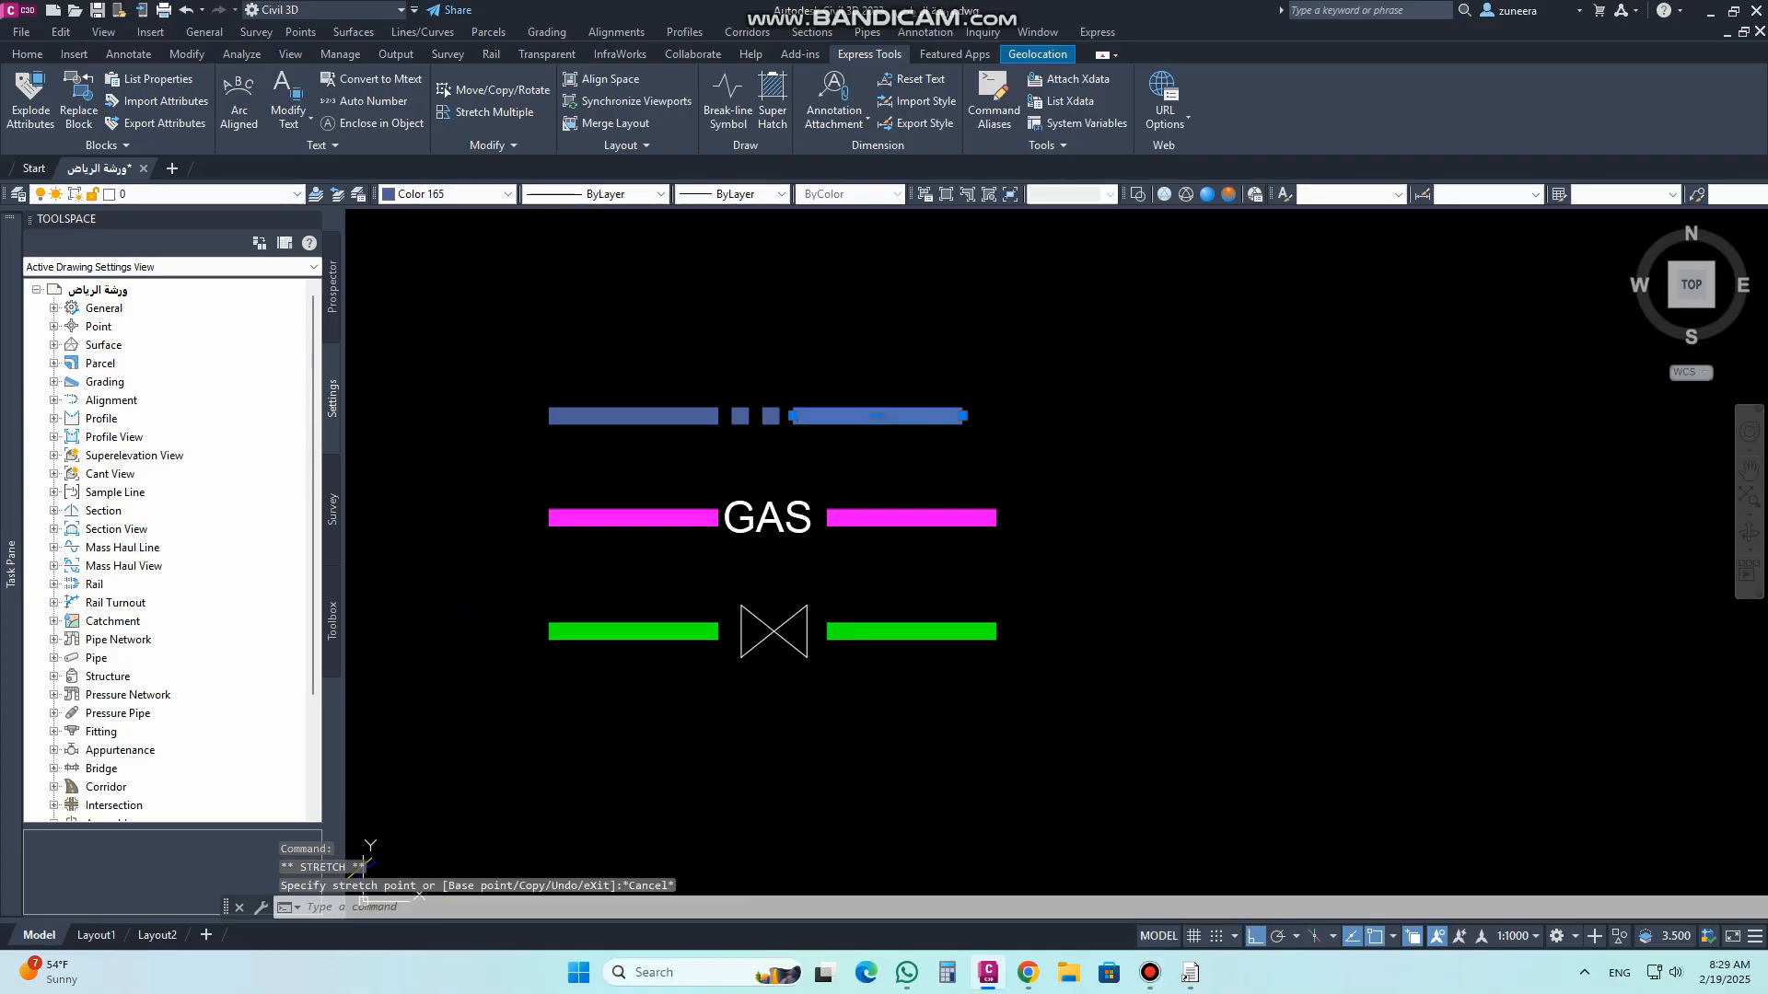
key("Escape")
Step: Copy the GAS text horizontally to the right of the magenta sample line as a label
type("C")
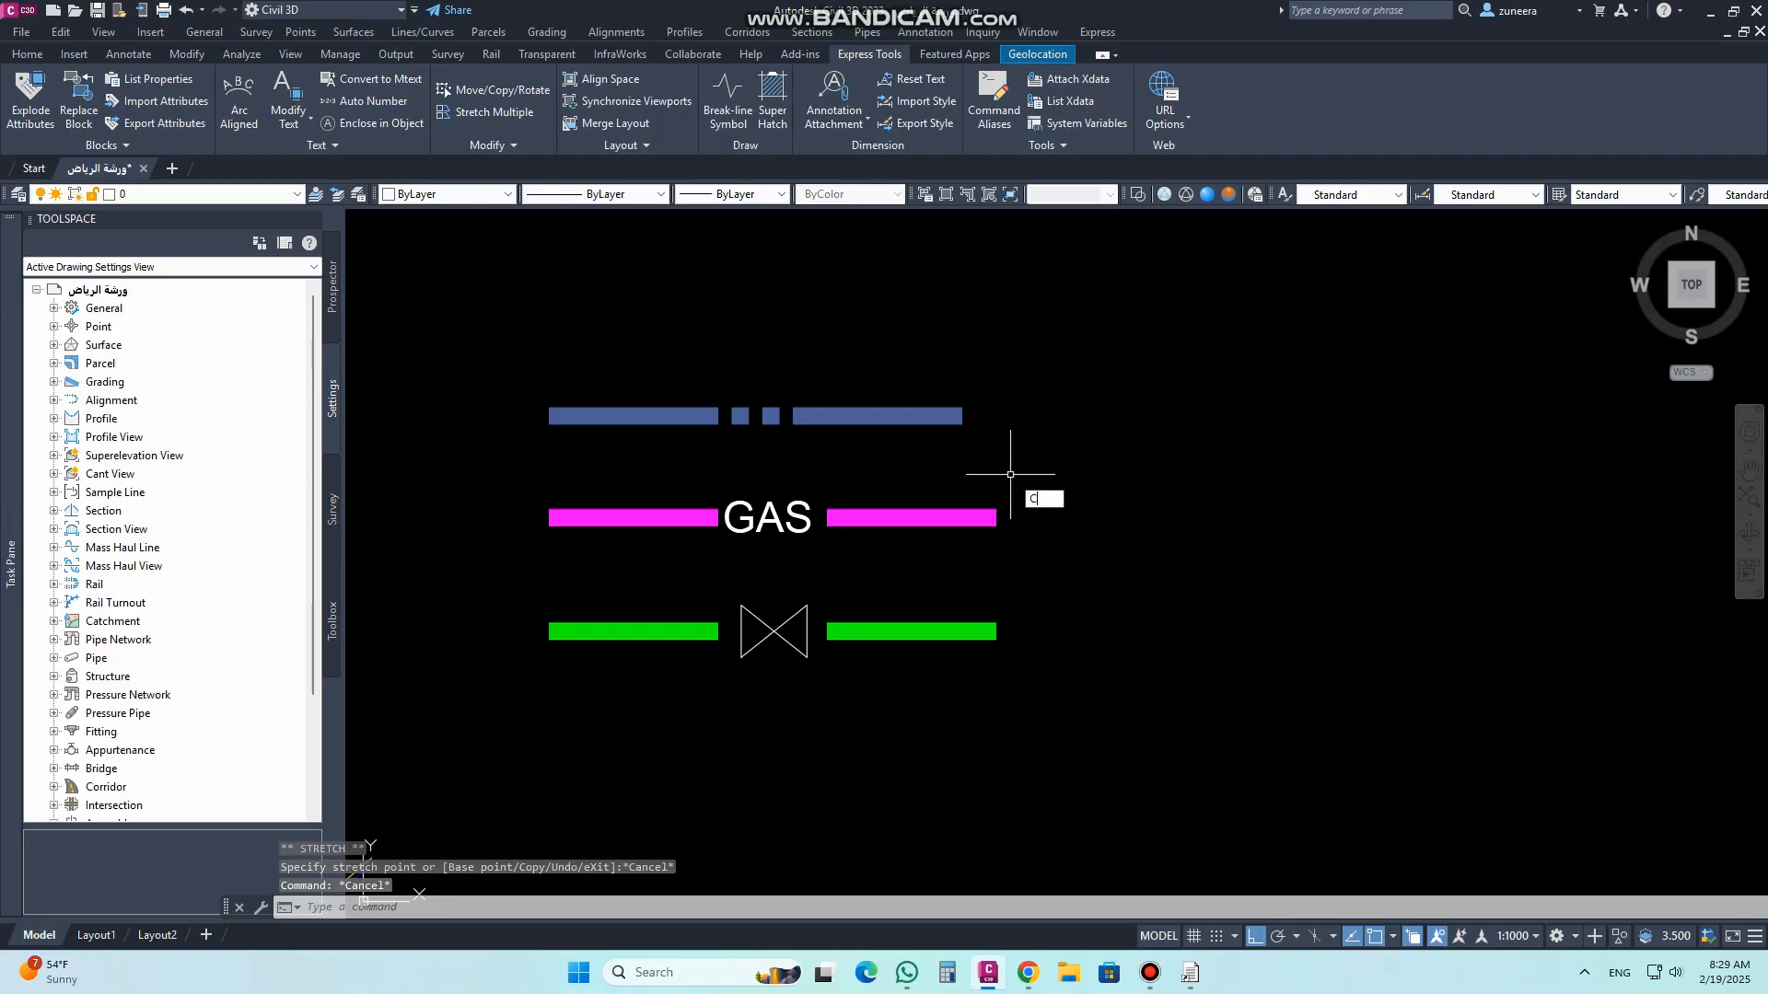
type("P")
key("Return")
left_click(761, 562)
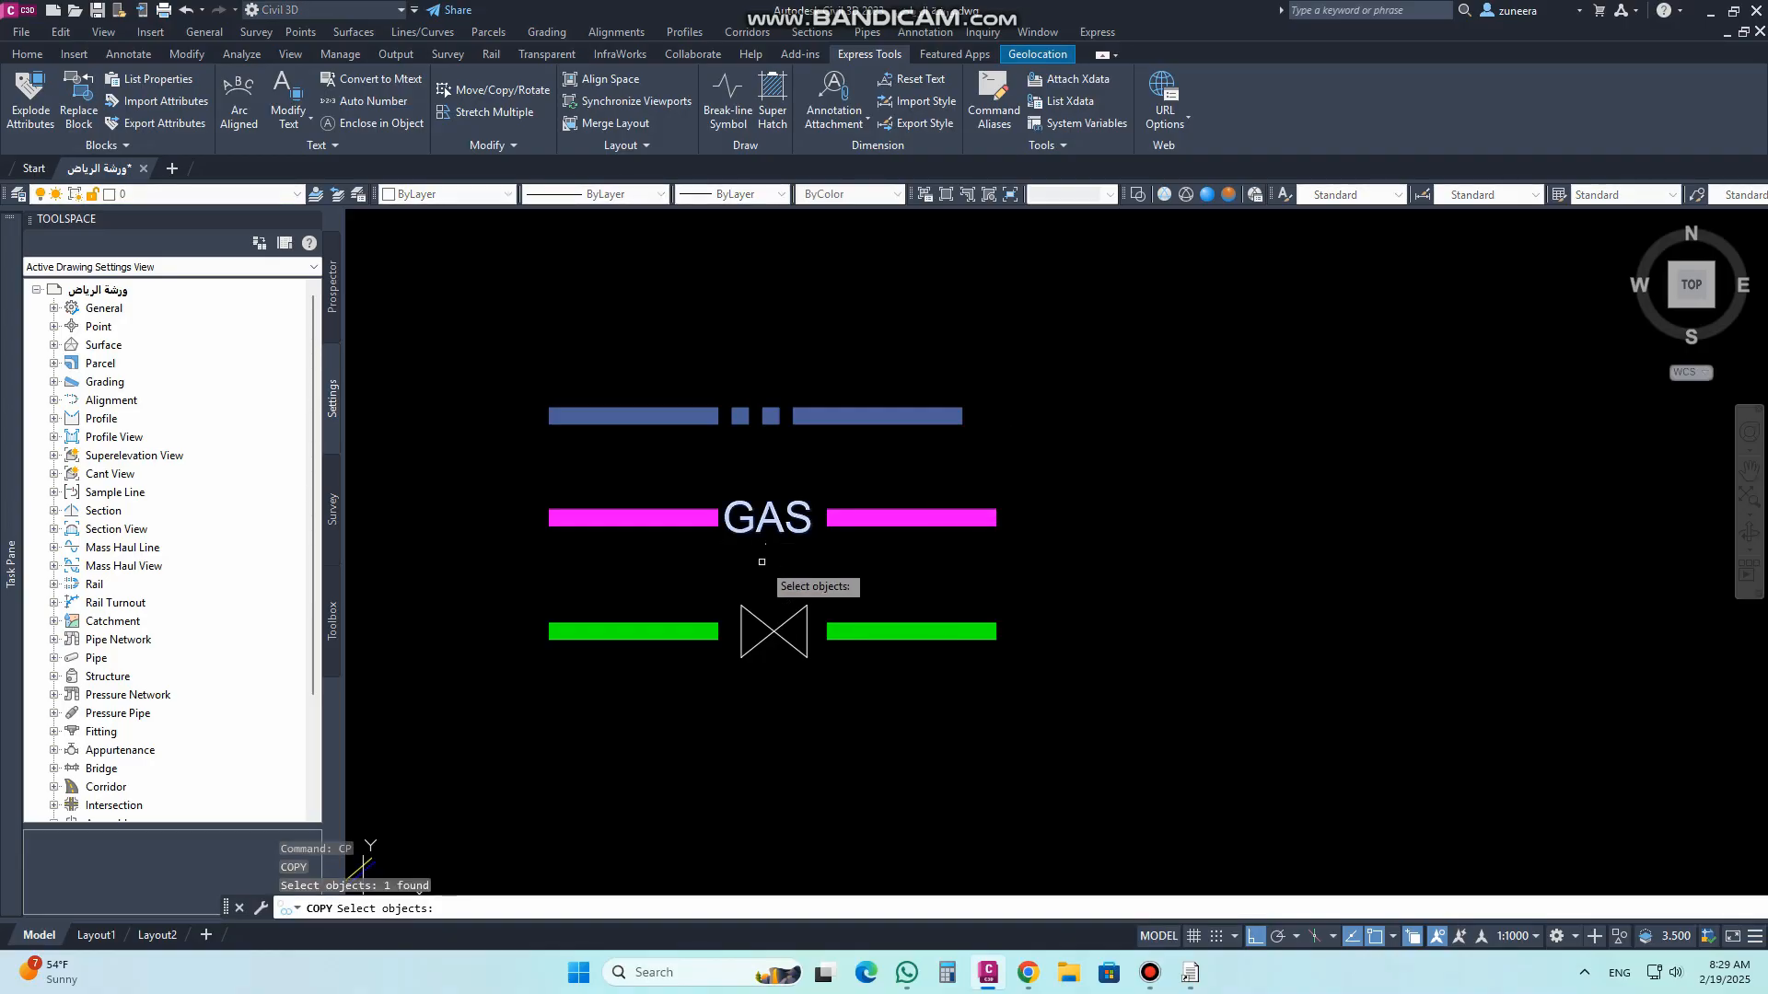
key("Return")
left_click(757, 558)
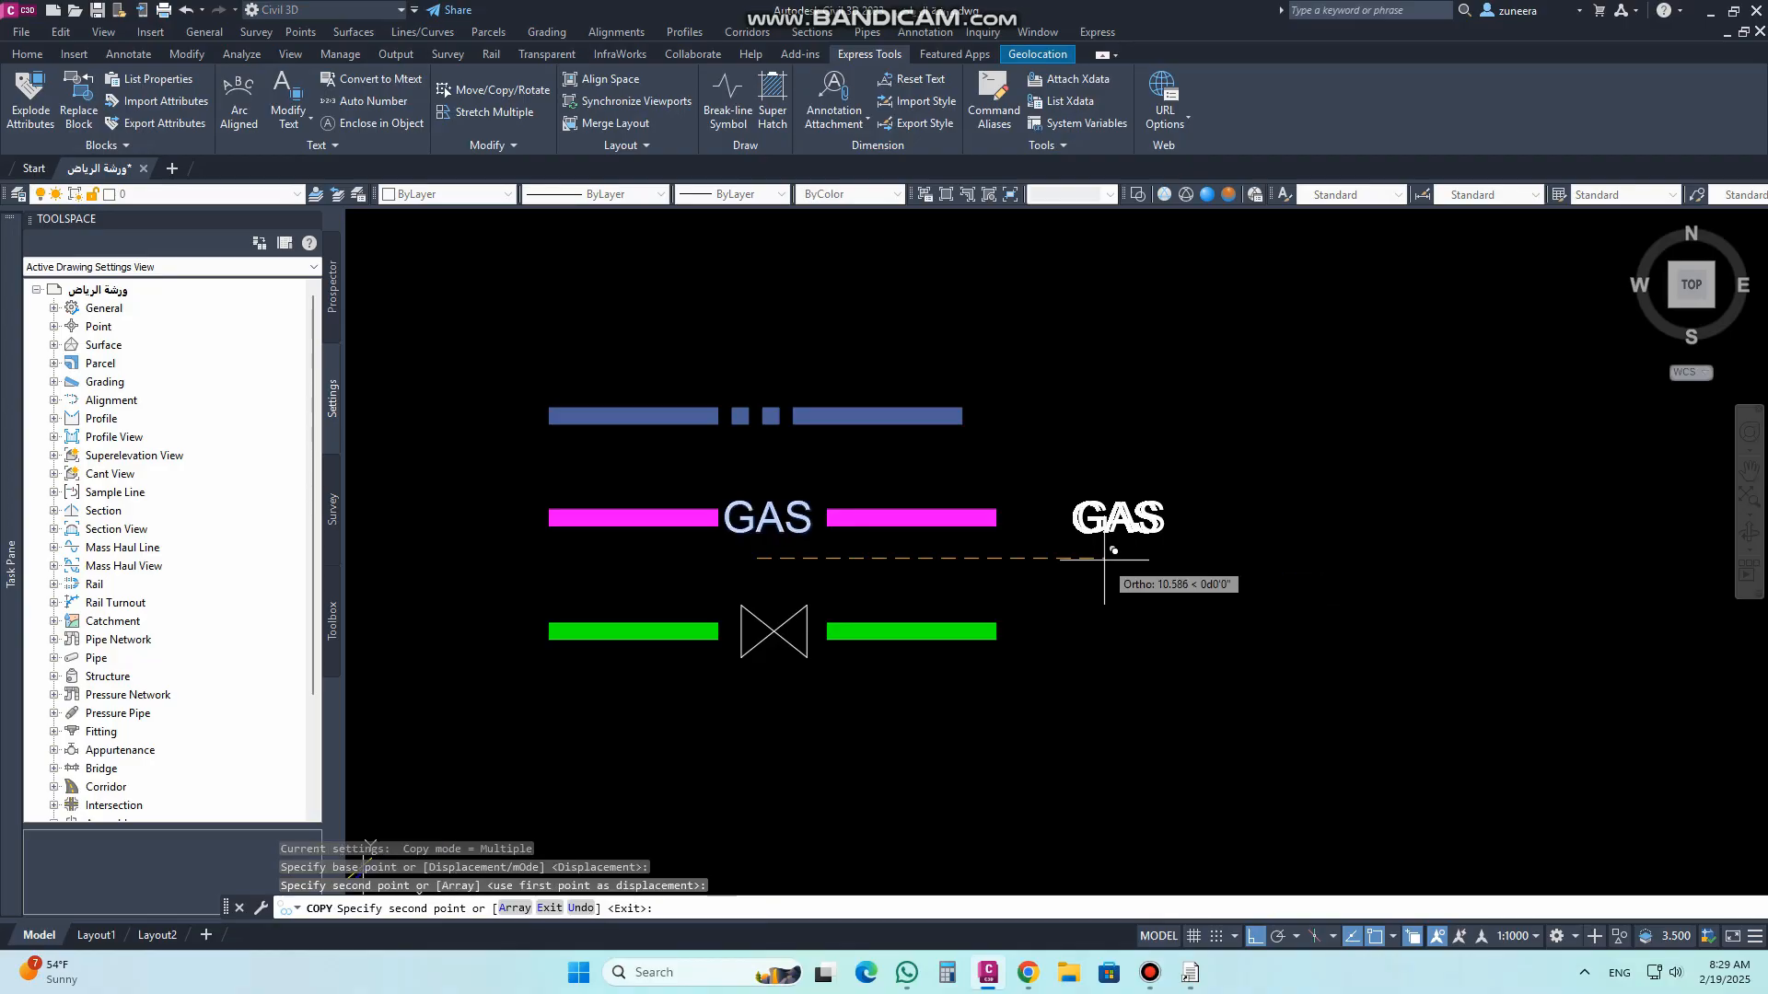
key("Return")
Step: Edit the copied text beside the magenta sample to read GAS LINE
type("E")
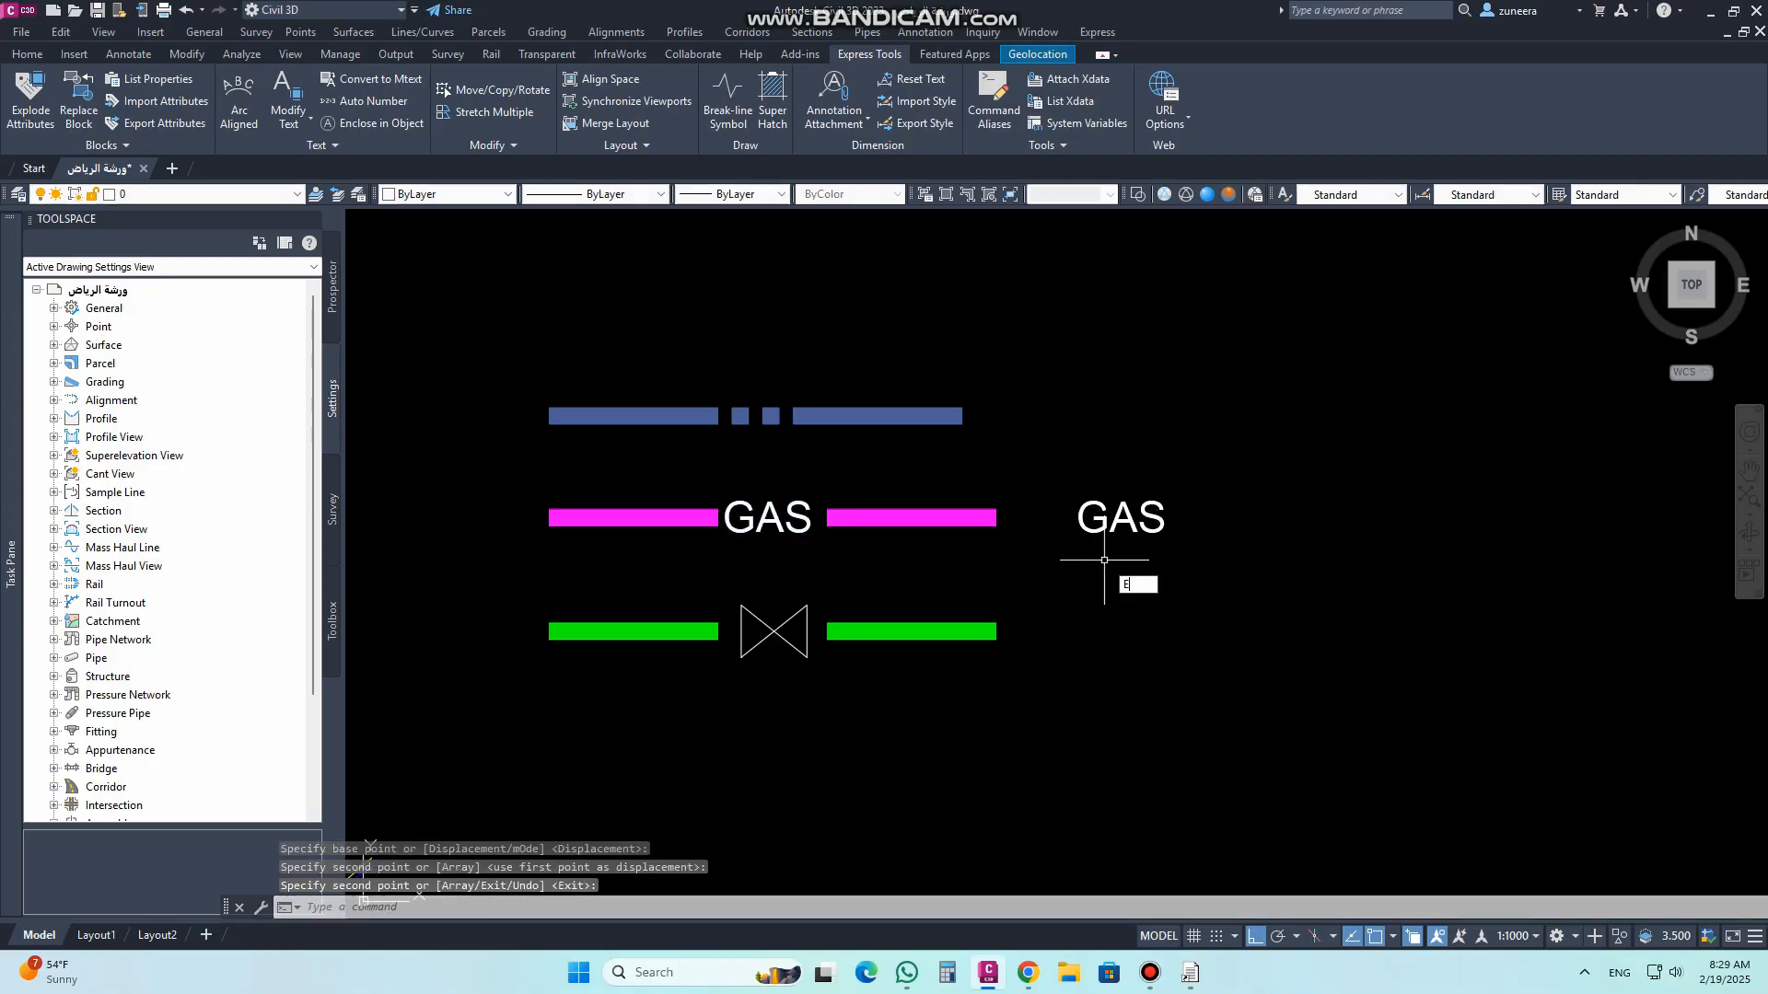
type("S")
key("Escape")
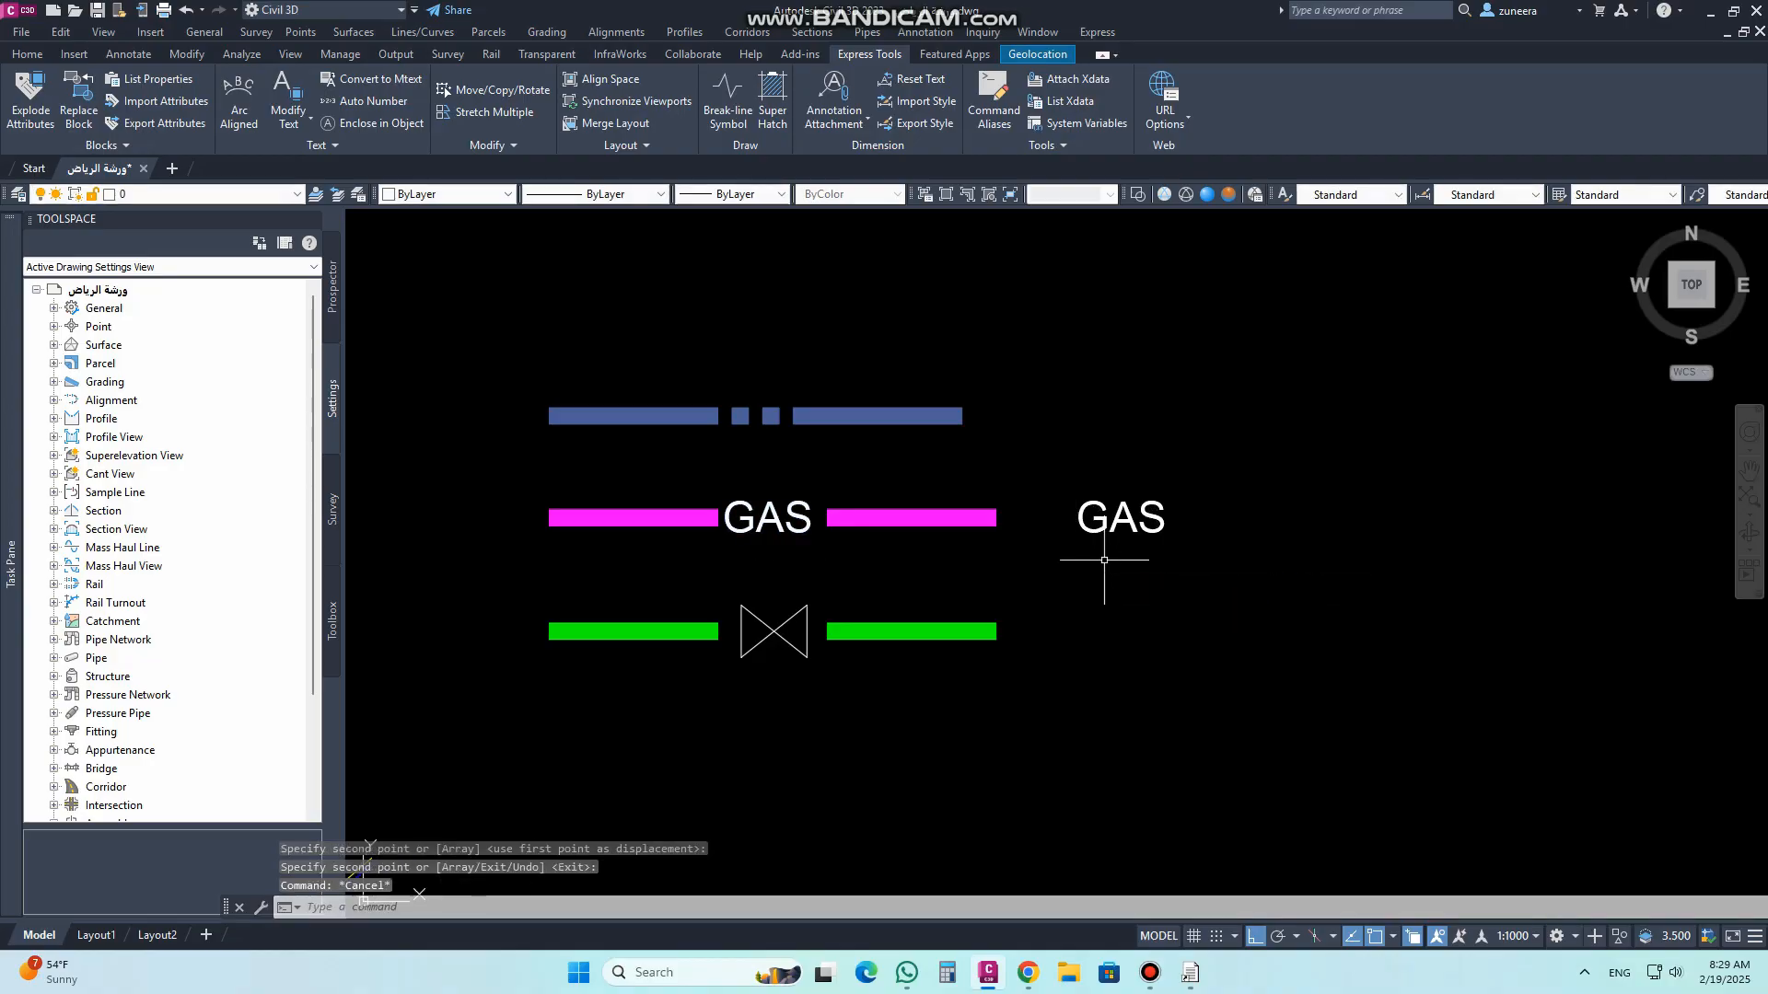
key("Return")
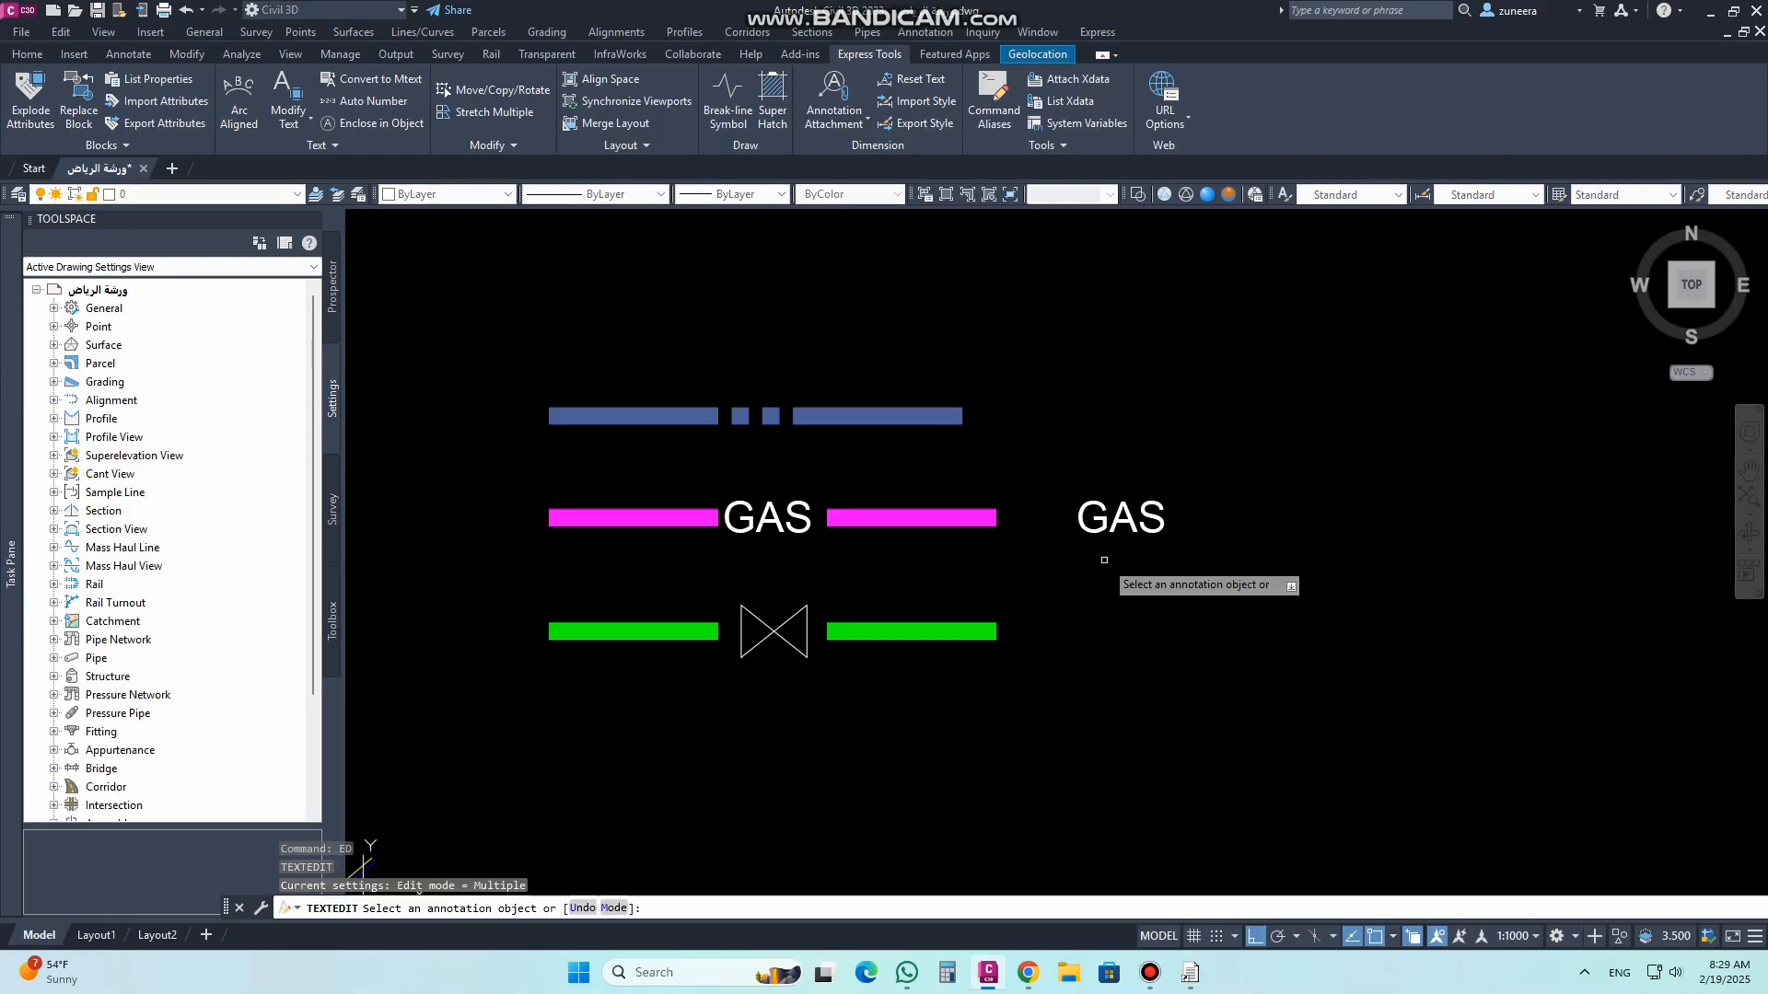
left_click(1166, 521)
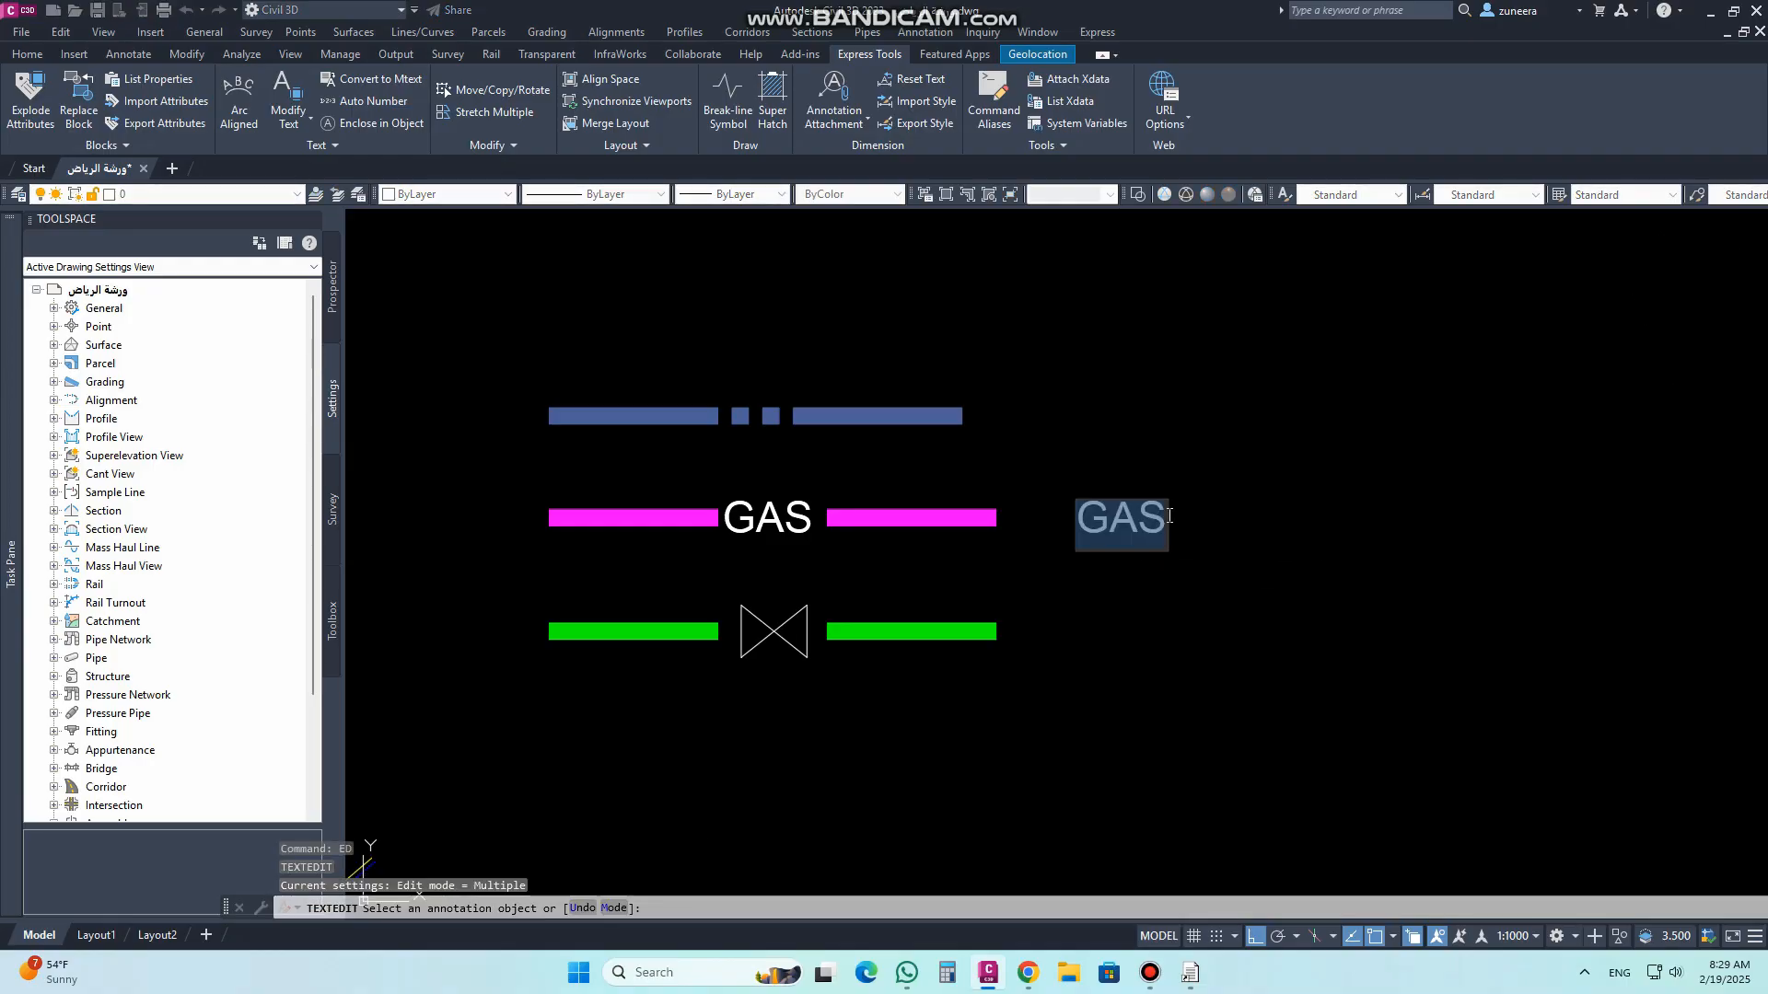
type("LINE")
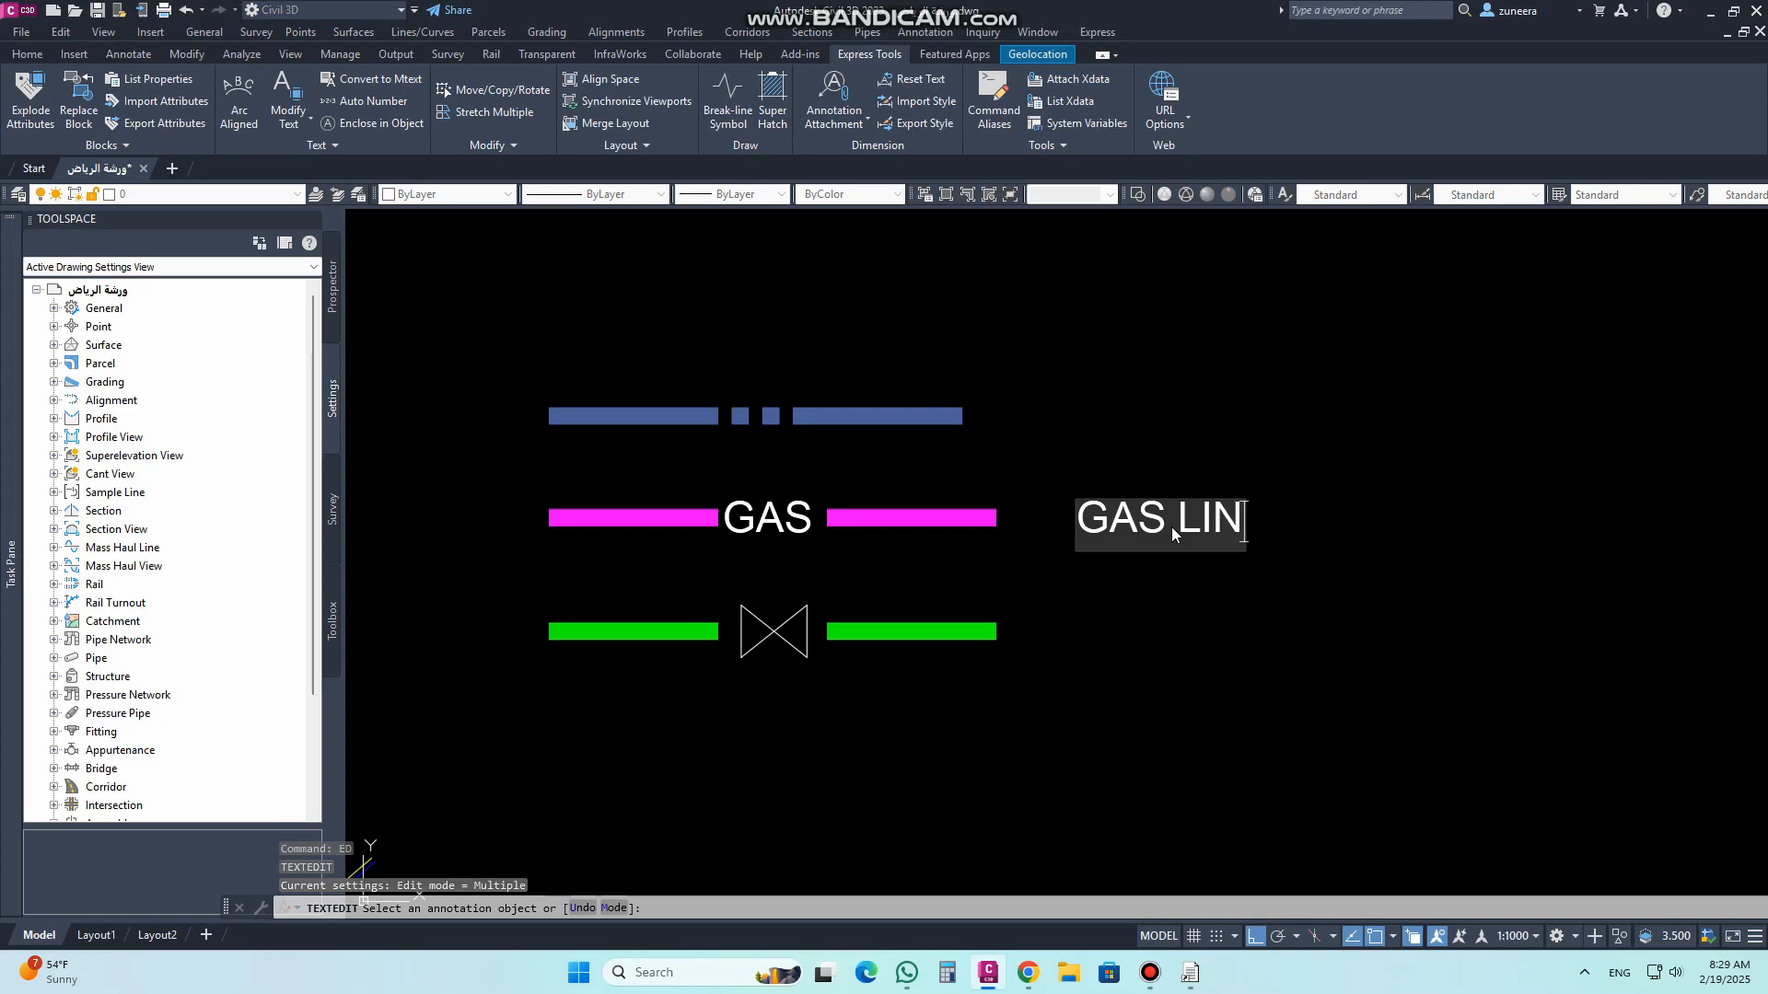
key("Return")
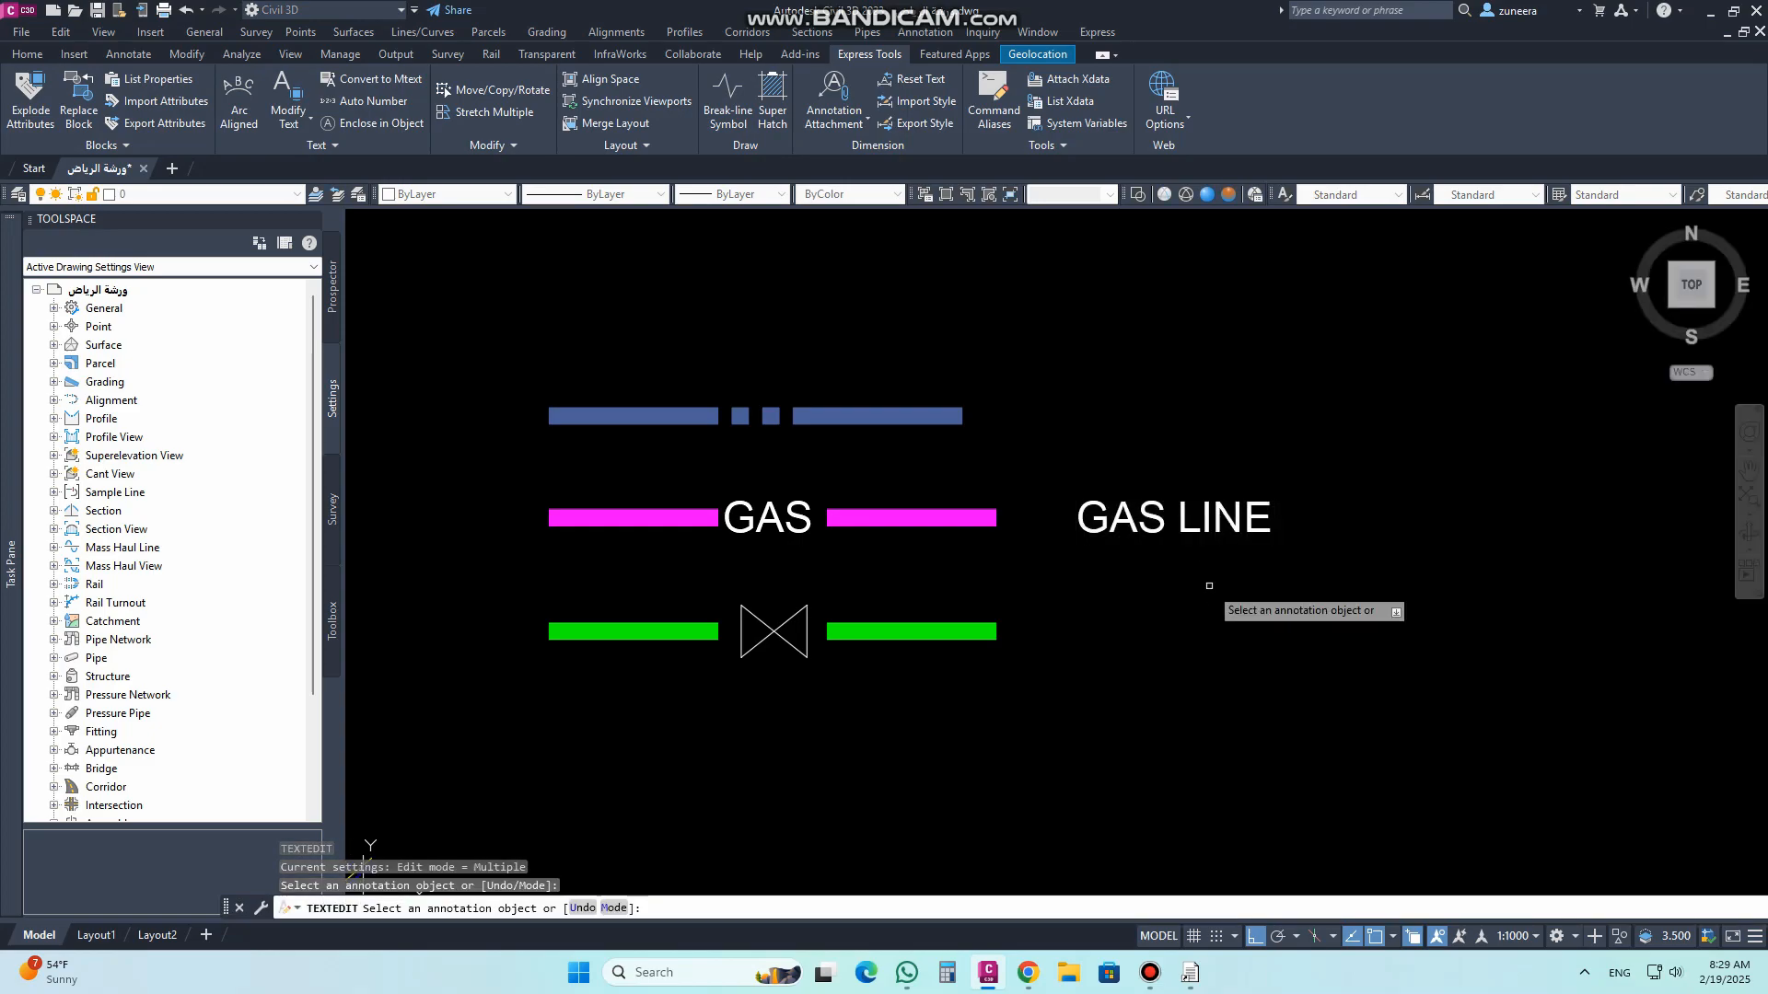
key("Escape")
Step: Copy the GAS LINE label vertically to the blue sample row above and the green sample row below
type("co")
key("Return")
left_click(1197, 520)
key("Return")
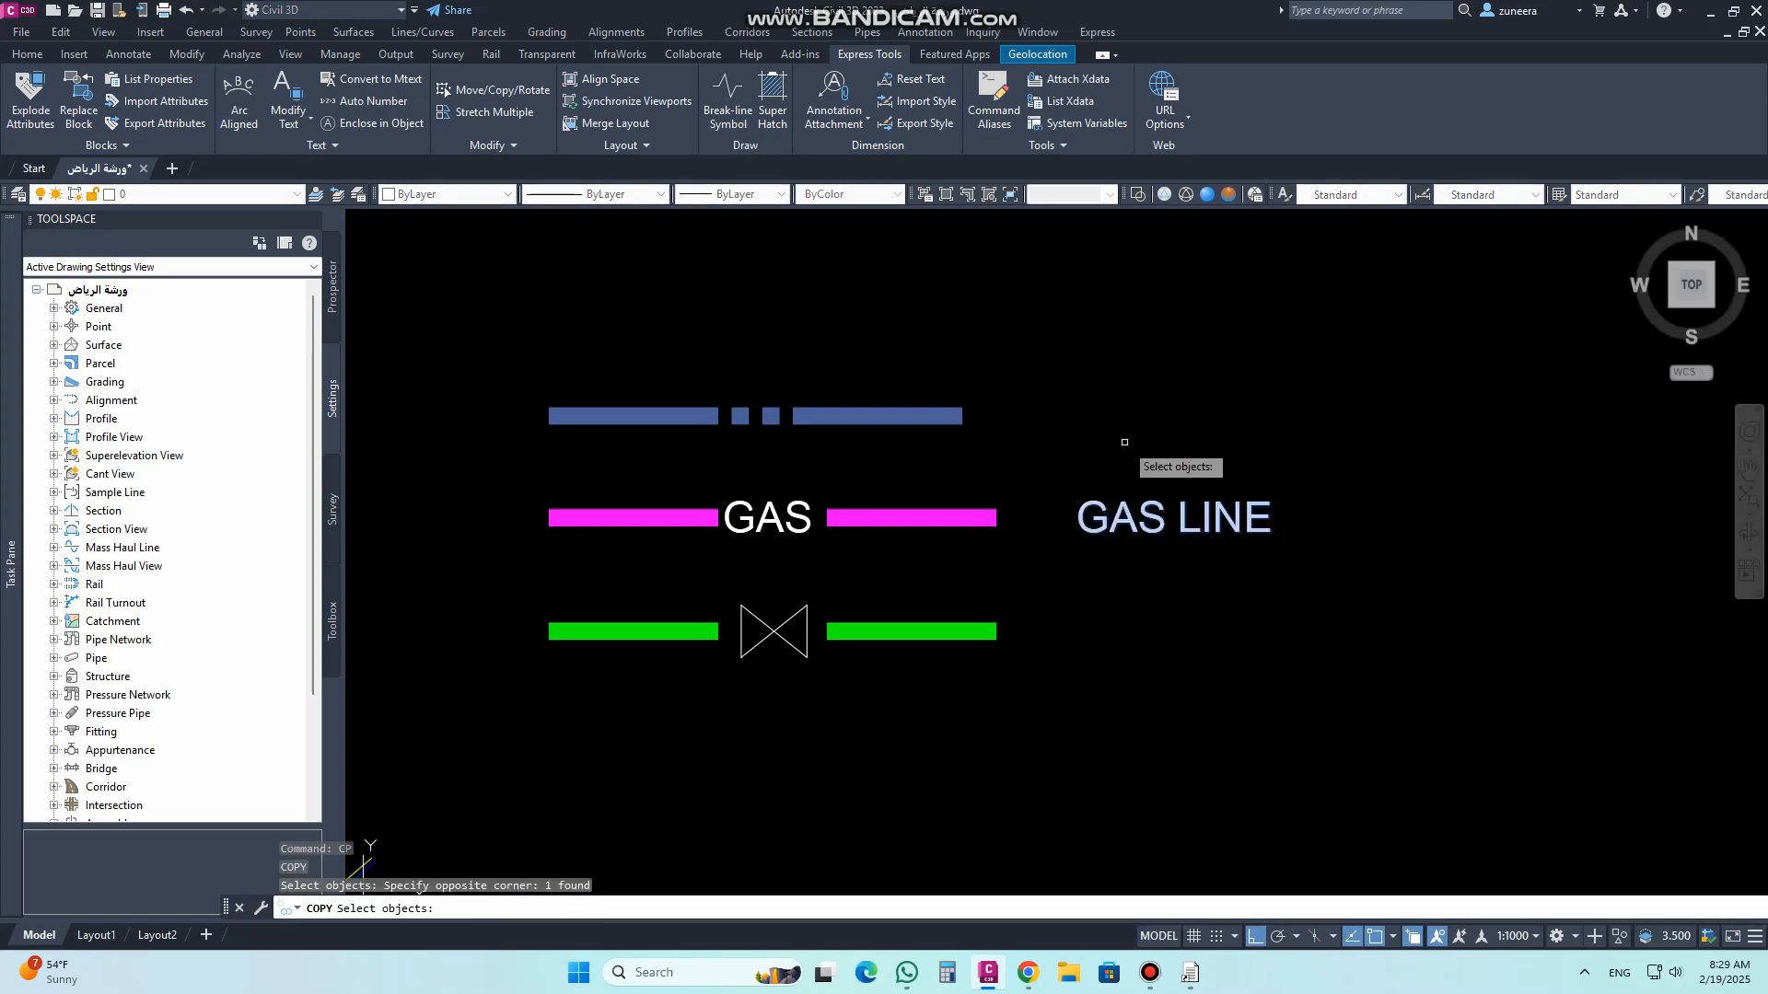
left_click(1407, 671)
left_click(1404, 569)
left_click(1419, 780)
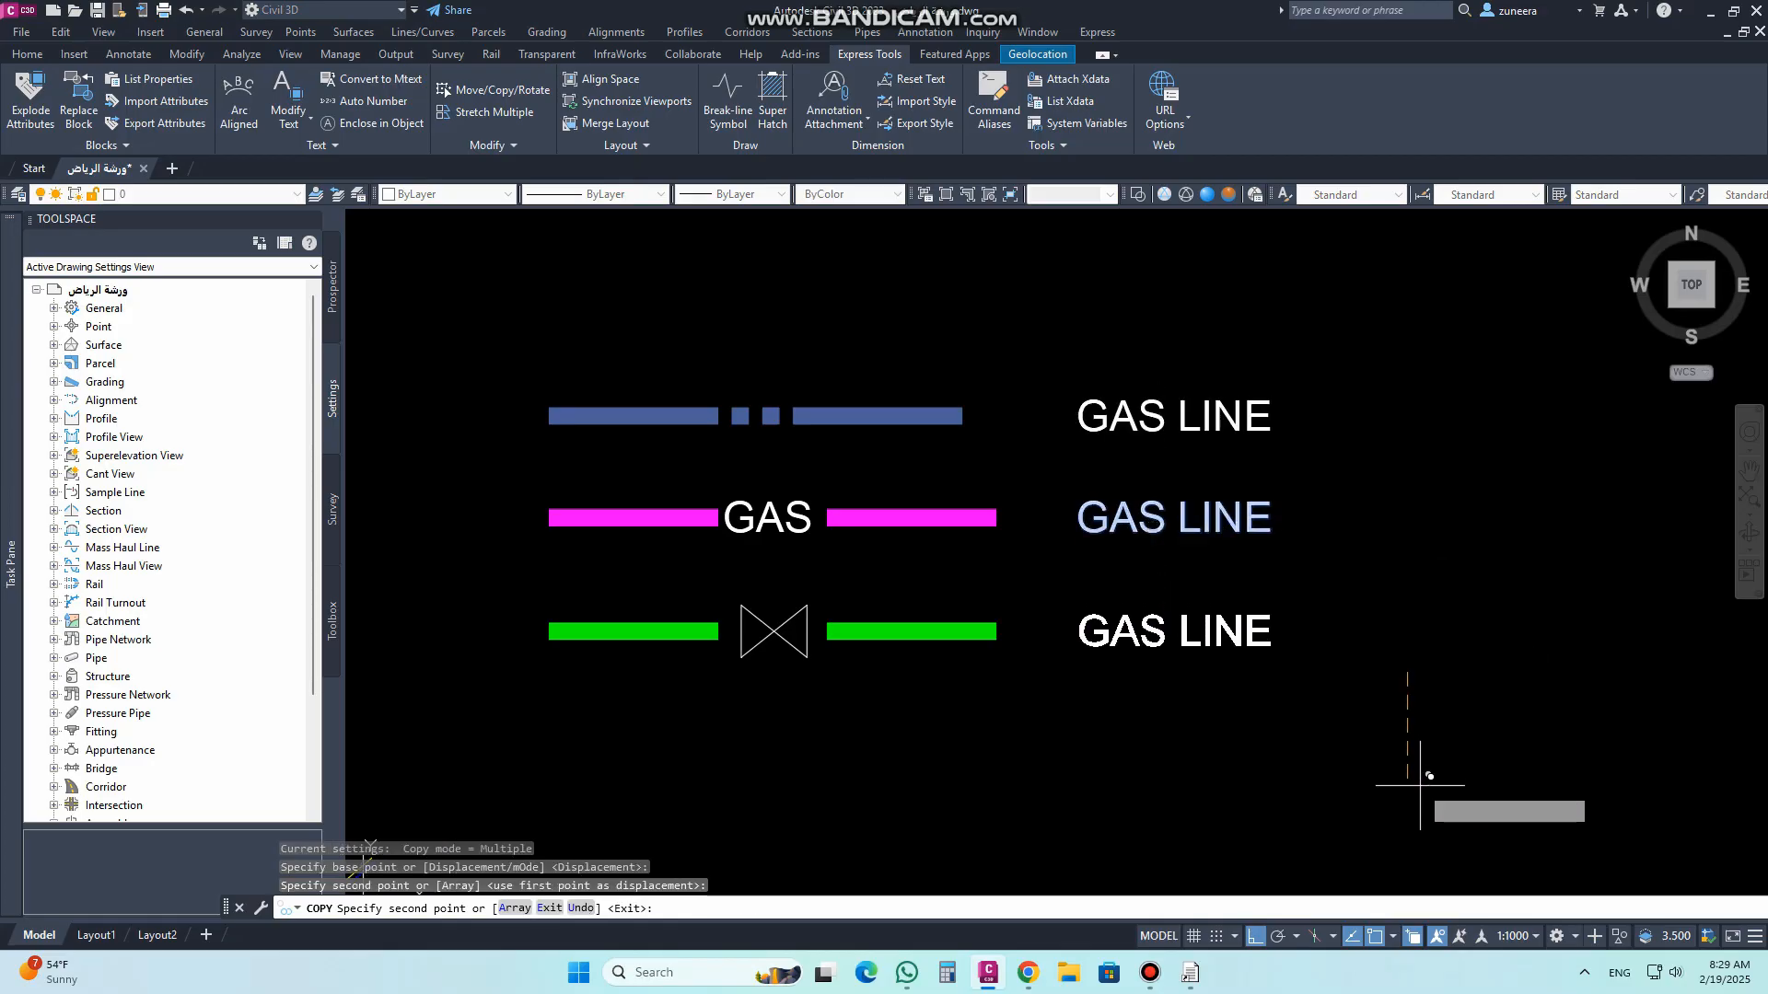
key("Return")
Step: Change the label beside the blue sample line to ELECTRIC LINE
type("ED")
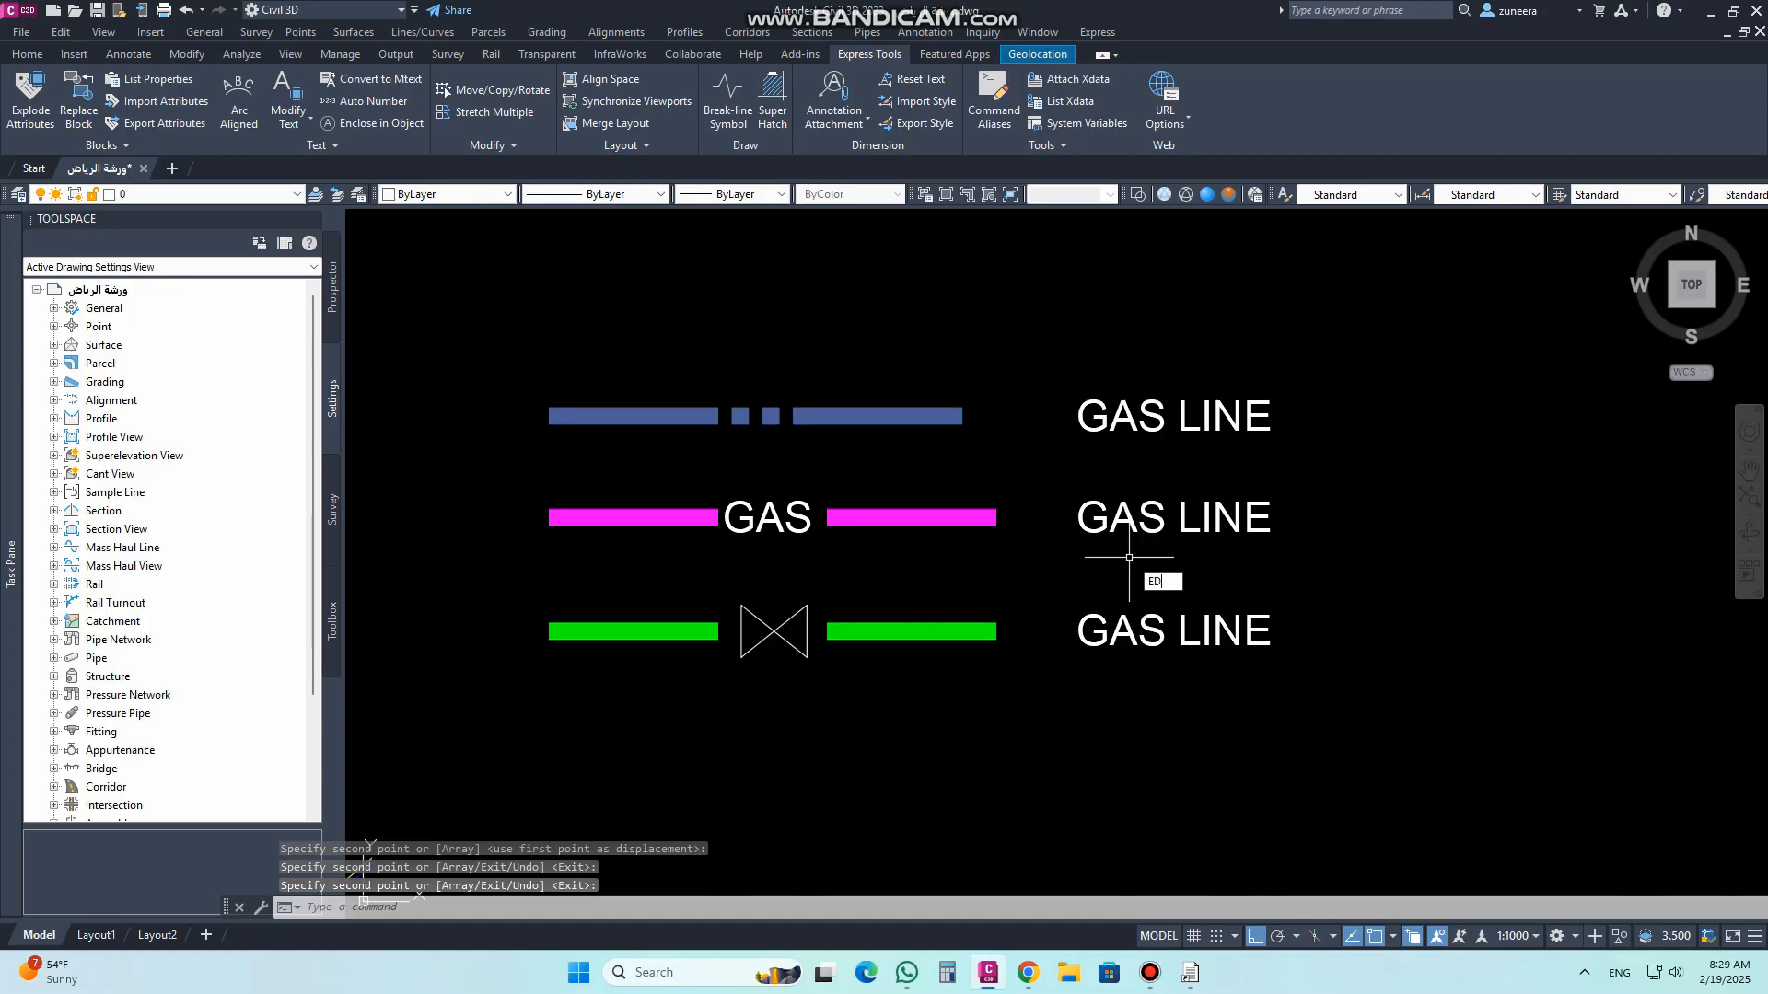
key("Return")
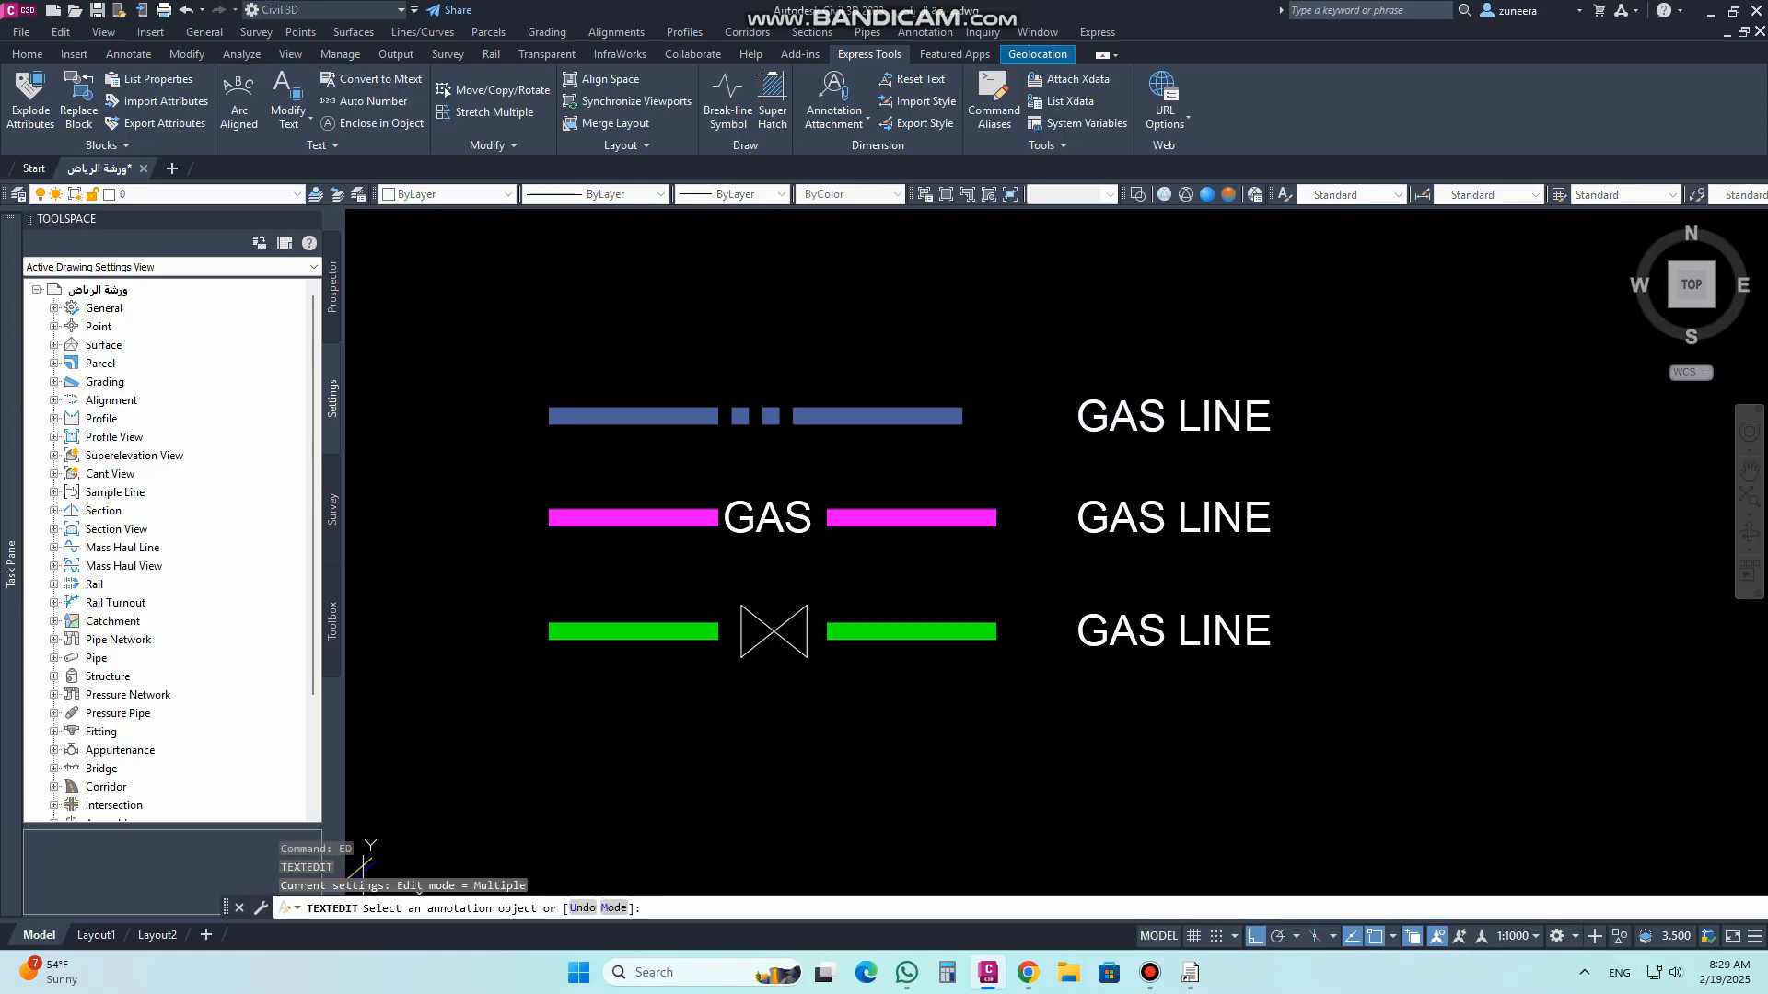
left_click(1169, 426)
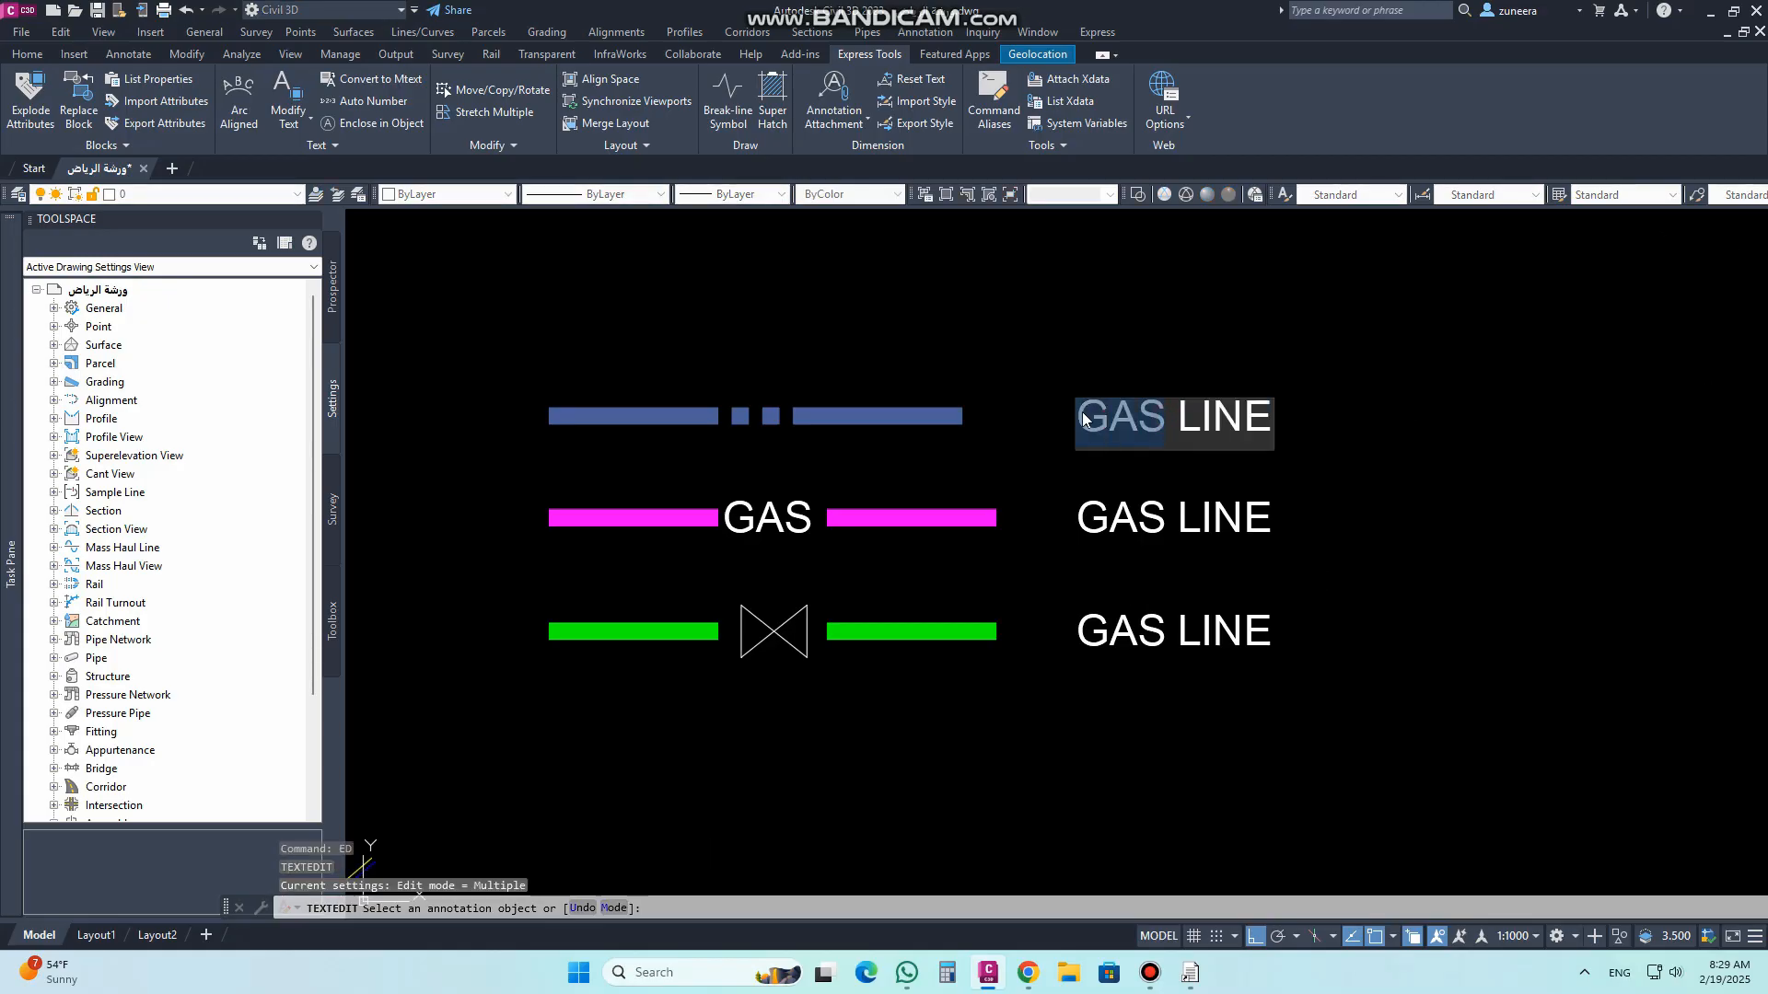
type("ELECTRIV")
key("BackSpace")
type("C")
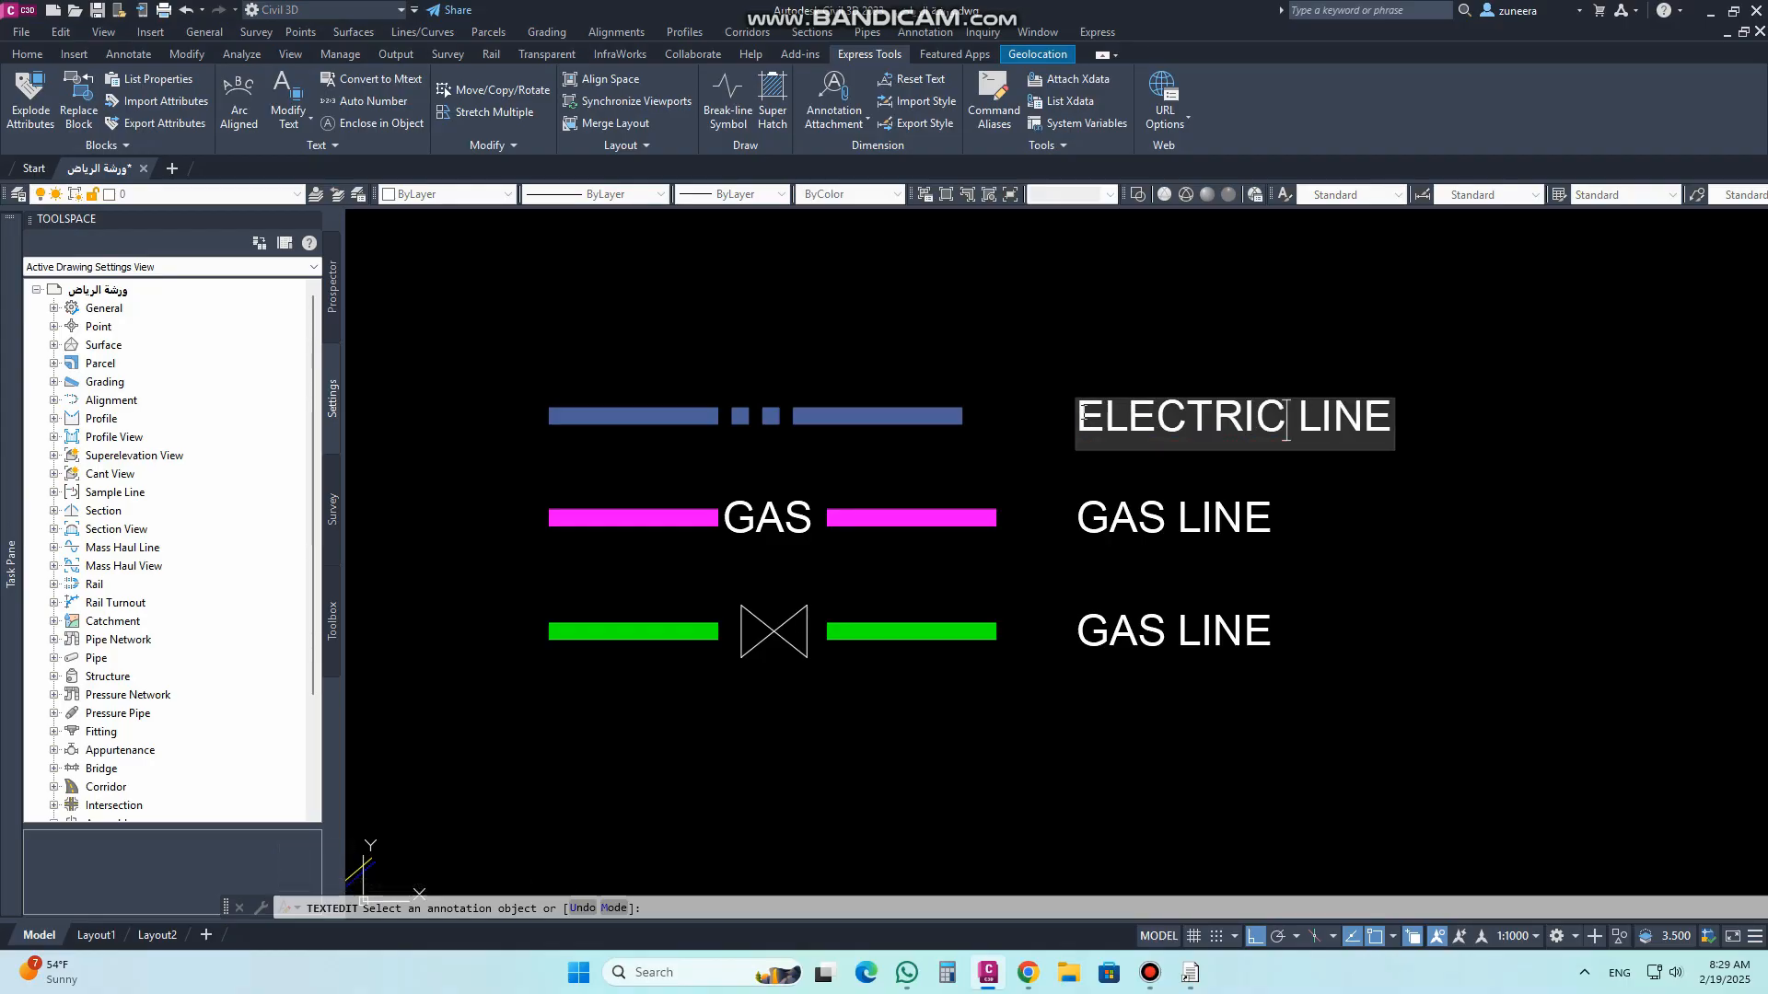
key("Return")
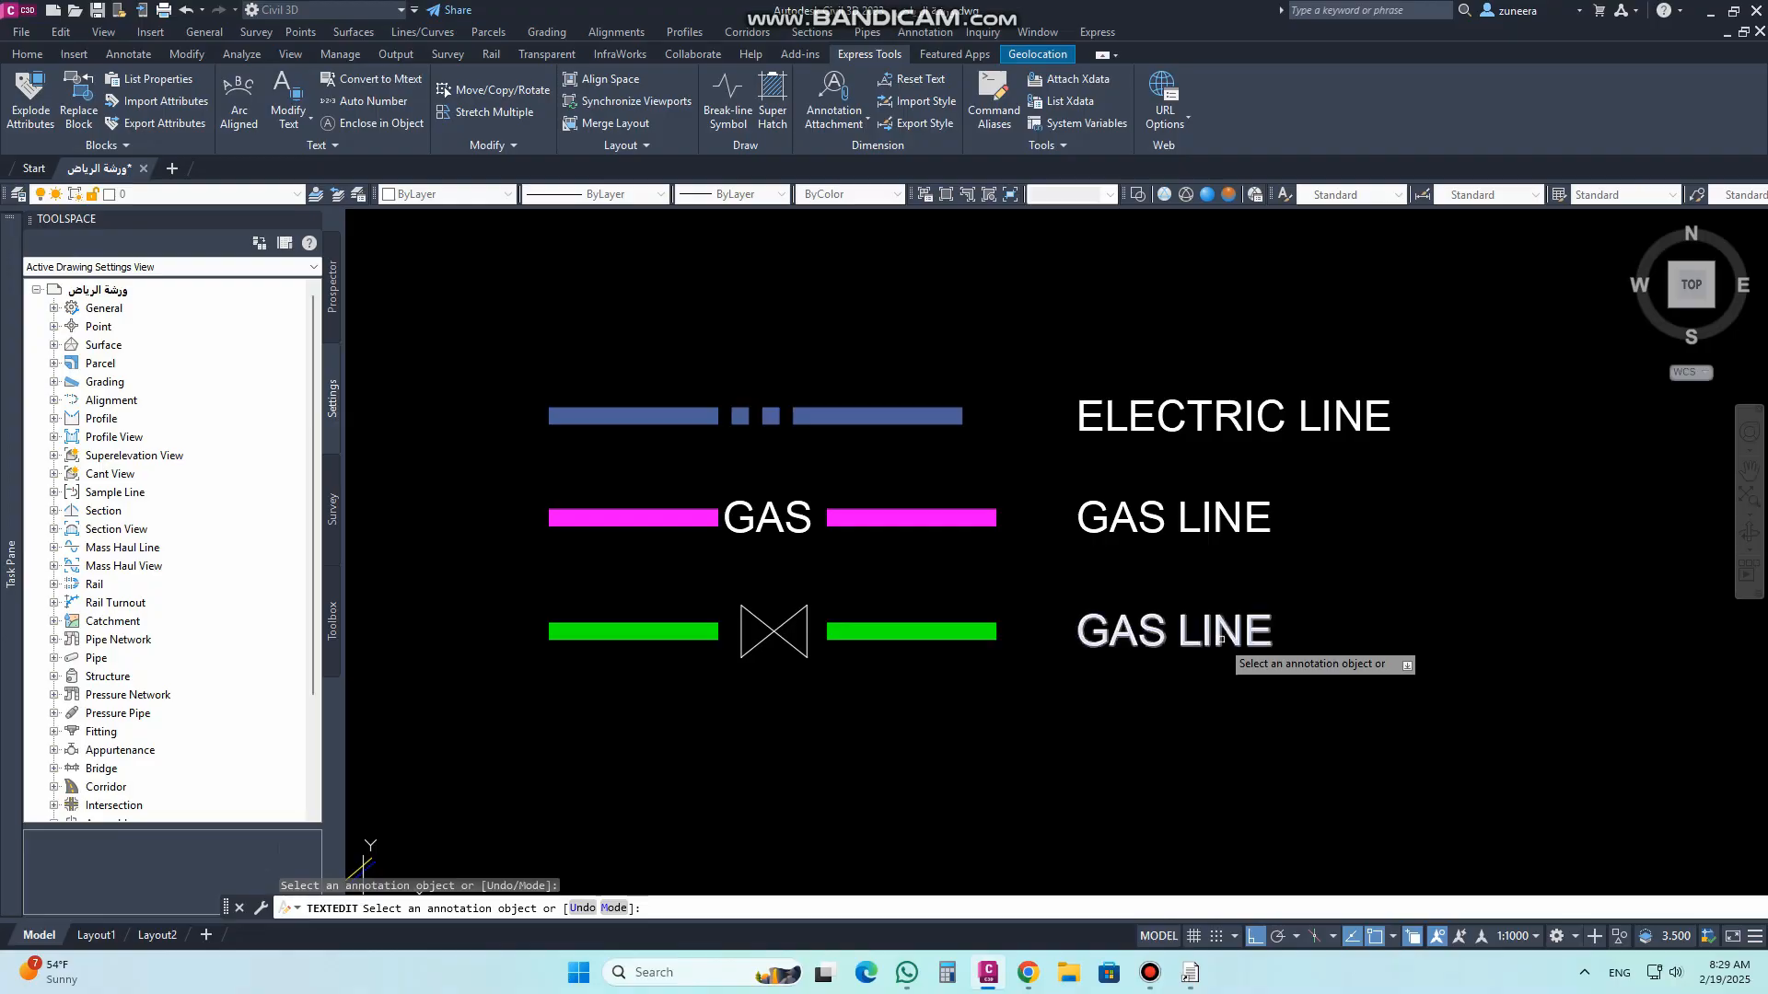
Step: Change the label beside the green valve sample line to WATER LINE and end text editing
left_click(1168, 632)
left_click_drag(1167, 632, 1038, 617)
type("WTER")
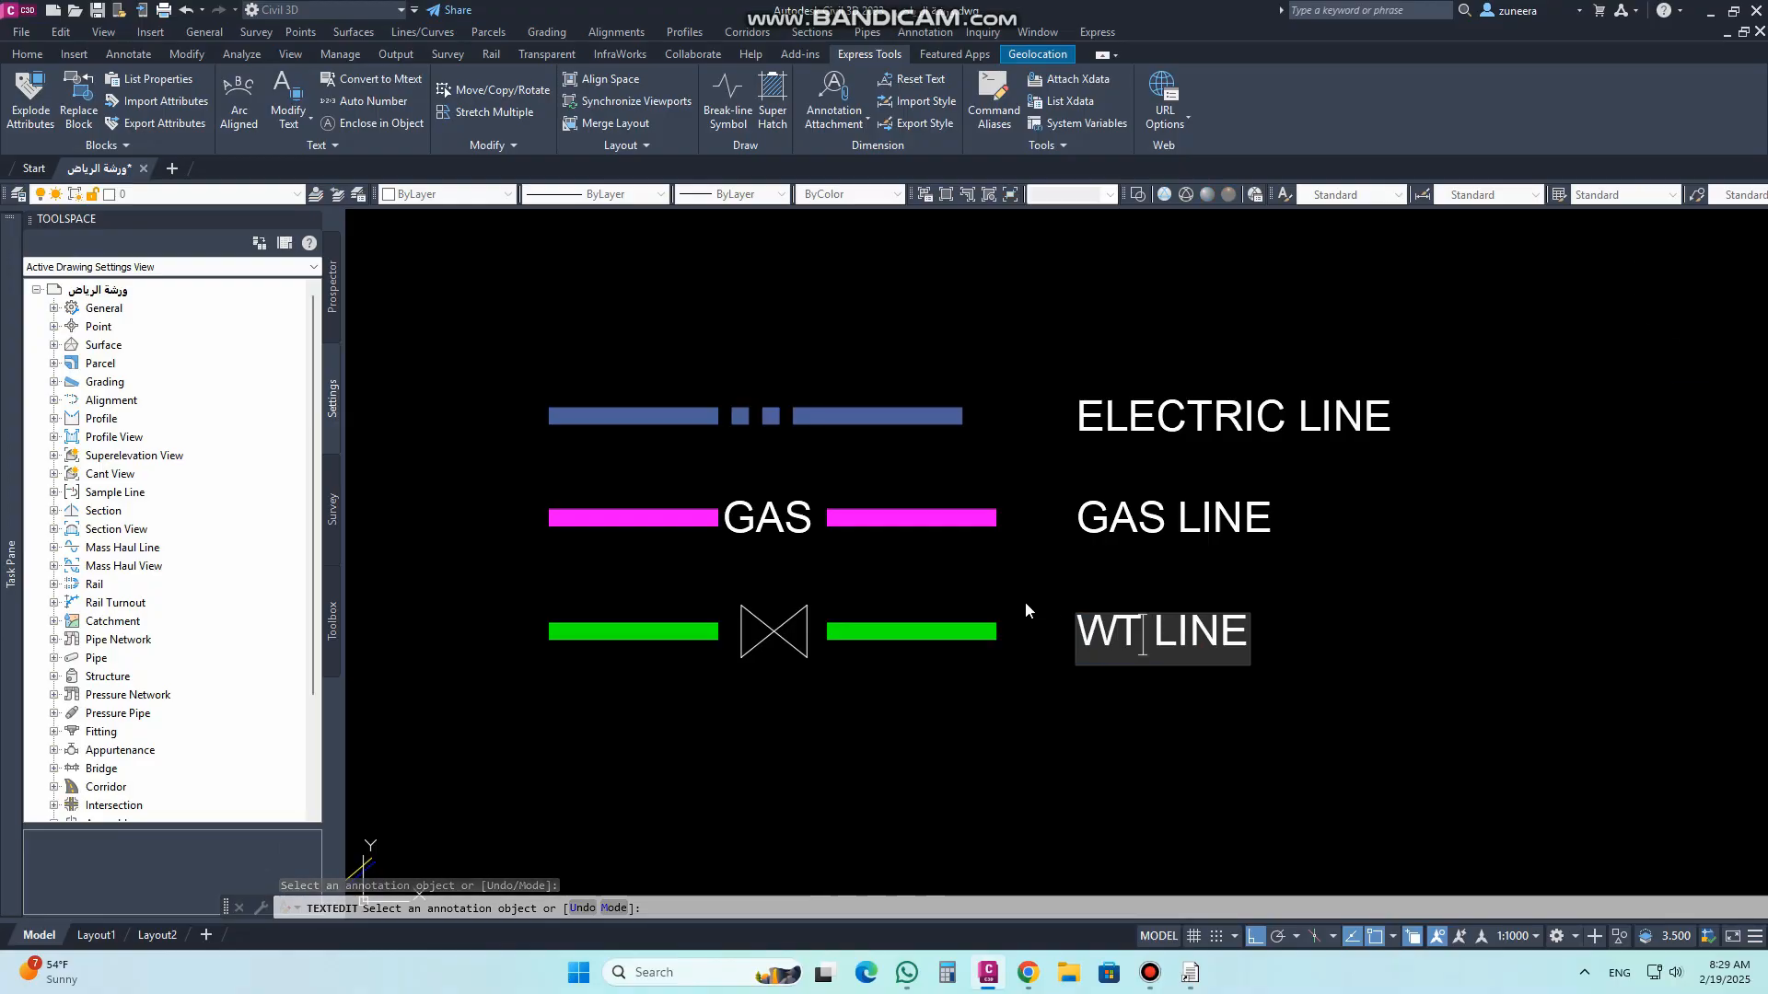
left_click(1118, 644)
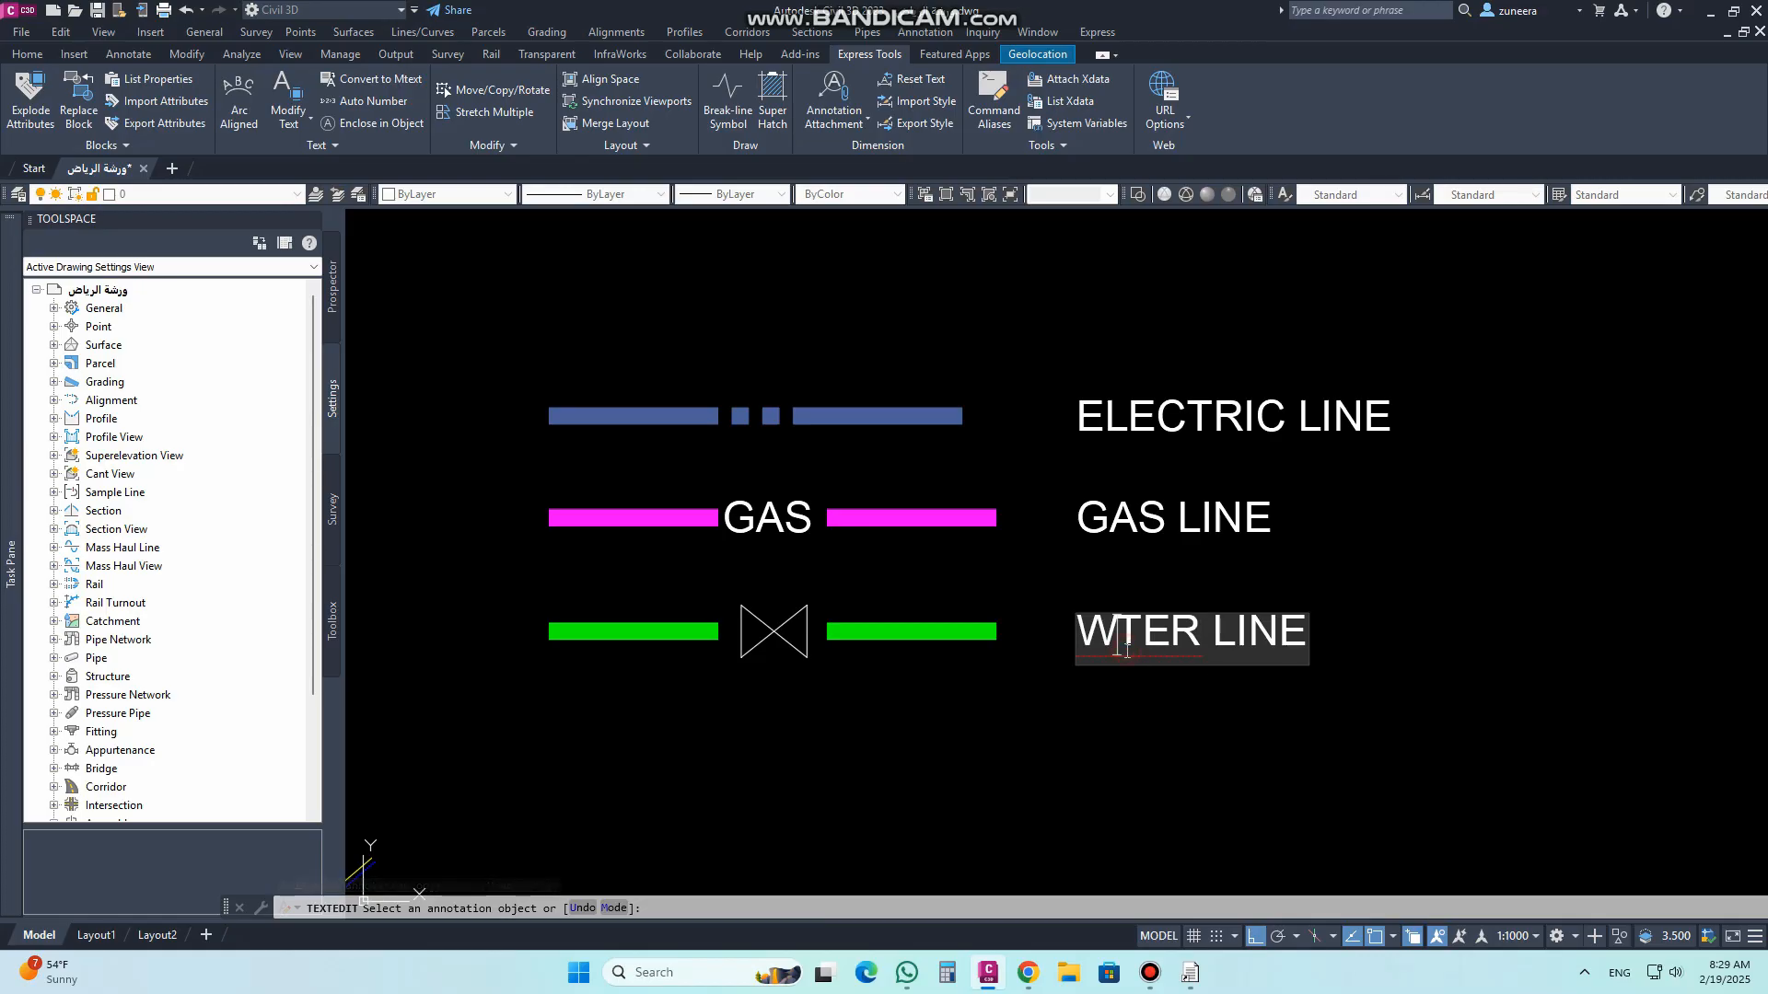
type("A")
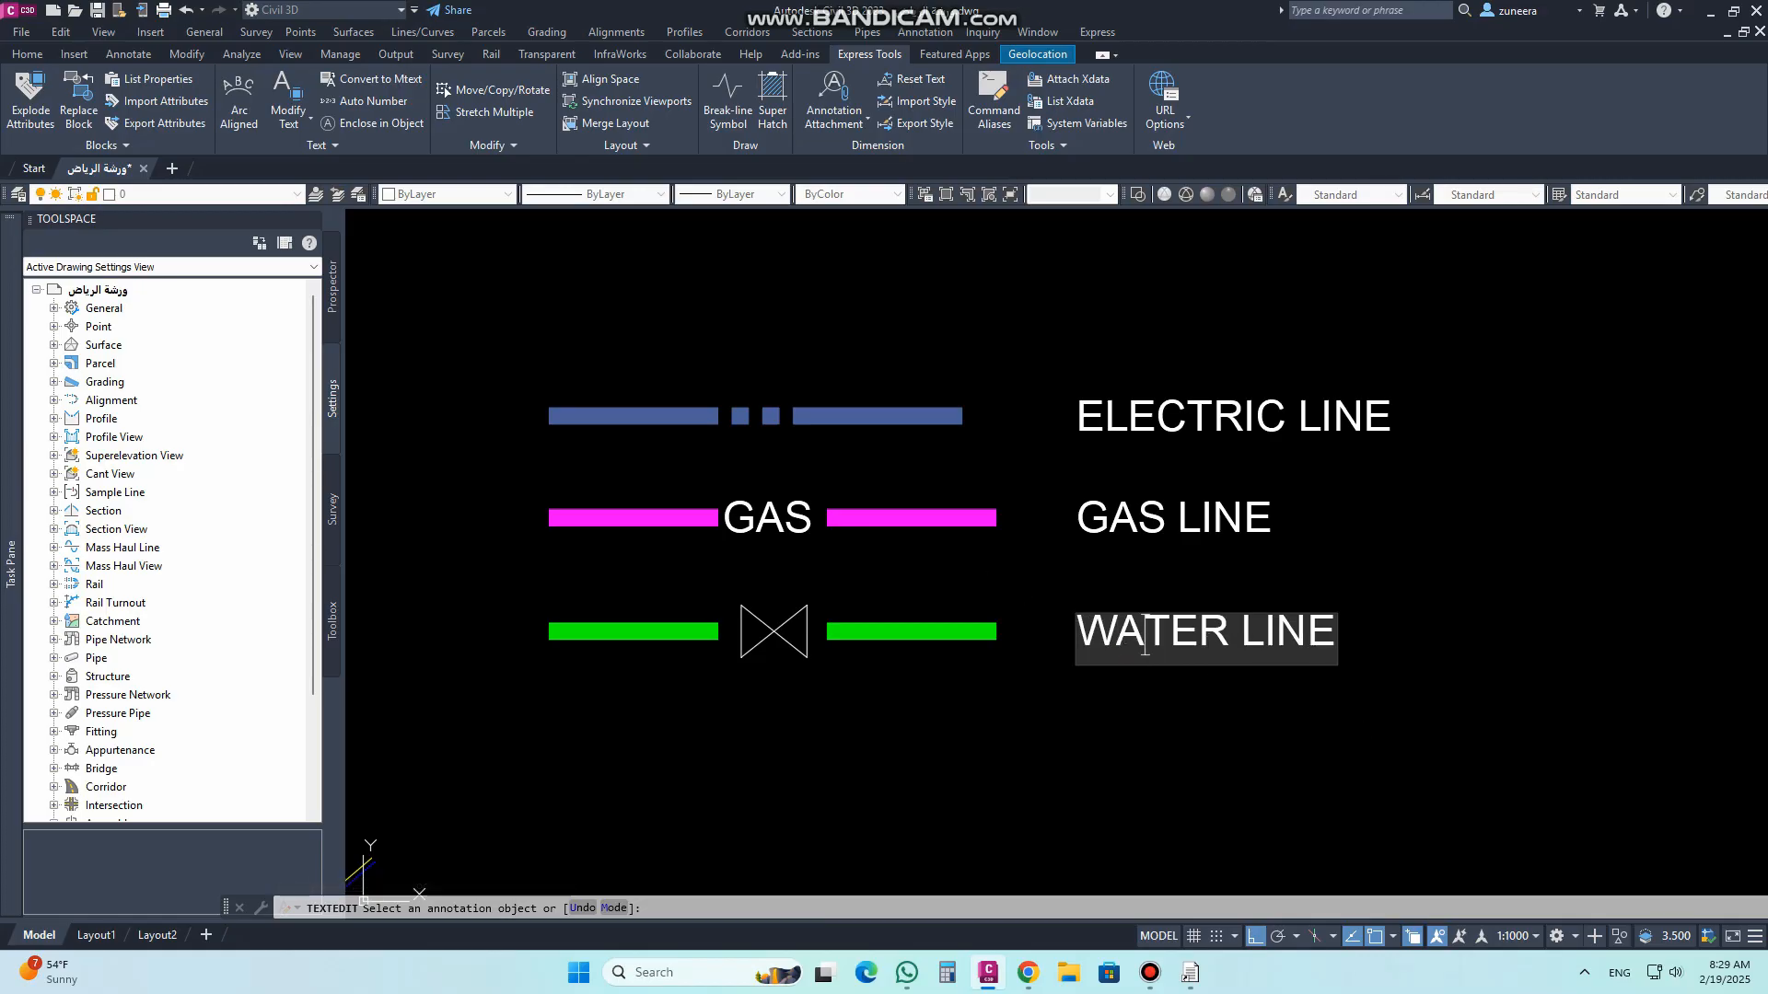
left_click(1307, 626)
scroll(1221, 563, "down", 4)
key("Escape")
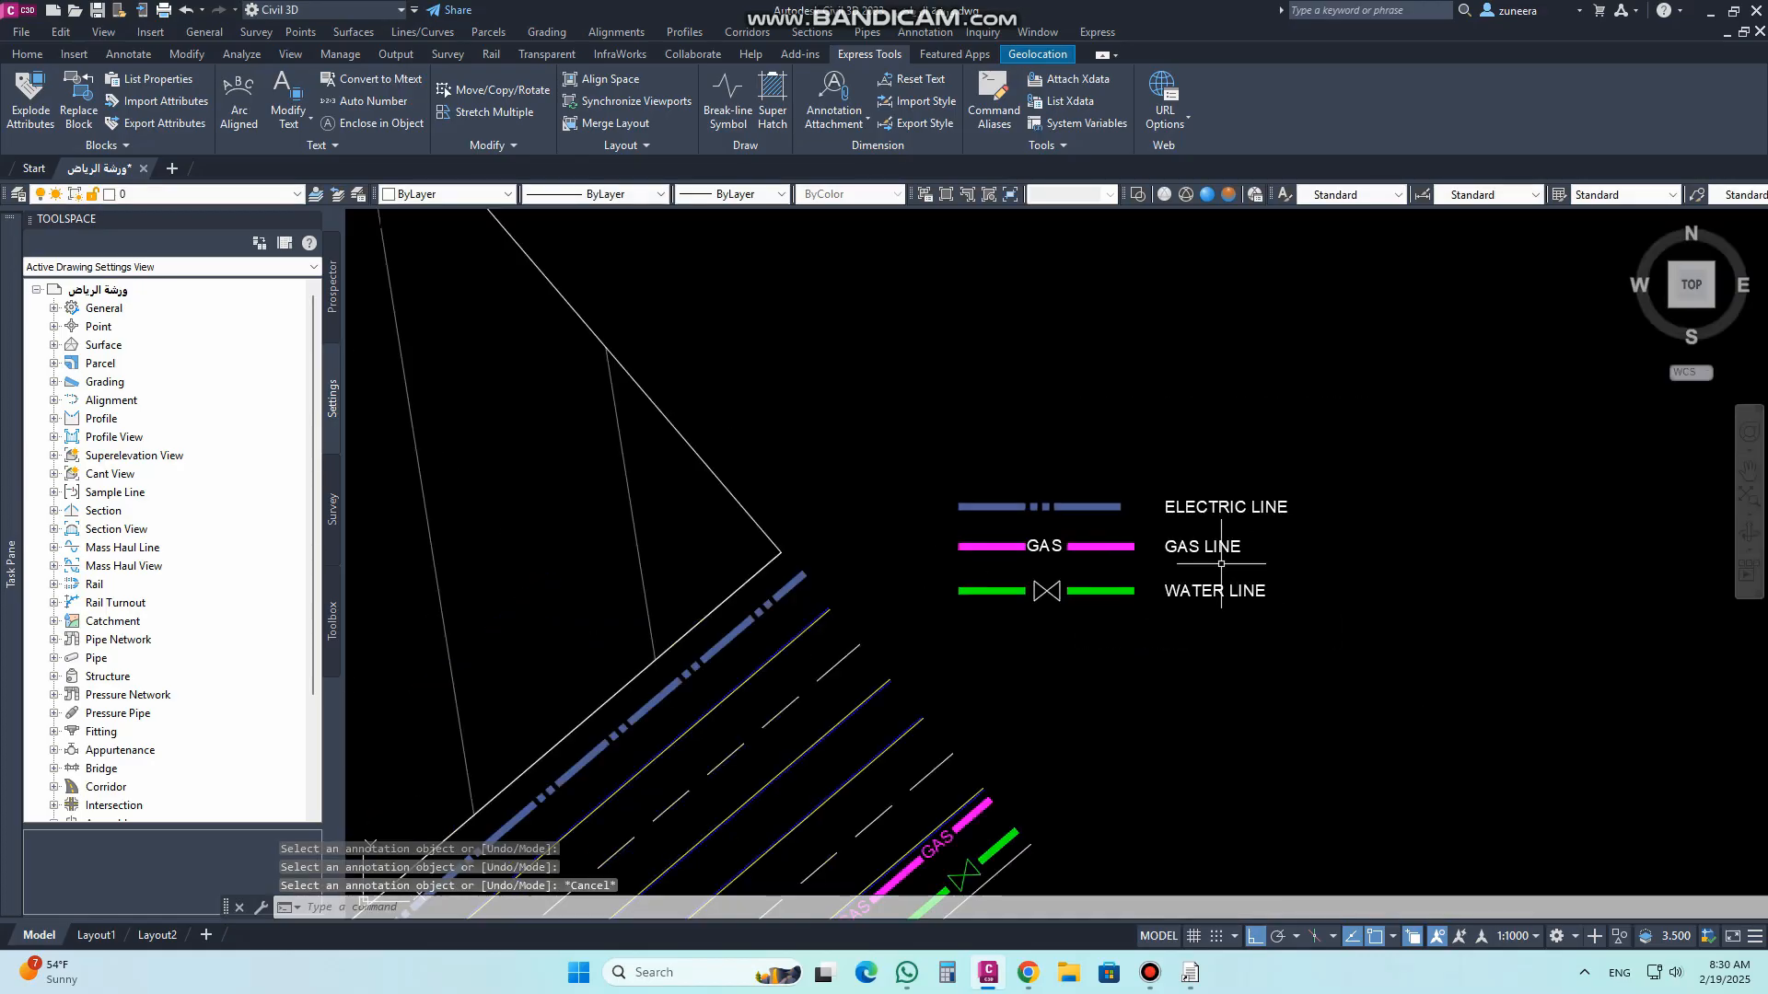
Step: Switch to Layout1 and bring the sheet's contractor and consultant title block into view
left_click(97, 935)
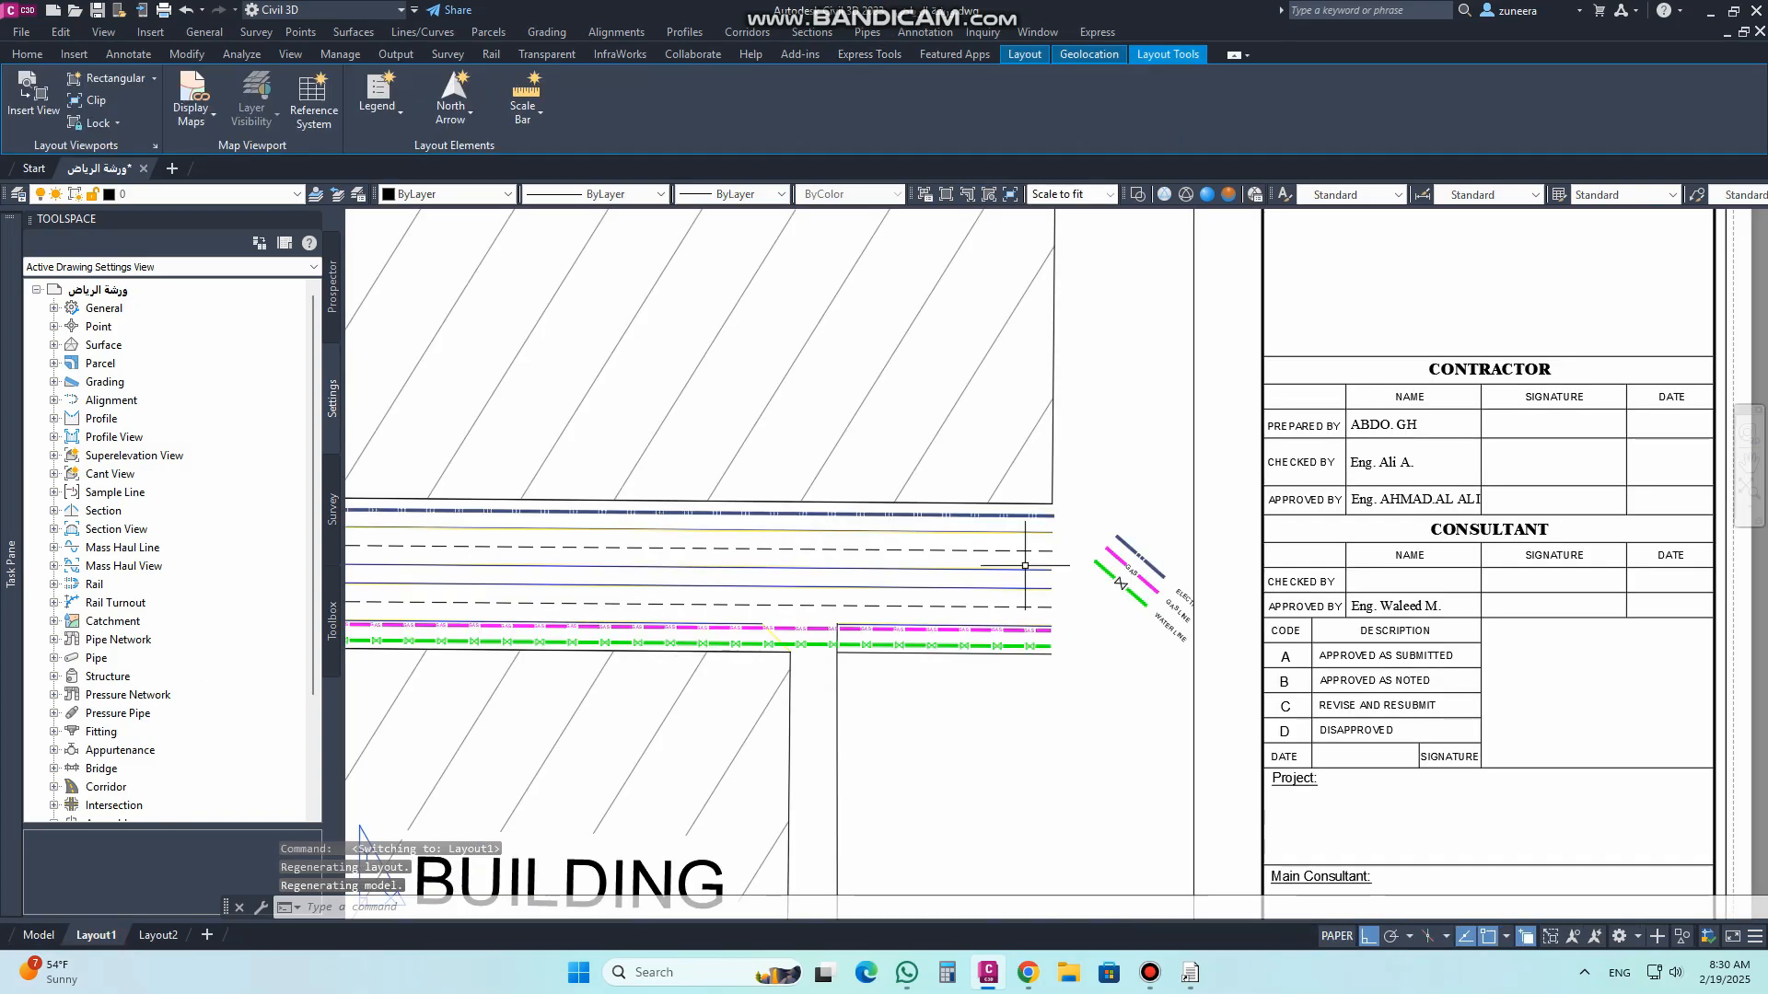
scroll(1062, 551, "down", 3)
scroll(1197, 506, "up", 3)
scroll(1257, 504, "down", 4)
scroll(1156, 611, "up", 3)
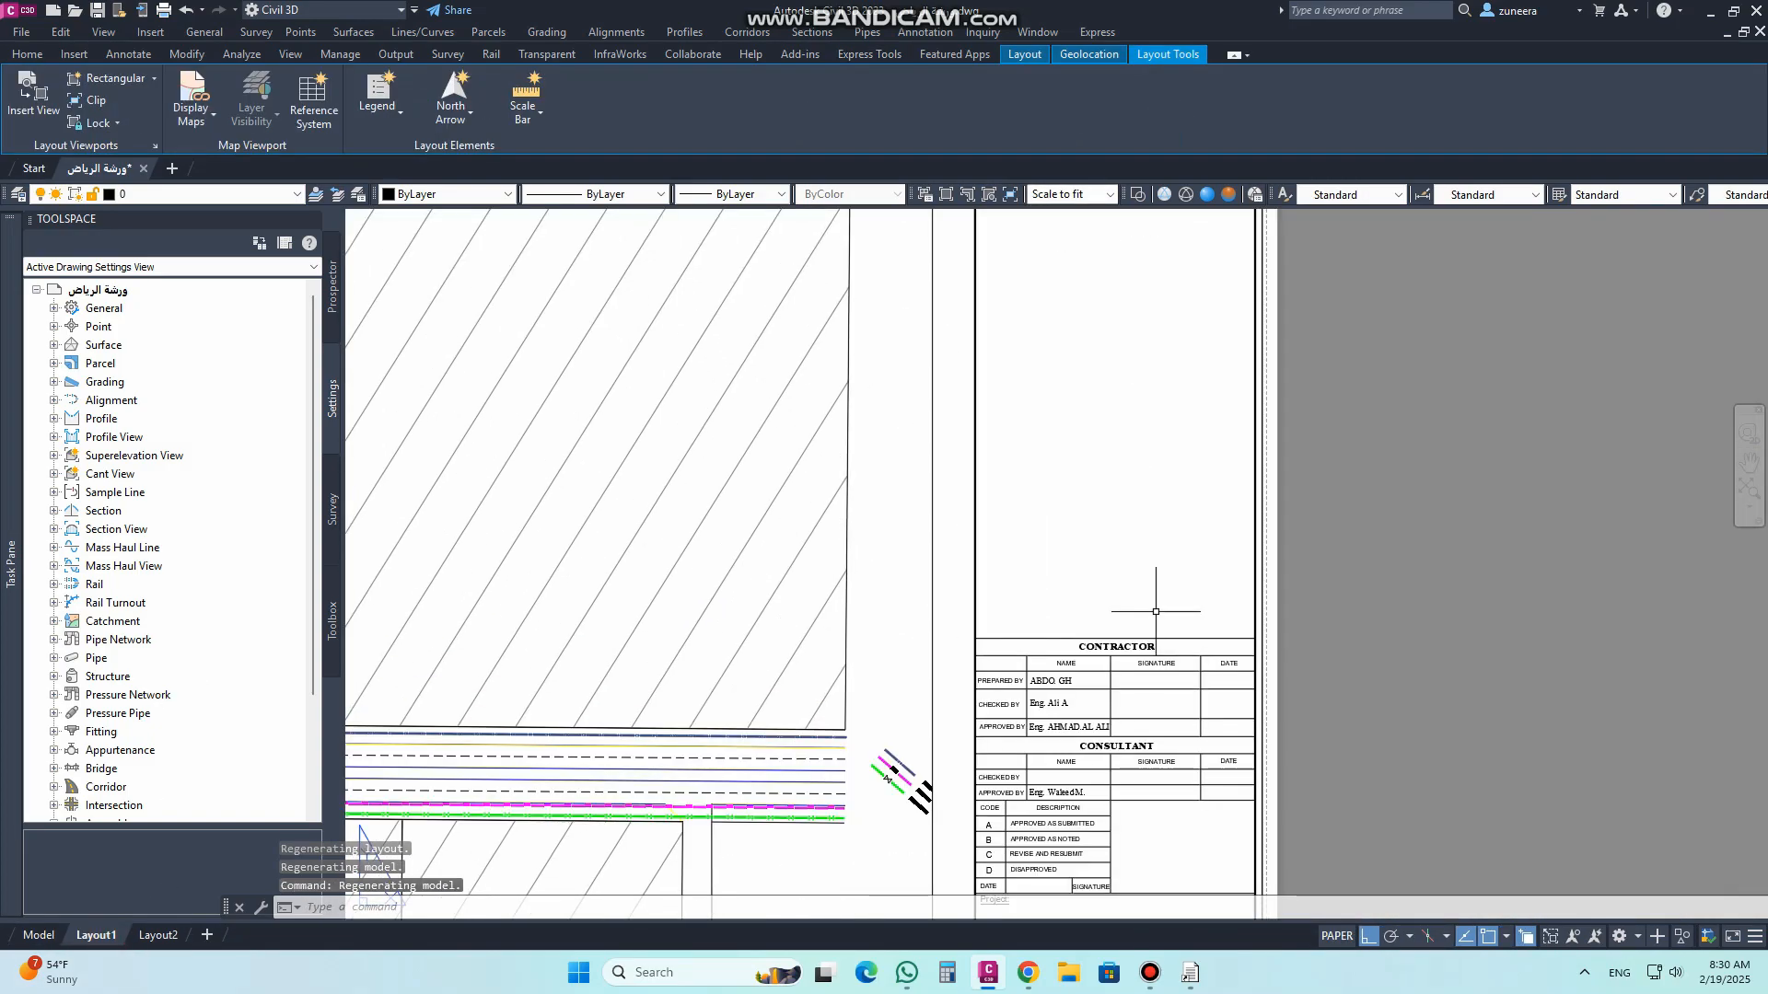
Step: Copy the CONTRACTOR heading straight up into the empty title block area below the numbered notes
type("P")
key("Return")
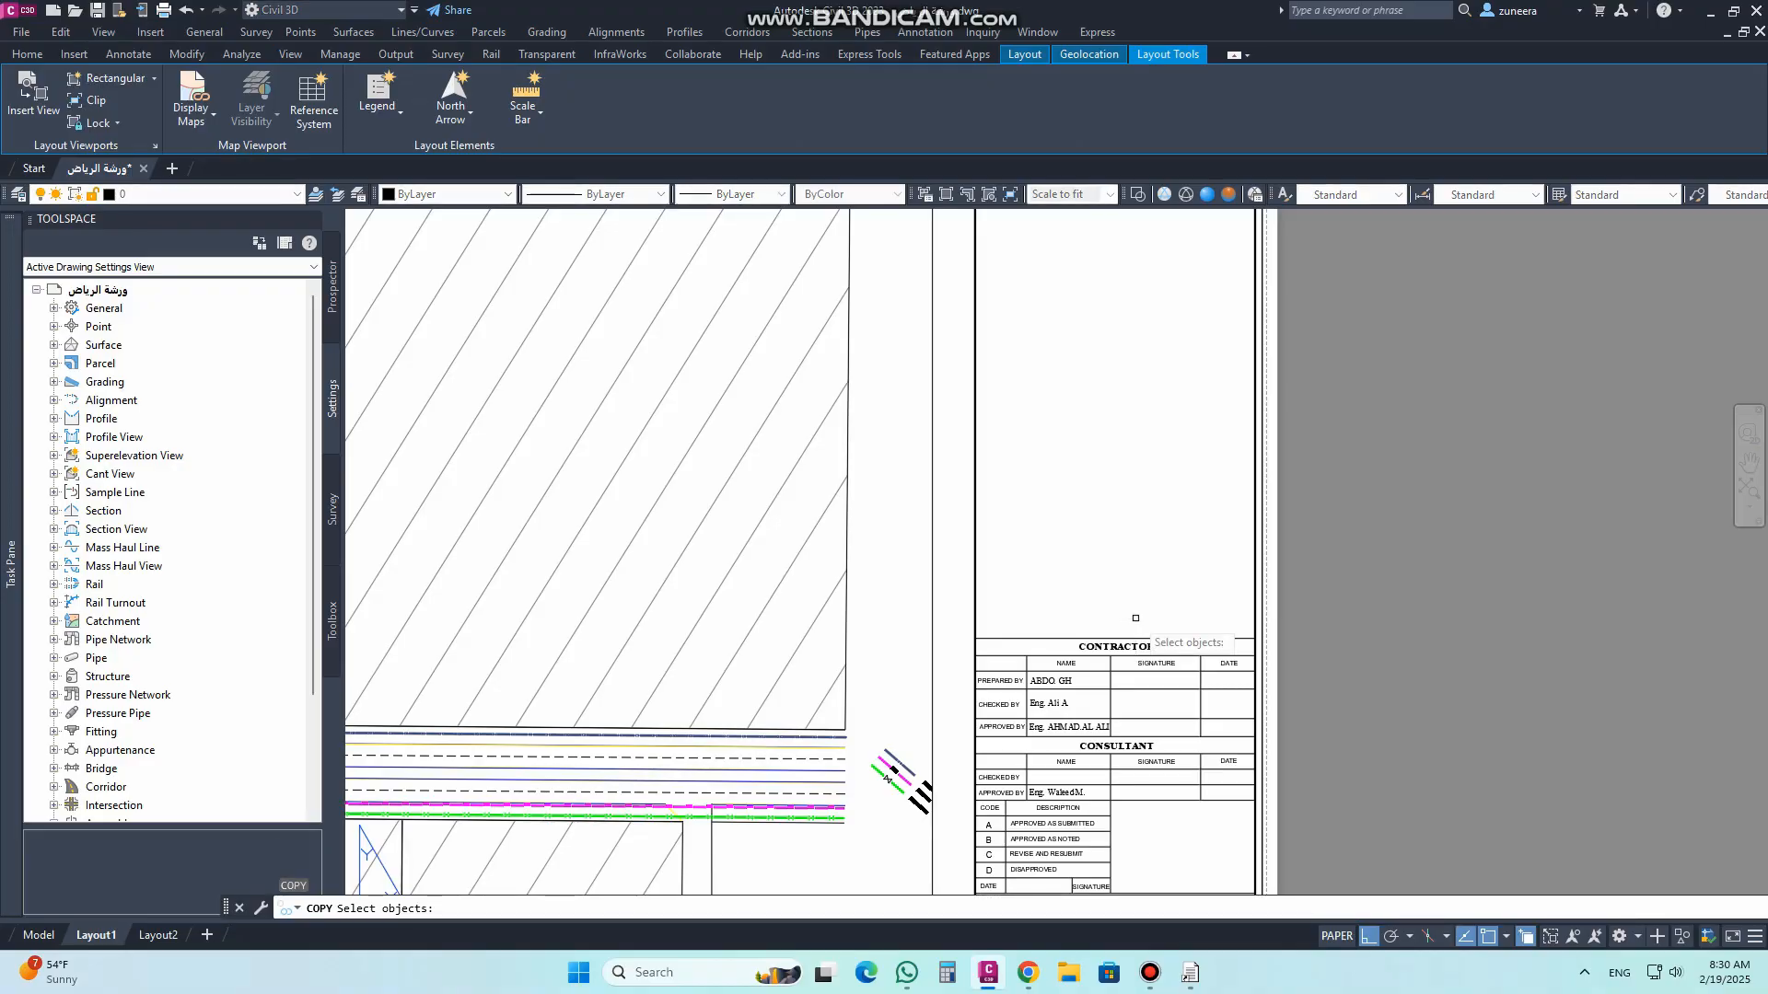
left_click(1099, 655)
key("Return")
left_click(1116, 655)
middle_click_drag(1088, 309, 1082, 603)
left_click(1083, 576)
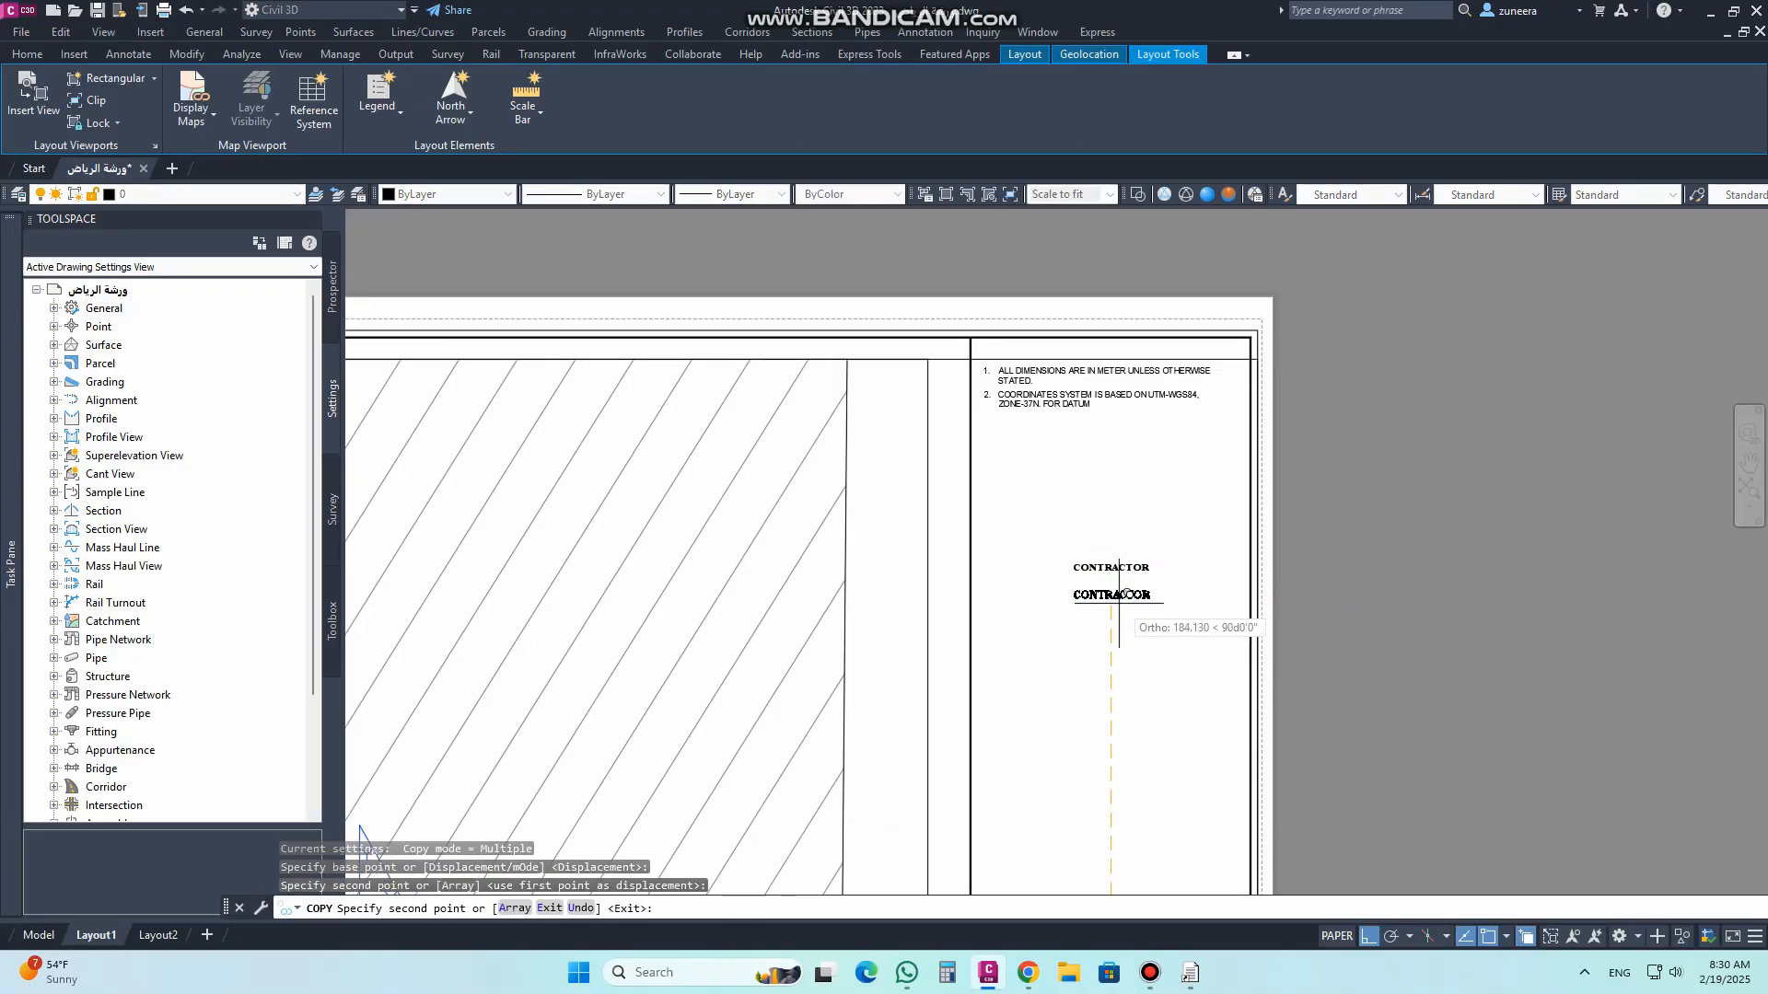
Step: Finish copying and move the copied CONTRACTOR heading horizontally left, close to the title block's left border
key("Return")
type("m")
key("Return")
left_click(1142, 571)
key("Return")
left_click(1167, 600)
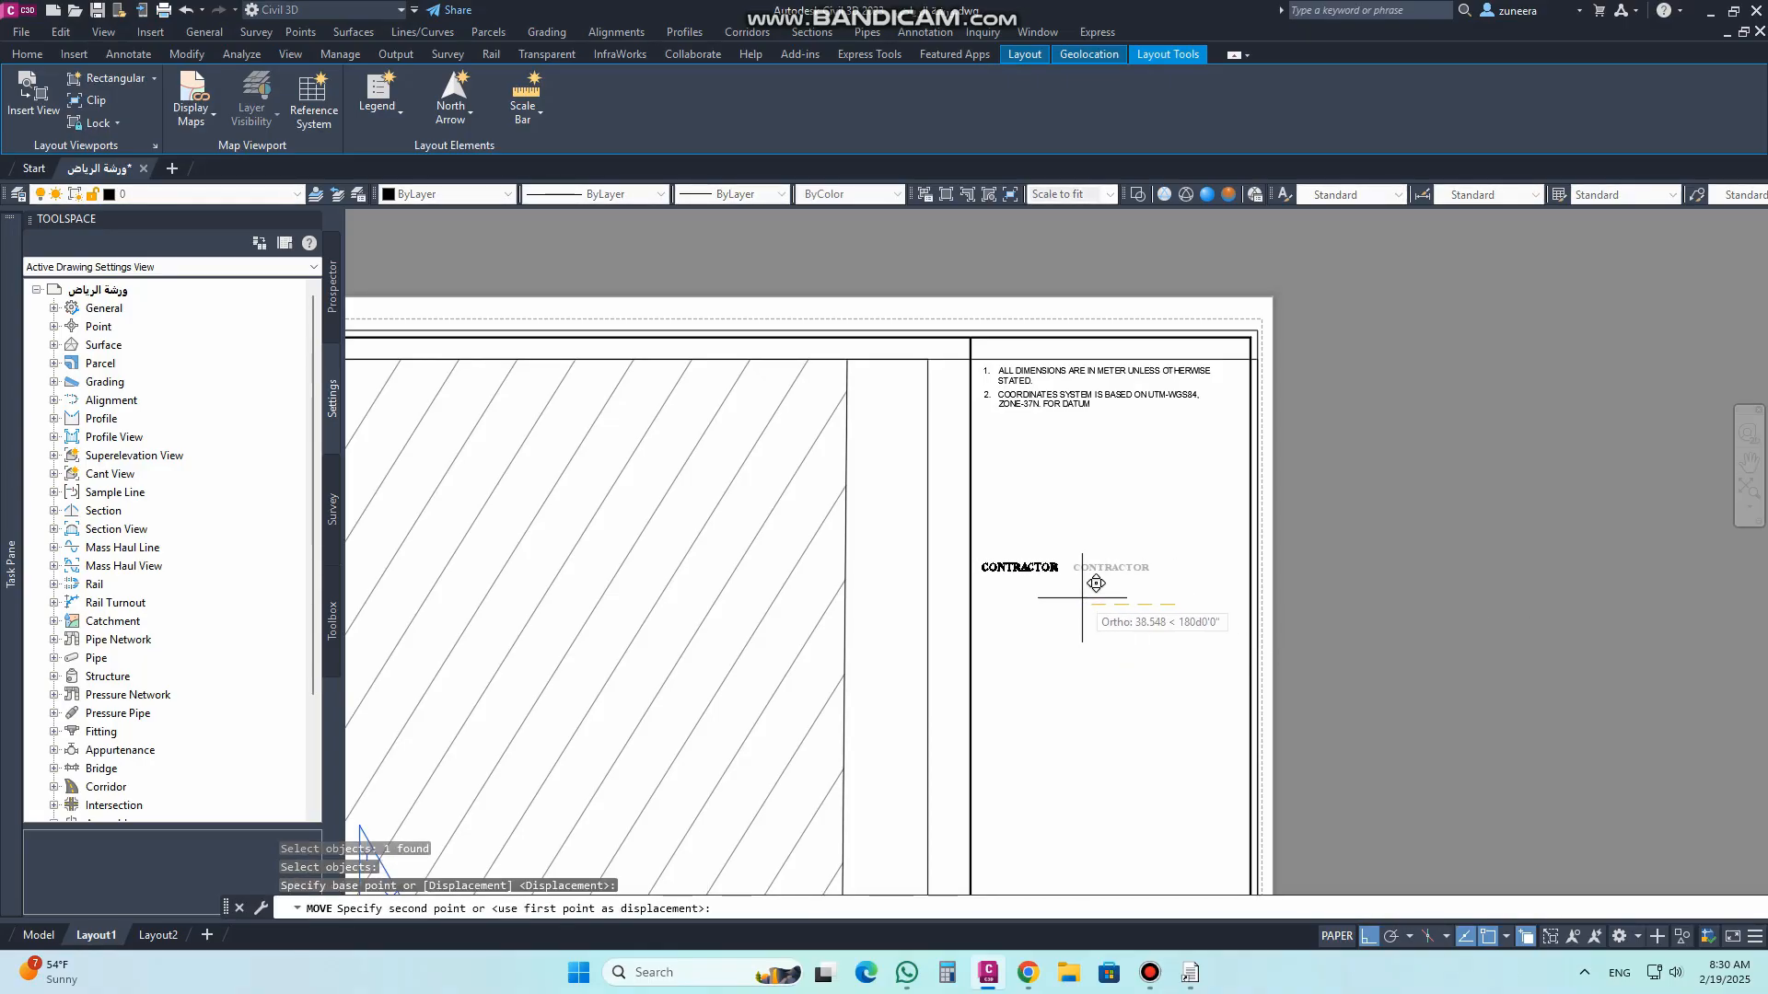
left_click(1105, 592)
Step: Change the copied CONTRACTOR heading to UTILITIES LEGENDS and end text editing
scroll(1031, 589, "up", 3)
type("ed")
key("Return")
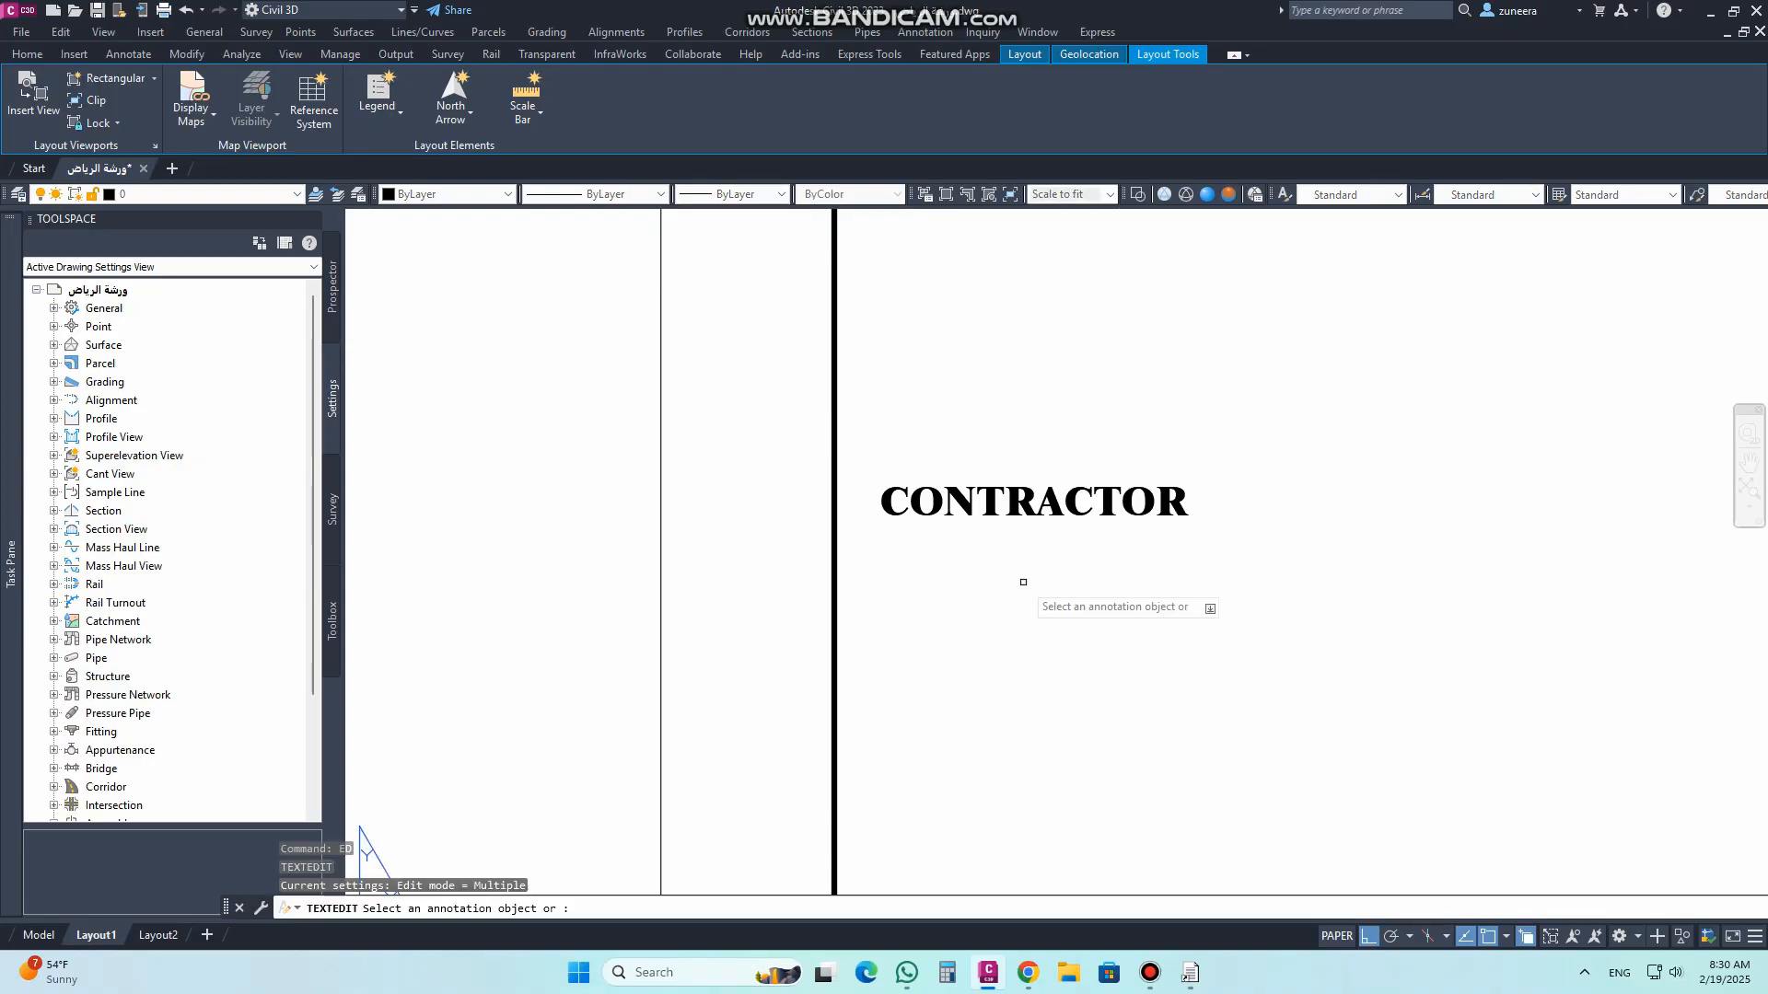
left_click(1181, 506)
type("LE")
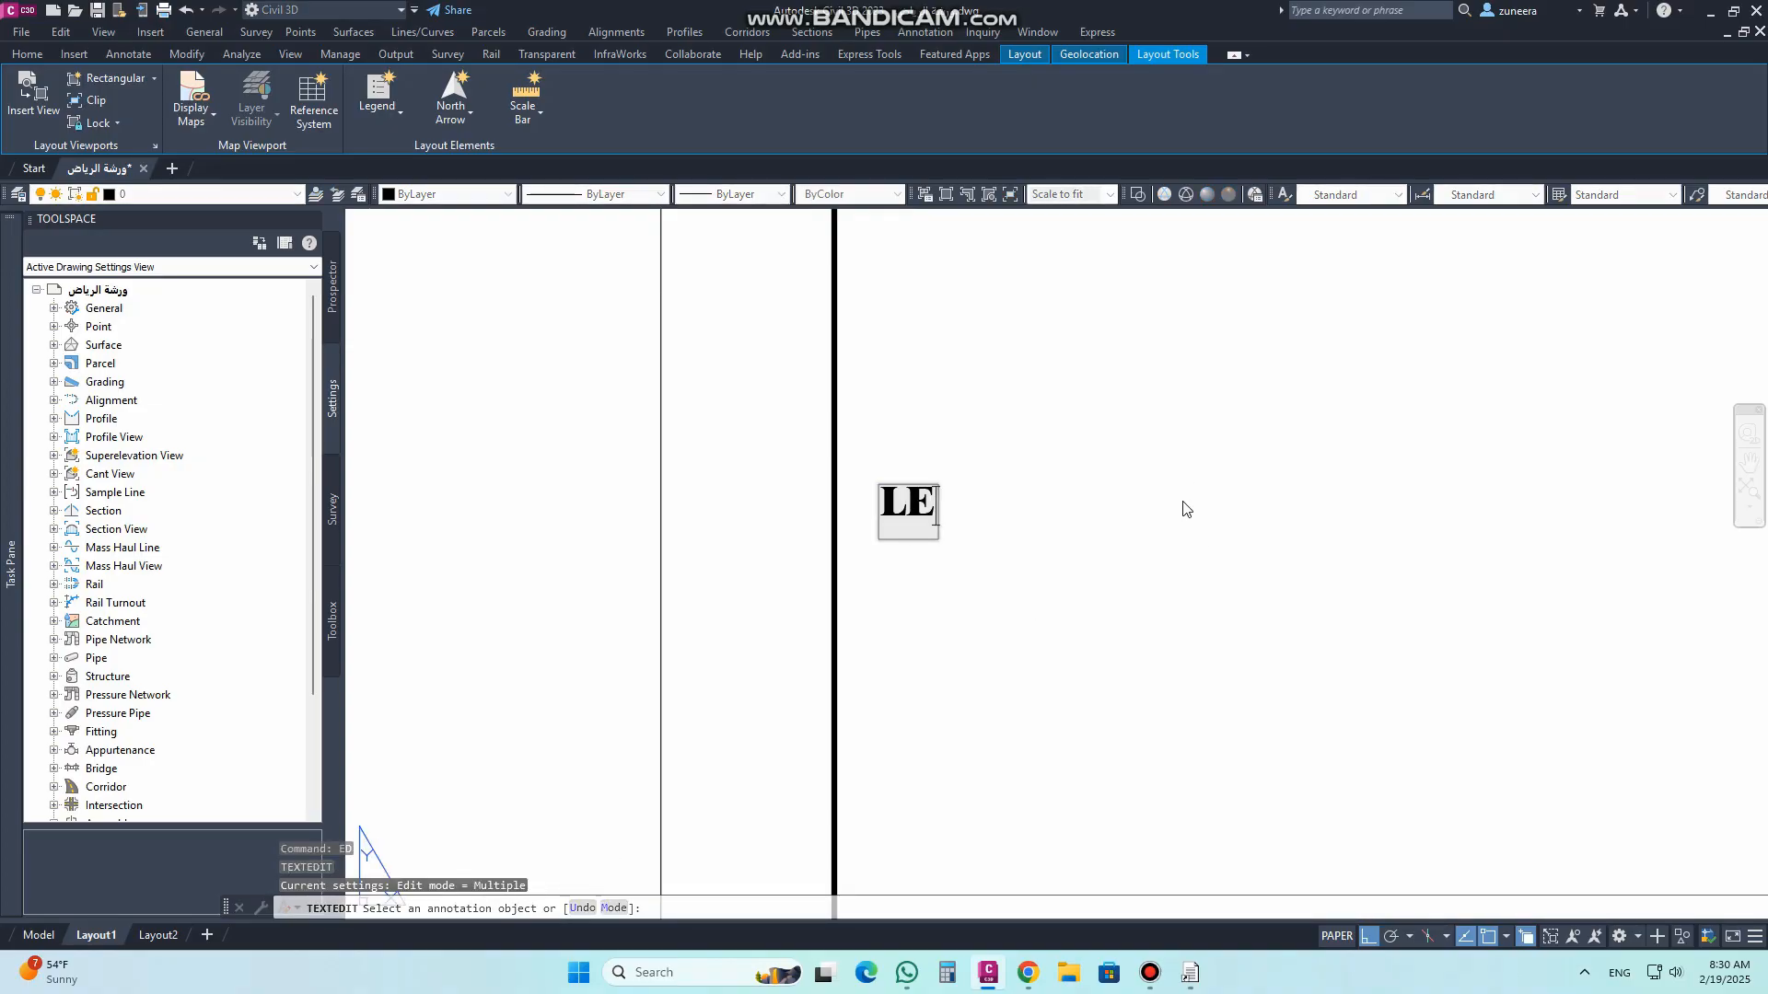
type("GENDS")
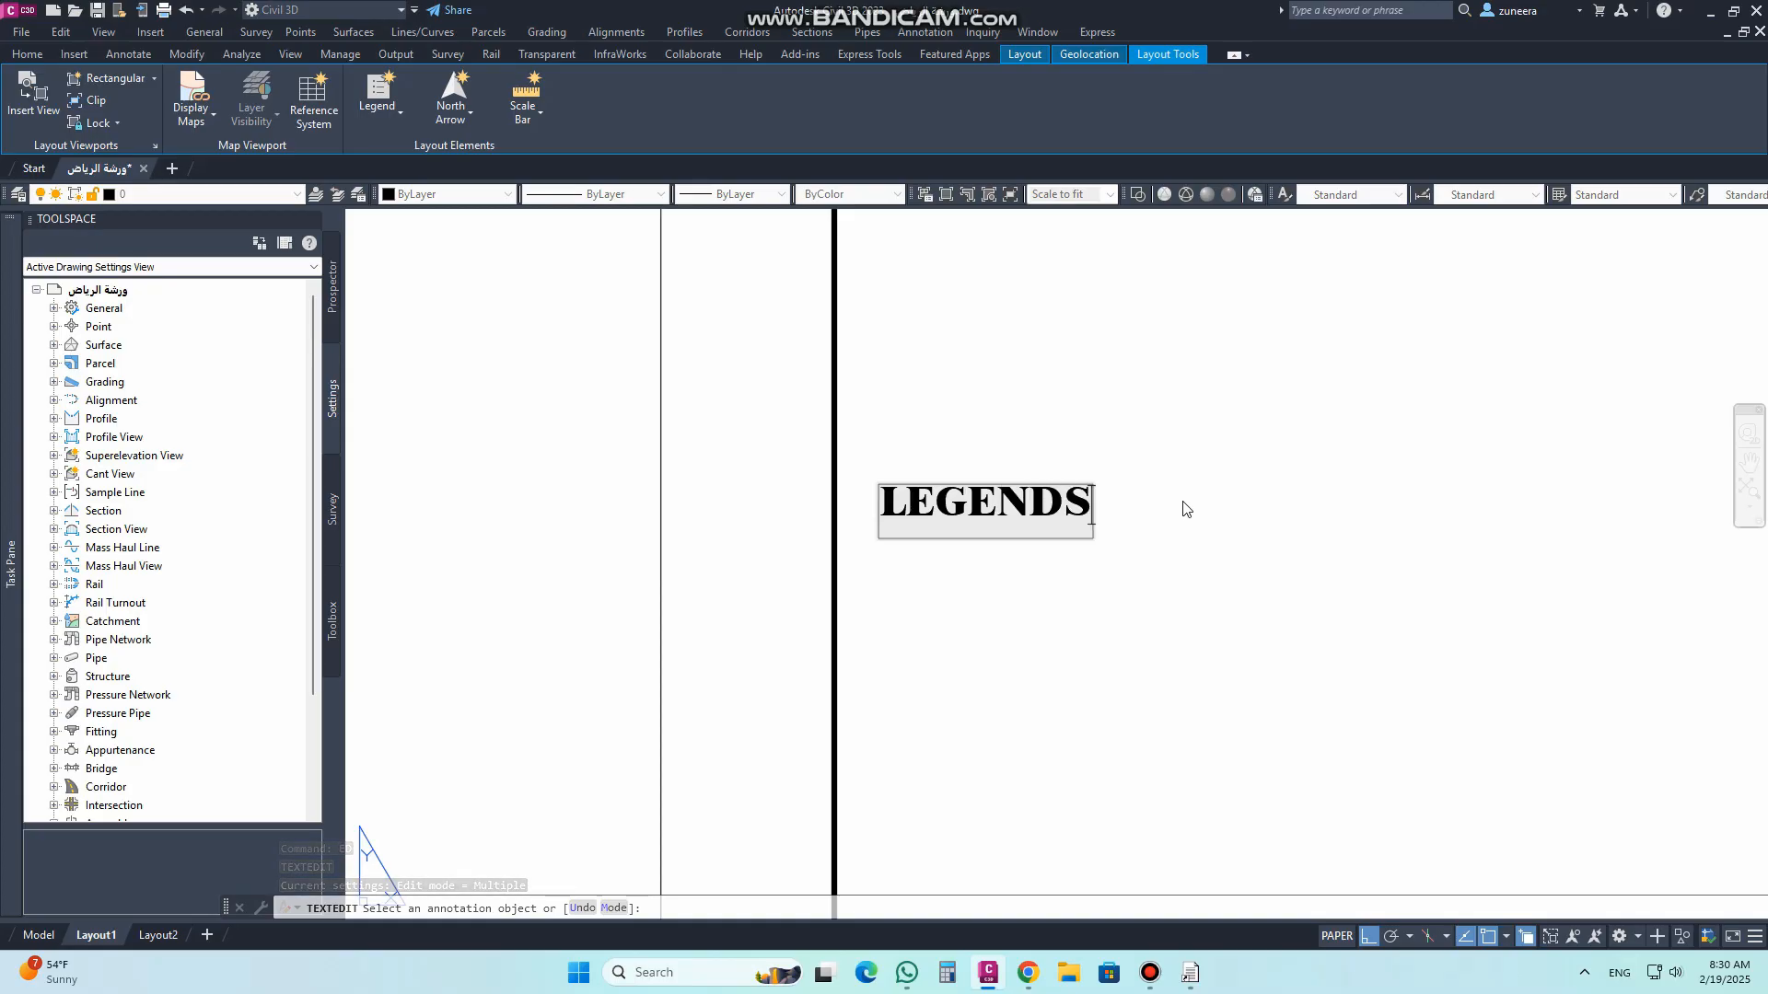
left_click(888, 509)
type("UTILIT")
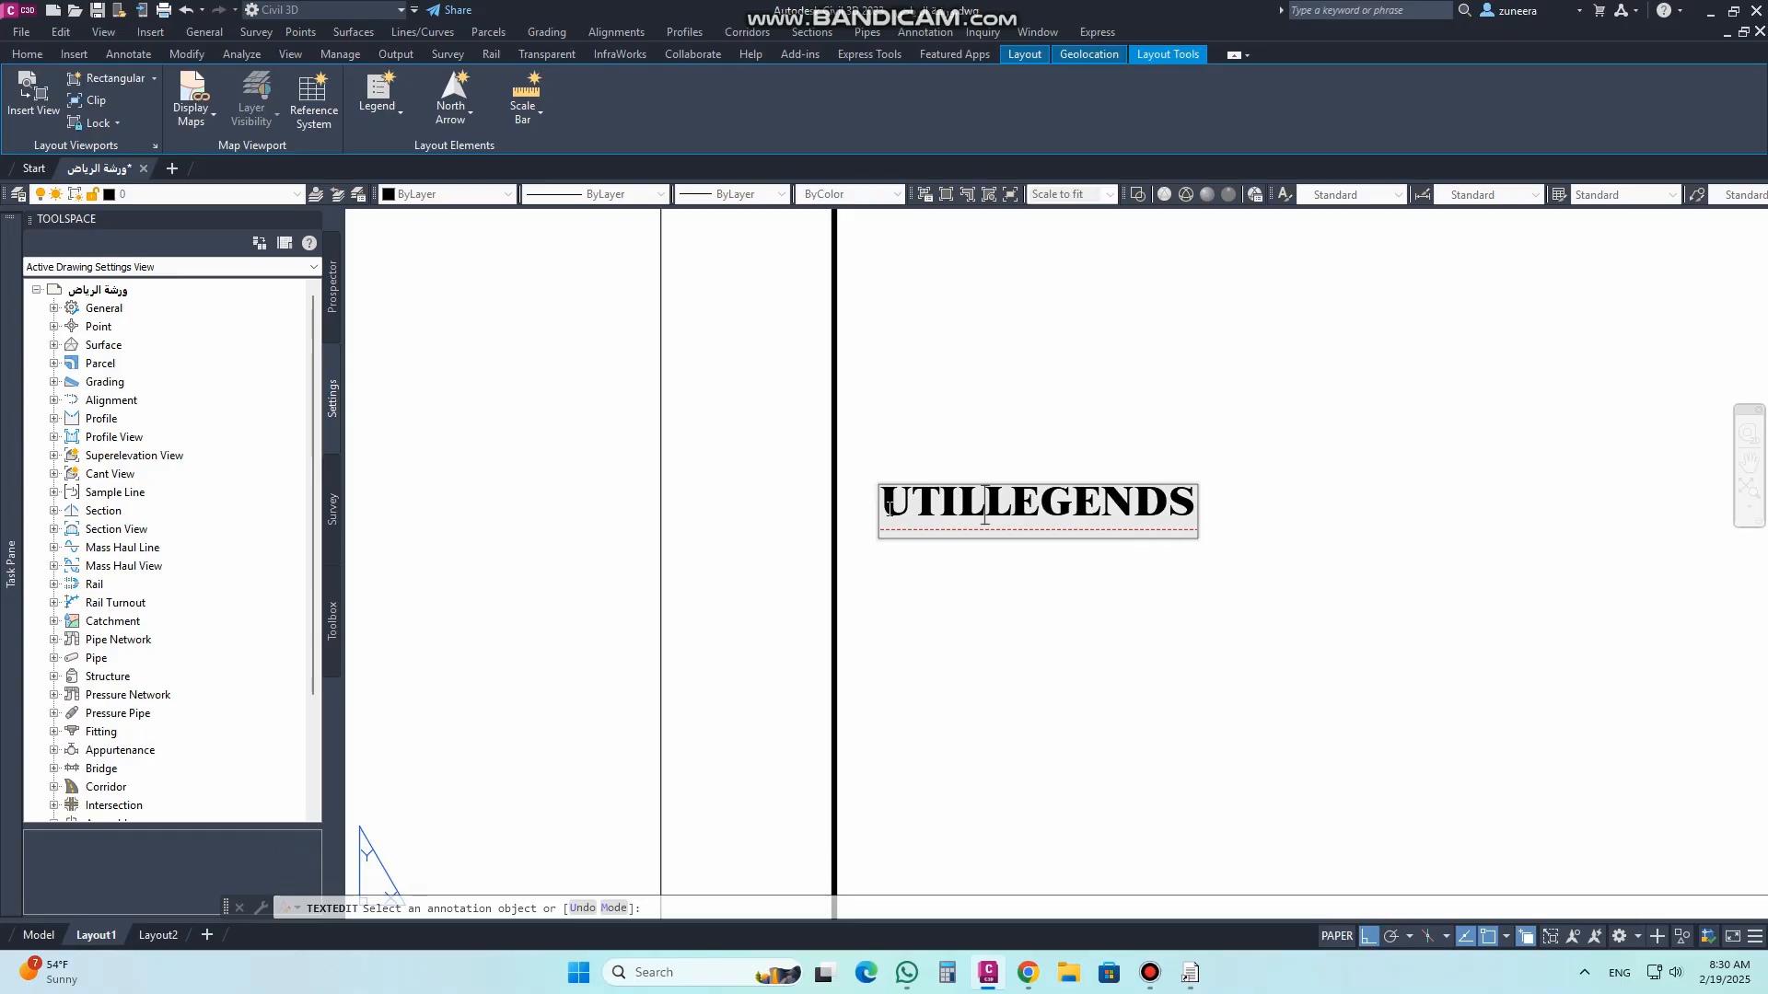
type("IES")
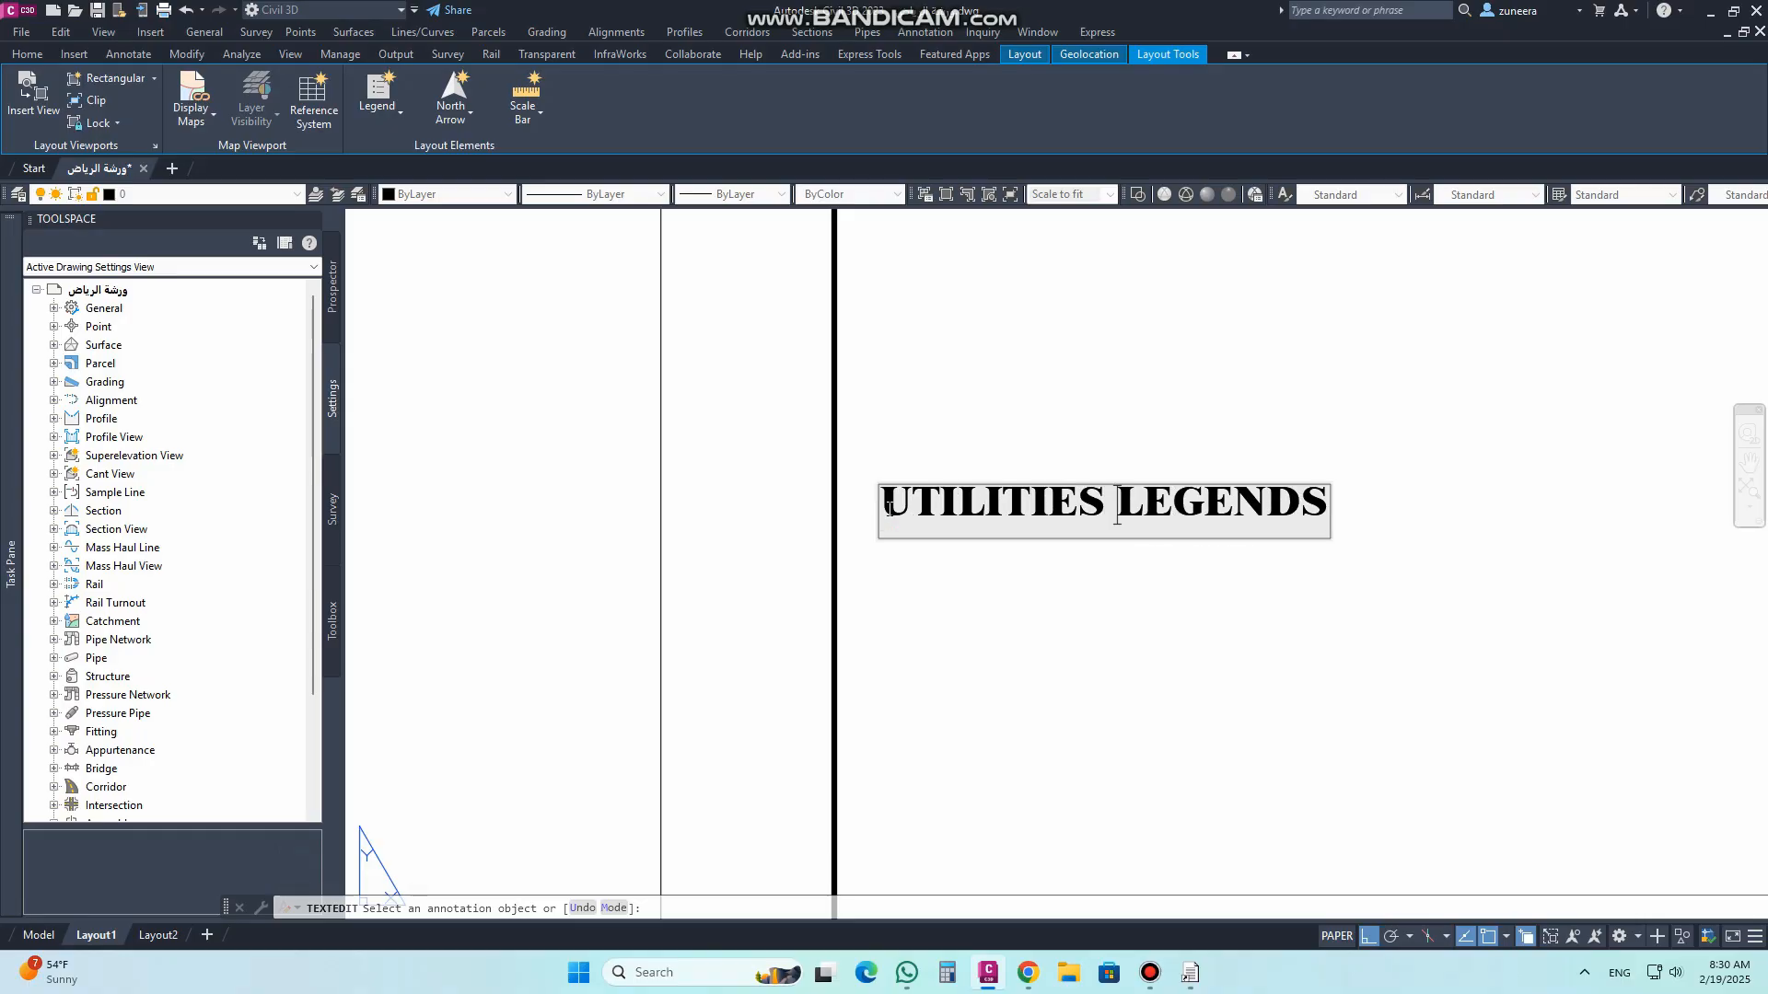
left_click(1008, 573)
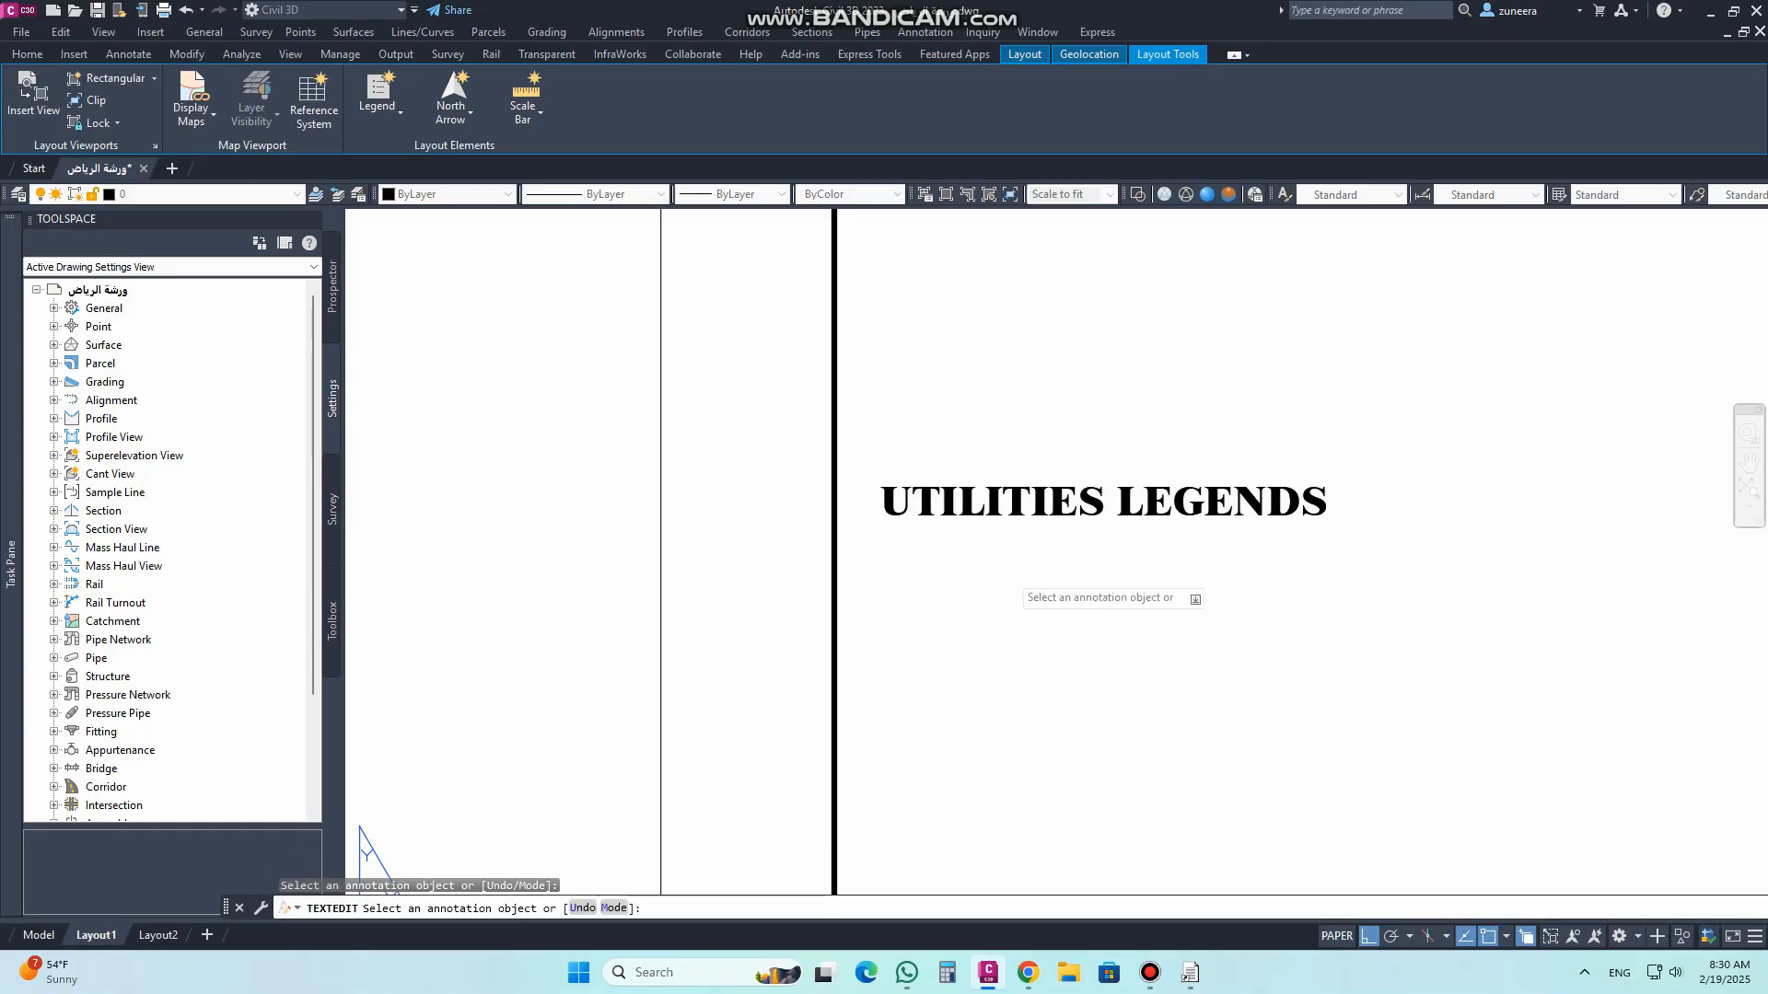
key("Escape")
Step: Create a rectangular layout viewport directly below the UTILITIES LEGENDS heading, almost as wide as the title block
type("m")
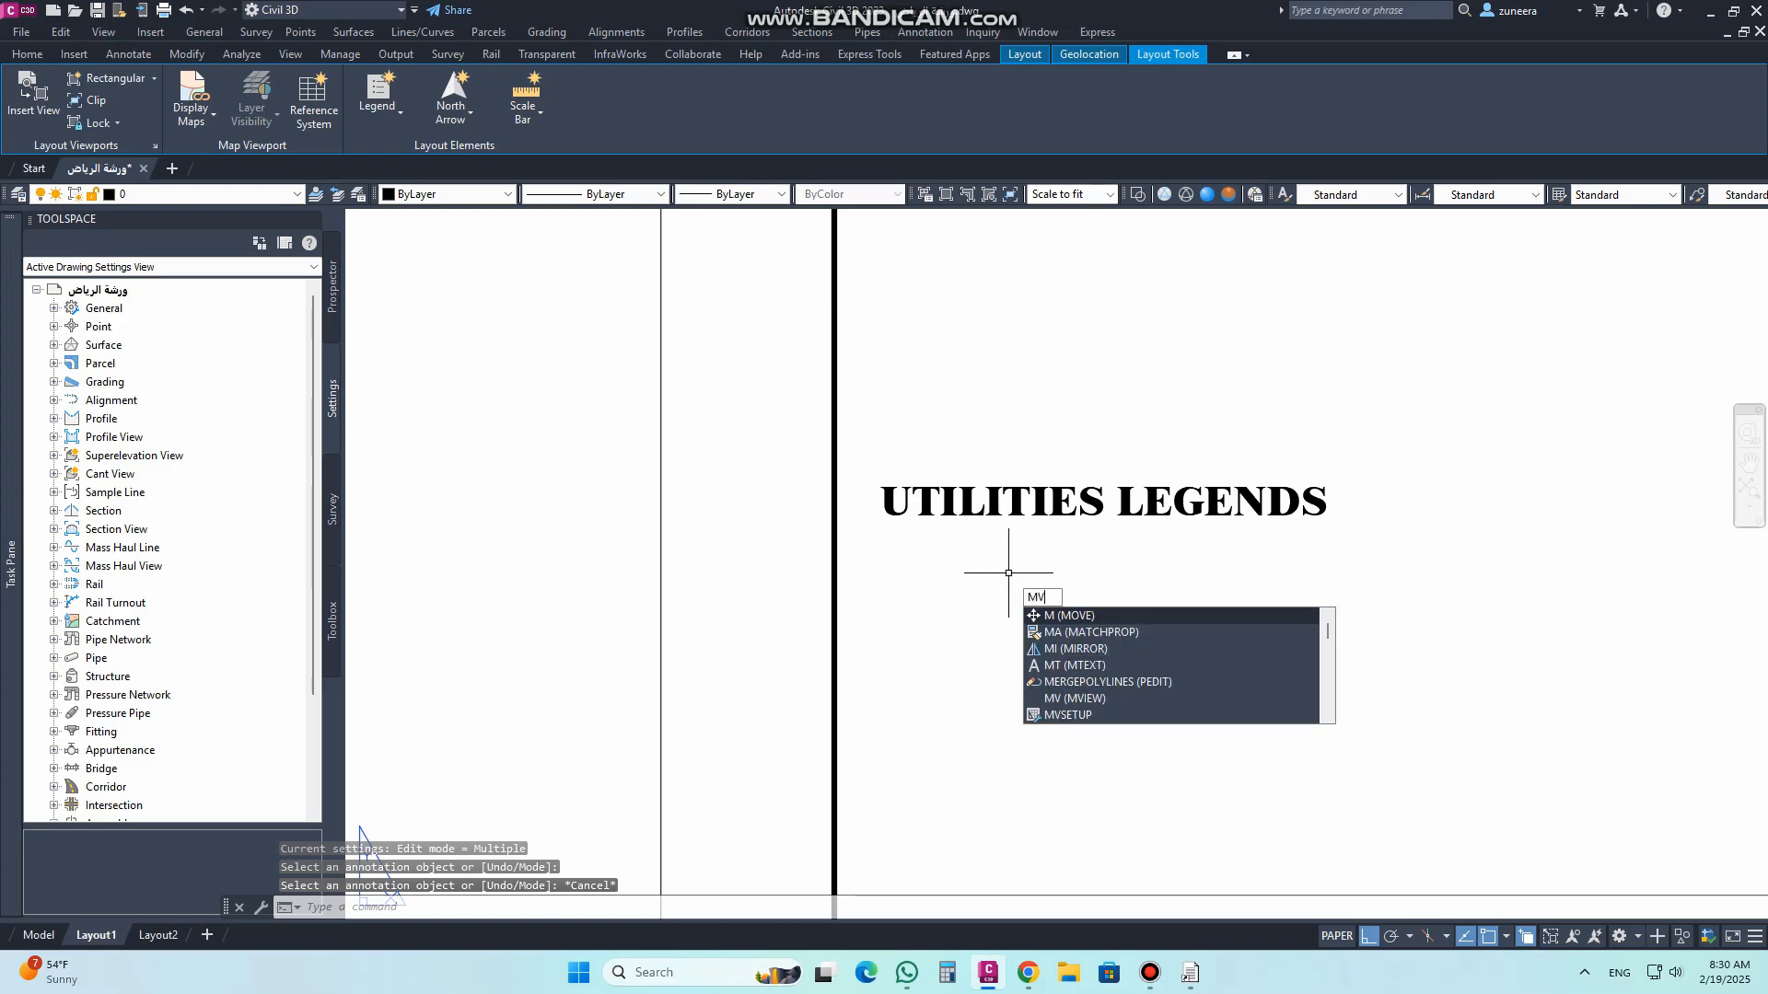
key("Return")
left_click(902, 550)
scroll(906, 547, "down", 4)
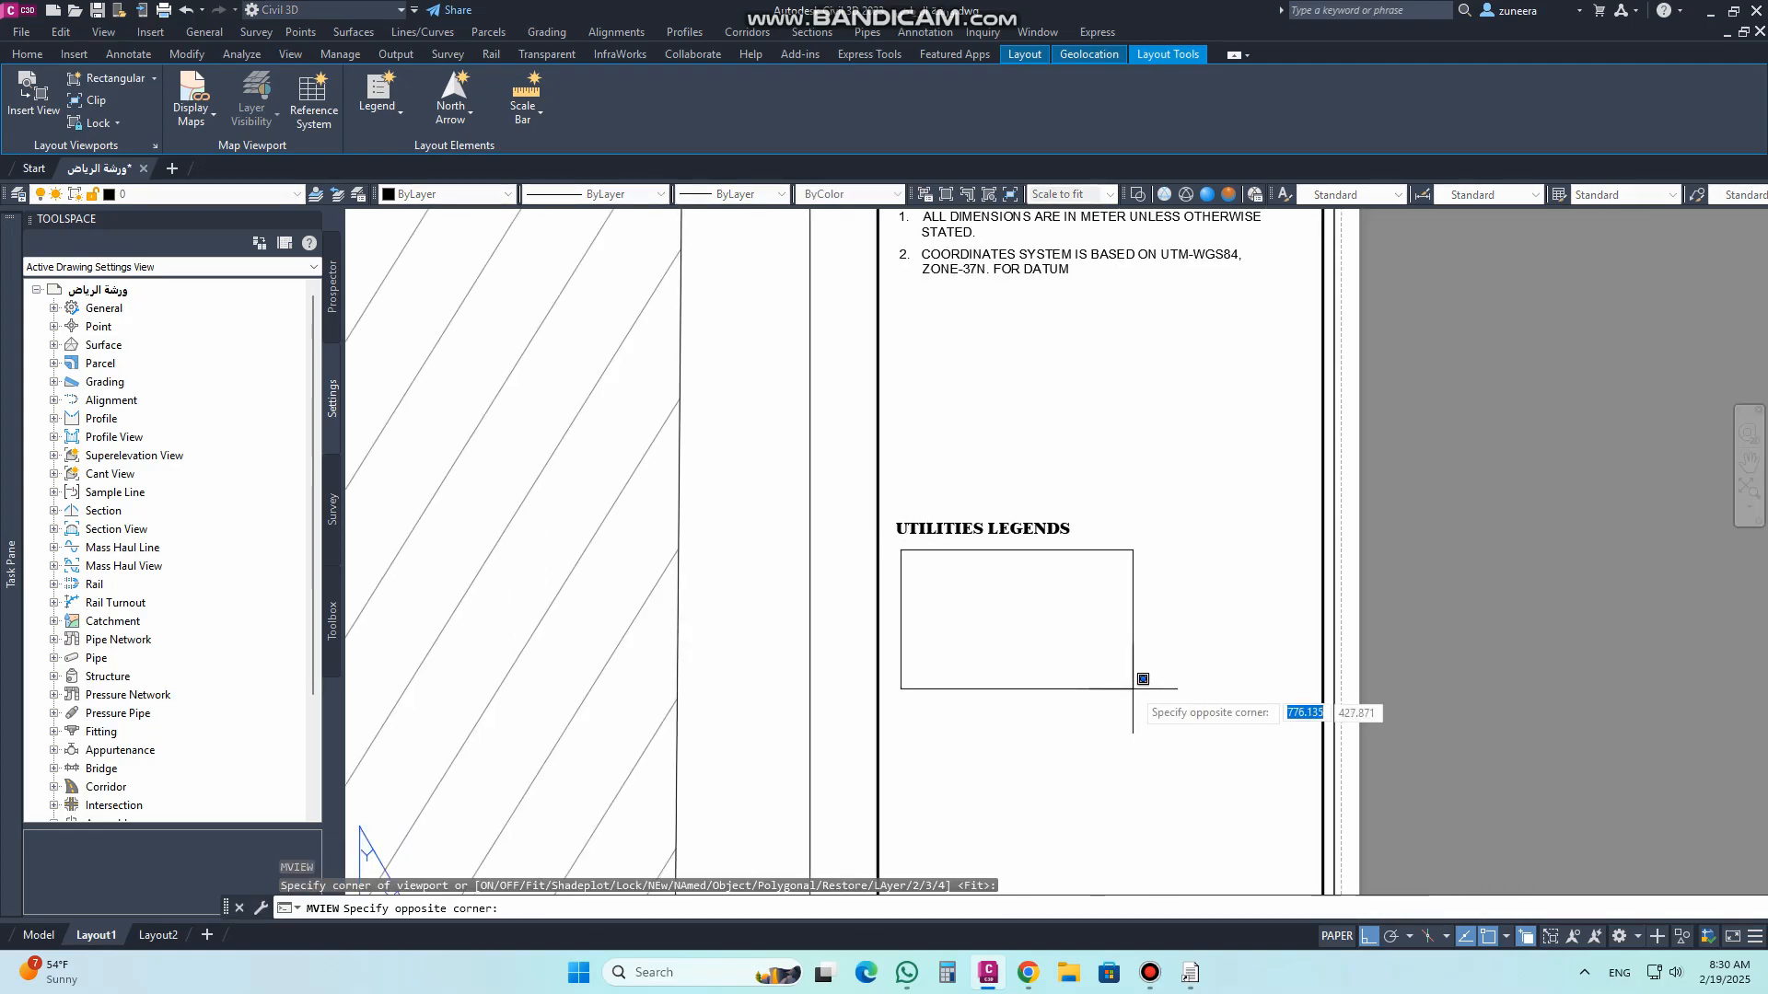
left_click(1224, 736)
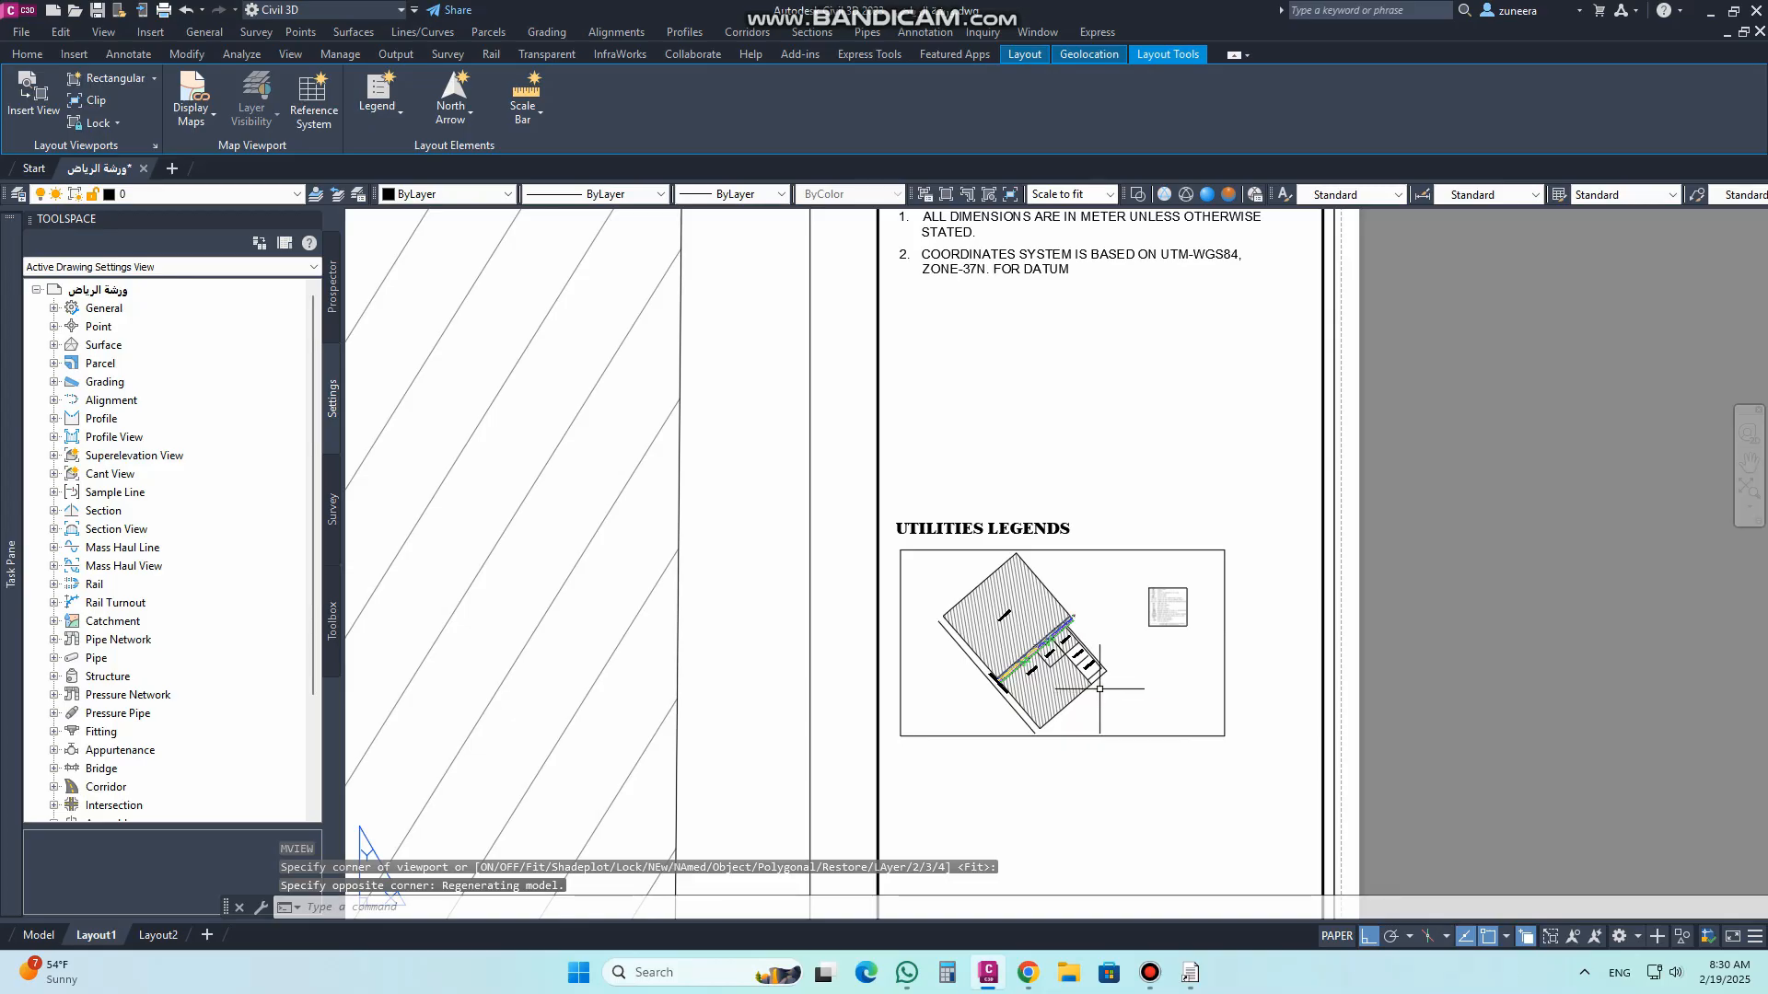
Step: Frame the electric, GAS and WATER sample lines with their labels inside the legend viewport and return to paper space
double_click(1043, 649)
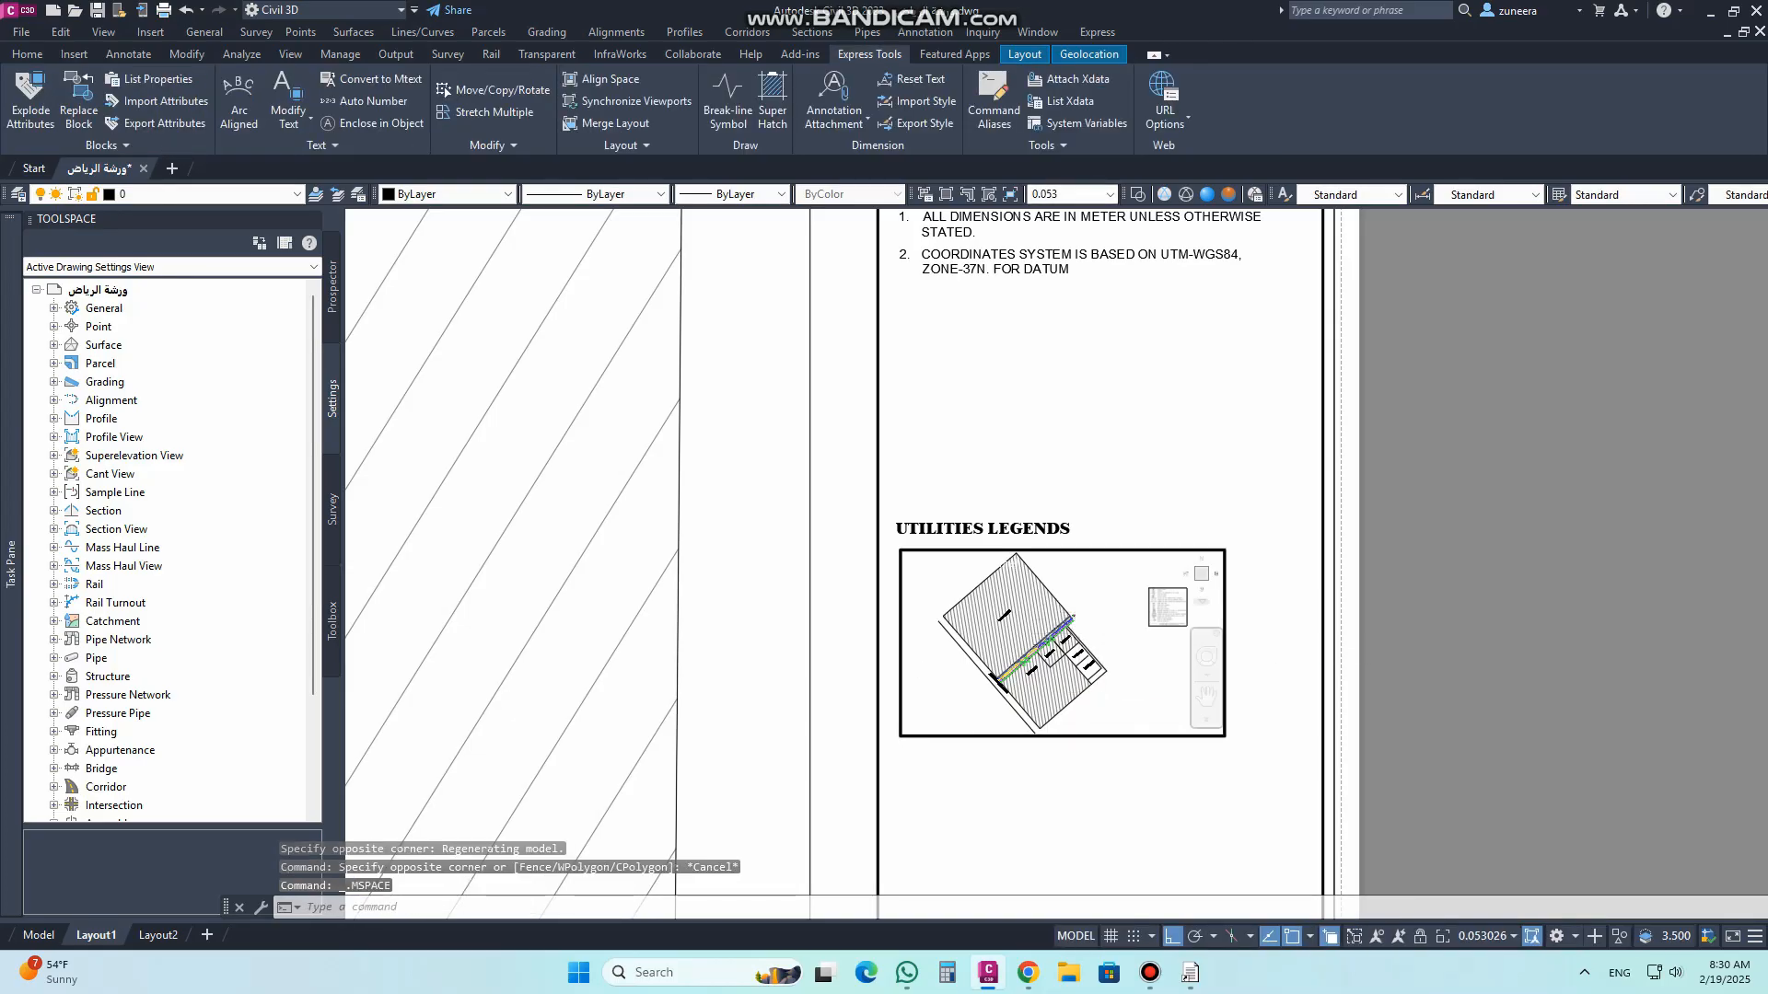
scroll(1043, 649, "up", 5)
scroll(1054, 644, "up", 6)
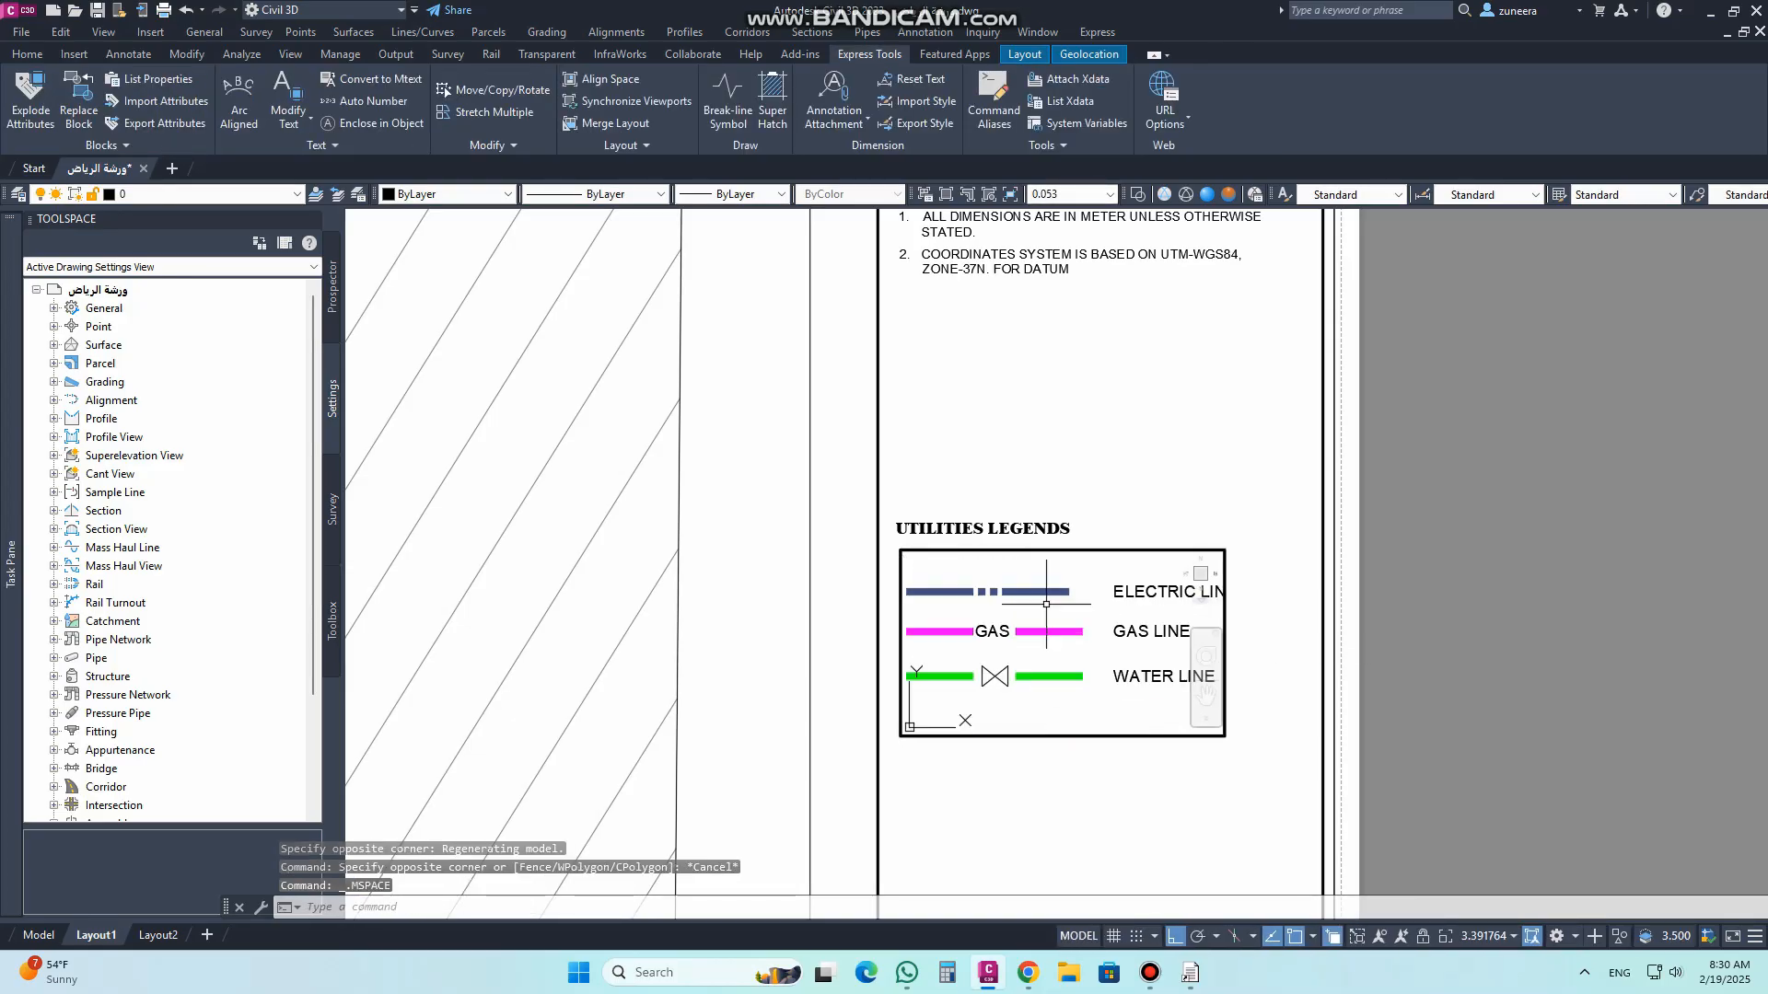
middle_click_drag(1056, 636, 1049, 637)
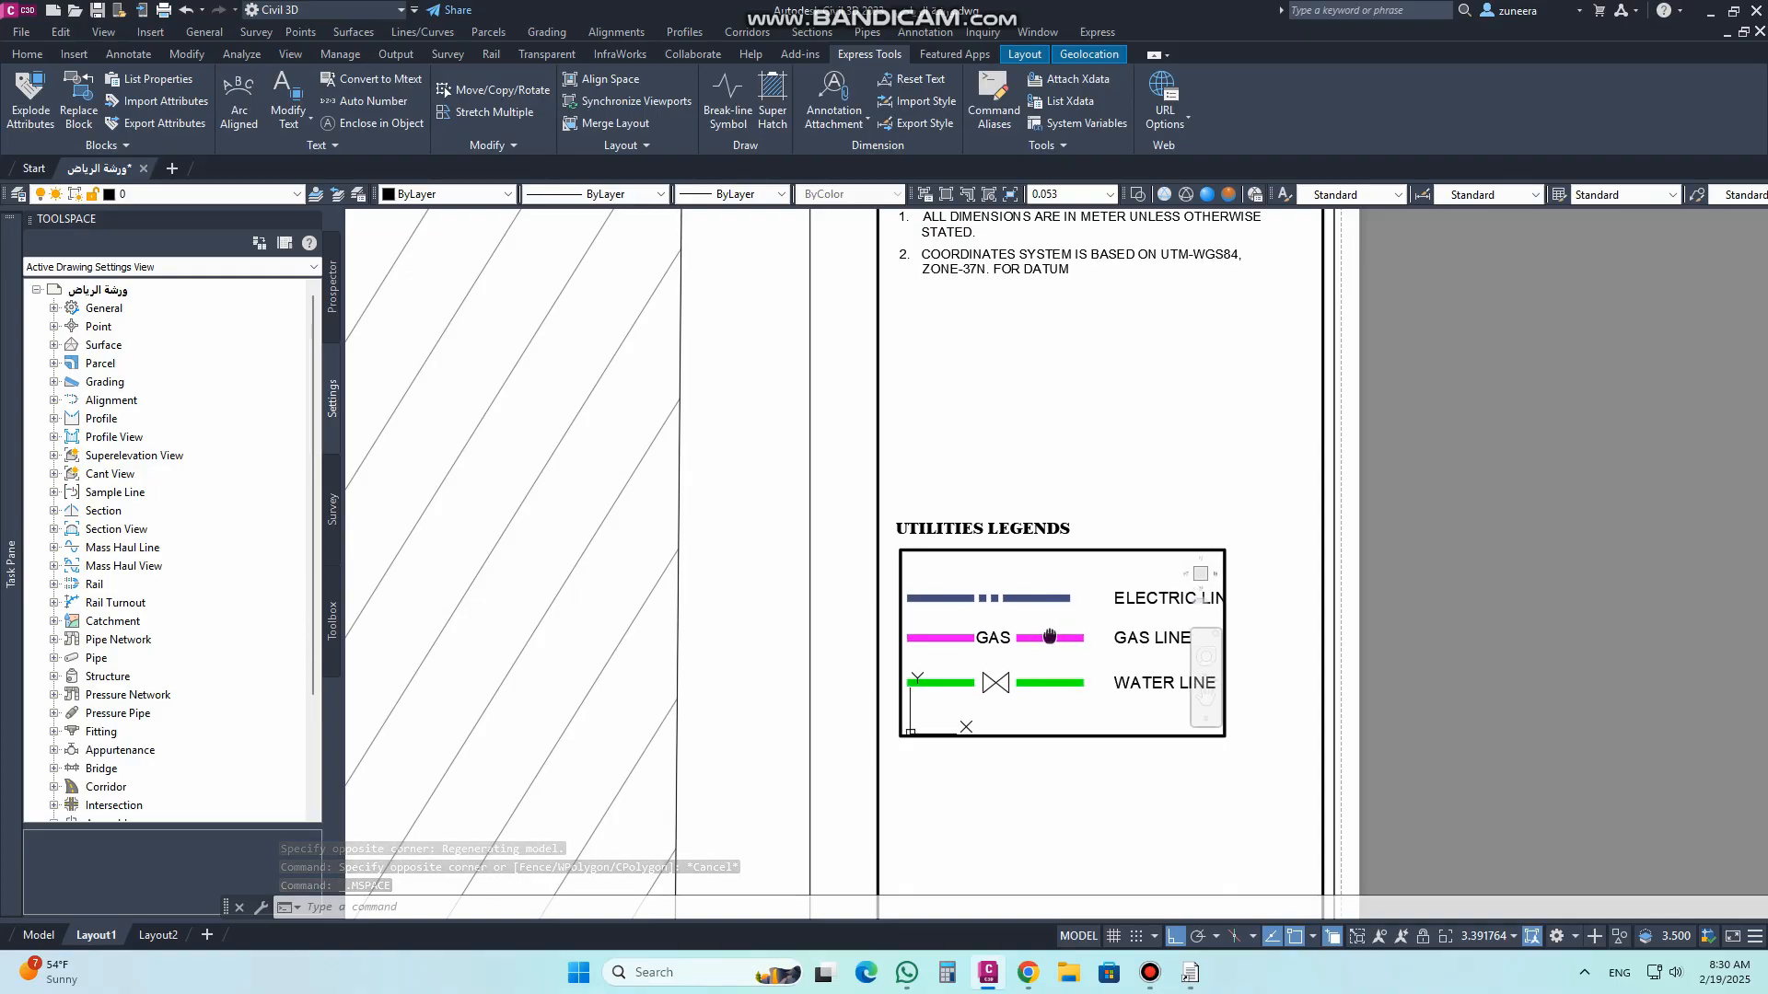
double_click(1447, 646)
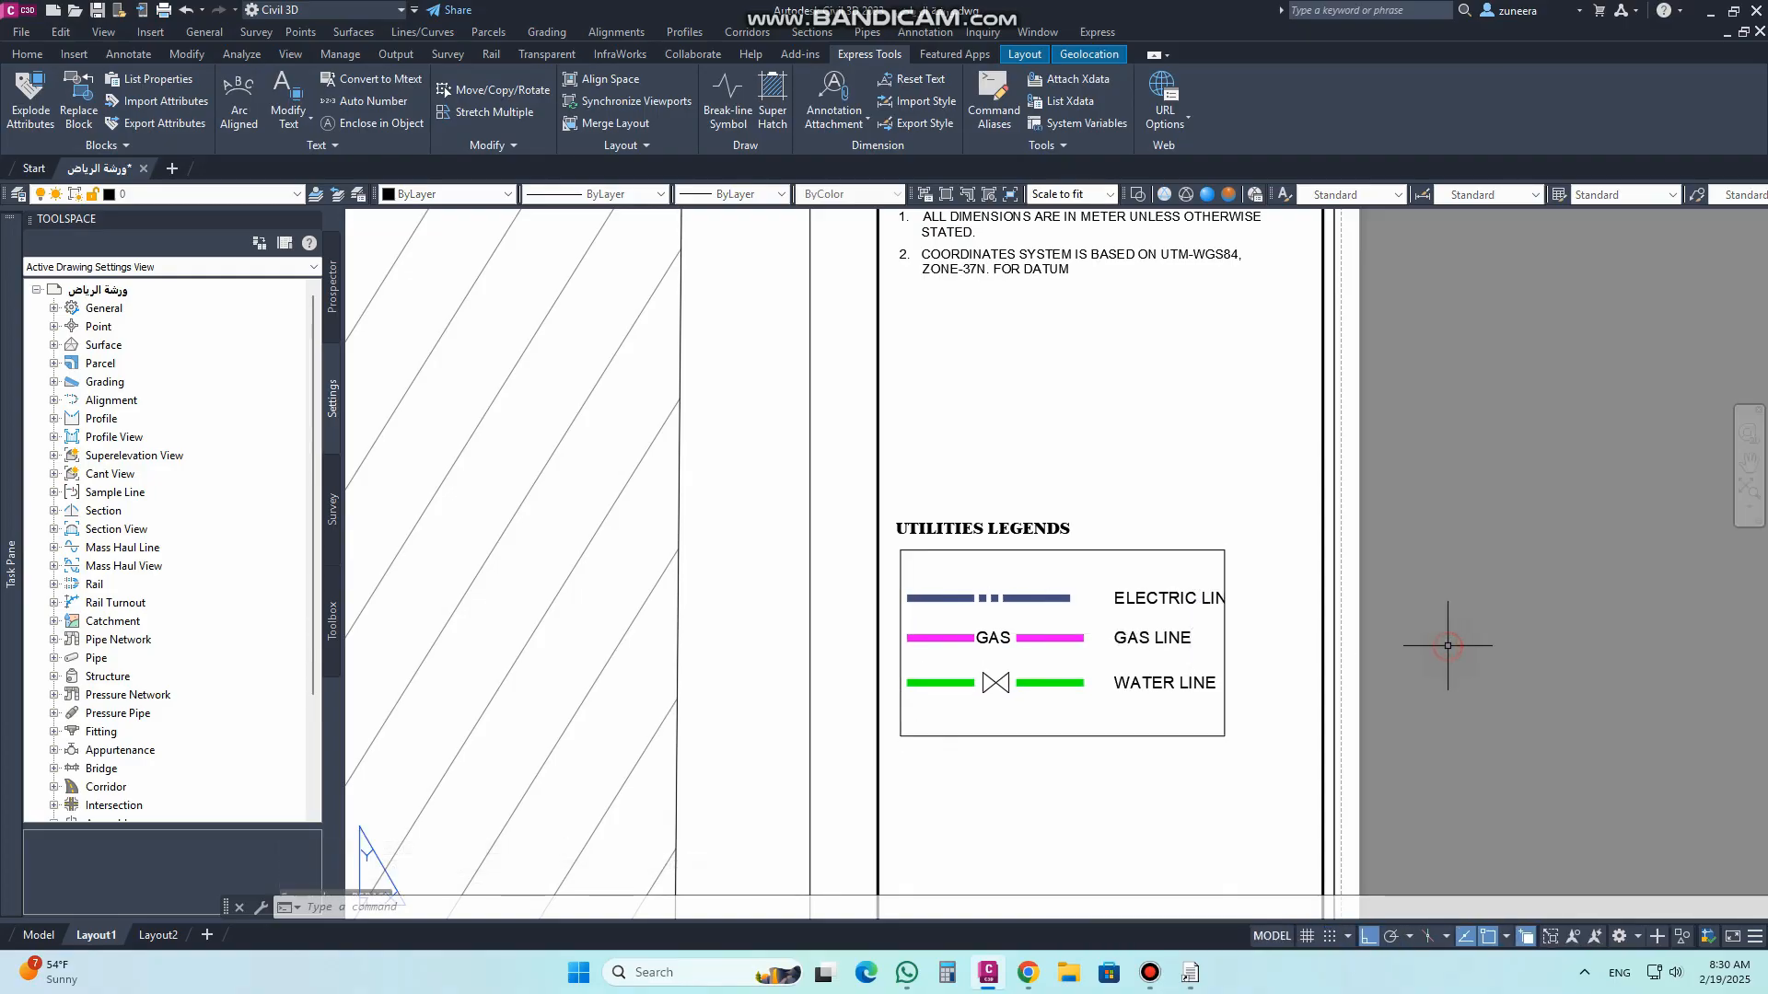
Step: Stretch the legend viewport's right edge towards the title block border so the full ELECTRIC LINE label fits
left_click(1224, 635)
left_click(1225, 549)
left_click(1301, 549)
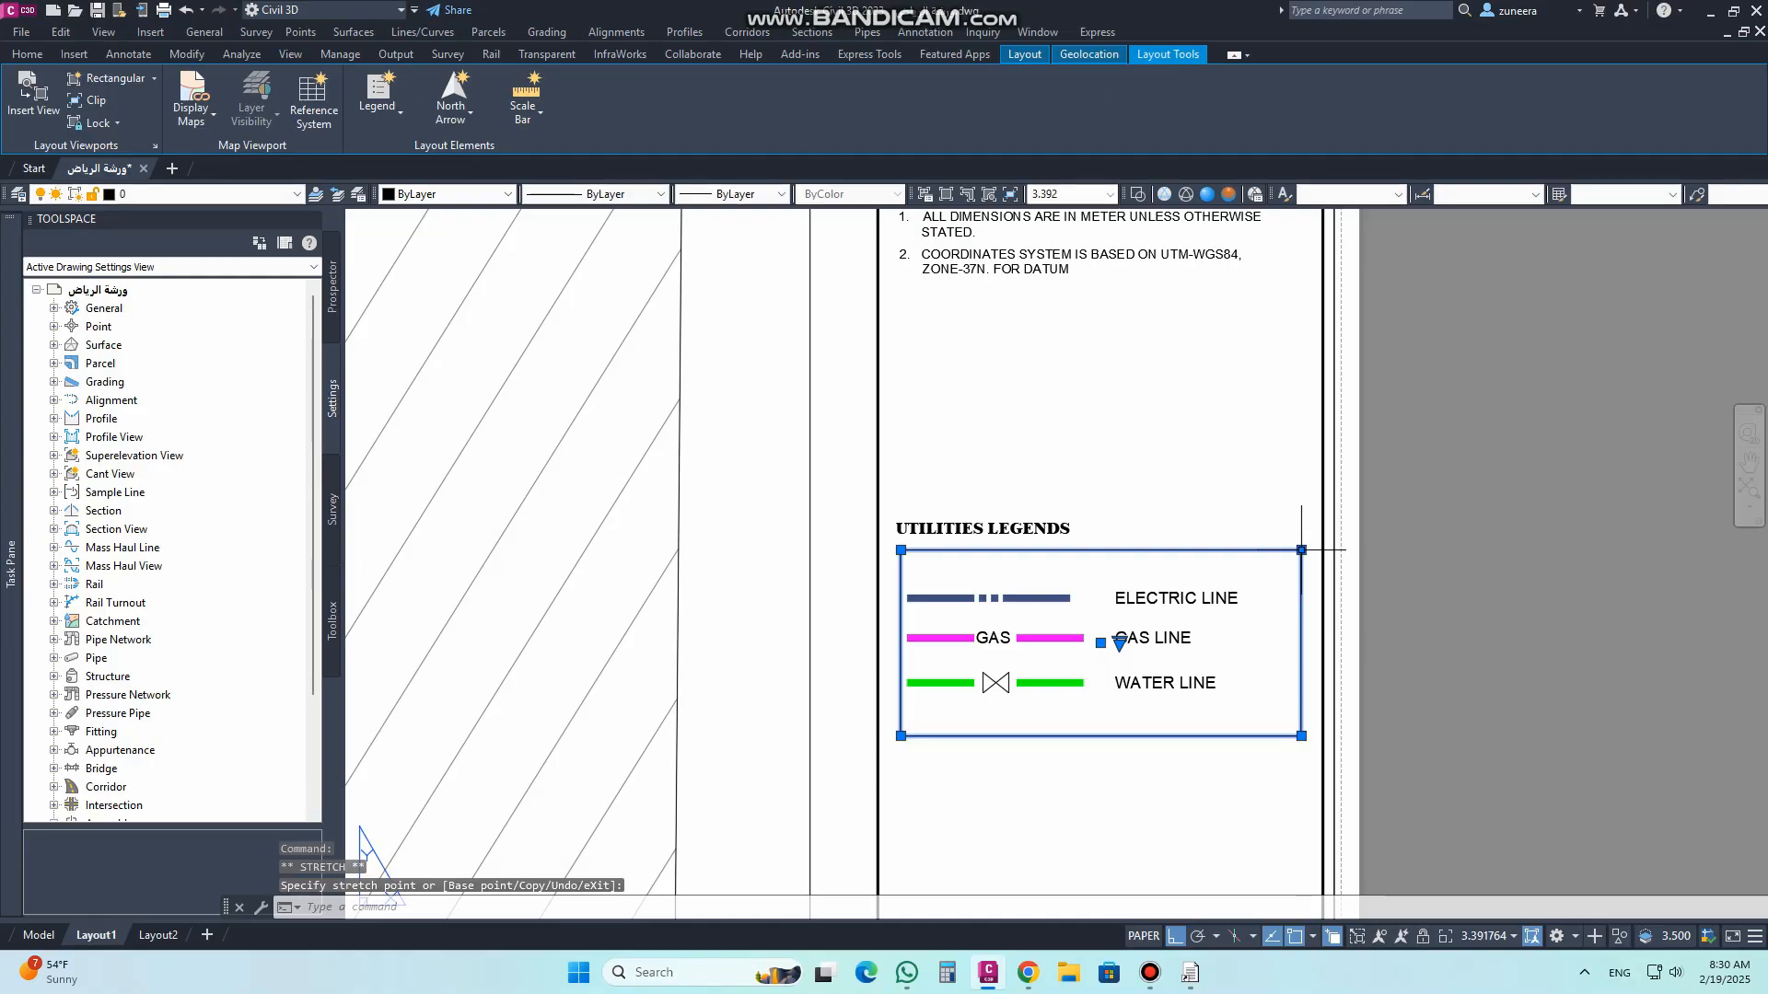
key("Escape")
Step: Narrow the main plan viewport from its right side to just past the workshop boundary, cropping out the sample lines beside the road
scroll(1120, 642, "down", 6)
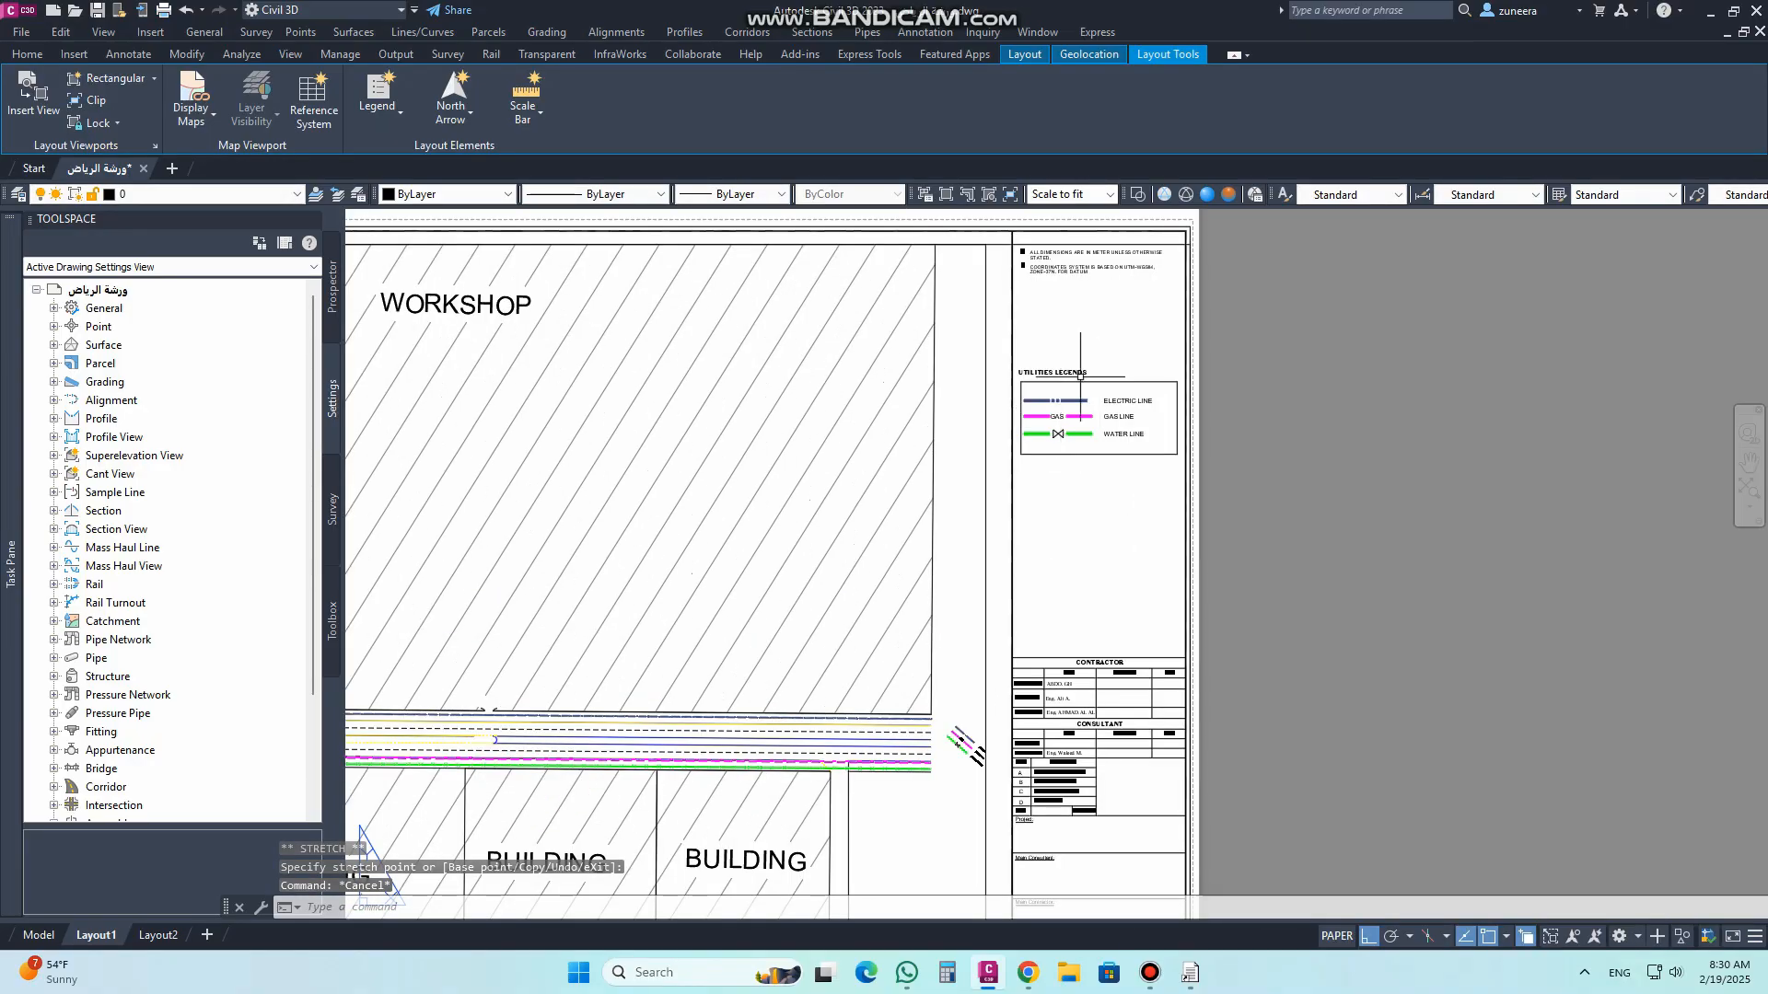
scroll(914, 764, "up", 2)
scroll(914, 764, "up", 2)
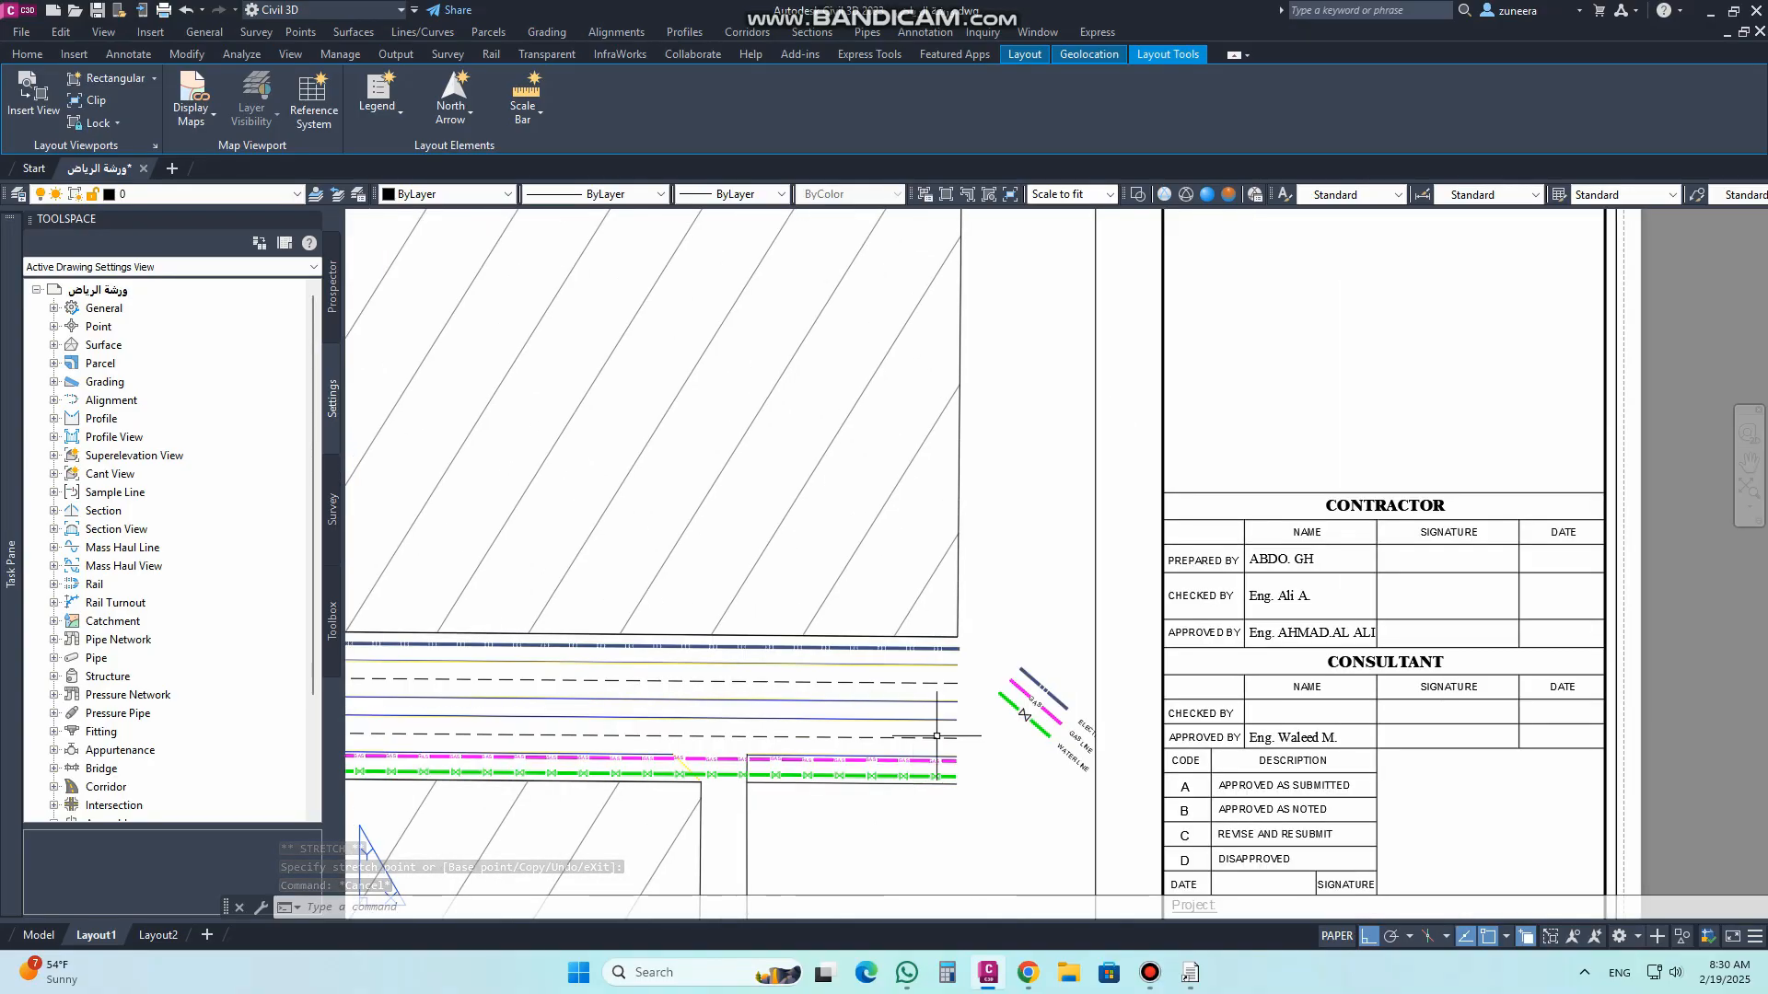
scroll(991, 684, "down", 2)
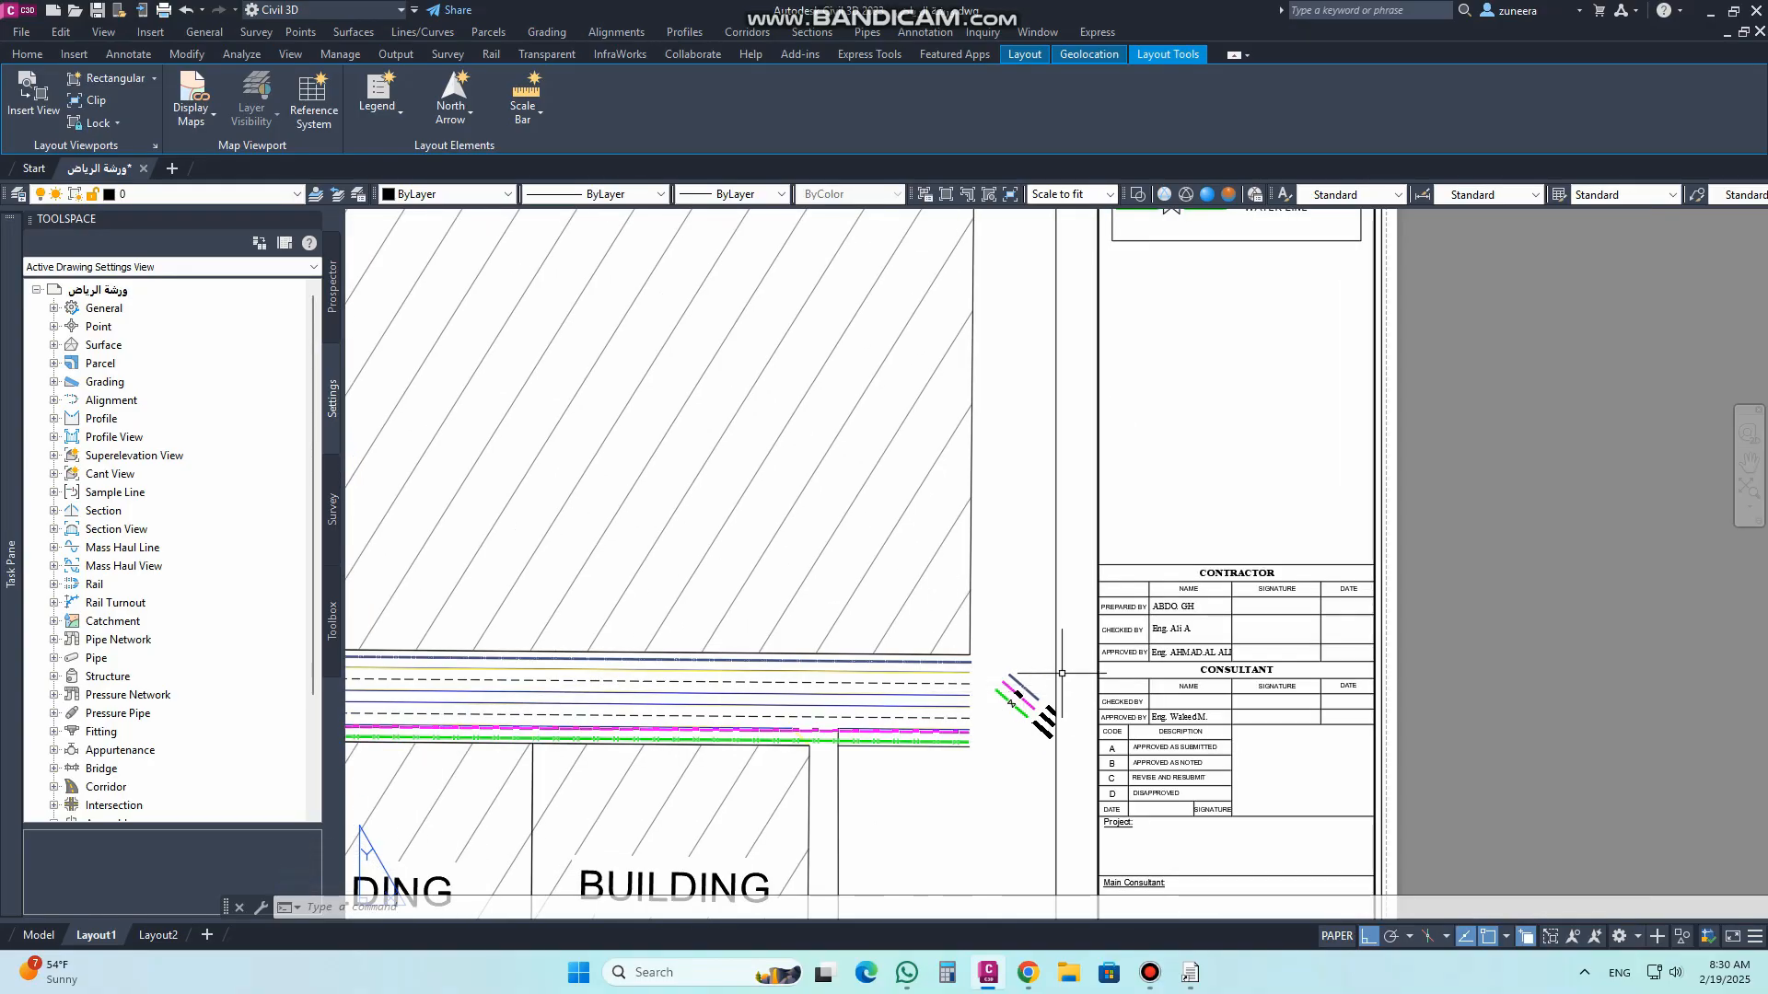
left_click(1056, 663)
scroll(1026, 686, "down", 6)
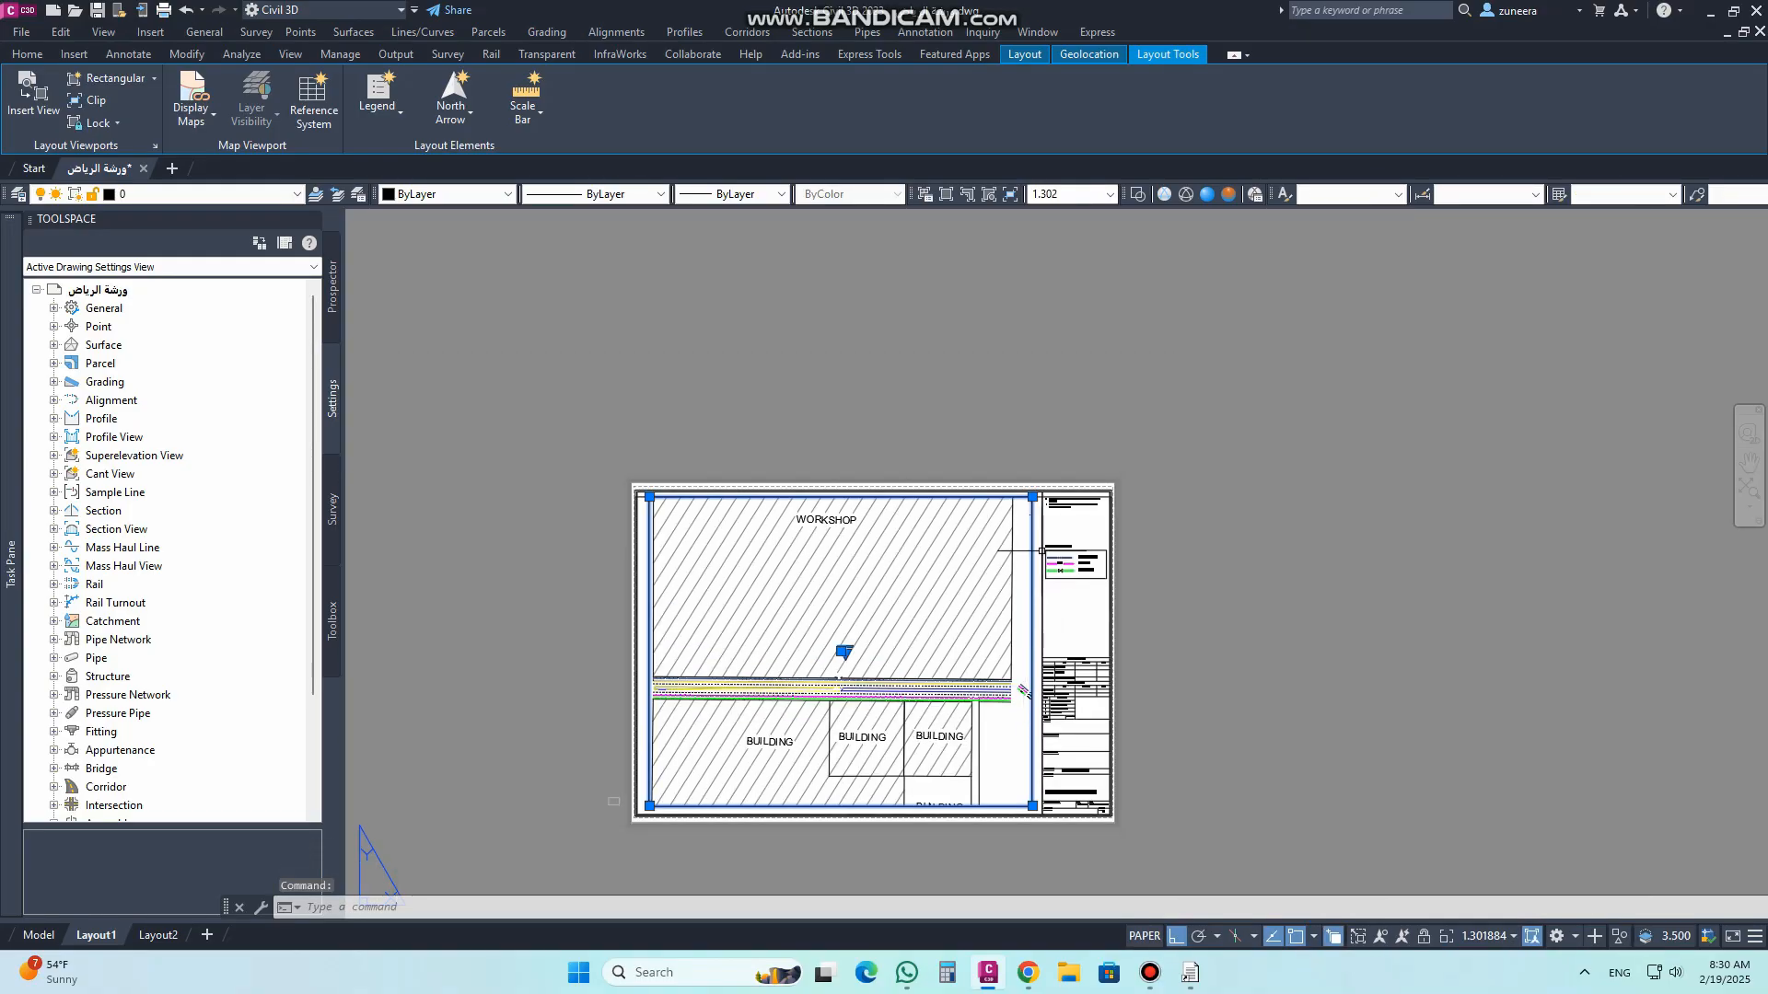
scroll(1032, 498, "up", 4)
left_click(1015, 495)
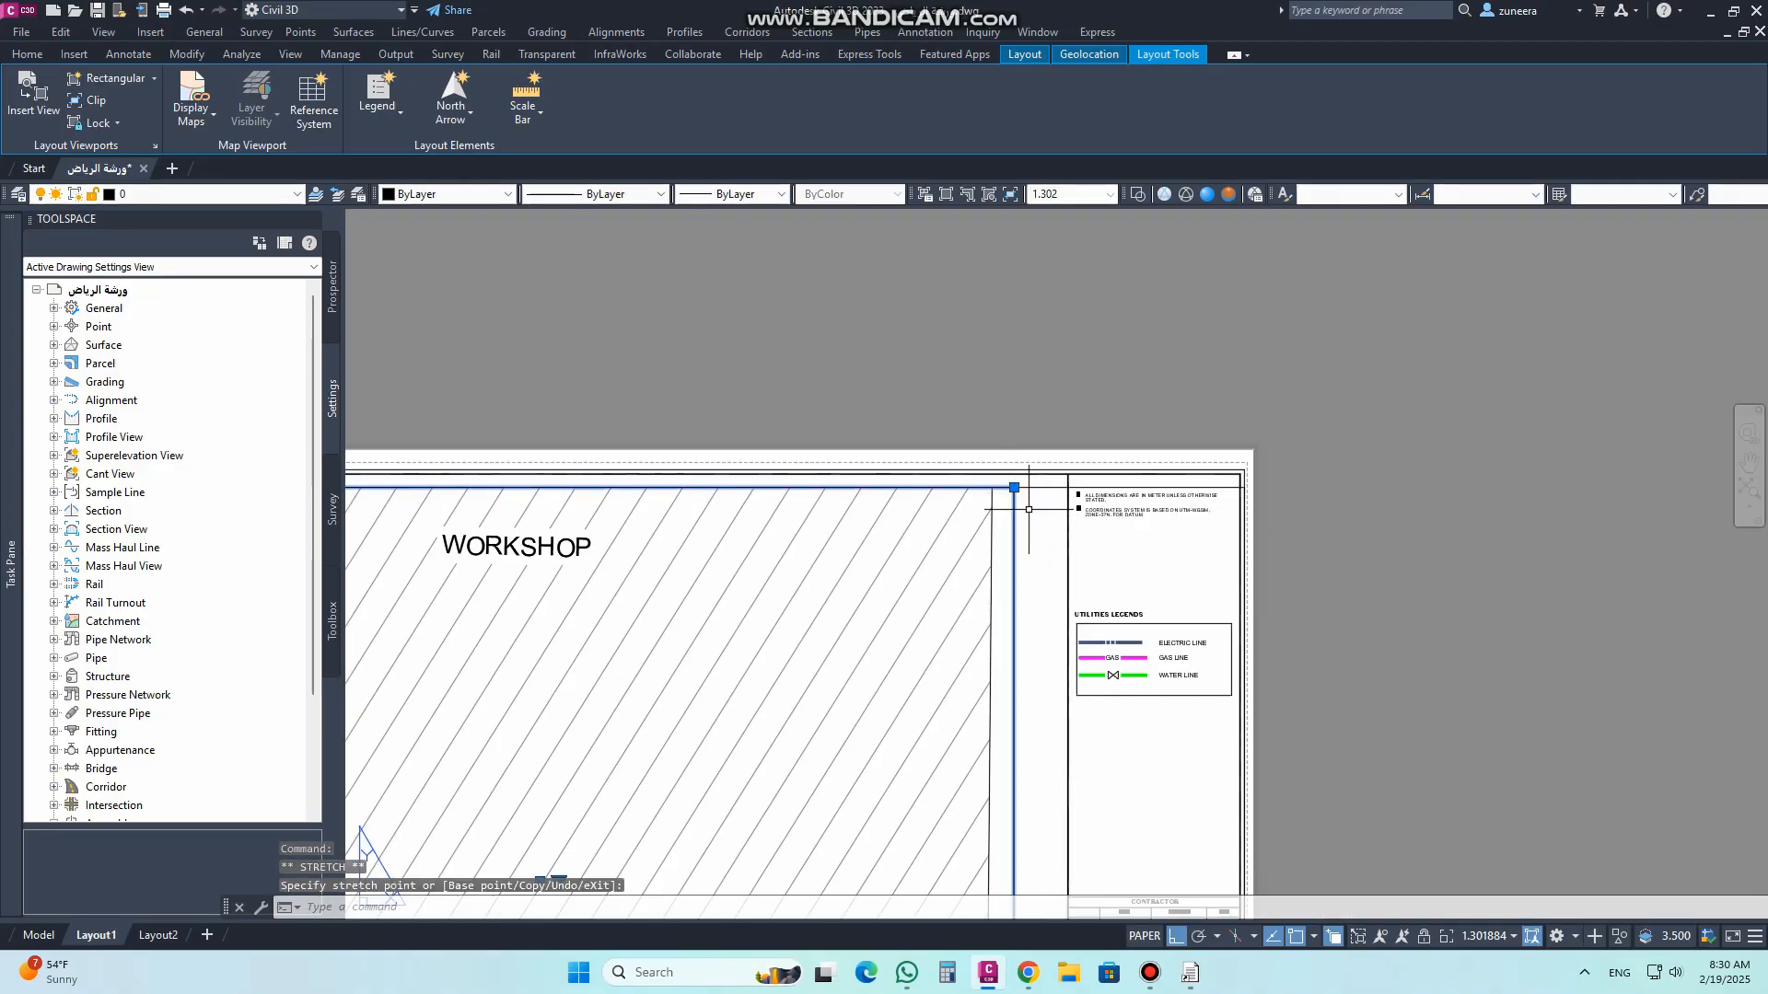
scroll(1031, 502, "down", 2)
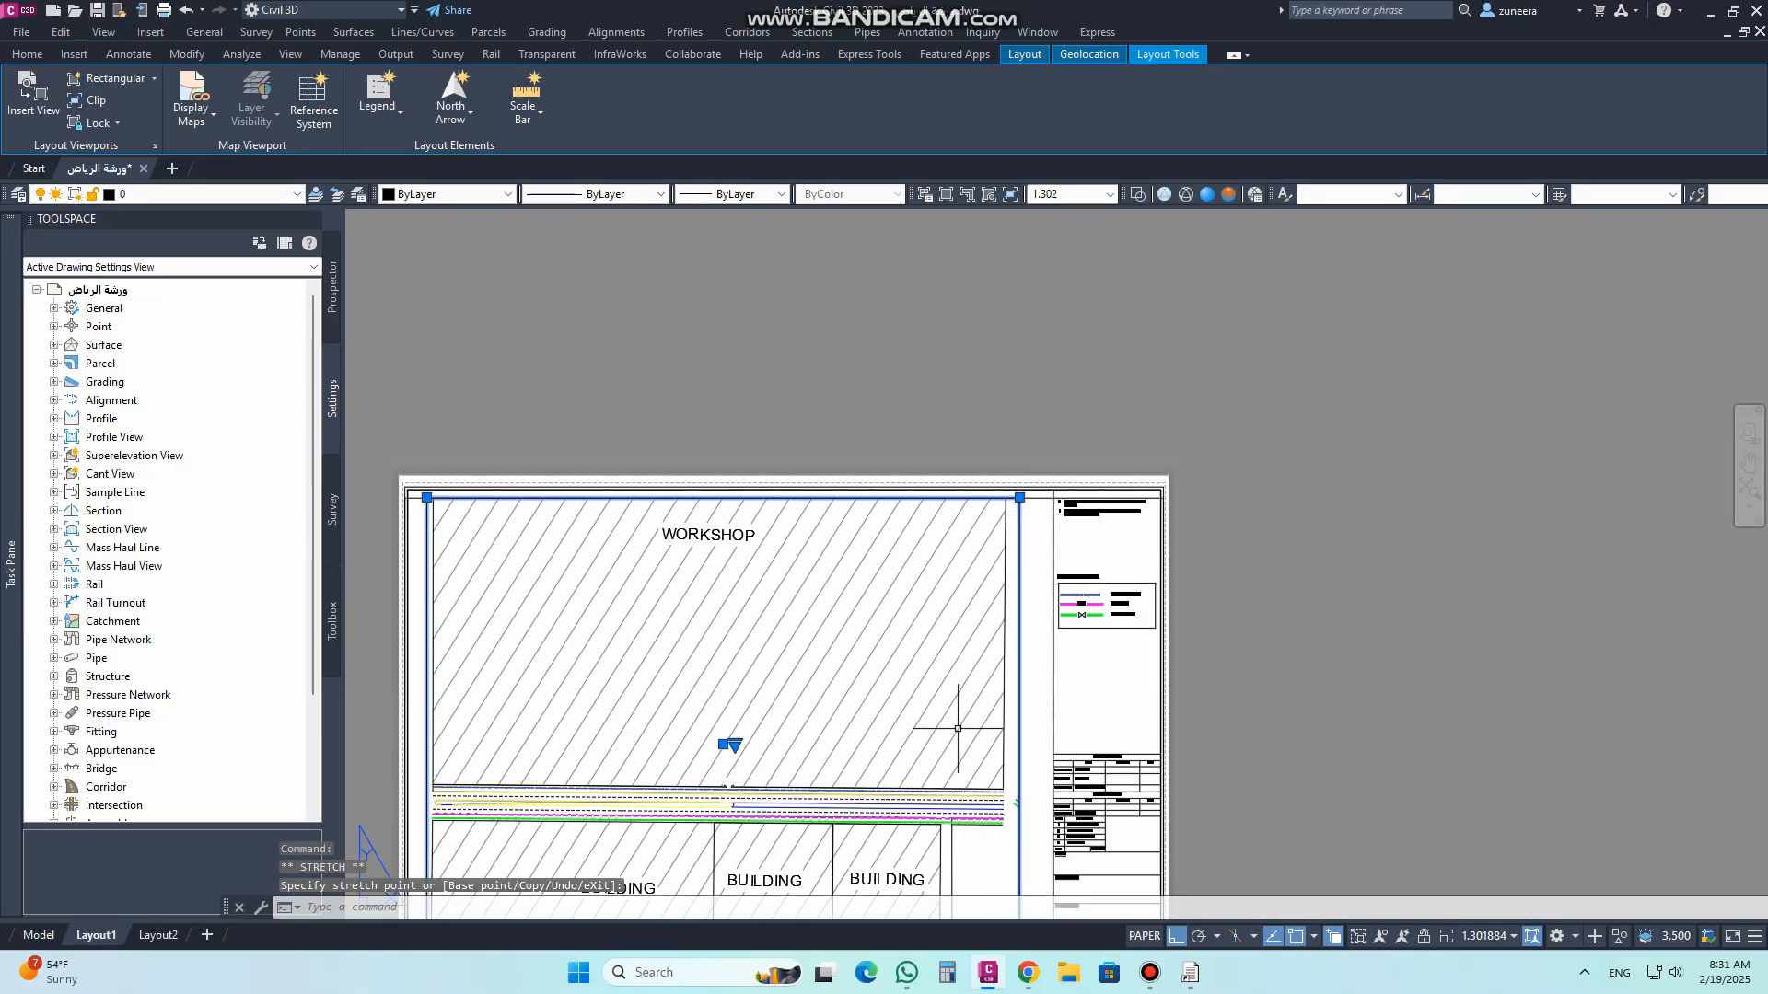
scroll(1017, 500, "up", 3)
scroll(1017, 500, "down", 4)
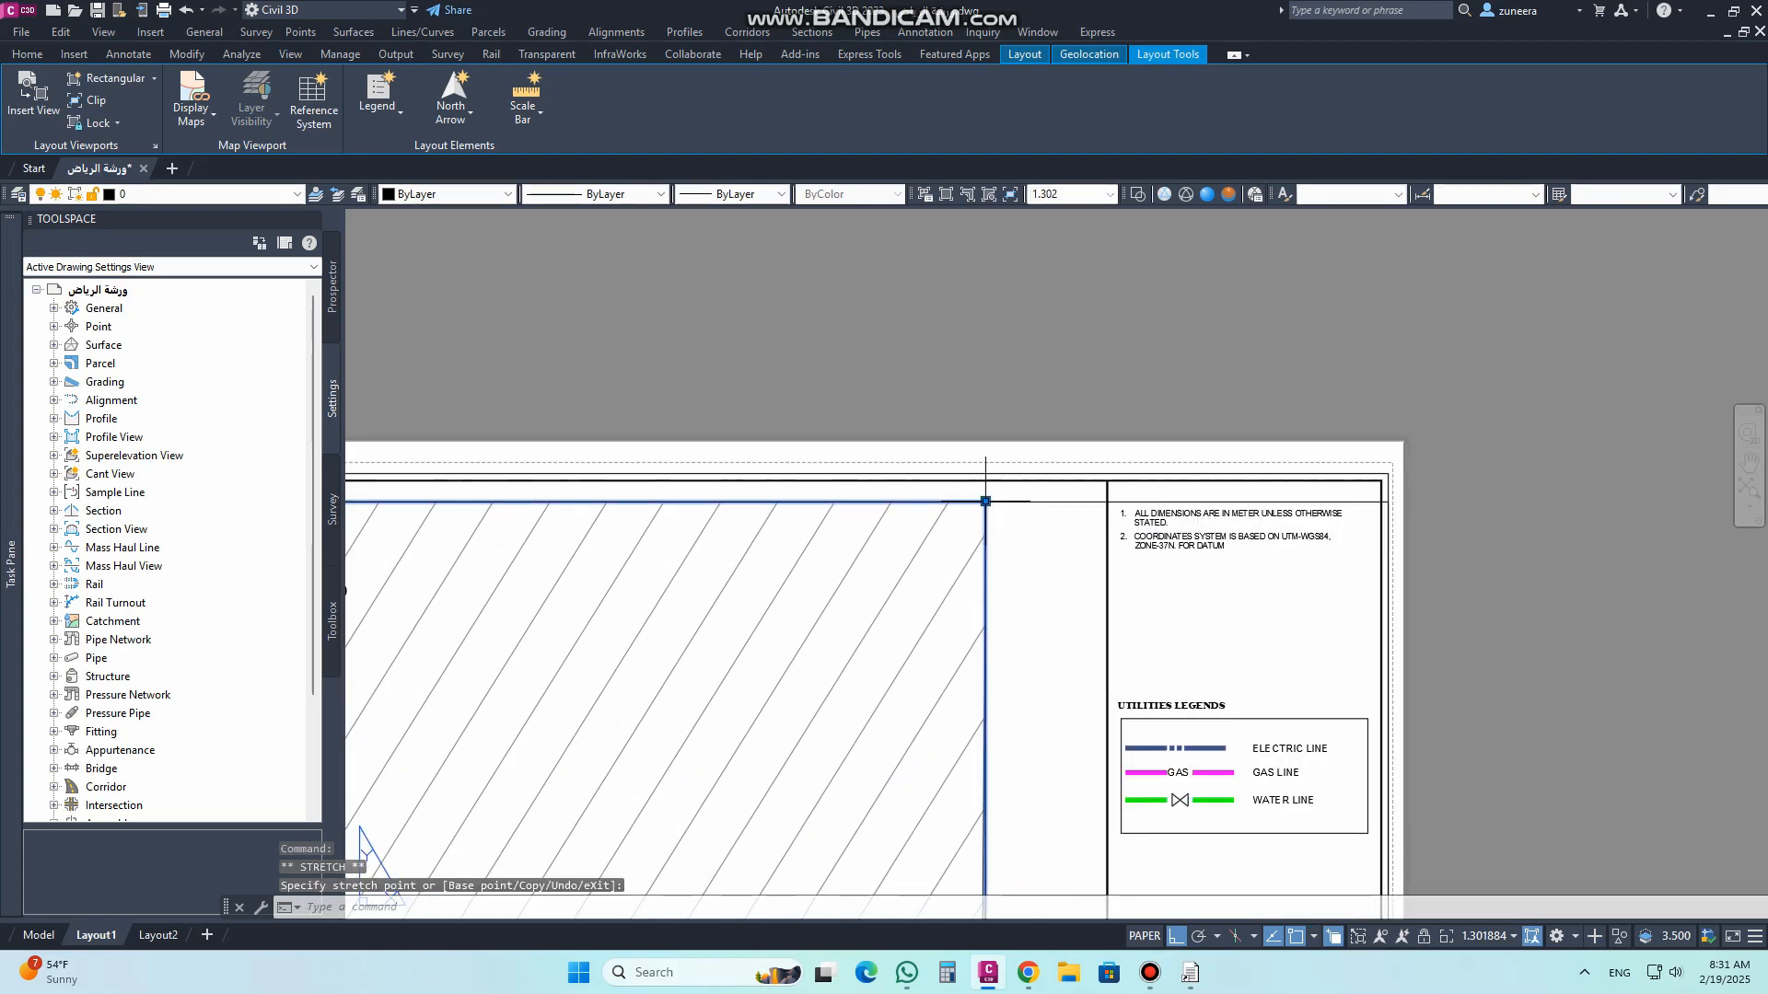
left_click(1015, 505)
key("Escape")
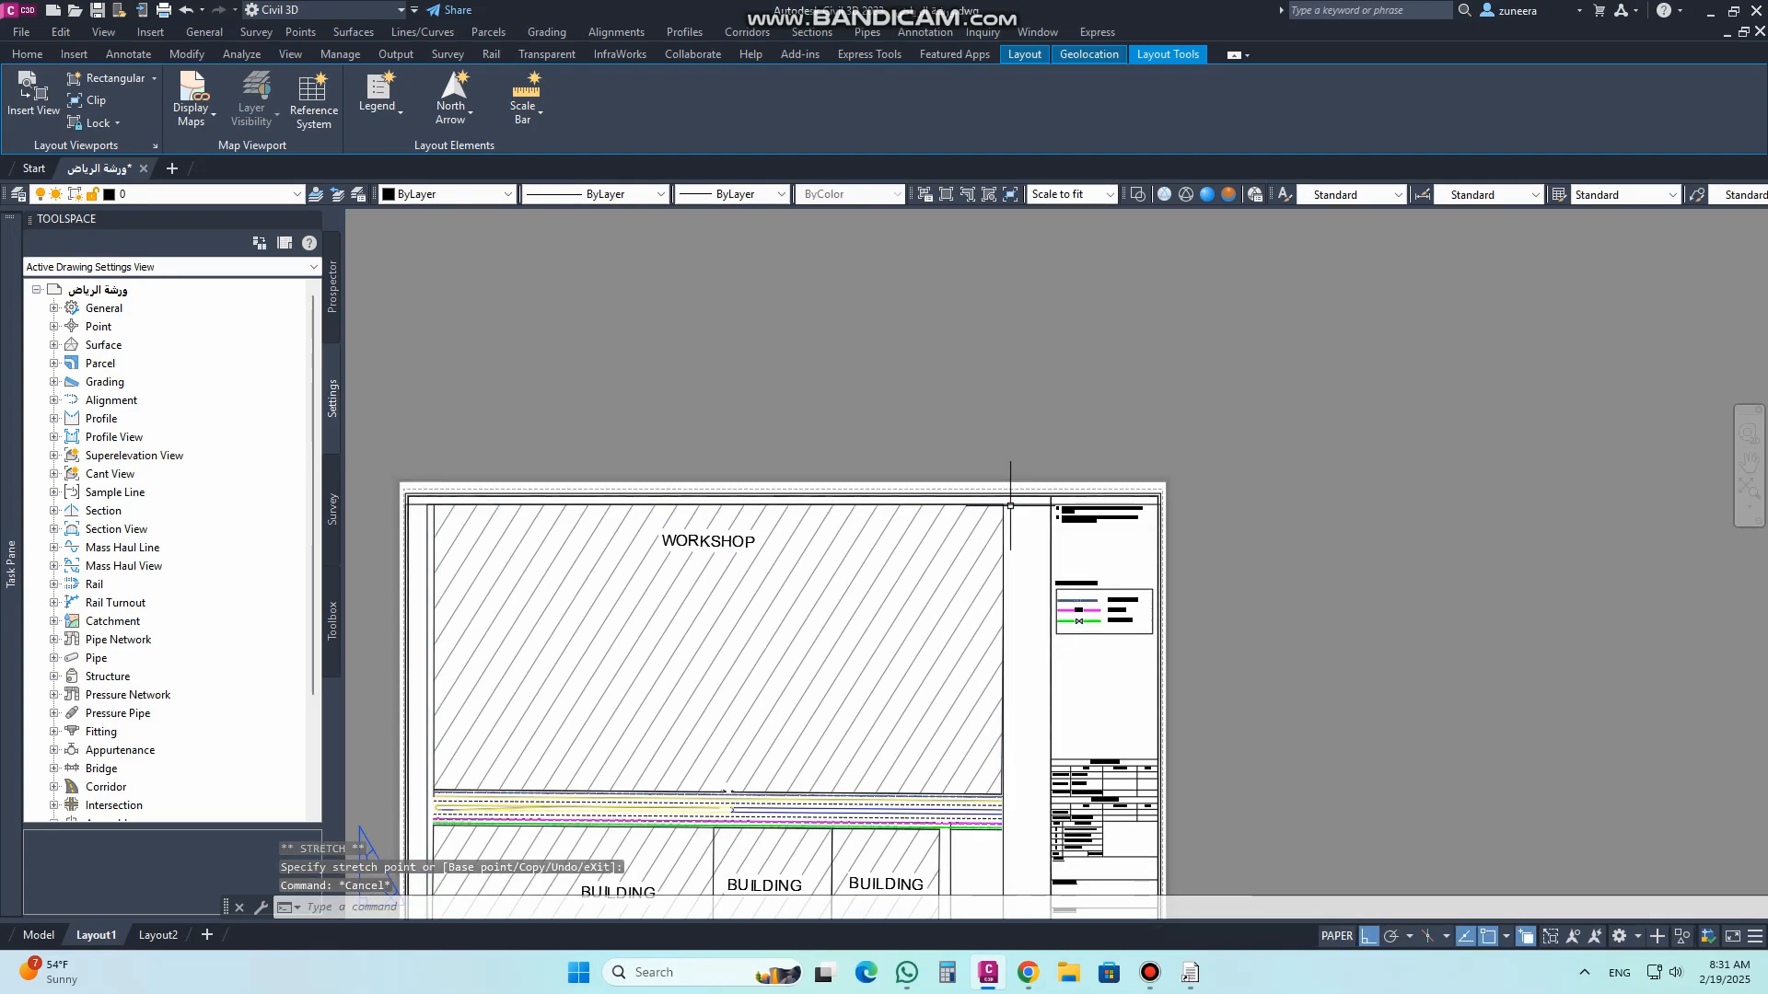
Step: Examine the electric, gas and water linetypes along the road in the layout and review the whole sheet
scroll(1010, 505, "down", 2)
scroll(1013, 508, "up", 8)
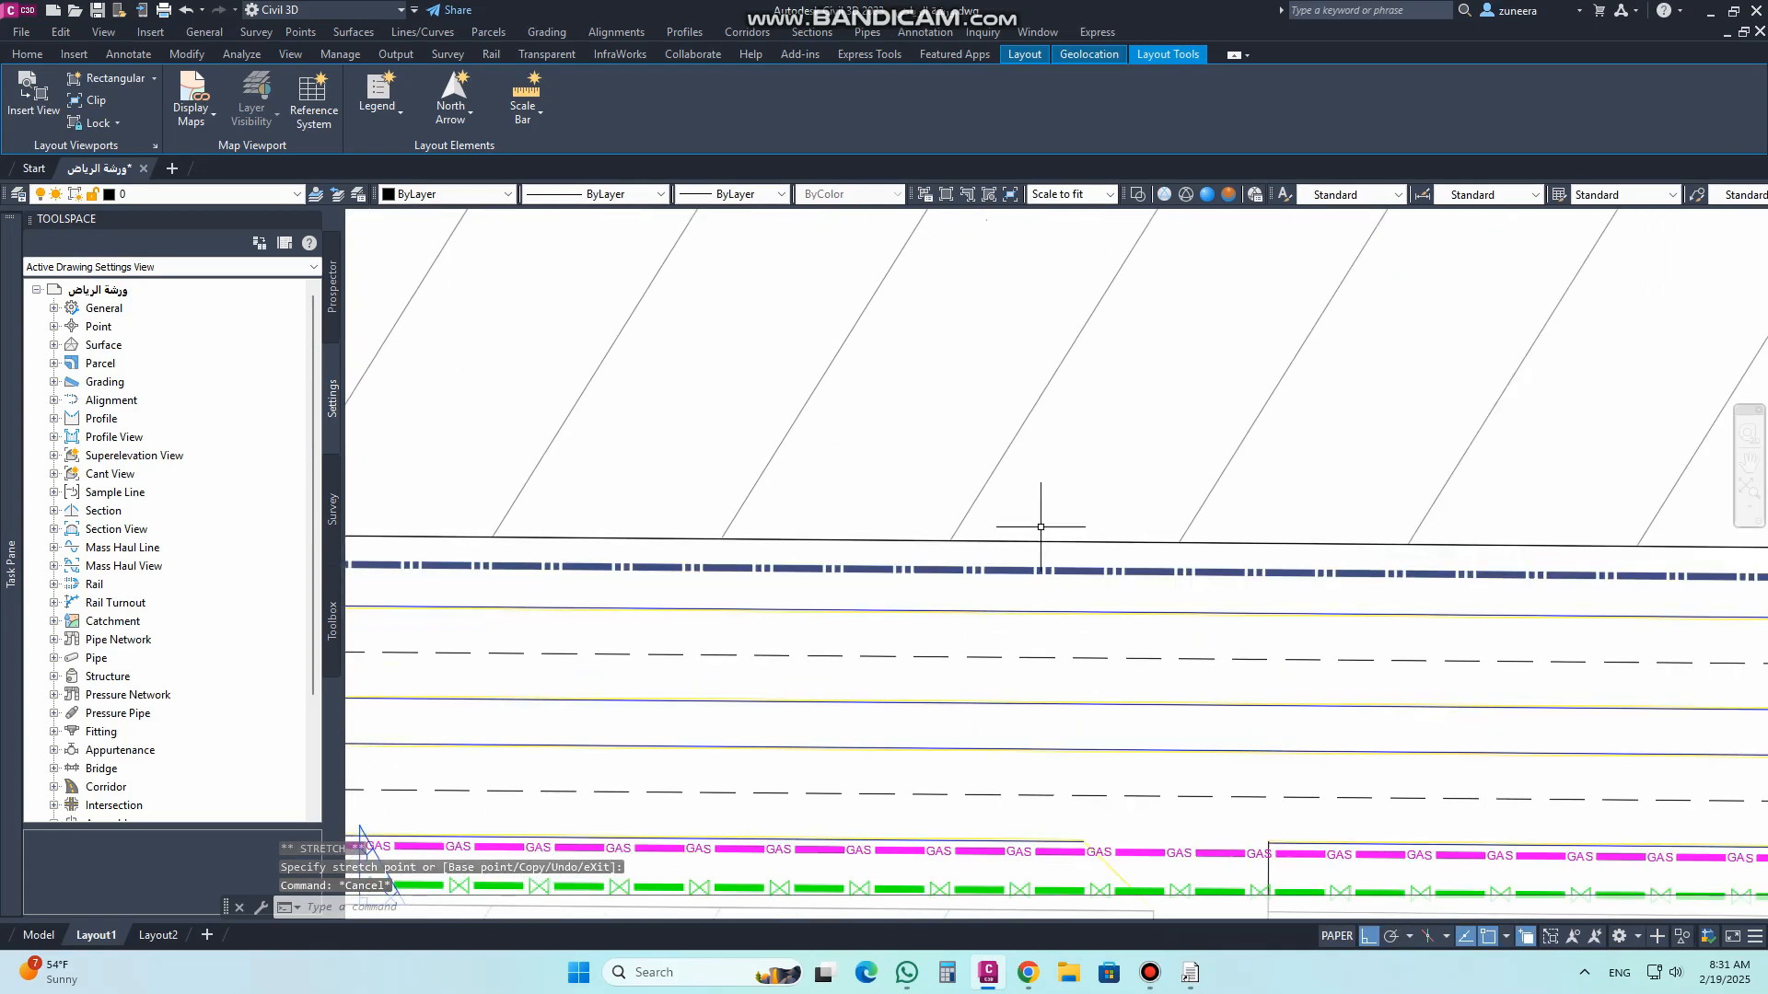
scroll(1040, 527, "down", 4)
scroll(810, 589, "up", 4)
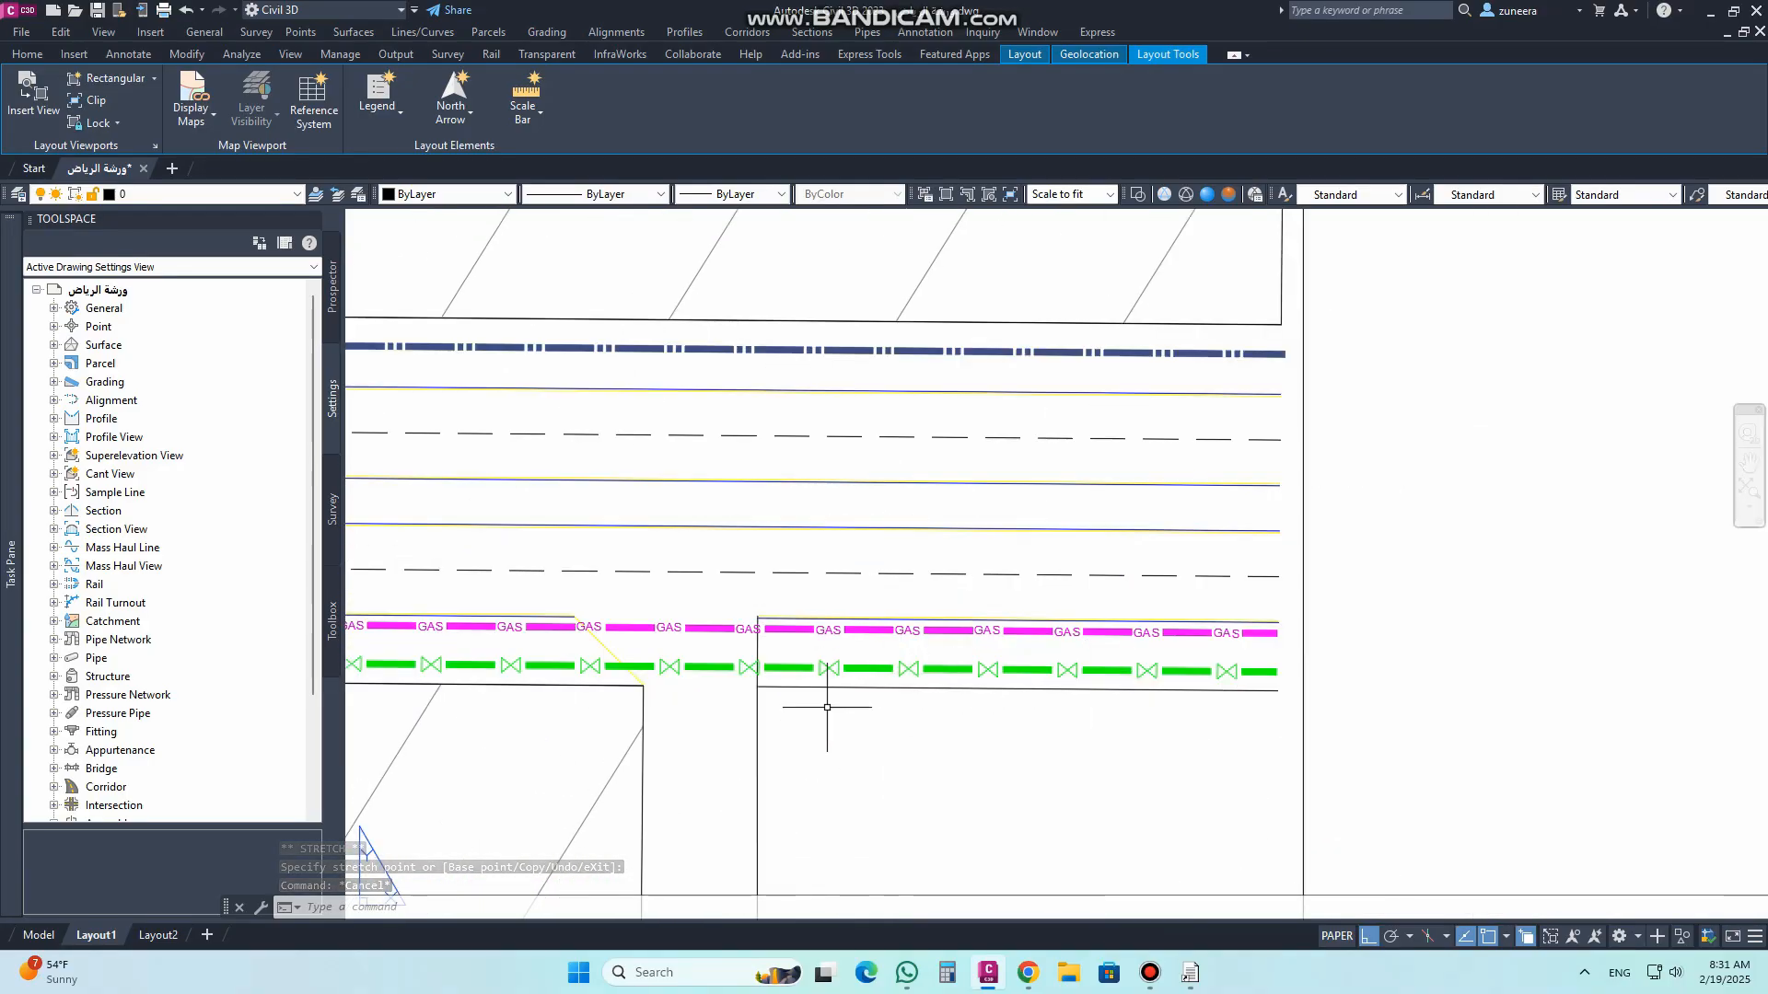
scroll(827, 707, "down", 3)
scroll(1146, 430, "up", 4)
scroll(1153, 414, "down", 4)
scroll(1033, 623, "up", 3)
scroll(1062, 679, "up", 3)
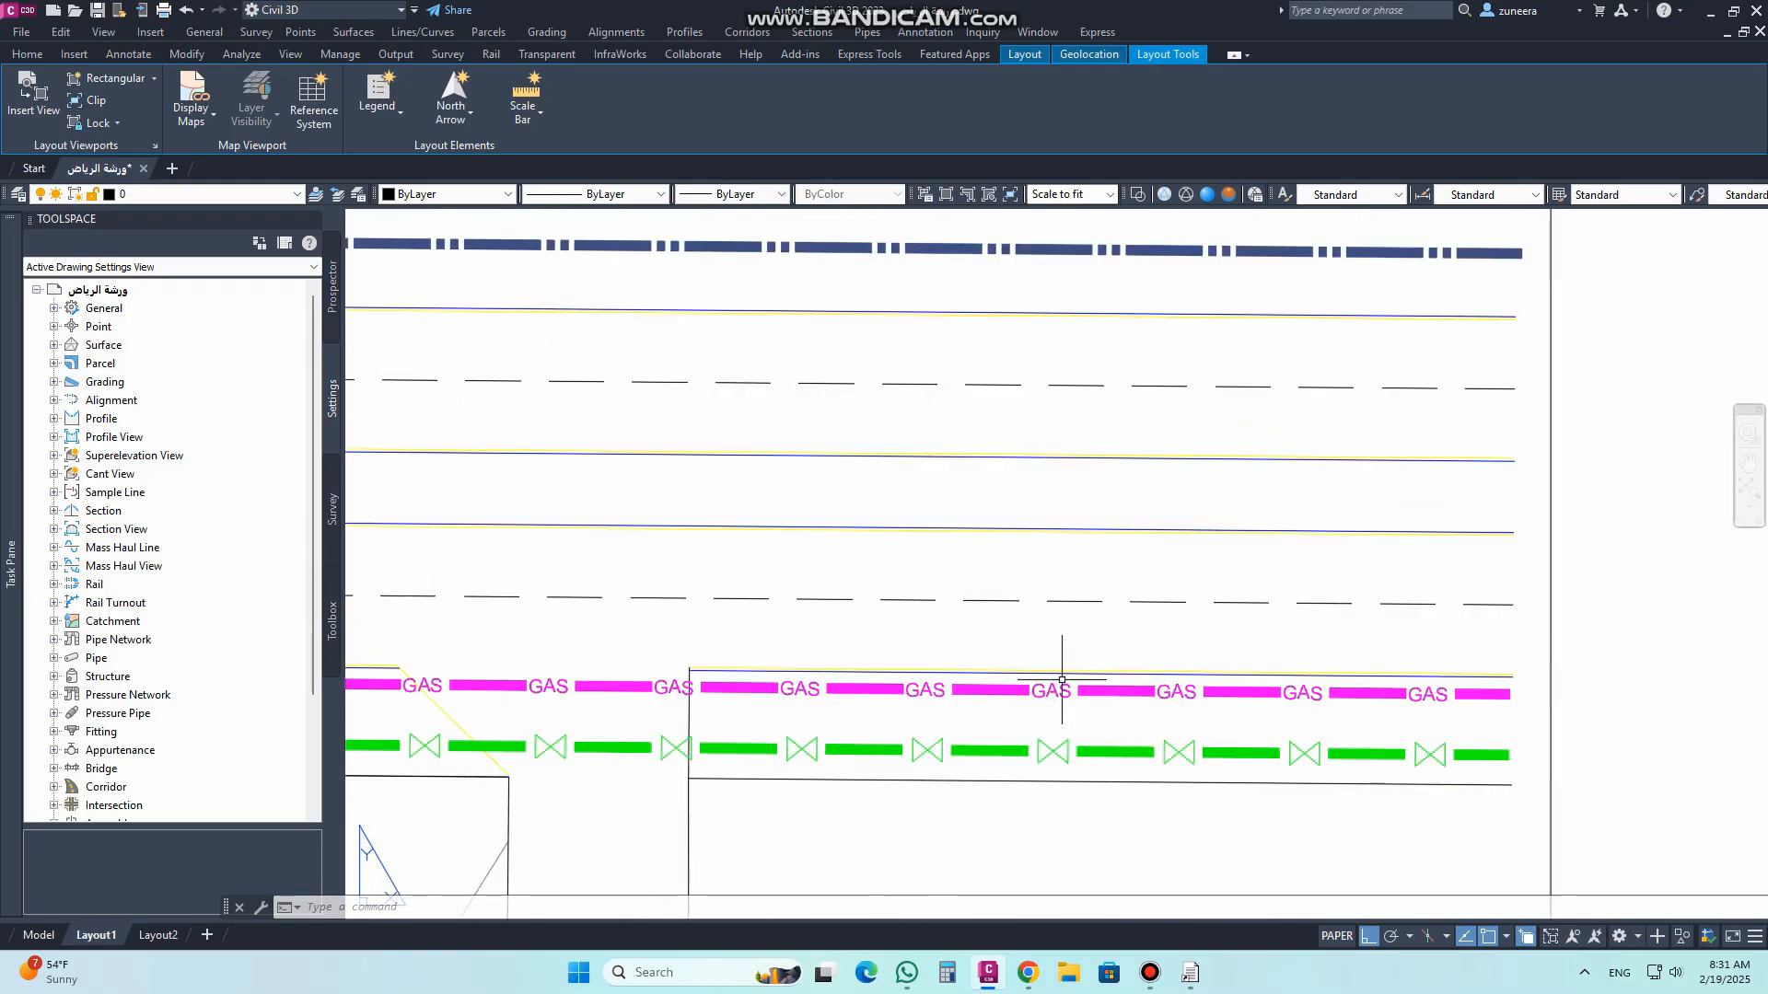
scroll(883, 737, "down", 5)
scroll(927, 742, "up", 5)
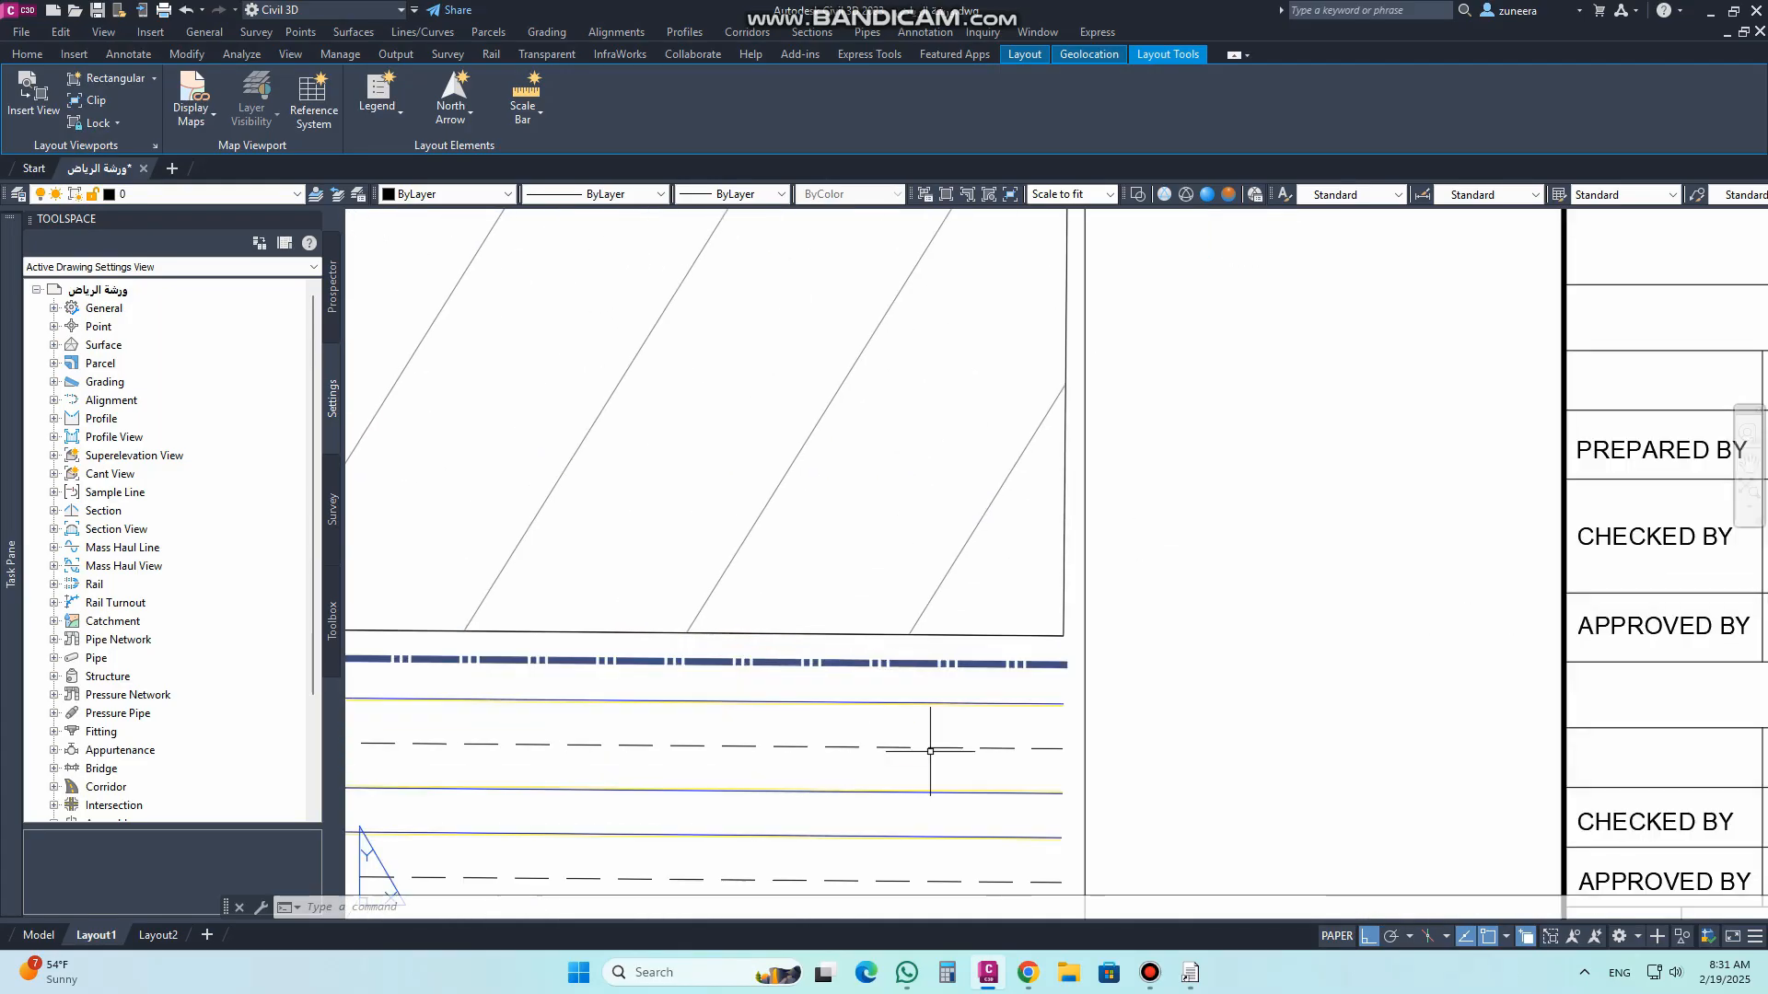
scroll(915, 671, "up", 1)
scroll(910, 709, "down", 6)
scroll(909, 709, "down", 5)
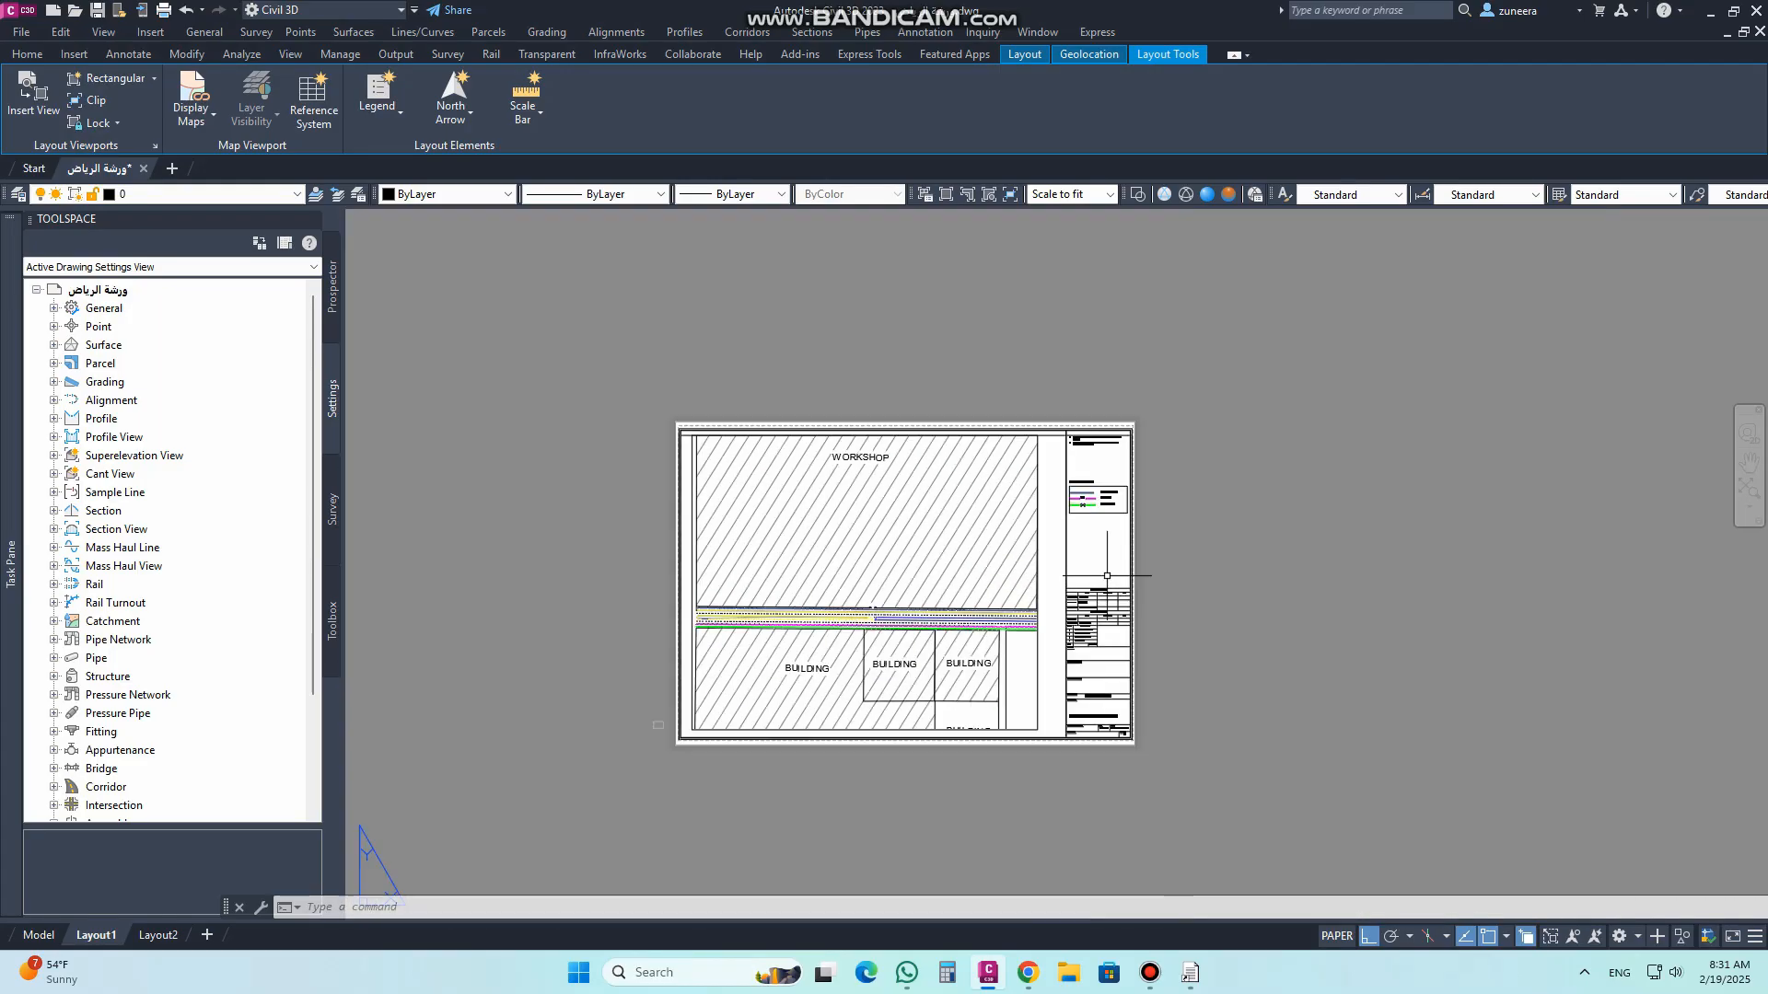